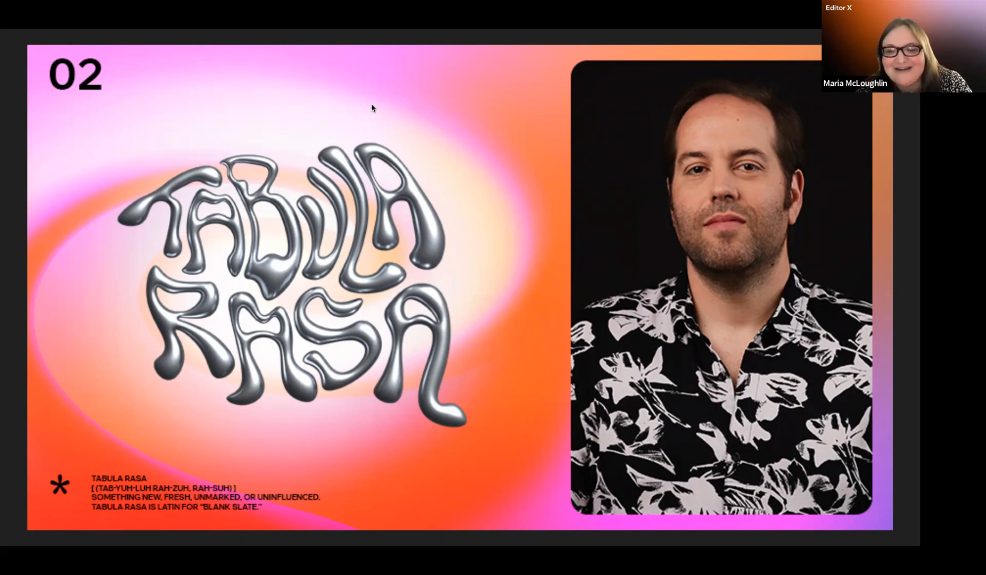
Switch to Editor X and add a container to the blank section, resizing it into a short, narrow bar.
mouse_move(363, 2)
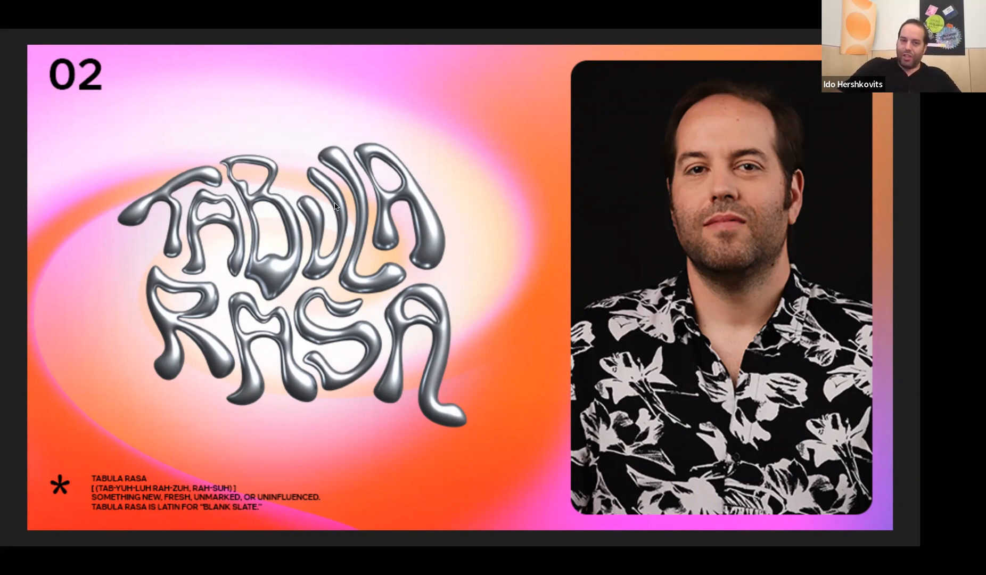
key("ctrl+Left")
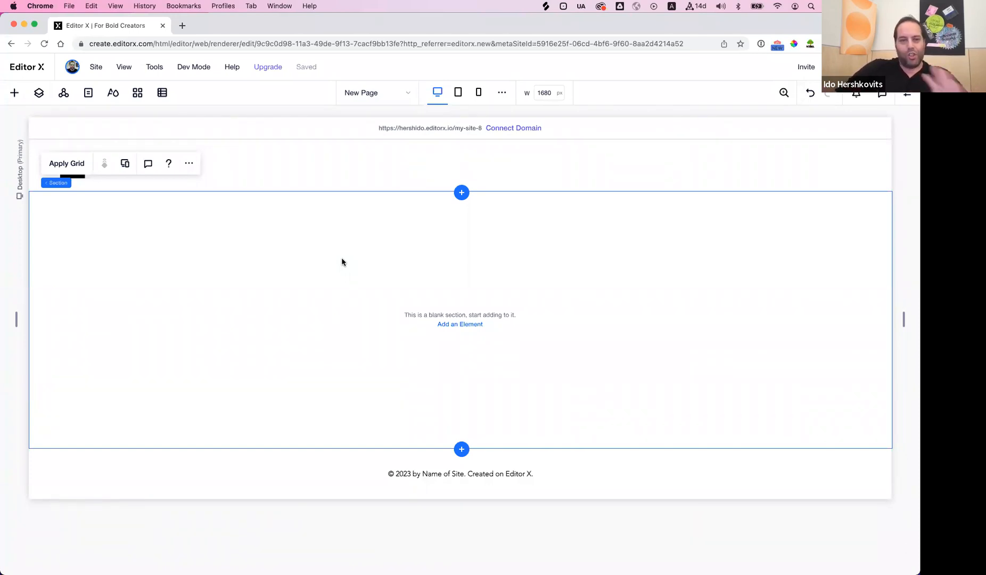
left_click(14, 94)
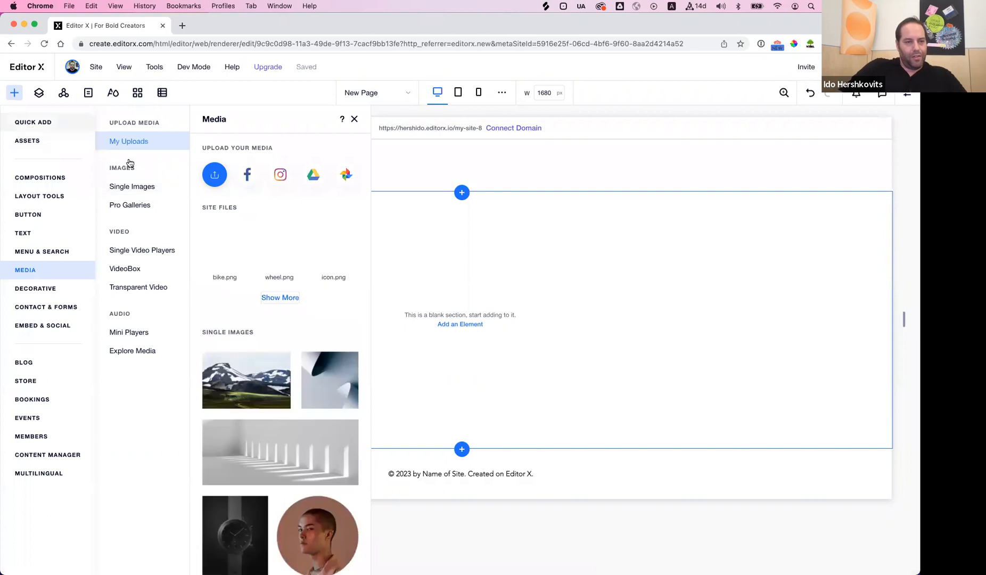
left_click_drag(174, 313, 253, 297)
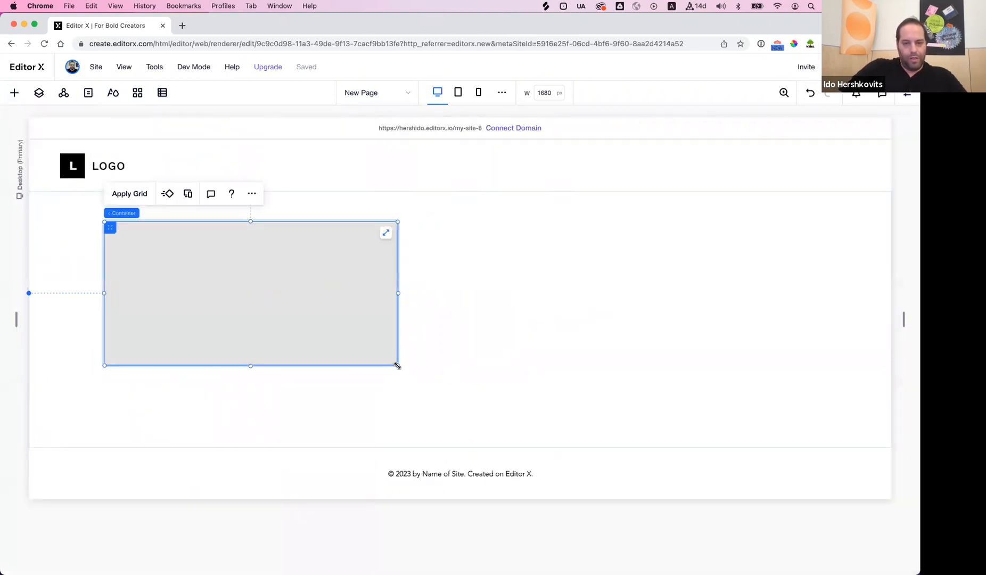
left_click_drag(397, 366, 289, 251)
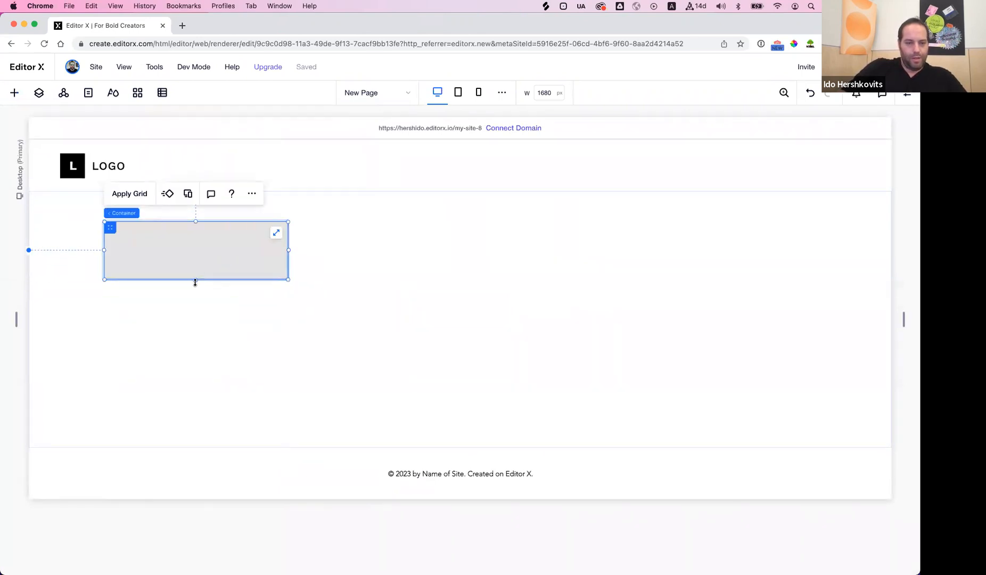
mouse_move(195, 281)
left_mouse_down()
mouse_move(205, 235)
mouse_move(203, 265)
left_mouse_up()
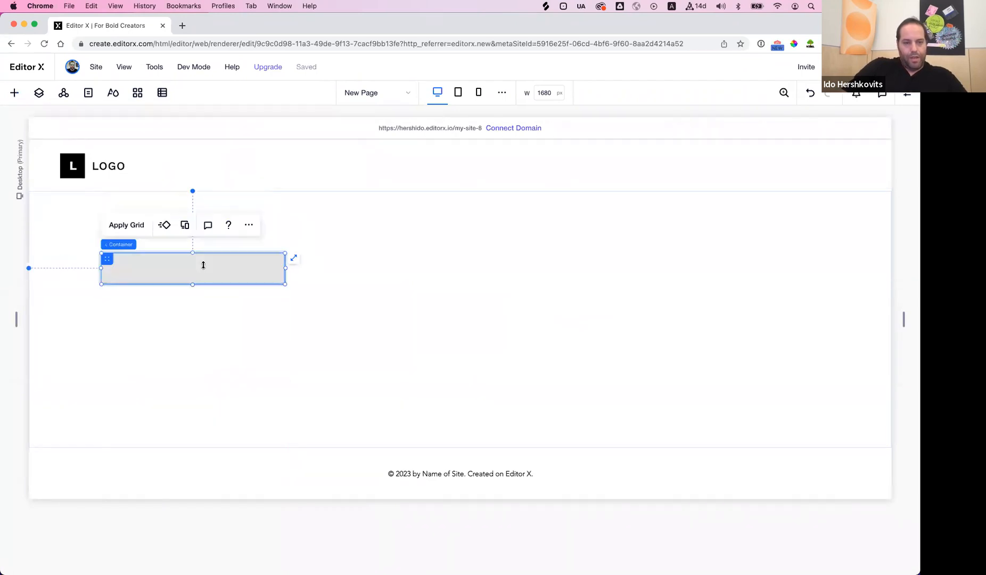
Duplicate the container and arrange the two bars side by side with a wide gap in the section.
key("super+d")
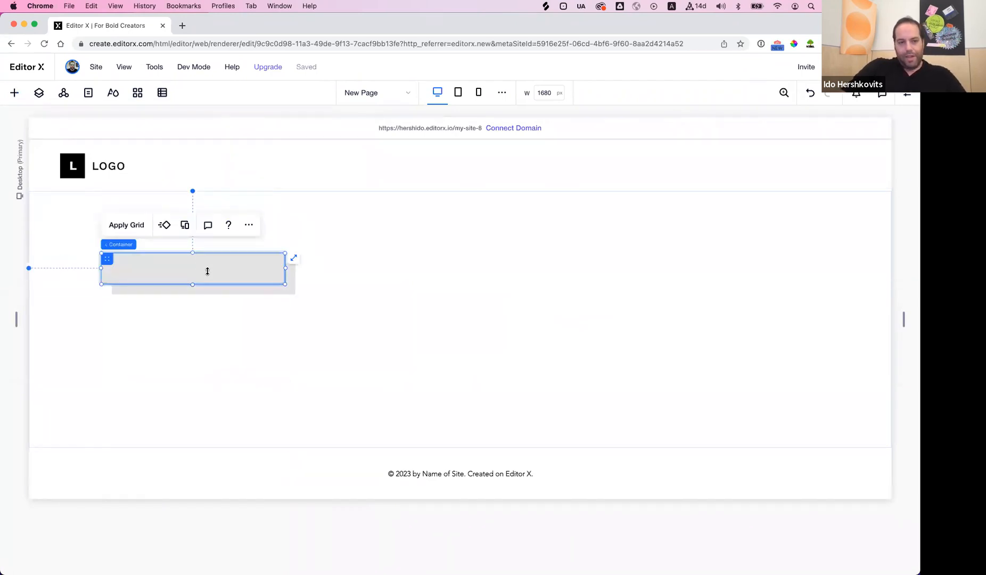
left_click_drag(118, 267, 557, 253)
left_click(231, 269)
left_click_drag(233, 269, 297, 263)
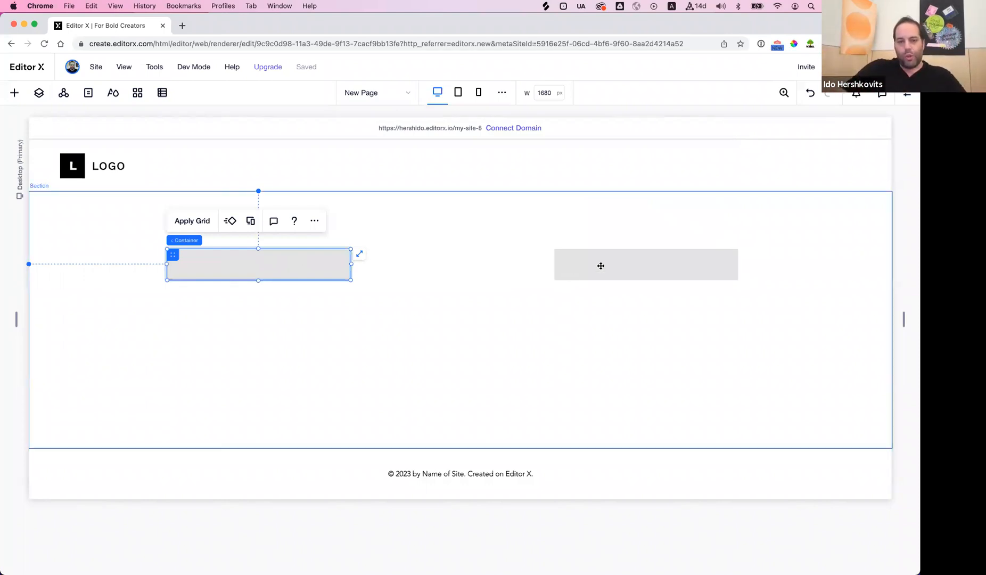
left_click_drag(604, 264, 515, 273)
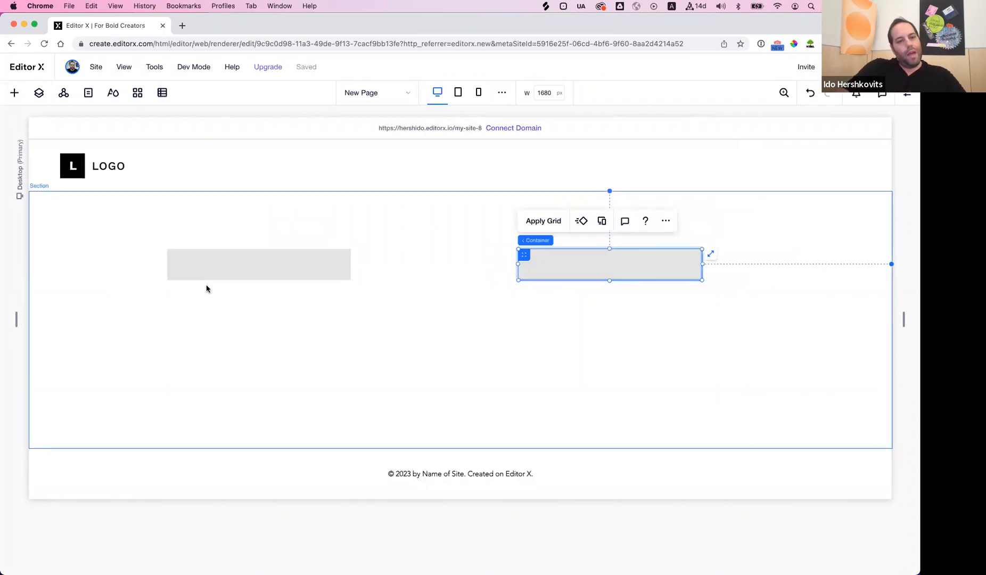
Add a left-aligned title reading "Trigger" to the section, below the left container.
left_click(14, 92)
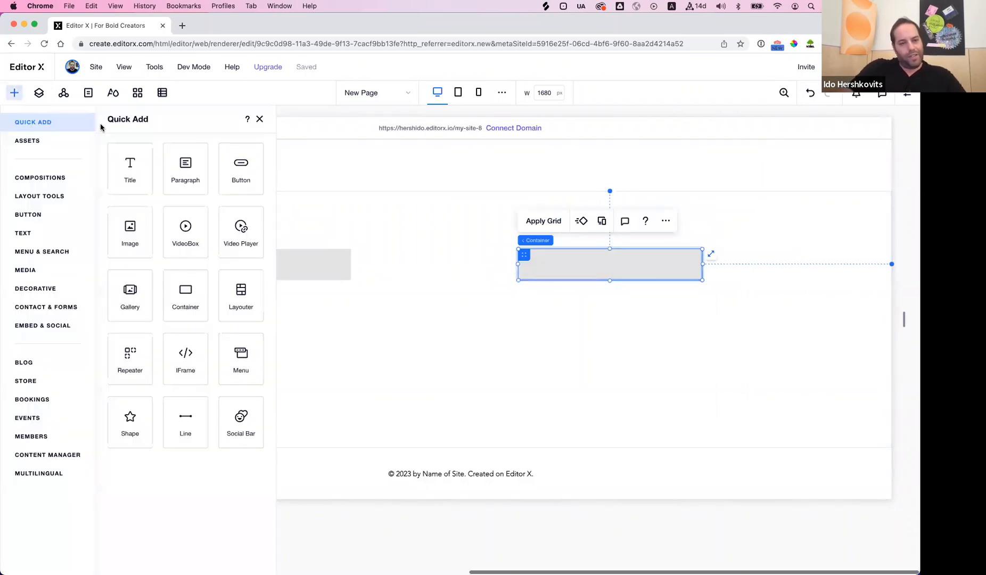
left_click_drag(138, 170, 330, 333)
left_click(194, 292)
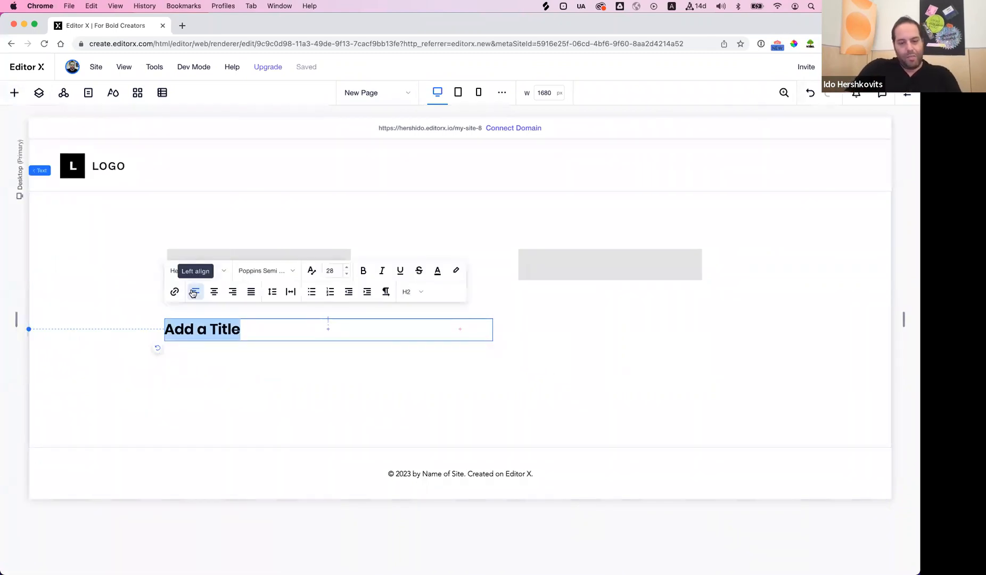
type("Tri")
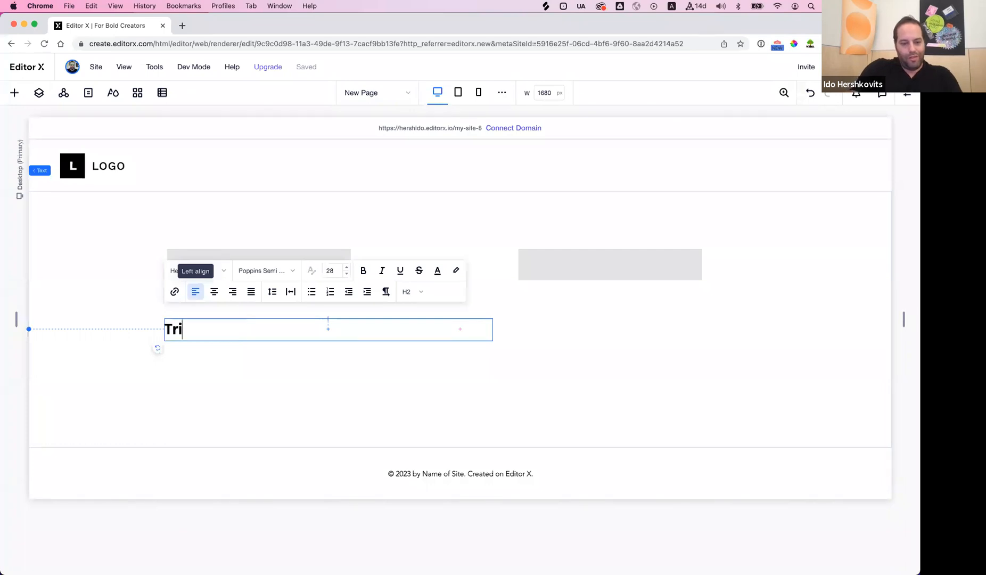
type("gger")
left_click(276, 342)
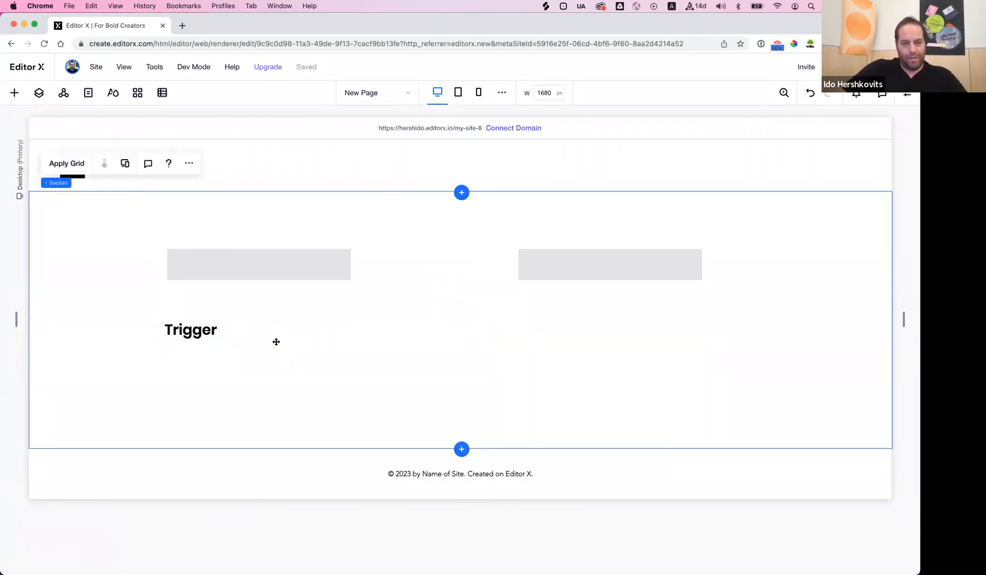
Narrow the Trigger title, place it inside the left container and put a copy of it in the right container.
left_click(276, 341)
left_click_drag(490, 329, 257, 264)
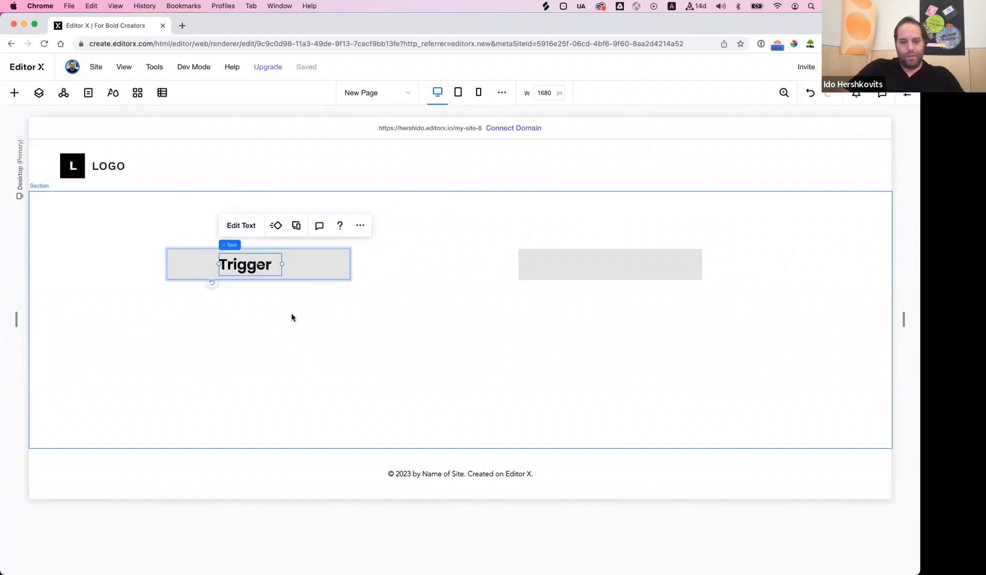
left_click_drag(256, 273, 610, 265)
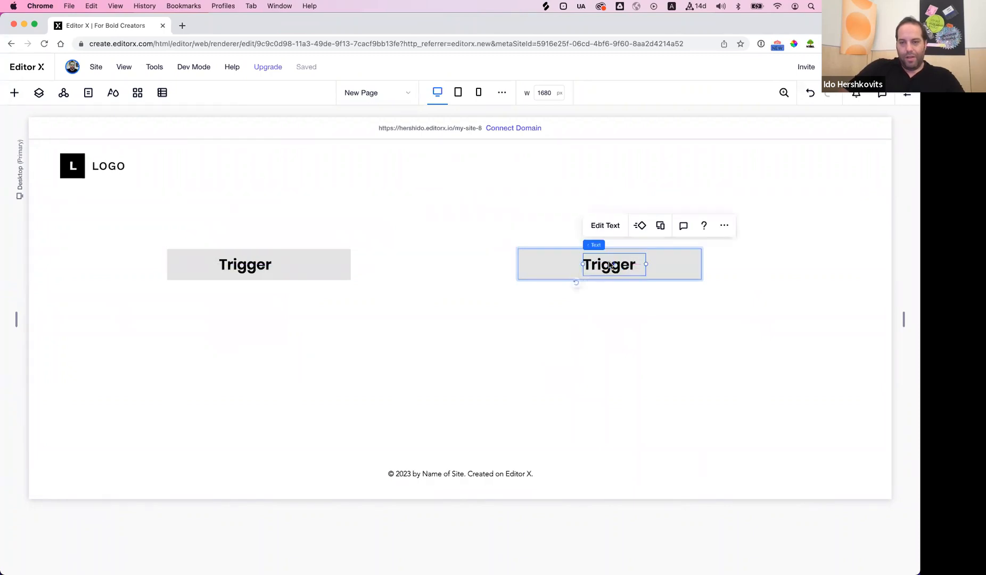
Change the text of the copied title in the right container to "Affected Element".
left_click(608, 227)
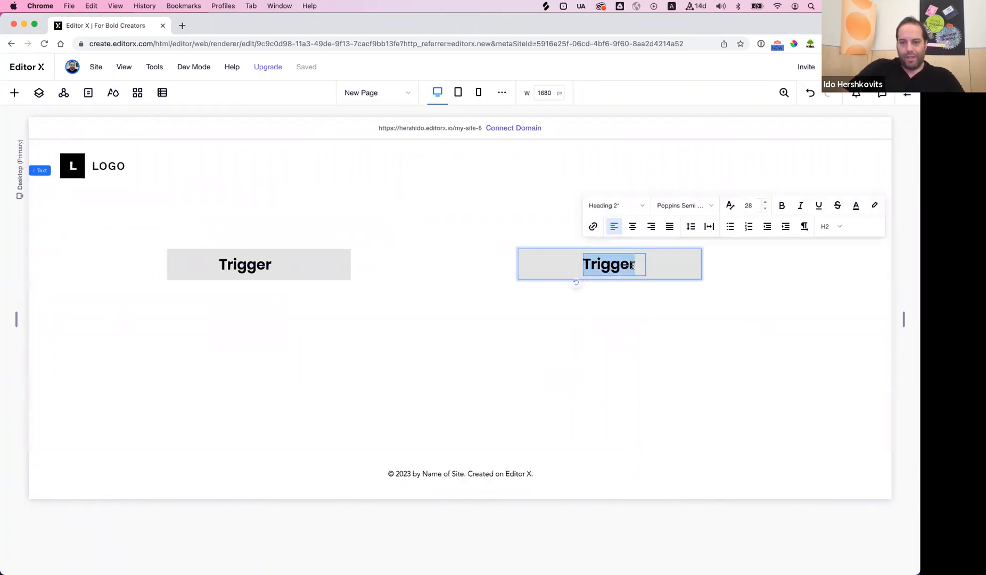
type("Affected")
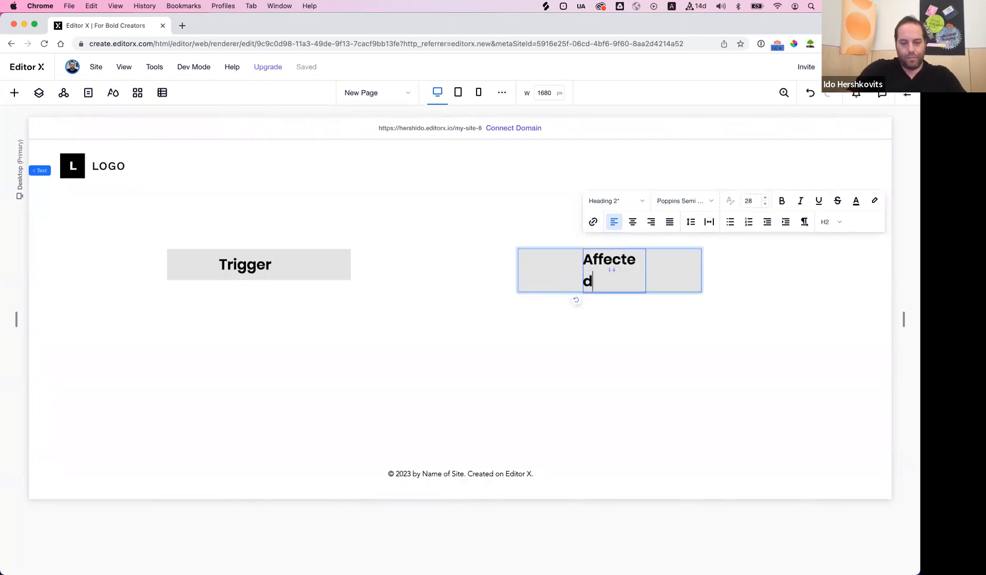
type(" Eleme")
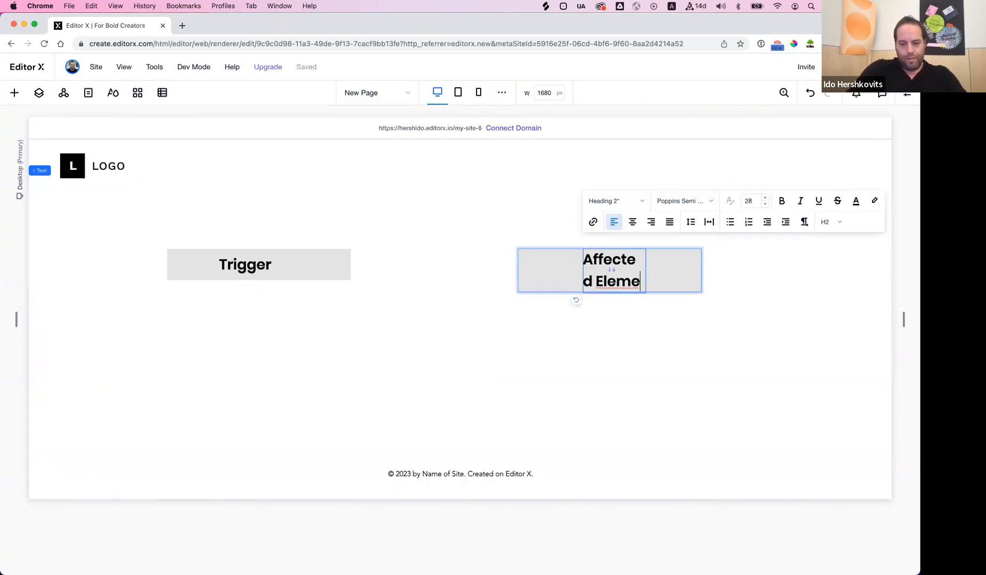
type("nt")
left_click(660, 328)
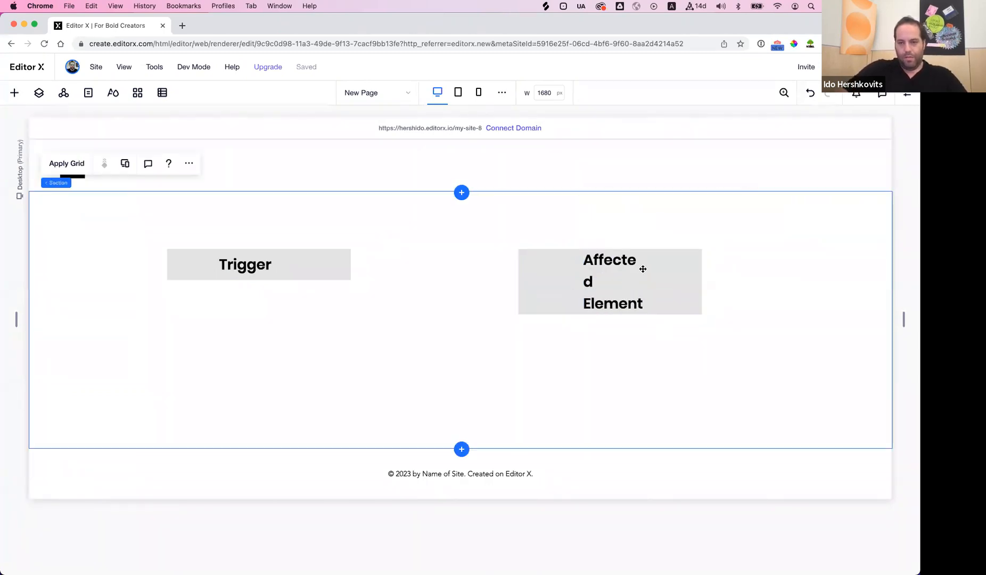
Center the Affected Element title horizontally and vertically in its container and set its width to 100%.
left_click(643, 267)
left_click(907, 93)
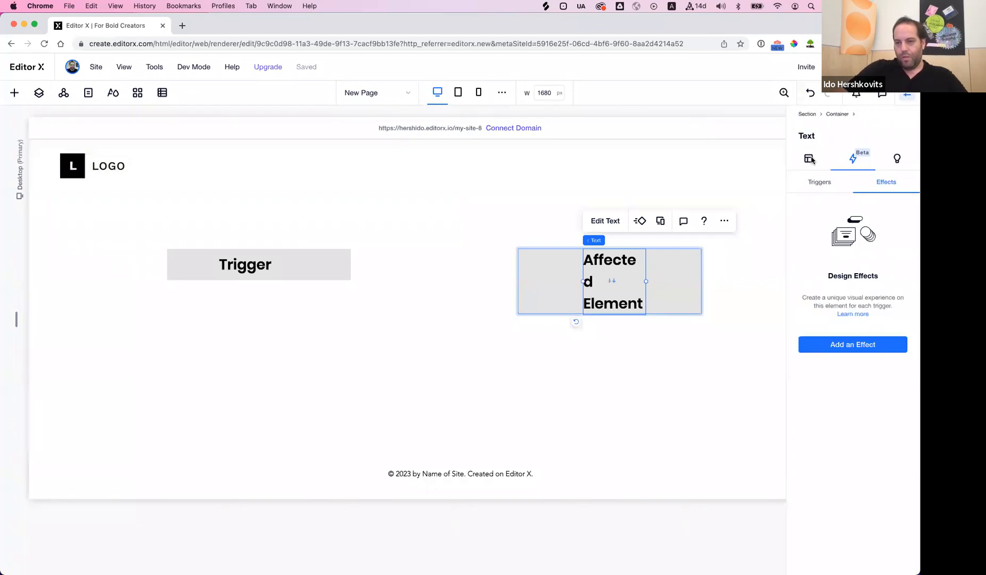
left_click(808, 159)
left_click(832, 181)
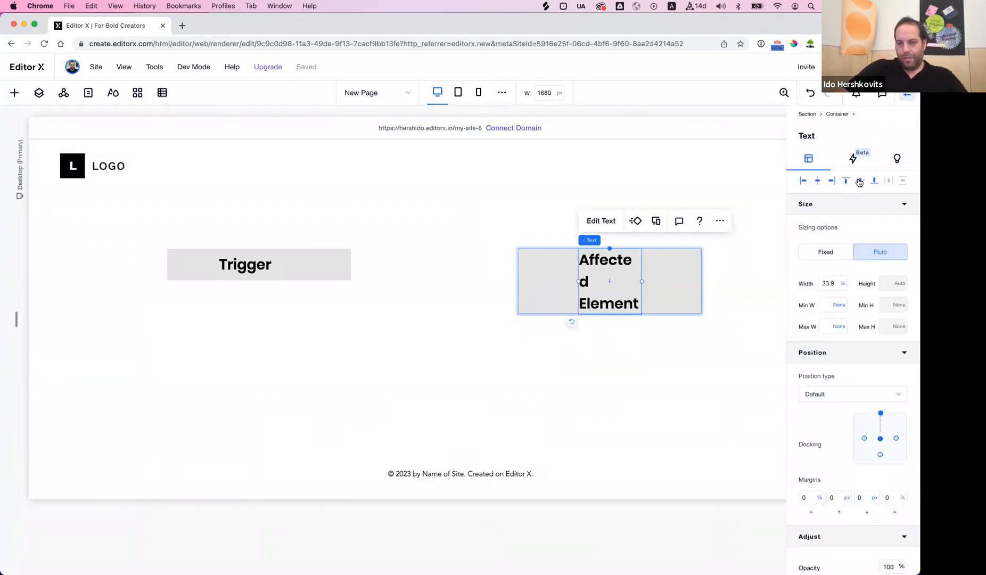
left_click(829, 287)
type("100")
key("Return")
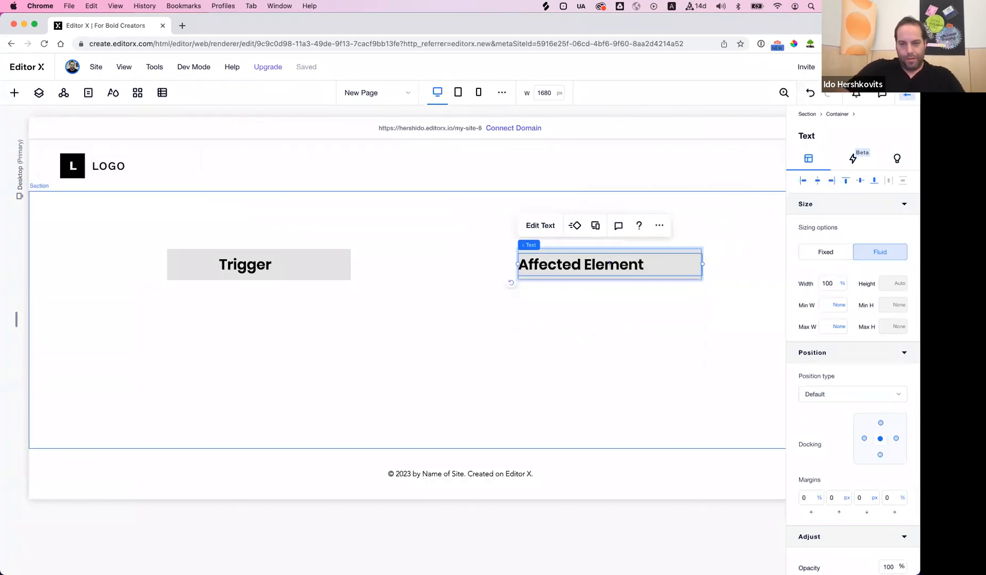
left_click(407, 320)
Set the Trigger title's width to 100% of its container.
left_click(246, 265)
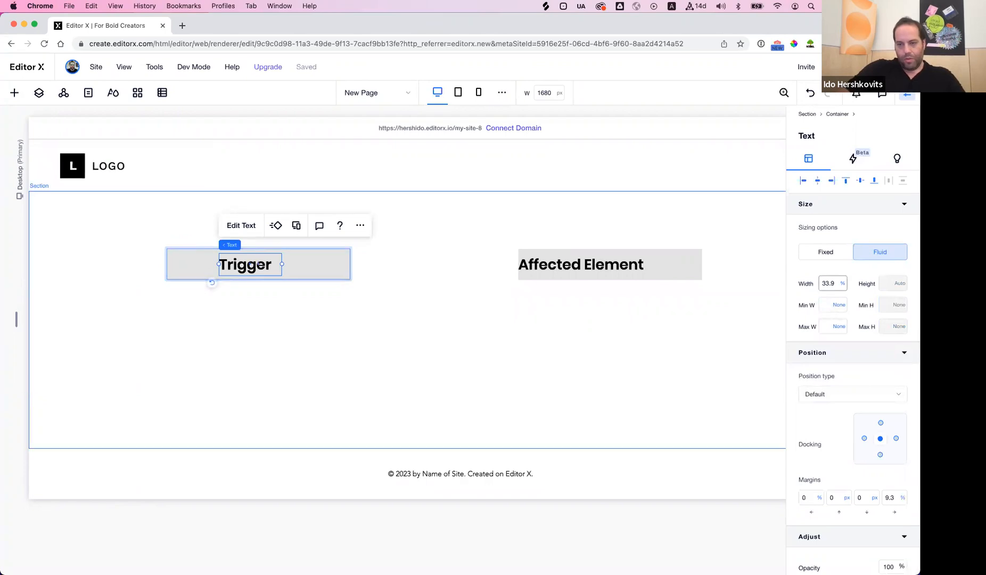
left_click(828, 283)
type("100")
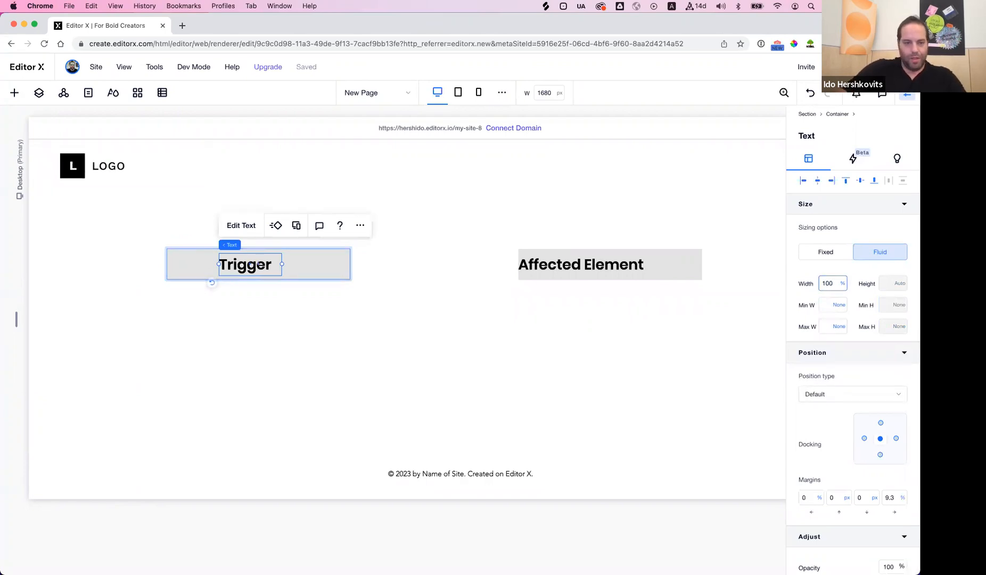
key("Return")
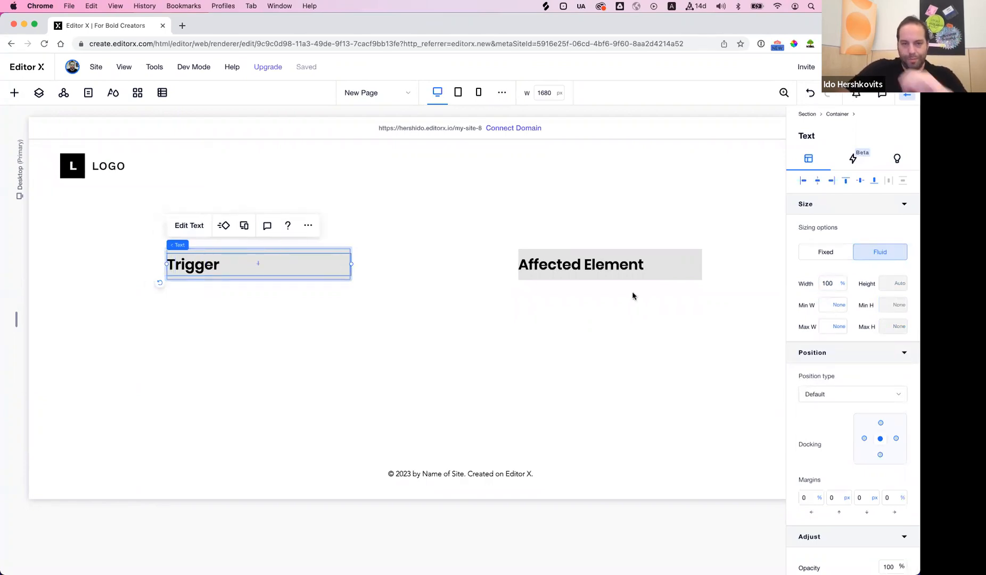
left_click(530, 317)
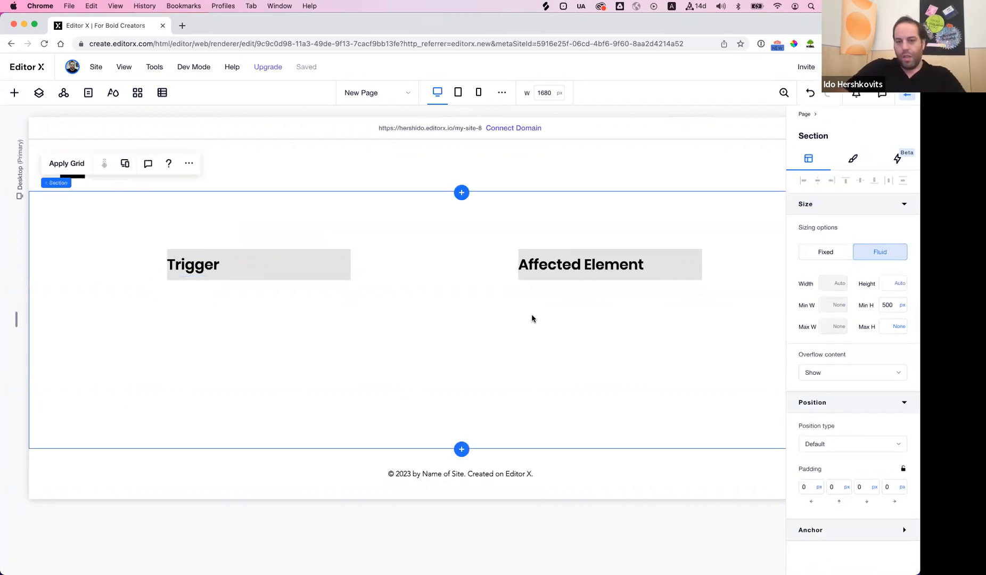
left_click(287, 268)
left_click(596, 305)
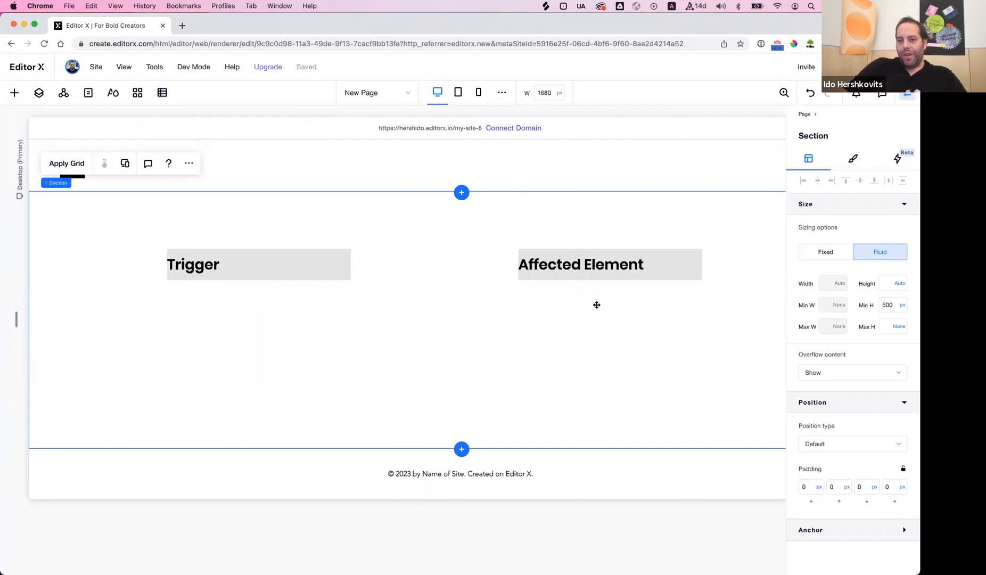
Add a custom effect named "Grow 1" to the Affected Element container and start designing it.
left_click(683, 250)
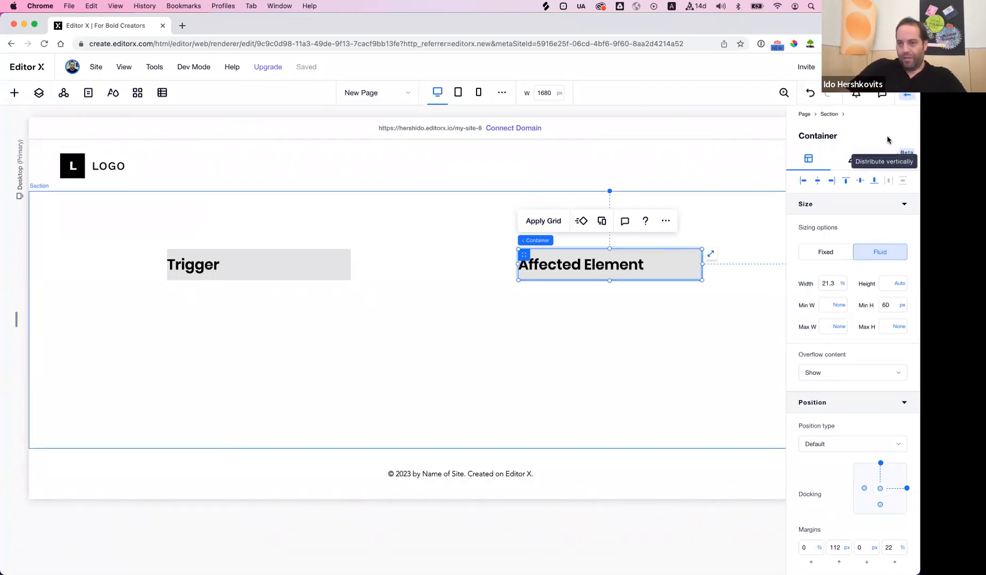
left_click(896, 160)
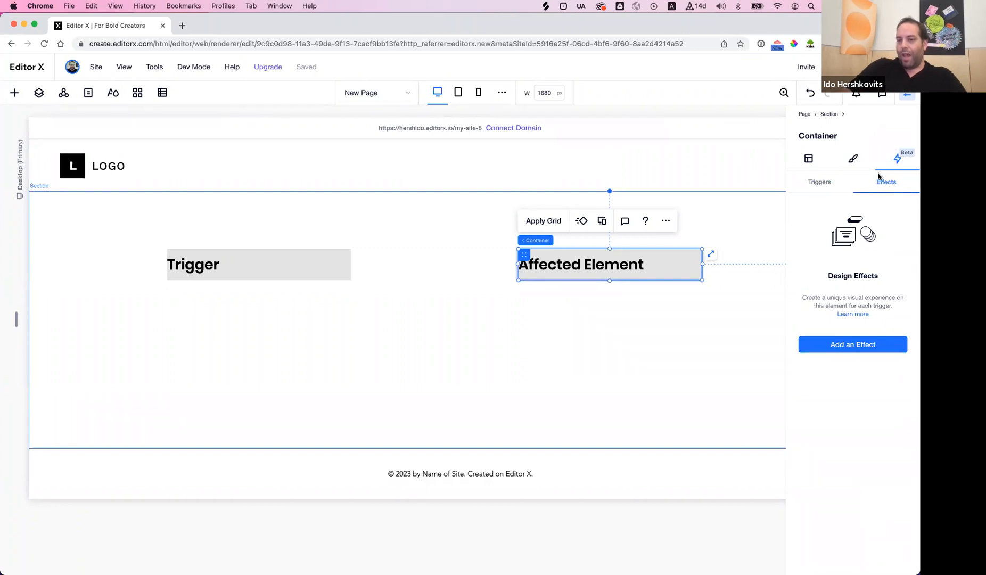
left_click(852, 345)
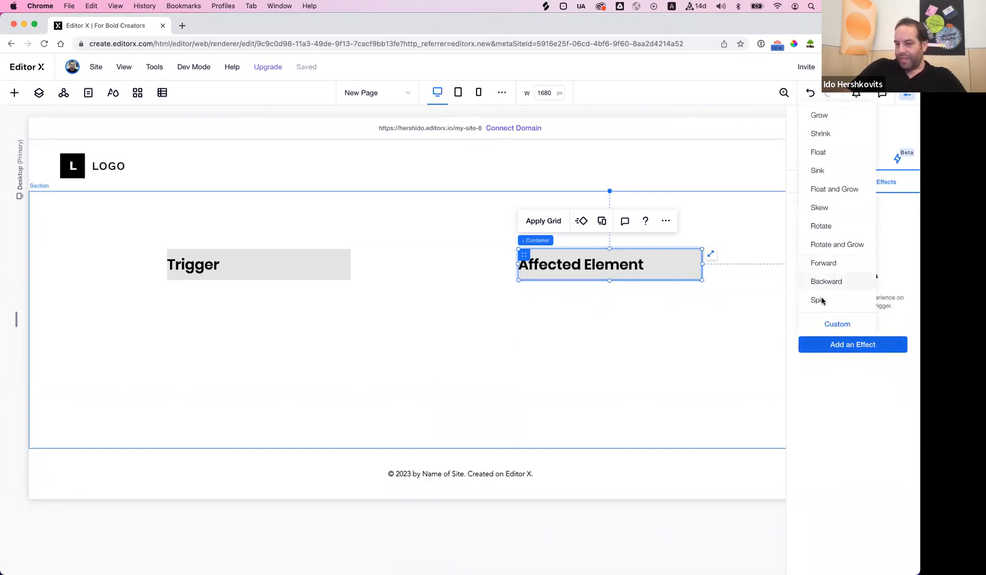
left_click(837, 325)
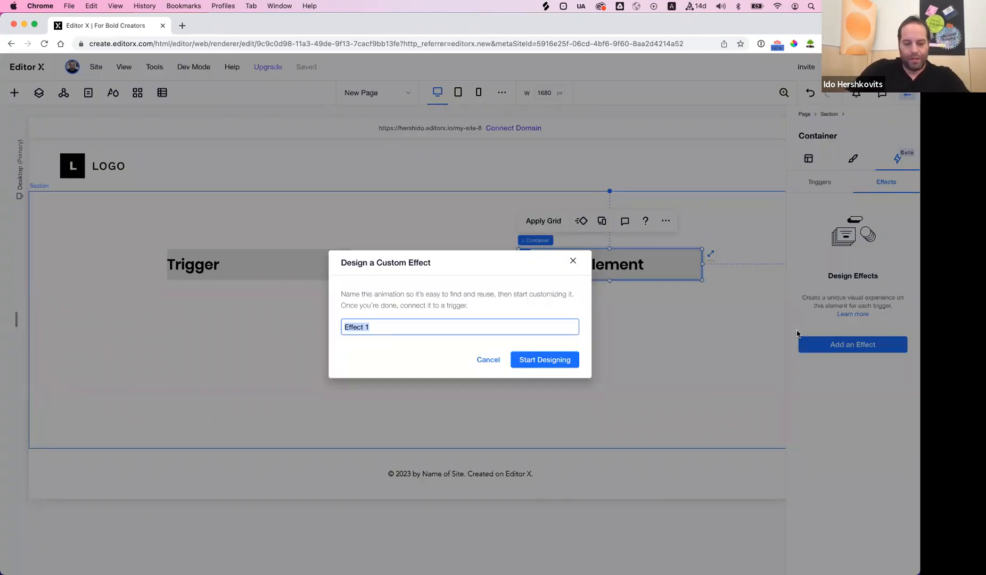
type("Grow")
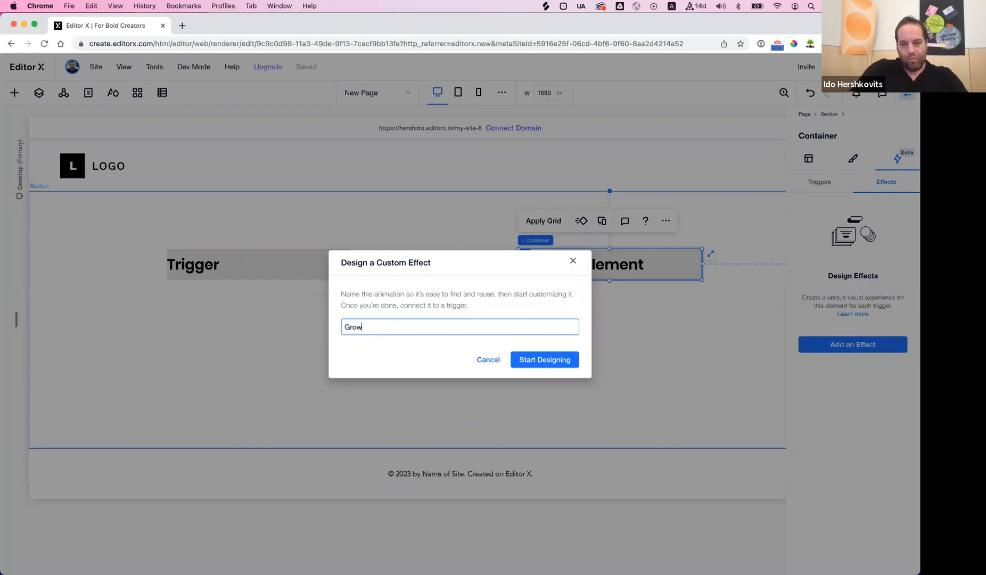
left_click(544, 360)
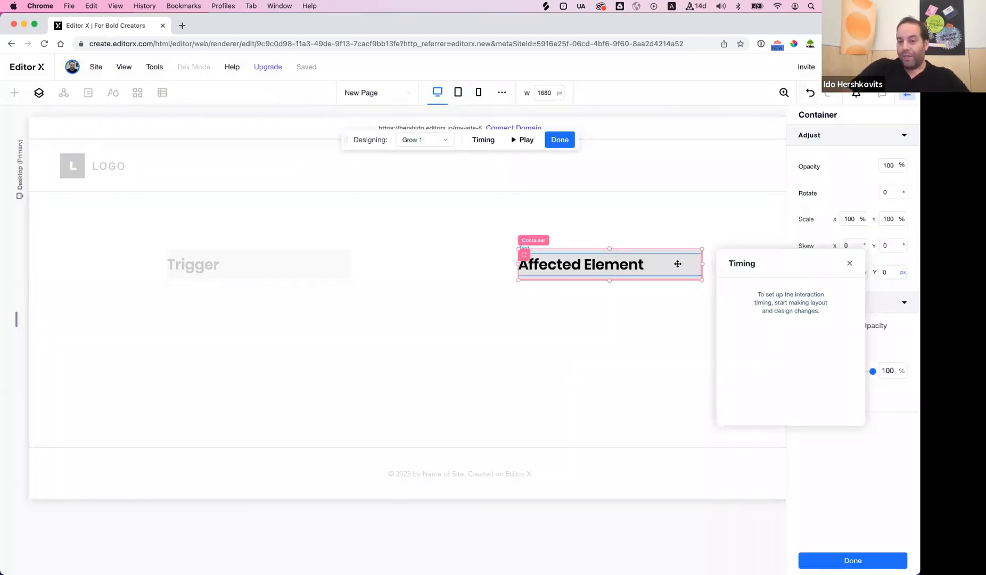
Move the Timing window clear of the effect's design settings and set the Affected Element container's opacity to 50%.
left_click_drag(775, 310, 527, 387)
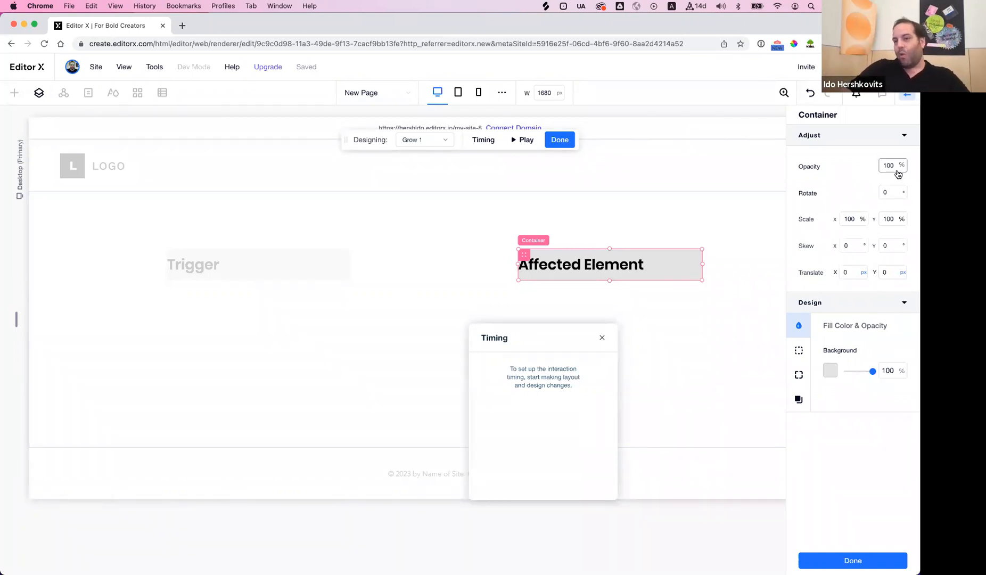
left_click(895, 170)
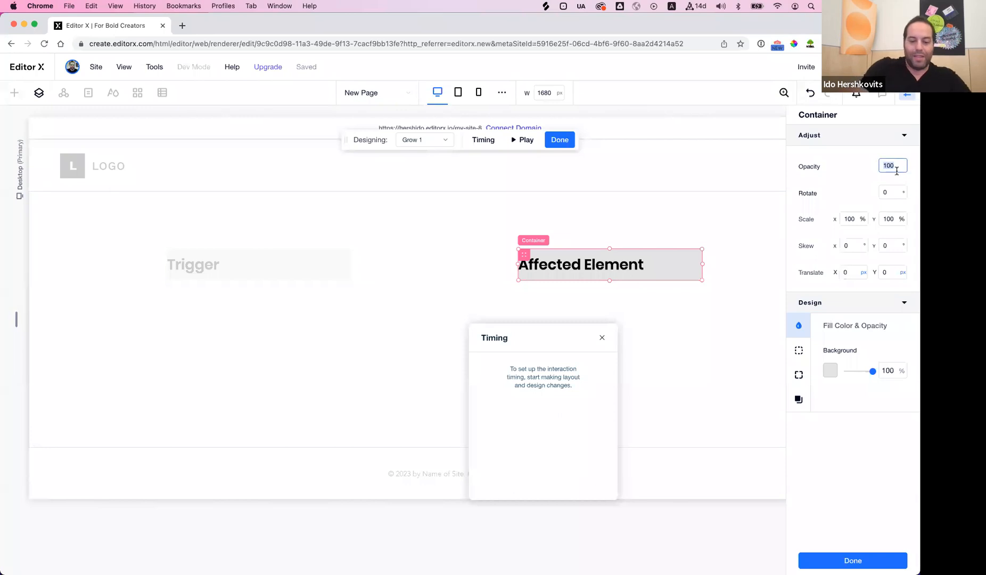
type("50")
key("Return")
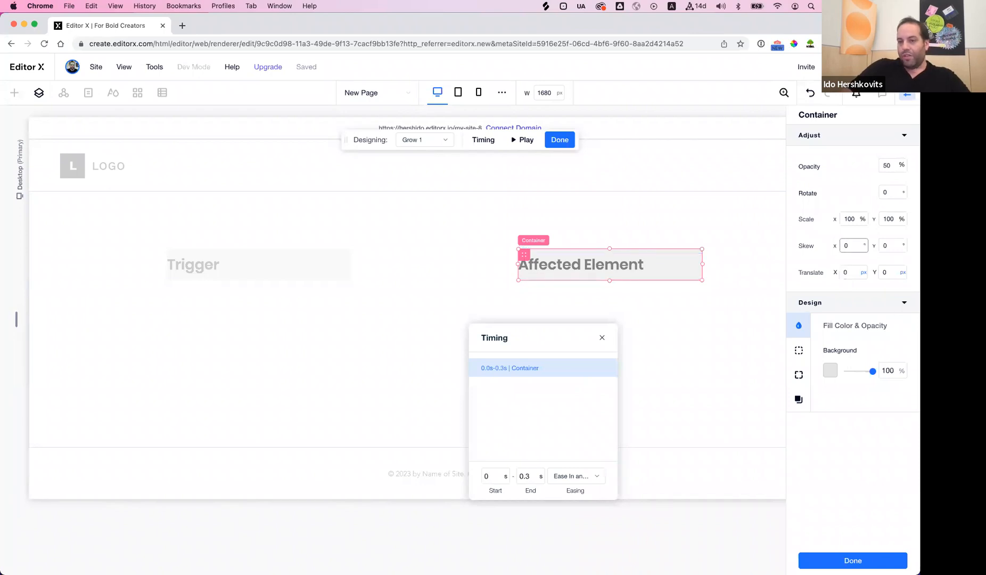
Scale the Affected Element container to 150% on both X and Y in the Grow 1 effect.
left_click(849, 219)
type("1")
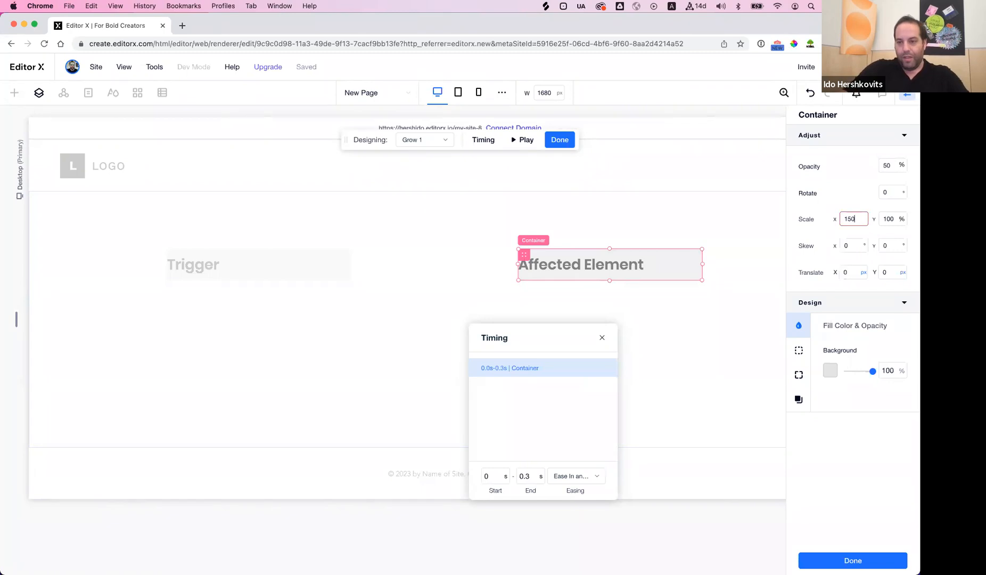
type("50")
key("BackSpace")
key("BackSpace")
key("BackSpace")
type("0")
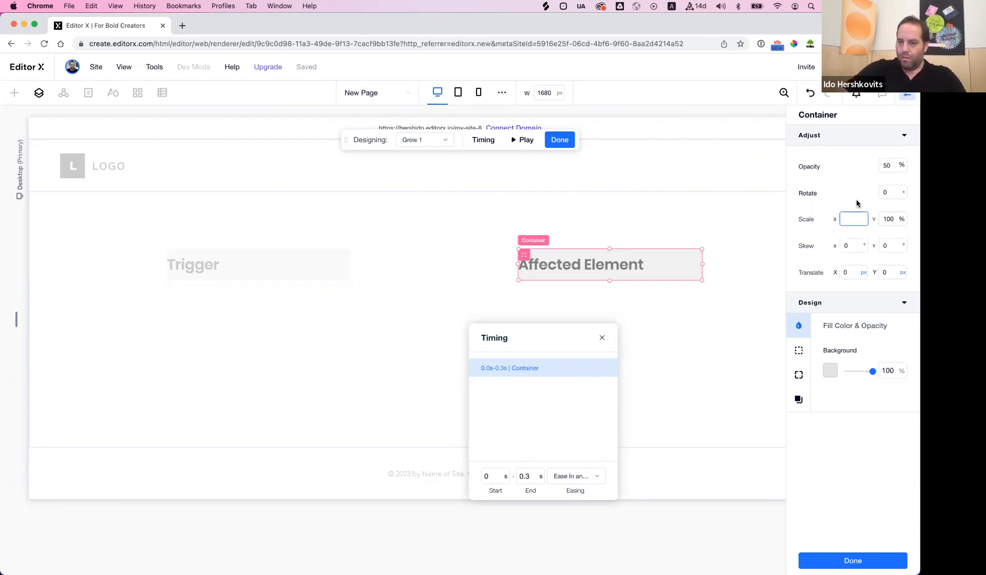
type("0")
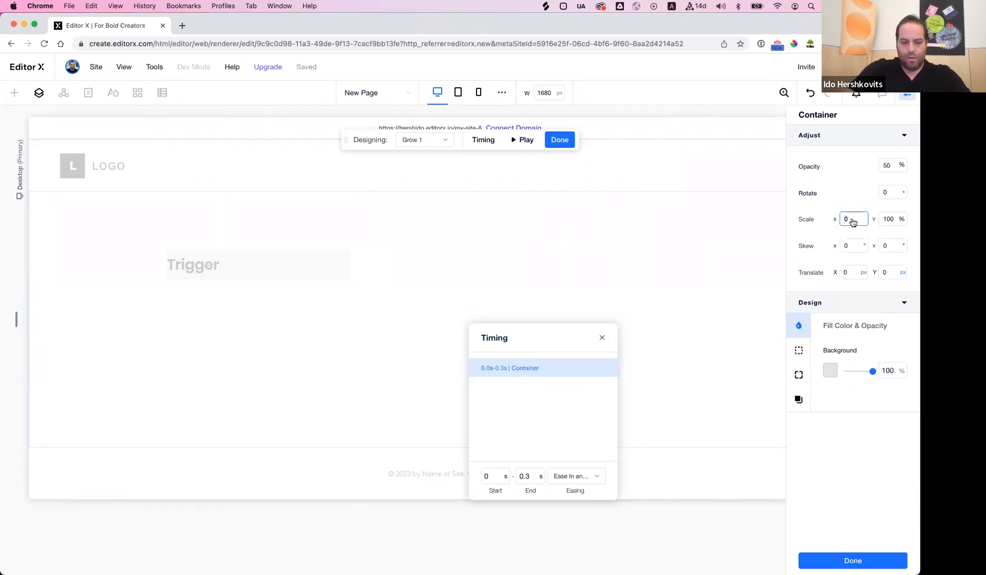
key("BackSpace")
type("150")
key("Return")
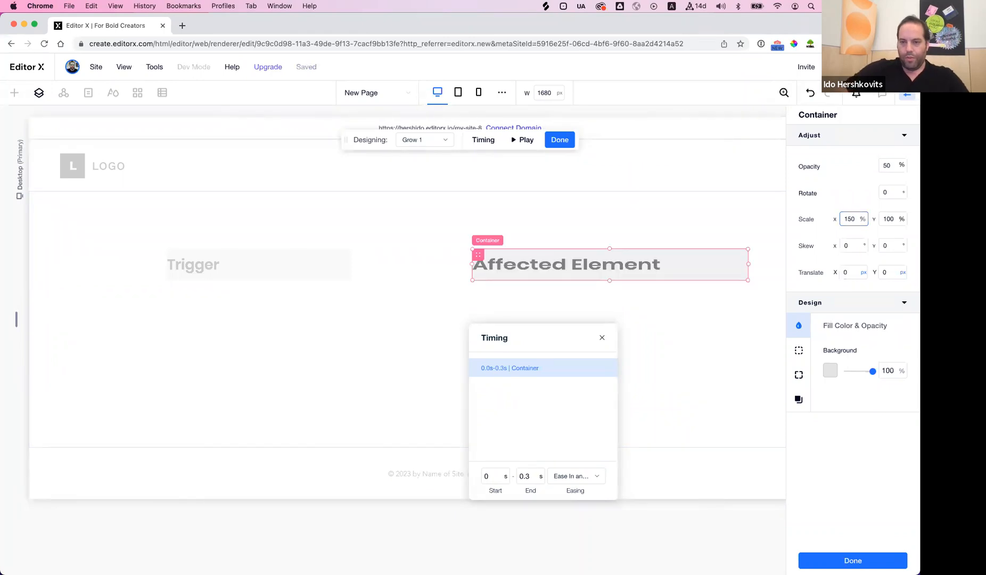
left_click(888, 219)
type("150")
key("Return")
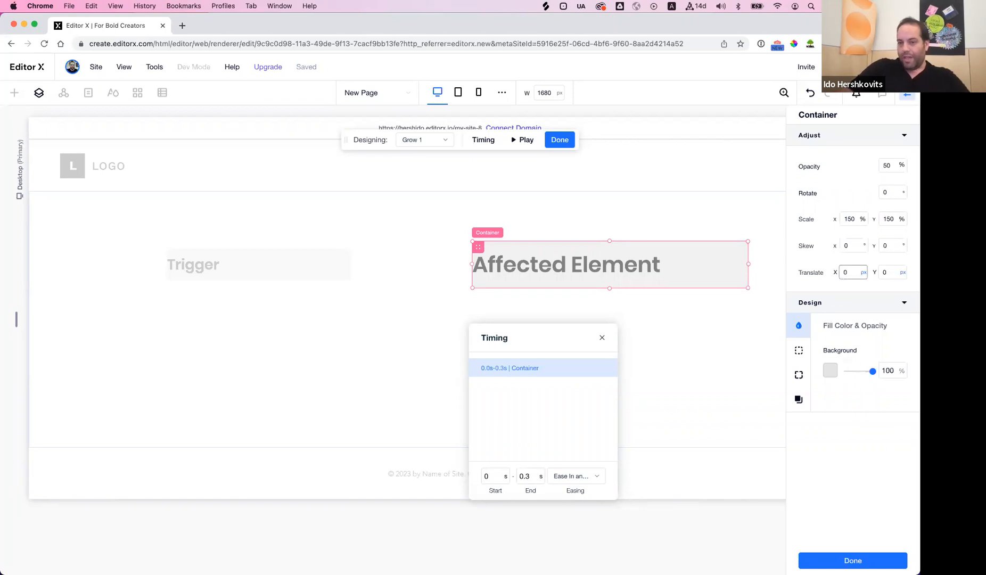
Skew the Affected Element container by 30° on X in the Grow 1 effect.
left_click(853, 246)
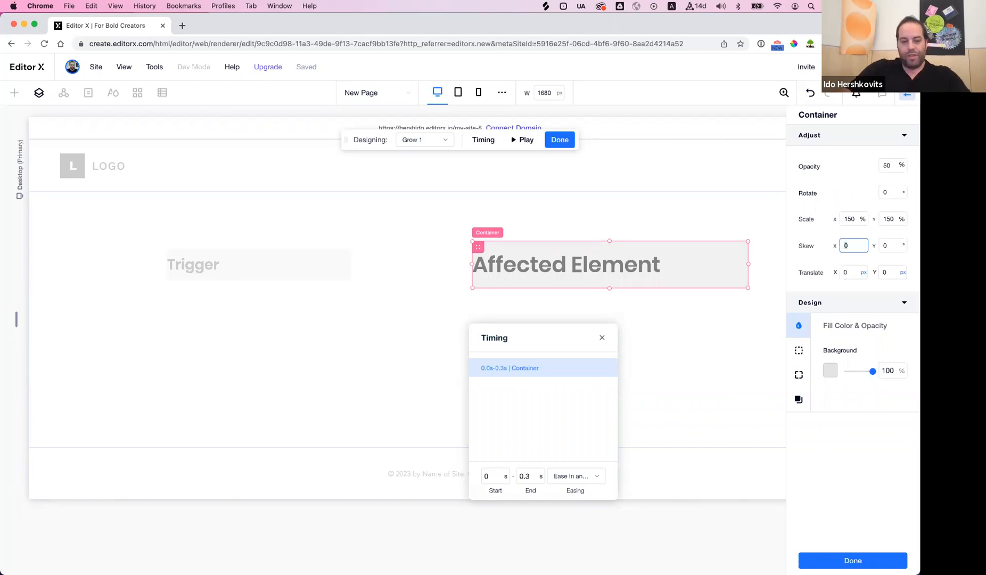
key("Return")
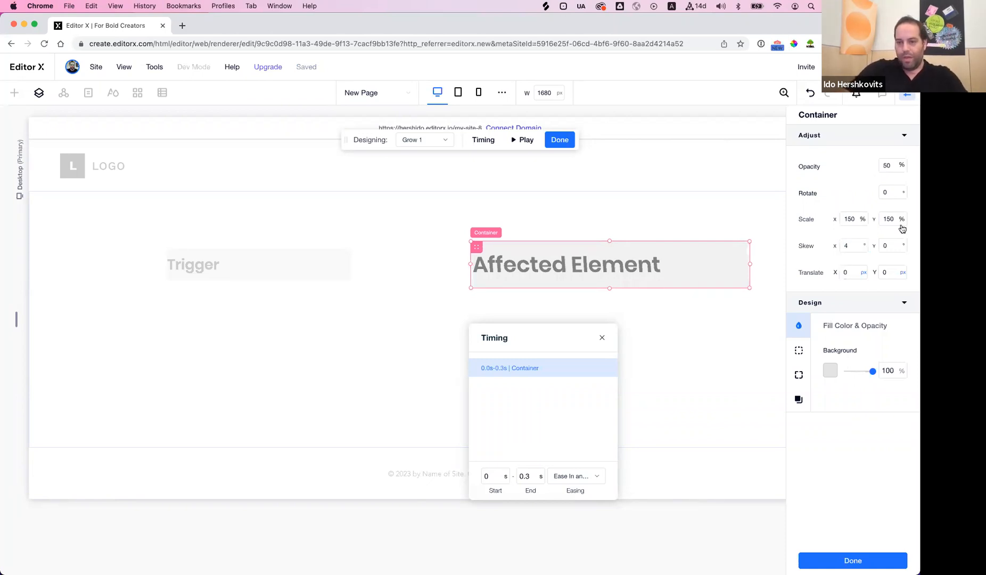
left_click(856, 243)
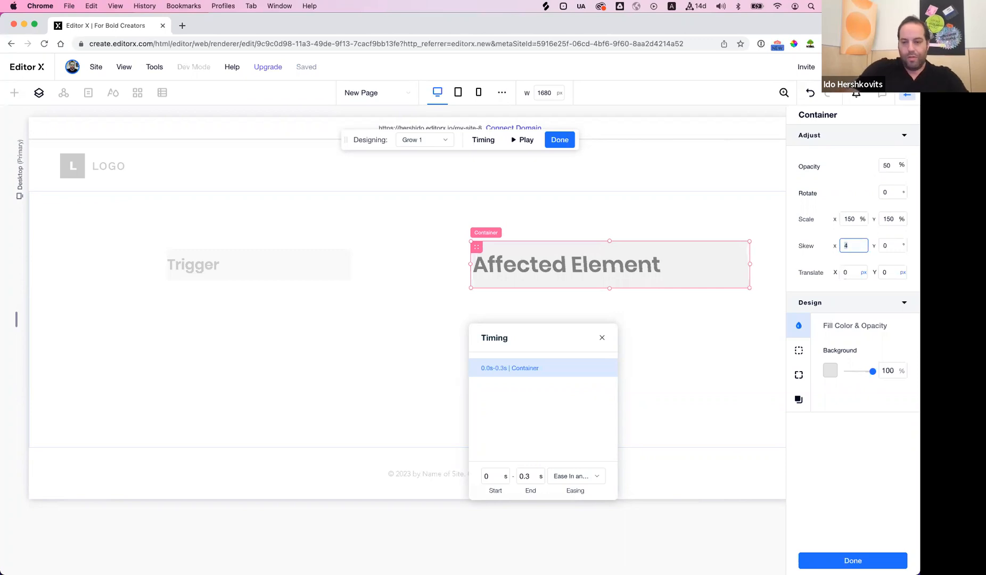
key("Return")
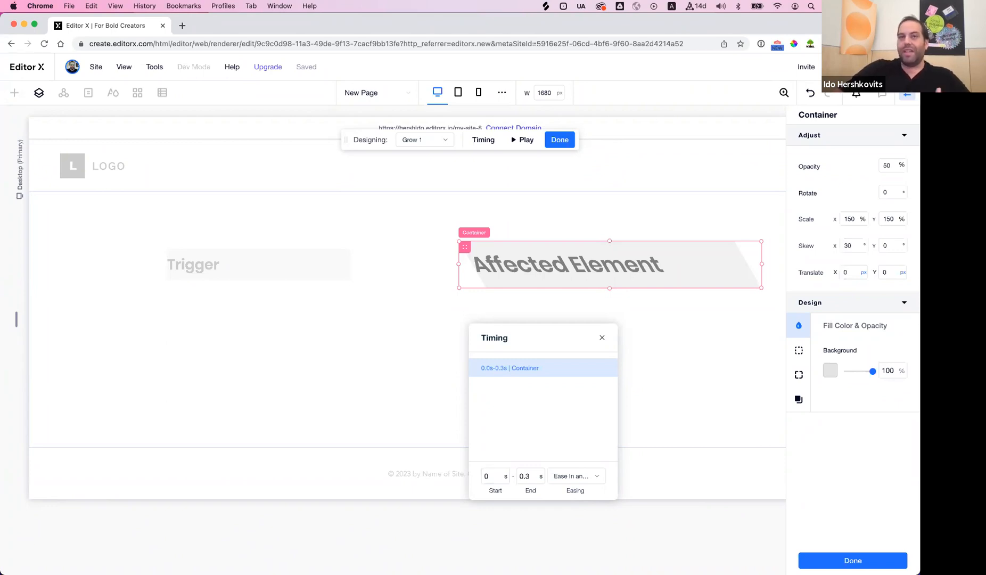
Set the end time of the Grow 1 effect to 1 second.
left_click(530, 476)
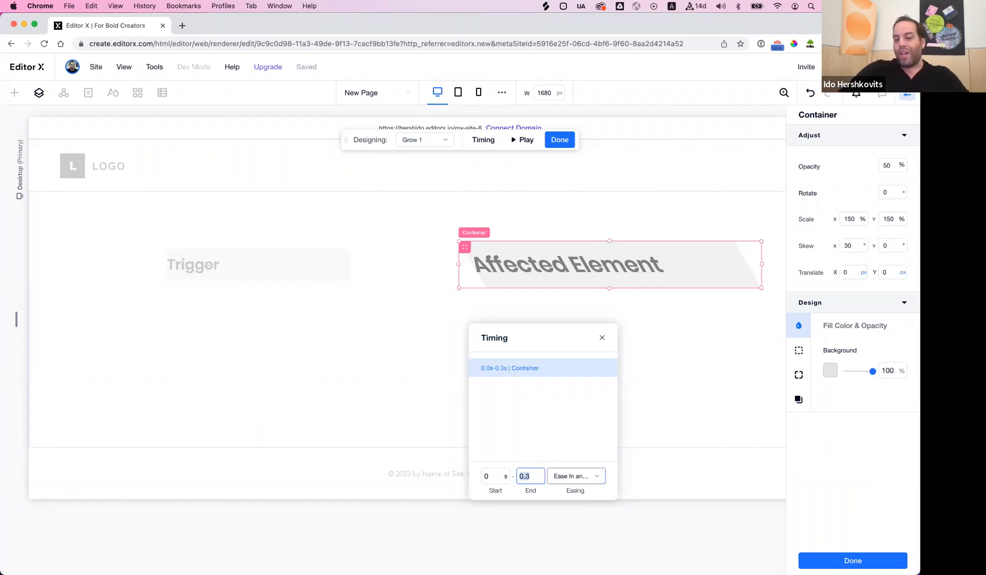
type("1")
key("Return")
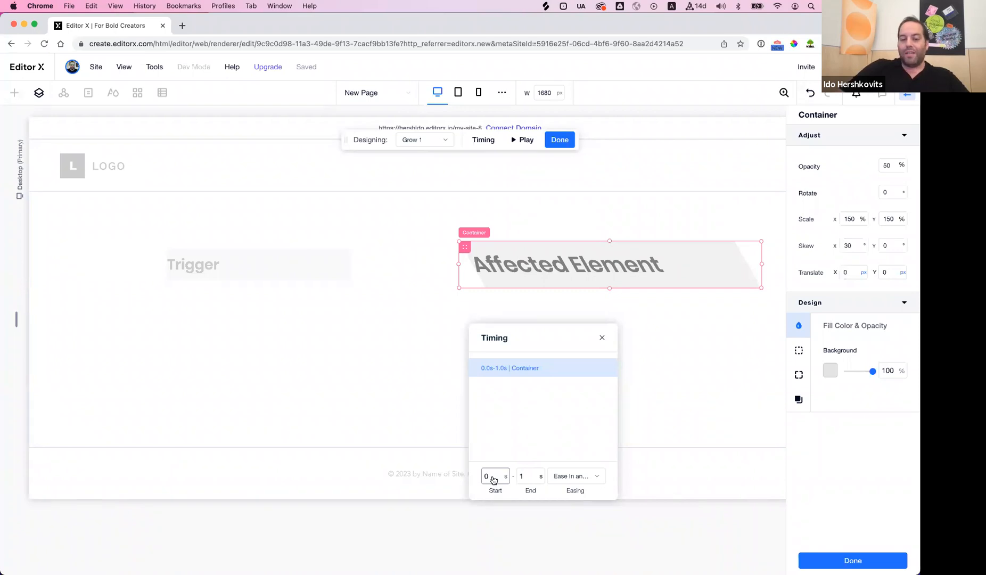
Set the Grow 1 effect's timing to start at 1 second and end at 2 seconds.
left_click(494, 480)
type("1")
left_click(524, 476)
left_click(537, 479)
type("2")
key("Return")
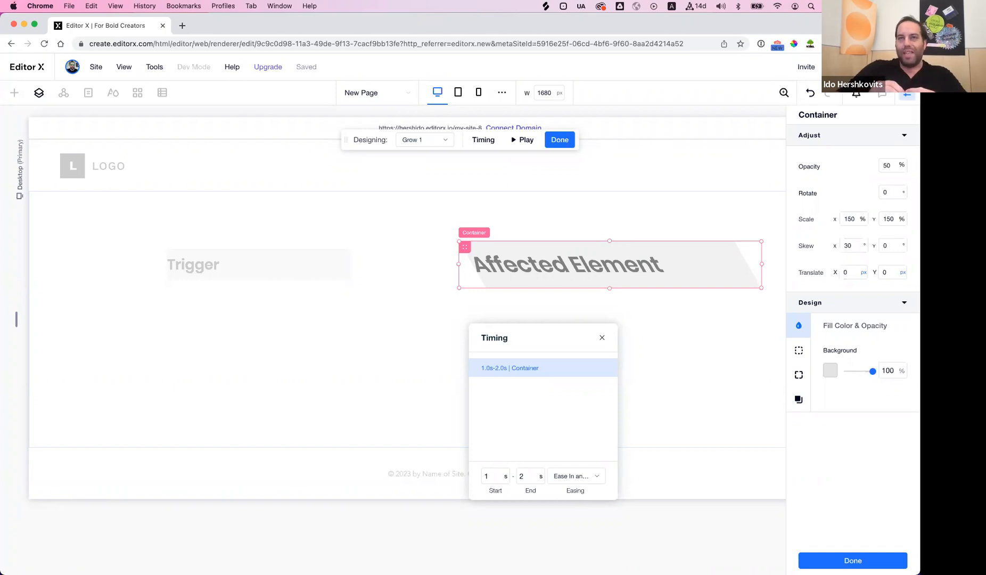
Set the start time of the Grow 1 effect to 0 seconds.
left_click(495, 480)
type("0")
key("Tab")
key("Tab")
key("Tab")
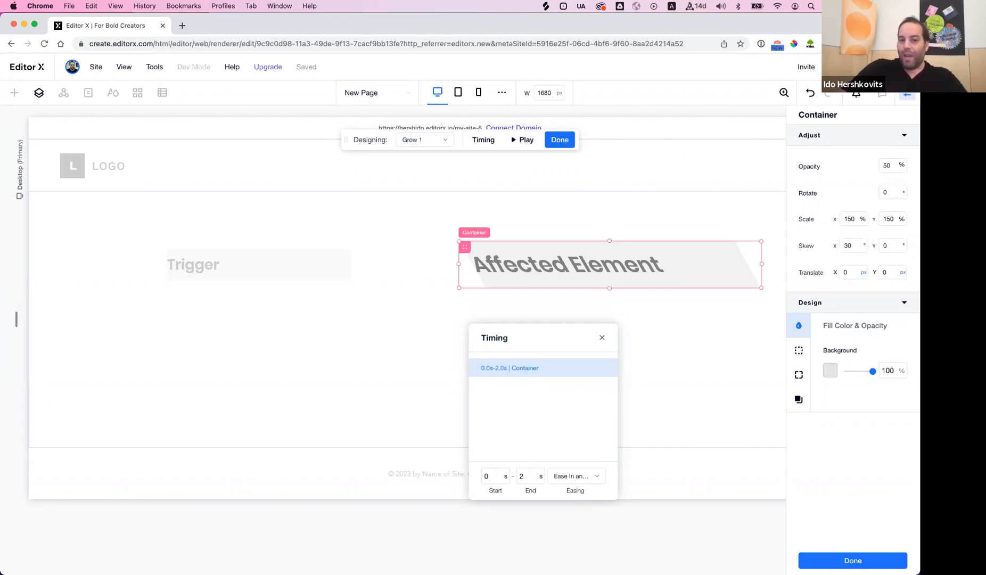
Finish designing the Grow 1 effect, preview the page briefly and return to editing.
left_click(560, 139)
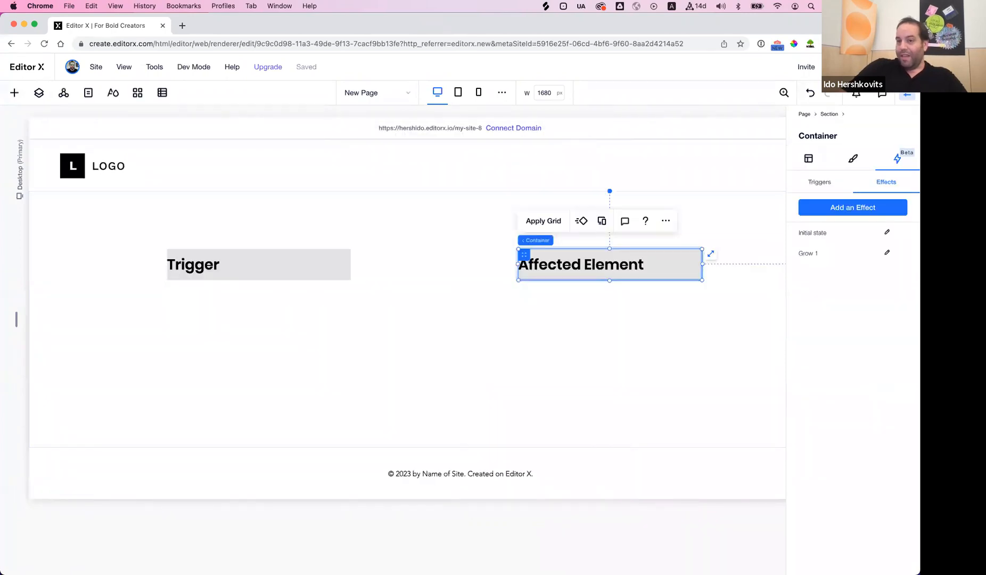
key("super+p")
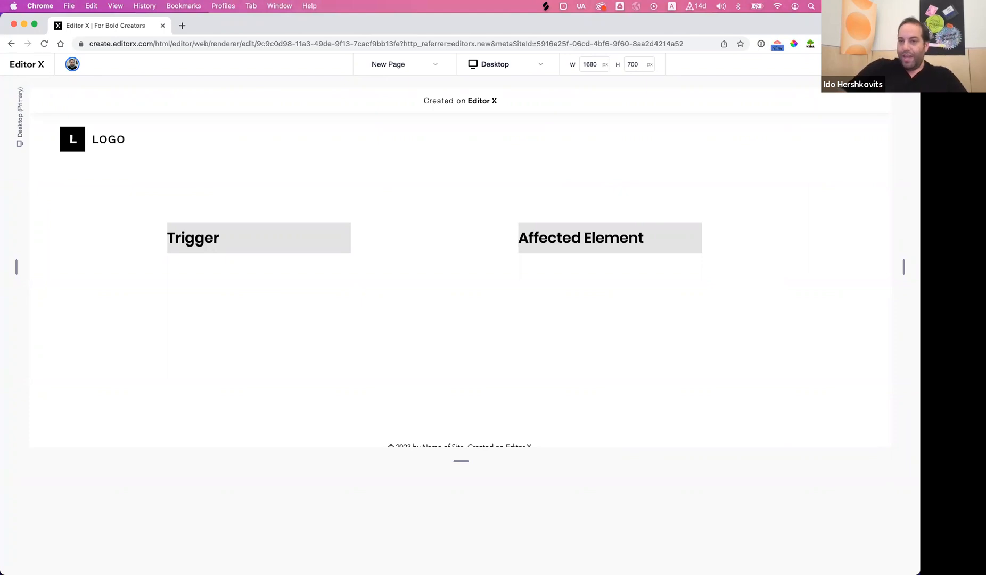
key("super+p")
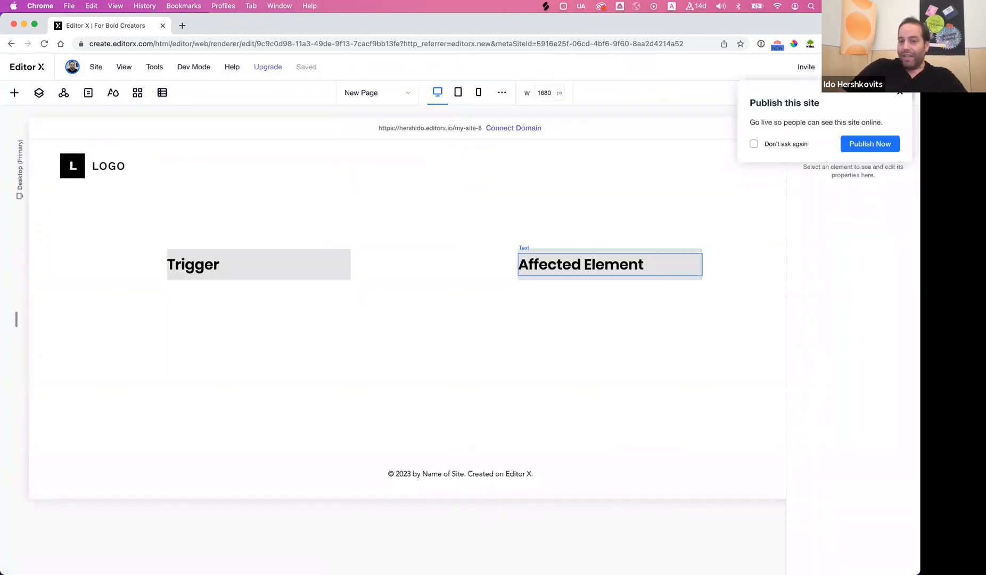
Start adding a Click trigger to the Trigger container.
left_click(610, 265)
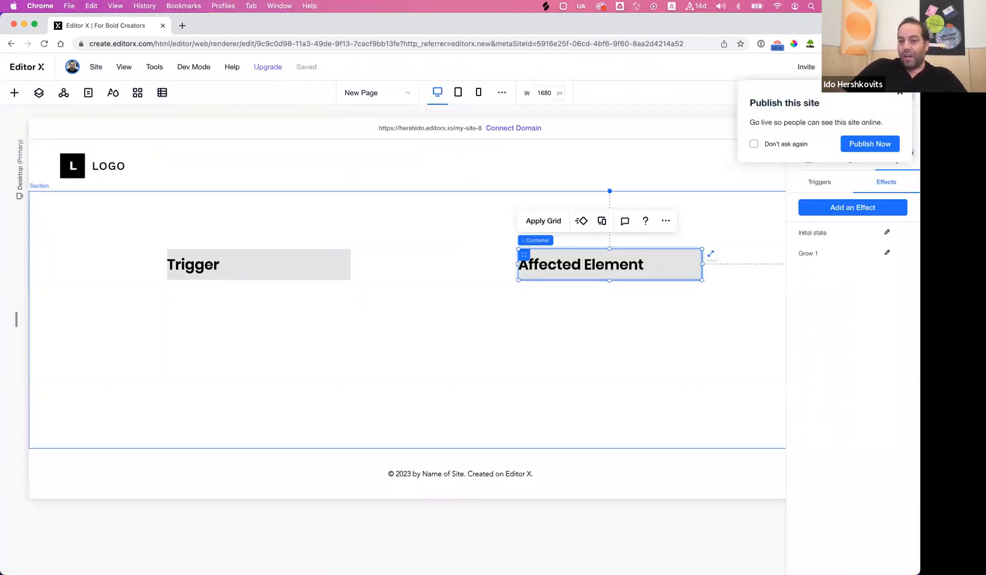
left_click(819, 182)
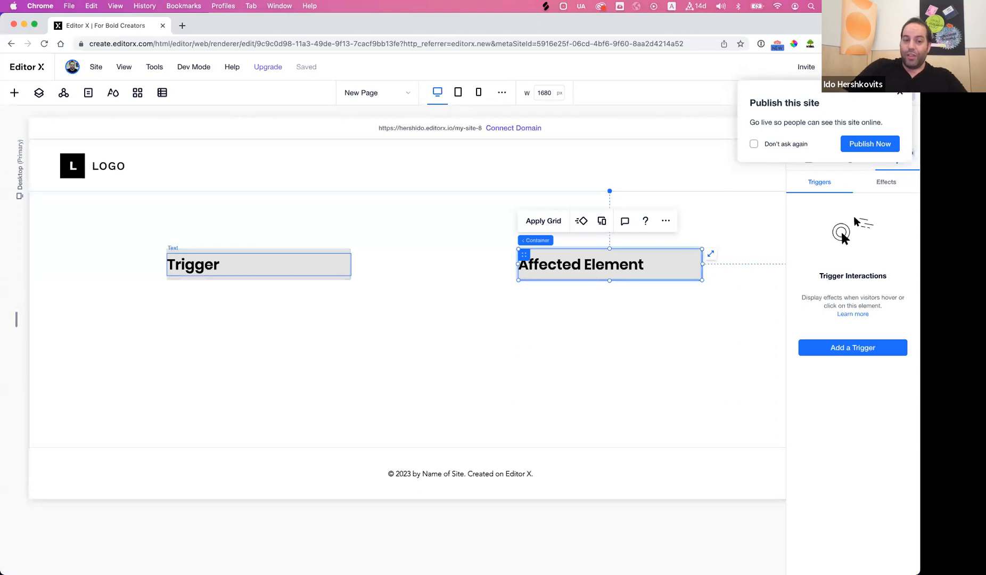
left_click(258, 264)
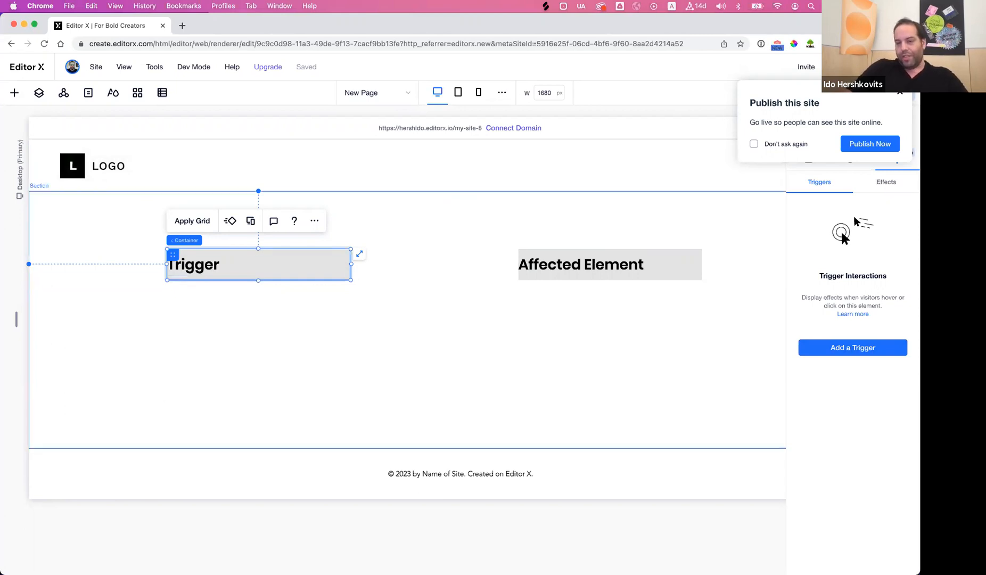
left_click(853, 347)
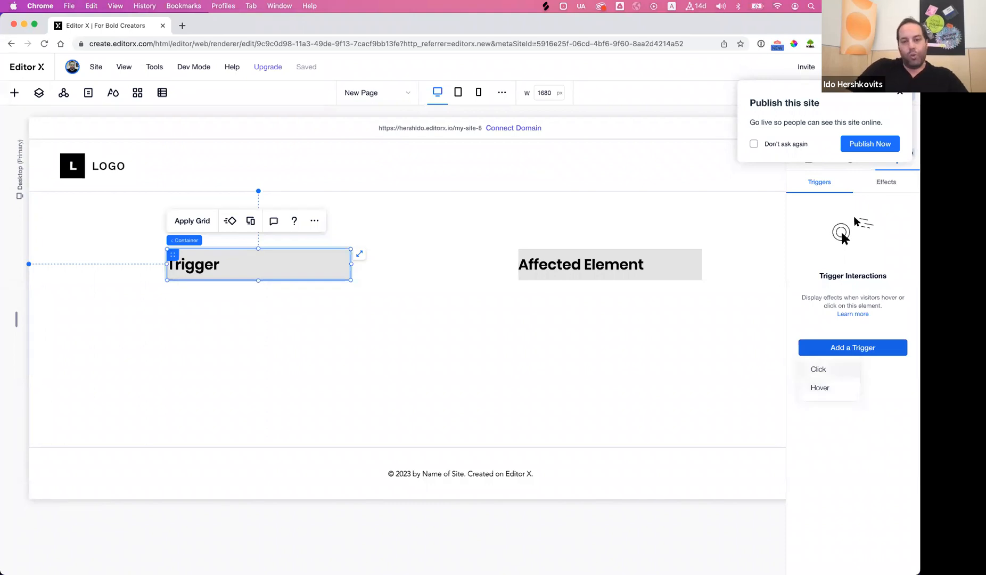
left_click(820, 369)
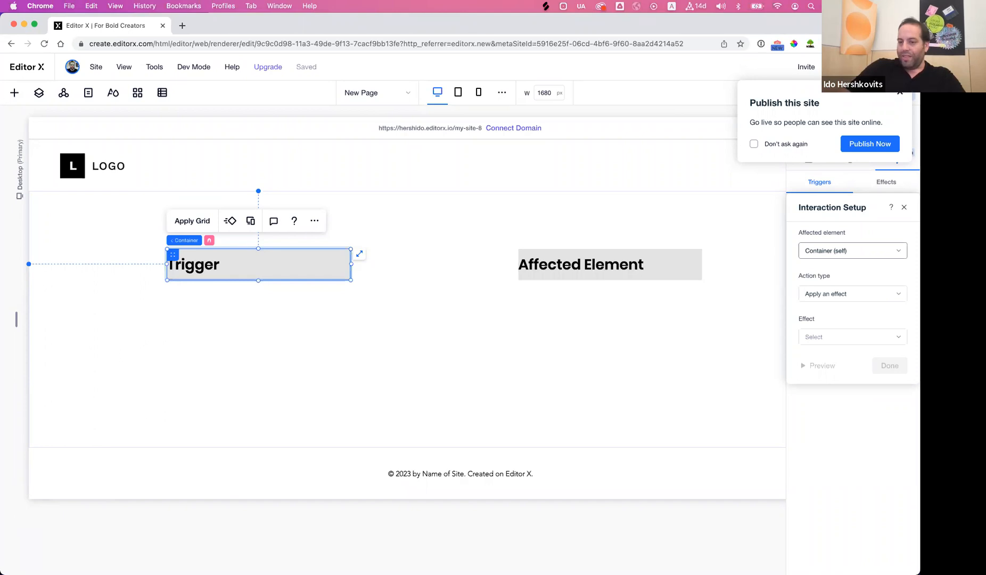
Choose the Affected Element container on the canvas as the click interaction's affected element and leave the interaction setup.
left_click(852, 250)
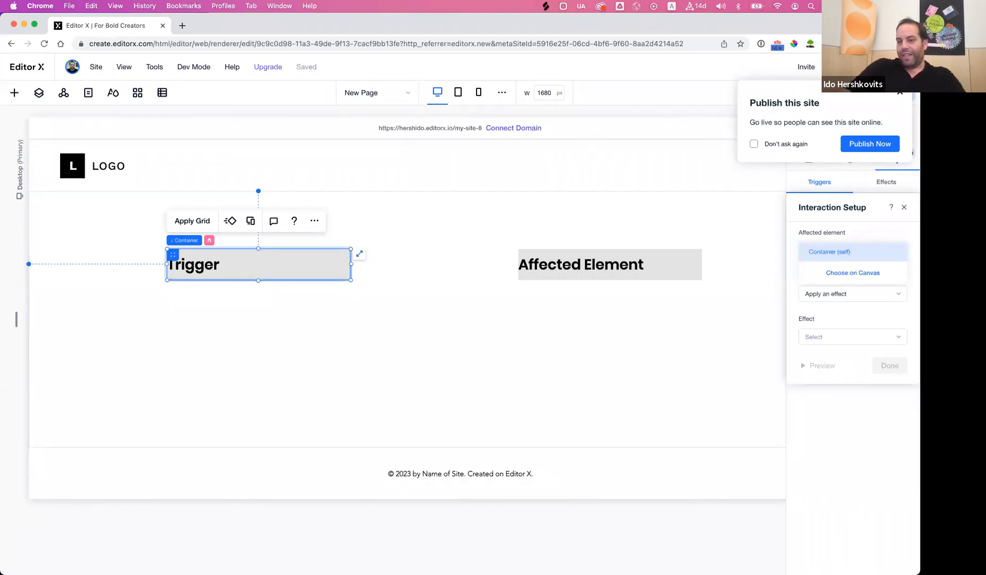
left_click(853, 273)
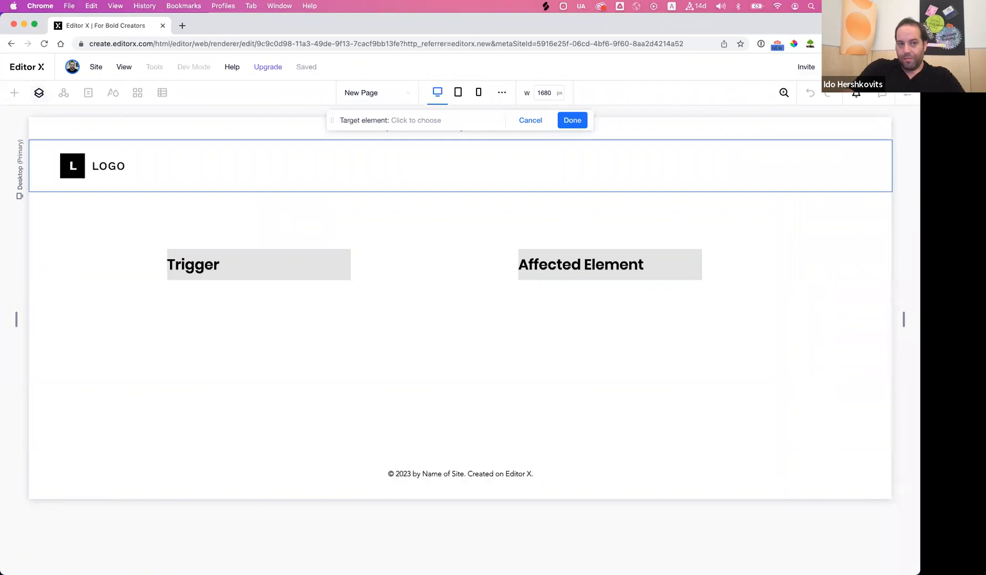
left_click(39, 92)
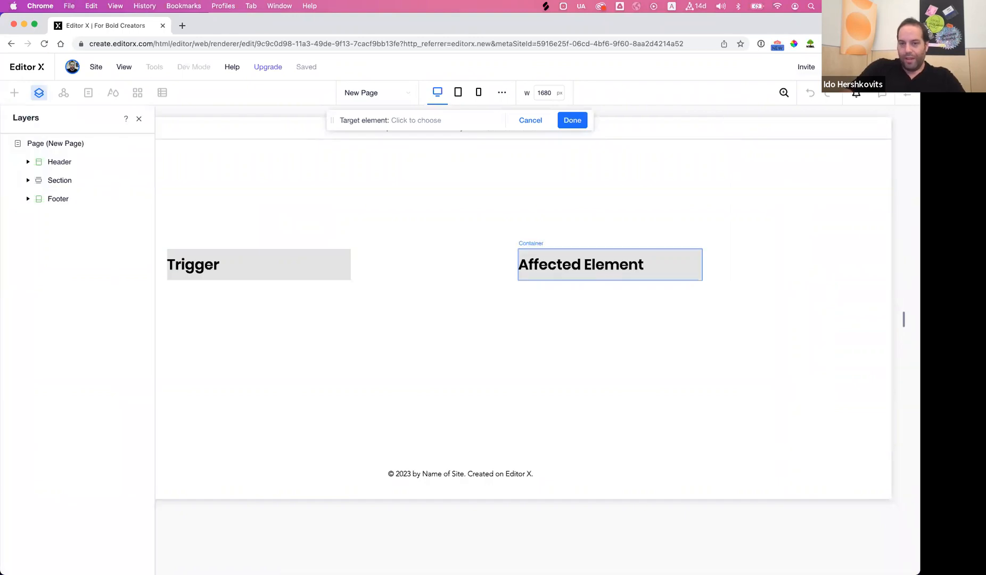
left_click(610, 264)
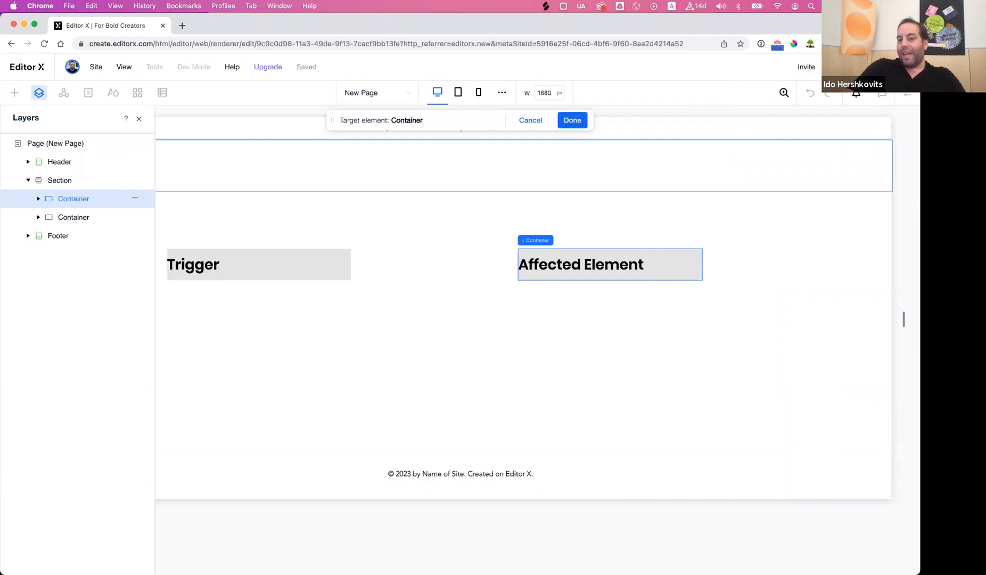
left_click(572, 120)
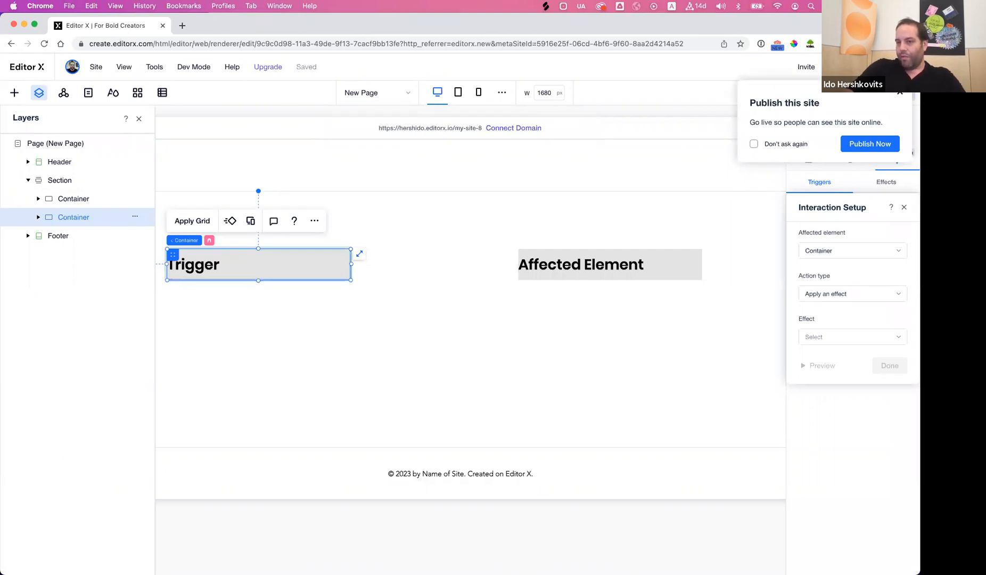
key("Escape")
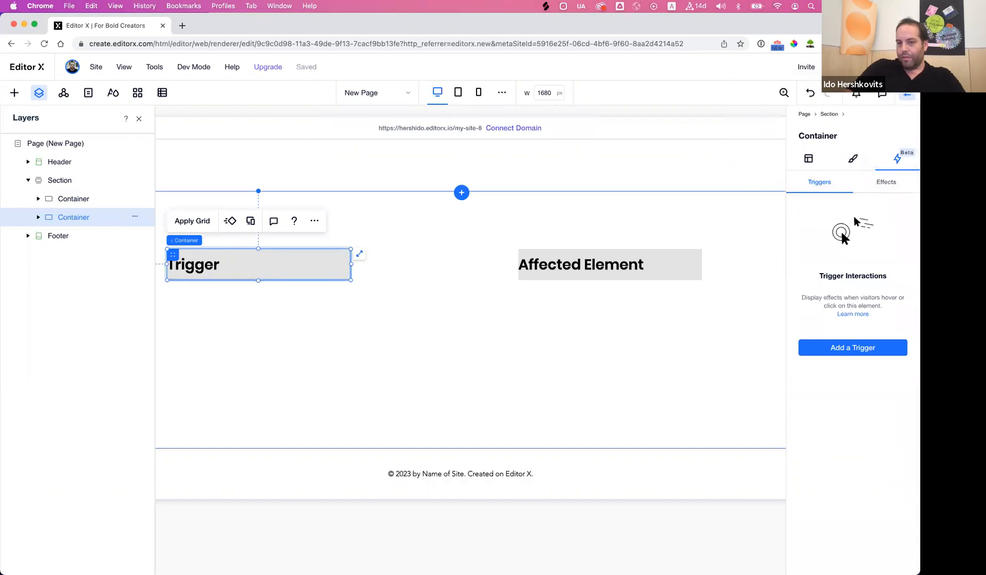
left_click(609, 277)
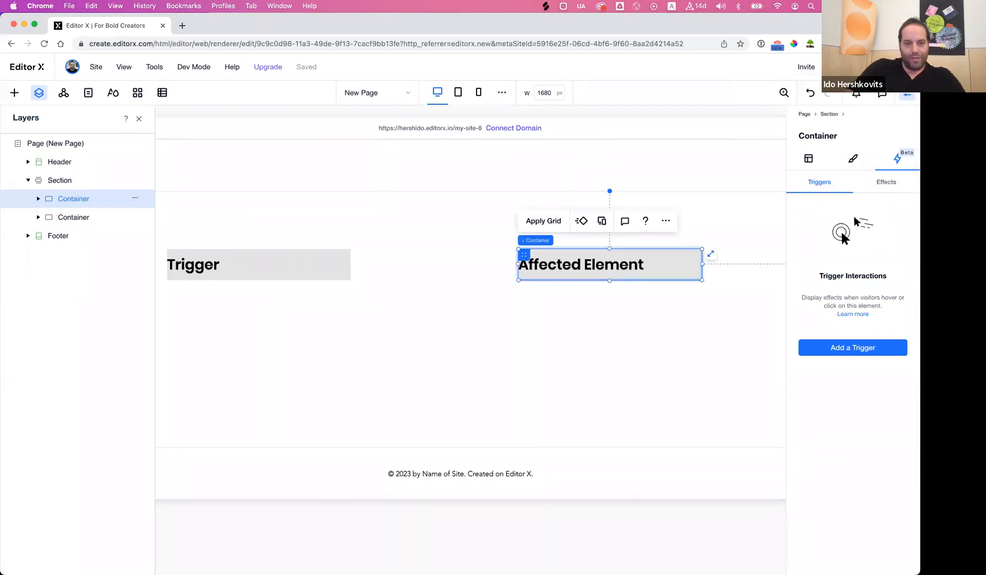
left_click(258, 276)
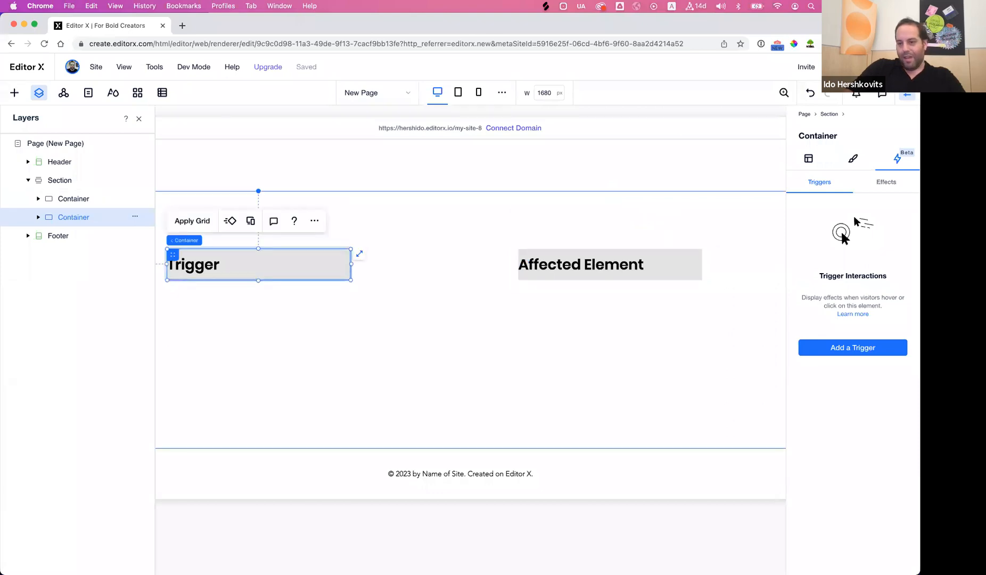
left_click(853, 347)
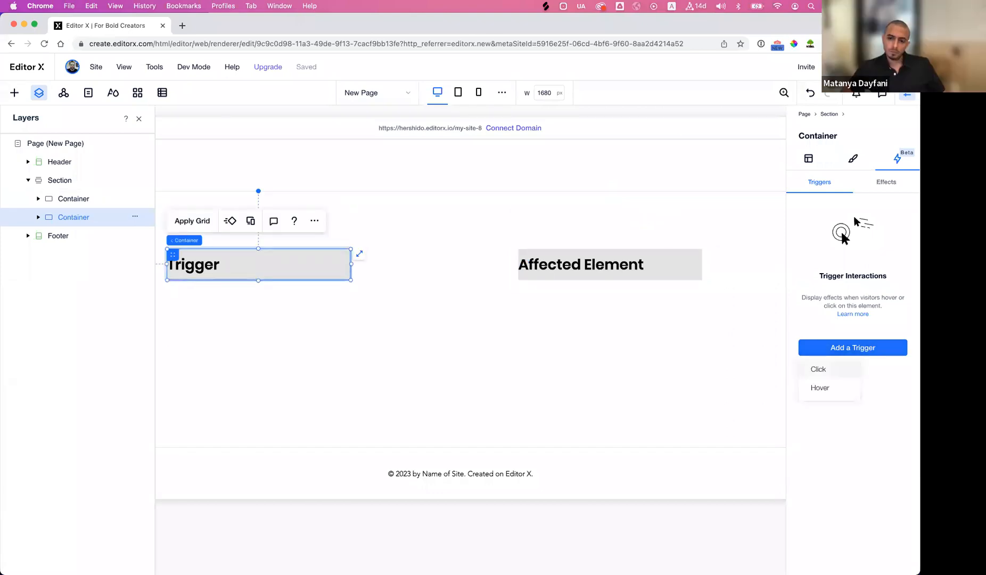
left_click(819, 369)
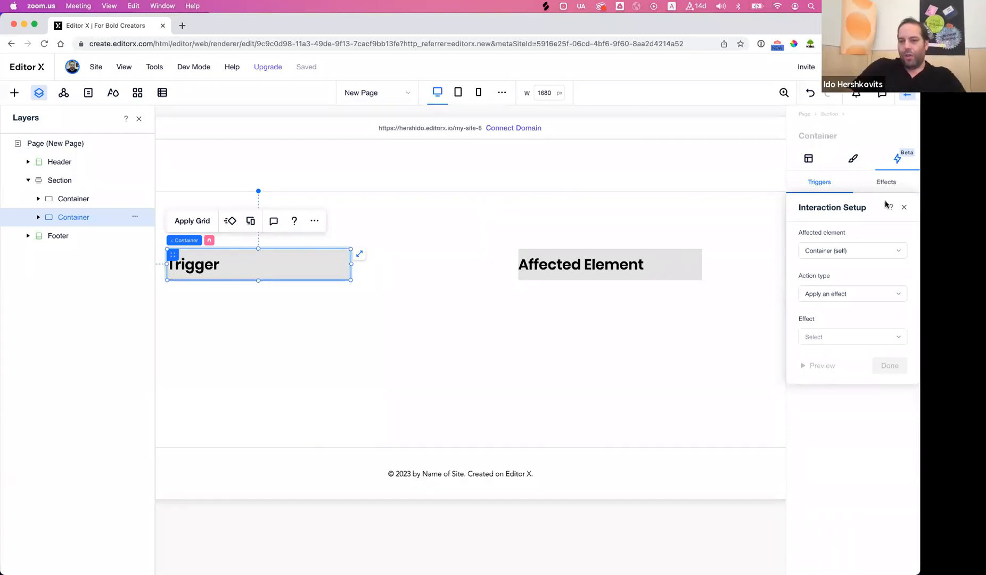
left_click(903, 209)
left_click(904, 209)
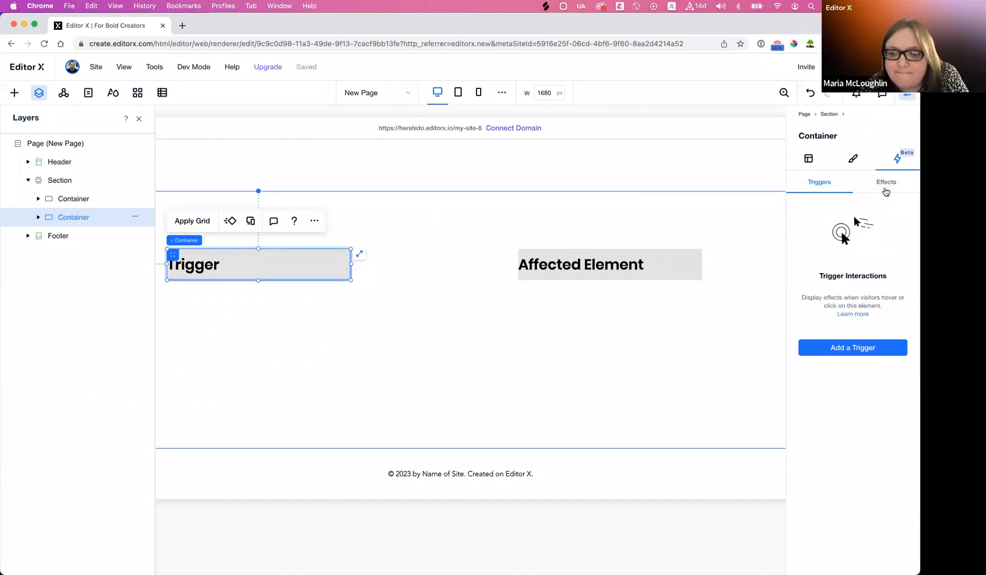
Add a Click trigger to the Trigger container and choose the Affected Element container on the canvas as its affected element.
left_click(851, 348)
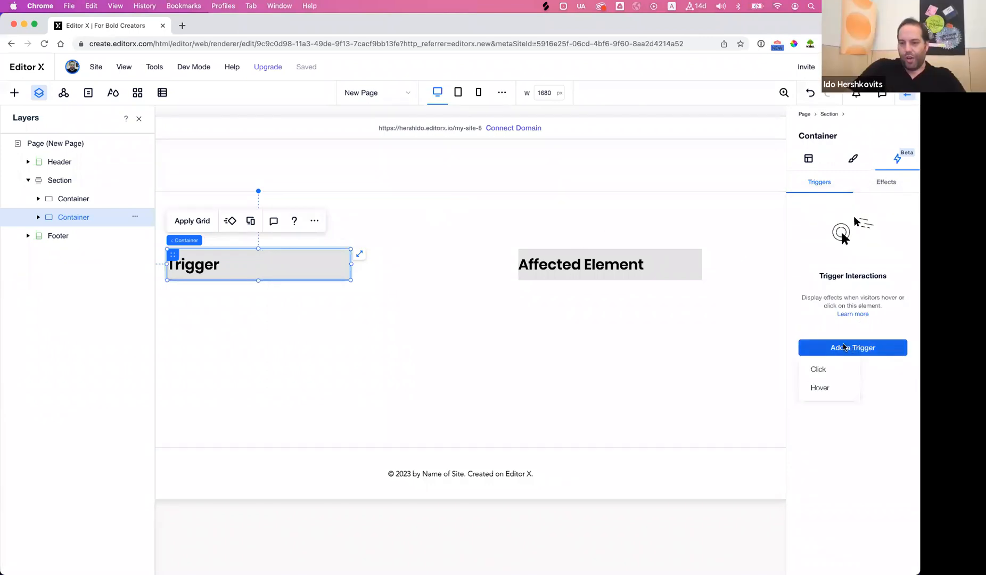
left_click(819, 370)
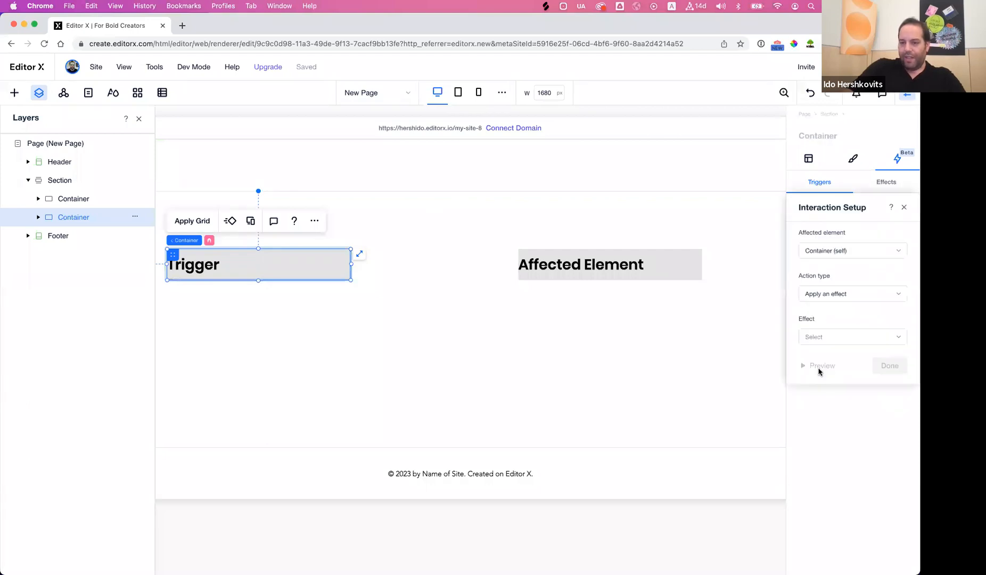
left_click(897, 248)
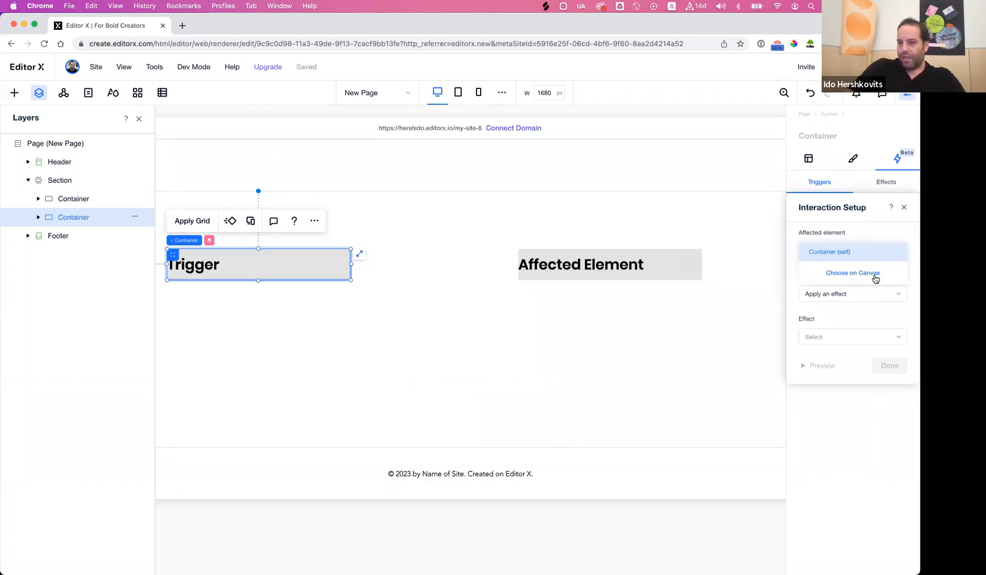
left_click(862, 274)
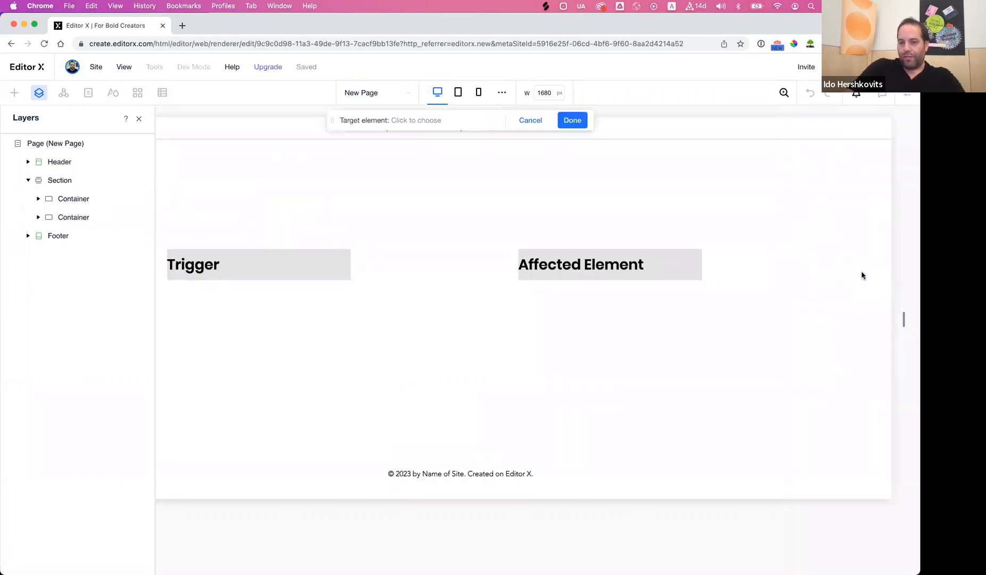
left_click(675, 255)
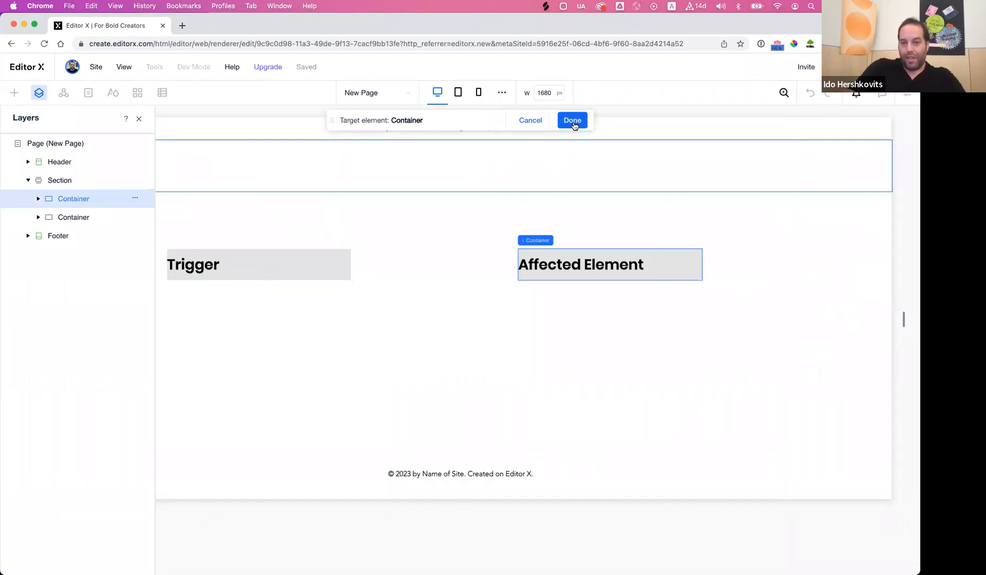
left_click(573, 121)
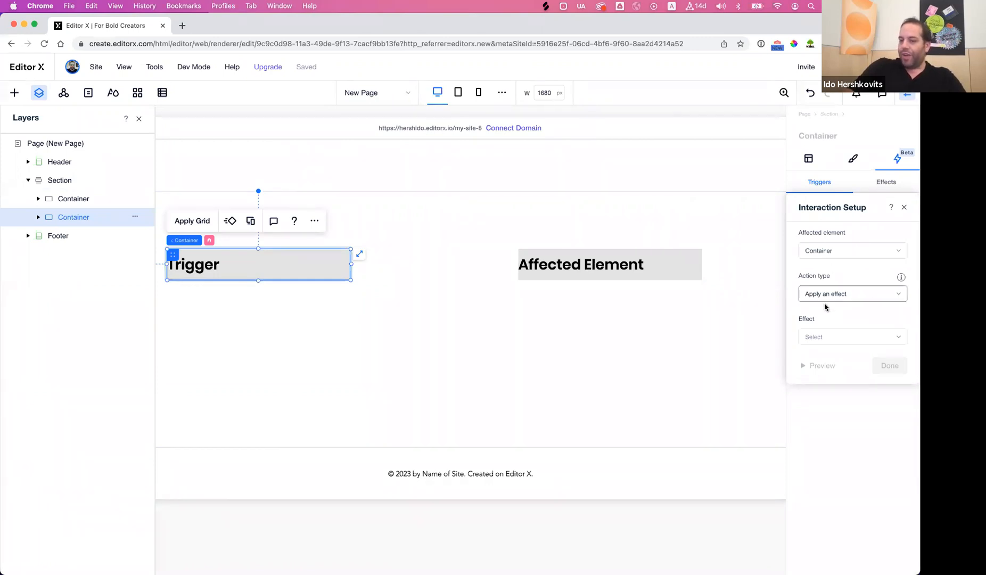
Set the Trigger container's click interaction to apply the Grow 1 effect and finish the interaction setup.
left_click(856, 339)
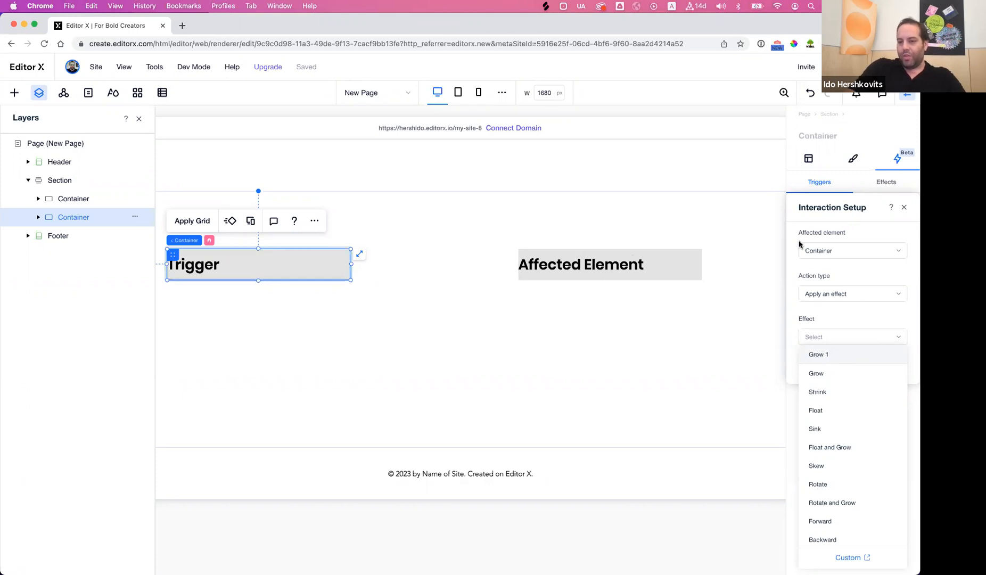
left_click(819, 354)
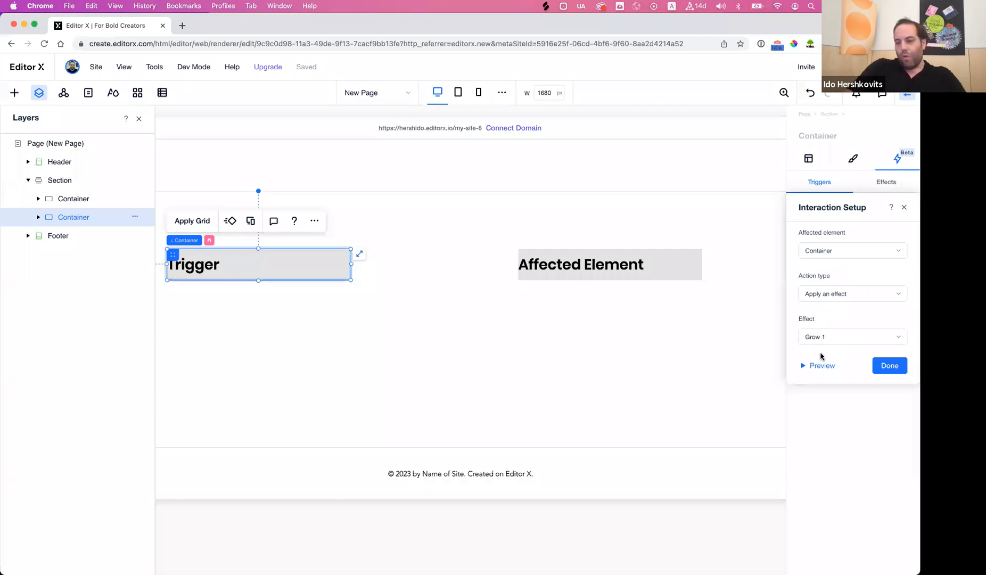
left_click(893, 369)
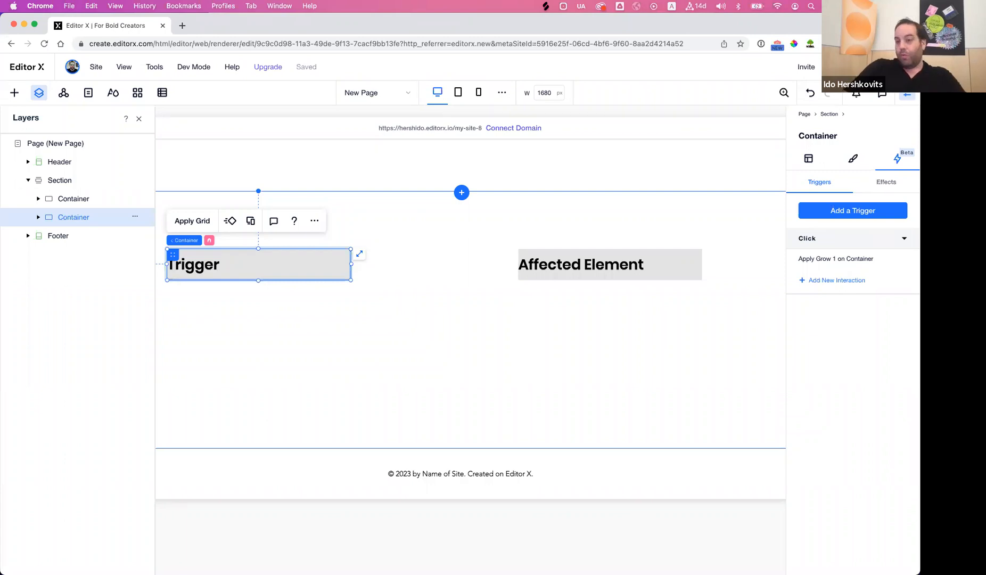
Preview the page twice, testing the click on the Trigger container each time, and return to editing.
key("super+p")
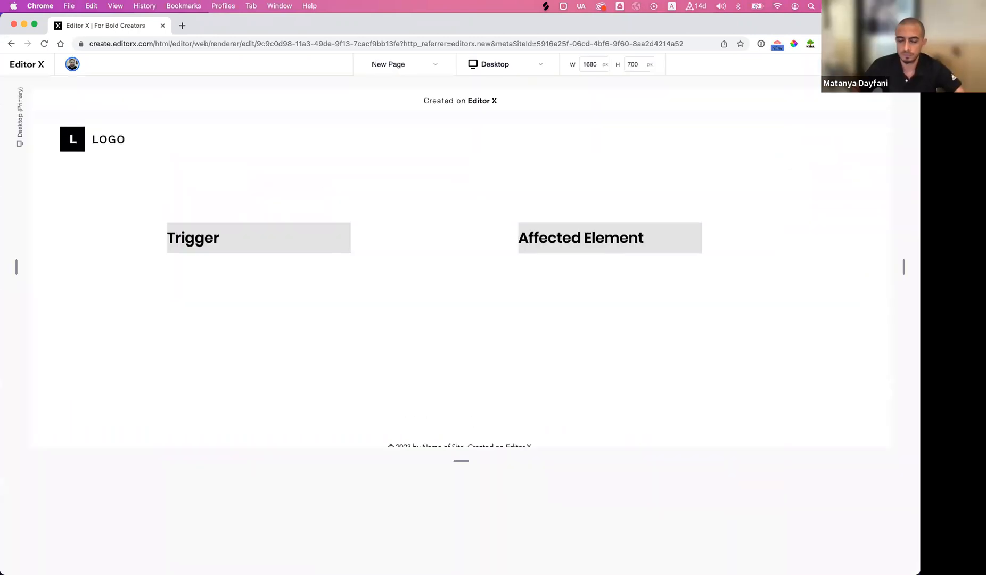
left_click(269, 239)
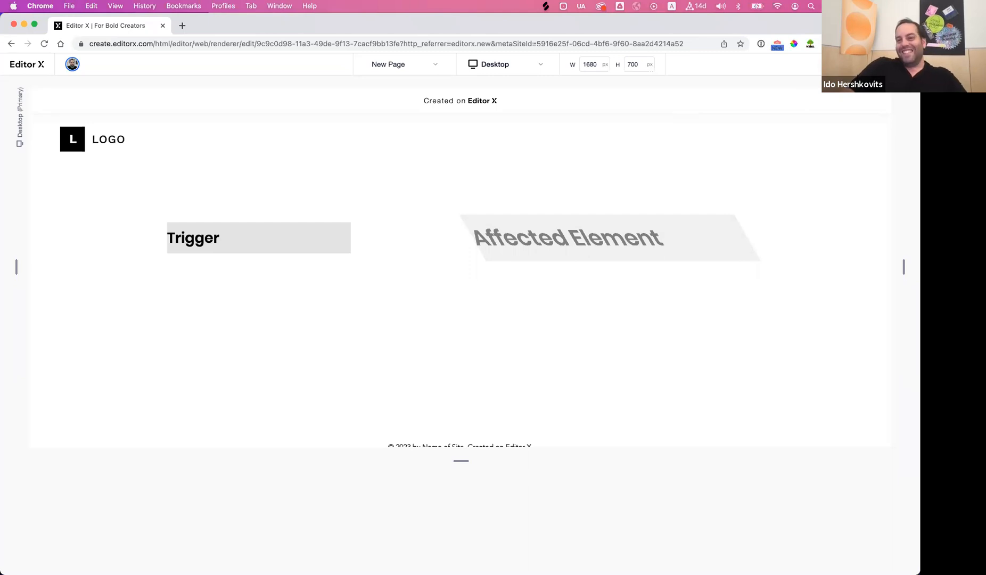
key("Escape")
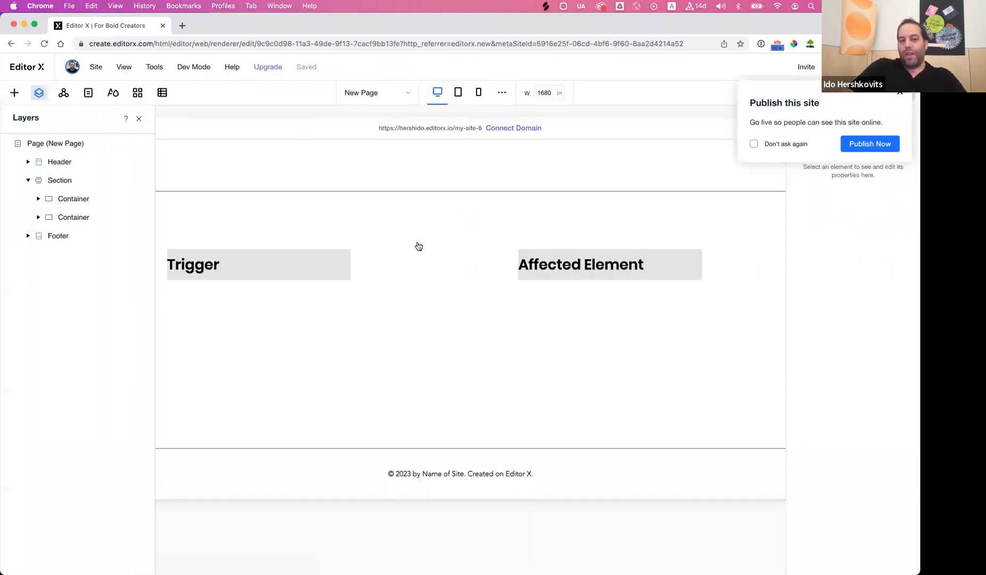
key("super+p")
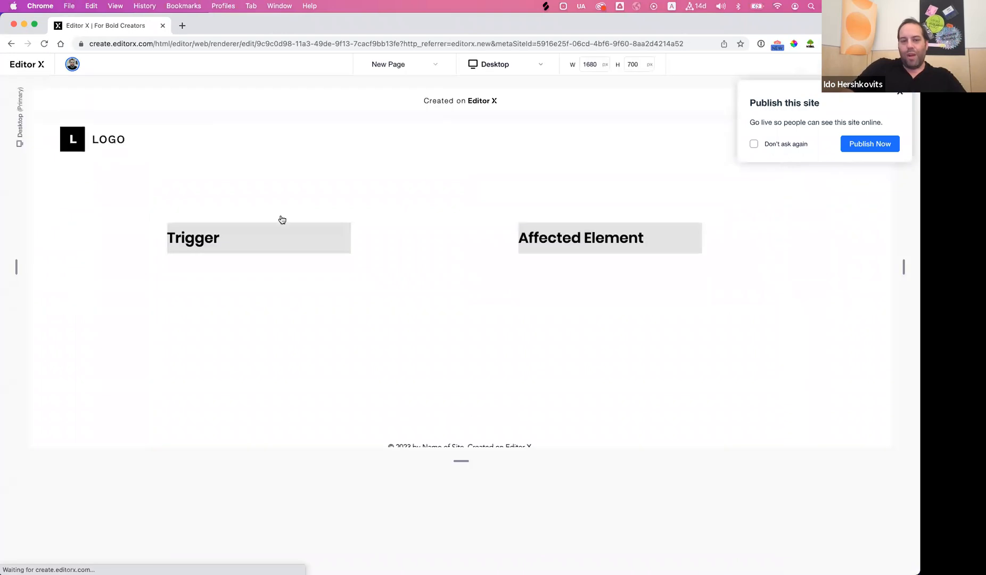
left_click(275, 241)
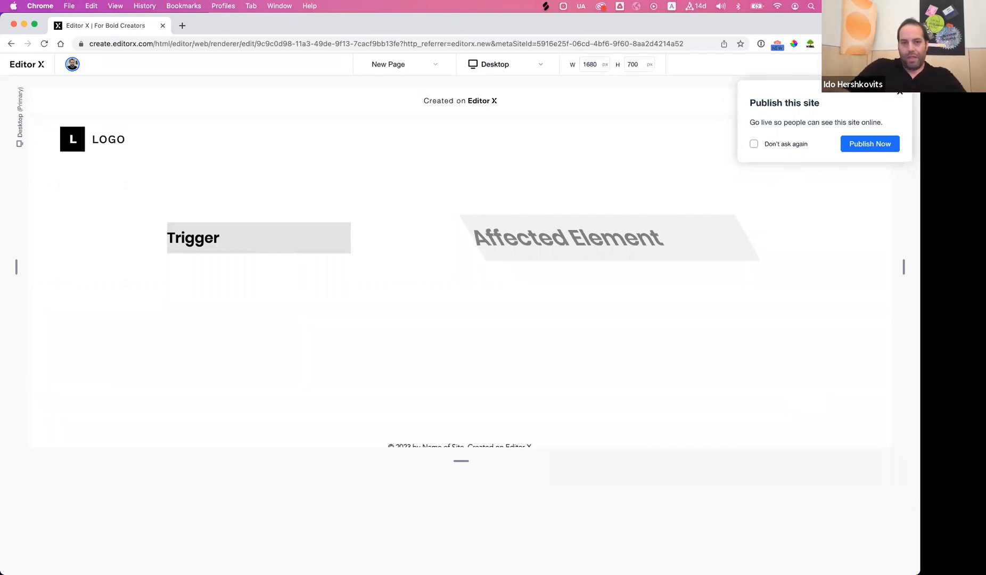
key("Escape")
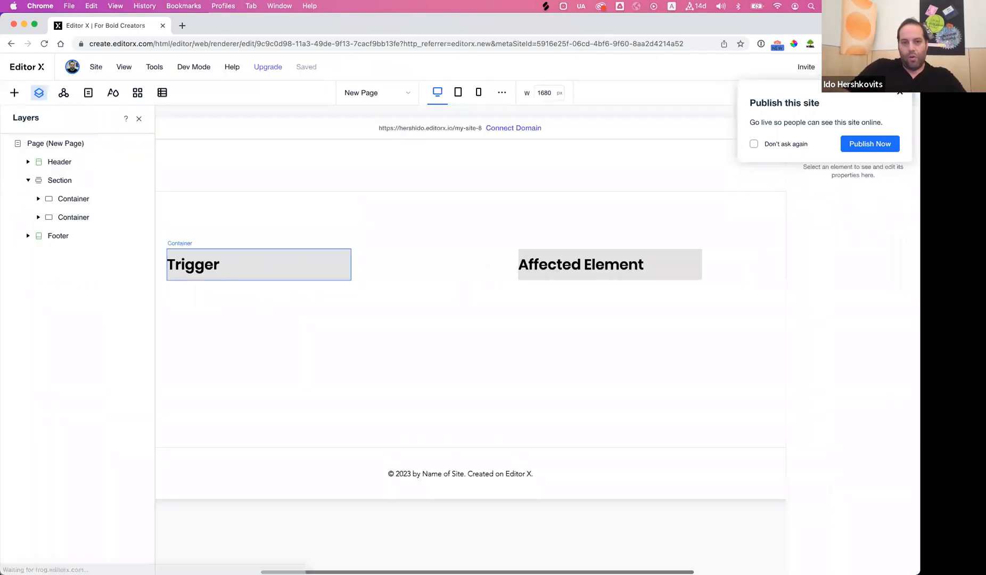
Review the setup of the Trigger container's click interaction, including its action types, and close it without changes.
left_click(274, 279)
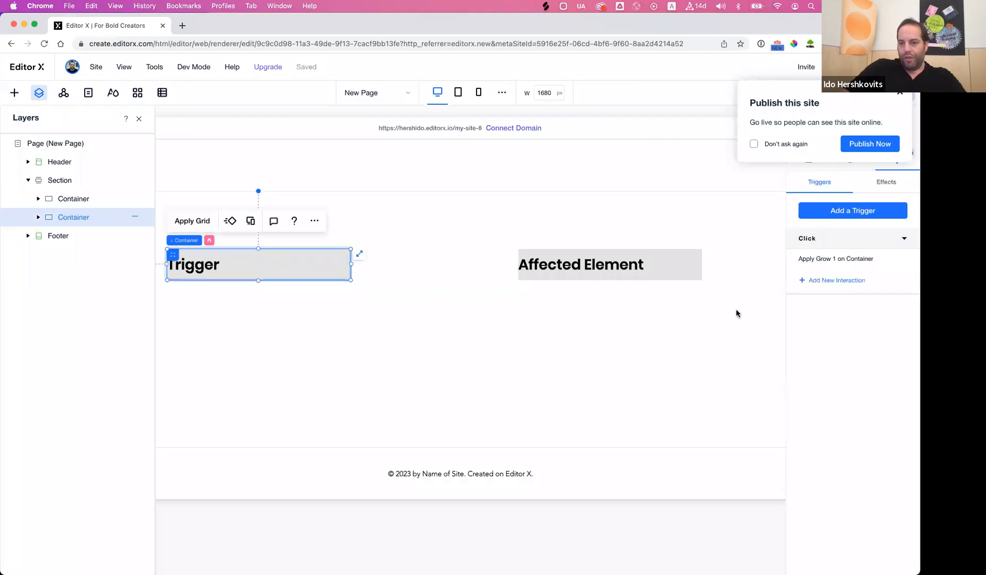
left_click(829, 259)
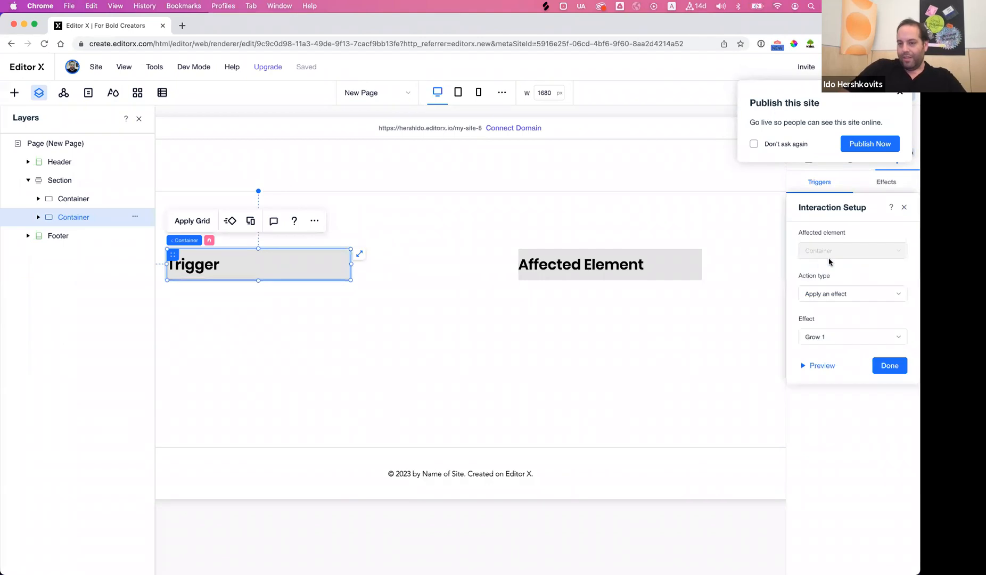
left_click(863, 297)
left_click(863, 298)
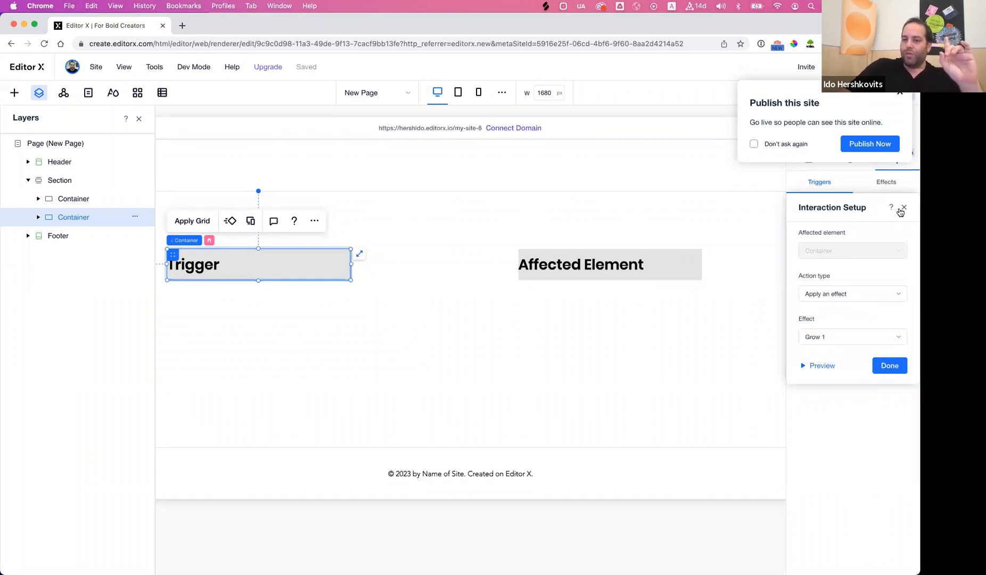
left_click(904, 207)
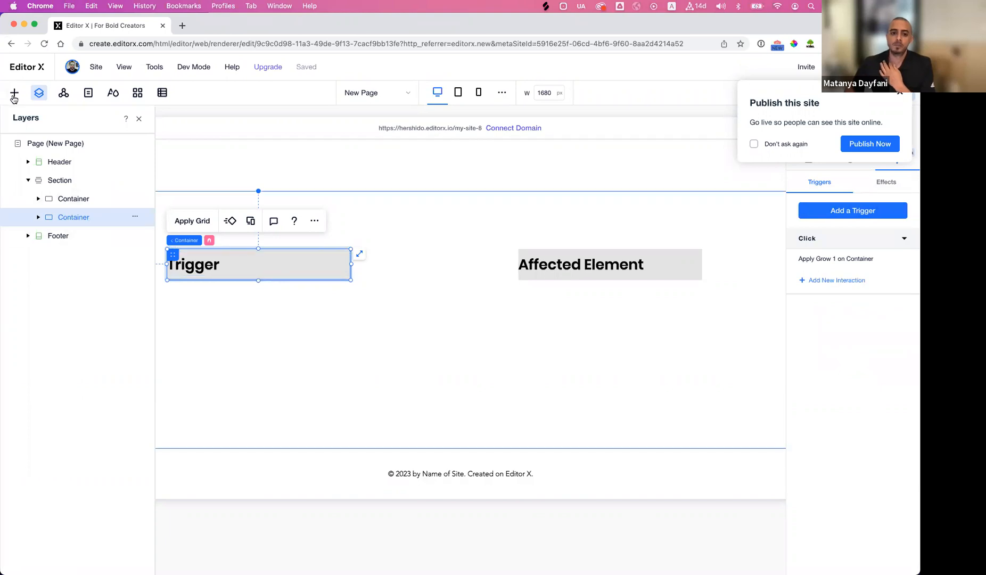
Add a new container below the Trigger container and resize it to a low bar slightly wider than the Trigger container.
left_click(14, 97)
left_click_drag(183, 298, 317, 363)
left_click_drag(464, 436, 391, 323)
left_click_drag(280, 292, 278, 328)
Copy the Trigger heading text and paste it into the new container below.
left_click(201, 263)
key("super+c")
left_click(212, 319)
key("super+v")
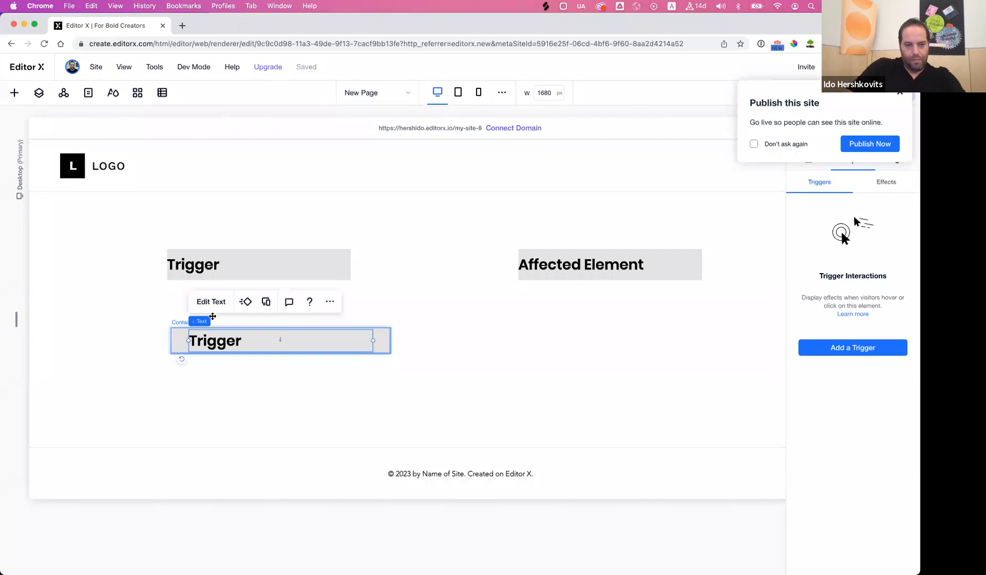
Change the pasted heading in the new container to "Remove Effect".
left_click(212, 302)
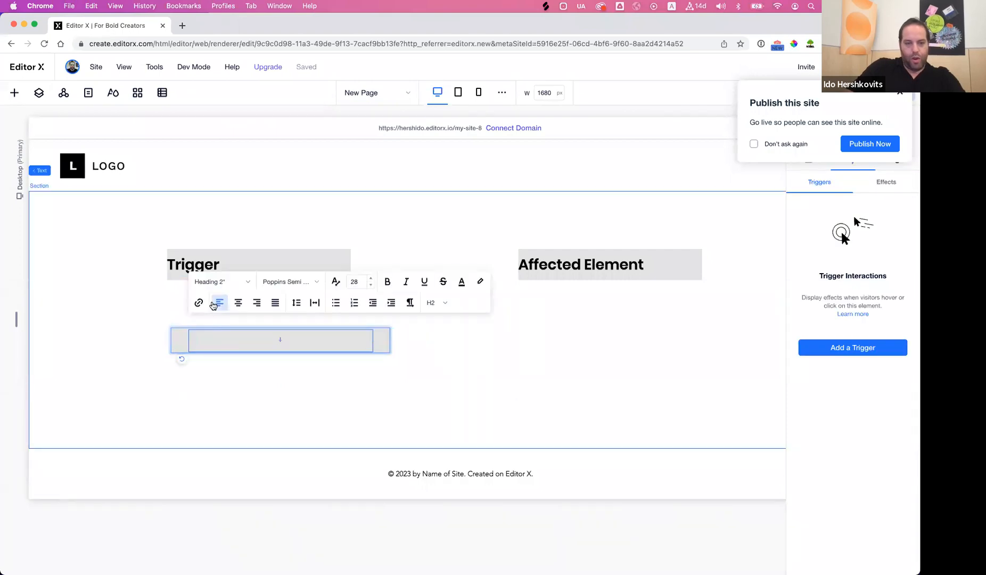
type("Re")
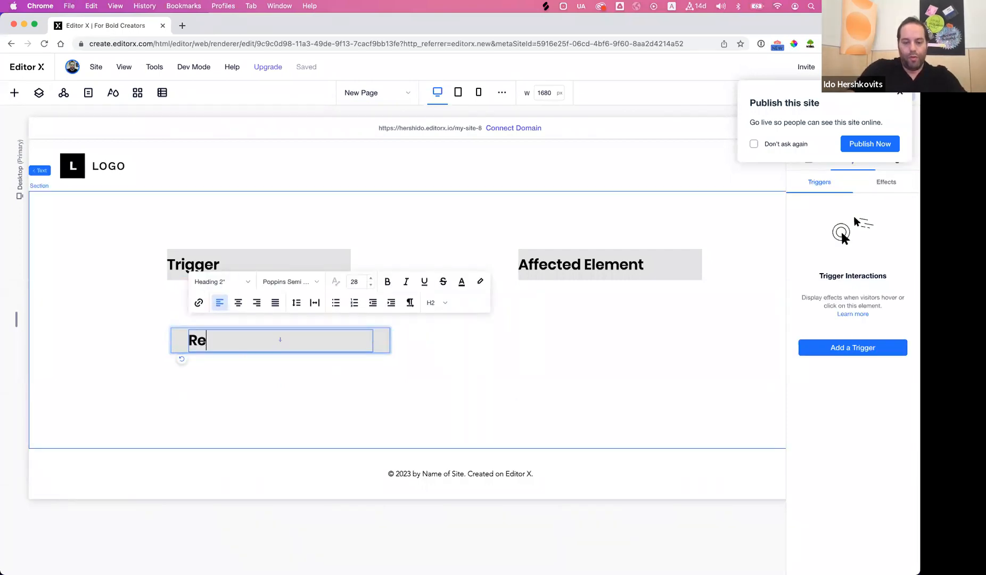
type("move Ef")
type("eect")
key("BackSpace")
key("BackSpace")
key("BackSpace")
key("BackSpace")
type("fect")
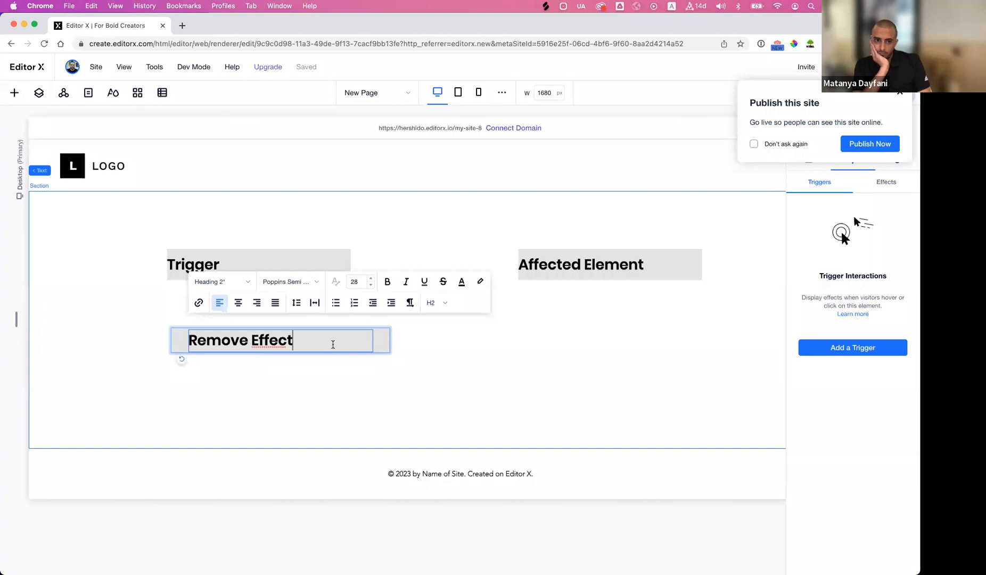
left_click(388, 373)
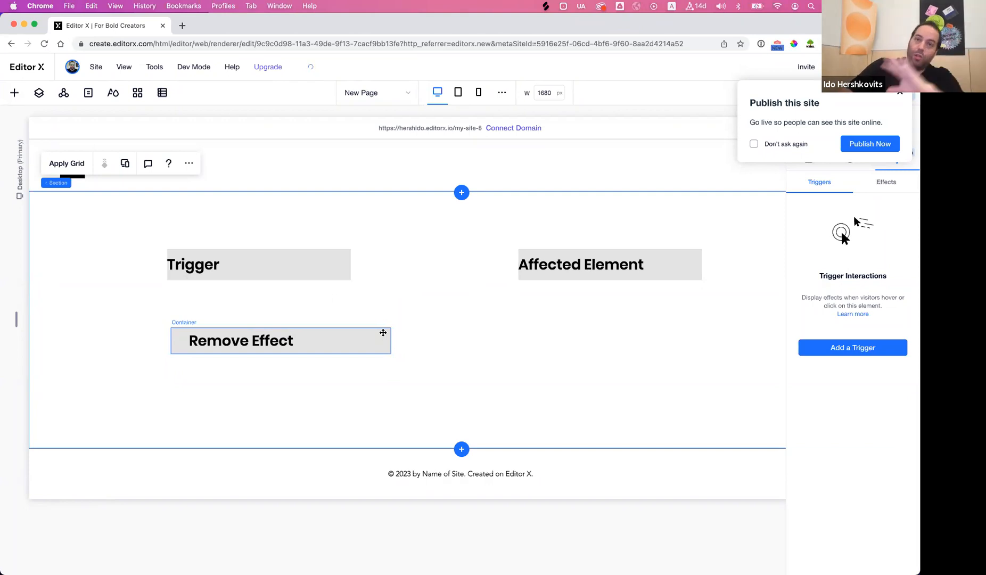
Add a Click trigger to the Remove Effect container and choose the Affected Element container on the canvas as its affected element.
left_click(383, 333)
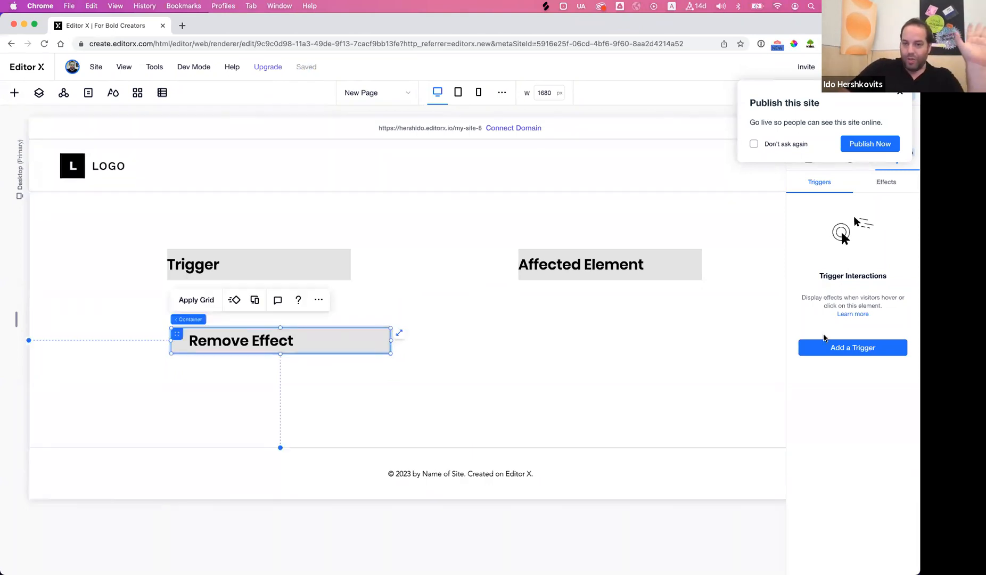
left_click(854, 354)
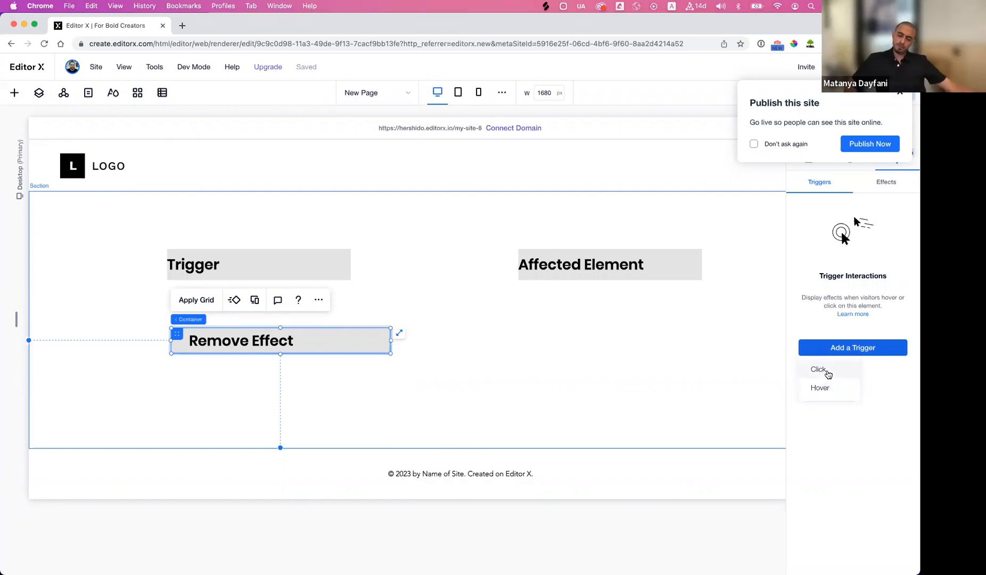
left_click(820, 370)
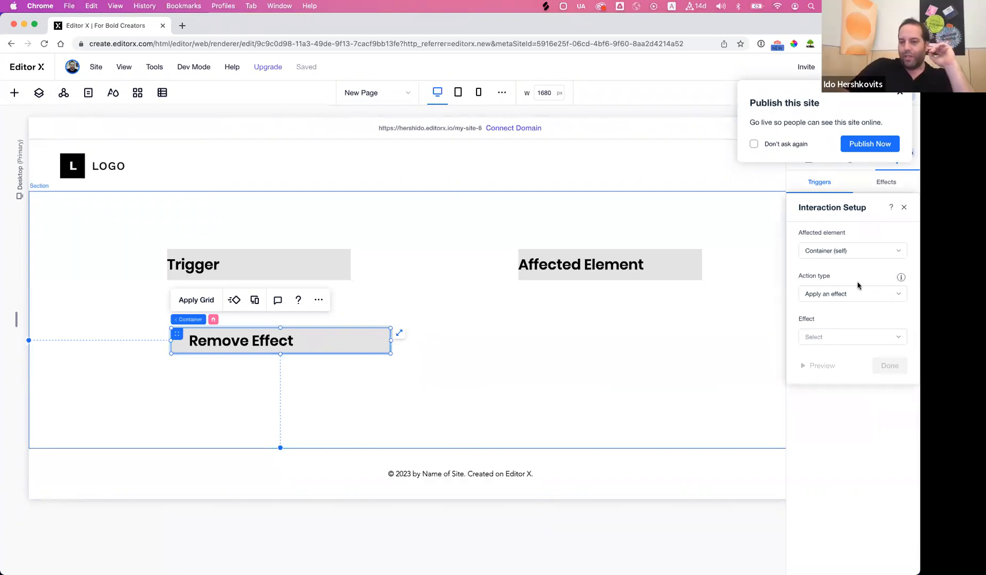
mouse_move(900, 278)
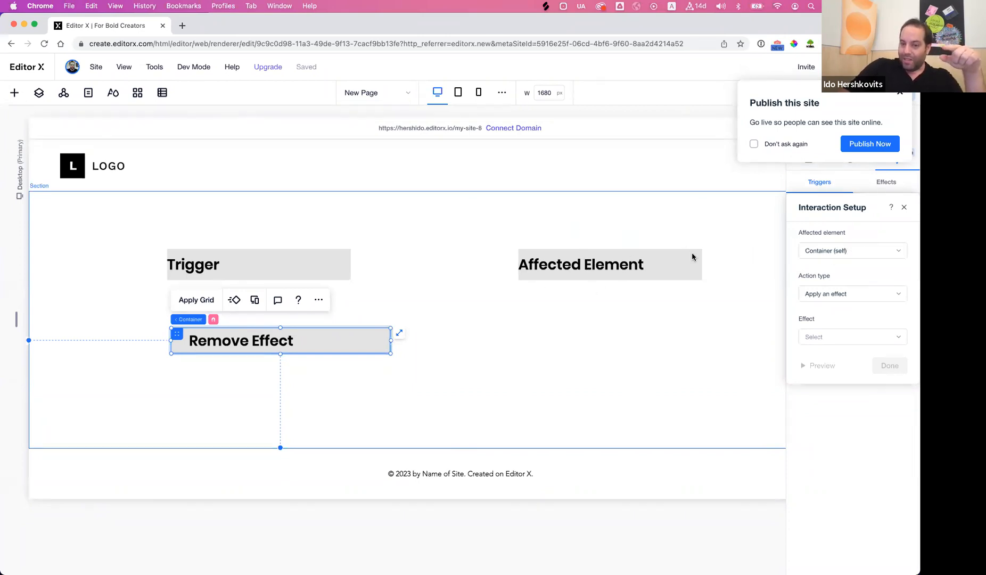
left_click(879, 253)
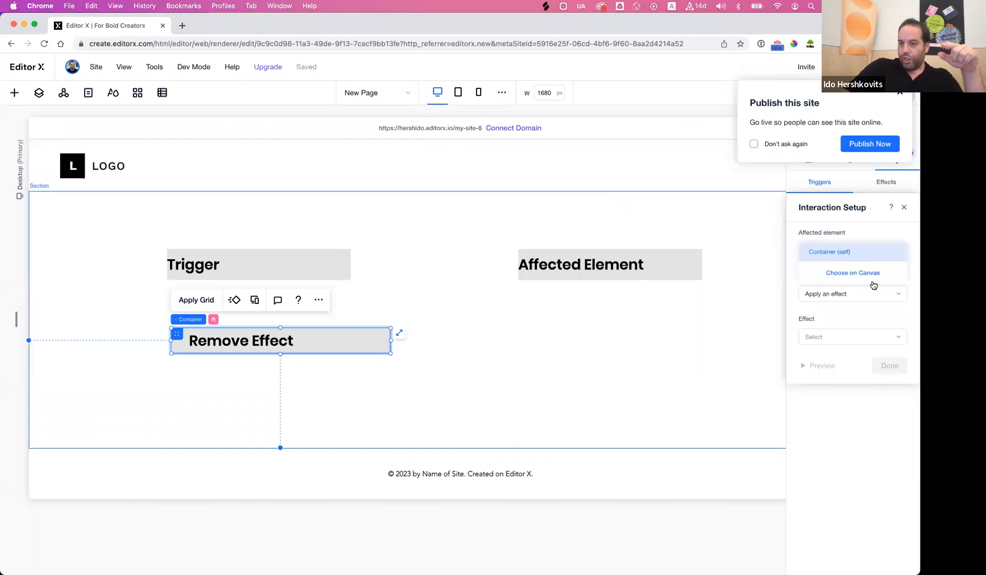
left_click(874, 274)
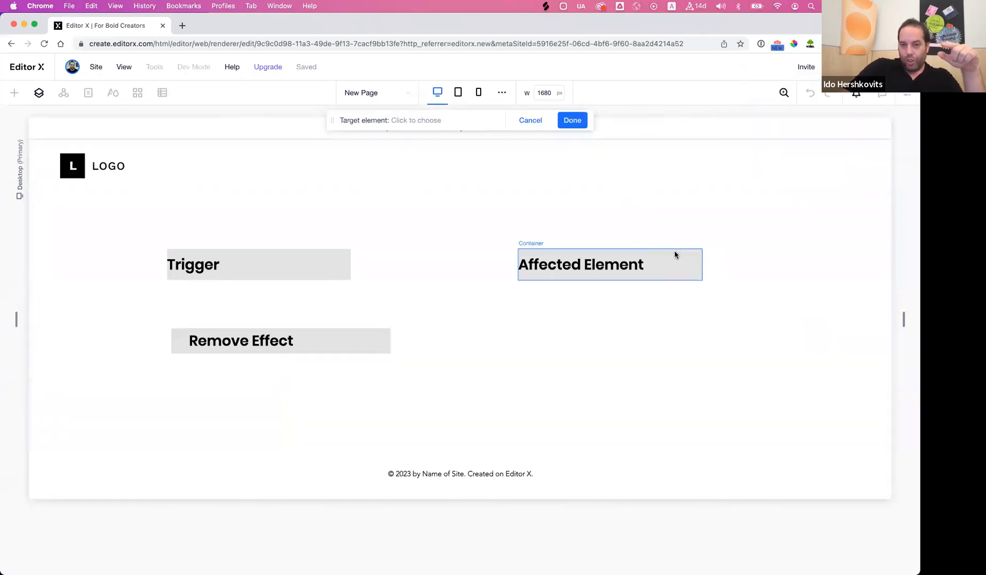
left_click(674, 255)
left_click(572, 120)
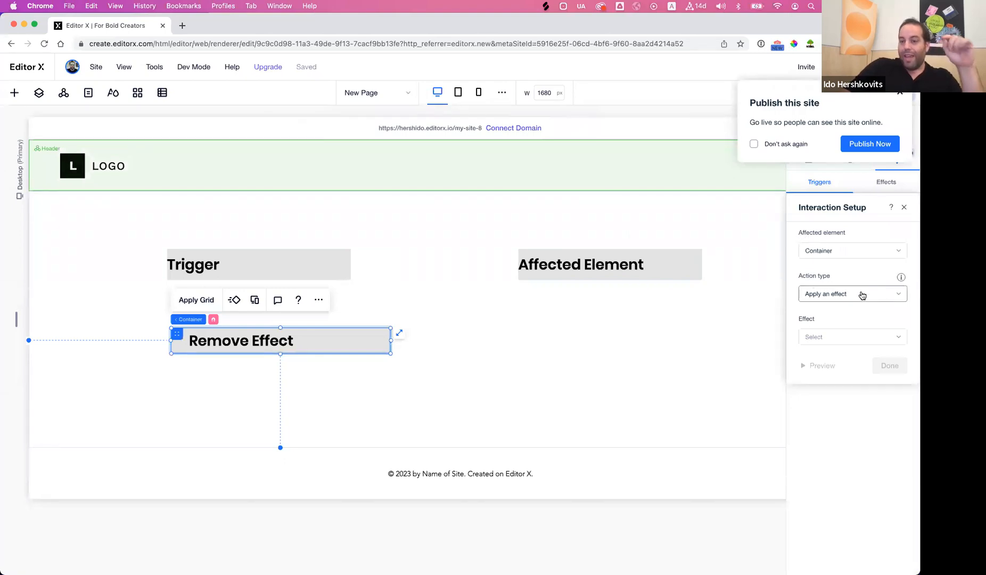
Set the Remove Effect container's click interaction to remove the Grow 1 effect from the affected container and save it.
left_click(894, 299)
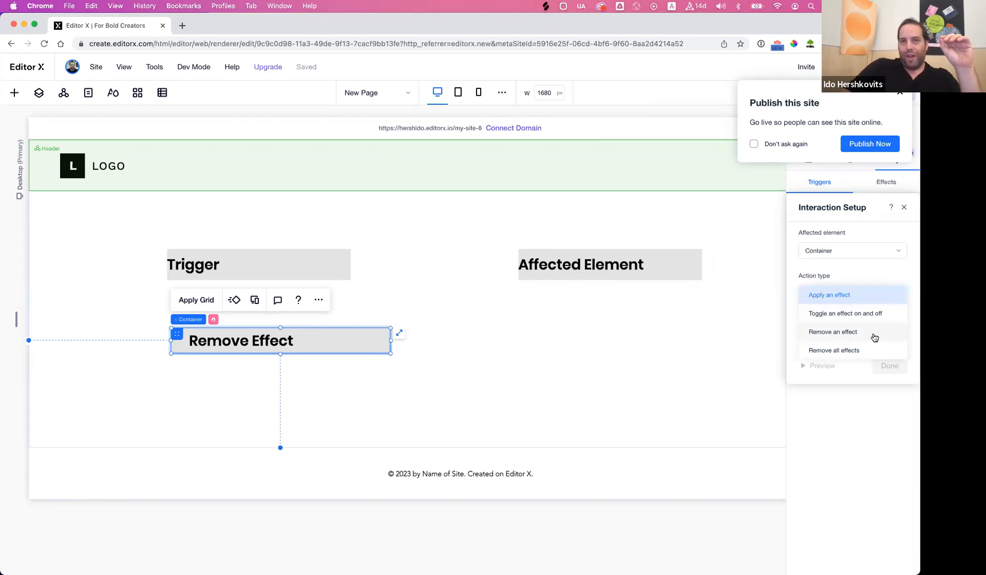
left_click(874, 336)
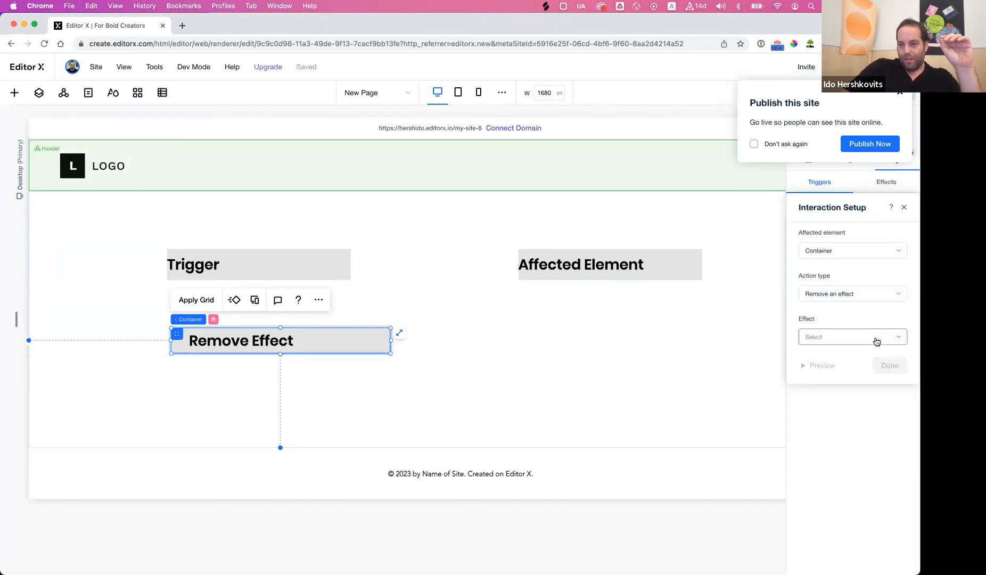
left_click(880, 341)
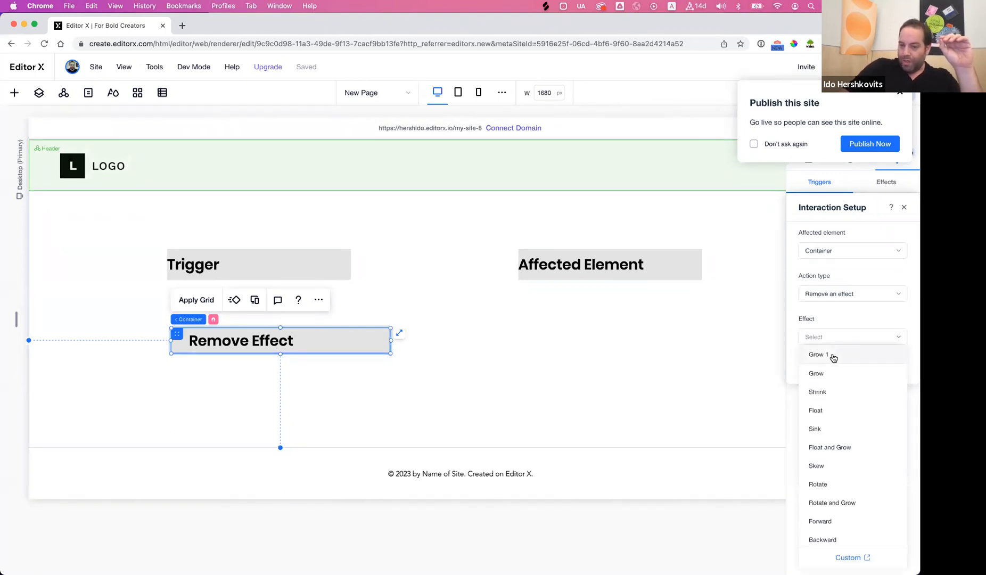
left_click(830, 355)
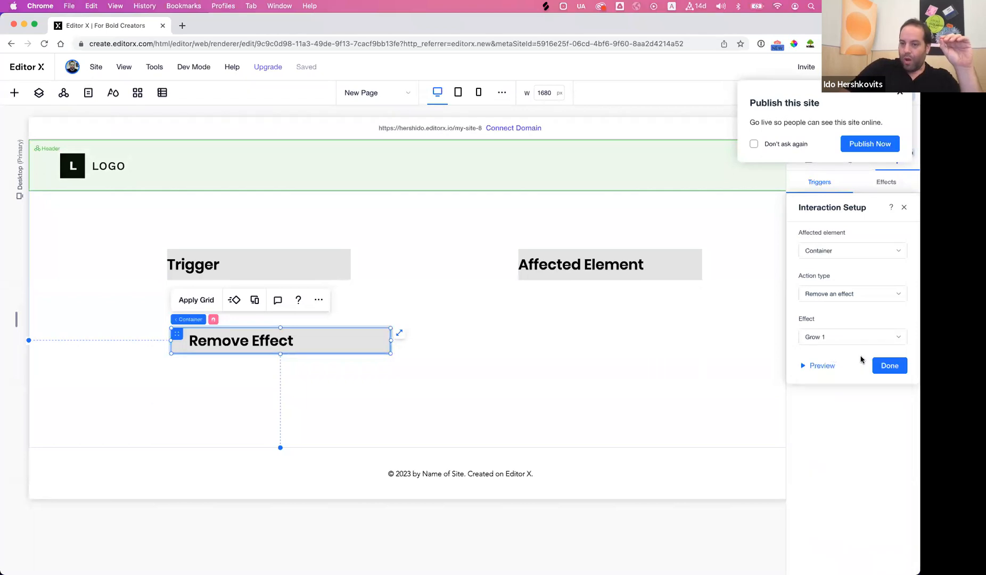
left_click(889, 366)
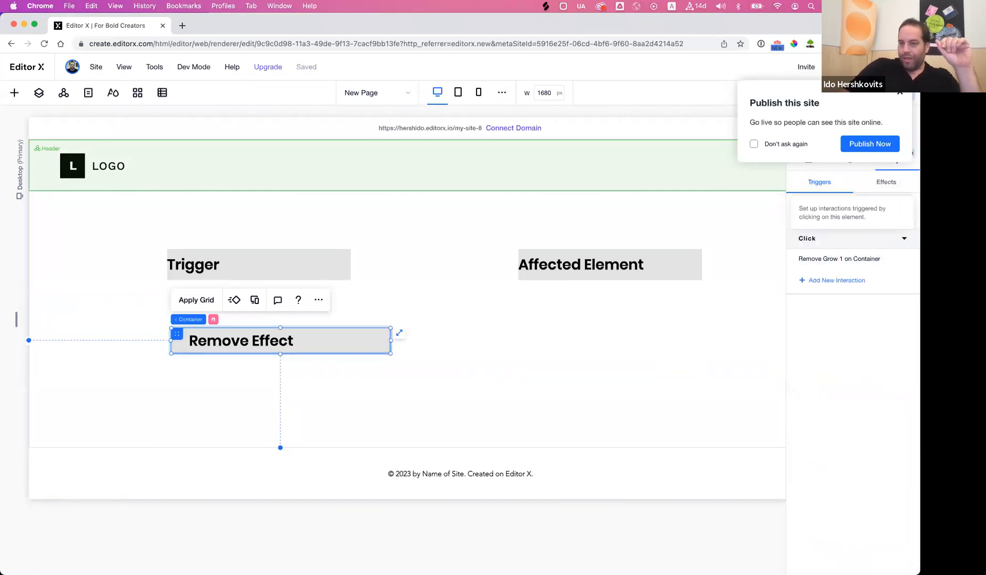
Preview the page, test applying the effect with Trigger and removing it with Remove Effect twice, and return to the editor.
left_click(900, 93)
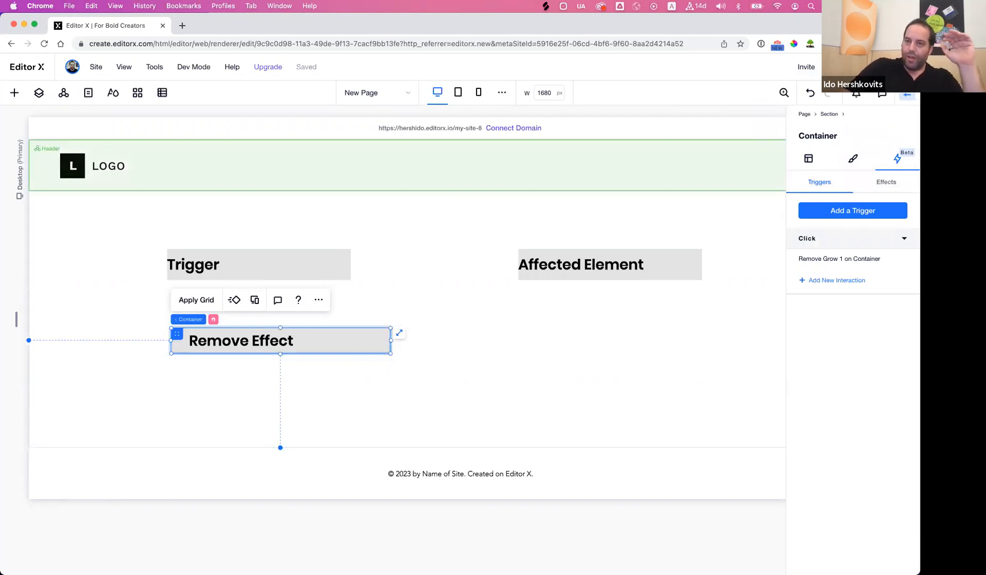
left_click(848, 66)
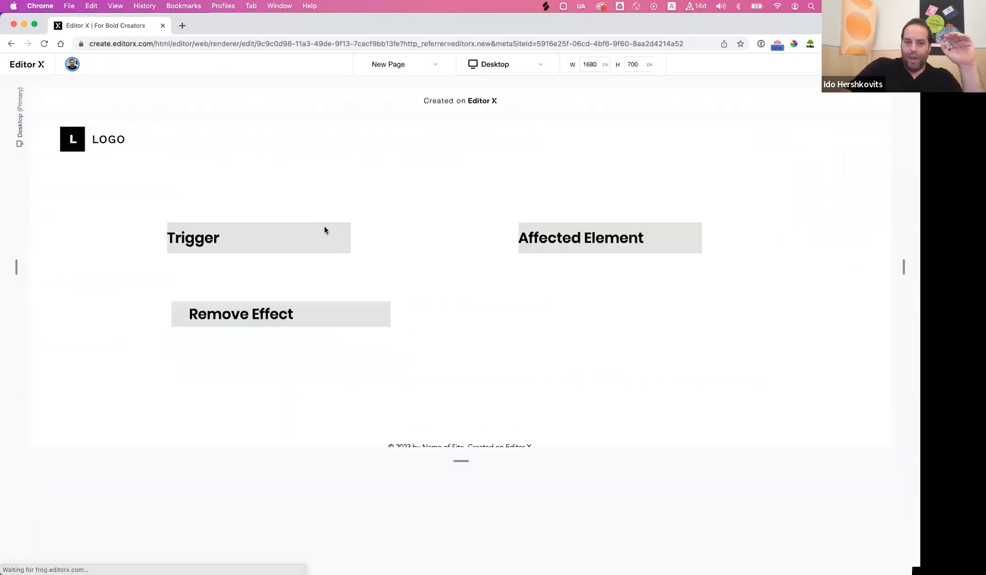
left_click(268, 247)
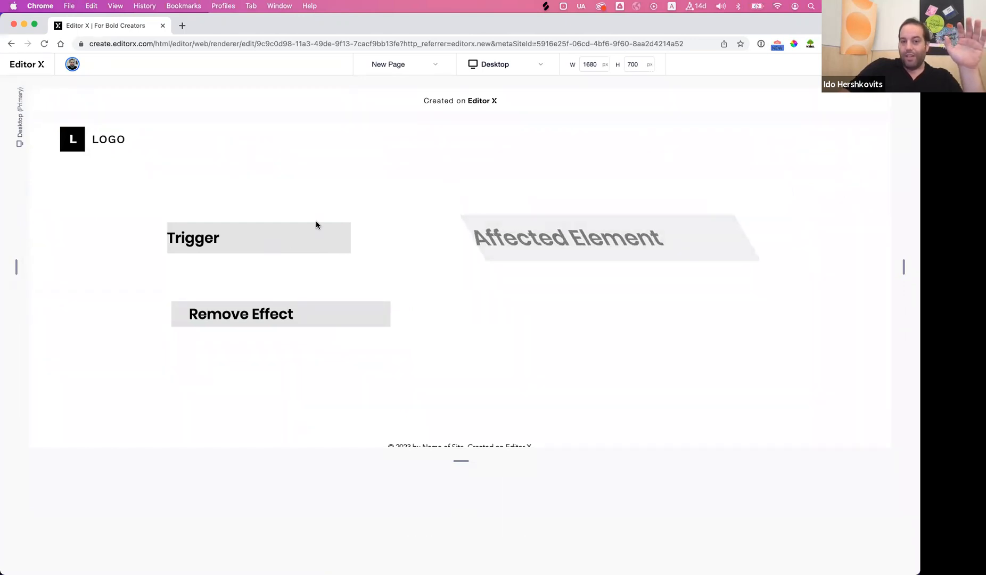
left_click(345, 324)
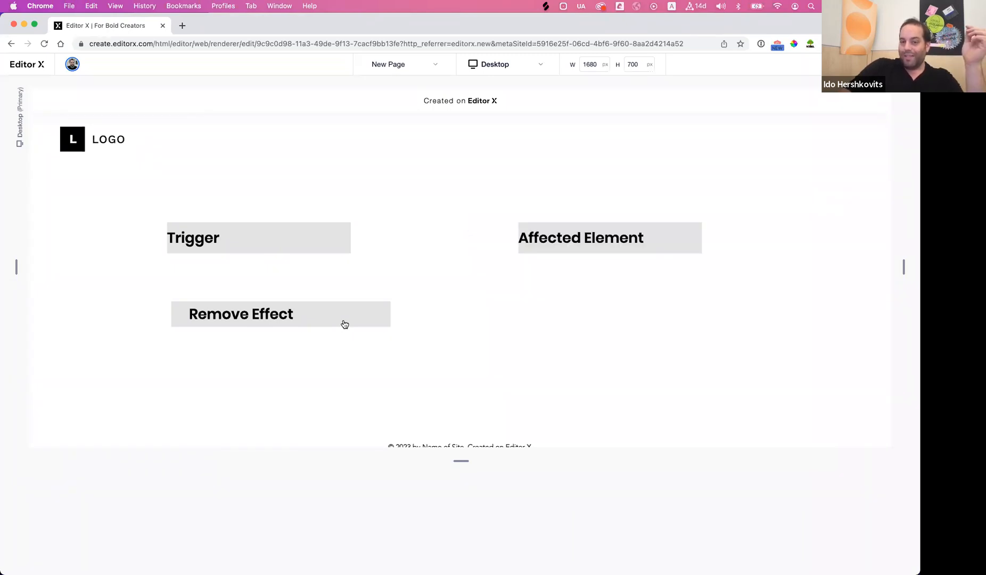
left_click(289, 237)
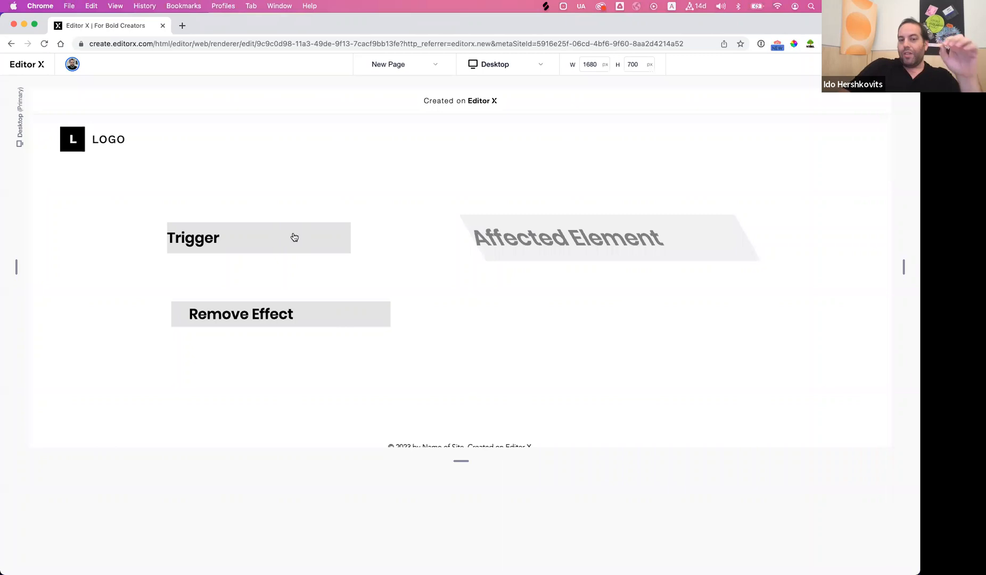
left_click(328, 312)
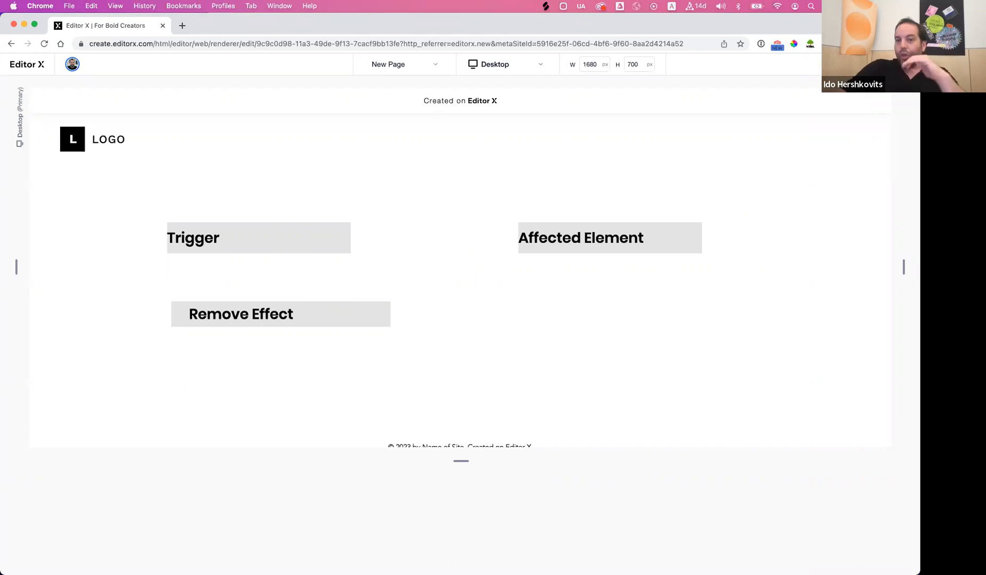
left_click(879, 64)
Set the timing end of the Affected Element container's initial state to 2 s and finish designing the state.
left_click(656, 255)
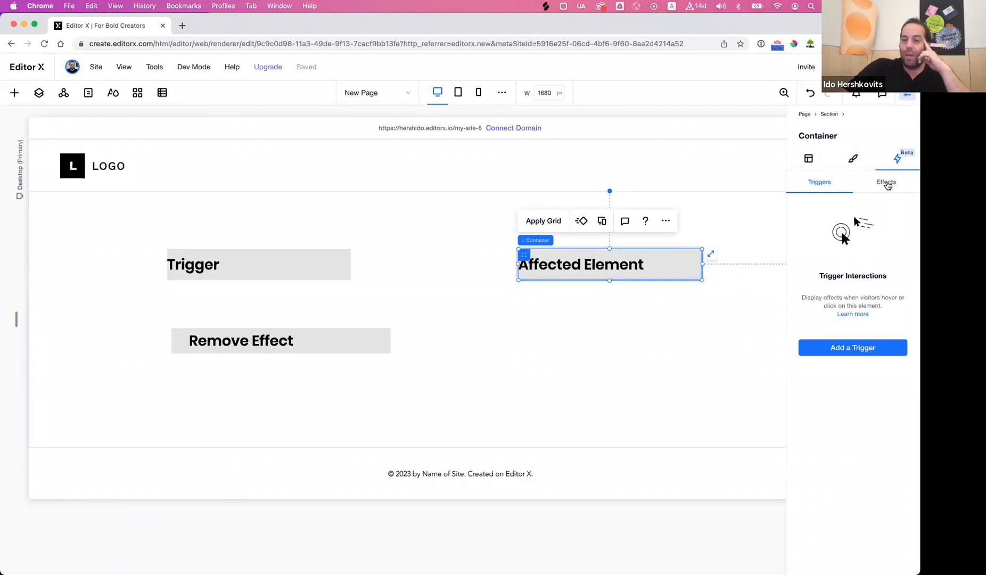
left_click(887, 183)
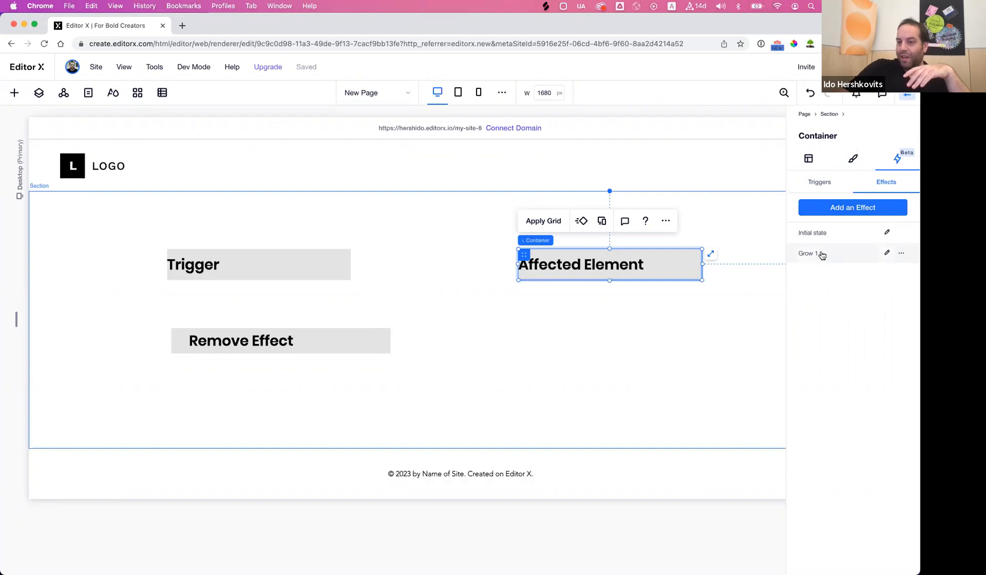
left_click(887, 232)
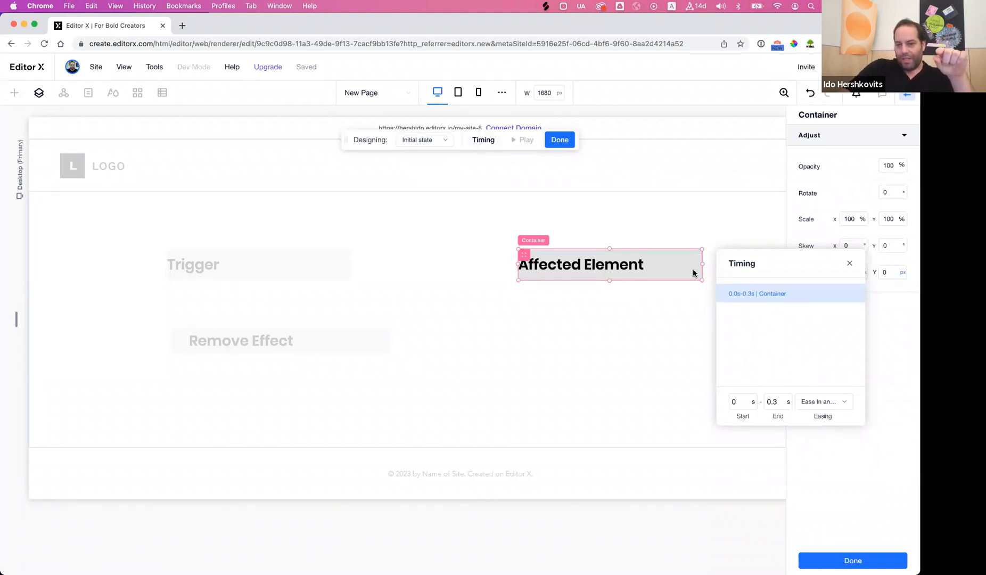
left_click(778, 403)
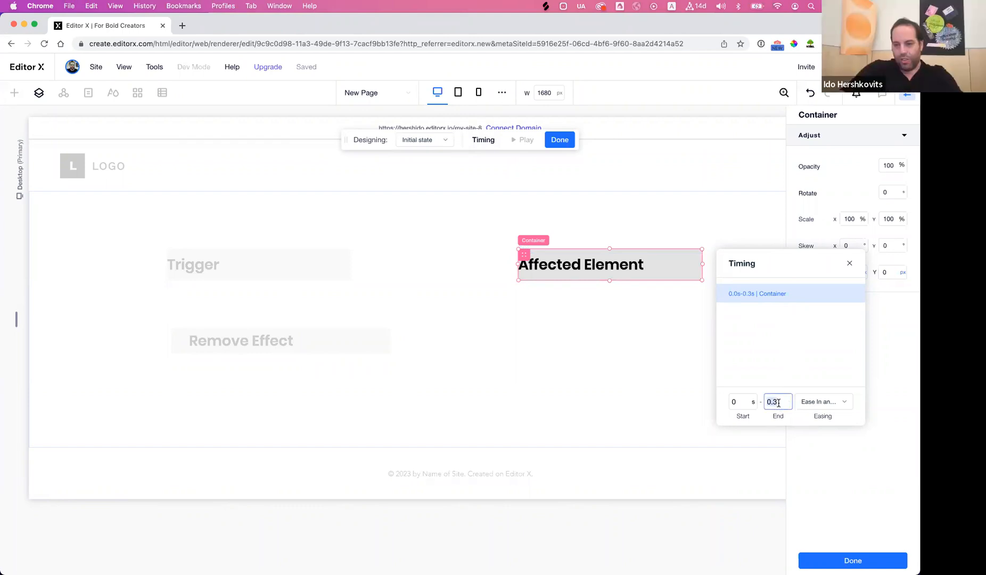
type("2")
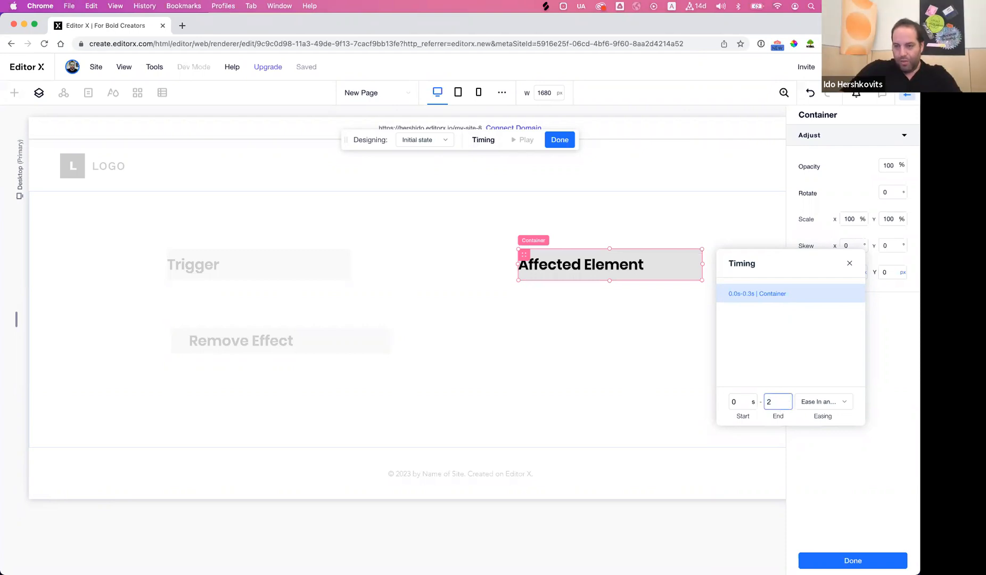
left_click(812, 333)
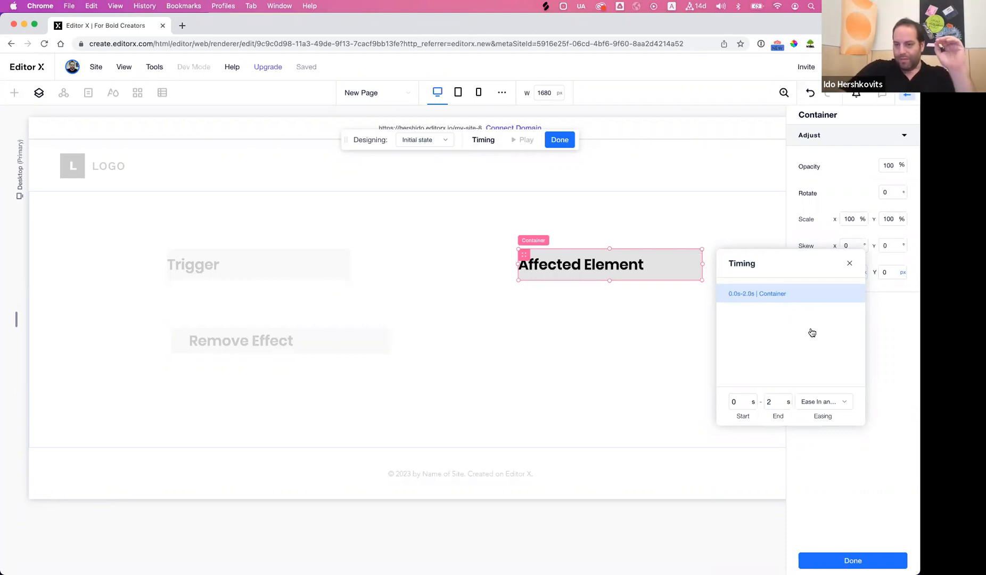
left_click(850, 265)
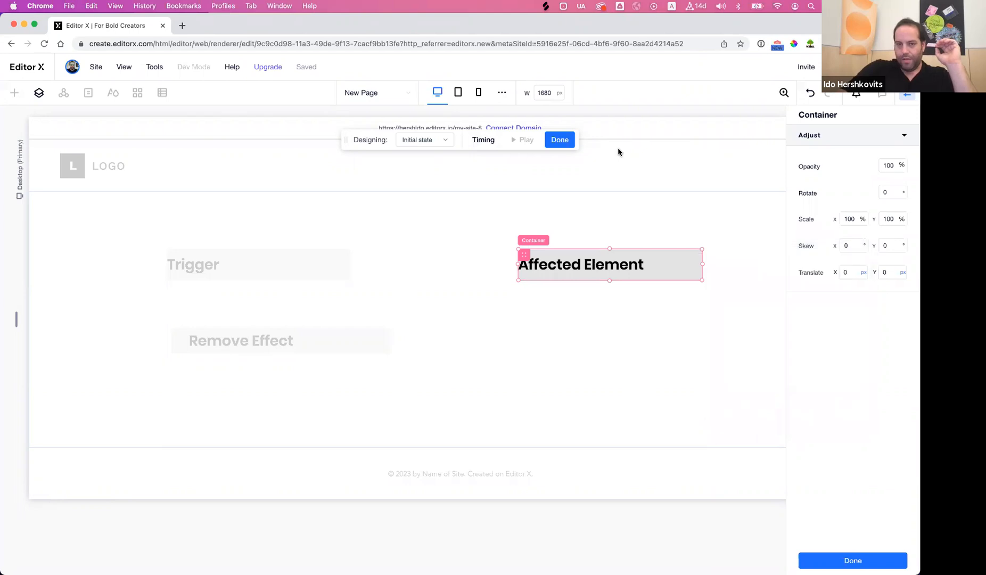
left_click(559, 140)
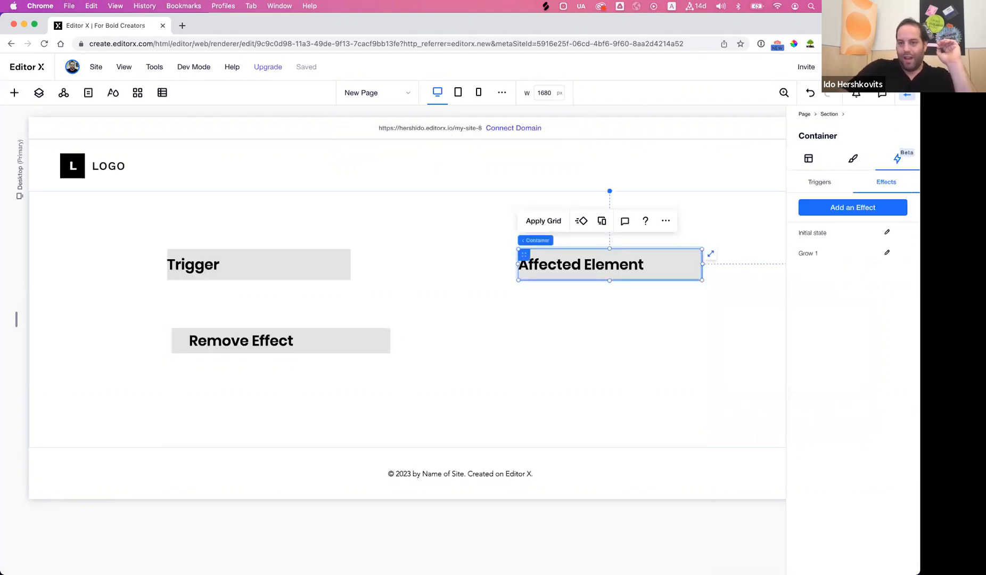
Preview the page to check the effect's return transition using Trigger and Remove Effect, and go back to the editor.
key("super+p")
left_click(296, 243)
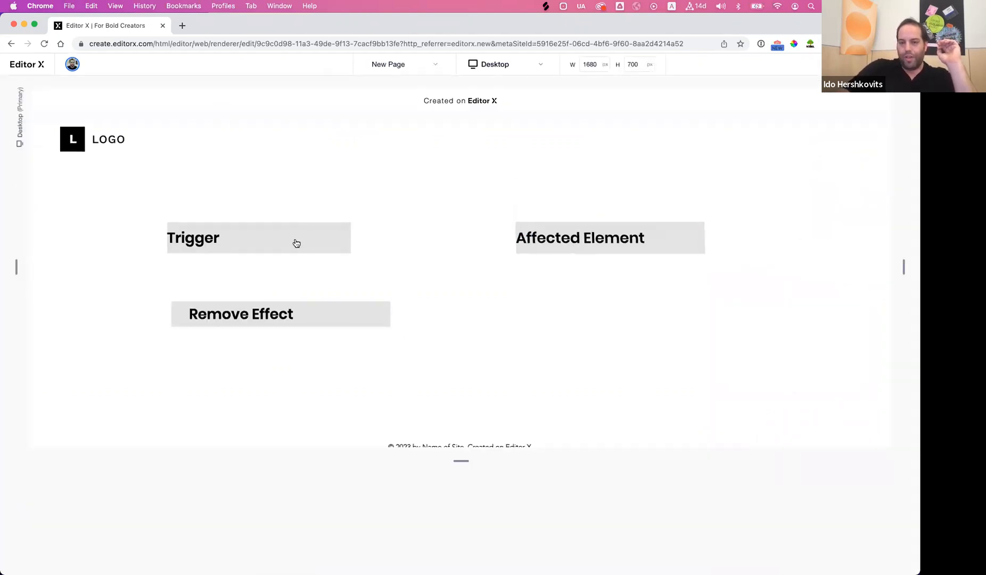
left_click(318, 322)
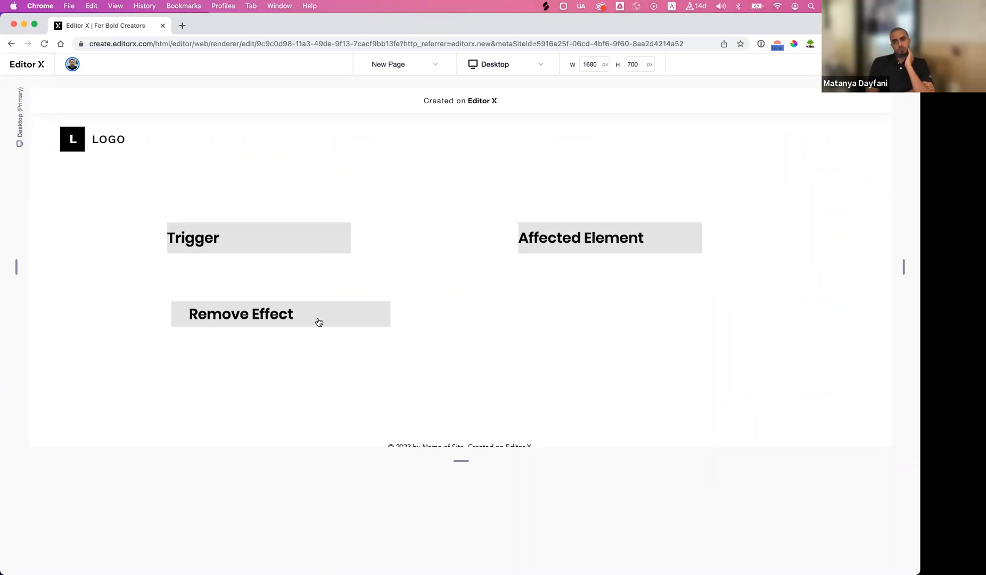
left_click(290, 225)
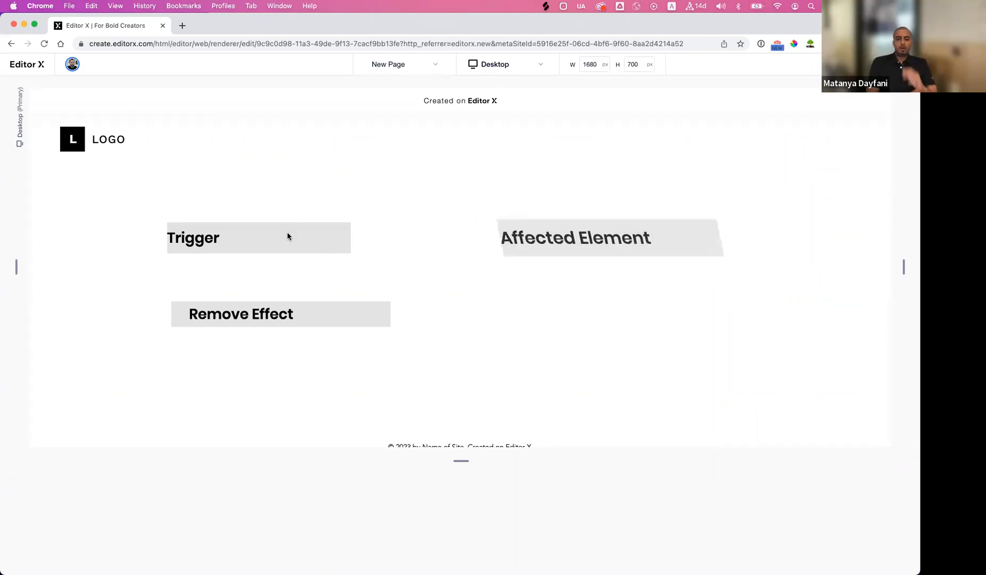
left_click(326, 321)
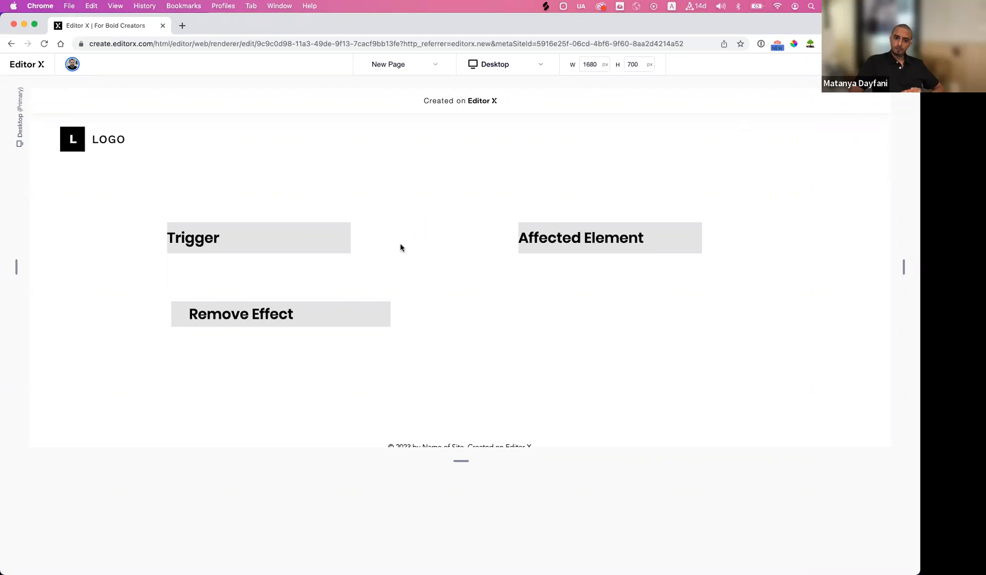
key("Escape")
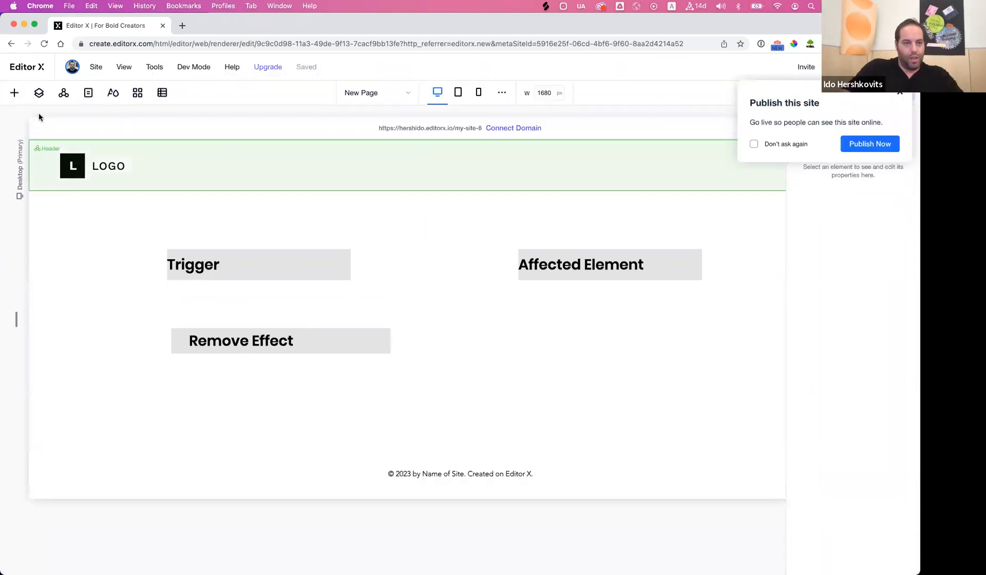
left_click(14, 92)
left_click_drag(179, 294, 583, 352)
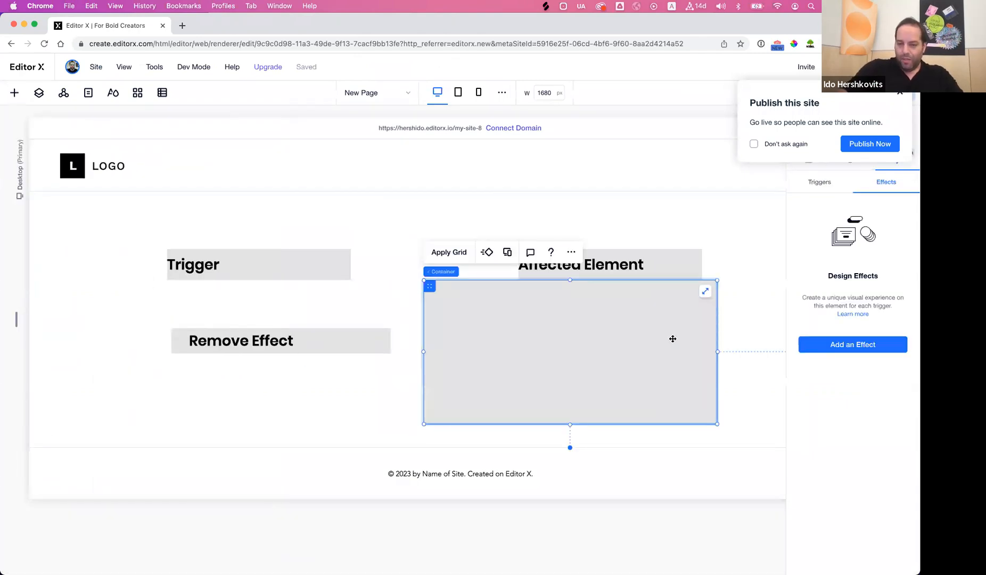
key("Delete")
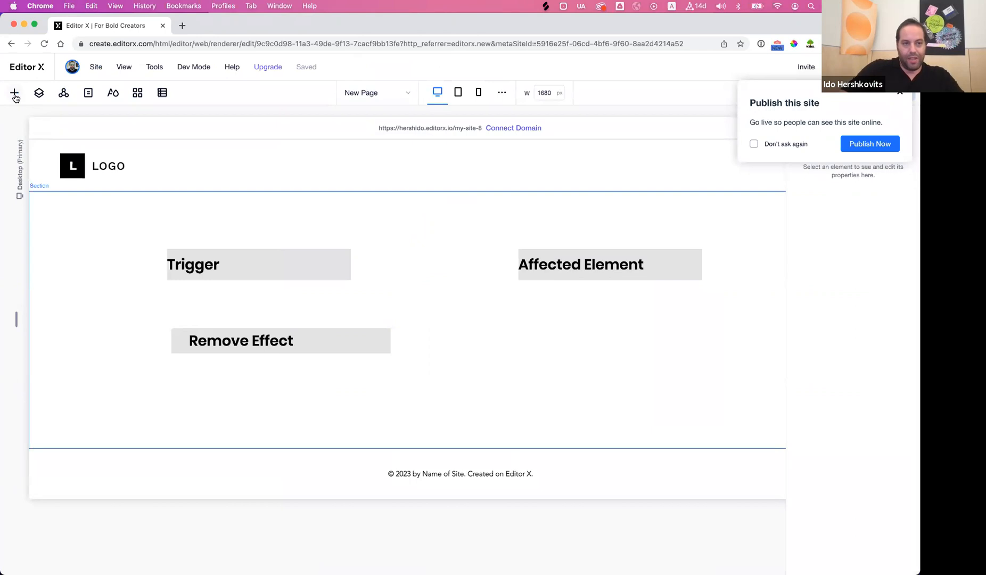
Add a star shape below the Trigger and Affected Element containers, centred horizontally on the page beside Remove Effect.
left_click(15, 93)
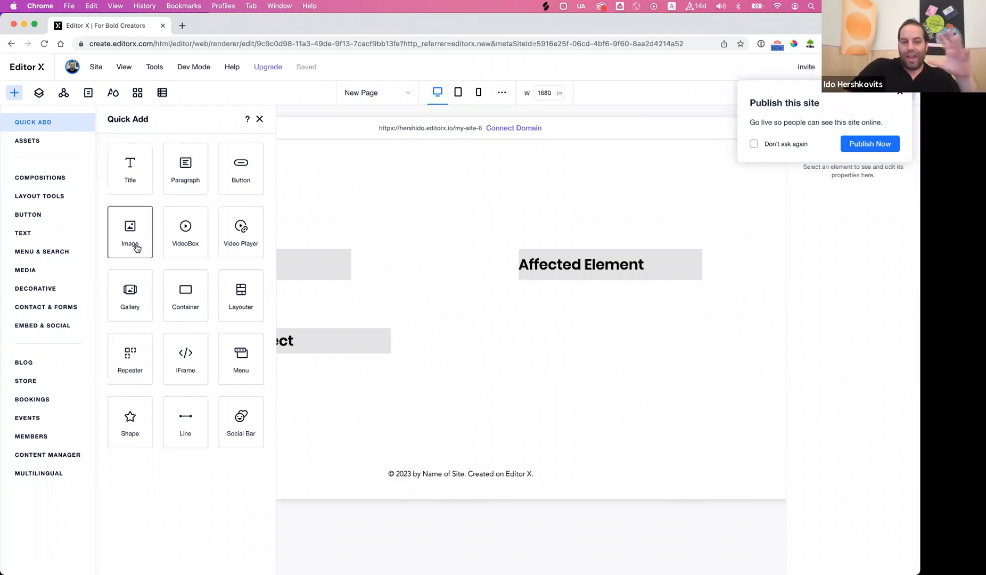
left_click_drag(120, 424, 491, 350)
left_click_drag(495, 348, 467, 350)
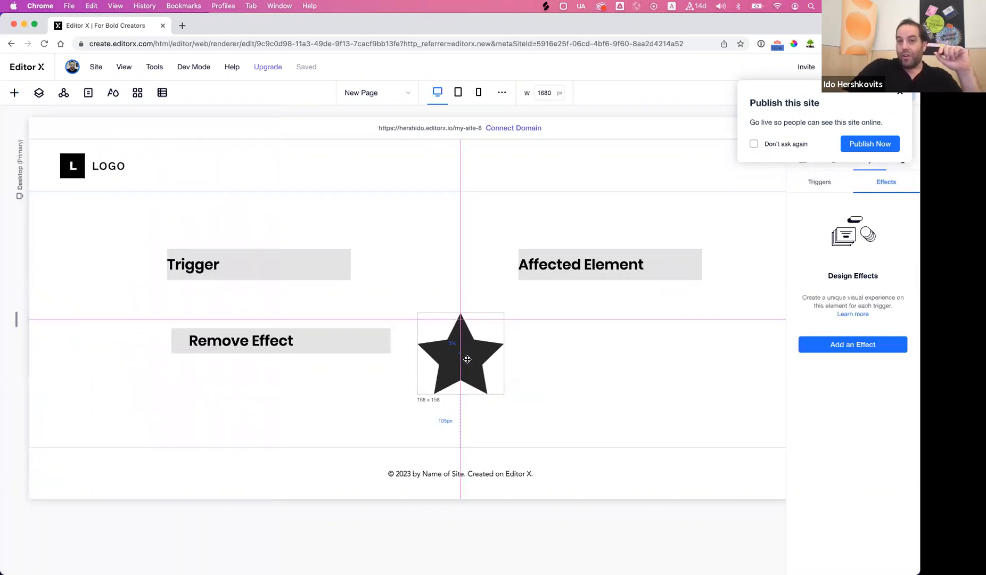
Add a Hover trigger to the star and choose the Affected Element container on the canvas as its affected element.
left_click(819, 184)
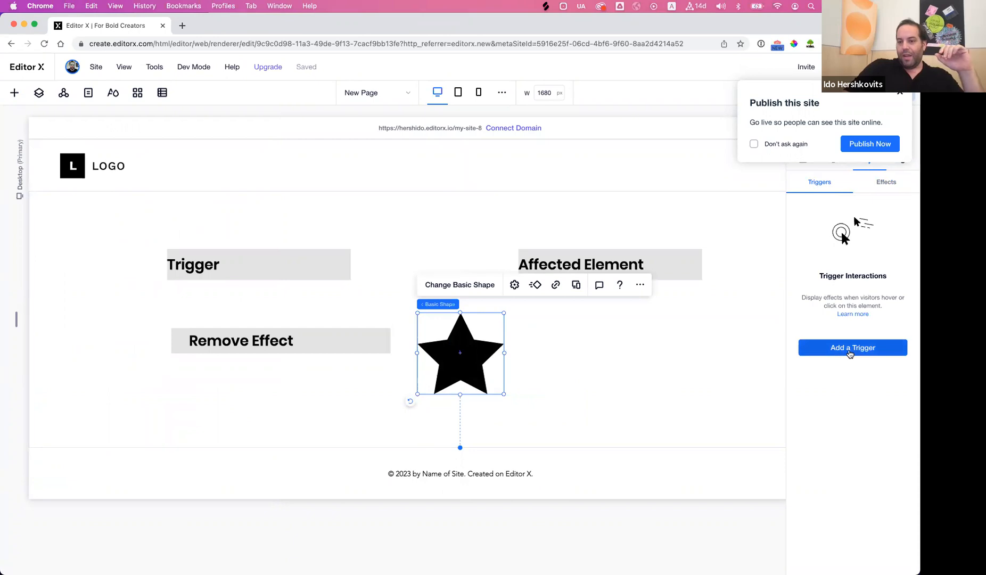
left_click(852, 348)
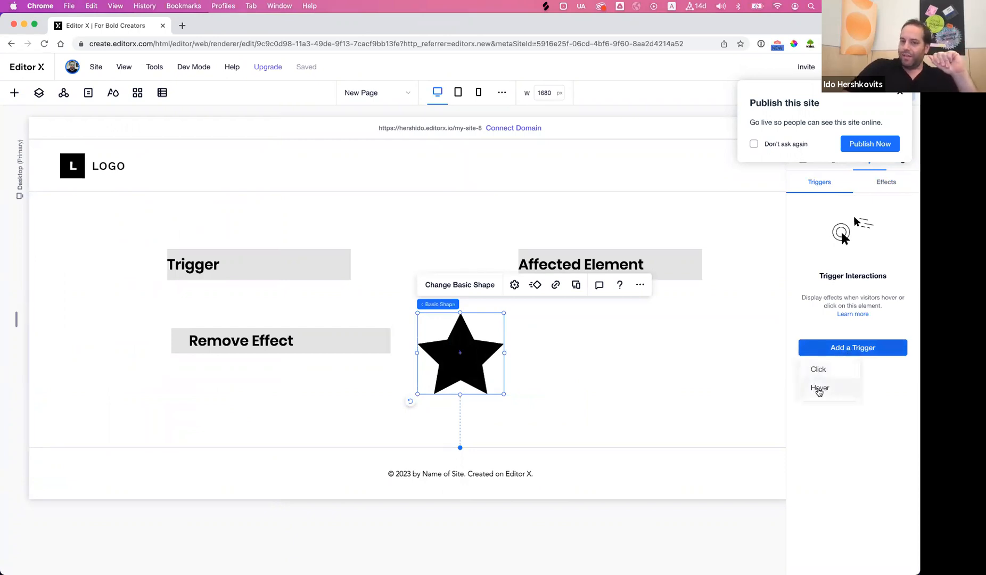
left_click(818, 389)
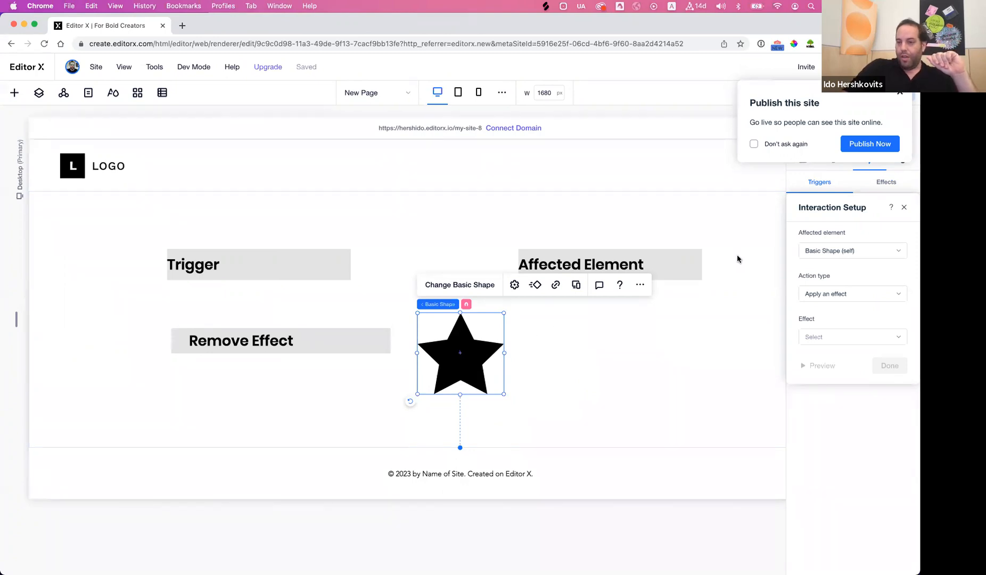
left_click(901, 252)
left_click(877, 273)
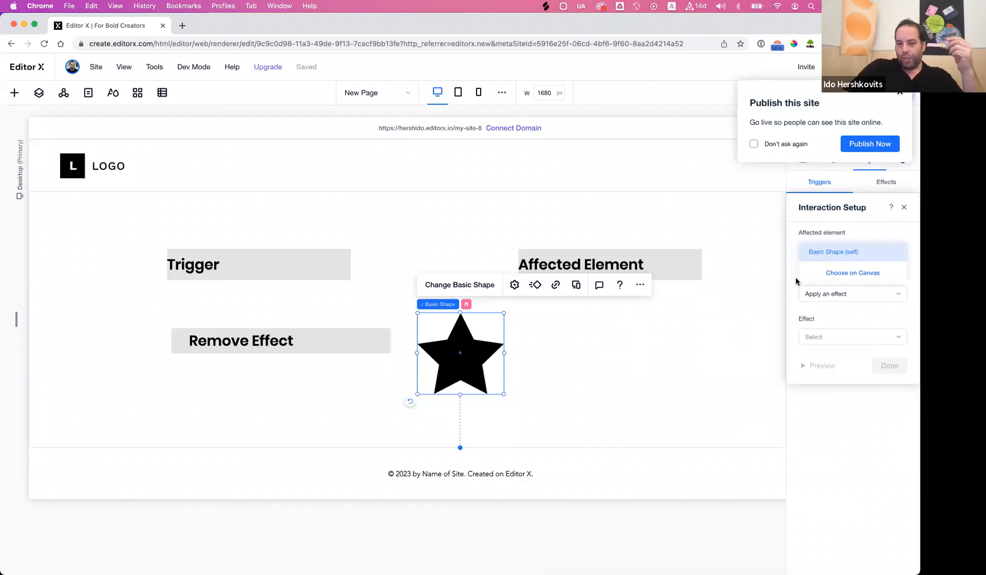
left_click(691, 254)
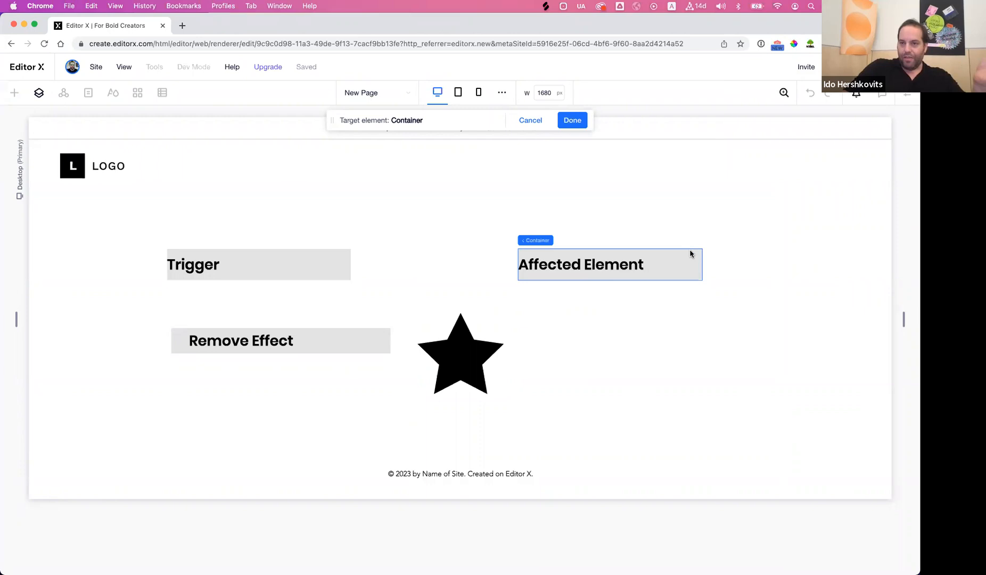
left_click(589, 122)
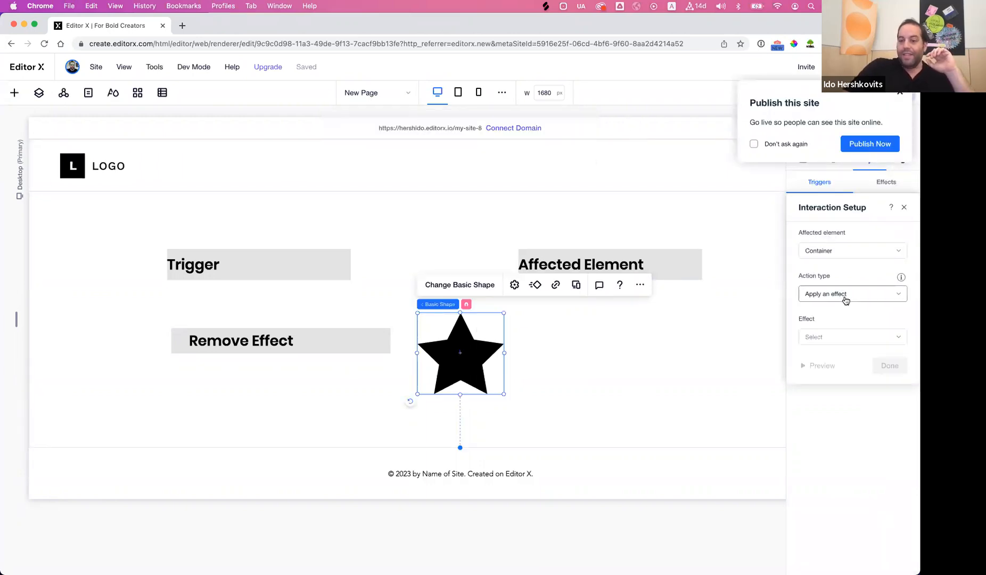
Set the star's hover interaction to apply the Grow 1 effect and finish its setup.
left_click(845, 300)
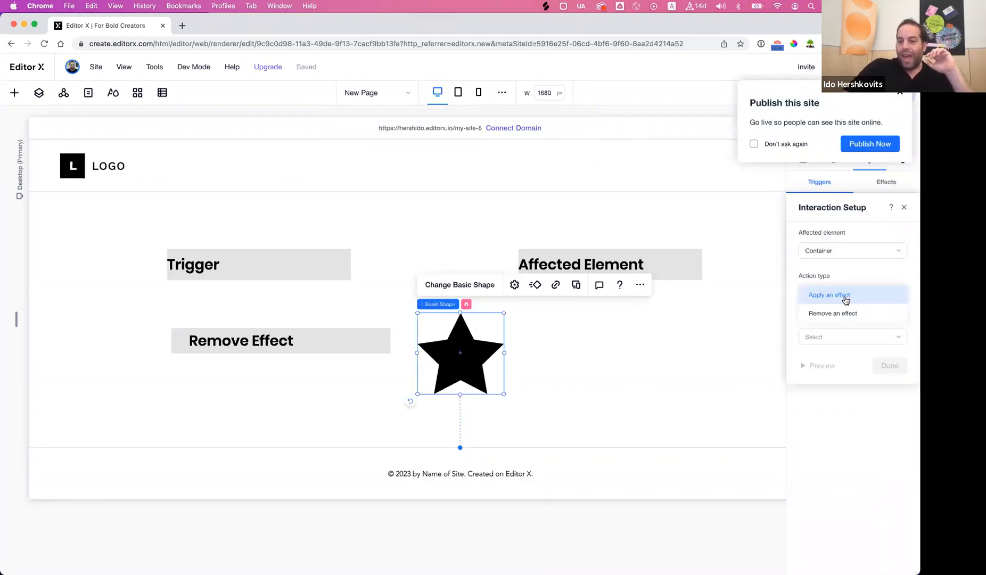
left_click(876, 294)
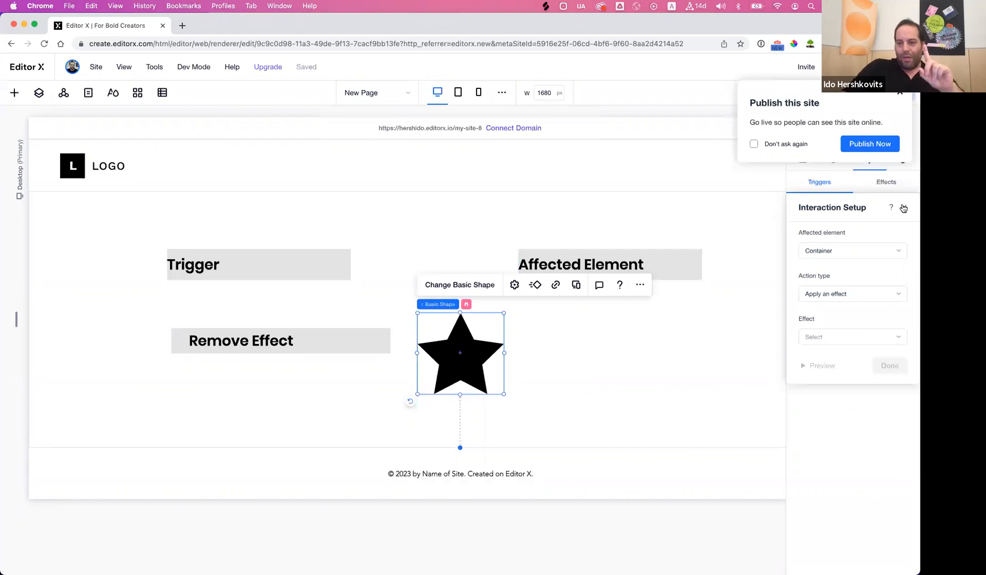
left_click(861, 301)
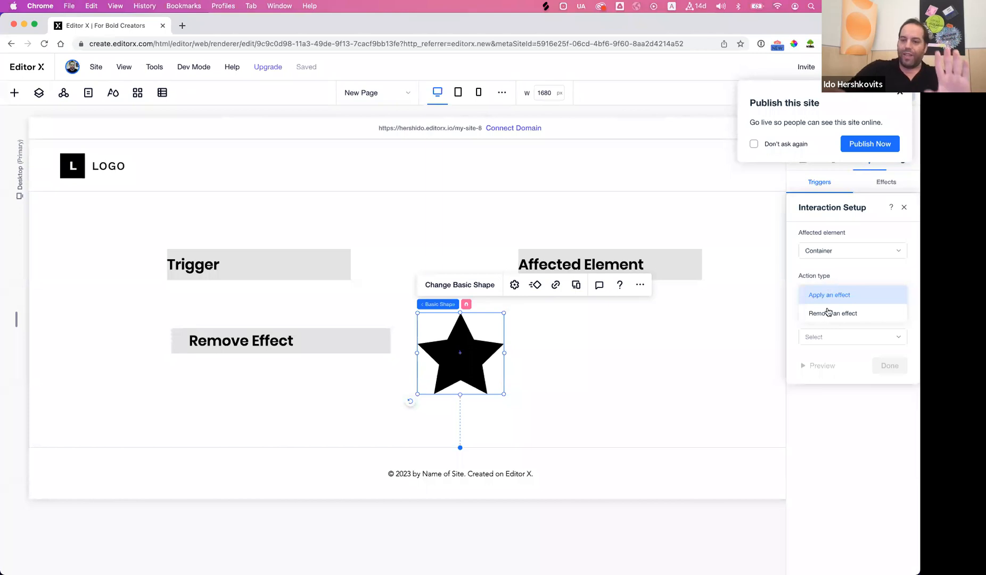
left_click(836, 297)
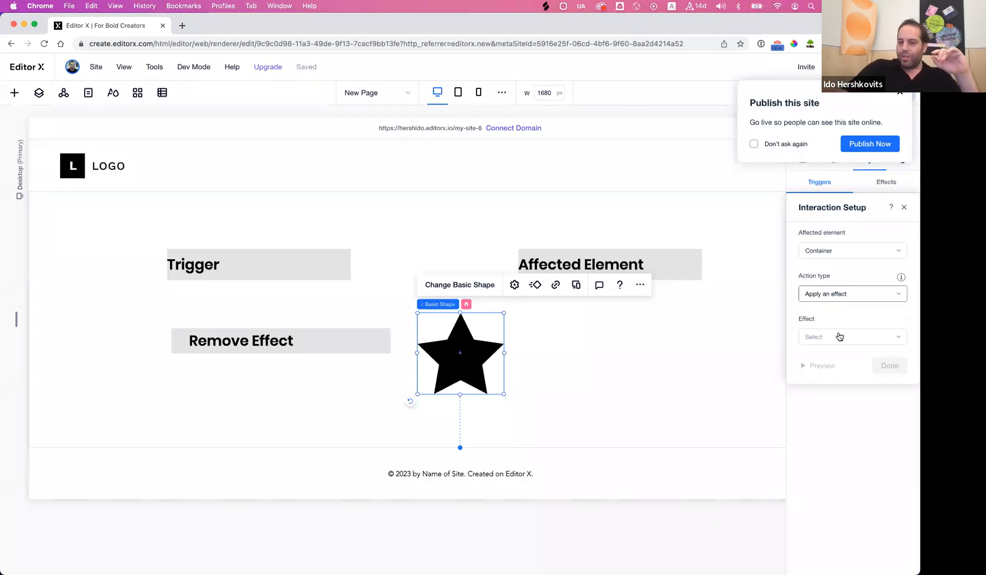
left_click(839, 336)
left_click(828, 353)
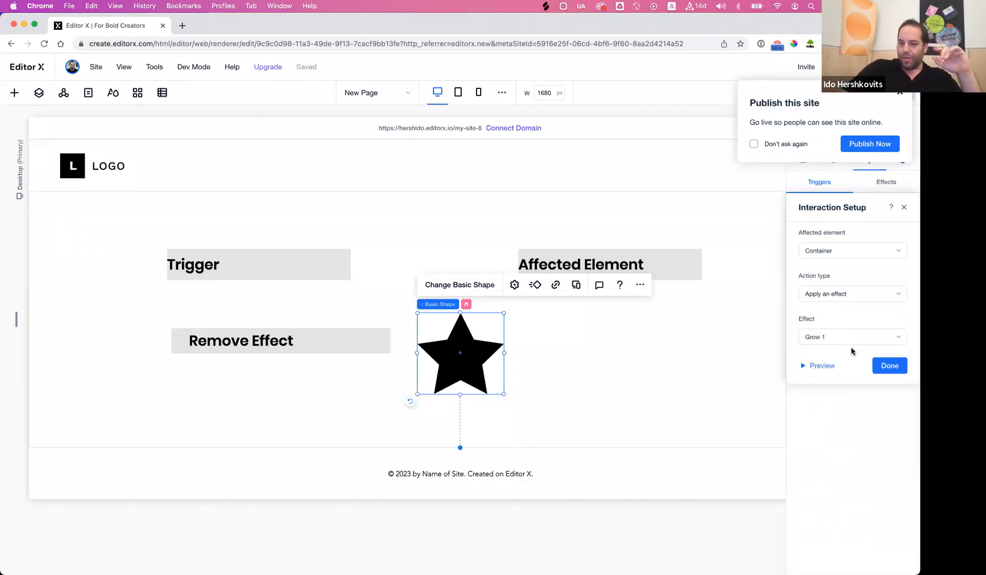
left_click(888, 366)
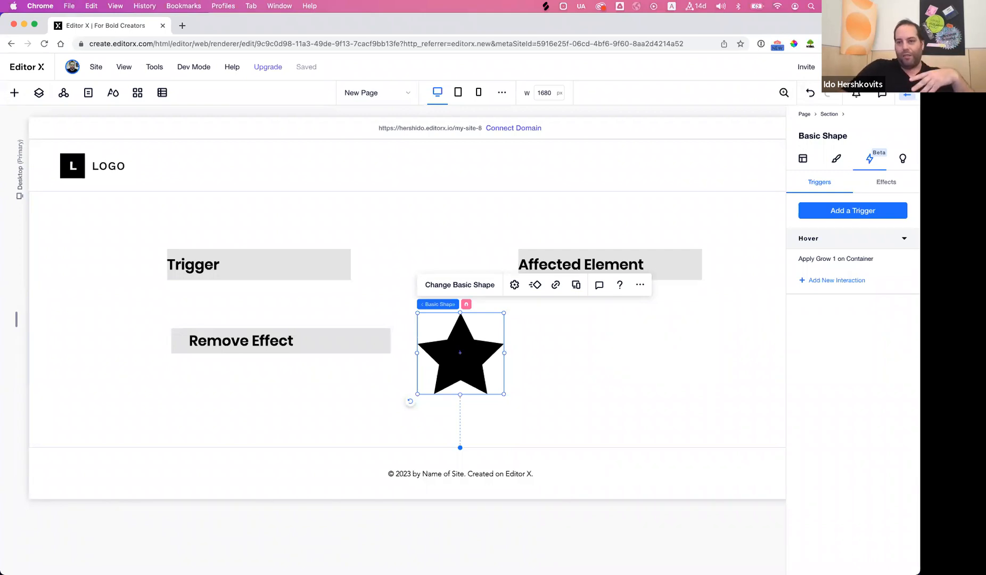
Preview the page to check the star's hover interaction and return to the editor.
left_click(848, 67)
mouse_move(482, 326)
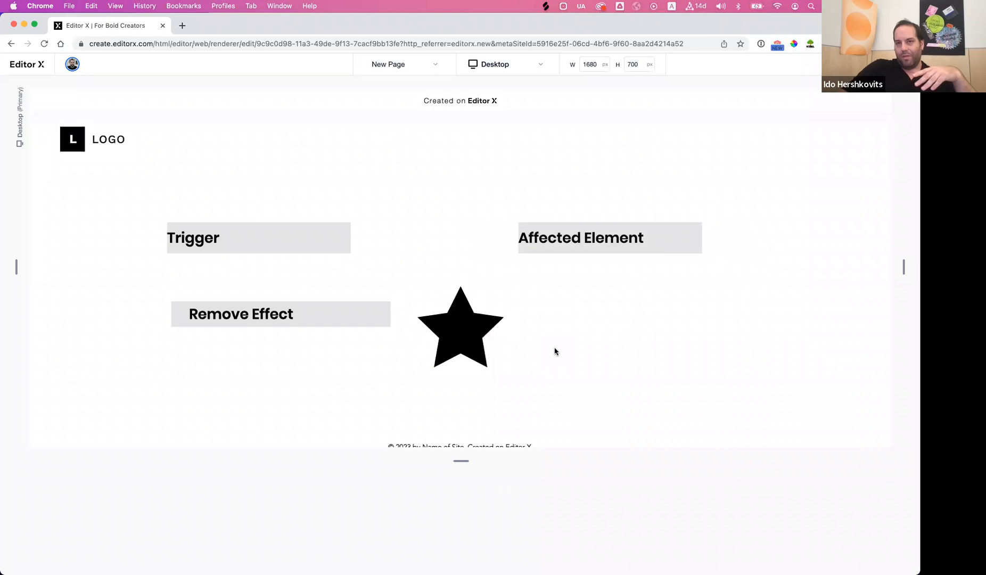
left_click(884, 65)
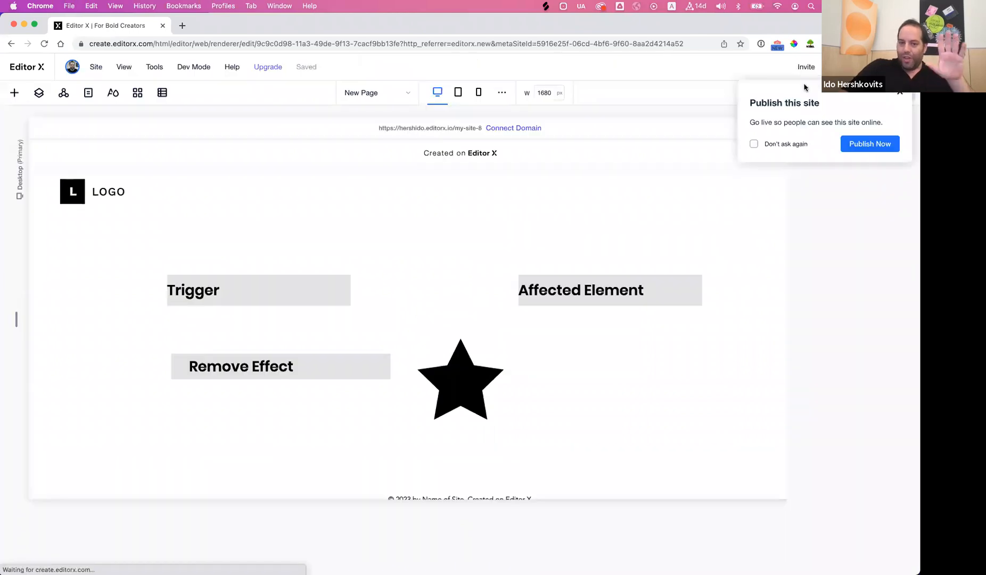
Add a blue octagon basic shape in the upper part of the section, between the Trigger and Affected Element containers.
left_click(14, 92)
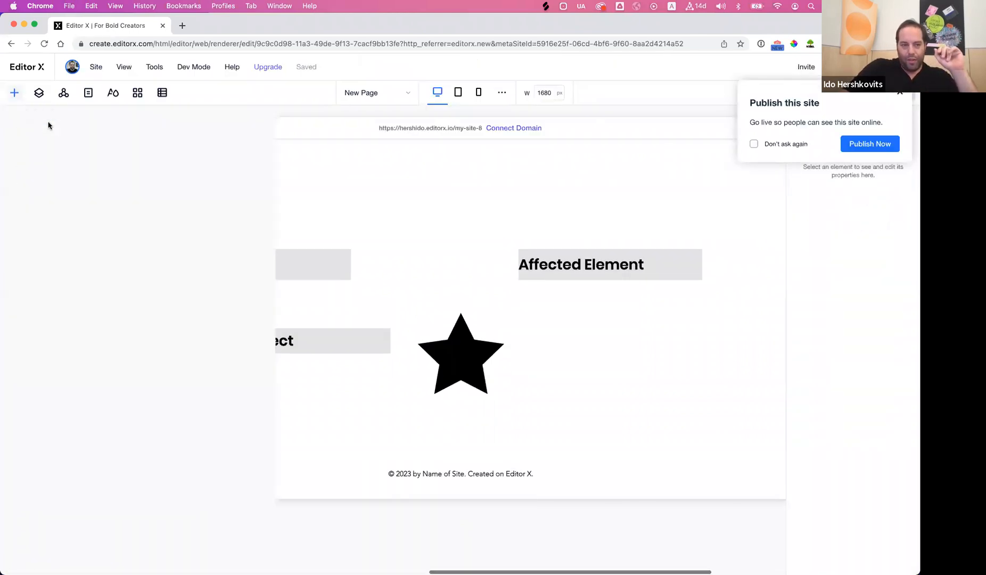
left_click(25, 289)
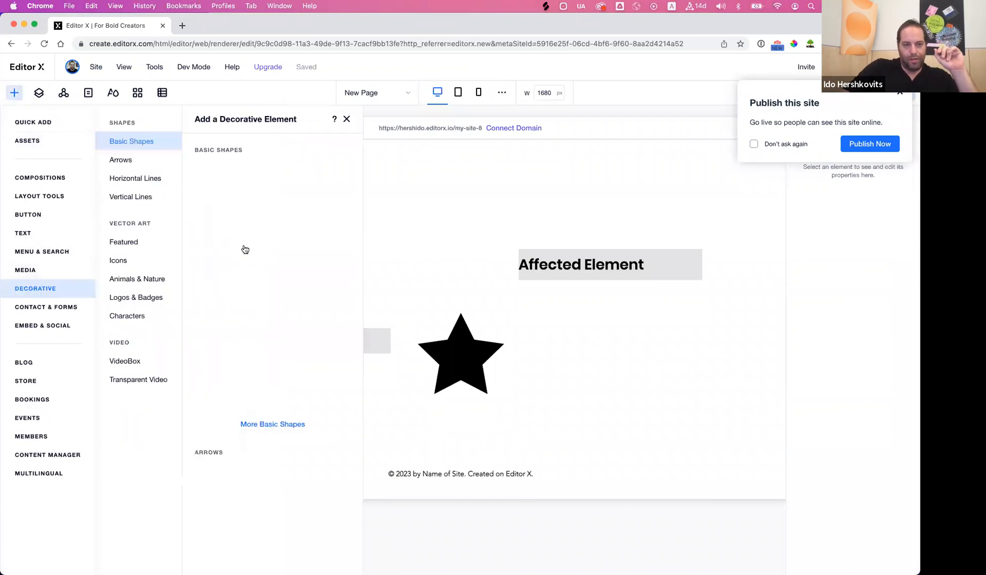
left_click_drag(204, 247, 423, 247)
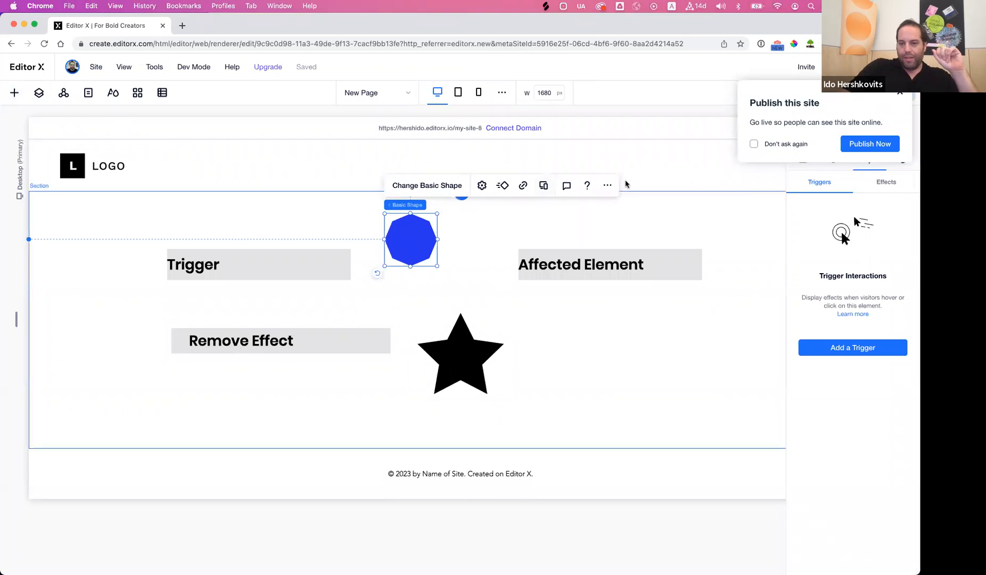
Add a Click trigger to the blue octagon and choose the Affected Element container on the canvas as its affected element.
left_click(852, 347)
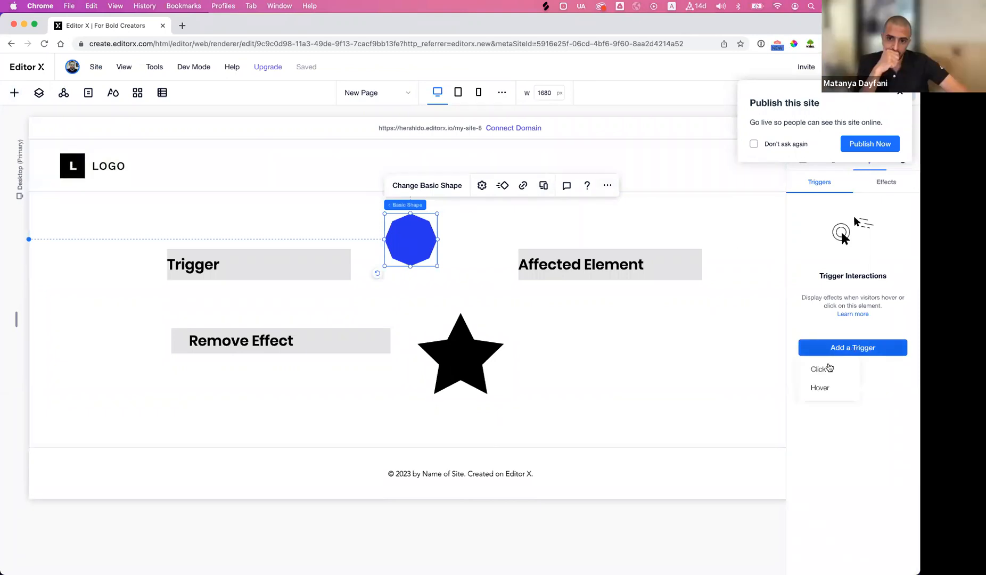
left_click(846, 370)
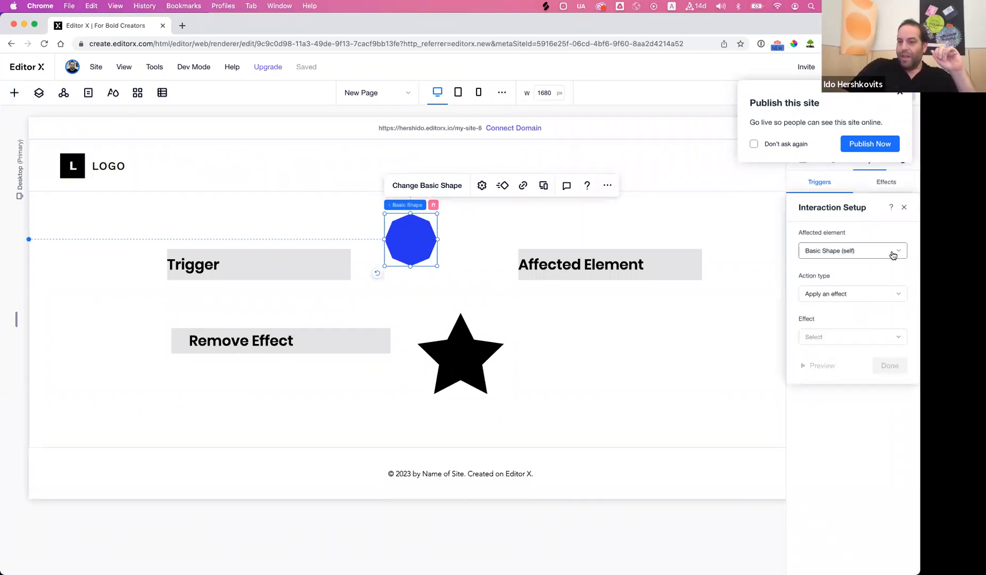
left_click(894, 256)
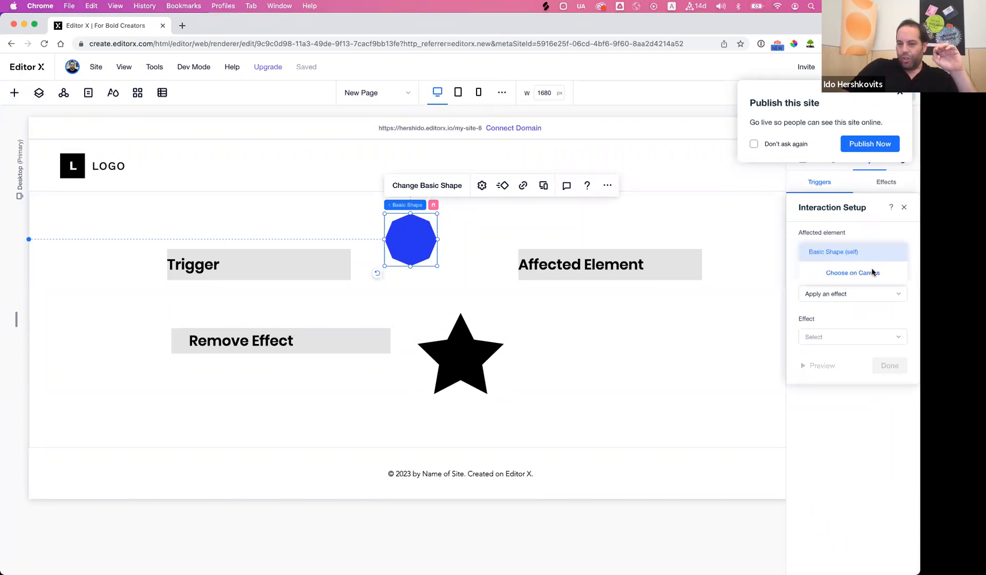
left_click(874, 272)
left_click(673, 254)
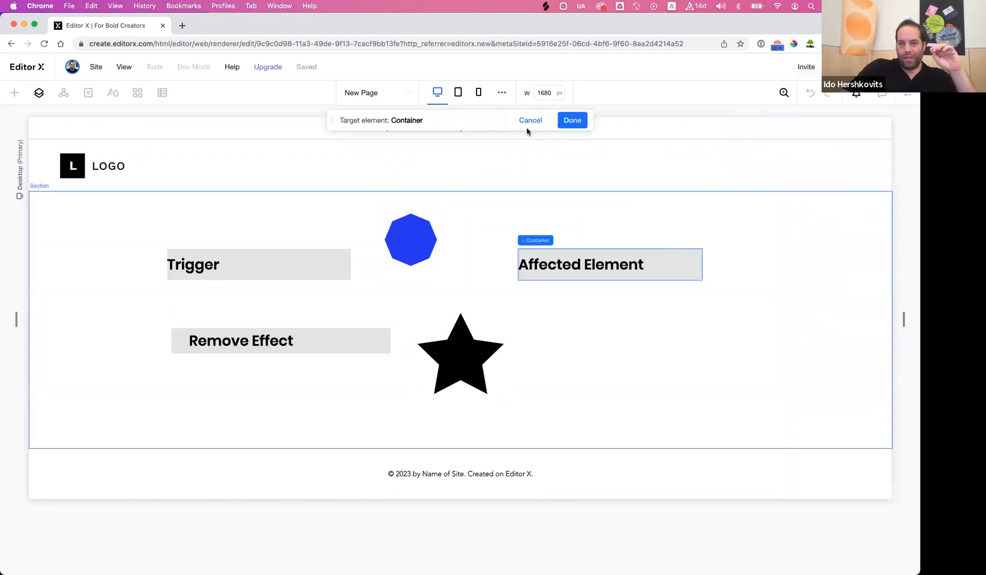
left_click(572, 121)
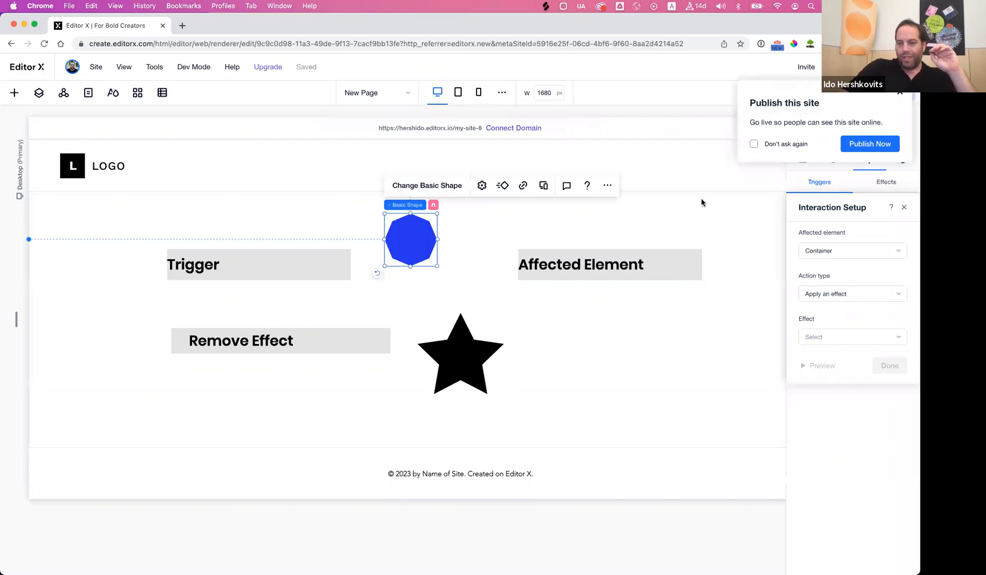
Set the octagon's click interaction to toggle the Grow 1 effect on and off and finish its setup.
left_click(849, 296)
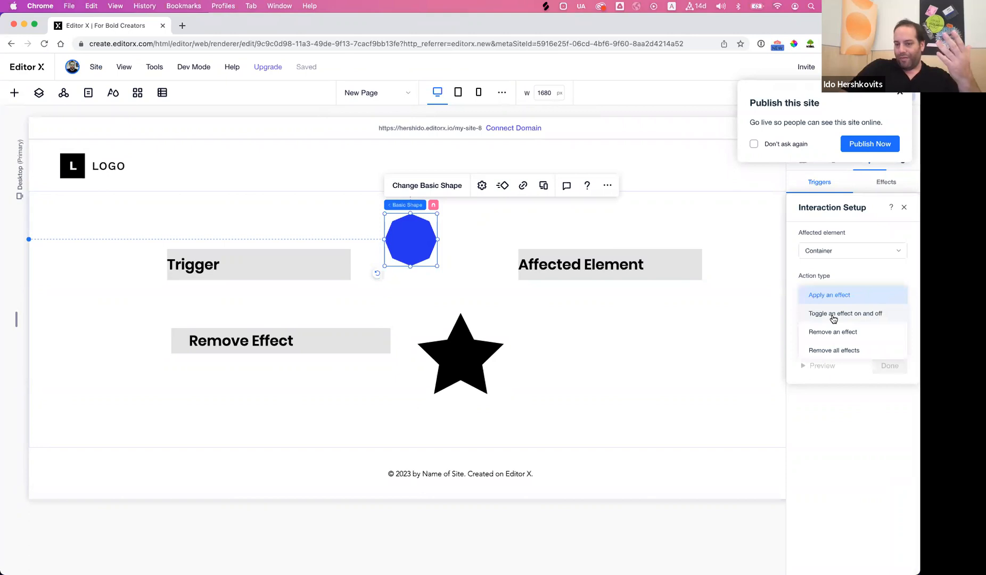
left_click(834, 316)
left_click(838, 340)
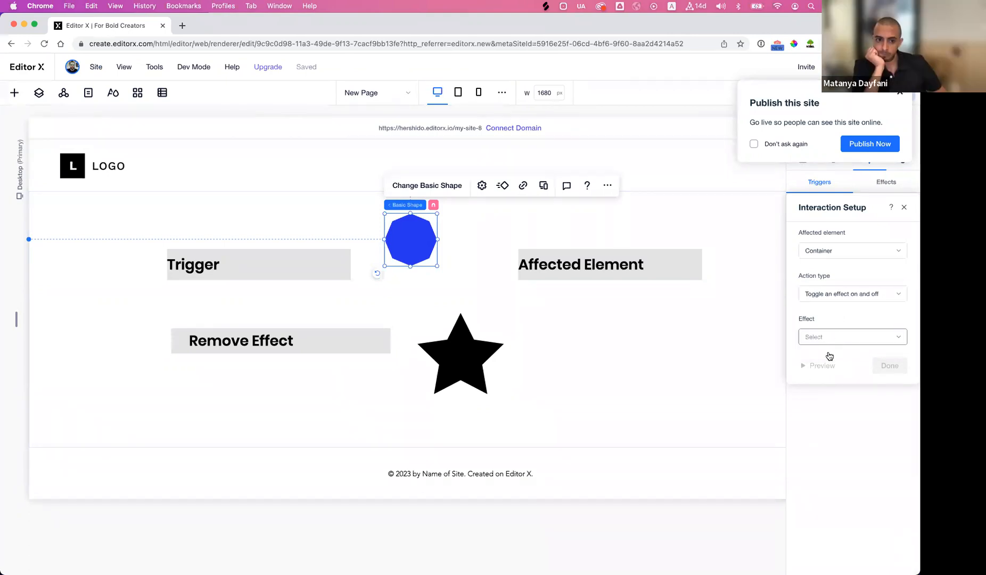
left_click(828, 356)
left_click(890, 366)
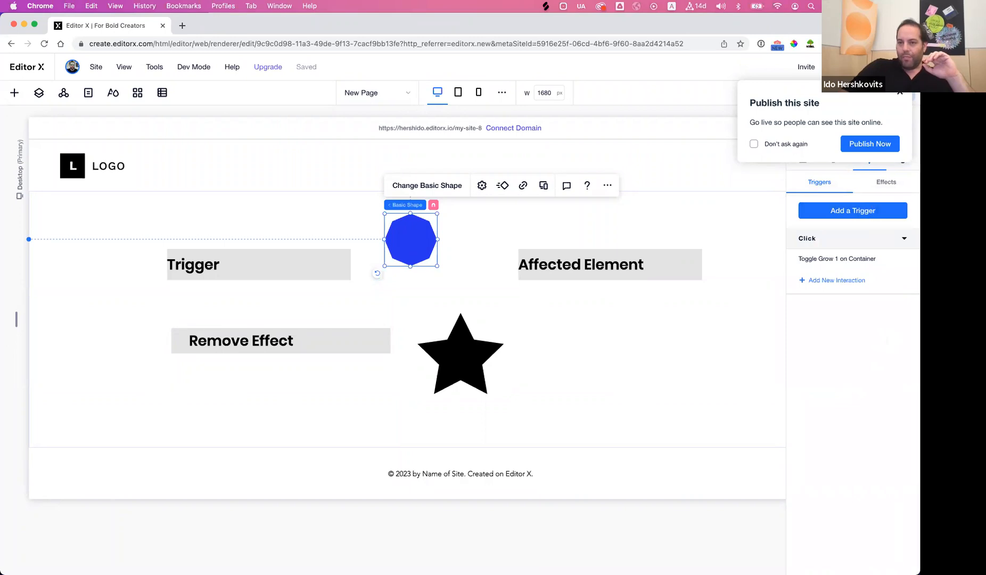
Preview the page, test toggling the effect with the blue octagon together with the star's hover, and return to the editor.
left_click(416, 213)
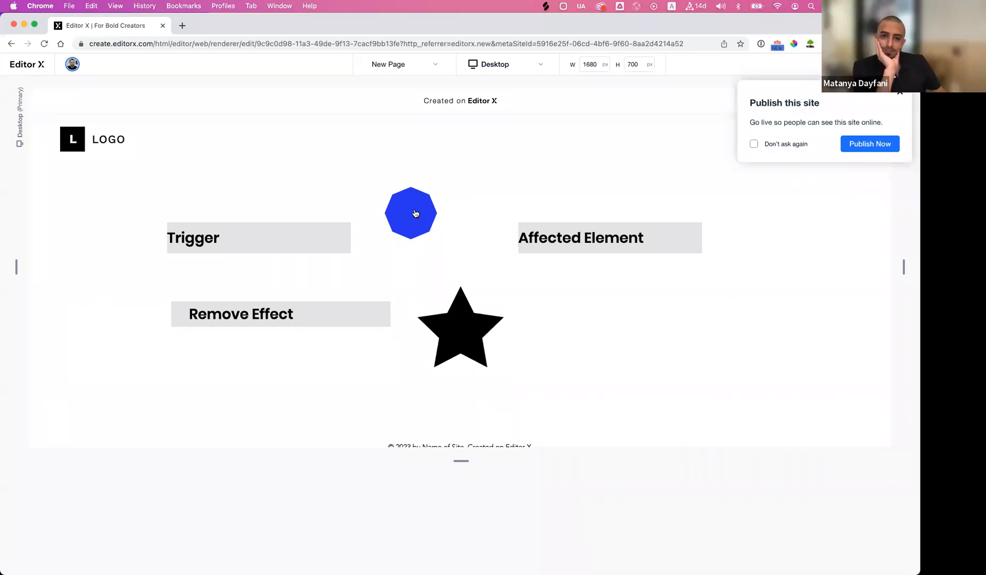
left_click(415, 214)
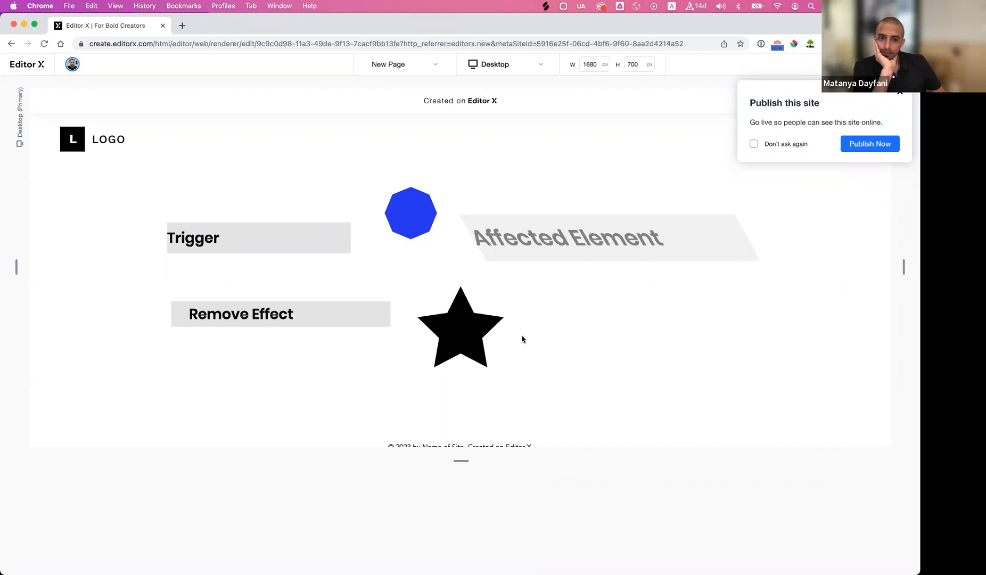
left_click(469, 336)
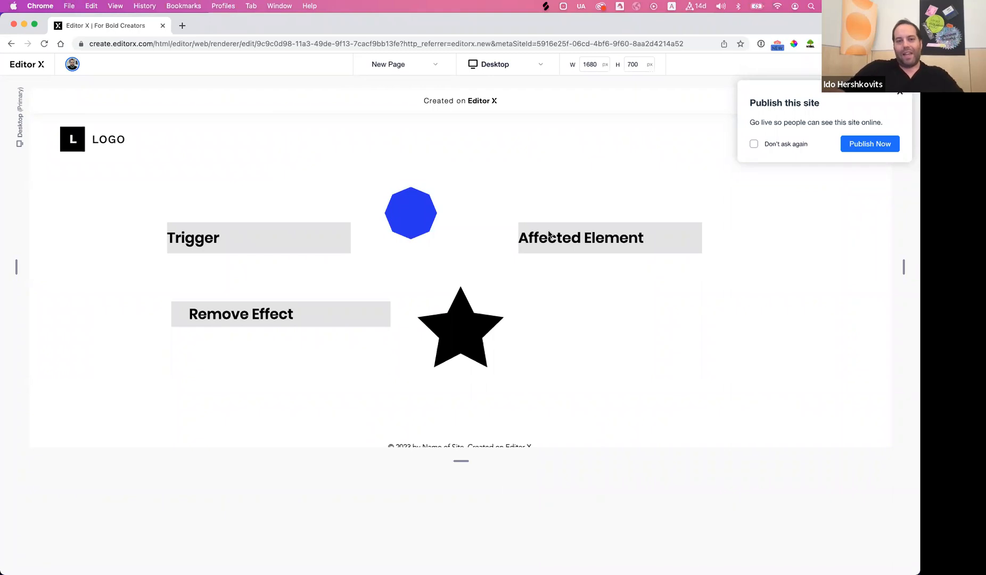
left_click(412, 209)
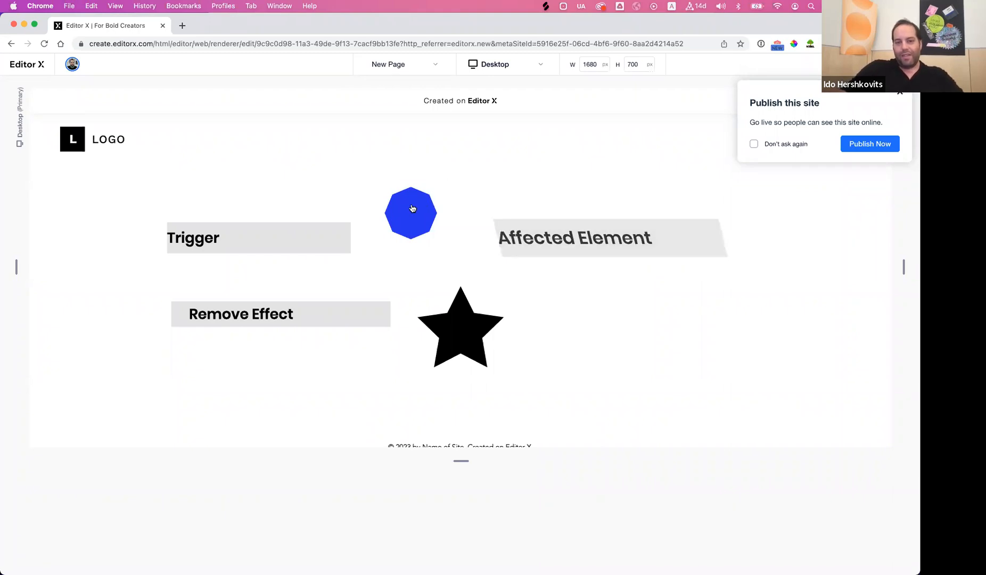
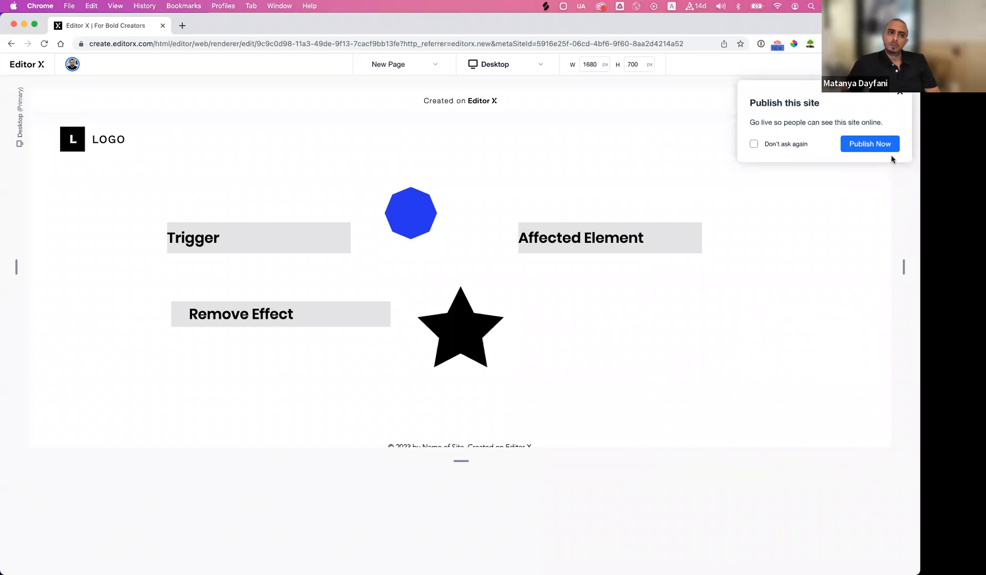
left_click(900, 93)
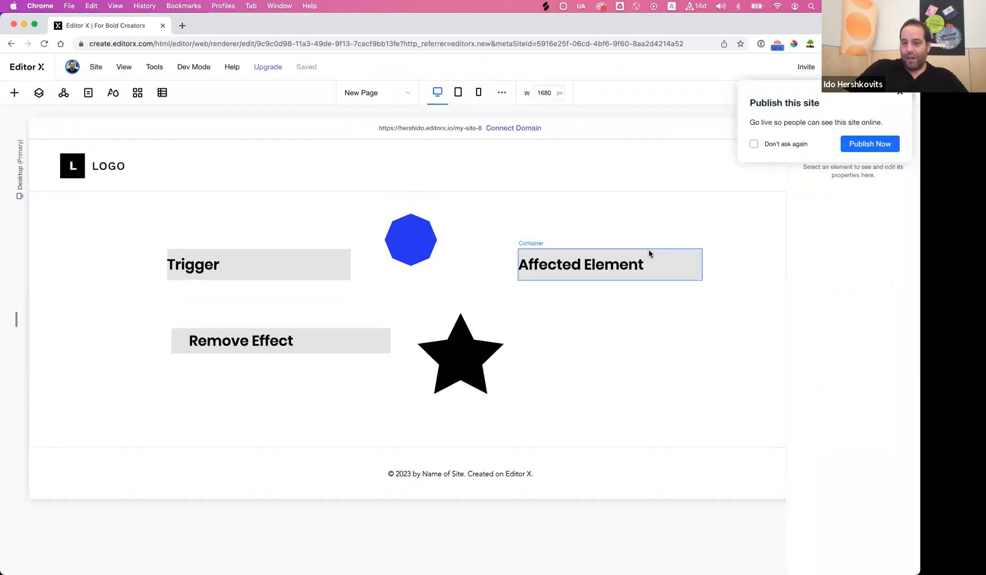
Add a custom effect named Effect 2 to the Affected Element container and start designing it.
left_click(649, 250)
left_click(897, 184)
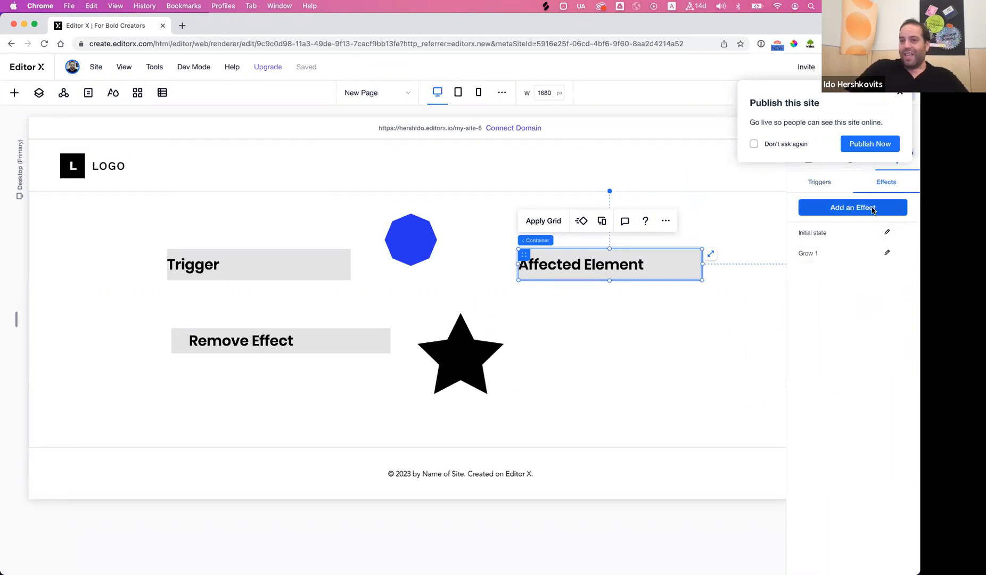
left_click(873, 210)
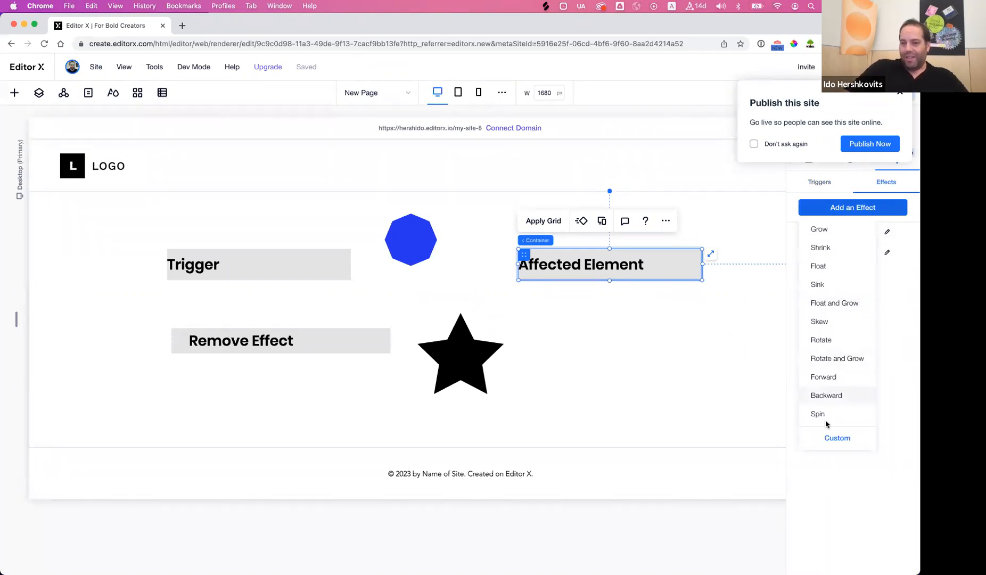
left_click(822, 442)
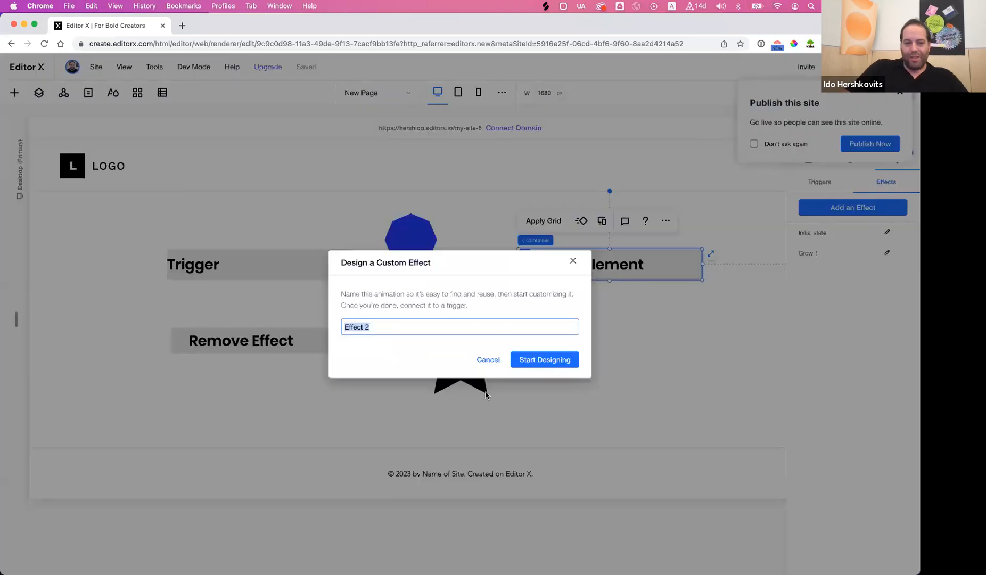
left_click(548, 361)
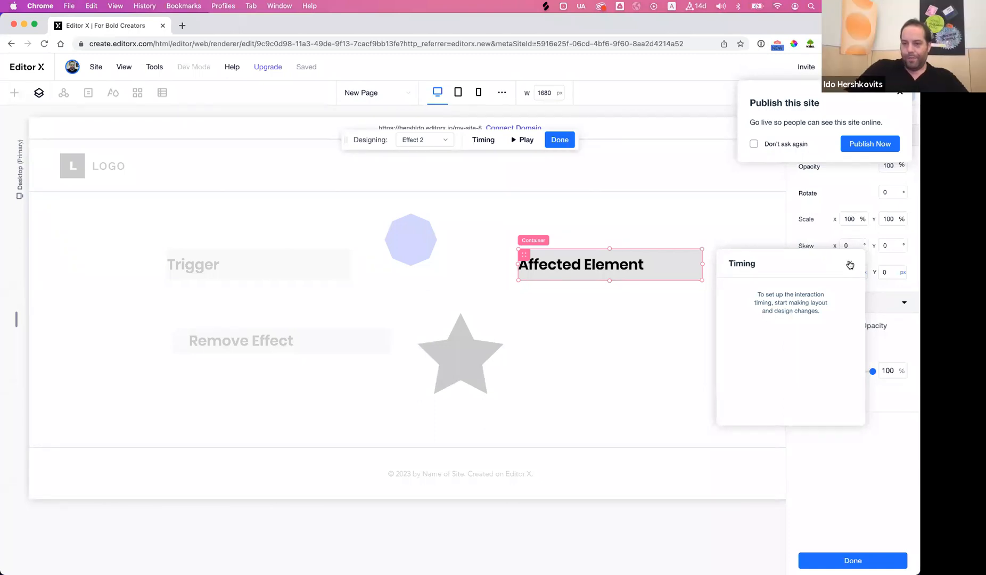
Close the timing settings, finish designing Effect 2, and delete that effect from the Affected Element container.
left_click(848, 264)
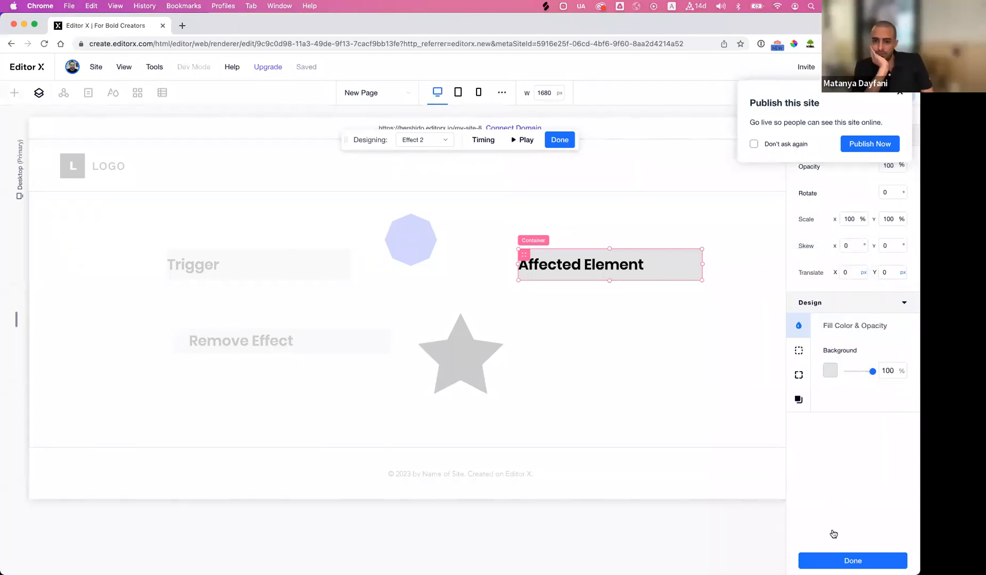
left_click(900, 93)
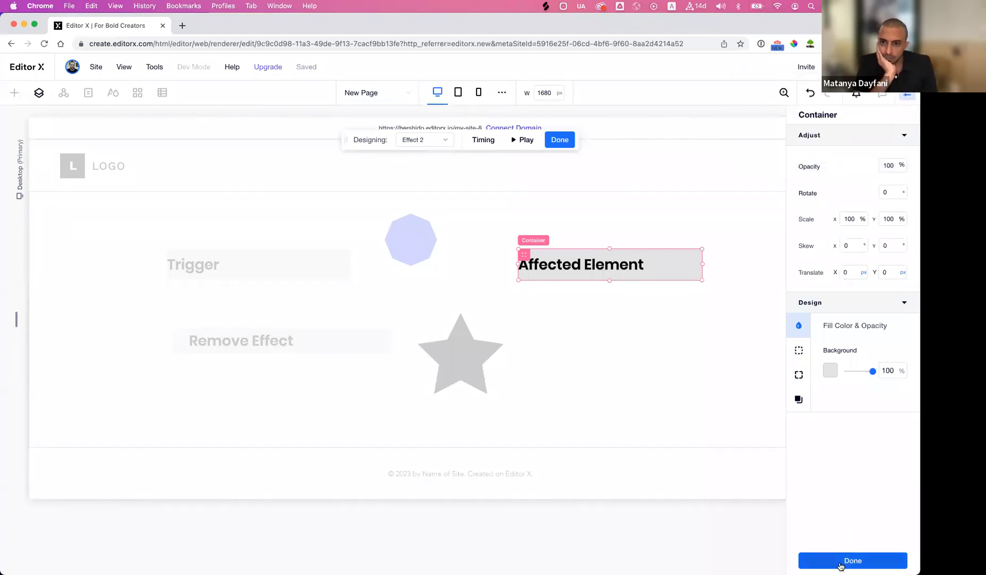
key("Escape")
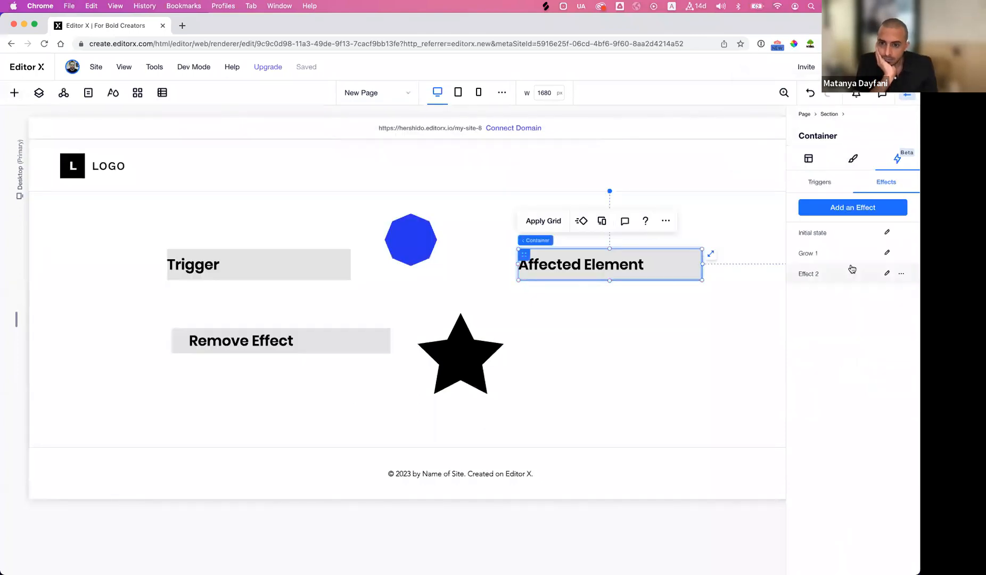
left_click(899, 275)
left_click(877, 313)
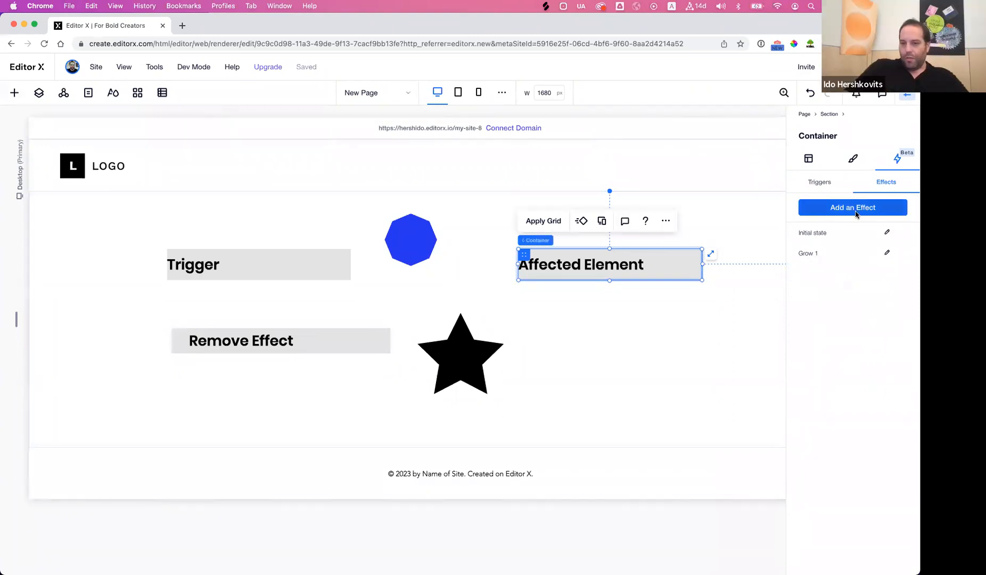
Add the preset Spin effect to the Affected Element container with its default timing and easing.
left_click(857, 211)
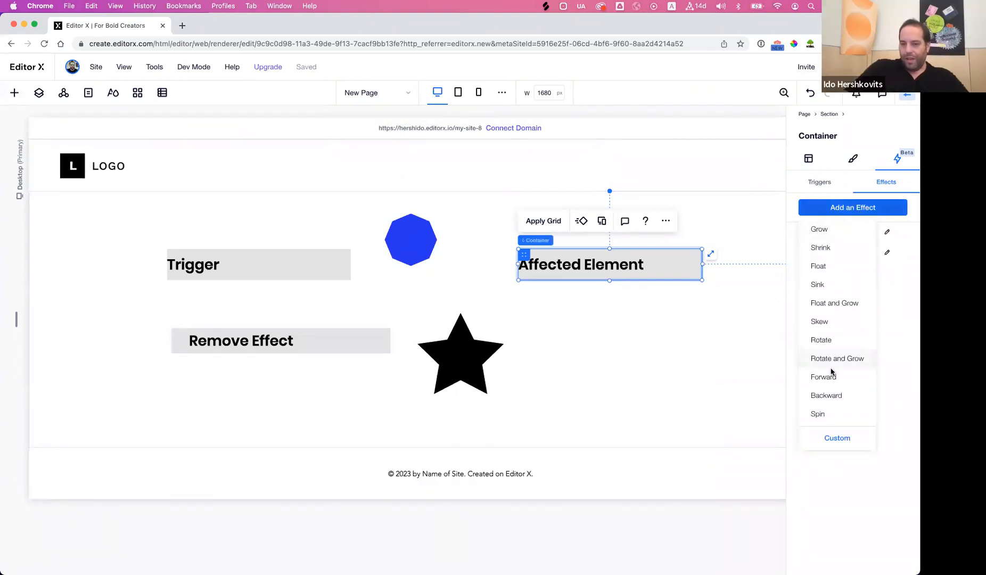
left_click(820, 415)
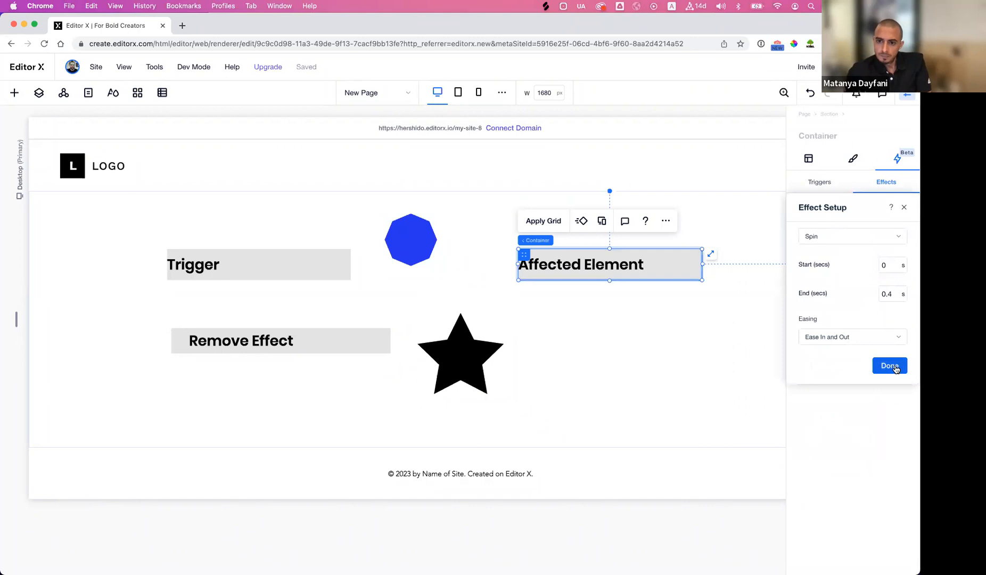
left_click(895, 367)
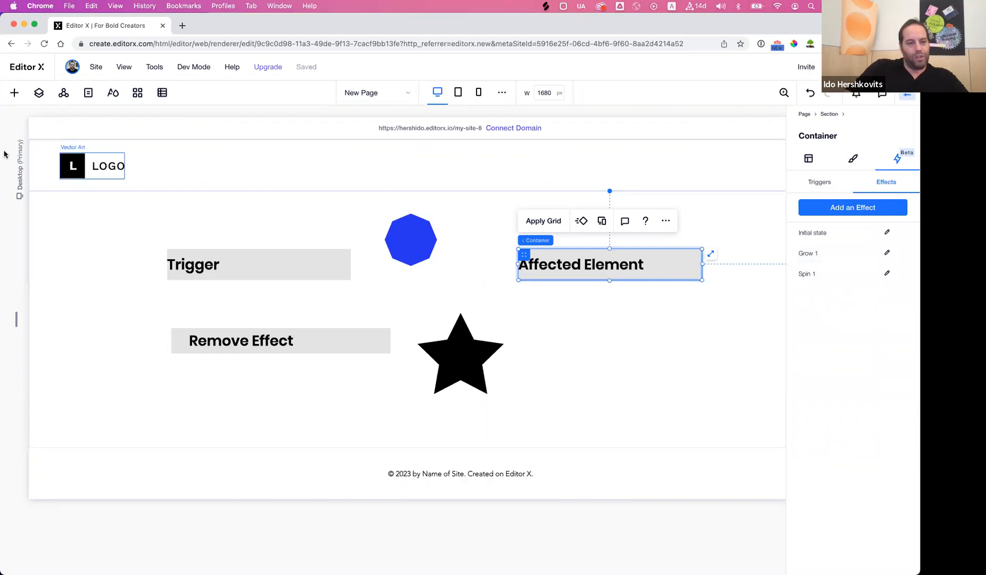
Add the purple star basic shape to the page and give it a Hover trigger.
left_click(14, 95)
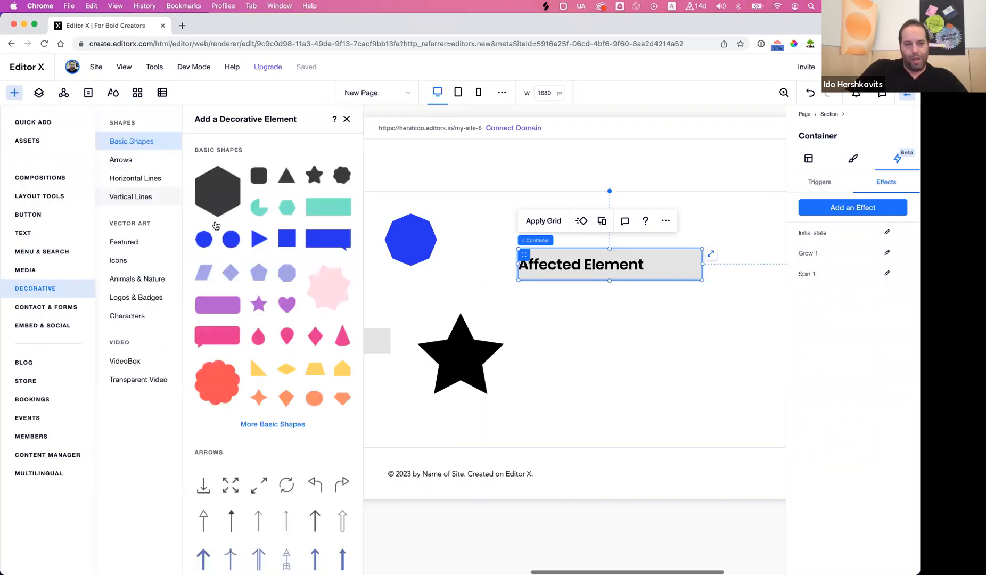
left_click(258, 303)
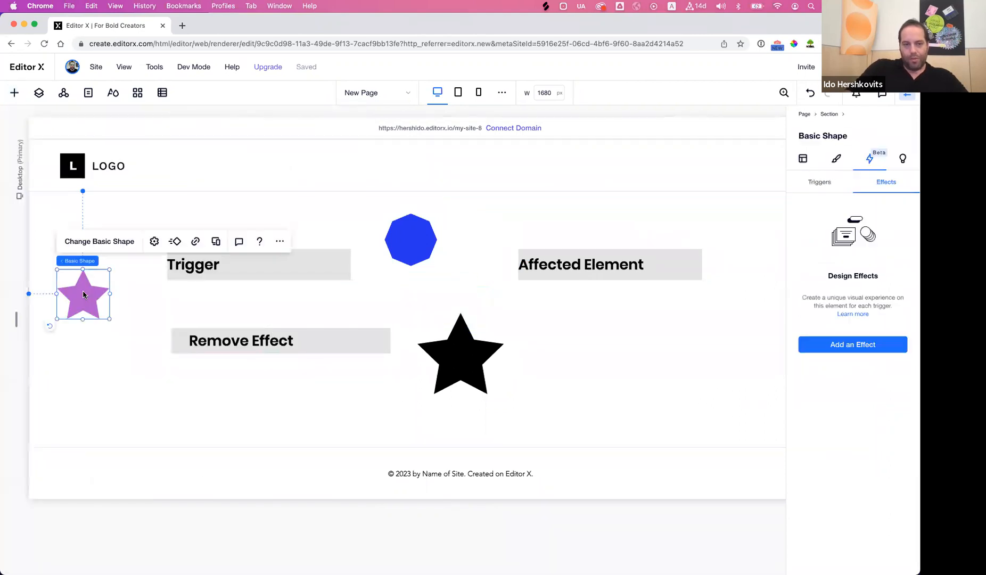
left_click(815, 182)
left_click(839, 351)
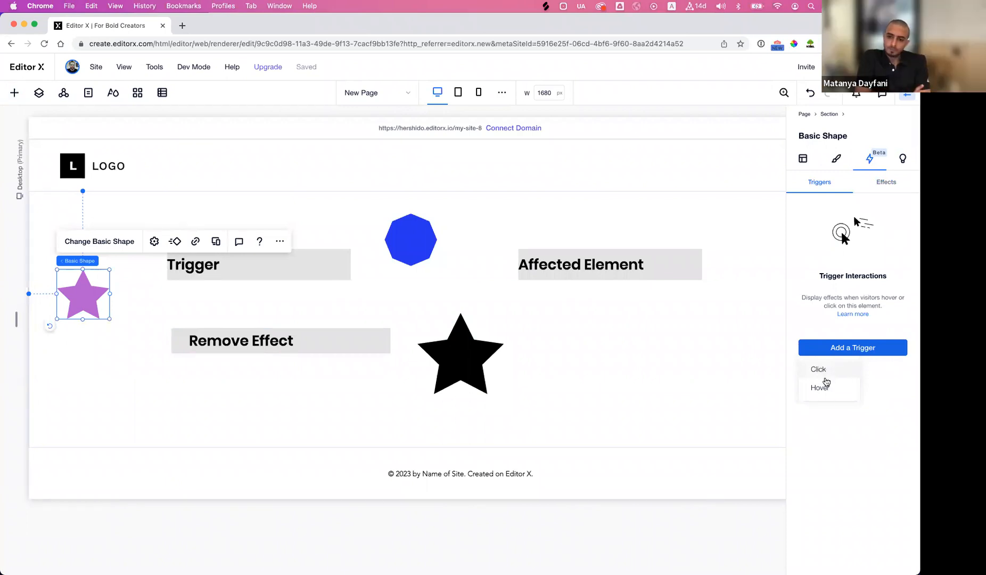
left_click(822, 388)
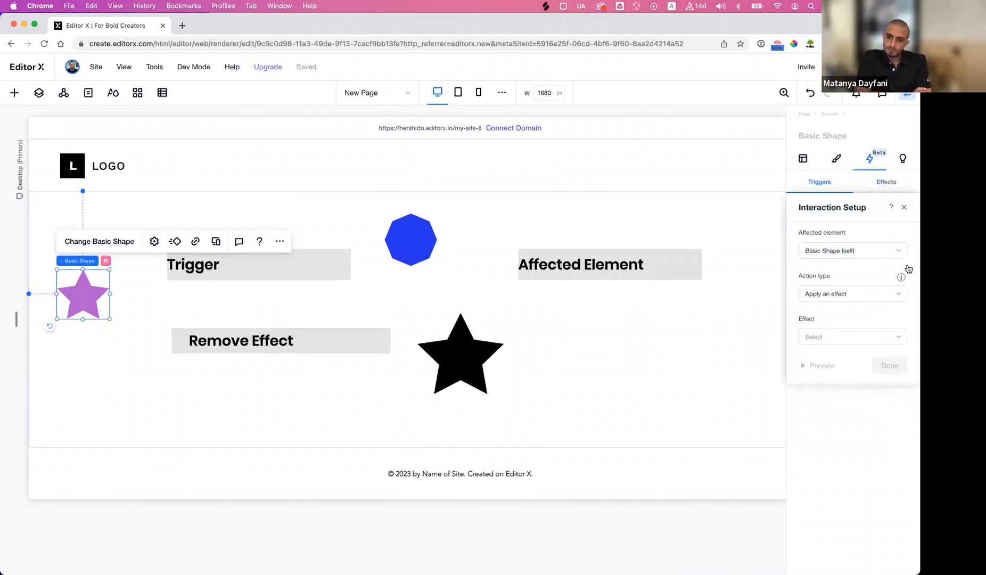
Choose the Affected Element container on the canvas as the affected element of the purple star's hover interaction.
left_click(889, 252)
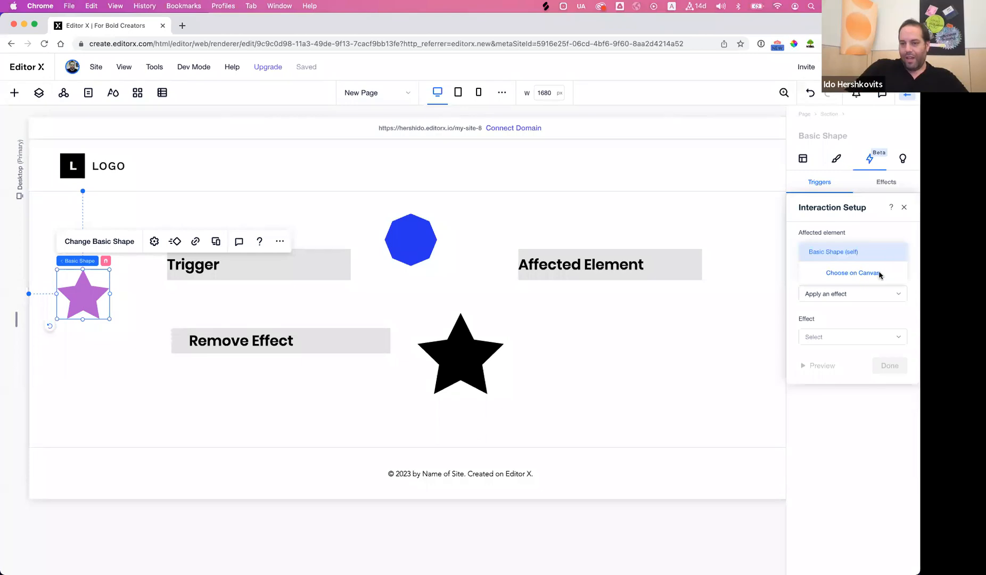
left_click(852, 273)
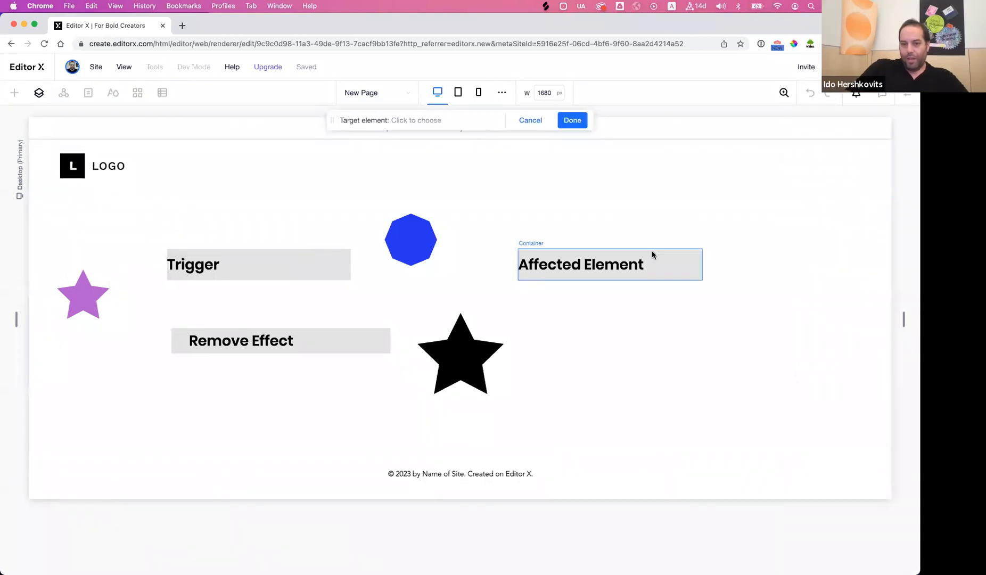
left_click(652, 252)
left_click(574, 121)
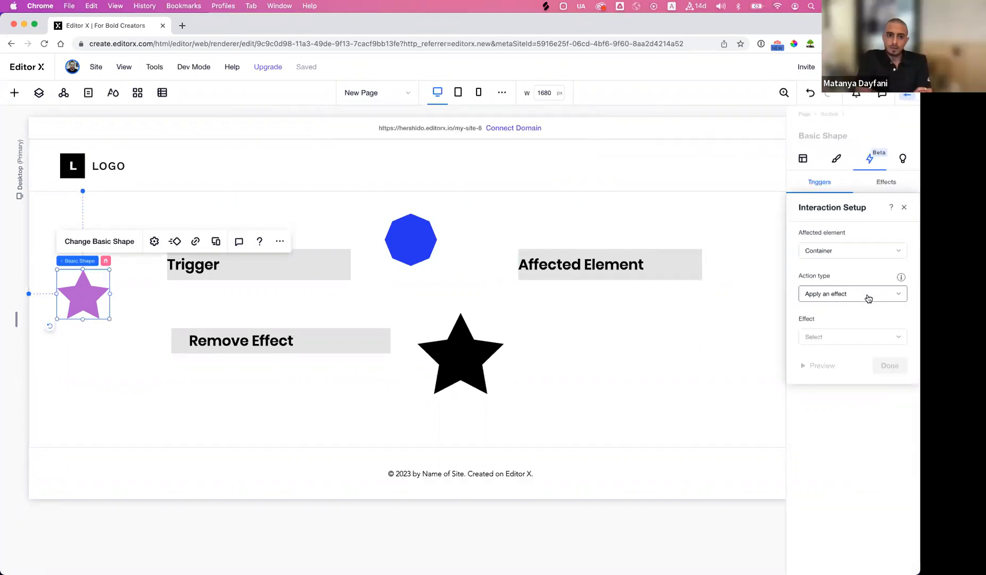
Set the purple star's hover interaction to apply the Spin 1 effect and finish its setup.
left_click(868, 297)
left_click(869, 297)
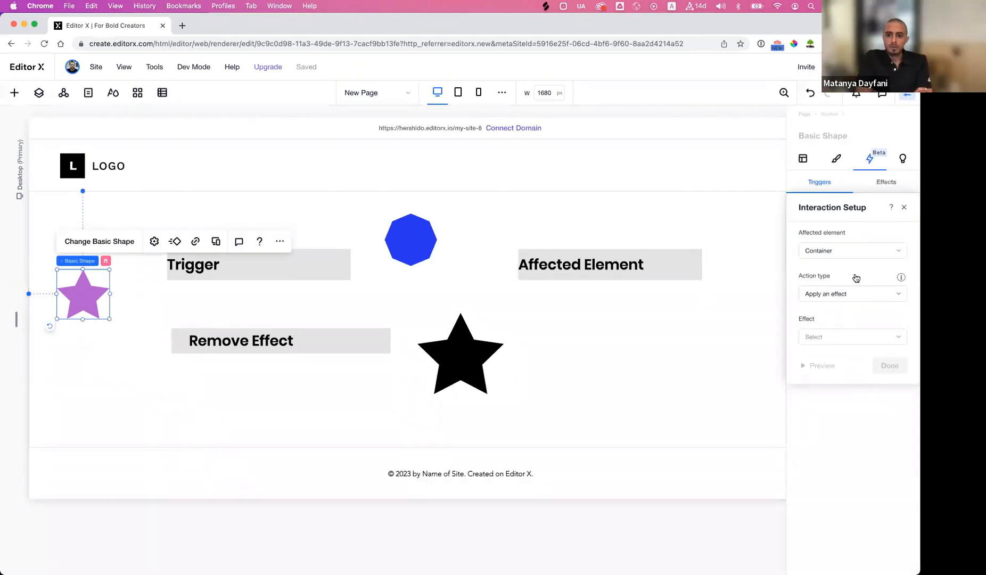
left_click(881, 337)
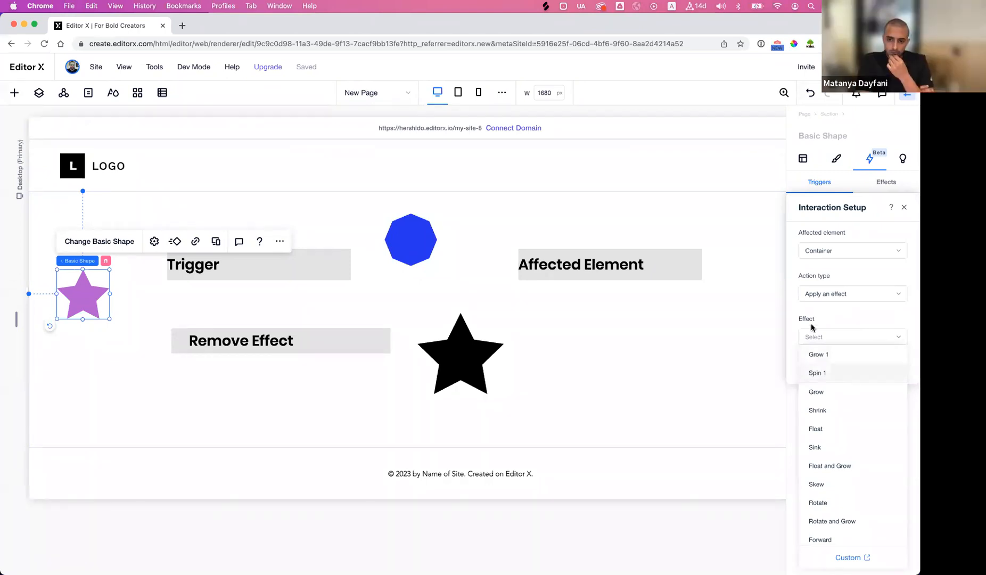
left_click(846, 335)
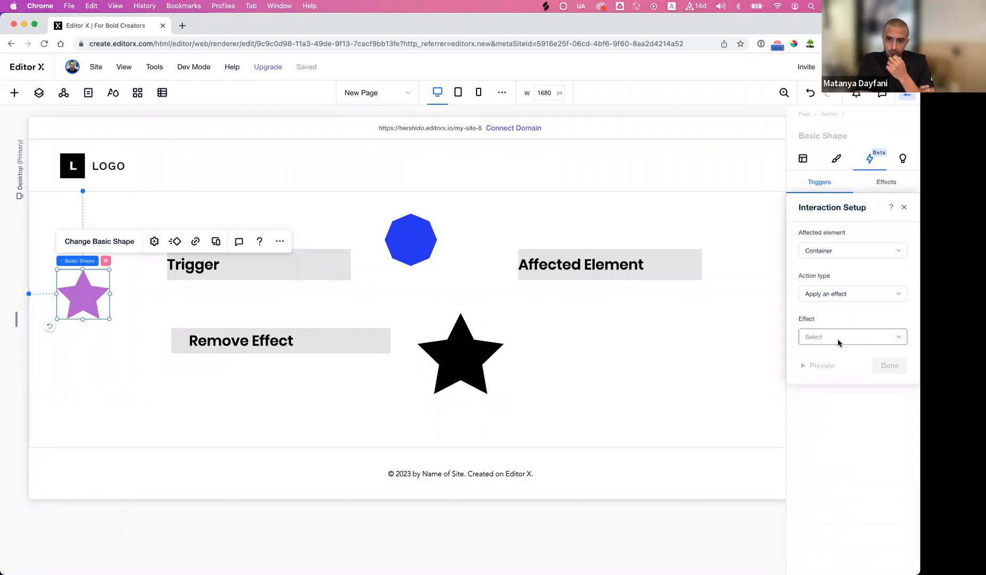
left_click(837, 340)
left_click(822, 372)
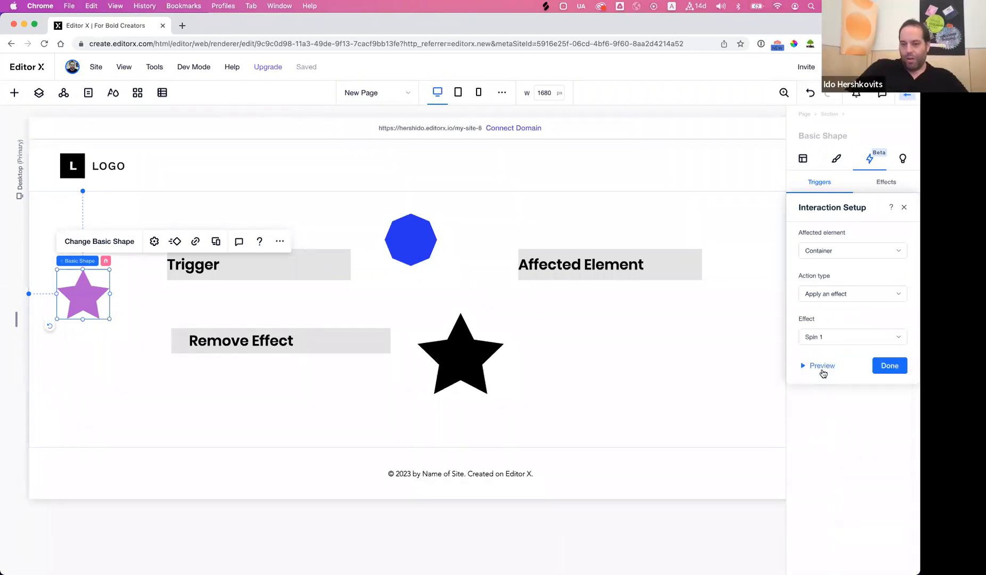
left_click(886, 367)
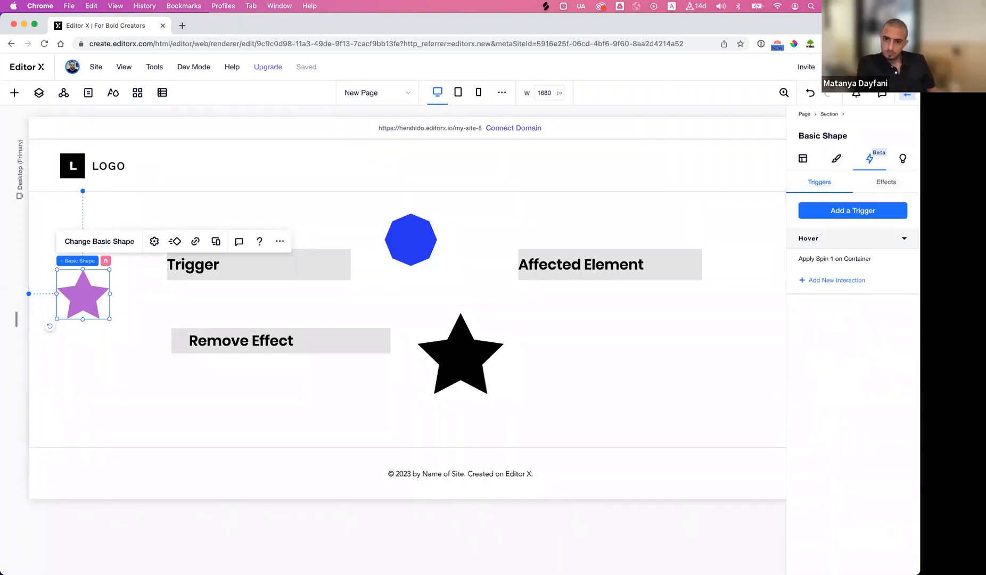
Preview the page with the purple star's hover interaction and extend the preview height to 764 px.
key("Escape")
key("super+p")
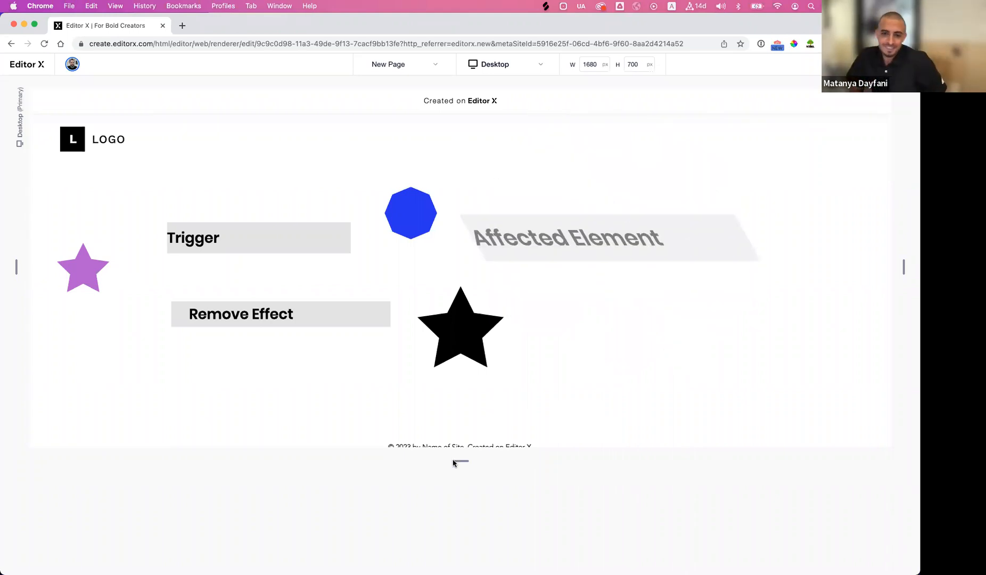
left_click_drag(457, 462, 459, 495)
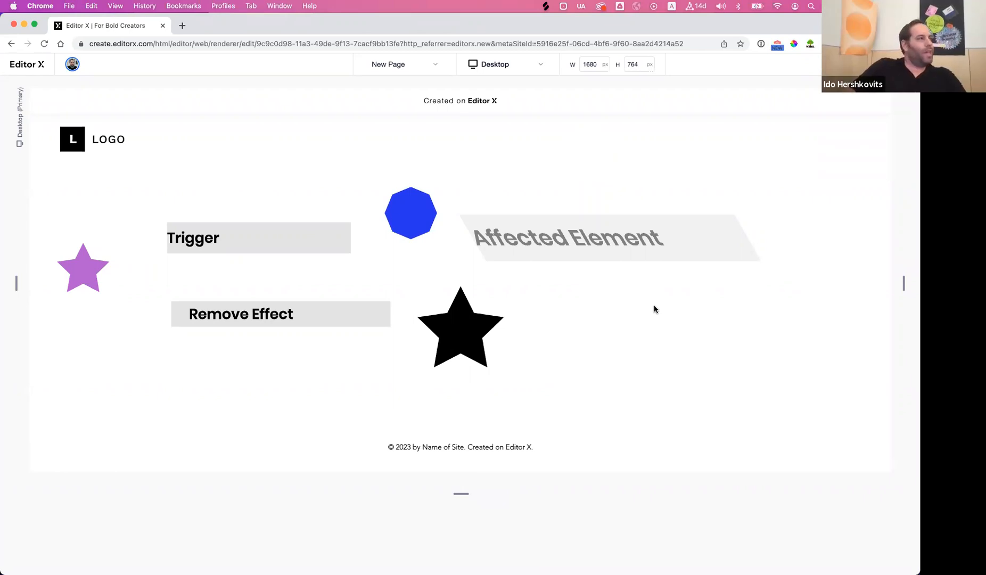
Show the full-screen presentation and the bicycle hotspot example, and return to the page preview.
key("ctrl+Right")
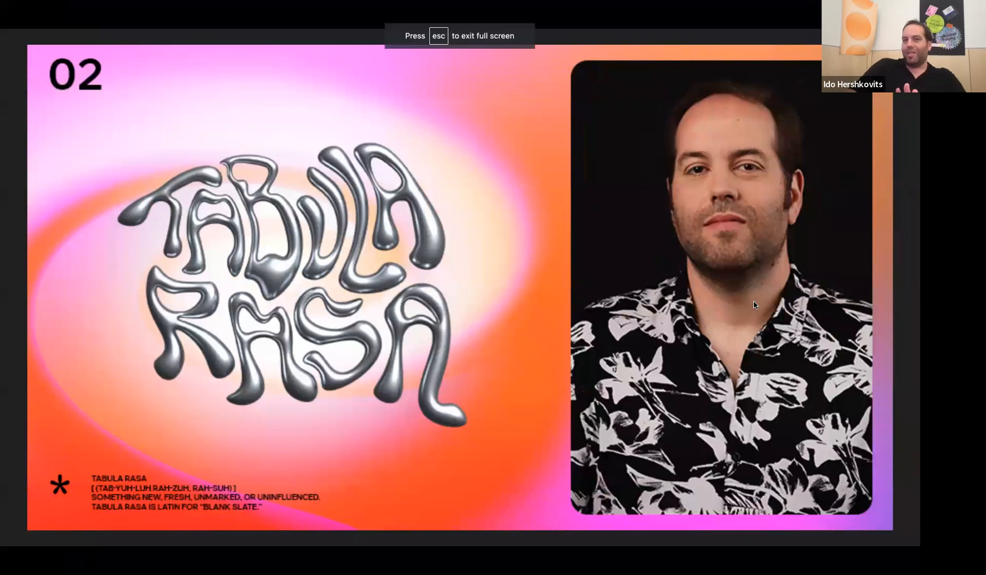
key("Right")
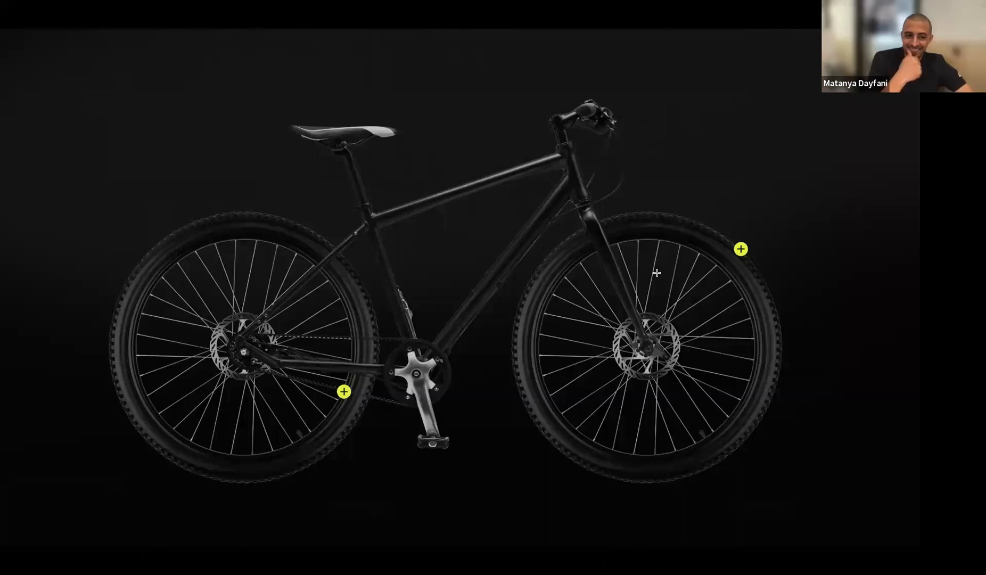
key("ctrl+Left")
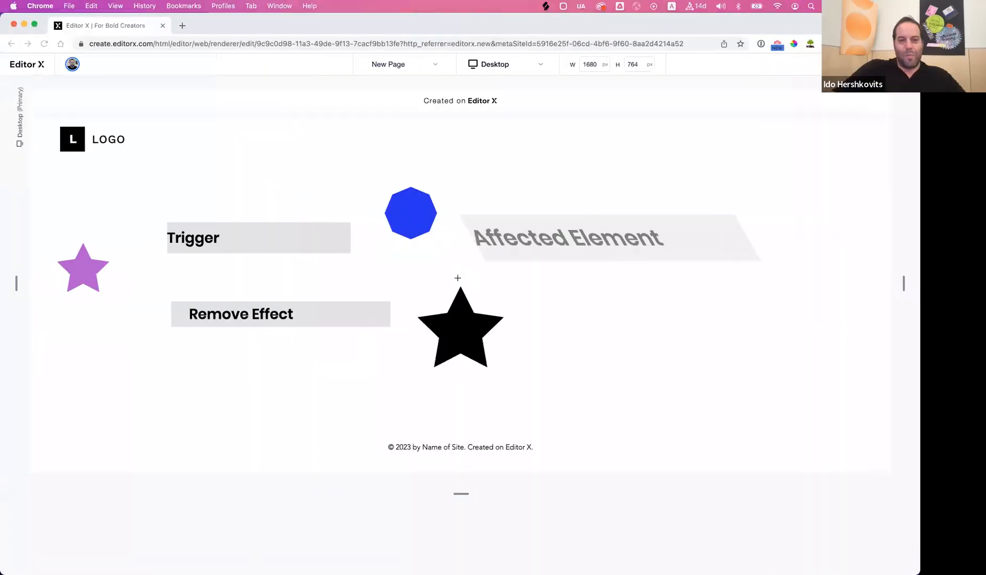
Exit the preview, move the full-screen bicycle example next to Desktop 1 in the desktop overview, and return to the editor.
left_click(874, 64)
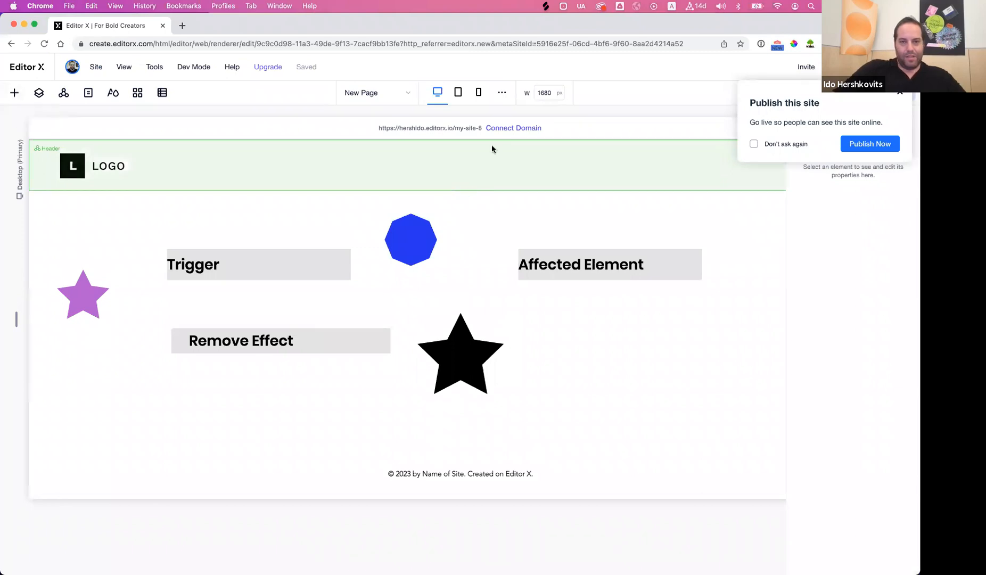
key("ctrl+Up")
left_click_drag(570, 38, 448, 38)
left_click(448, 37)
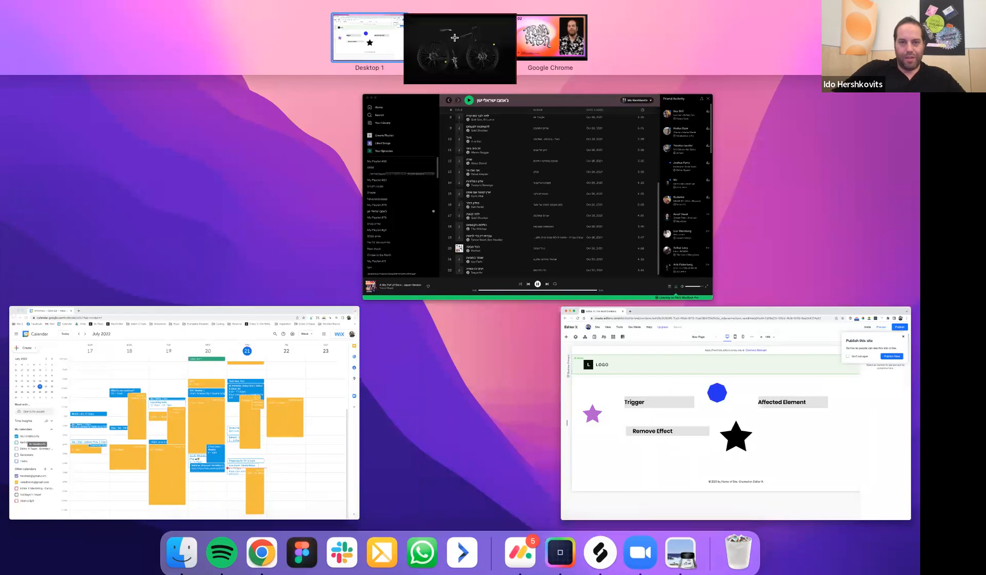
key("ctrl+Left")
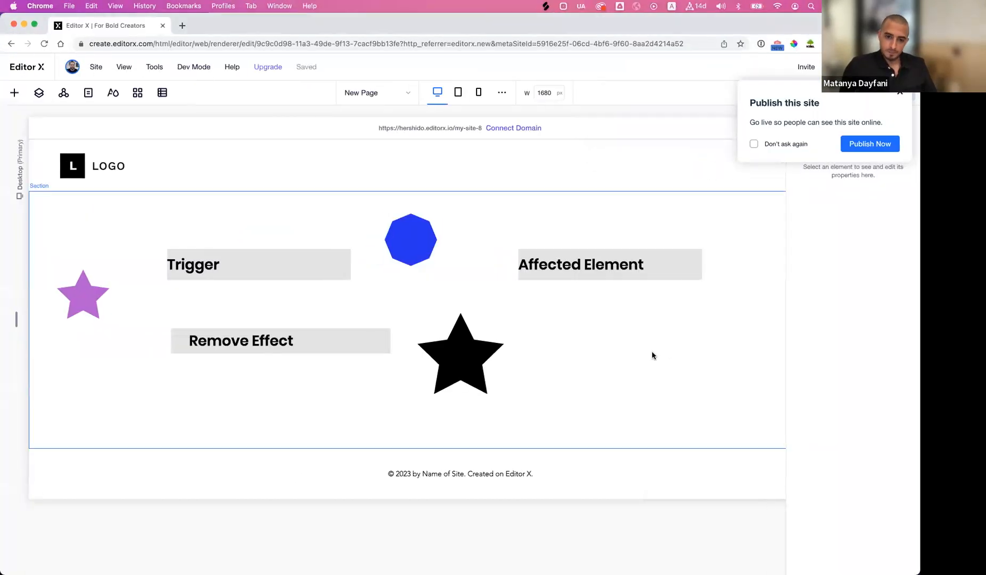
Dismiss the publish prompt and add a standard blank page to the site, keeping its default name.
left_click(652, 352)
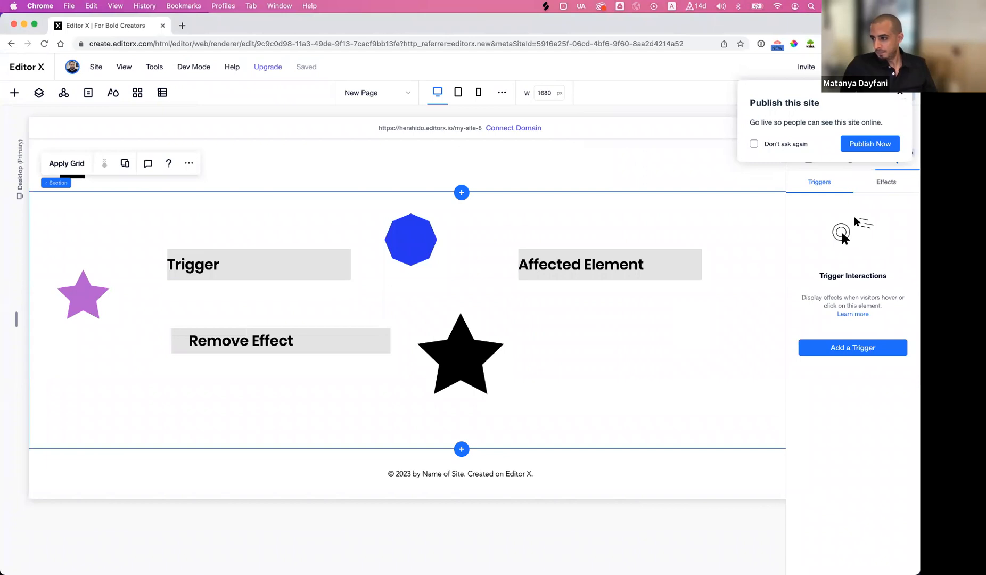
left_click(900, 92)
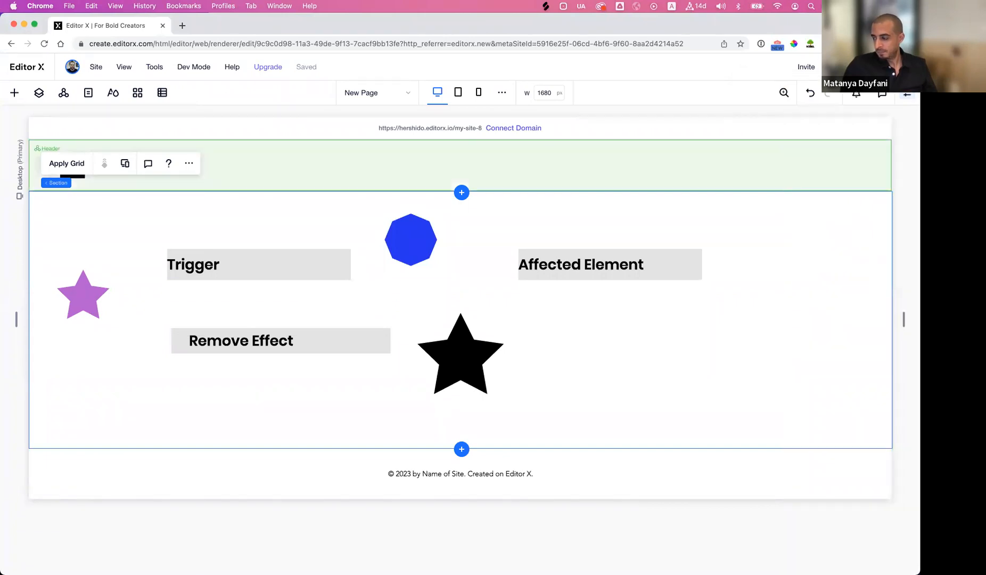
left_click(89, 94)
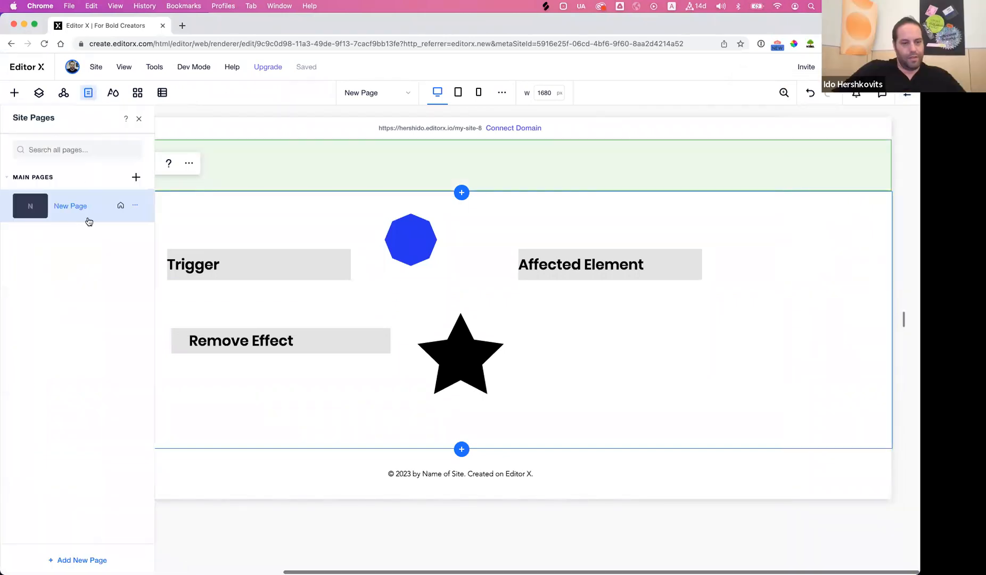
left_click(71, 562)
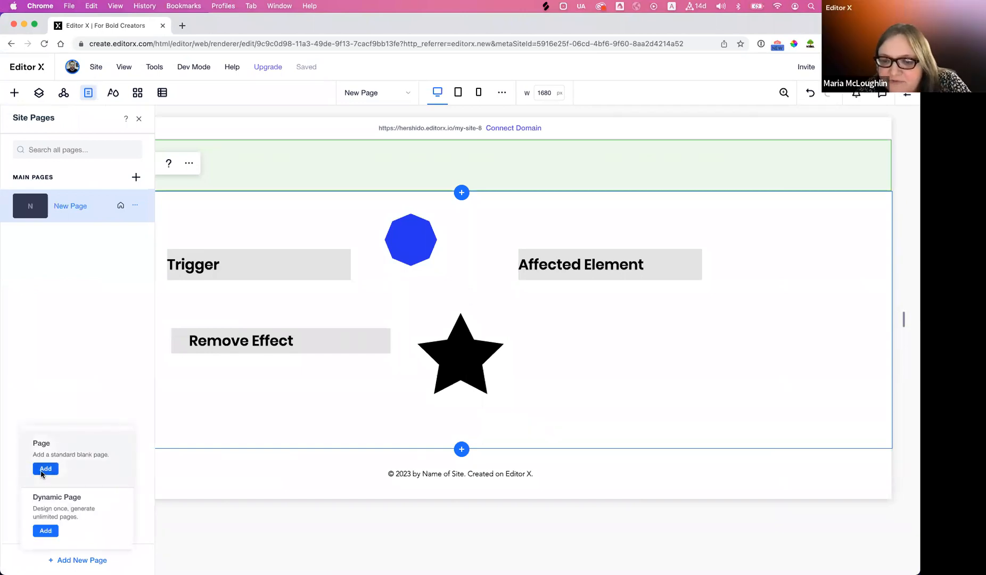
left_click(43, 470)
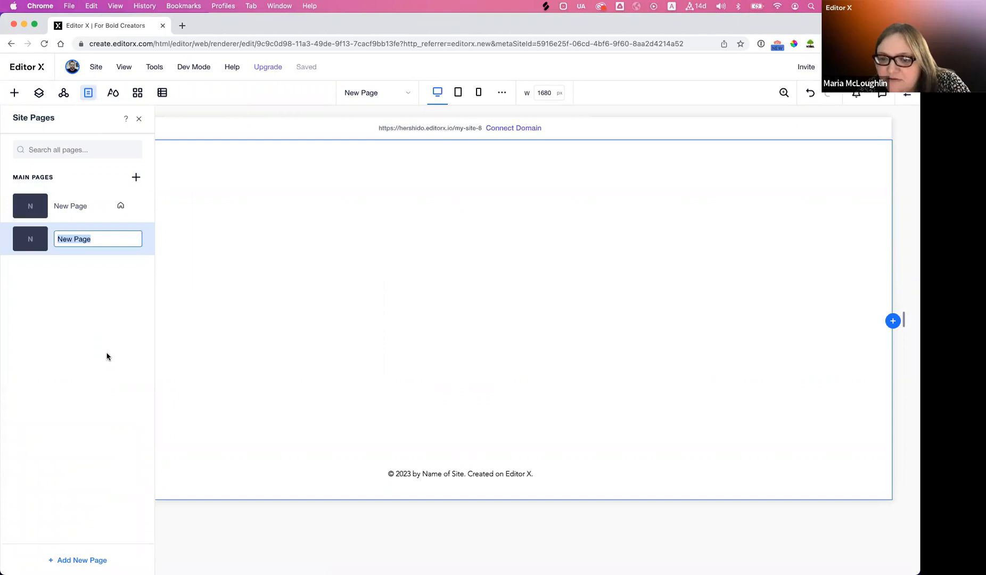
left_click(302, 342)
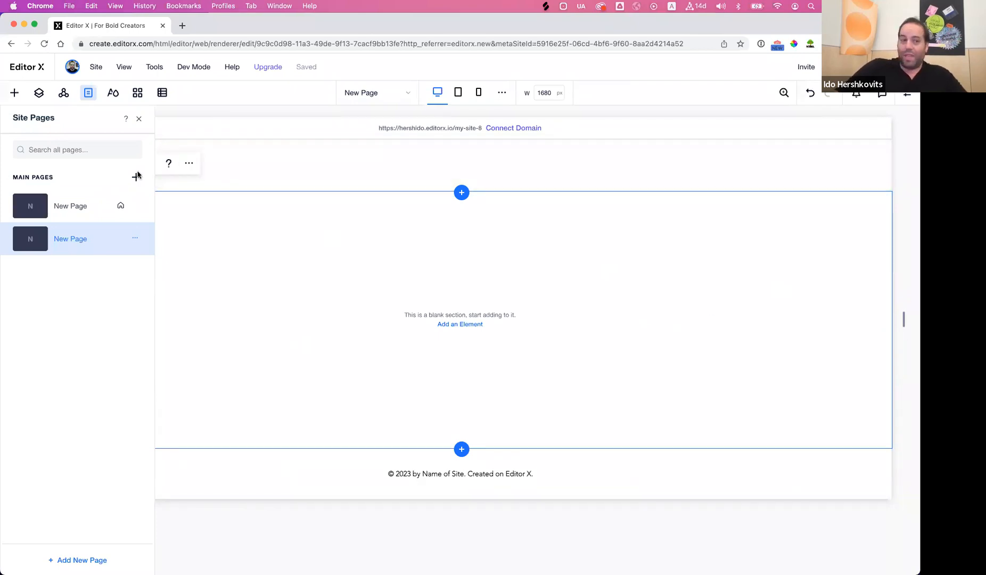
Switch to the home page with the trigger shapes and back to the new blank page.
left_click(43, 217)
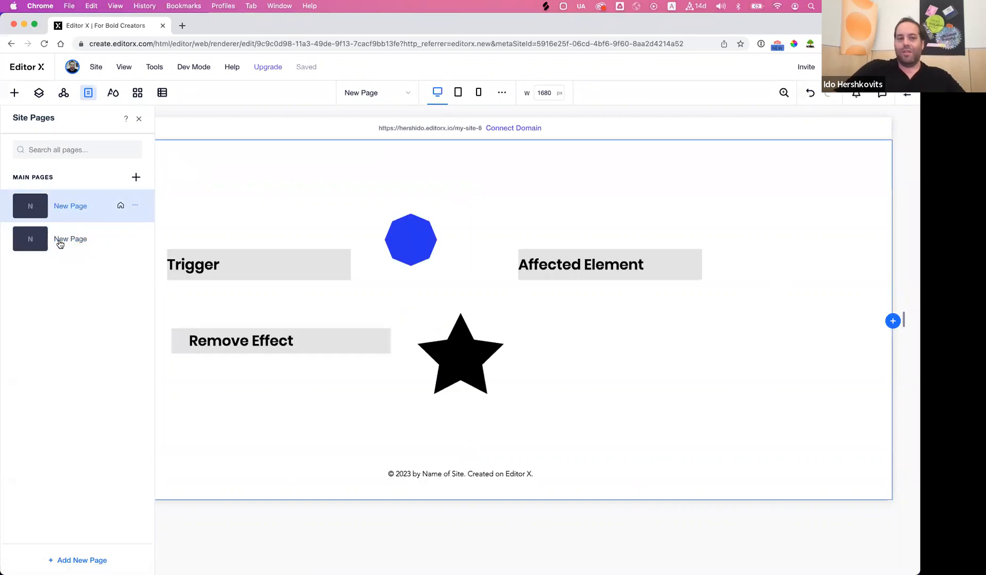
left_click(60, 239)
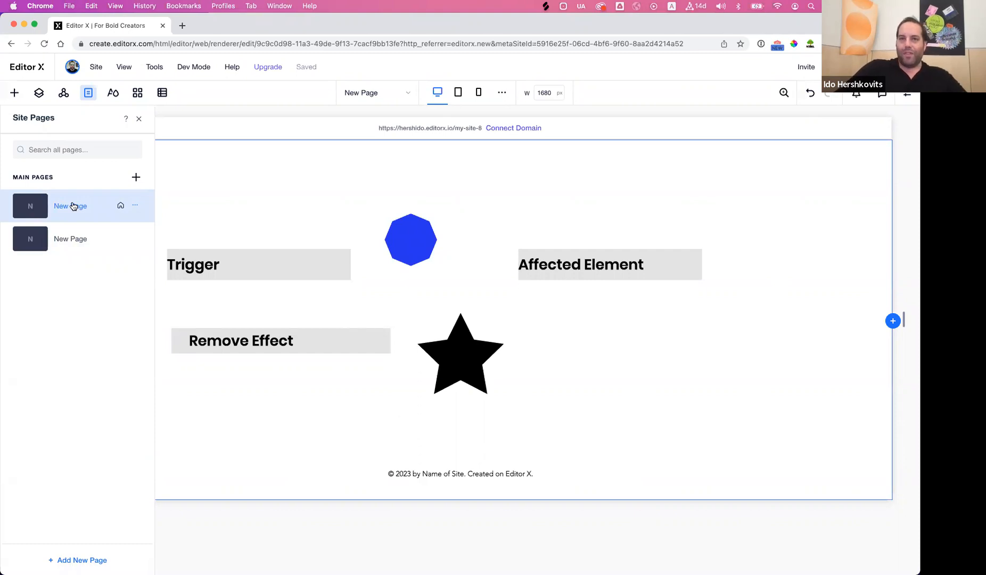
Open the second, blank page and delete the empty header above its blank section.
left_click(38, 243)
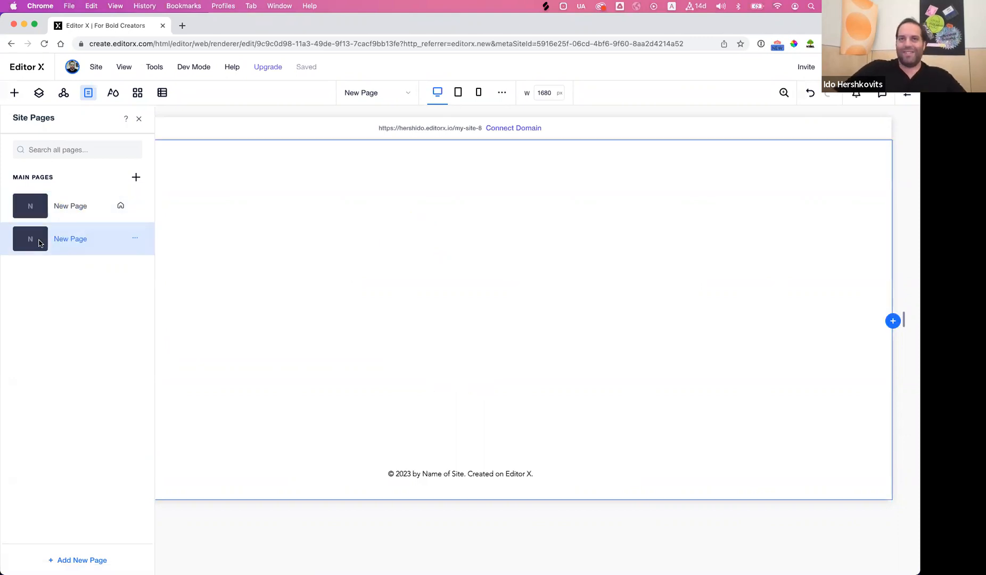
left_click(303, 269)
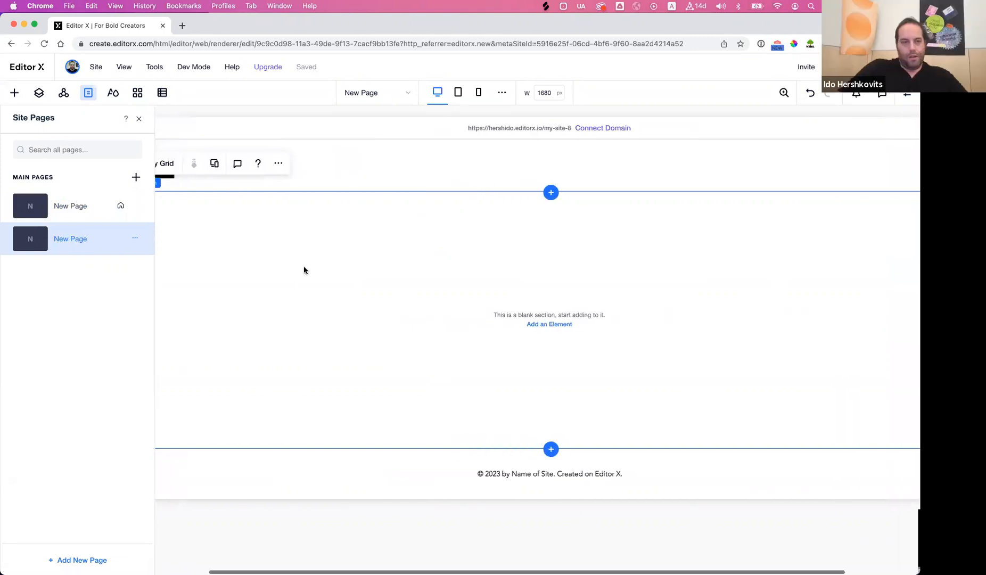
scroll(304, 266, "right", 2)
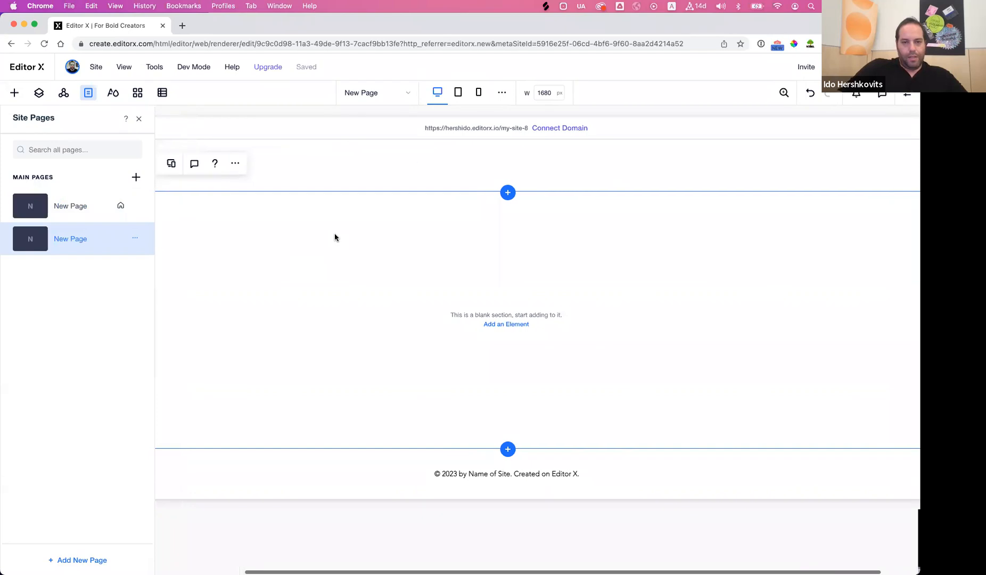
scroll(479, 287, "right", 2)
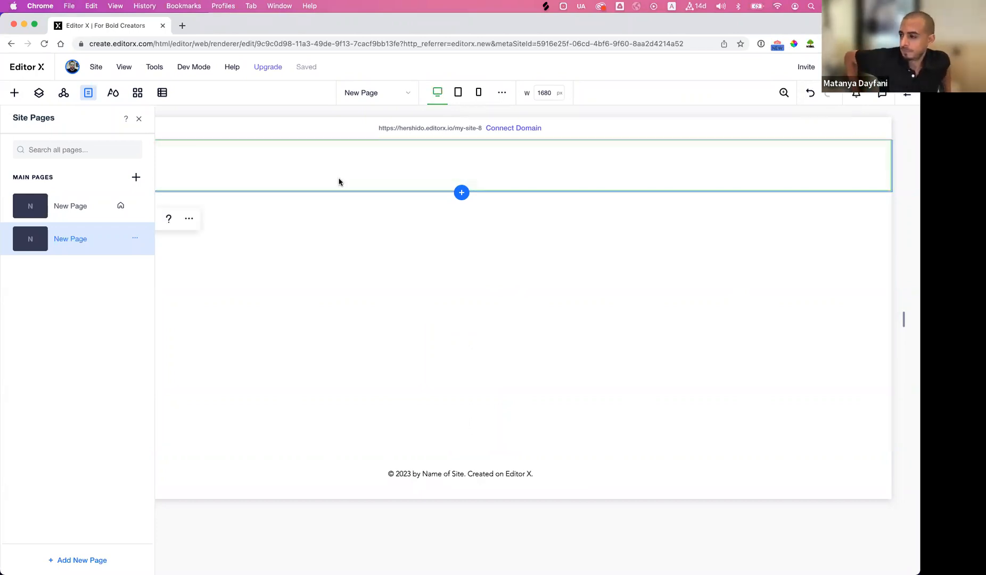
key("Delete")
Set the blank section's height to the calculation (100vh - 50px), and close the section's inspector and the site pages list.
left_click(372, 210)
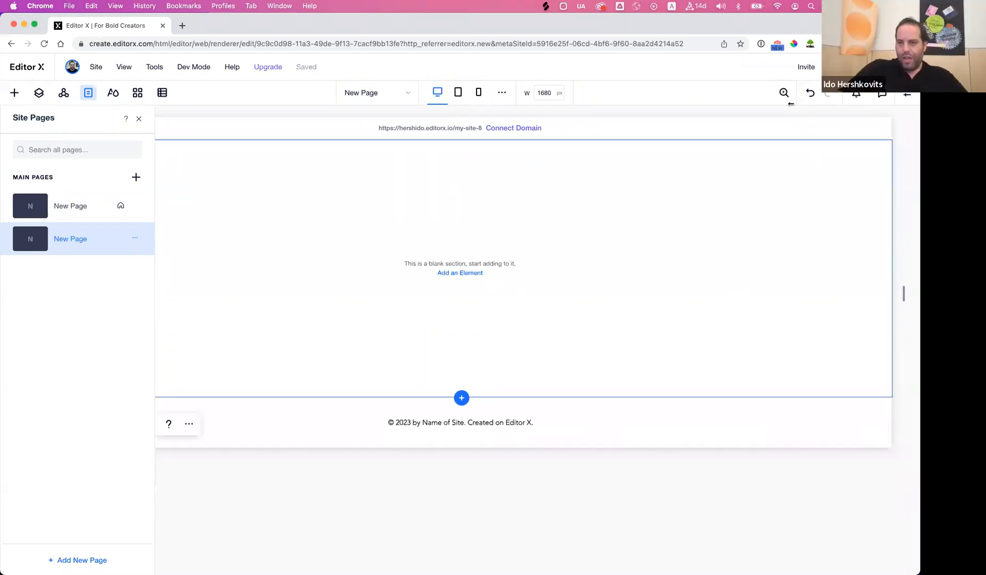
left_click(906, 101)
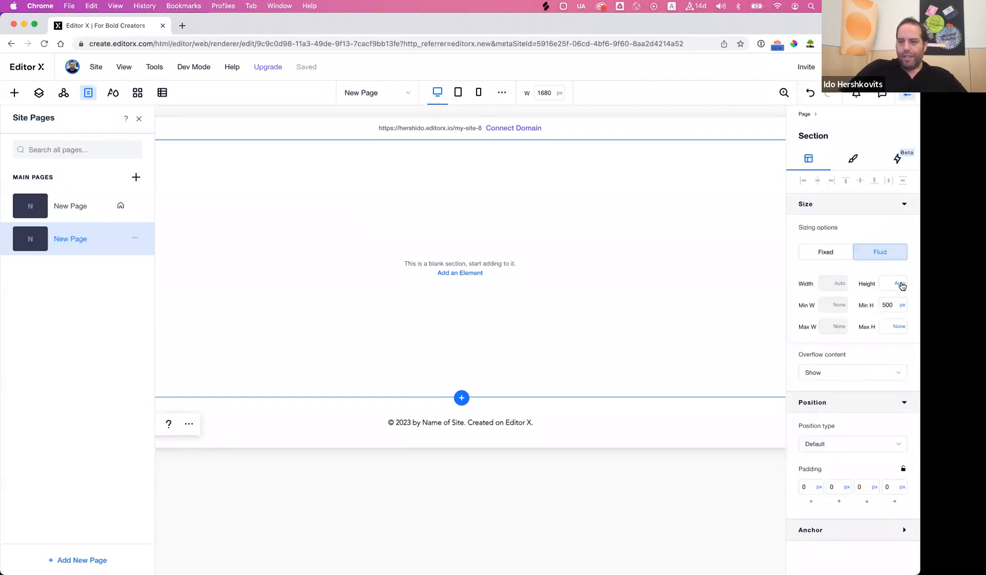
left_click(902, 286)
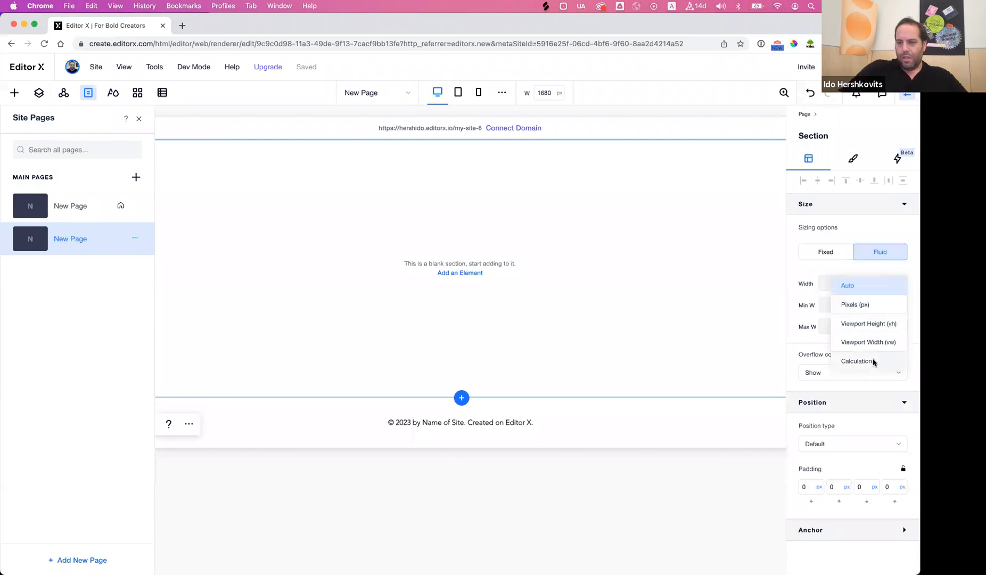
left_click(873, 362)
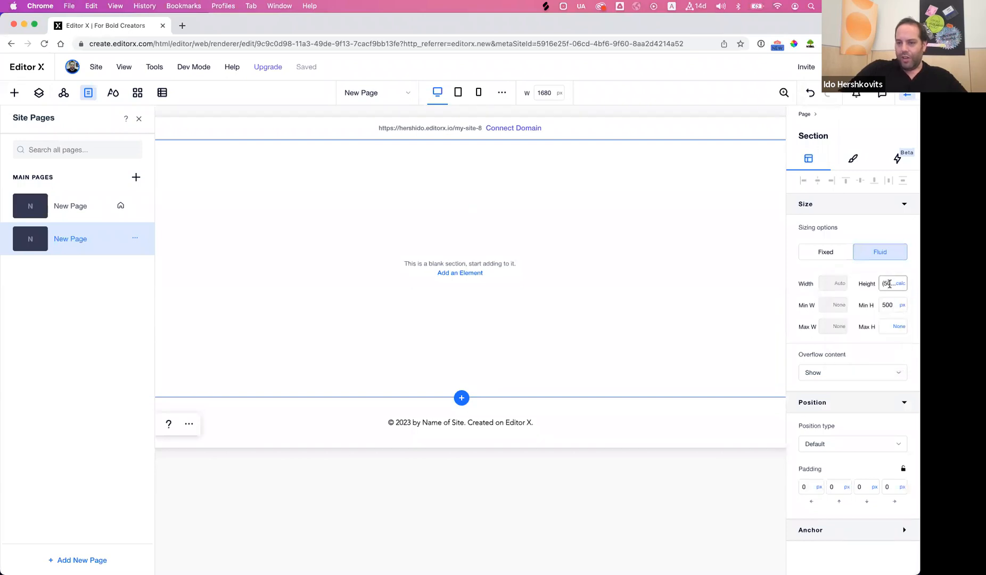
left_click(890, 284)
left_click(818, 281)
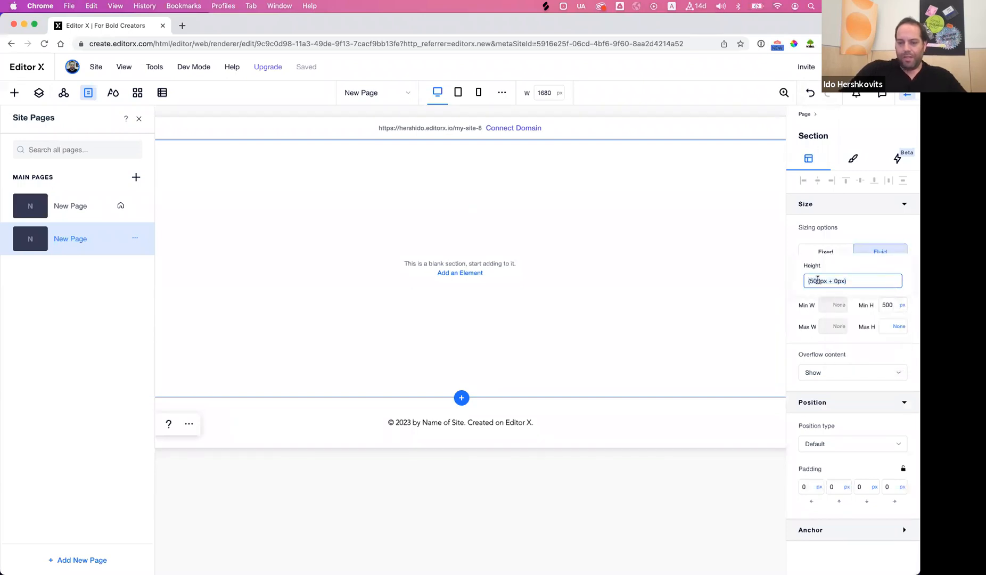
key("BackSpace")
key("BackSpace")
key("BackSpace")
key("BackSpace")
type("00vh")
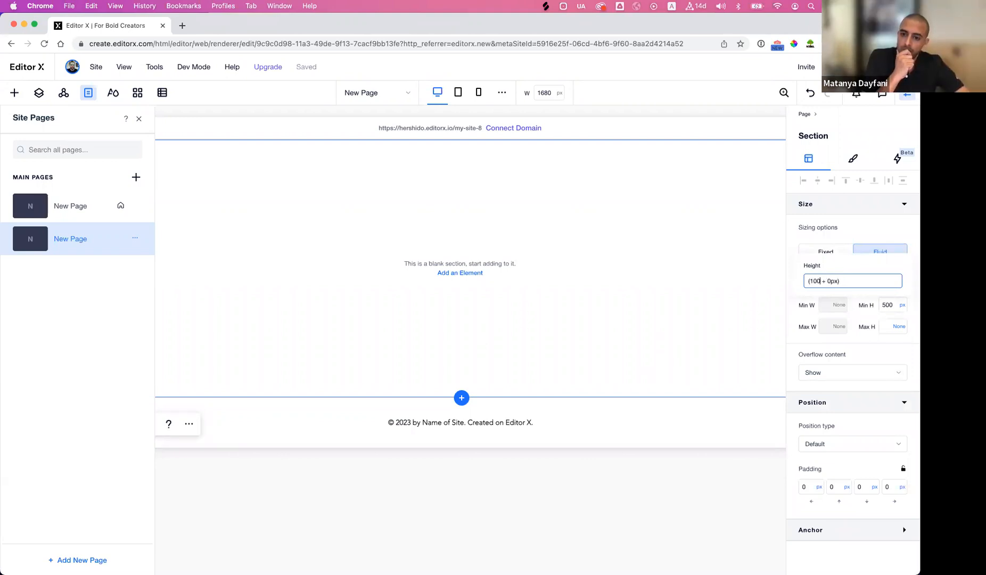
key("BackSpace")
type("- 5")
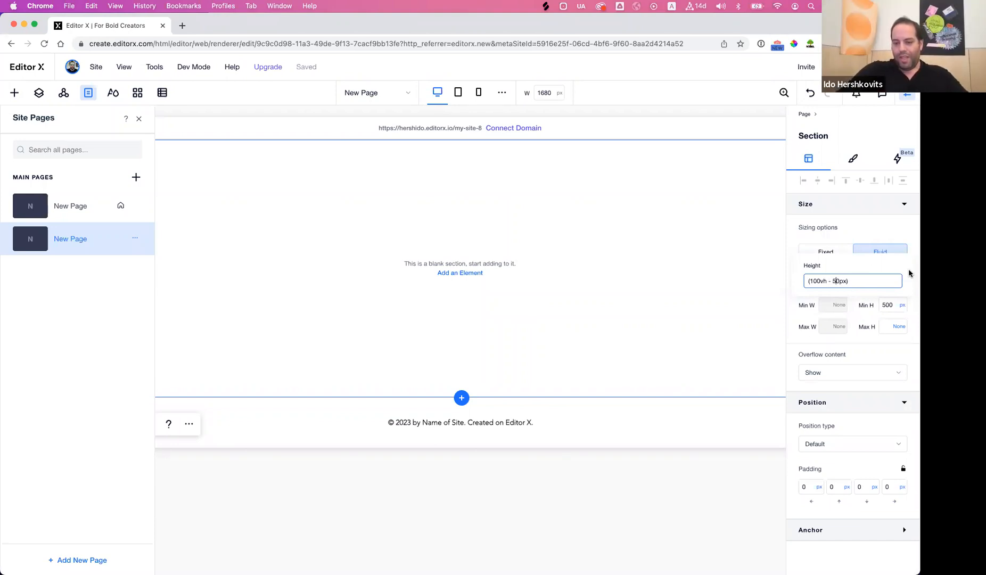
key("Return")
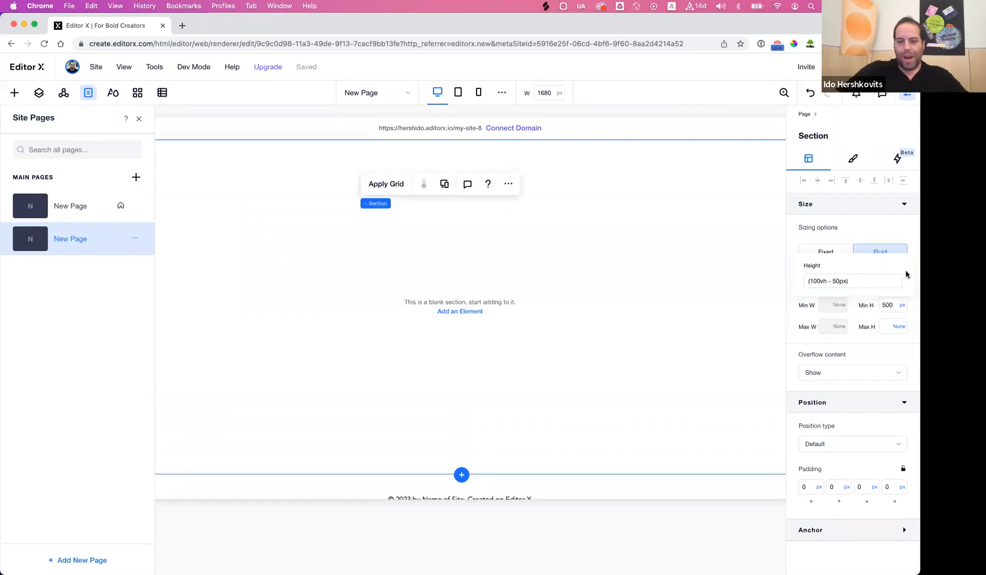
left_click(543, 383)
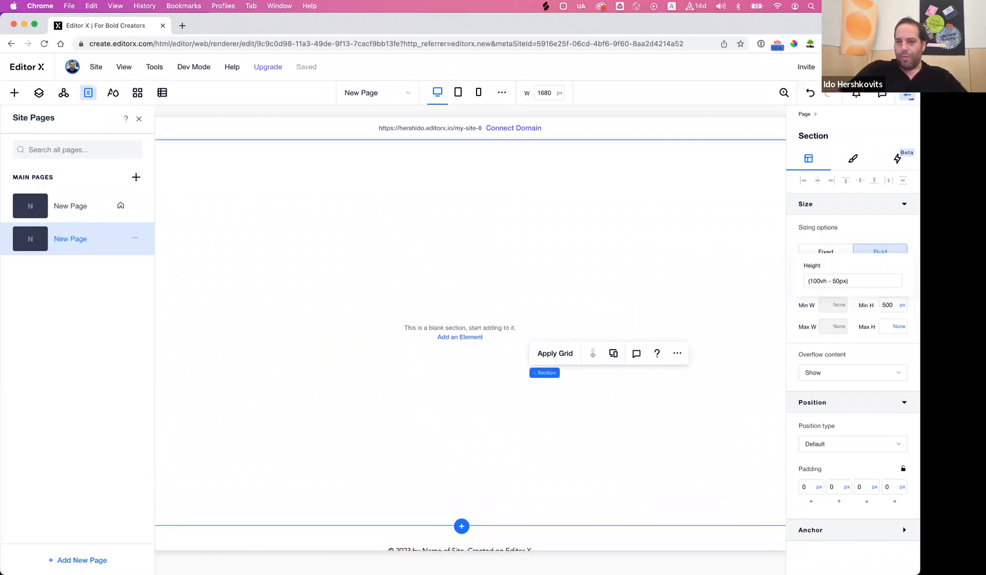
left_click(654, 233)
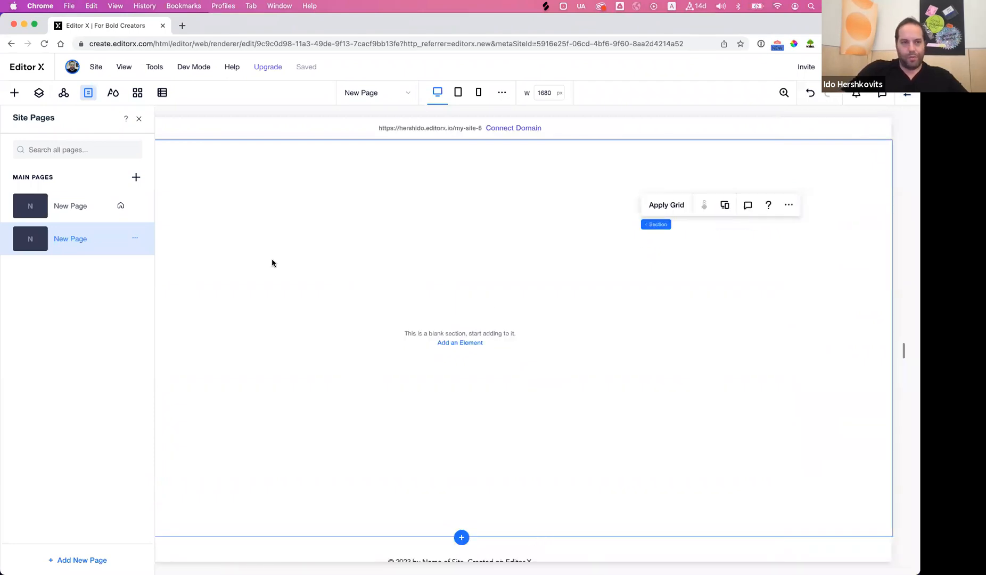
left_click(139, 120)
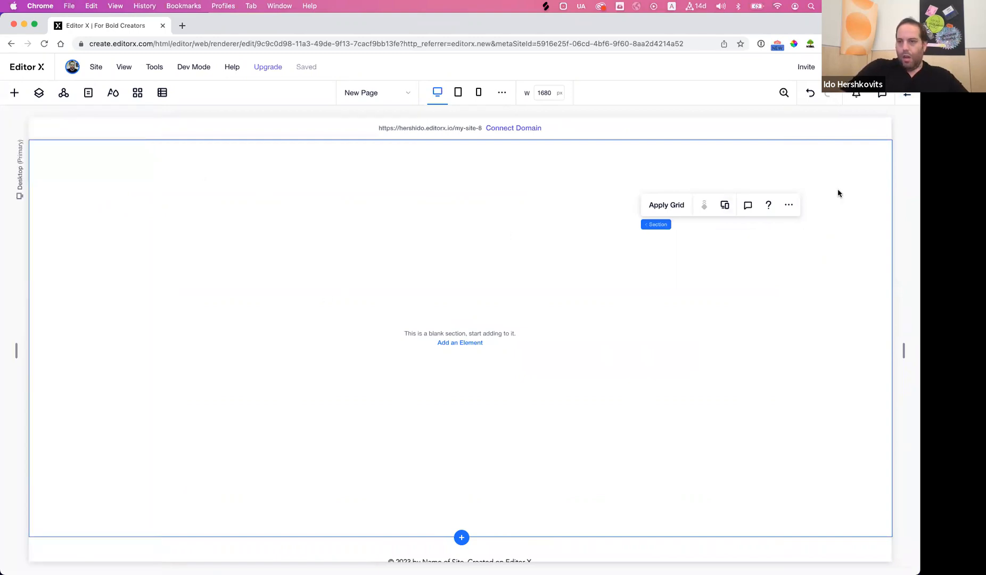
Give the blank section a linear gradient background with its angle set to 0°.
left_click(905, 100)
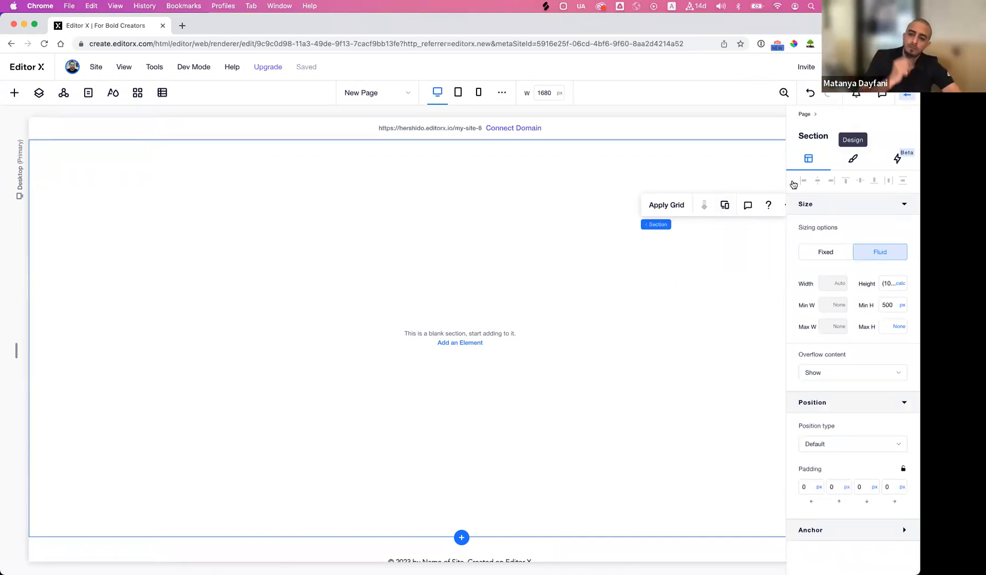
left_click(853, 160)
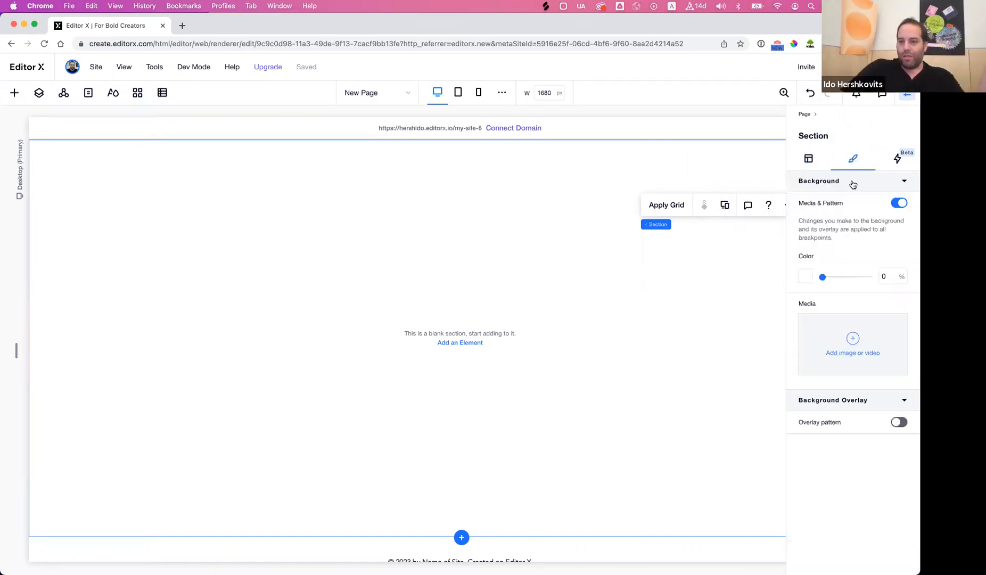
left_click(804, 276)
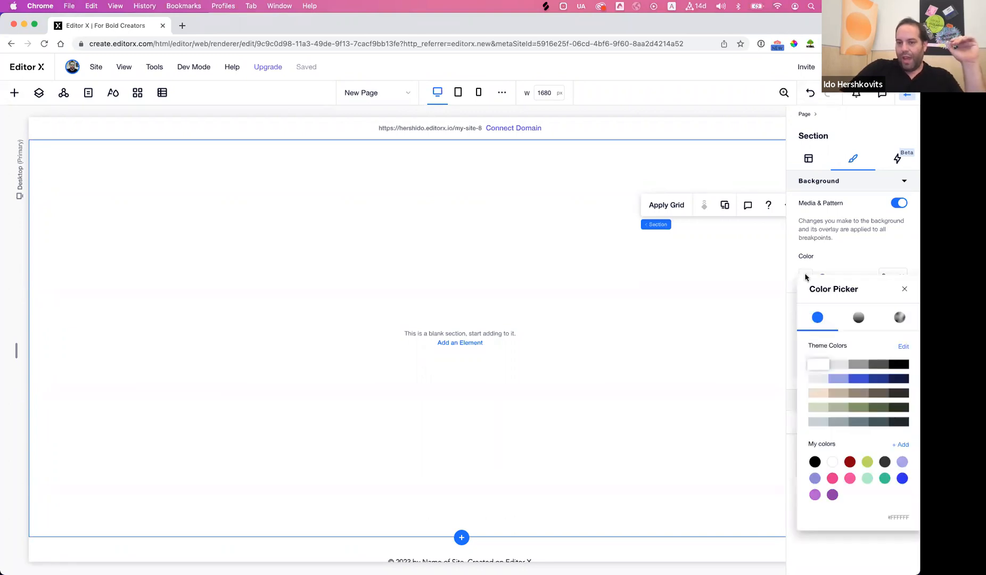
left_click(857, 318)
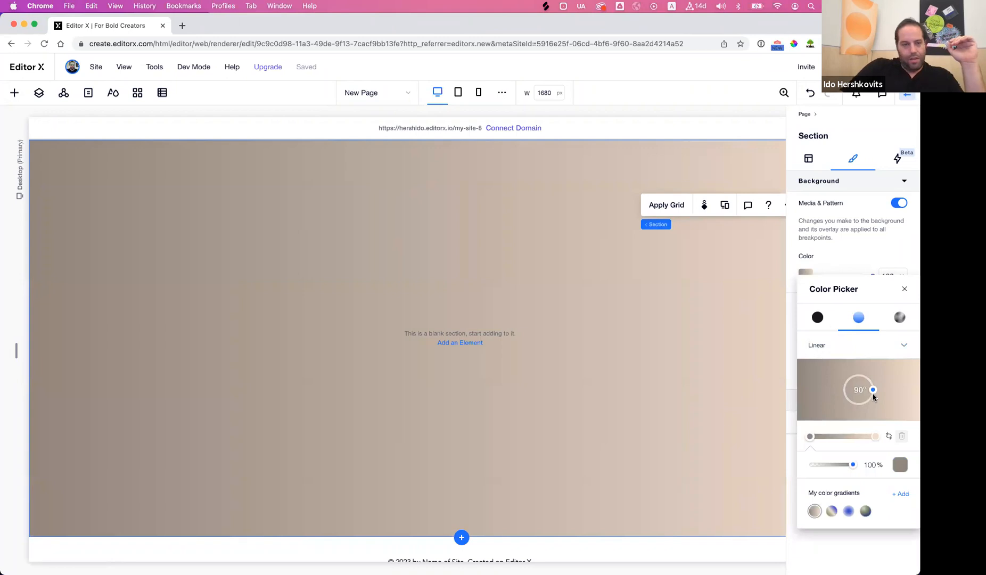
left_click_drag(874, 398, 855, 371)
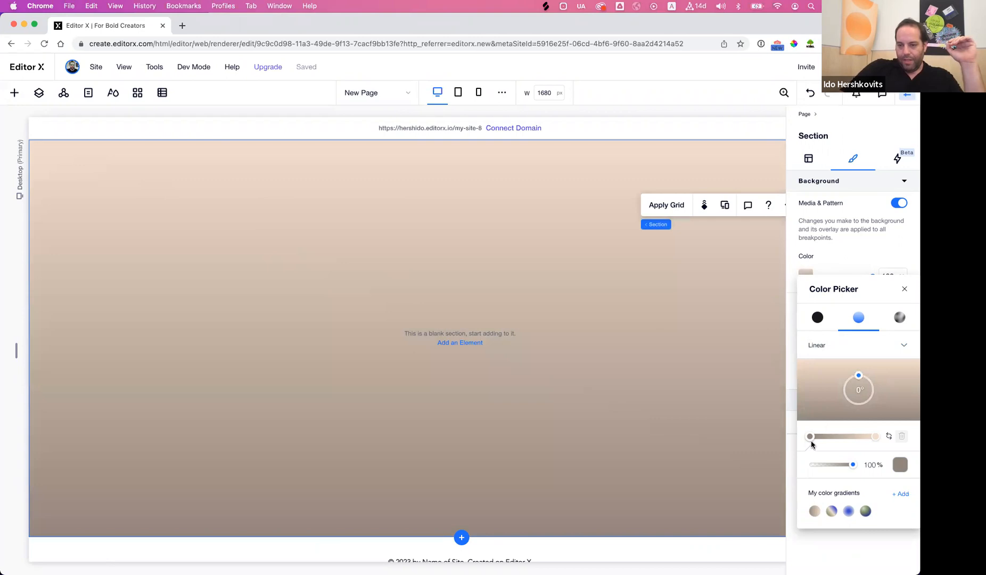
Set the gradient's start color to black (#000000) and its end color to dark grey (#4F4F4F), and close the color picker.
left_click(900, 464)
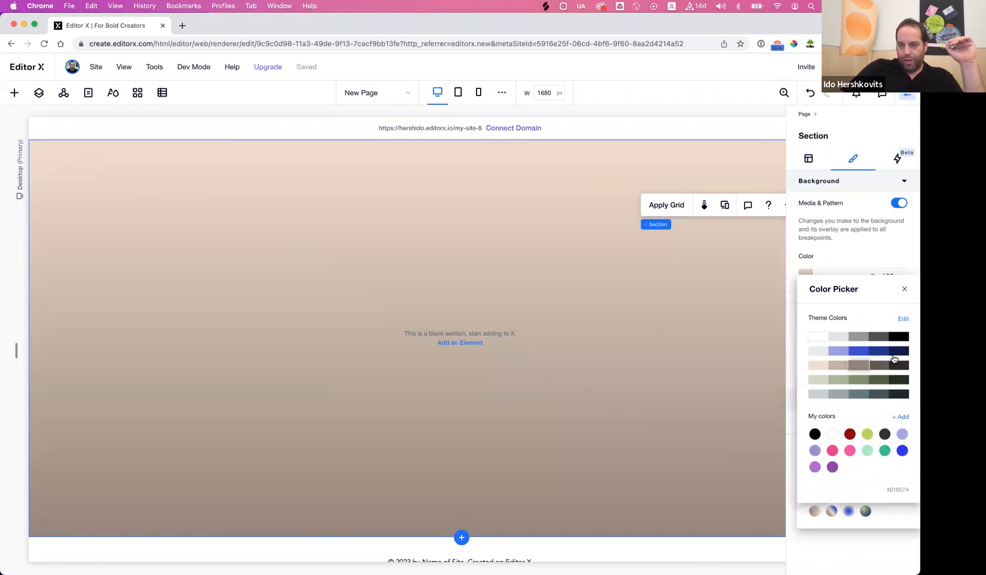
left_click(901, 337)
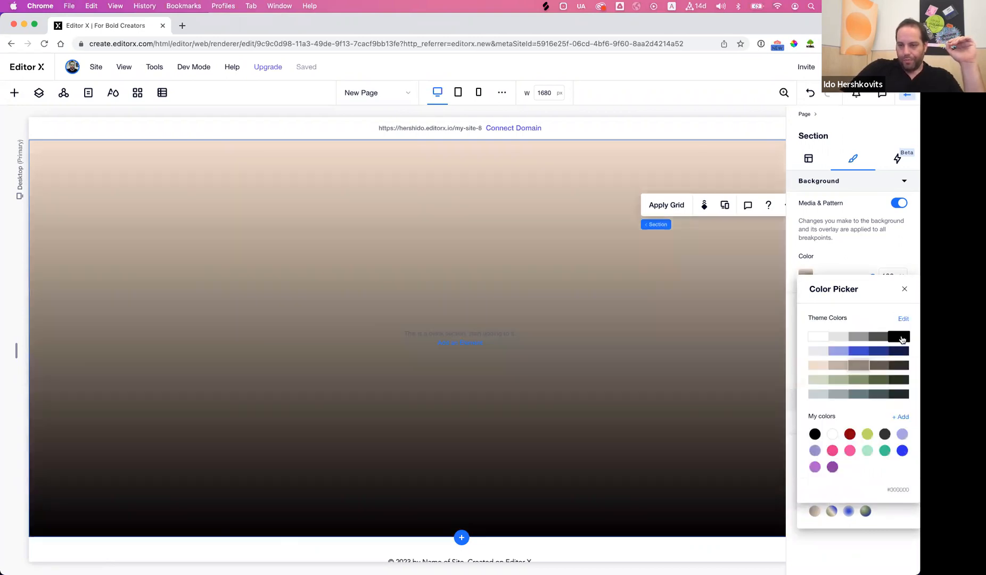
left_click(904, 290)
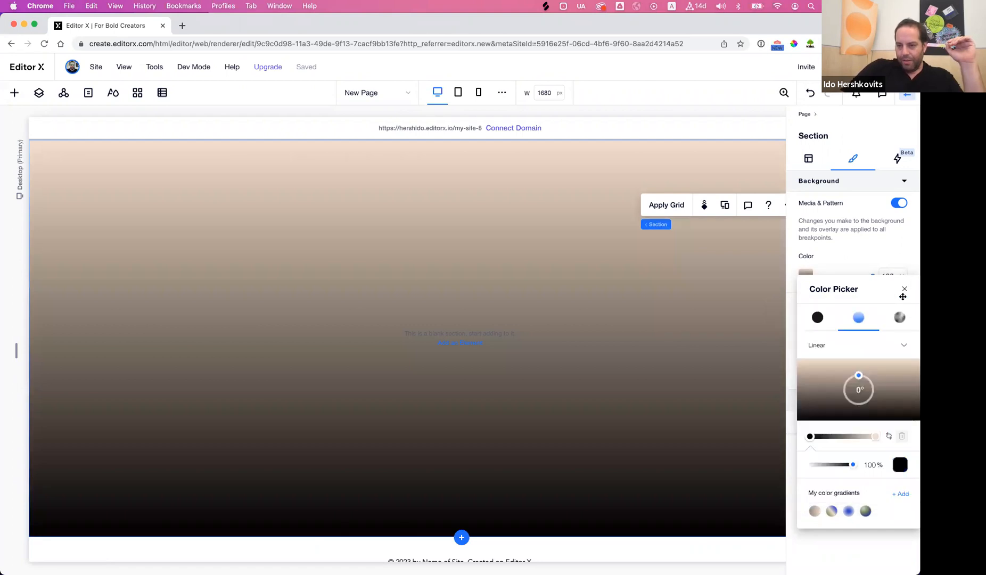
left_click(876, 437)
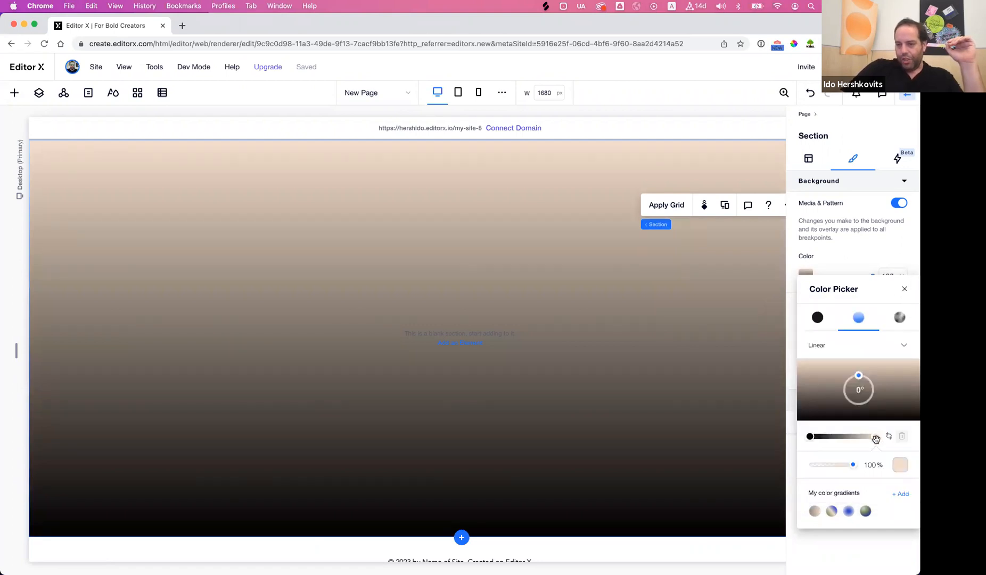
left_click(900, 465)
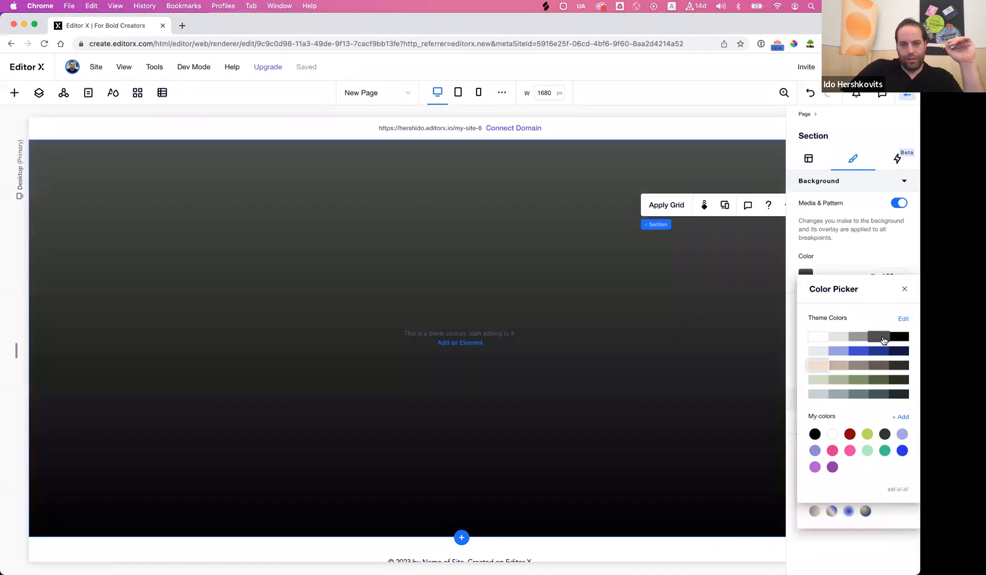
left_click(880, 341)
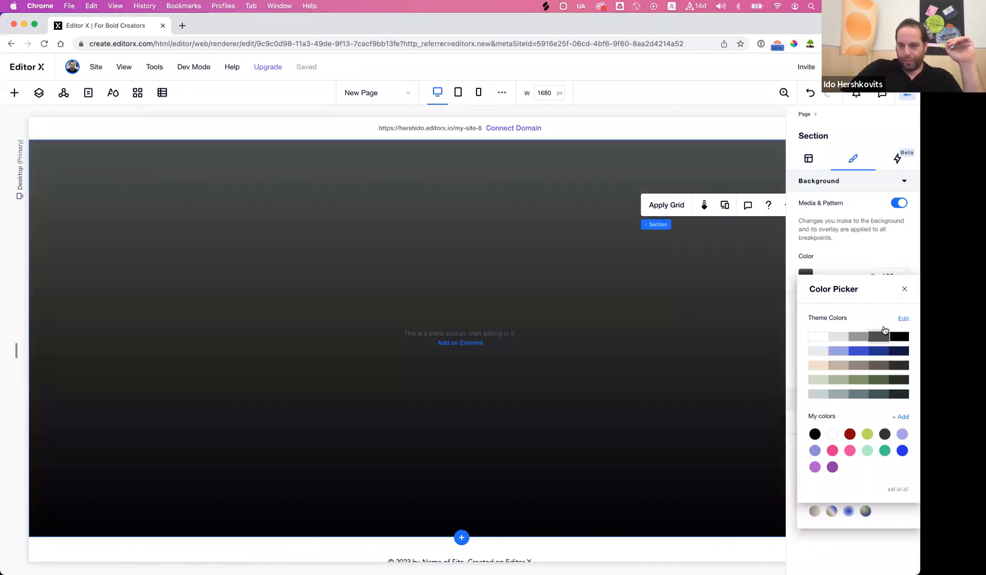
left_click(905, 288)
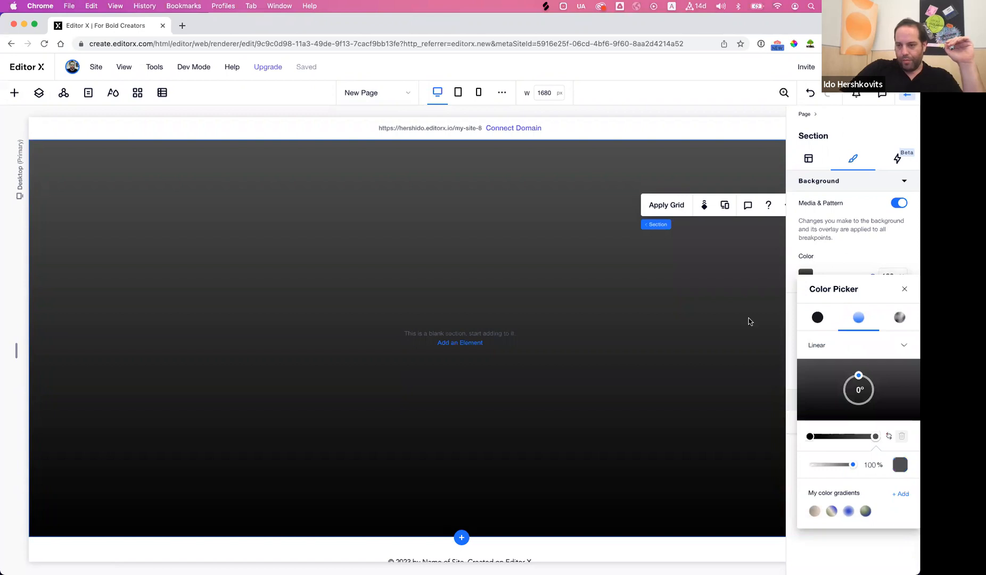
left_click(905, 289)
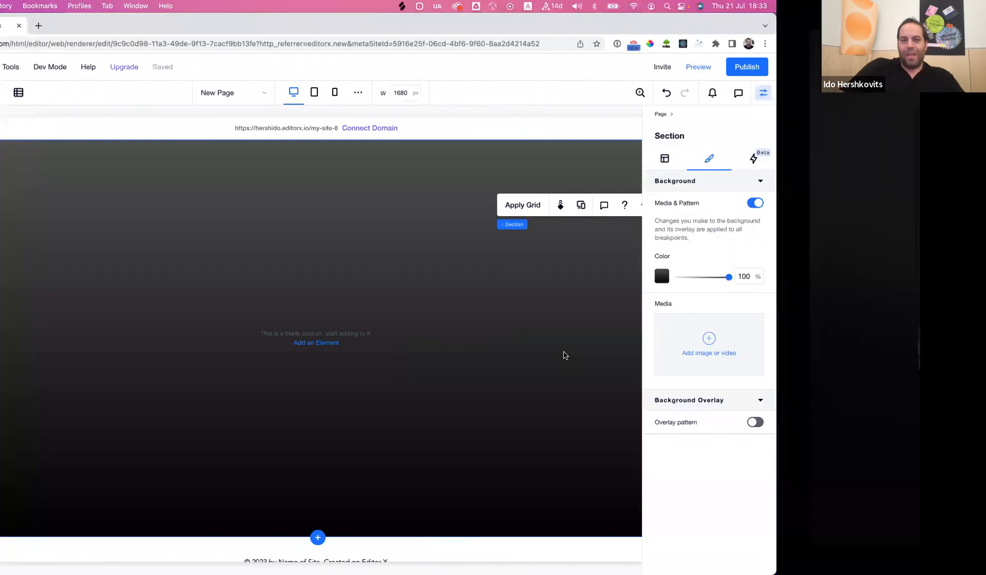
View the full-screen bicycle hotspot example again, return to the editor and close the section's inspector.
key("ctrl+Right")
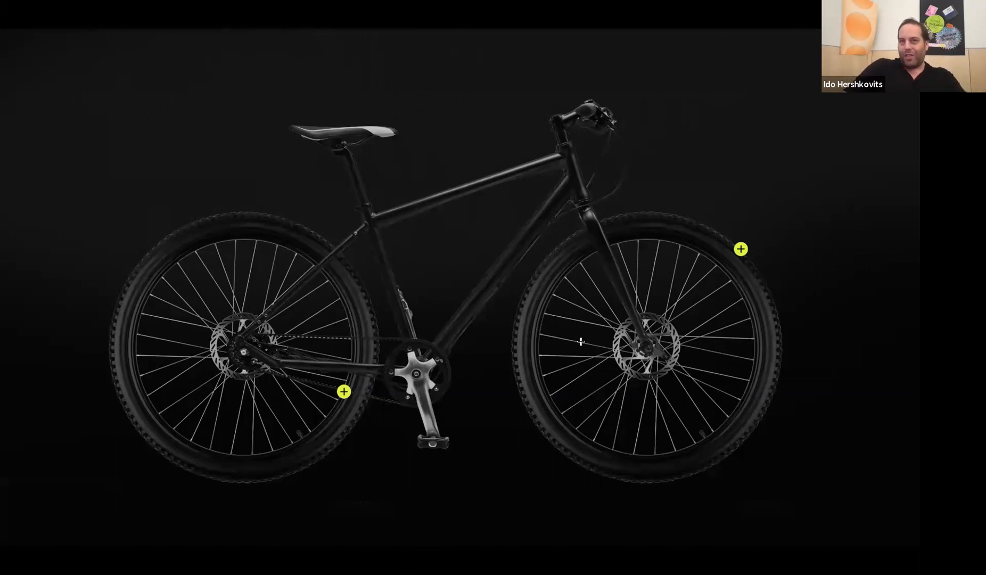
key("ctrl+Left")
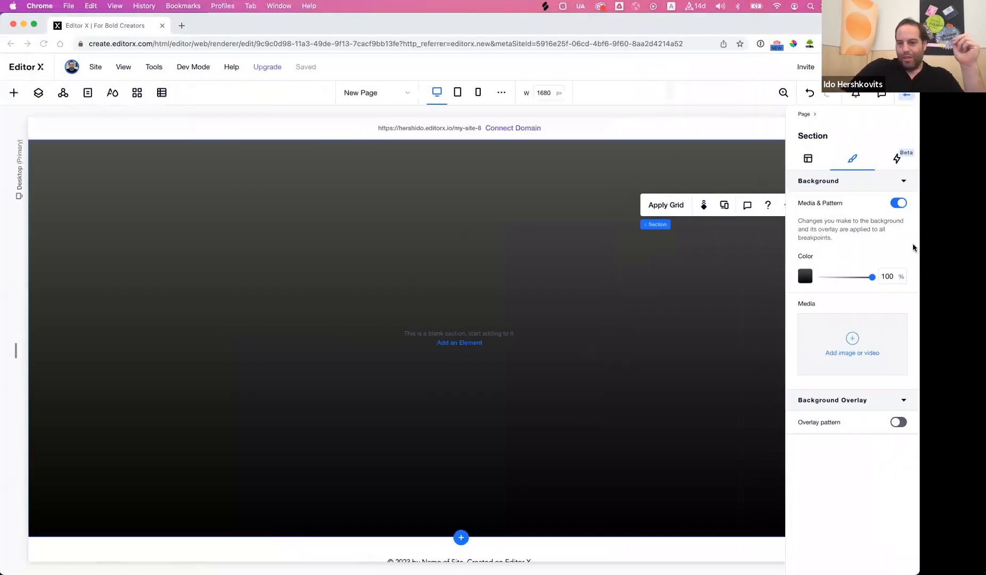
left_click(904, 100)
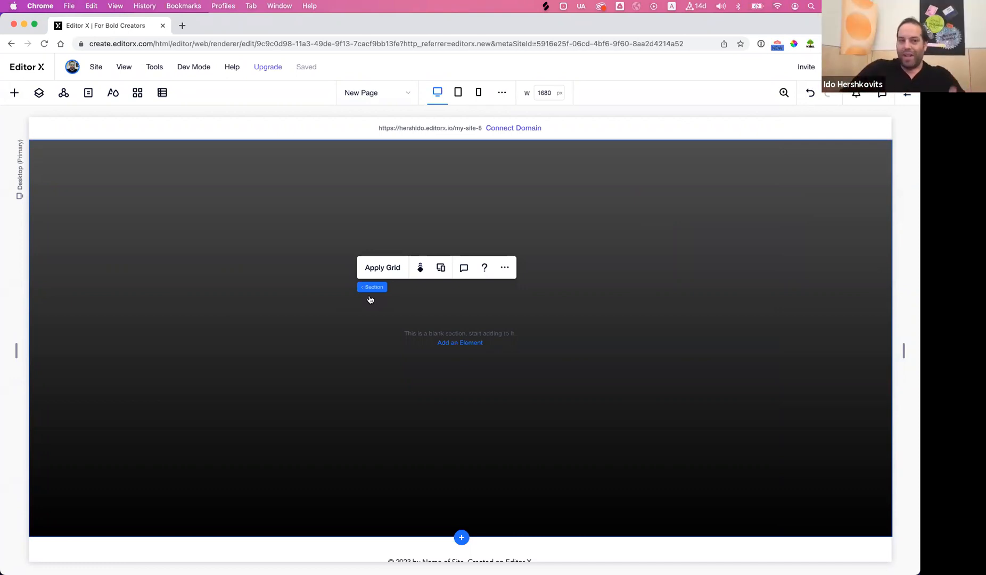
Add the bike.png image from the site's media files to the middle of the gradient section.
left_click(14, 93)
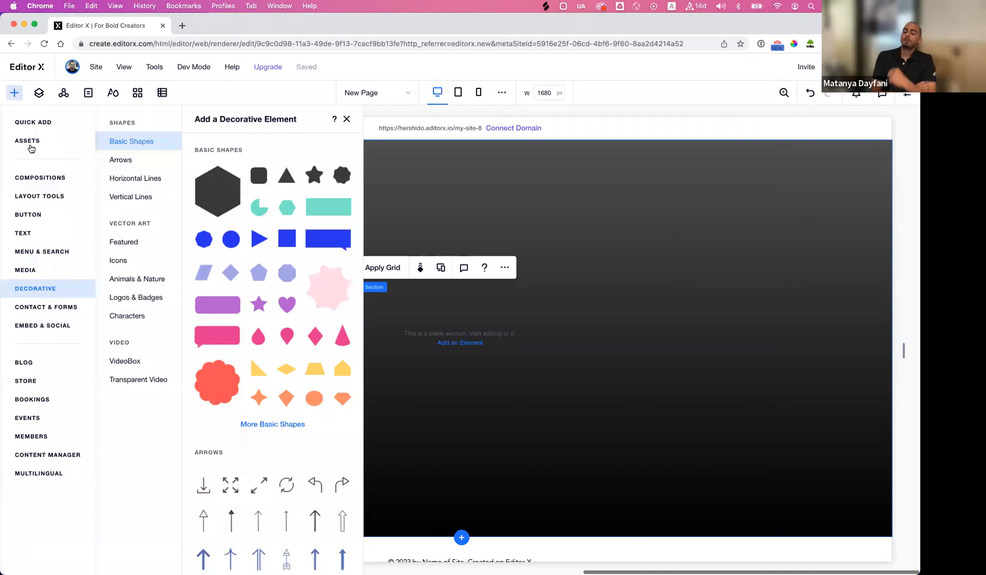
left_click(64, 270)
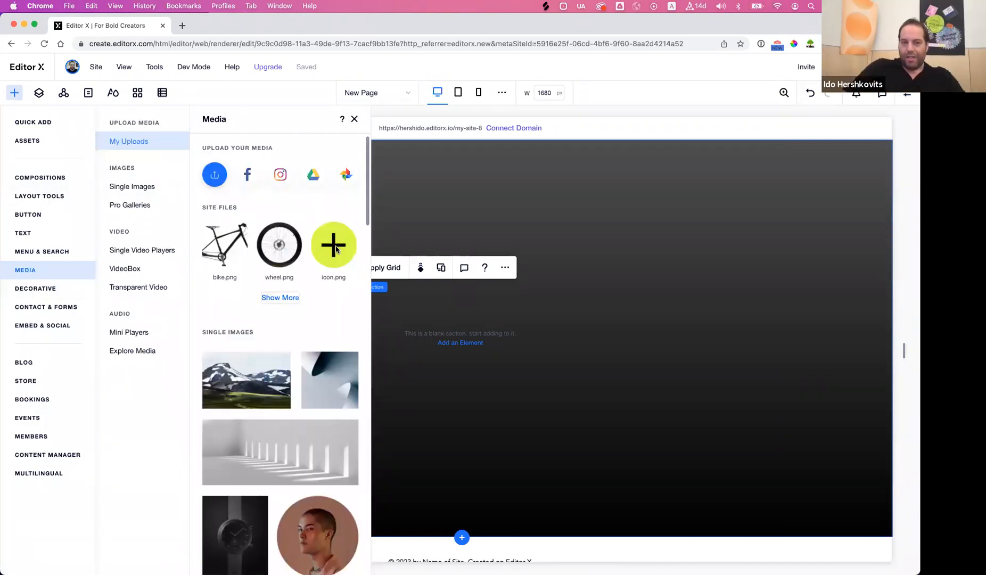
mouse_move(220, 255)
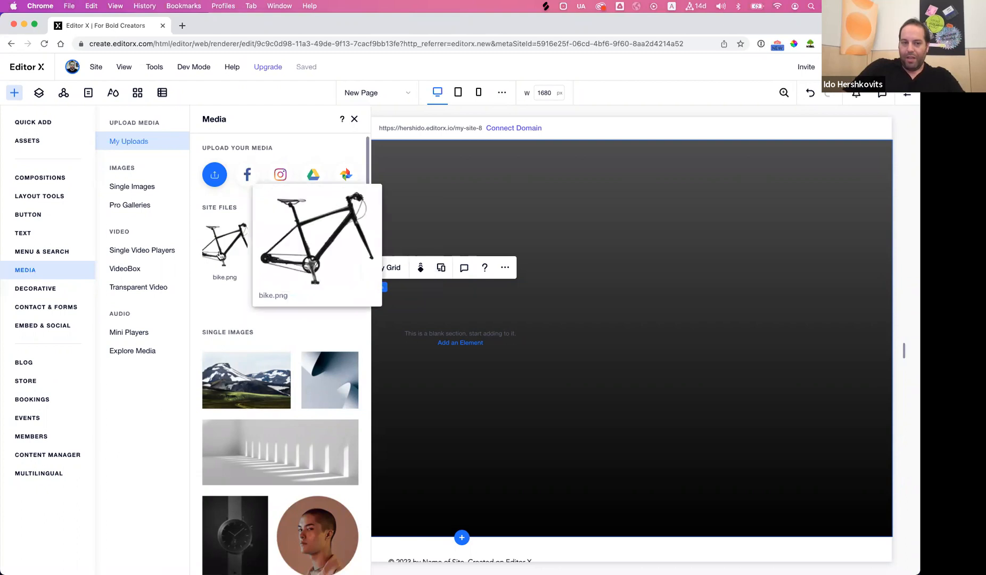
left_click_drag(221, 255, 446, 319)
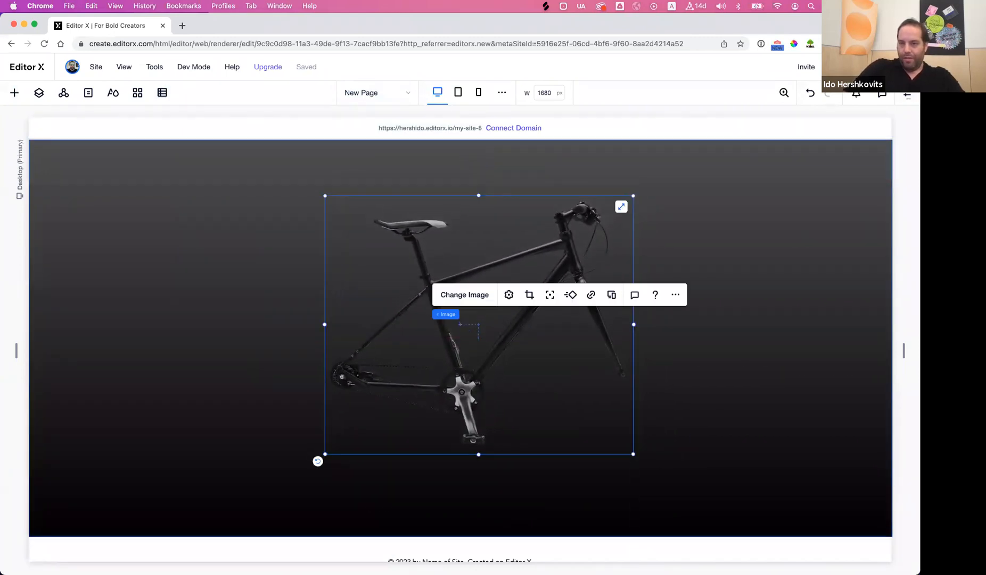
Center the bike image horizontally and vertically in the section and close the inspector.
left_click(803, 158)
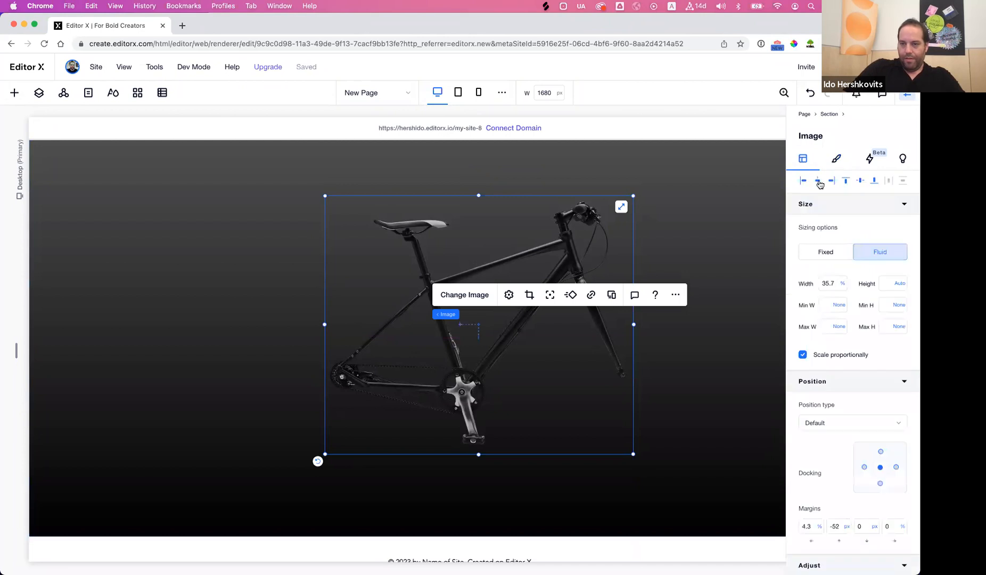
left_click(832, 181)
left_click(860, 181)
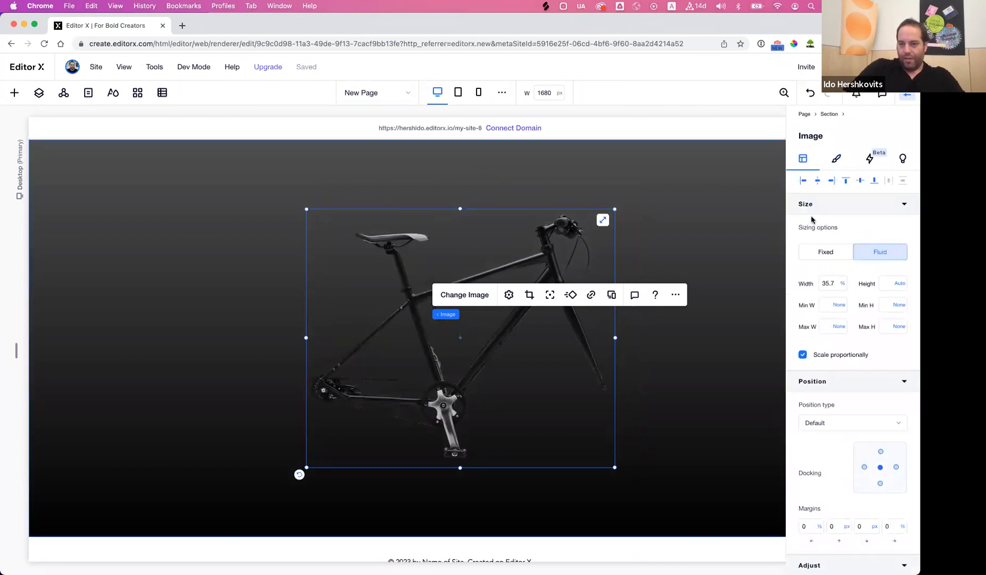
left_click(906, 97)
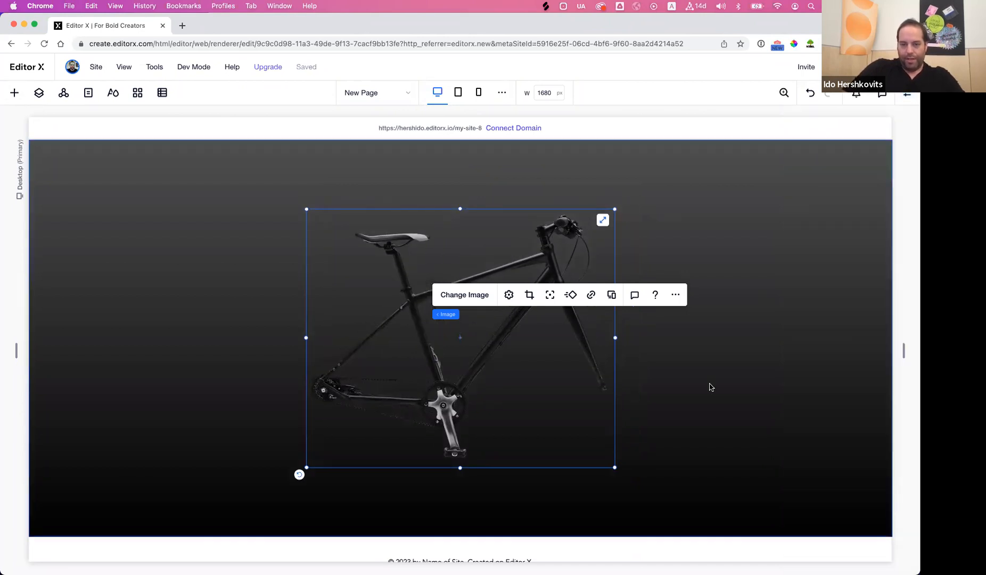
left_click(710, 386)
Set the bike image's width to 40% and close the inspector.
left_click(377, 371)
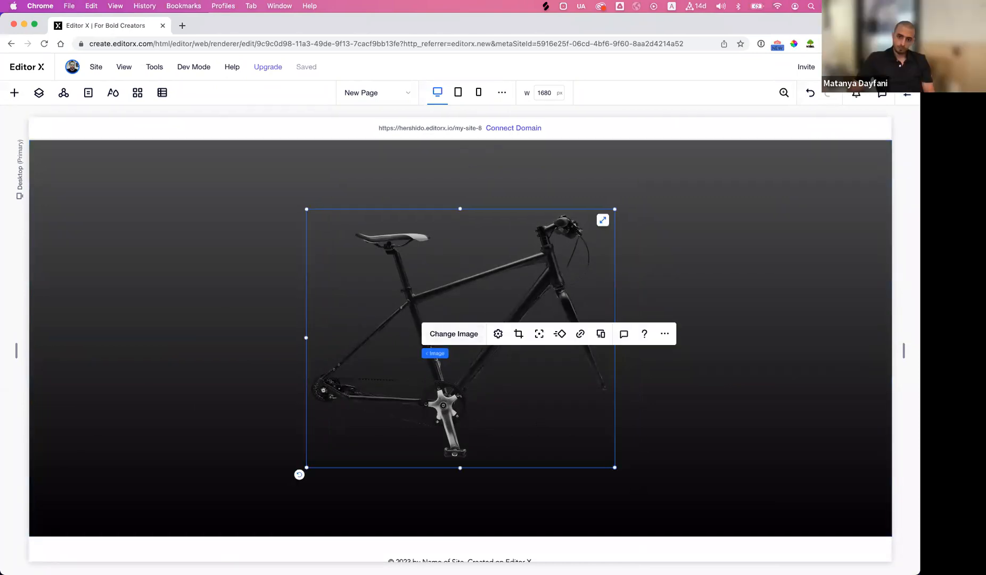
left_click(907, 97)
left_click(828, 285)
type("40")
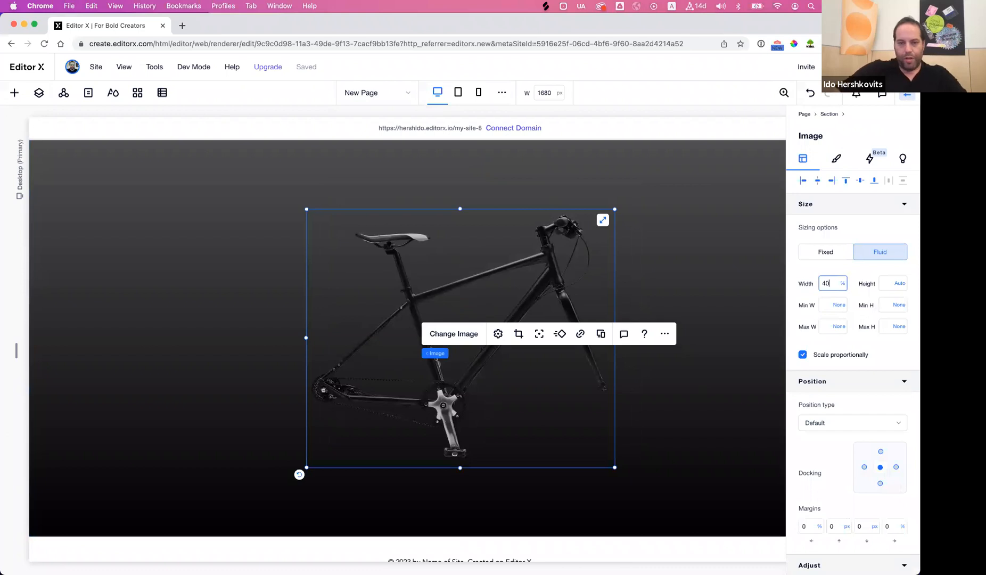
key("Return")
left_click(706, 423)
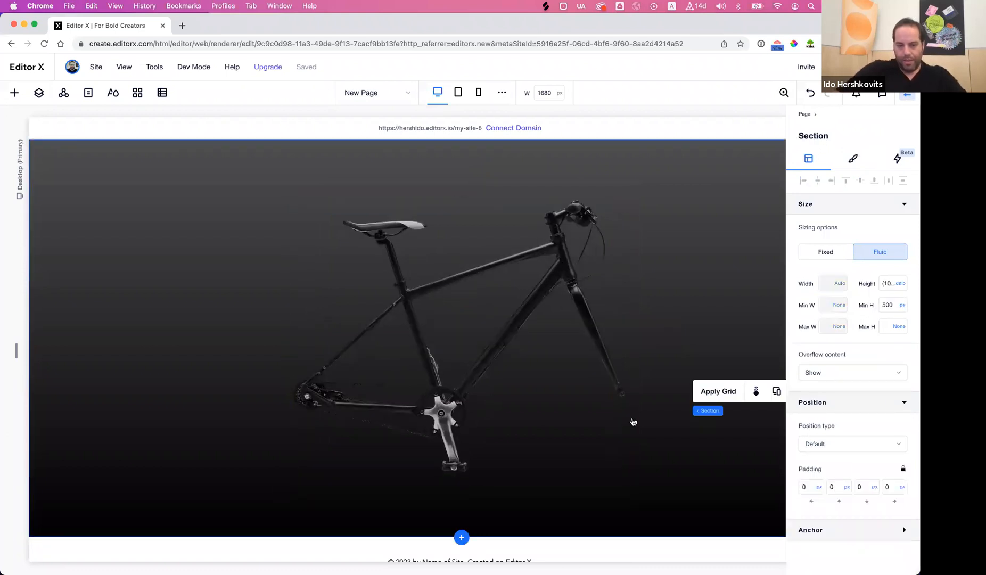
left_click(907, 95)
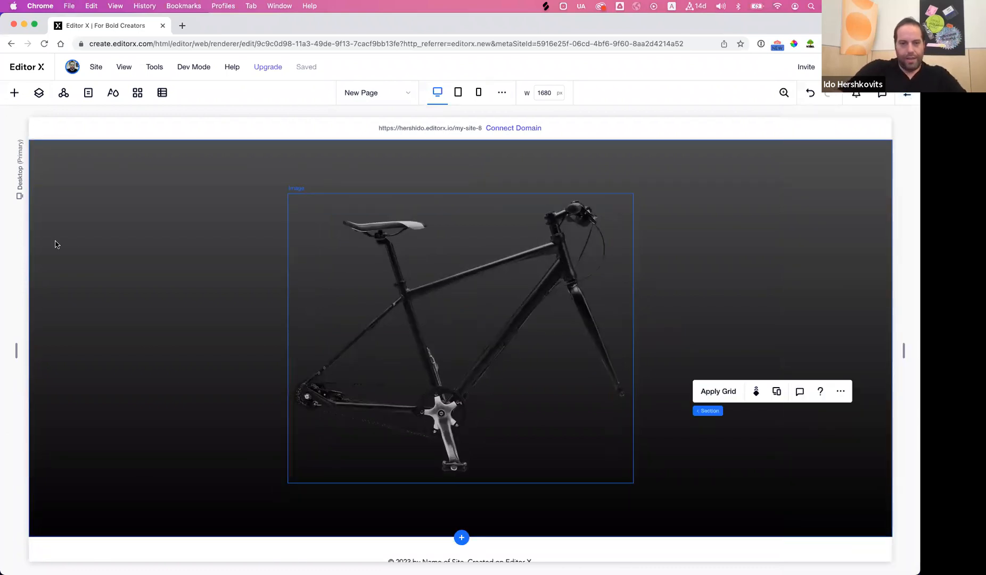
Fit the bike with two scaled-down copies of the wheel image from the site's media files, at the rear hub and the front fork.
left_click(12, 95)
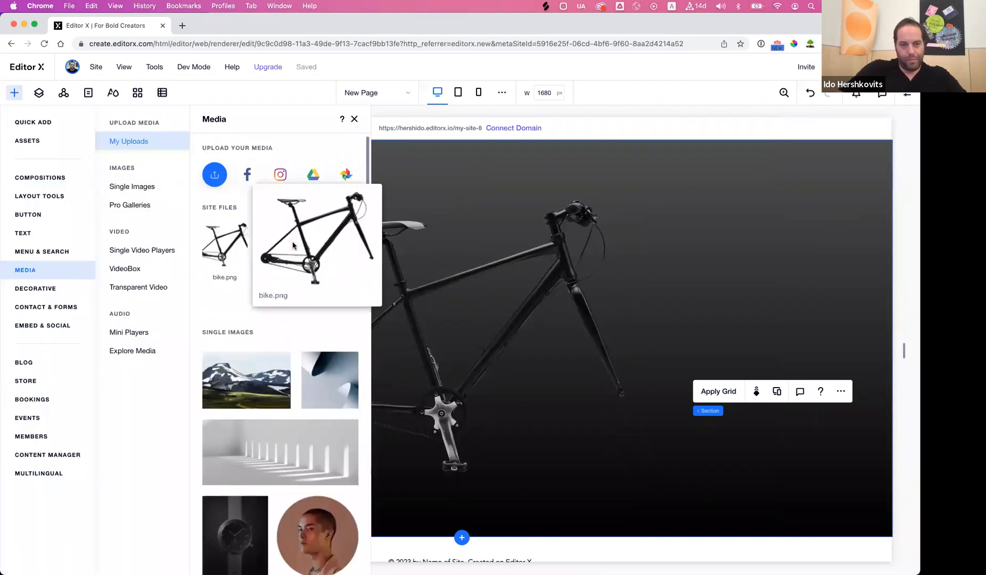
mouse_move(306, 249)
left_click_drag(305, 249, 687, 340)
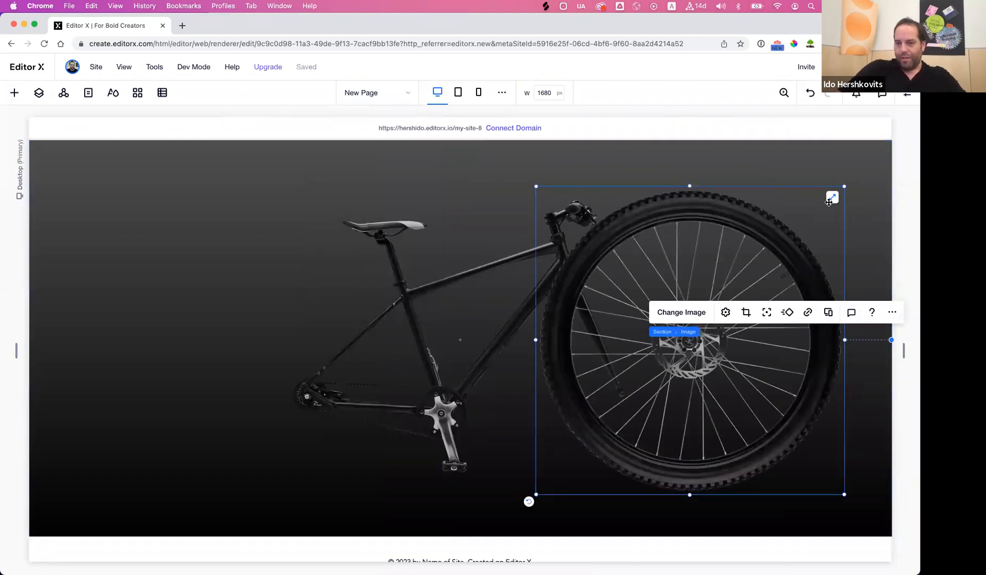
left_click_drag(845, 186, 702, 301)
left_click_drag(628, 346, 326, 370)
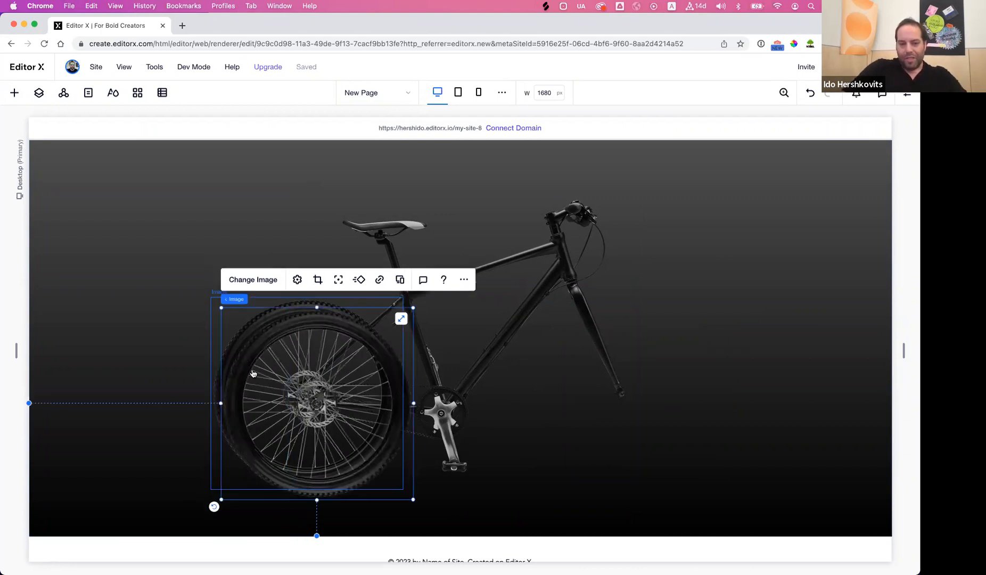
left_click_drag(402, 387, 591, 378)
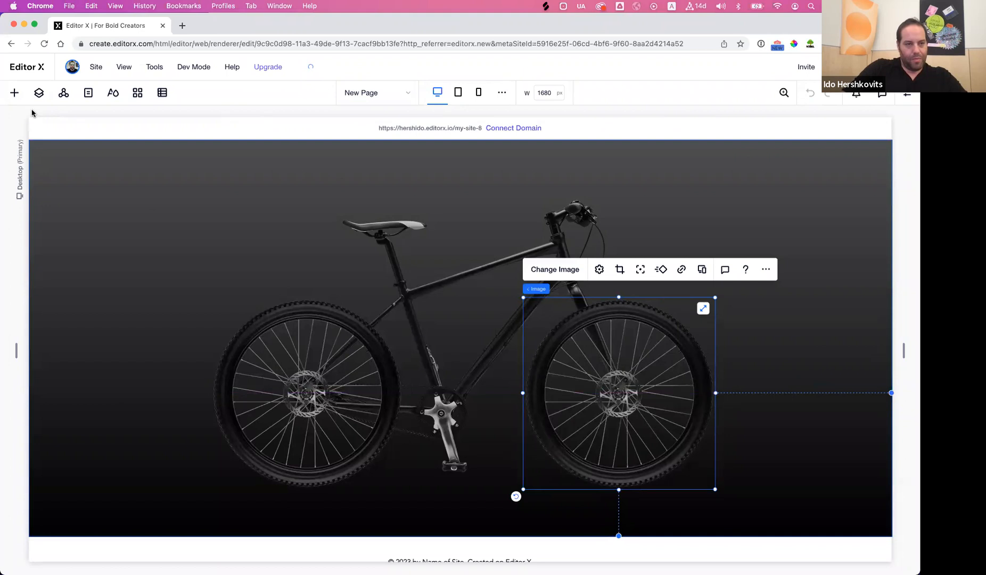
Reorder the section's layers so the bike frame image sits in front of both wheel images.
left_click(39, 93)
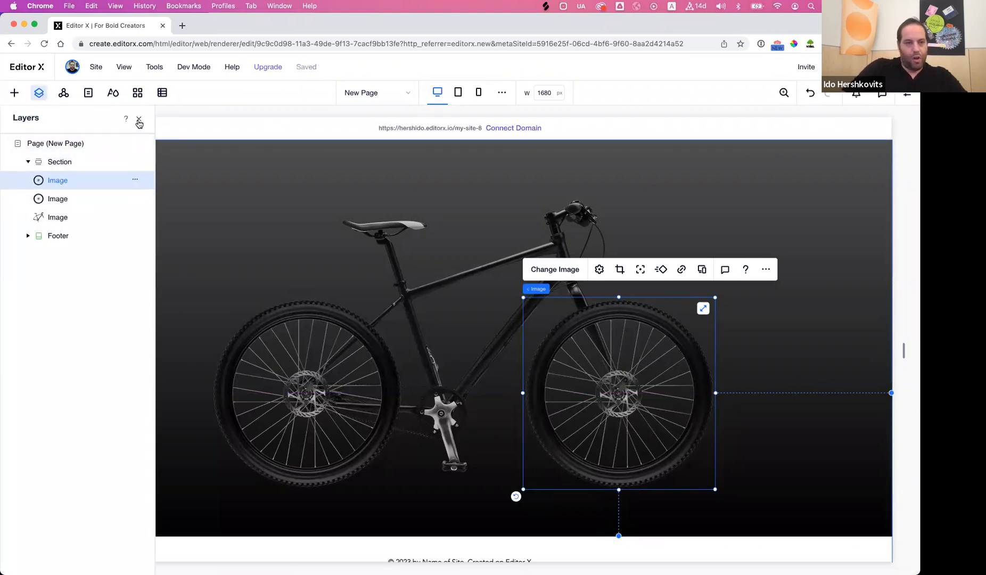
left_click(138, 119)
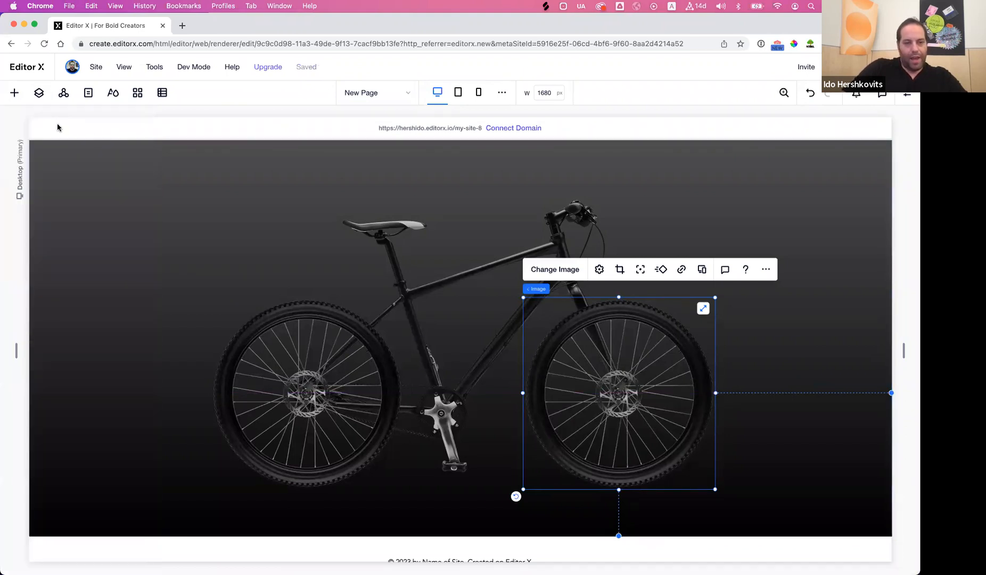
left_click(40, 94)
left_click(40, 94)
left_click_drag(50, 203, 52, 228)
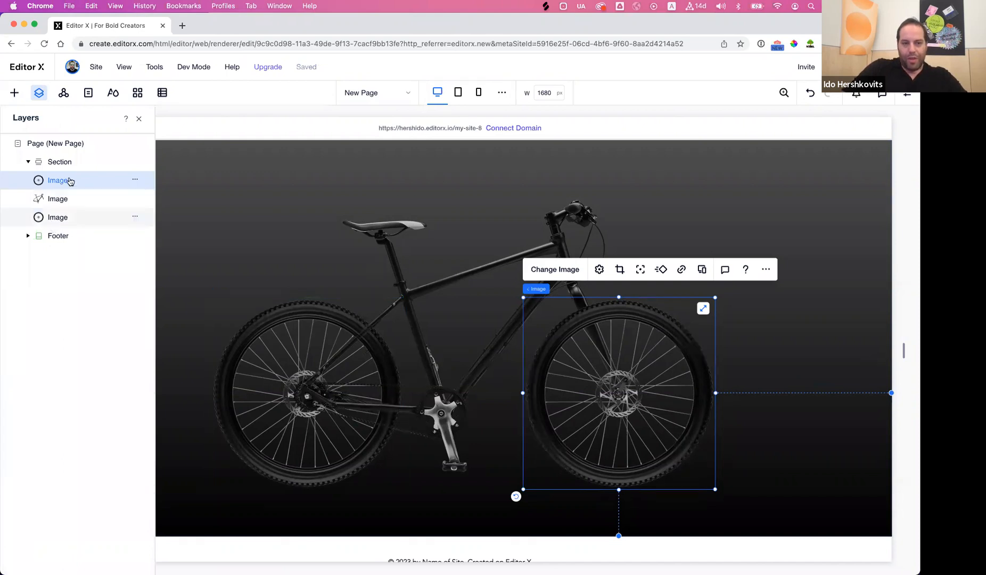
left_click_drag(70, 180, 69, 209)
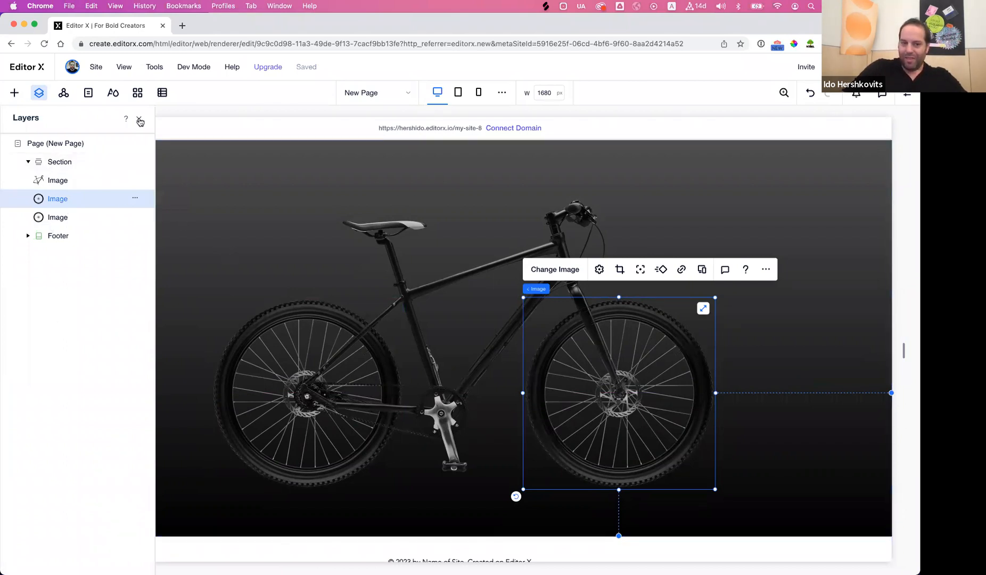
left_click(139, 119)
left_click(695, 244)
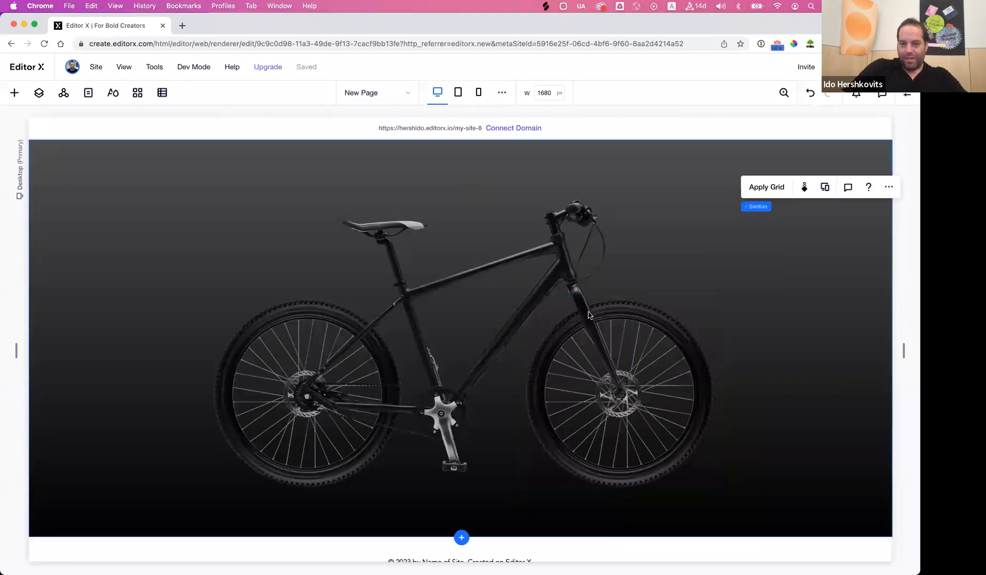
Add the yellow plus icon image from the site's media files near the bike's rear wheel.
left_click(642, 400)
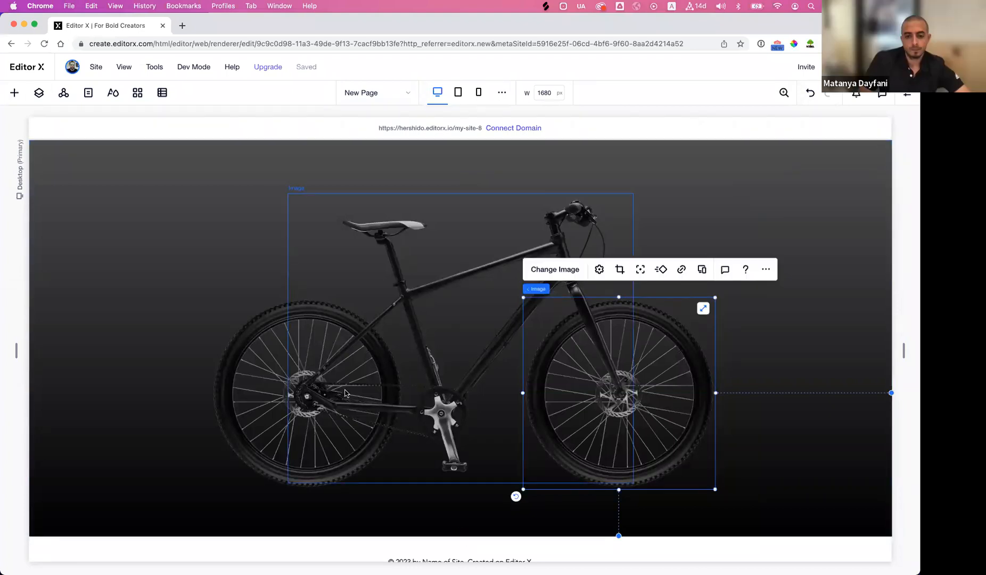
left_click(15, 92)
mouse_move(340, 254)
left_click_drag(336, 253, 386, 421)
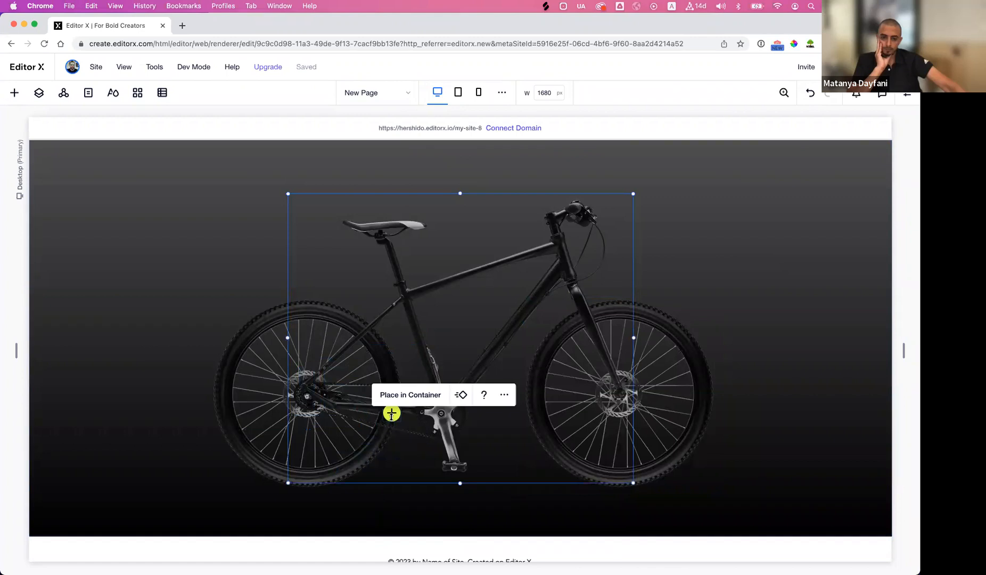
left_click(759, 367)
left_click(391, 411)
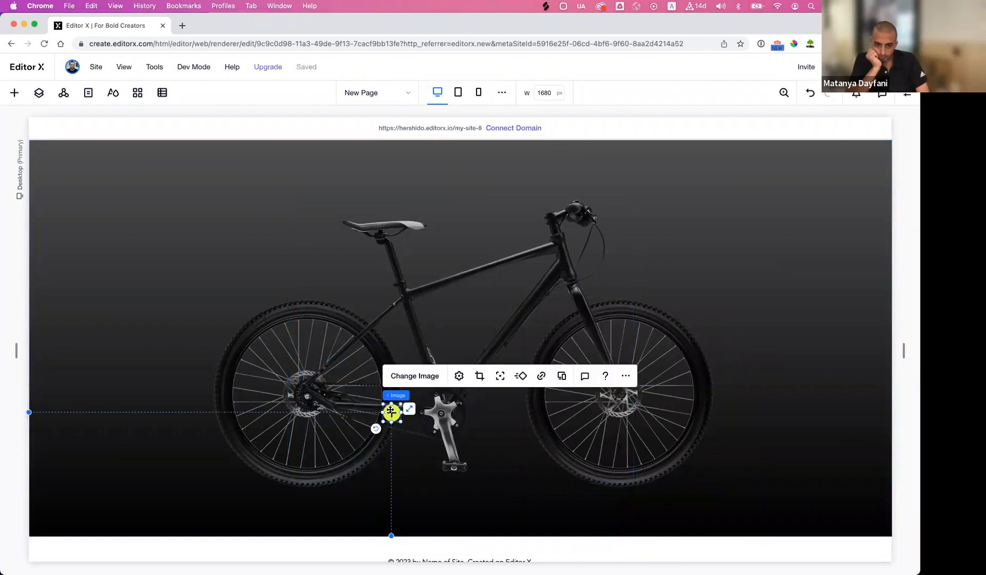
Position the plus icon on the rear wheel's lower edge and place a duplicate on the front wheel's upper edge.
left_click_drag(392, 412, 372, 452)
mouse_move(375, 439)
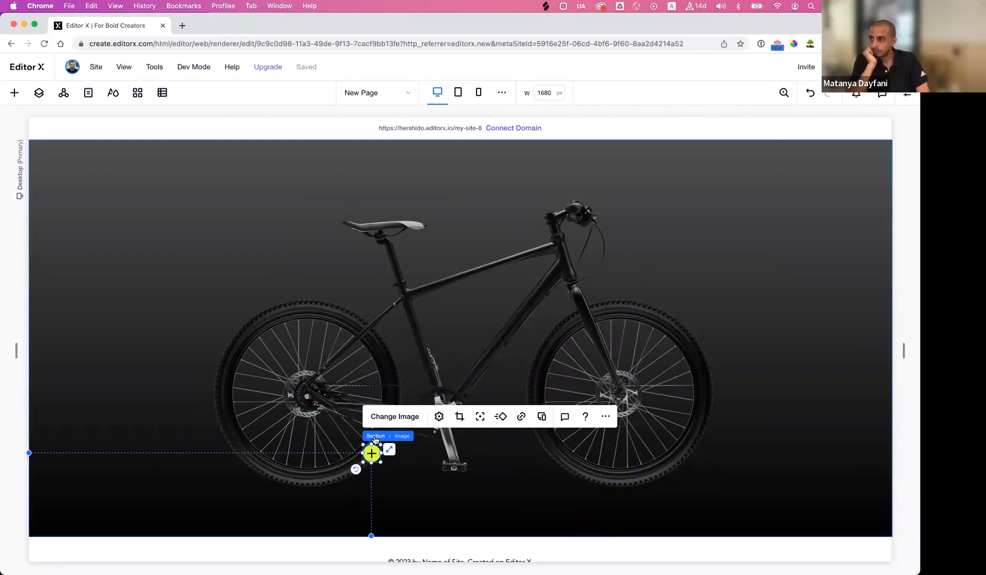
left_click_drag(379, 459, 659, 325)
left_click(744, 358)
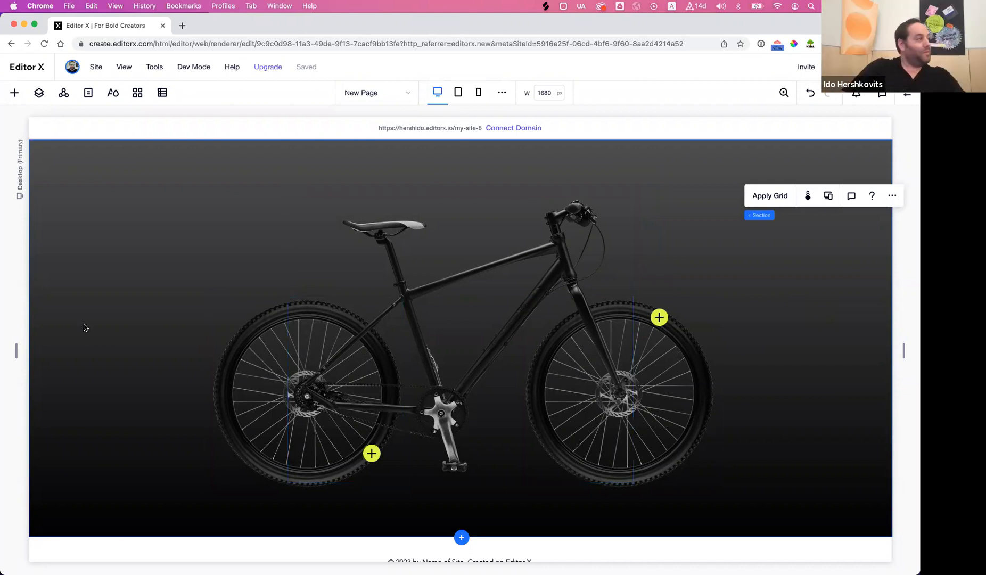
Check how the bike section responds at a tablet width of about 774 px, and return to the desktop breakpoint.
left_click(116, 318)
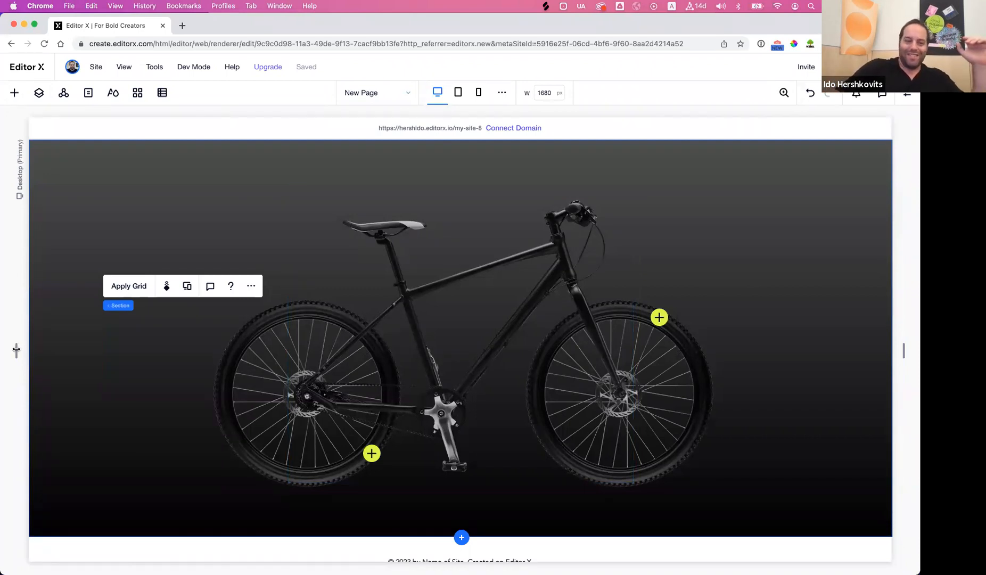
left_click_drag(16, 349, 249, 361)
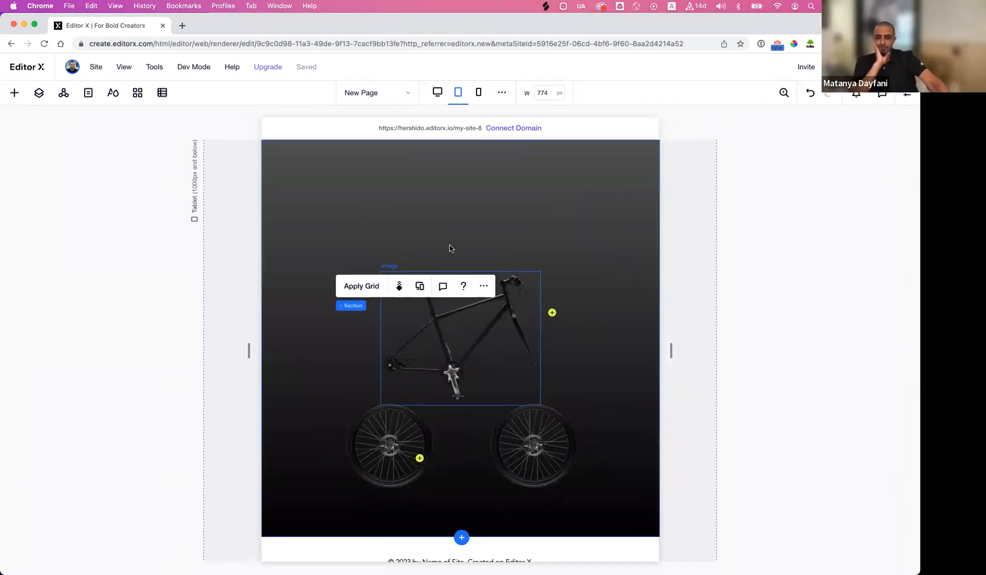
left_click(437, 92)
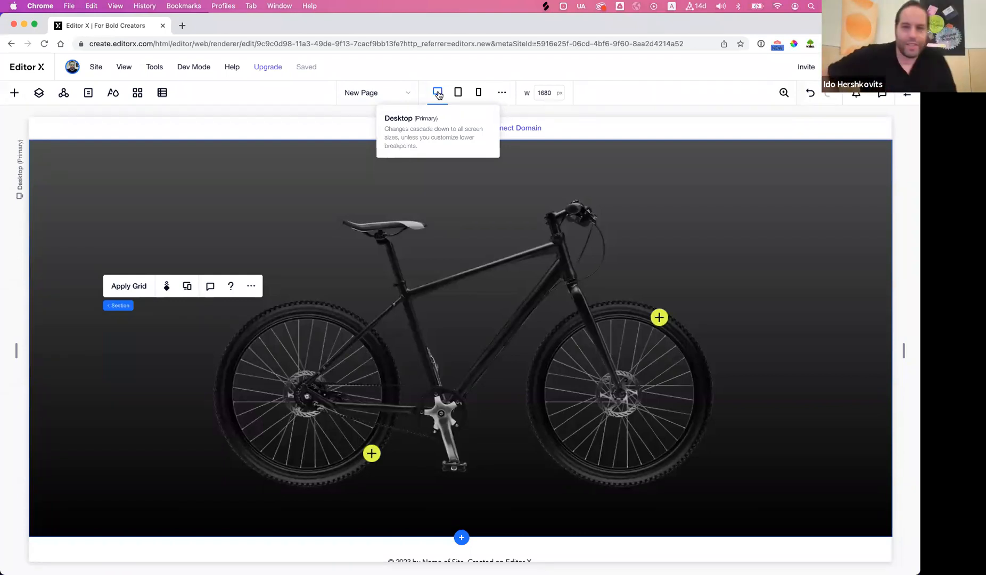
Place the bike frame, both wheels and both plus icons together in one container.
left_click(239, 417)
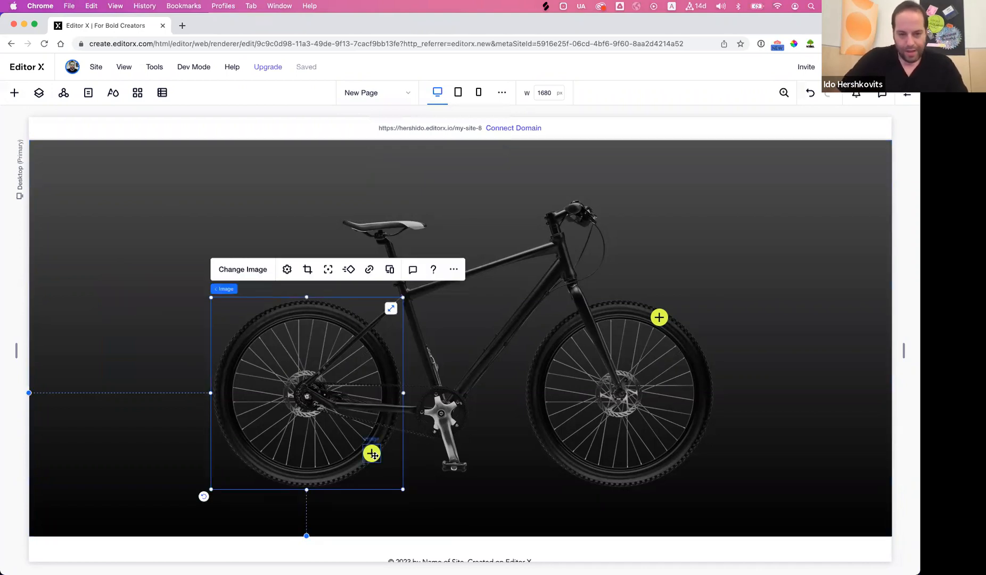
left_click(373, 455, "shift")
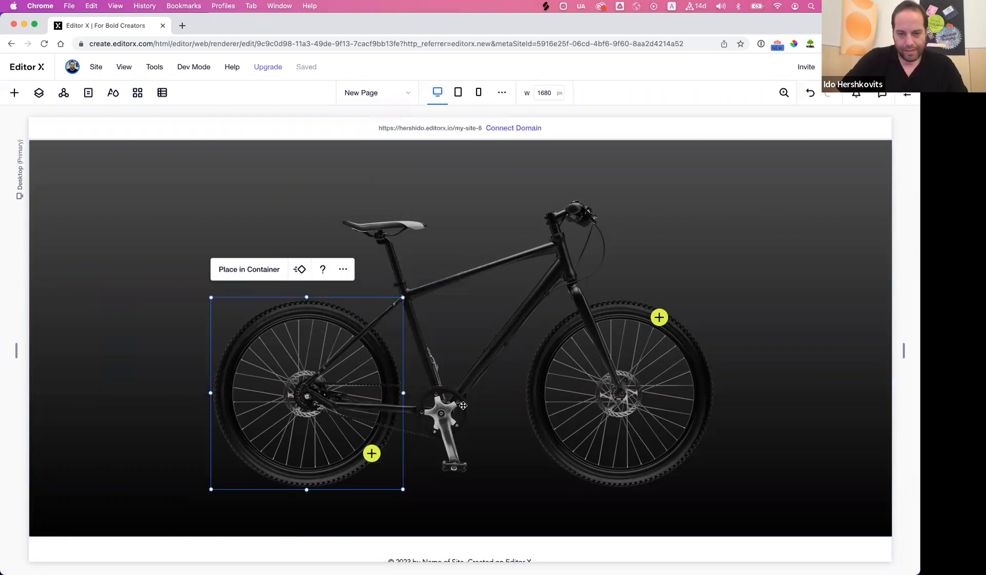
left_click(484, 346, "shift")
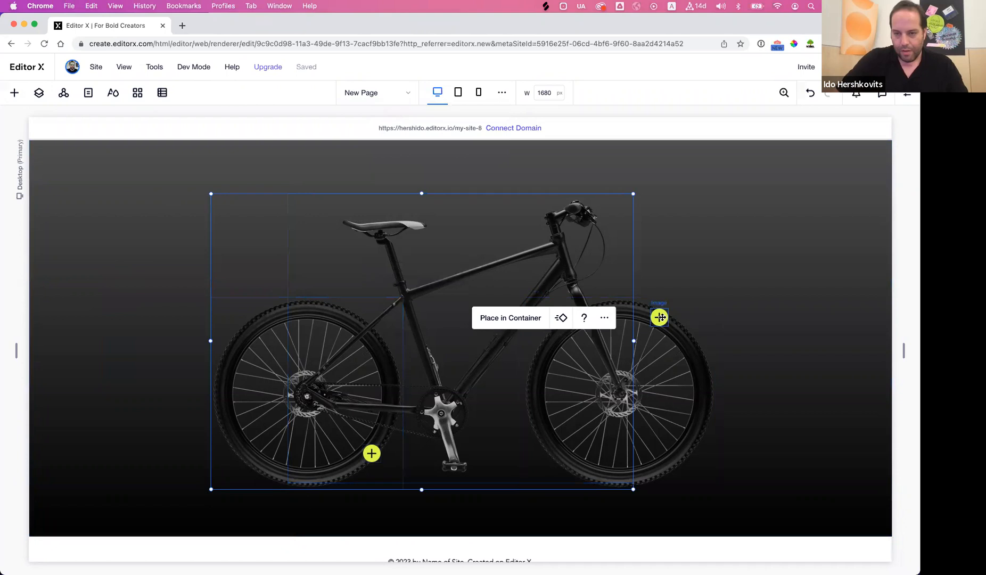
left_click(660, 317, "shift")
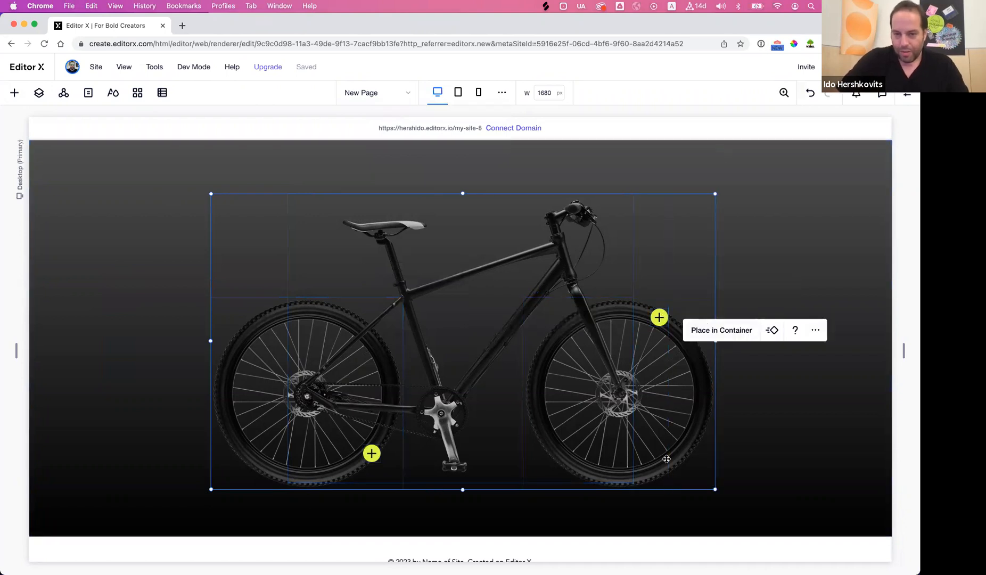
left_click(725, 333)
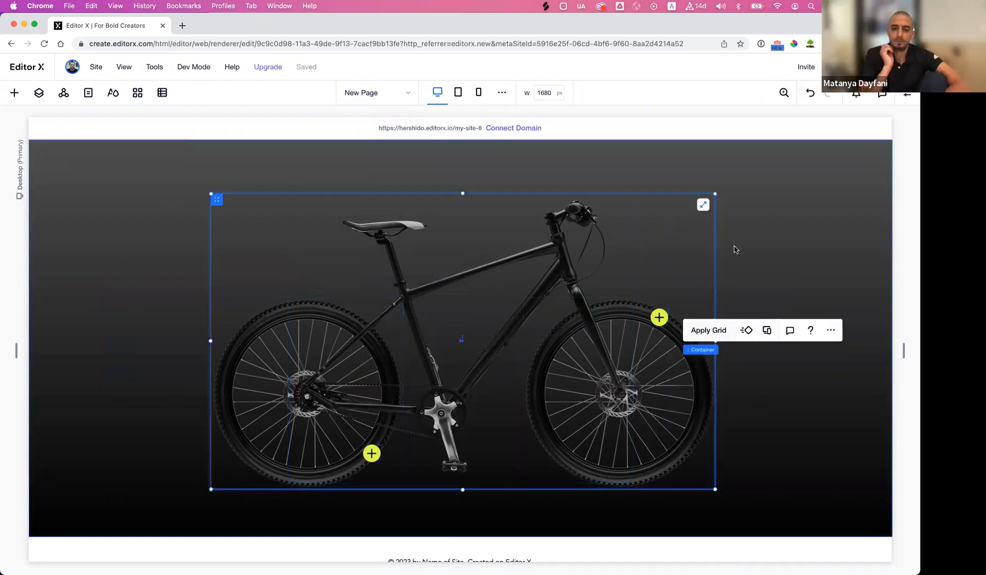
Check how the grouped bike container responds at a width of about 1104 px, and return to the full desktop width.
mouse_move(721, 354)
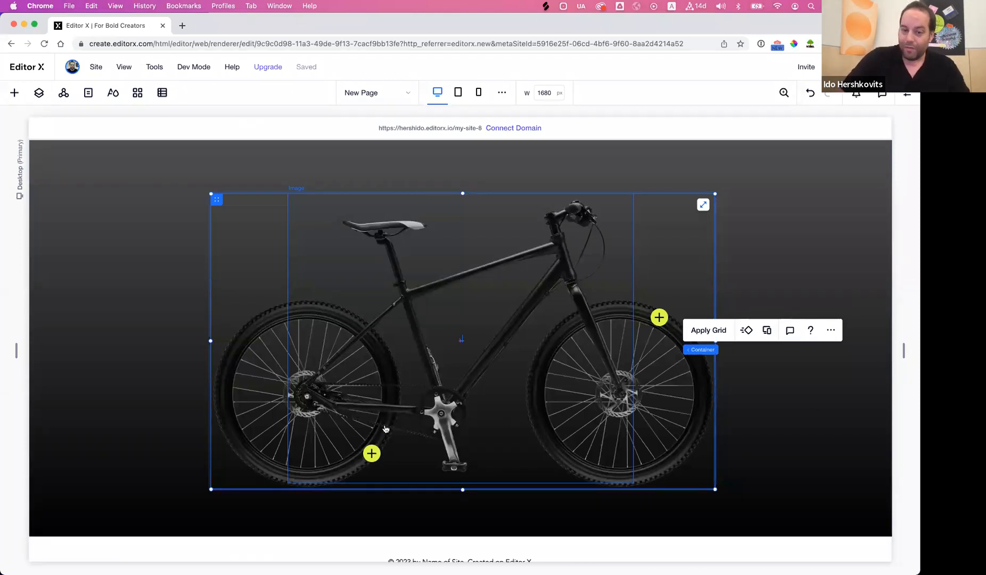
left_click_drag(15, 351, 163, 352)
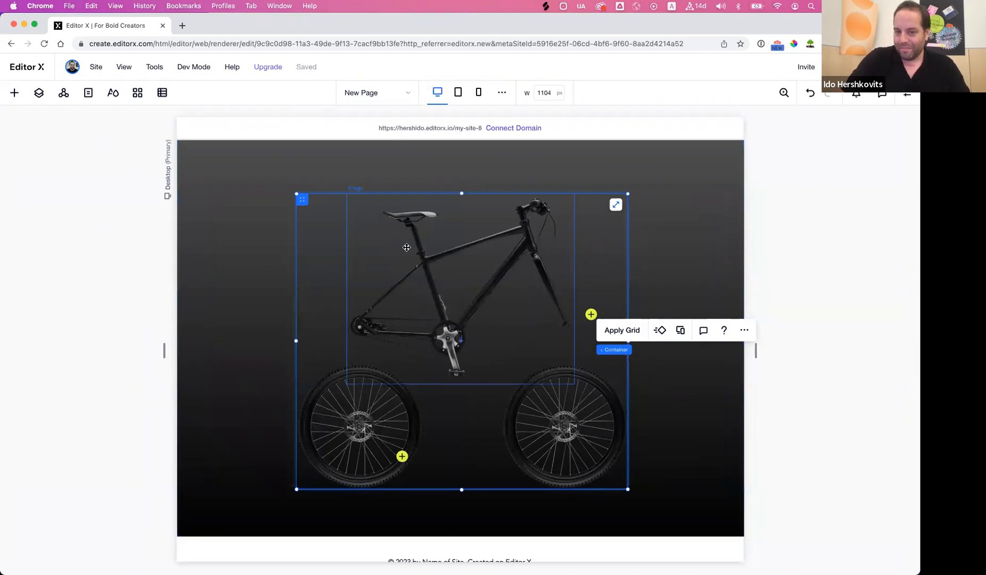
left_click(437, 101)
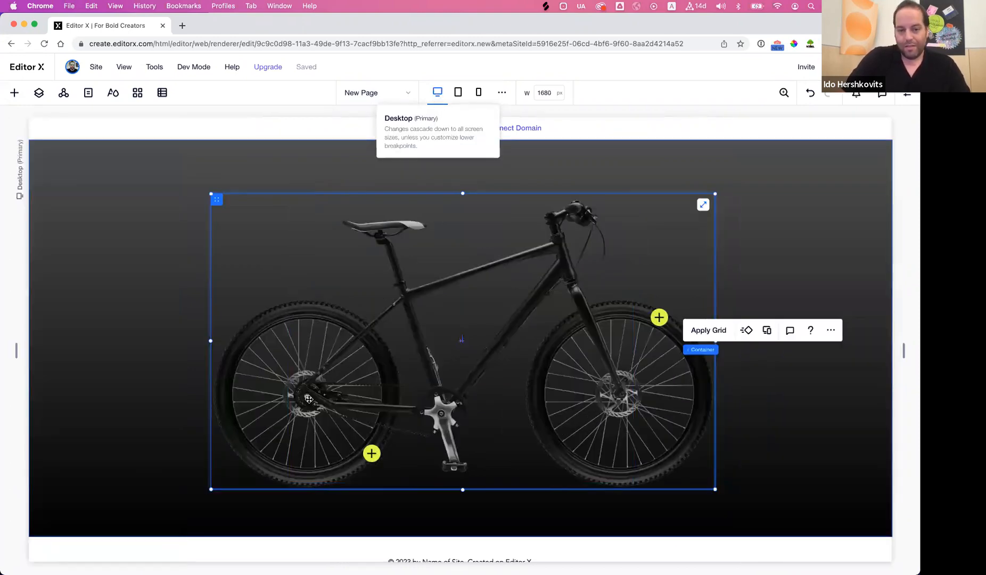
Inspect the size, docking and margin settings of the front and rear plus icons inside the container.
left_click(372, 455)
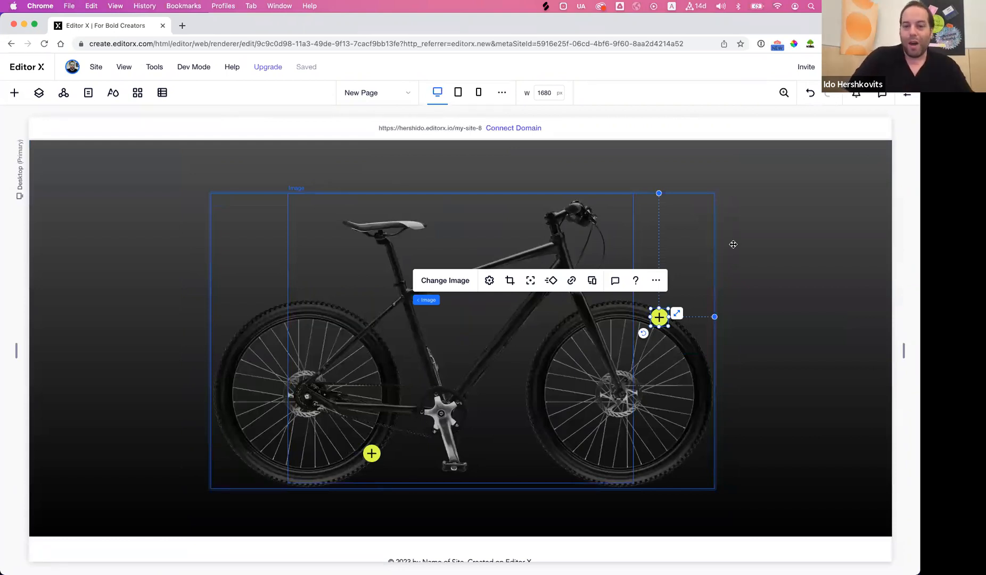
left_click(907, 94)
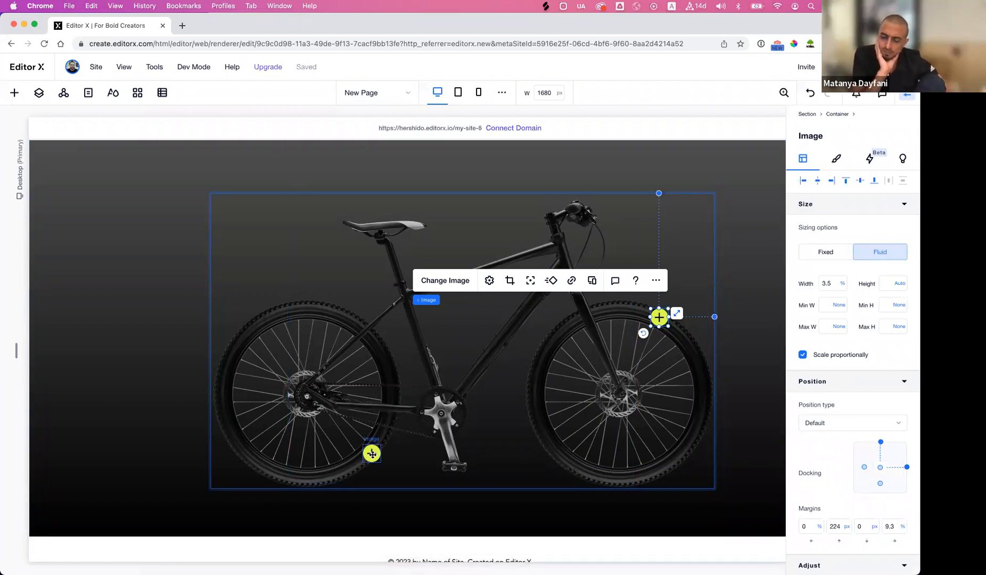
left_click(372, 454)
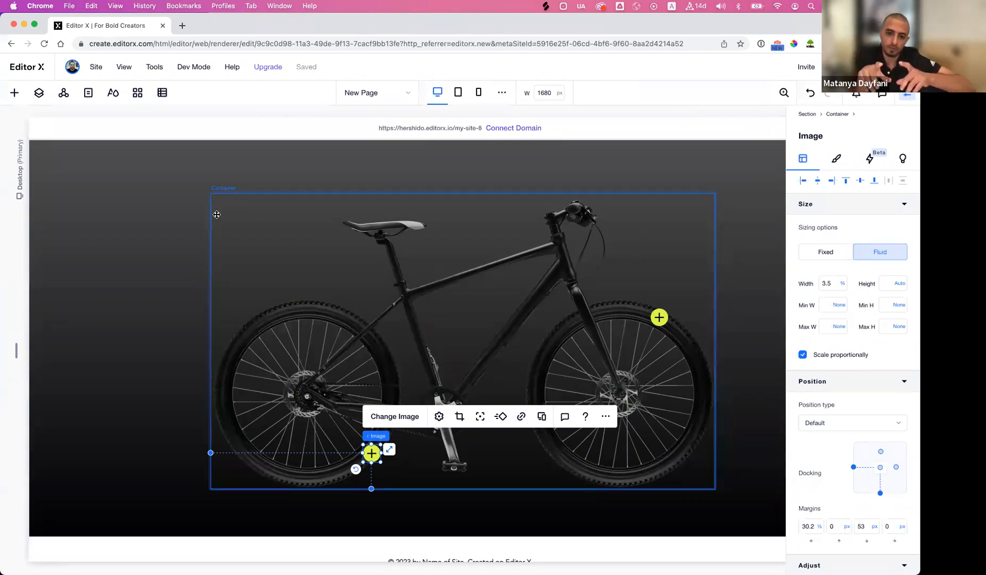
Dock the rear wheel image to the container's top instead of its bottom, and switch its top margin to percentage.
left_click(218, 217)
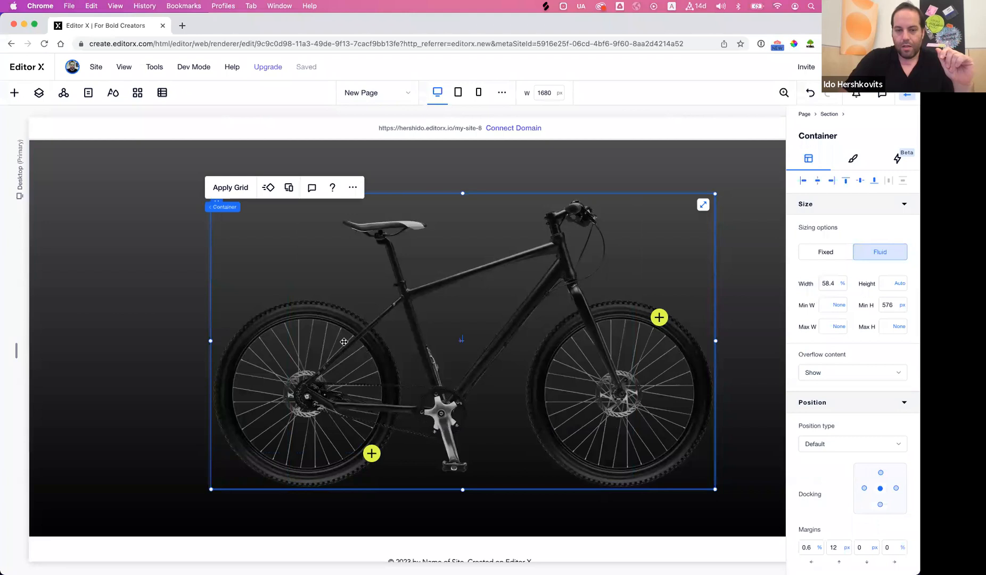
left_click(457, 430)
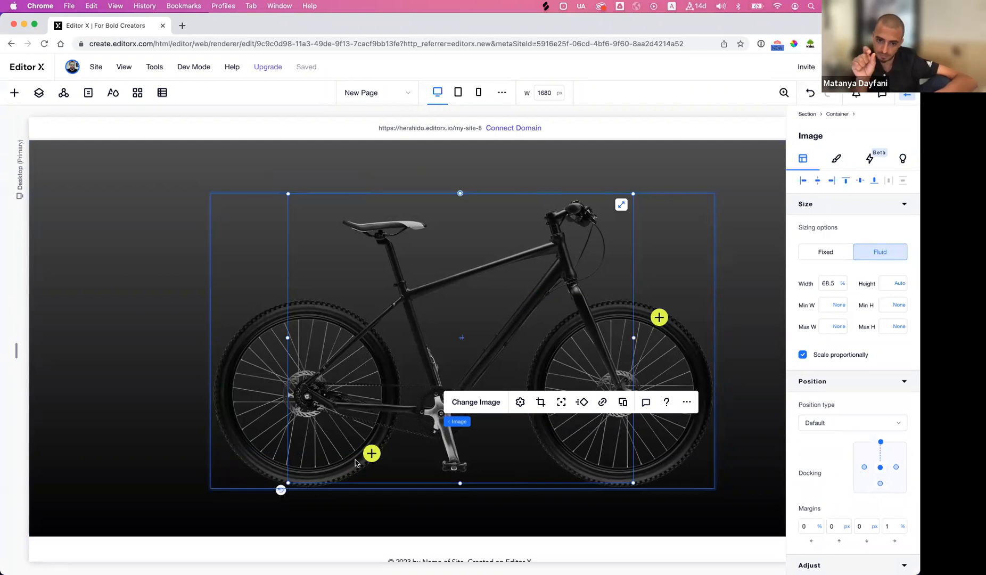
left_click(241, 444)
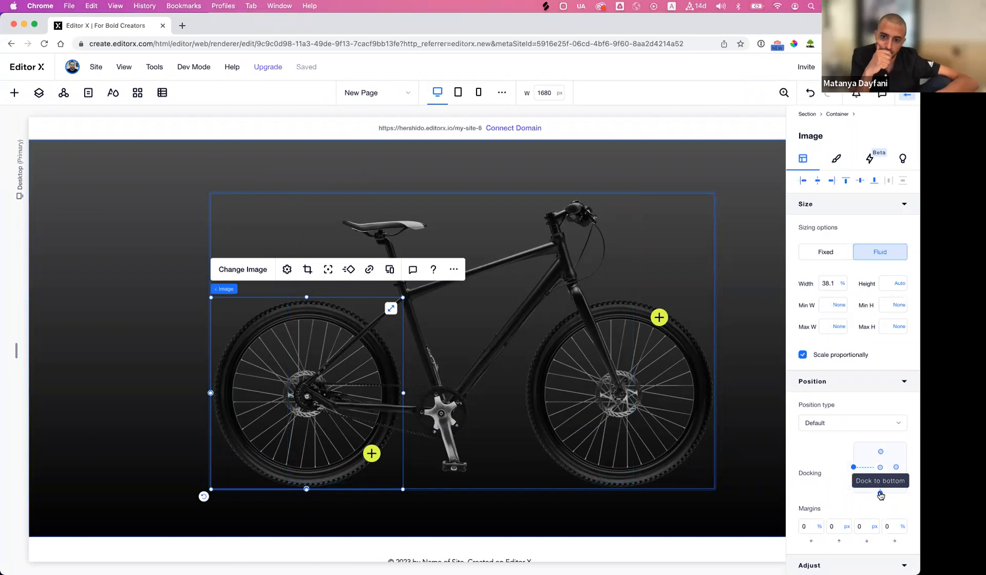
left_click(880, 494)
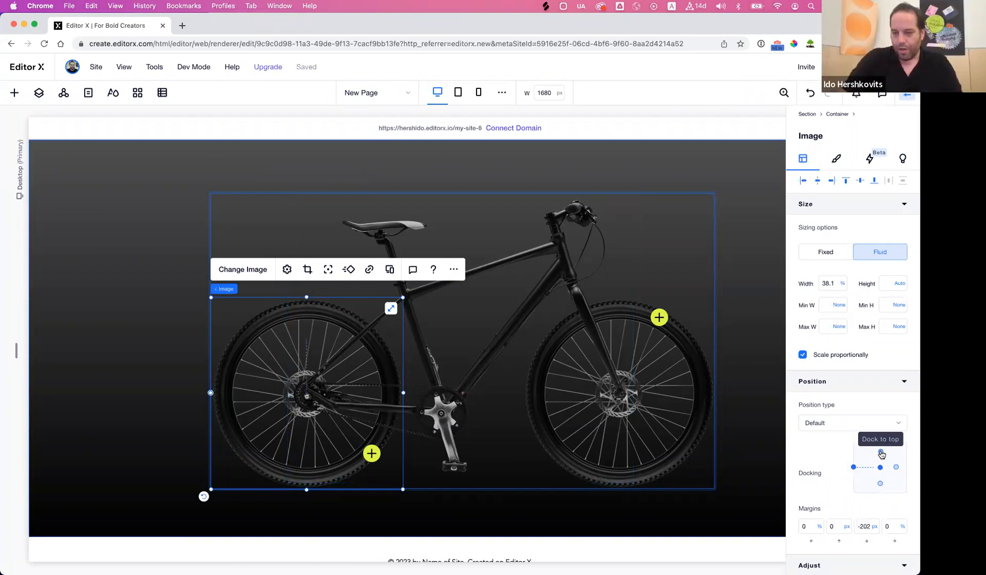
left_click(880, 452)
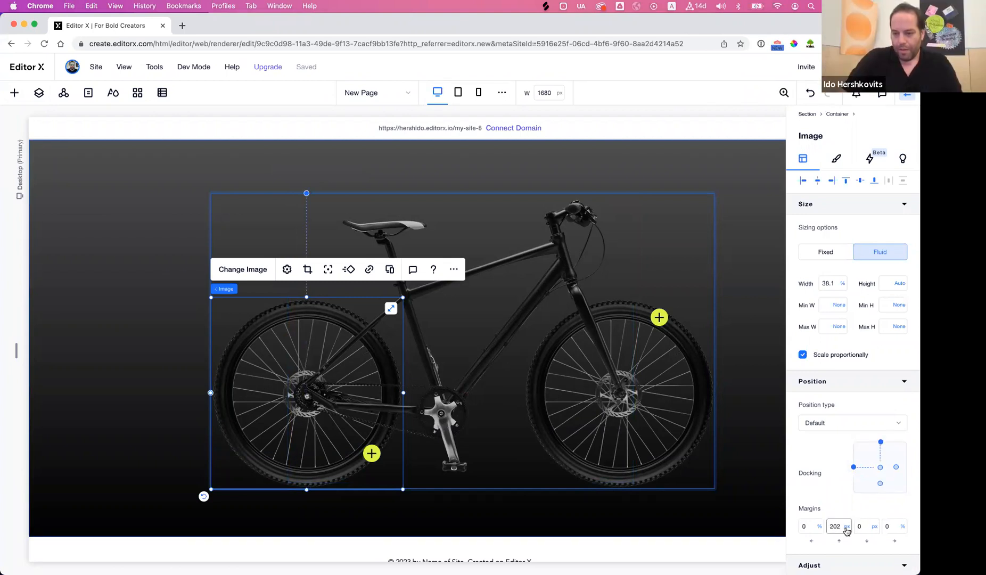
left_click(847, 527)
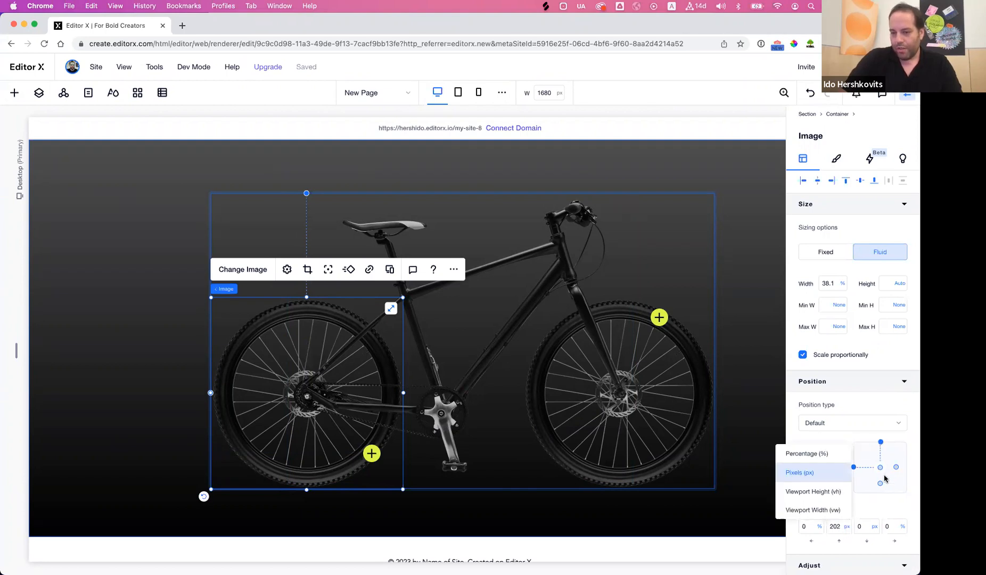
left_click(827, 454)
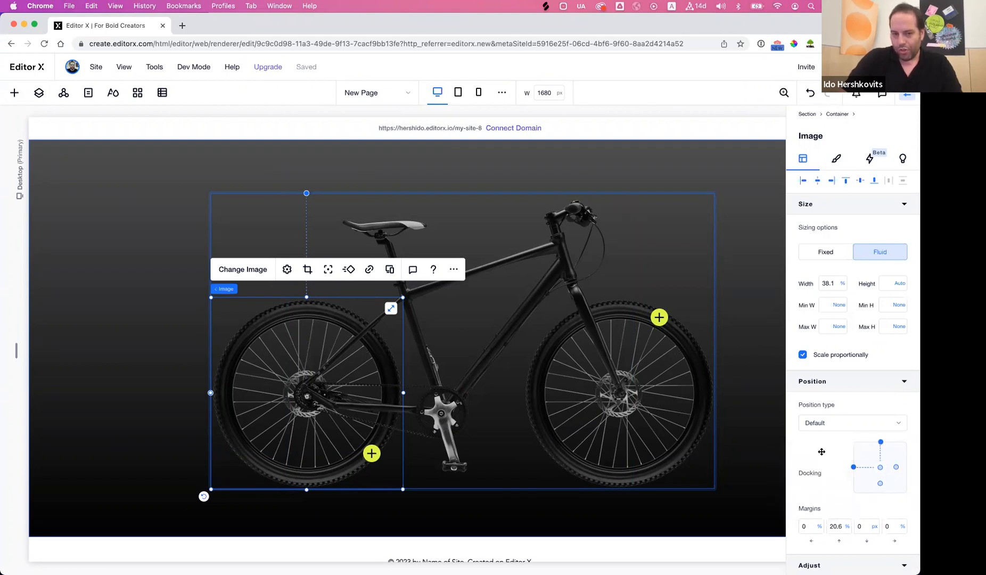
Dock the plus icon on the rear wheel to the container's top and switch its top margin unit to percentage.
left_click(369, 448)
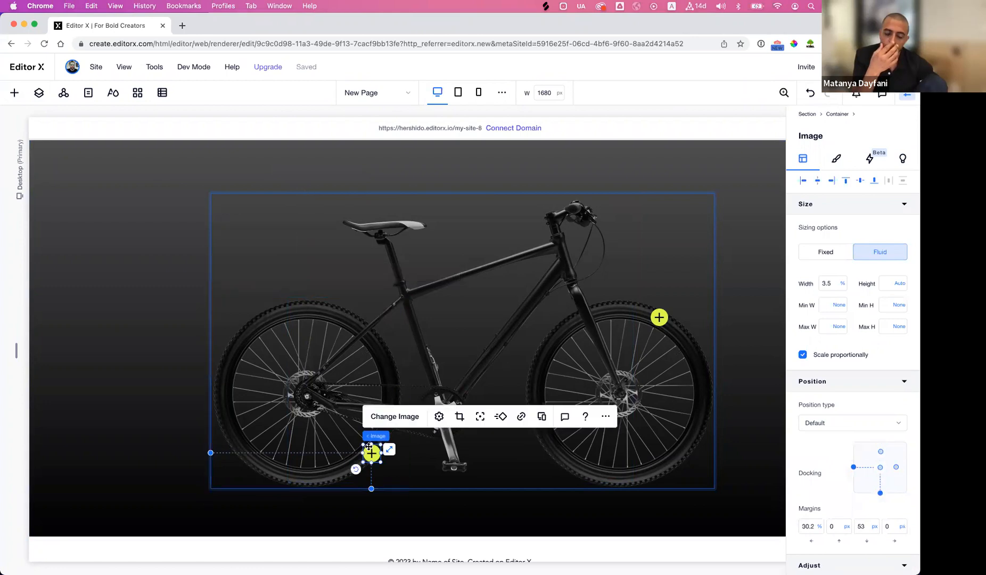
left_click(881, 493)
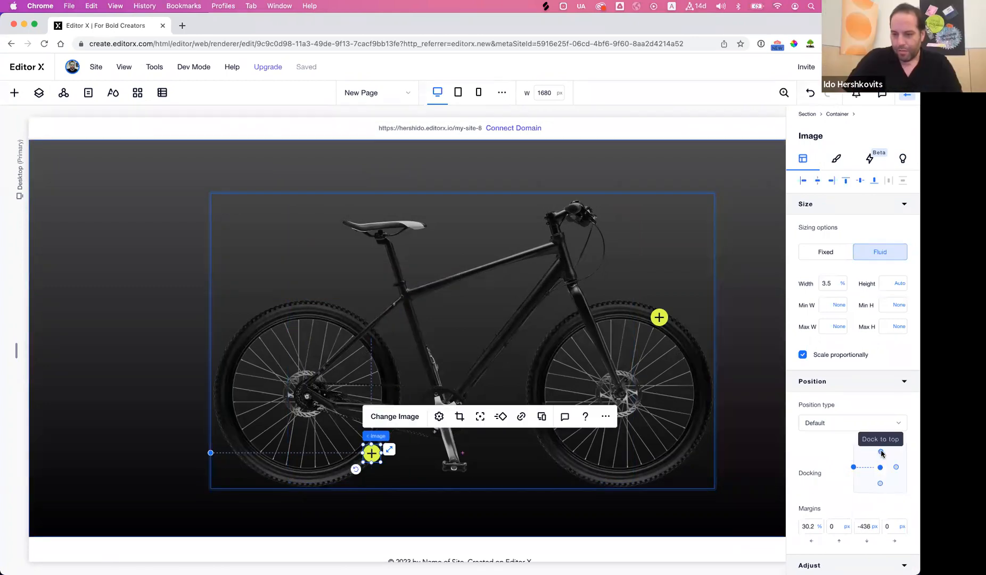
left_click(882, 452)
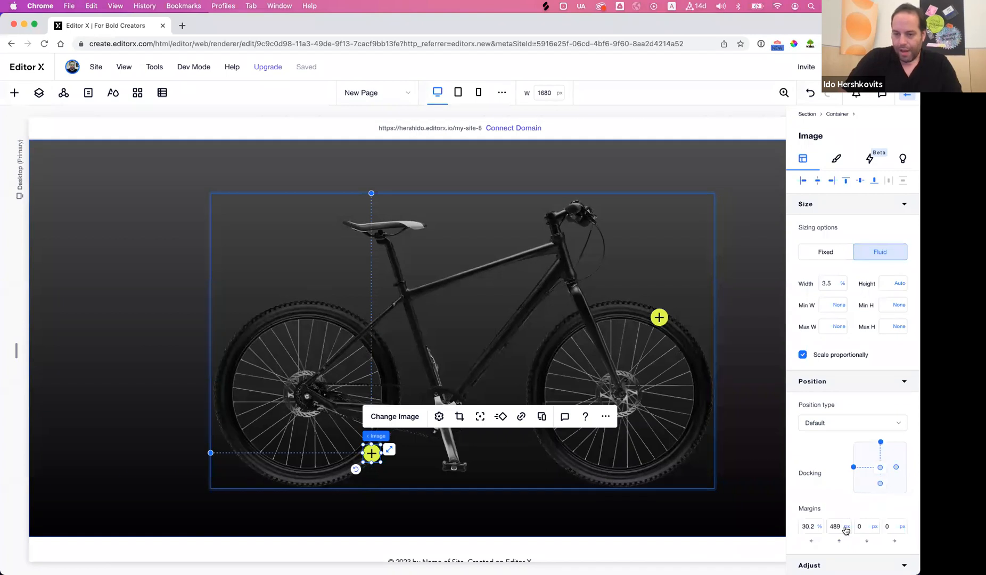
left_click(847, 526)
left_click(831, 454)
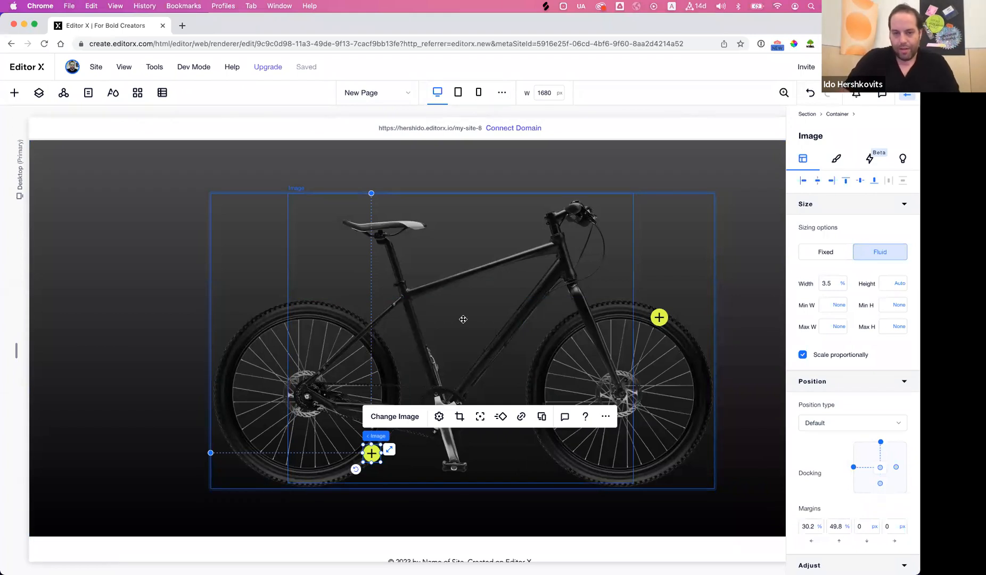
Check the bike frame's docking, and switch the front plus icon's top margin from pixels to percentage.
left_click(463, 319)
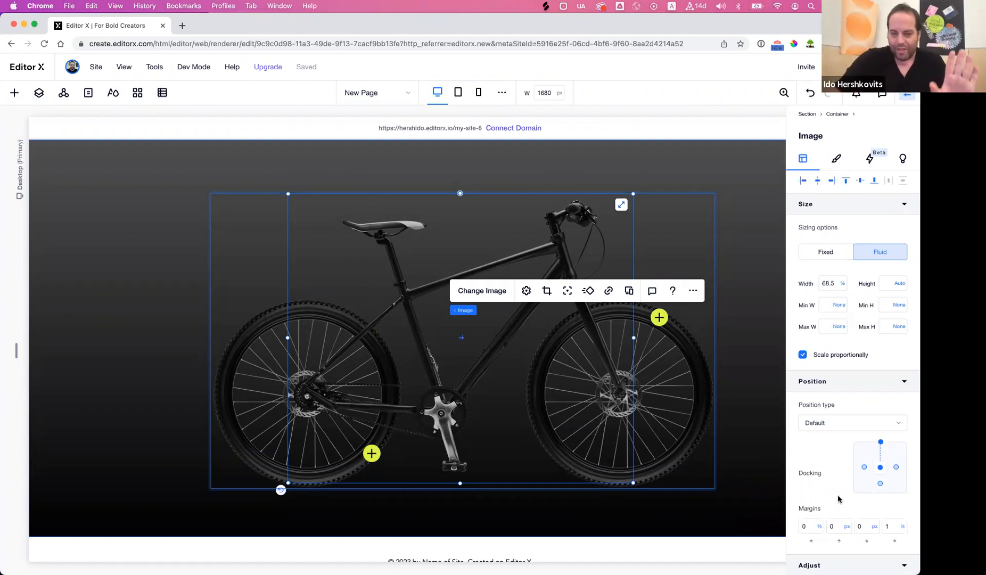
left_click(659, 317)
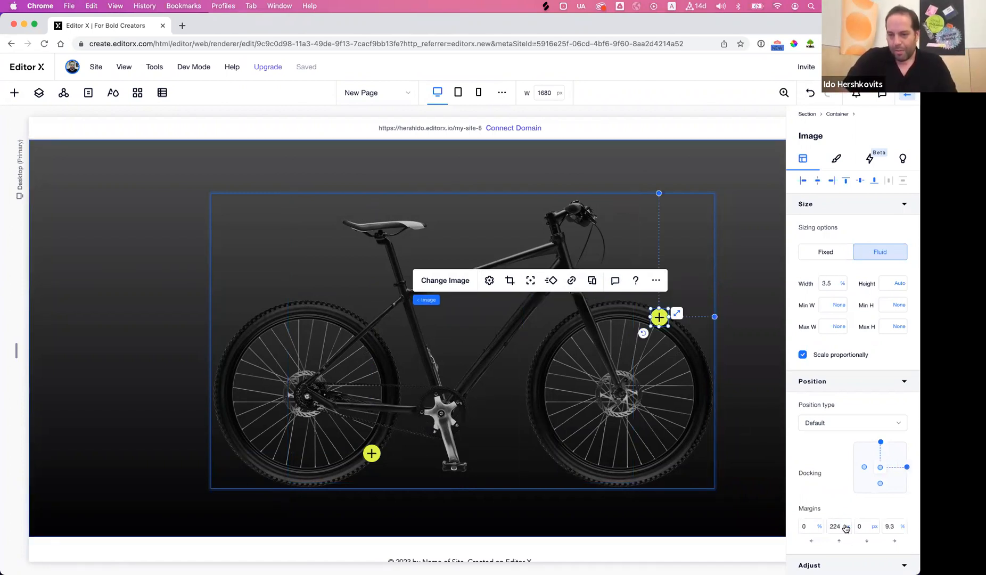
left_click(847, 526)
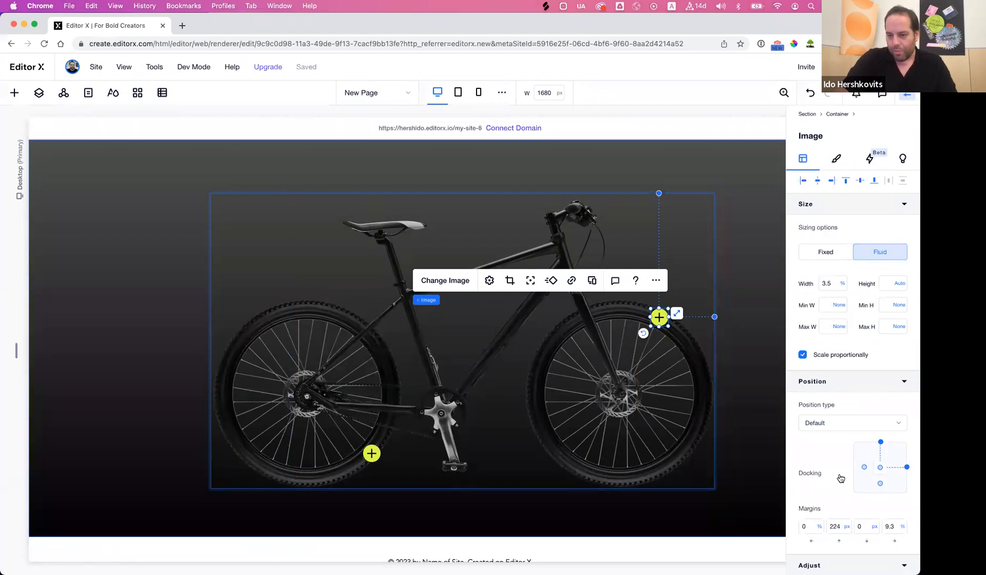
left_click(834, 454)
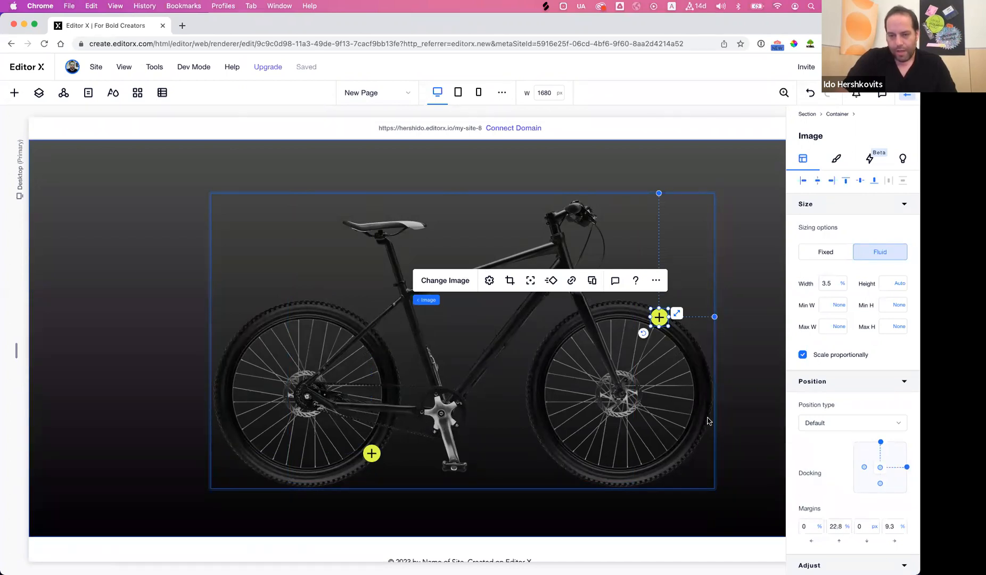
Dock the front wheel image to the container's top instead of its bottom, with its top margin in percentage.
left_click(691, 422)
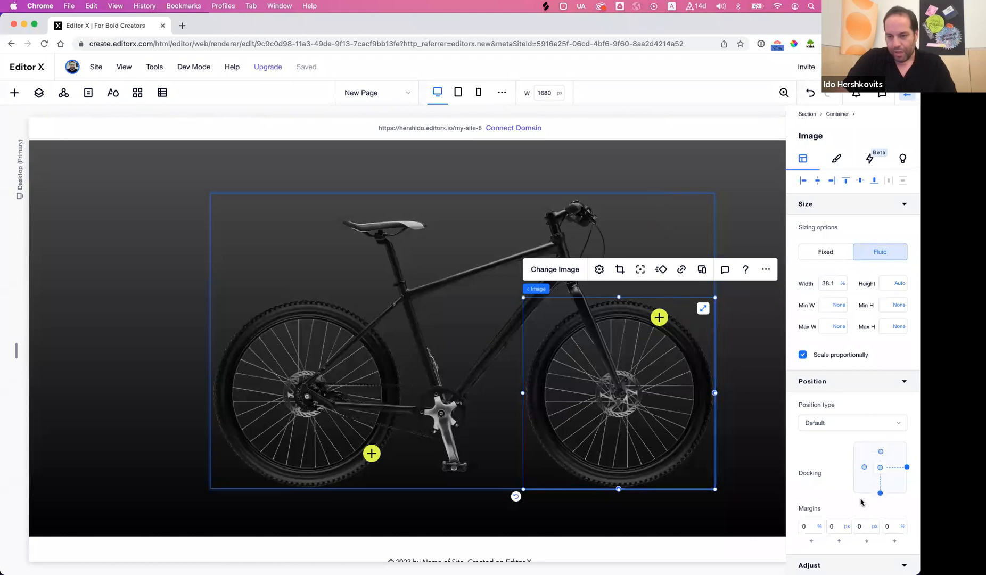
left_click(881, 492)
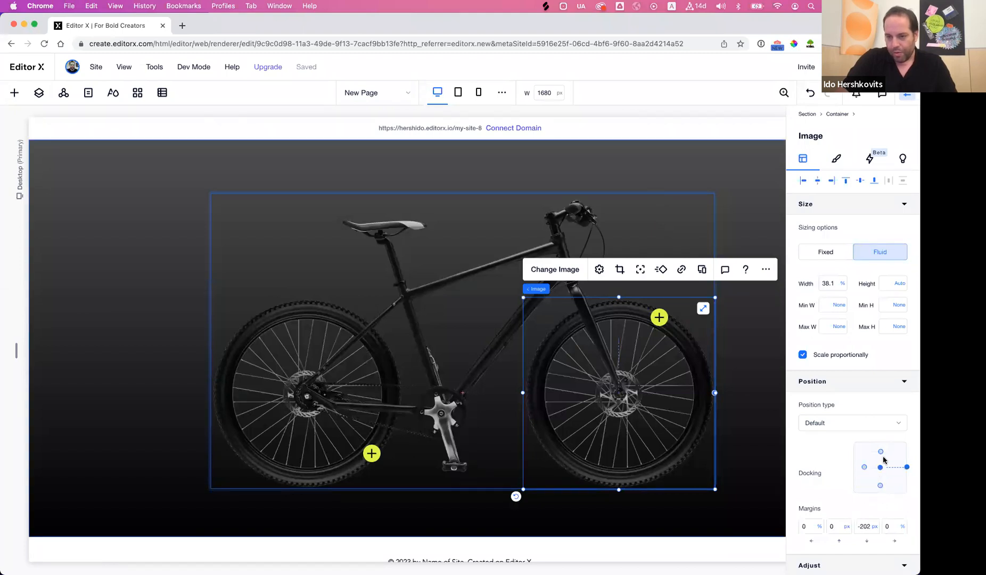
left_click(881, 453)
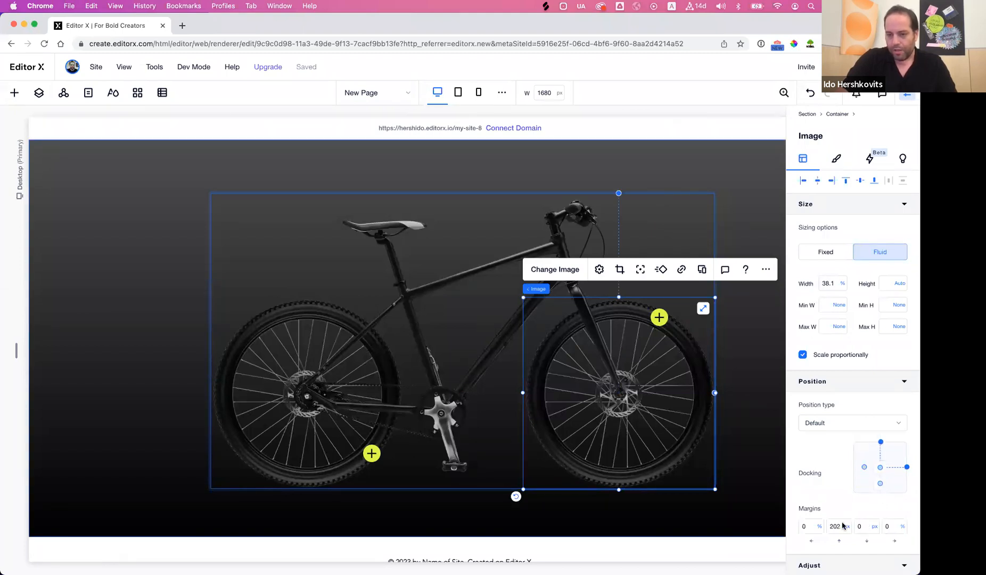
left_click(845, 526)
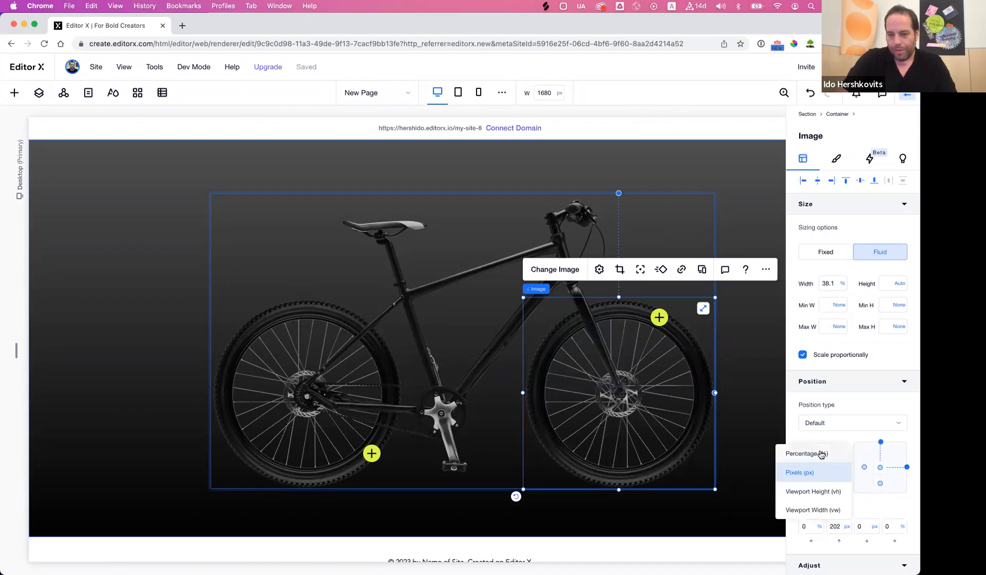
left_click(822, 454)
Check how the bike container responds at a width of about 1020 px, and return to the full desktop width.
left_click(910, 96)
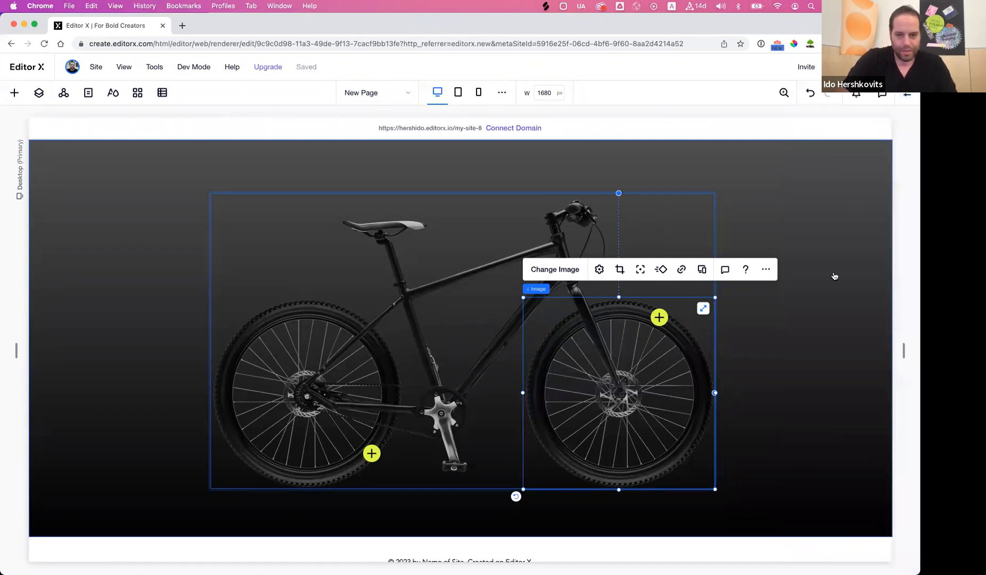
left_click(715, 348)
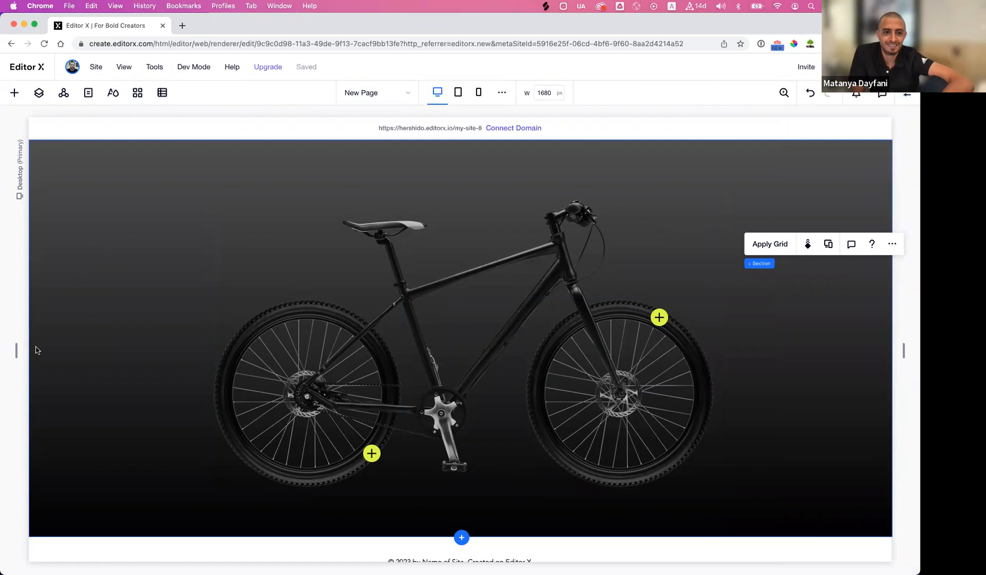
left_click_drag(18, 350, 185, 350)
left_click(451, 396)
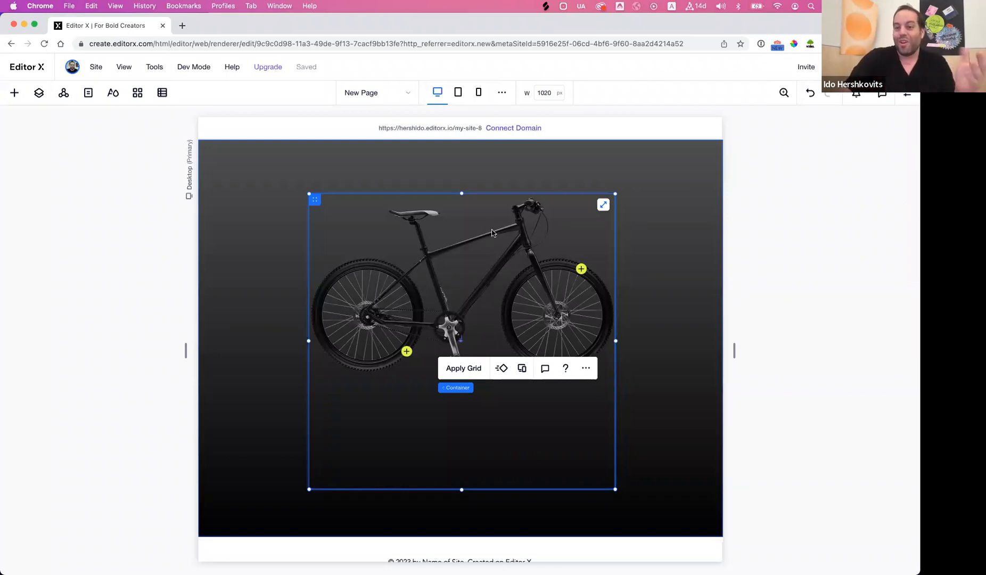
left_click(437, 93)
Set the bike container's minimum height to None.
left_click(907, 93)
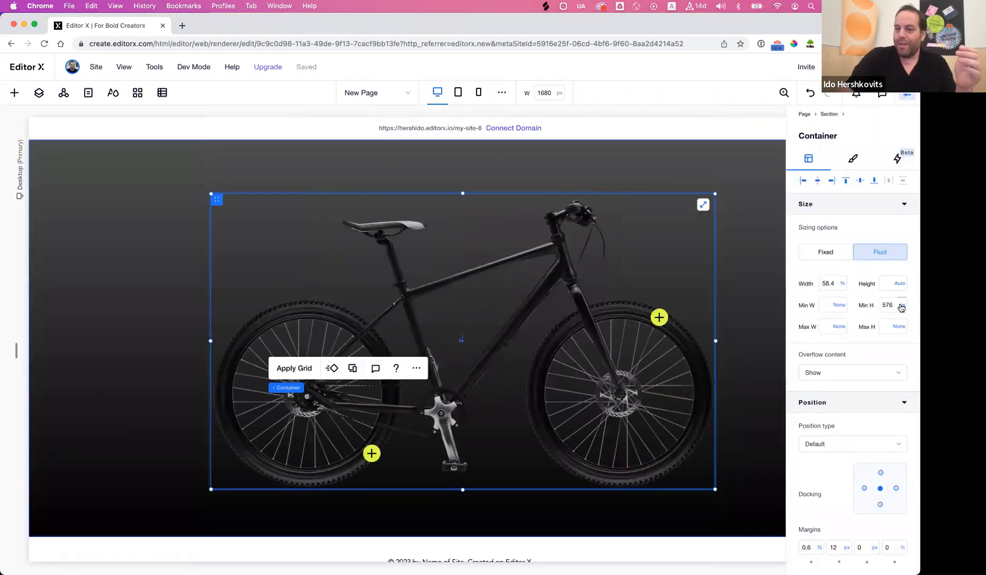
left_click(901, 307)
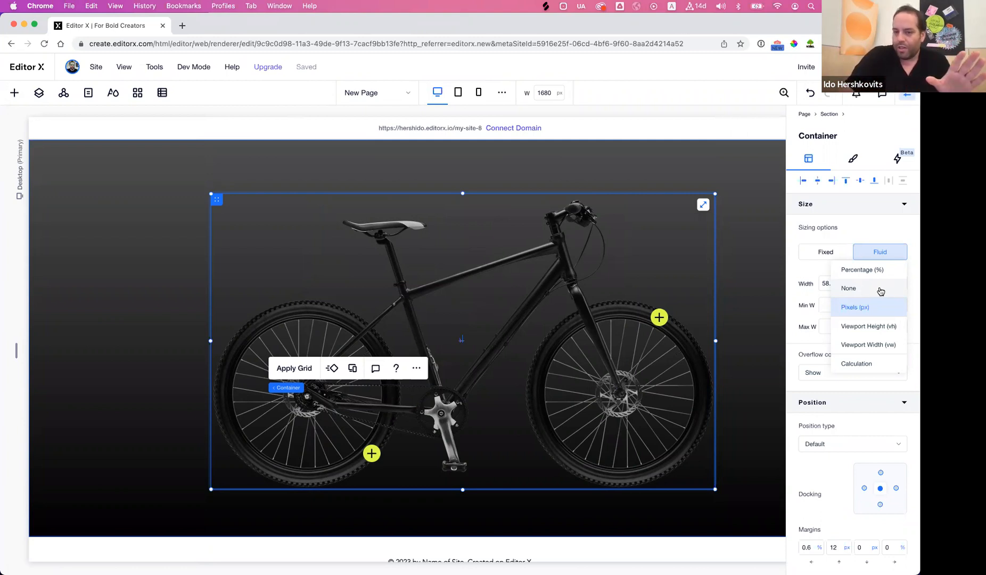
left_click(881, 289)
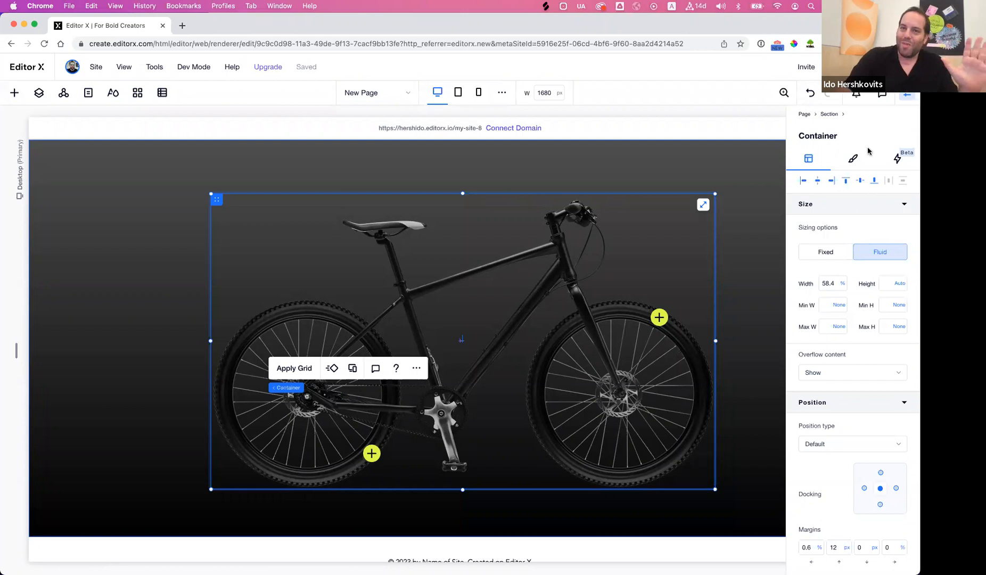
Preview the page and check the bike and plus icons at widths of about 320, 484 and 1388 px.
left_click(843, 66)
left_click_drag(29, 301, 380, 303)
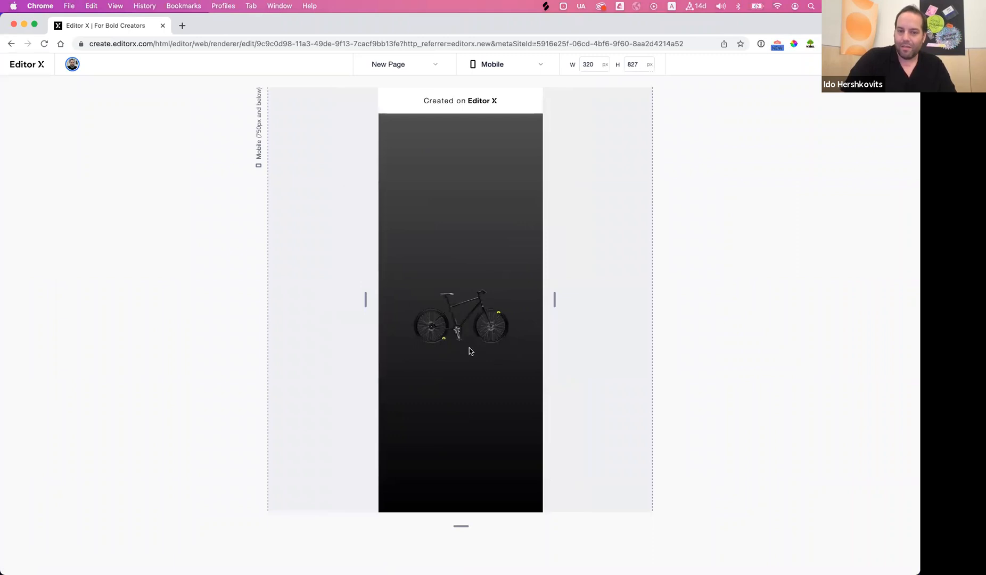
scroll(467, 326, "up", 5)
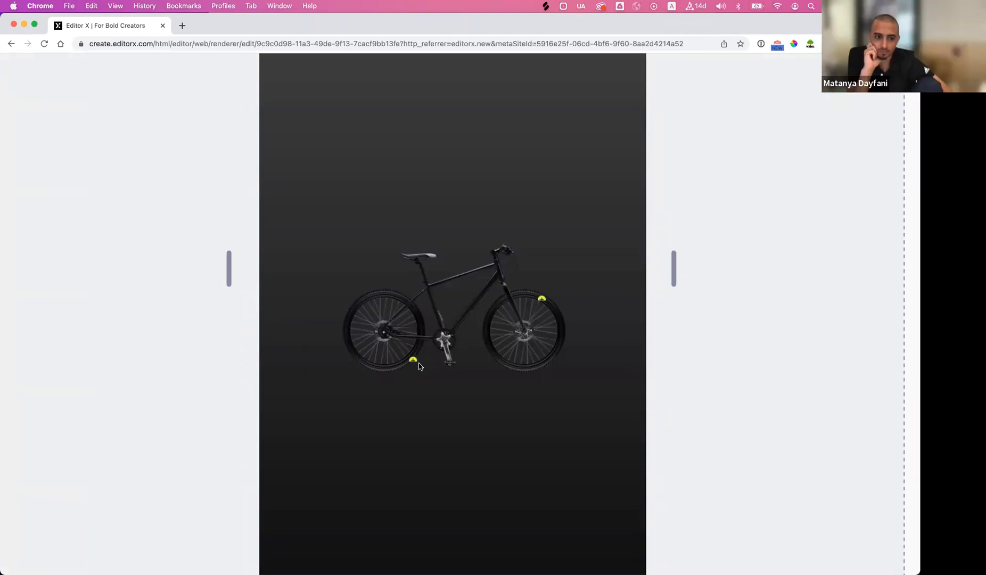
left_click_drag(231, 275, 130, 270)
scroll(564, 240, "down", 5)
scroll(564, 240, "down", 3)
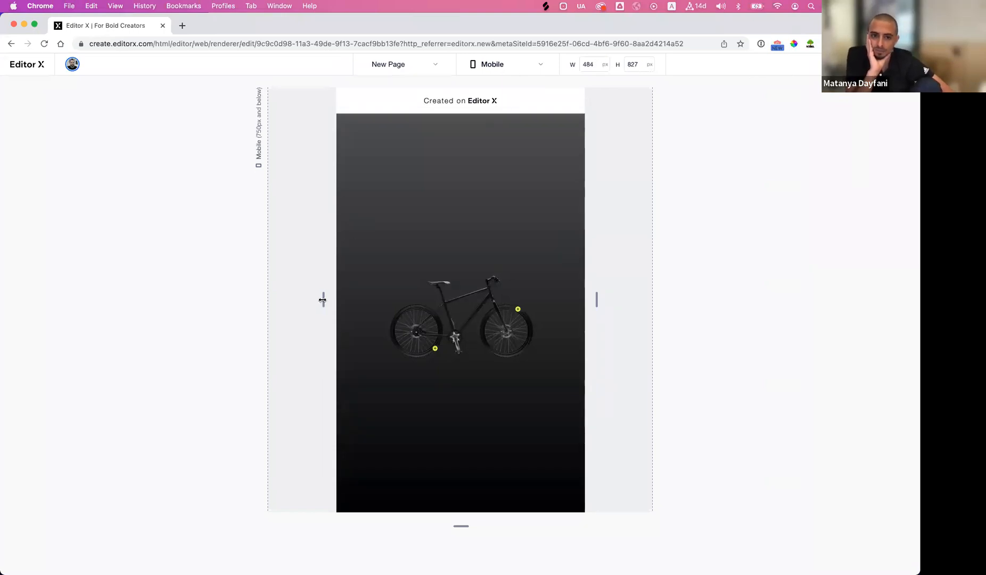
left_click_drag(322, 300, 90, 317)
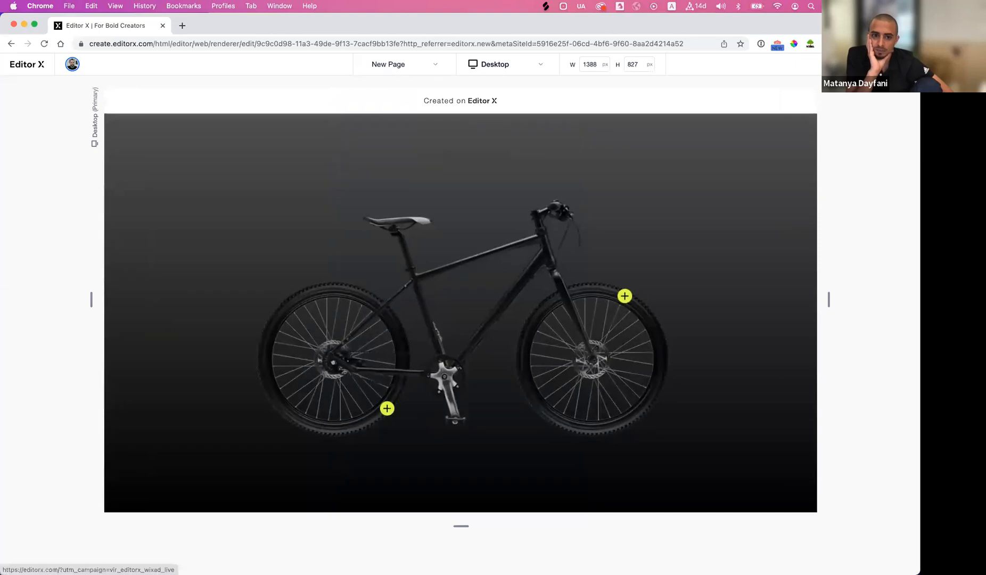
Return to editing and inspect both plus icons' size, docking and margins on the desktop, tablet and mobile breakpoints.
left_click(387, 436)
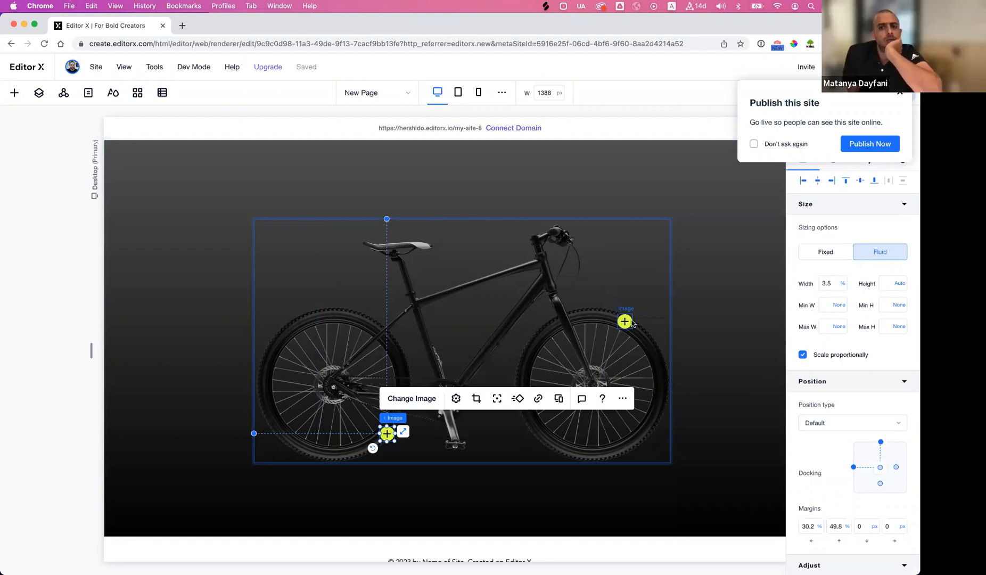
left_click(626, 321)
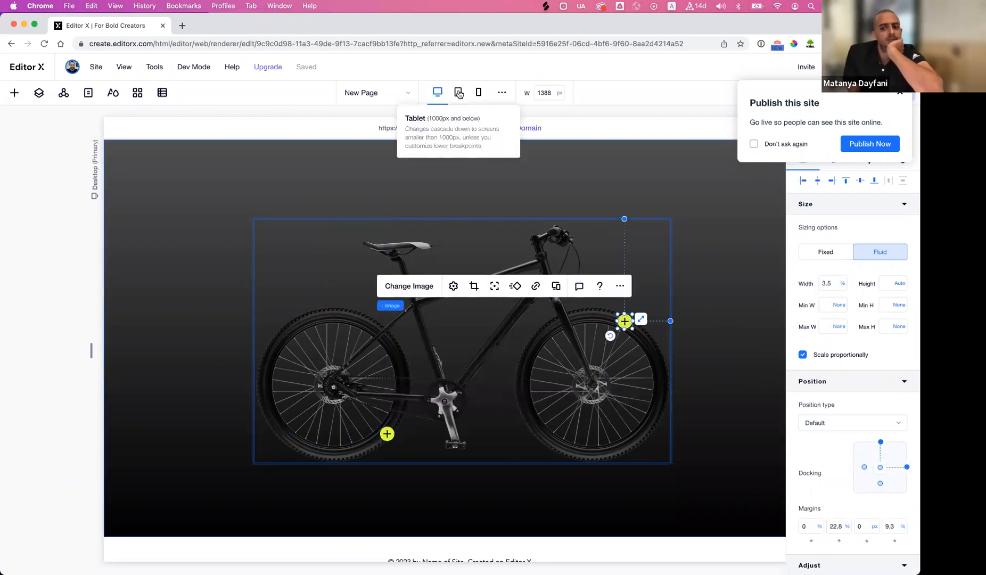
left_click(462, 99)
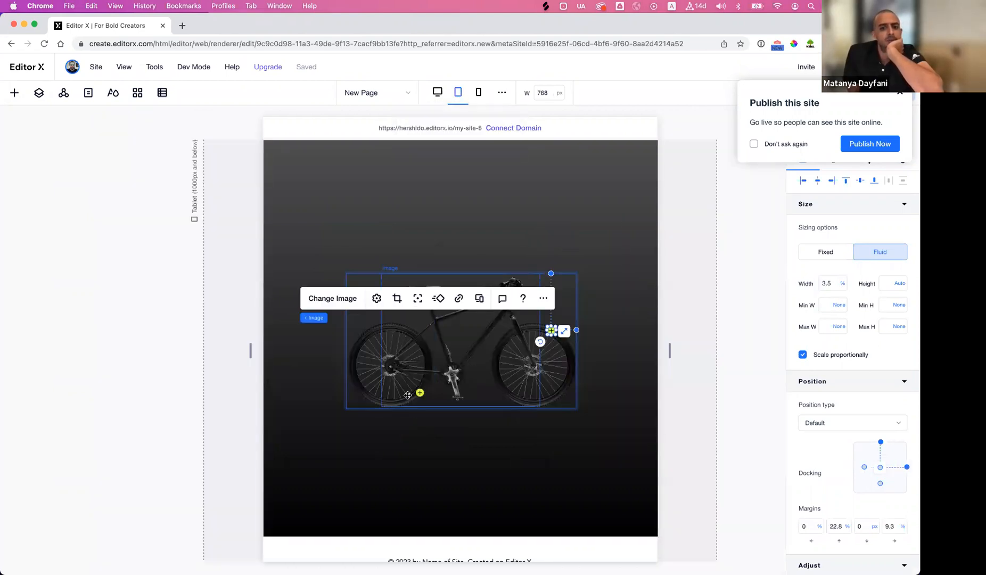
left_click(420, 393)
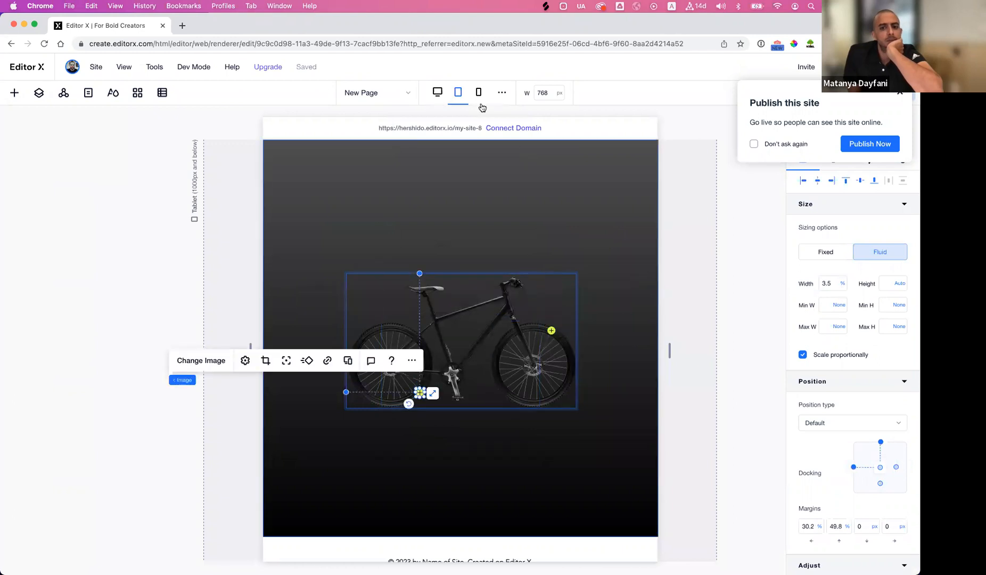
left_click(479, 93)
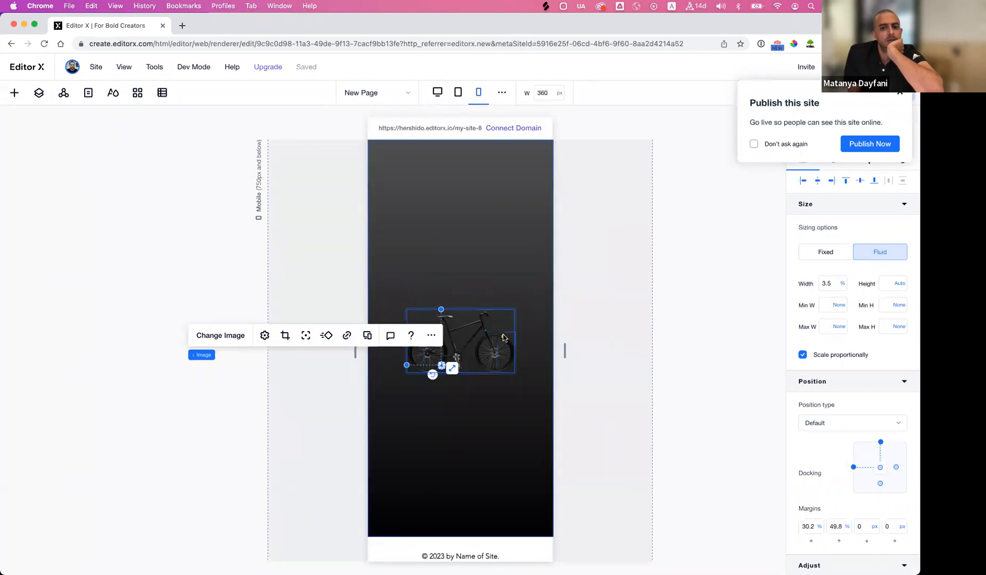
left_click(503, 337)
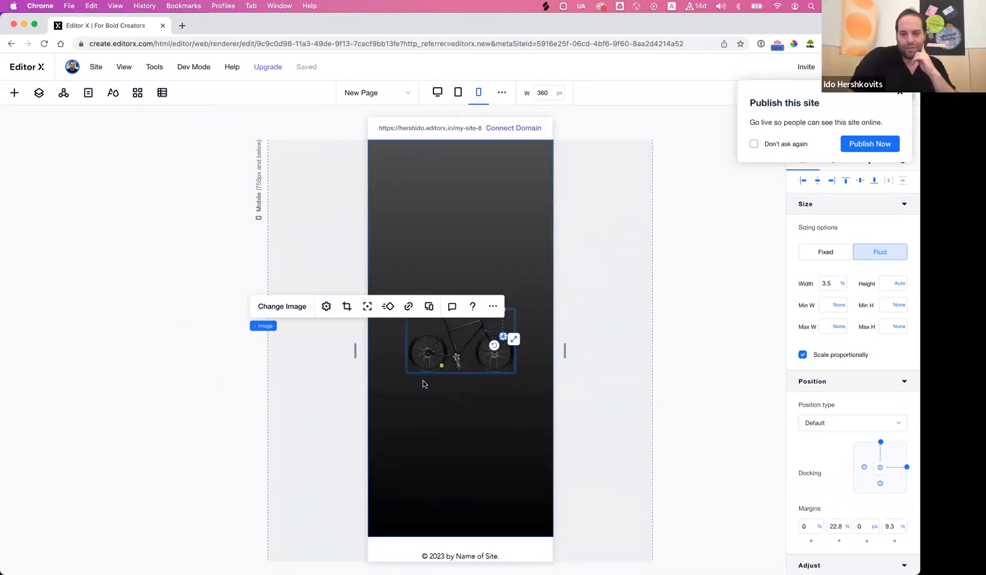
Return to the desktop breakpoint, dismiss the publish prompt, and inspect the layout settings of the section and rear wheel image.
scroll(424, 384, "up", 5)
scroll(424, 384, "down", 5)
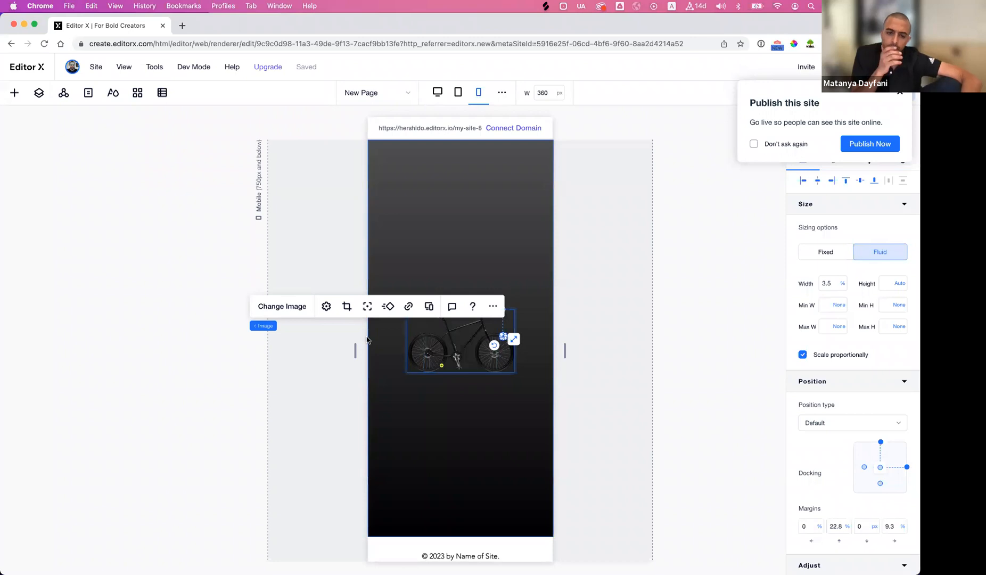
left_click(438, 92)
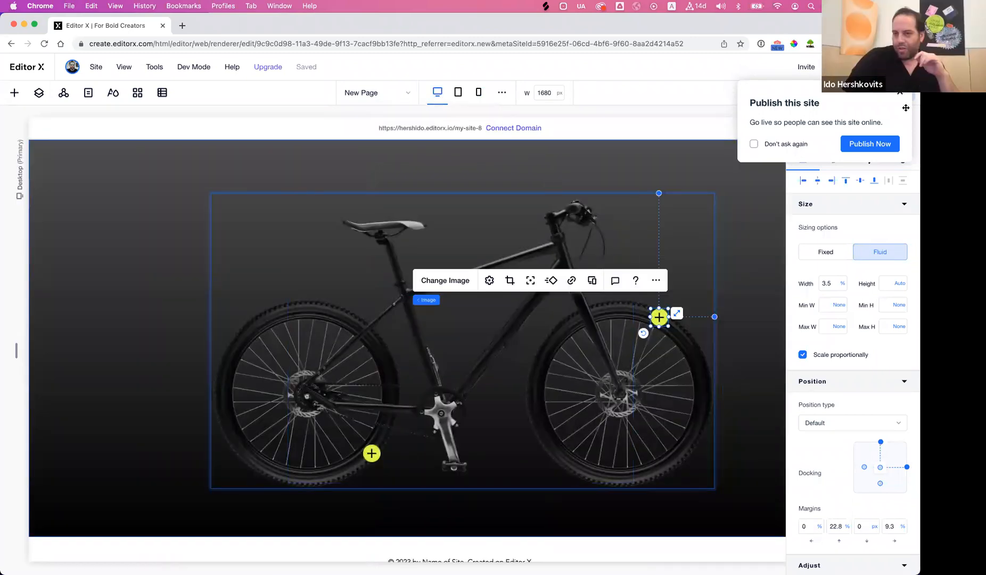
left_click(900, 93)
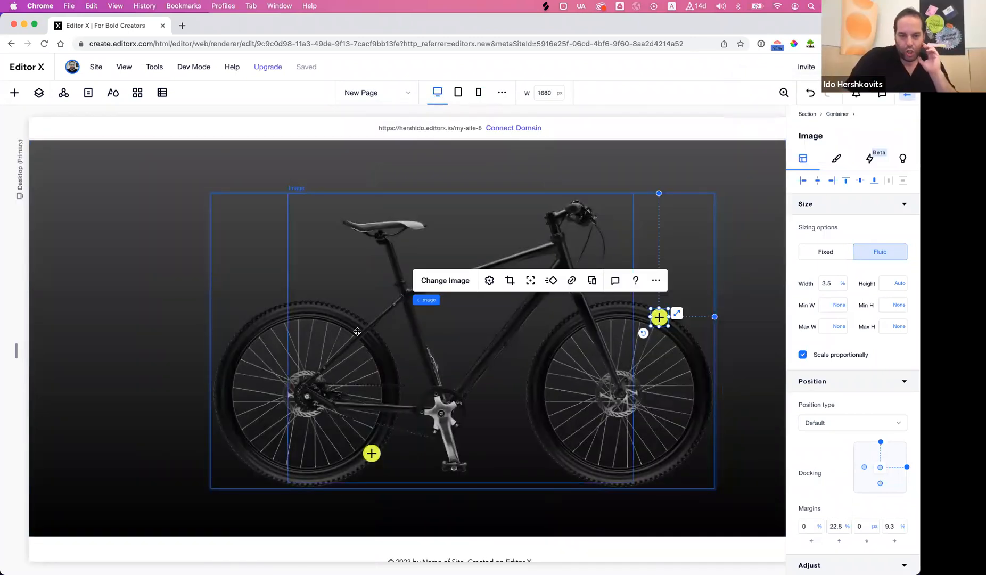
left_click(142, 335)
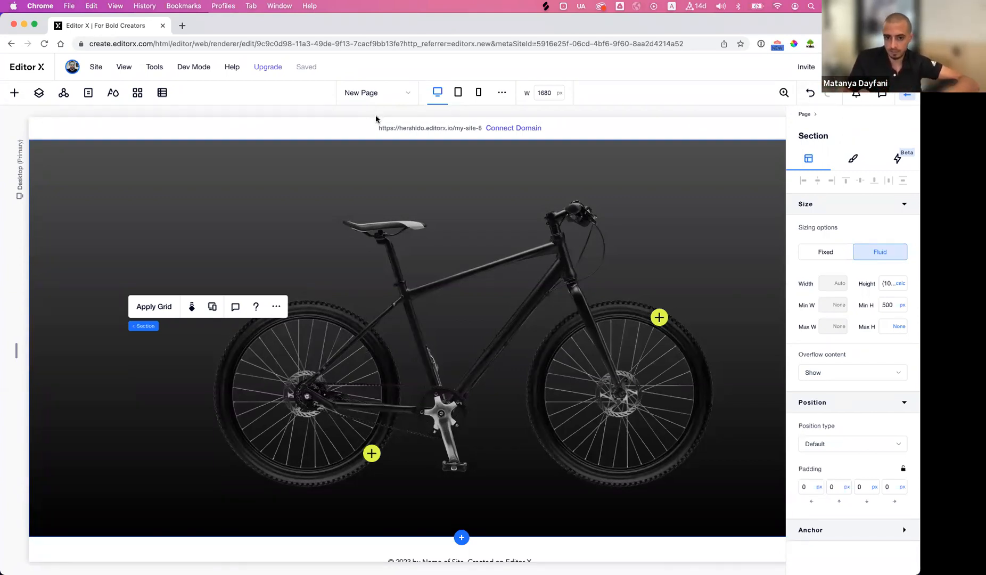
left_click(247, 356)
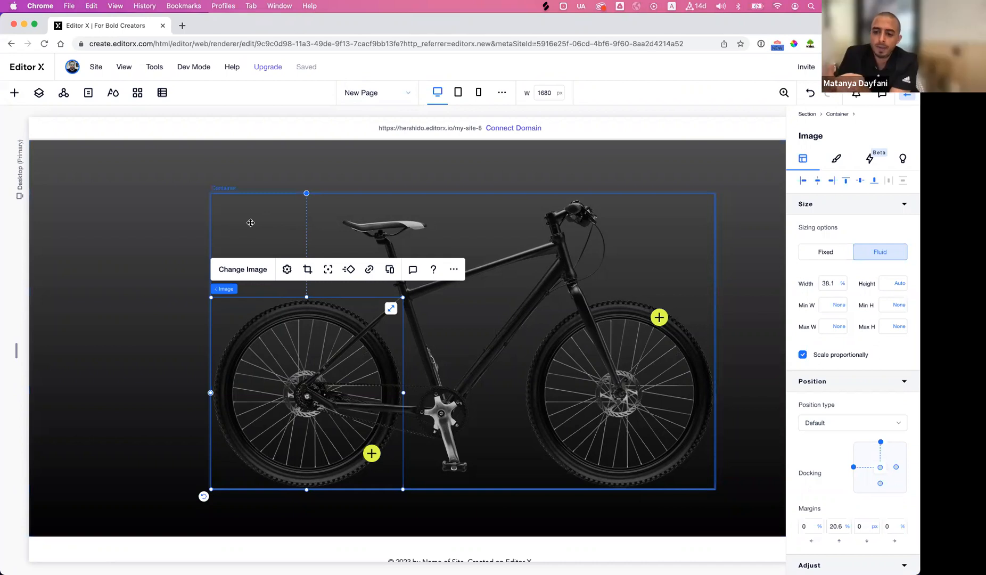
Set the bike container's left margin to 0% and its top margin to 0 px.
left_click(251, 223)
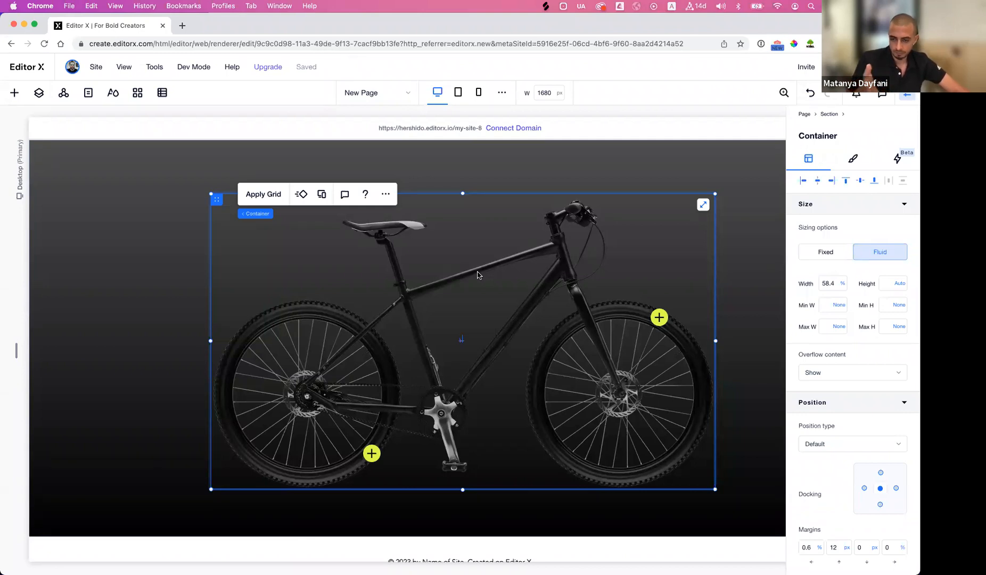
left_click(809, 548)
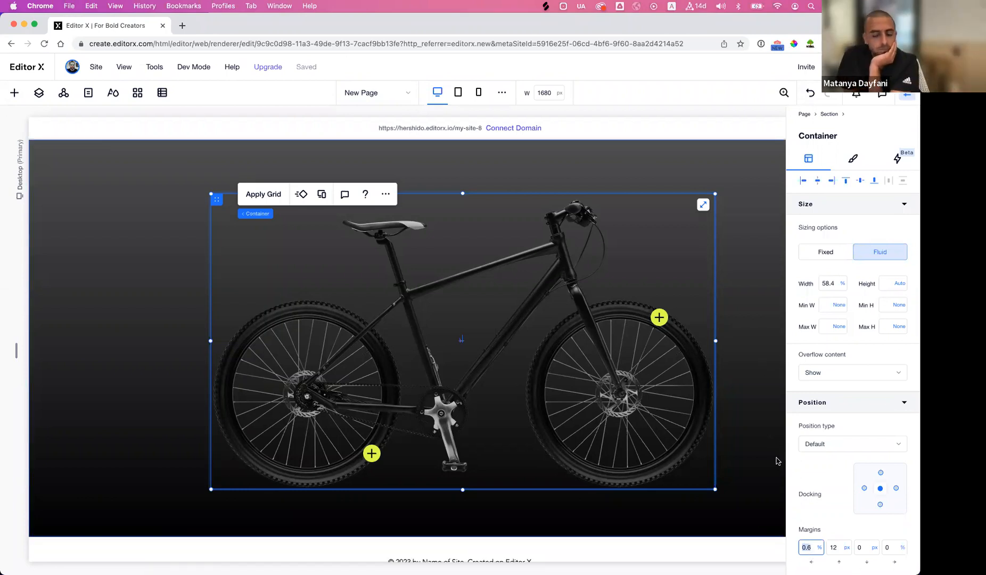
type("0")
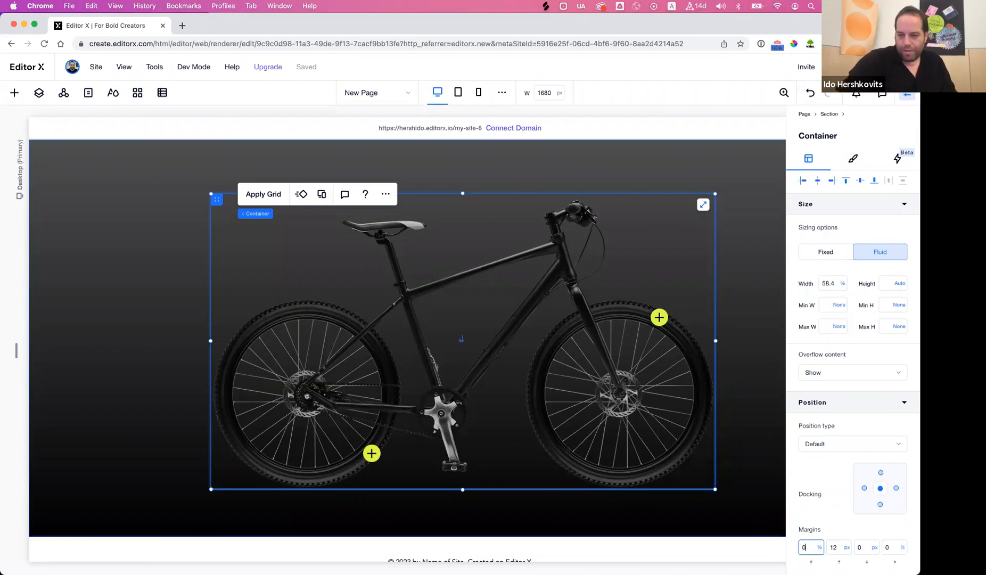
key("Return")
left_click(837, 550)
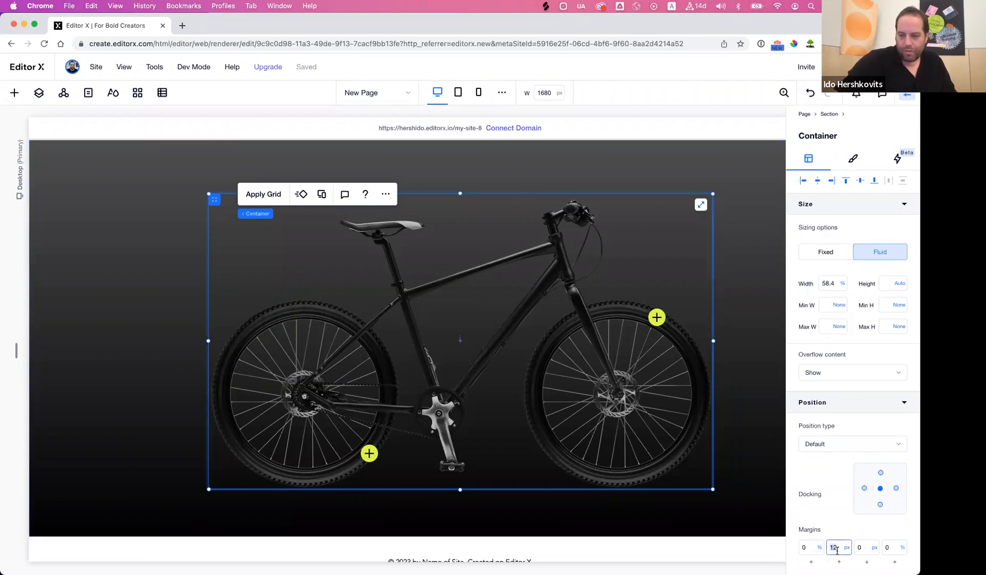
type("0")
key("Return")
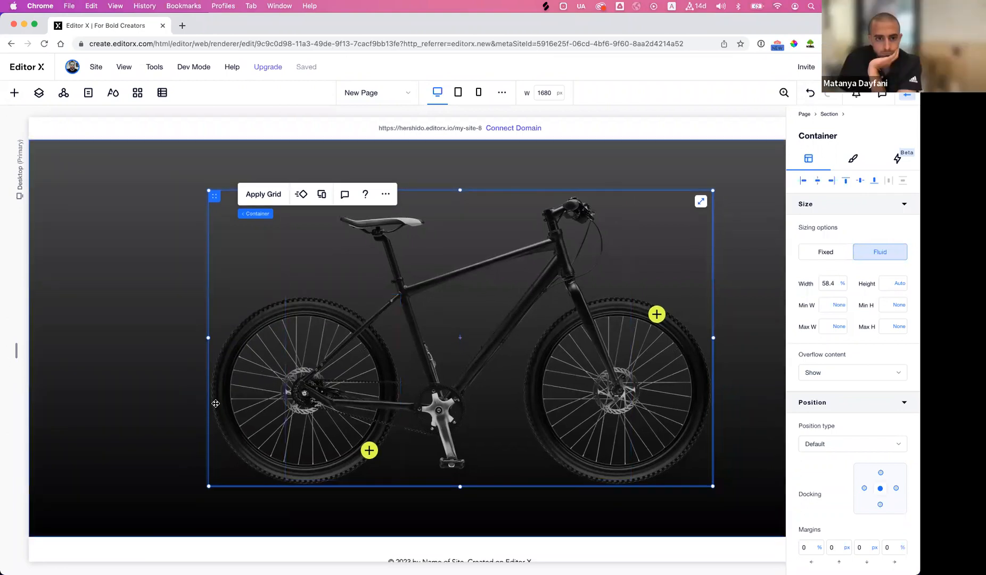
Check the layout of the bike parts and their container, and switch the rear wheel image's top margin unit to Viewport Width (vw).
left_click(241, 394)
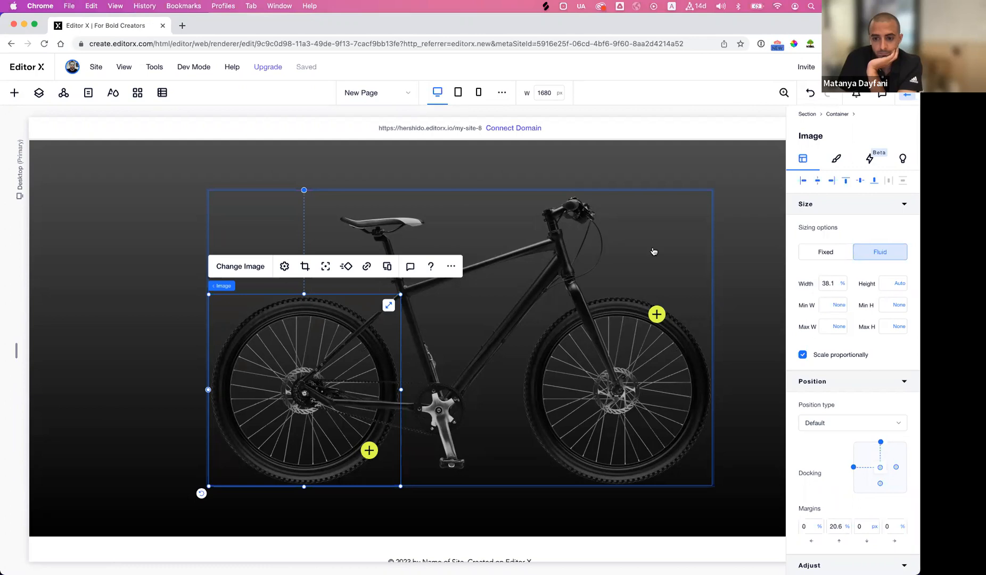
left_click(598, 219)
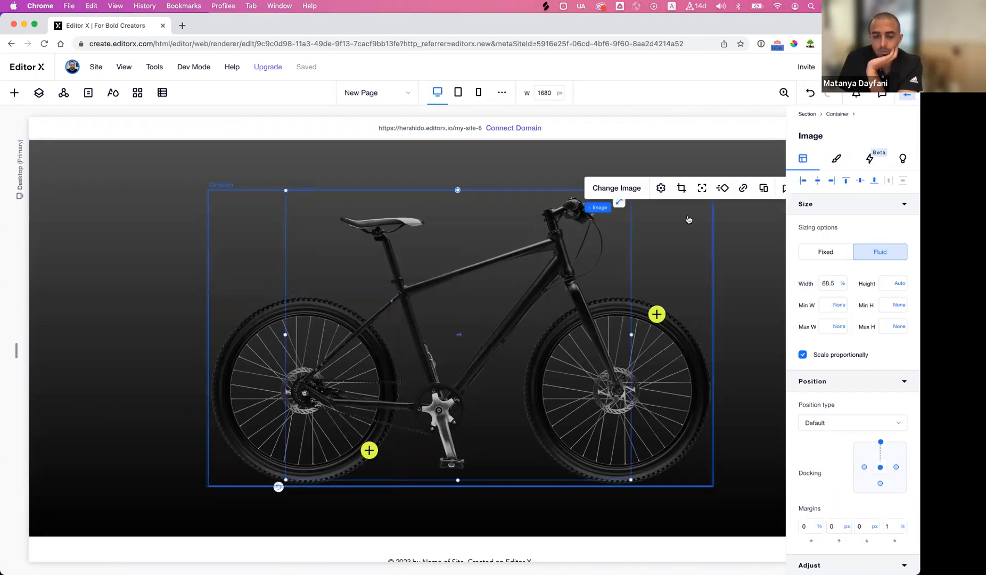
left_click(690, 220)
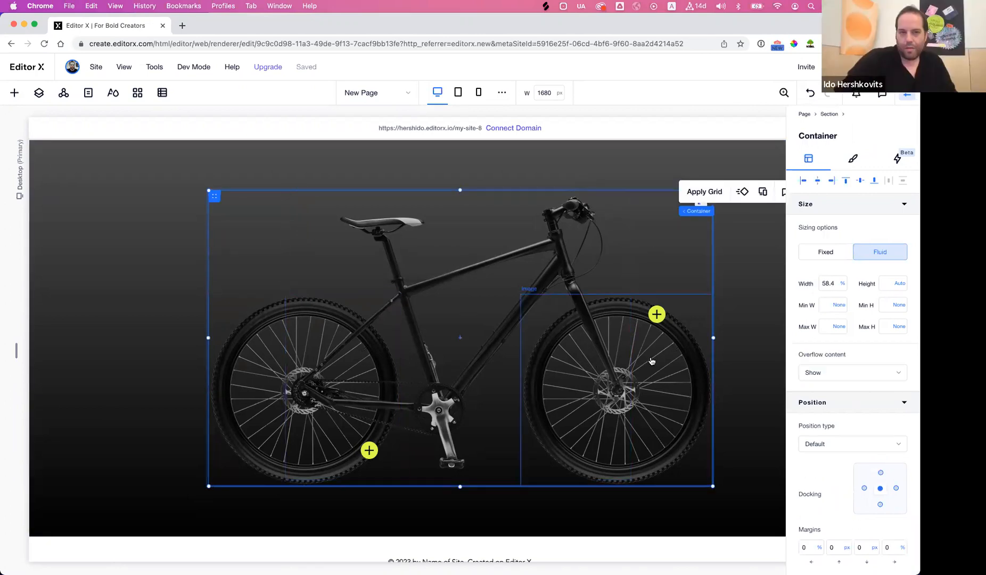
left_click(290, 393)
left_click(291, 393)
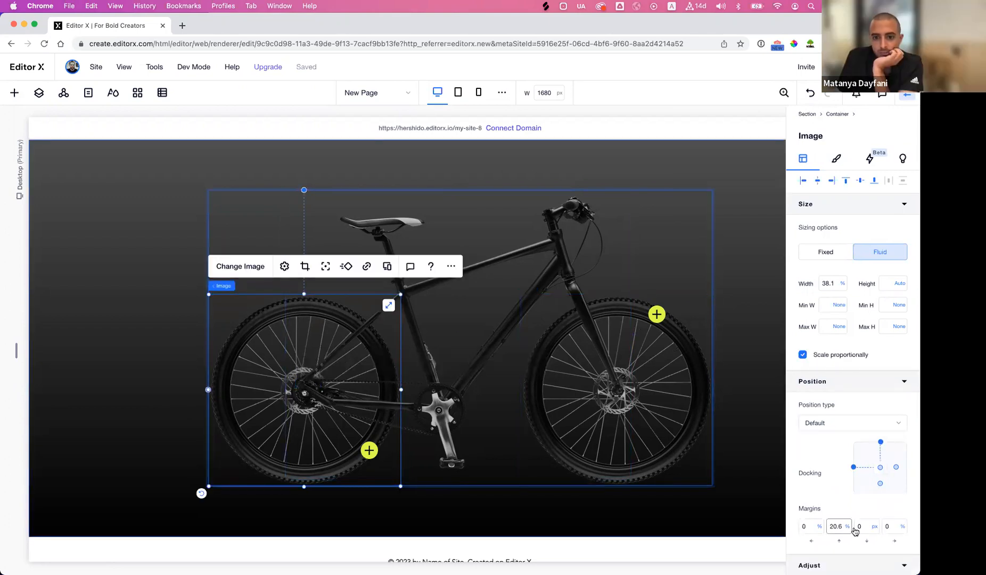
left_click(847, 527)
left_click(842, 510)
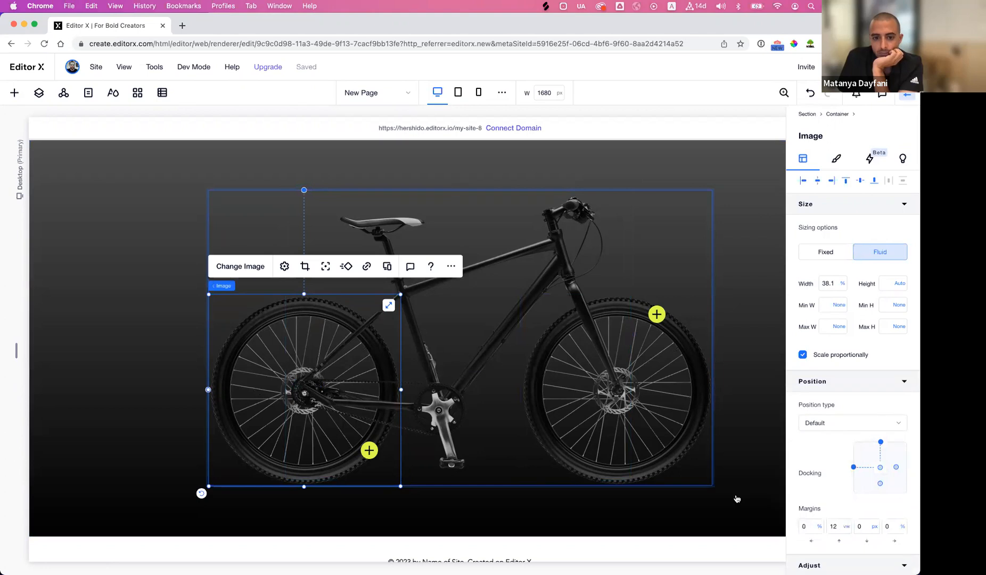
Try Viewport Width (vw) as the top margin unit of the plus icon on the rear wheel, and undo that change.
left_click(369, 451)
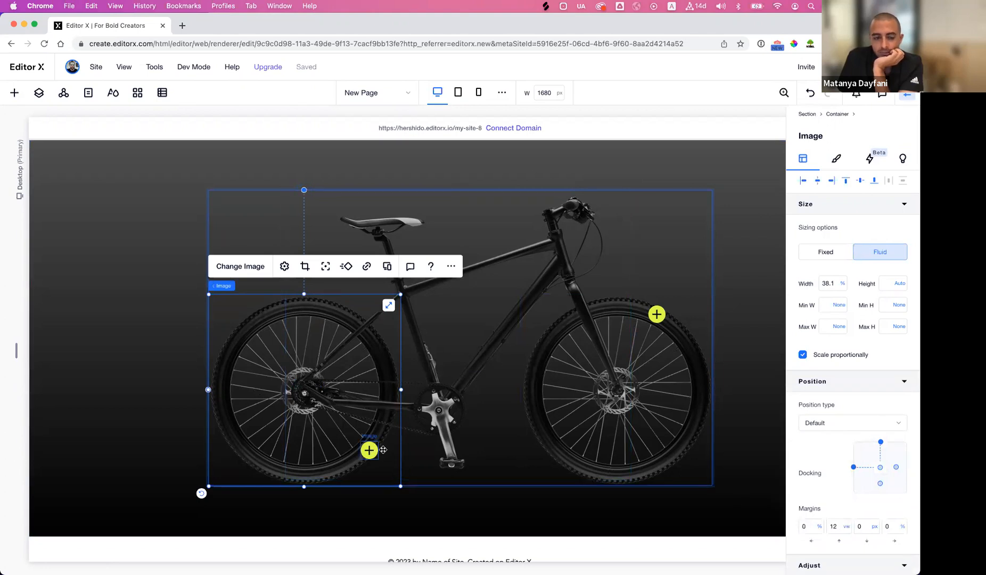
left_click(848, 527)
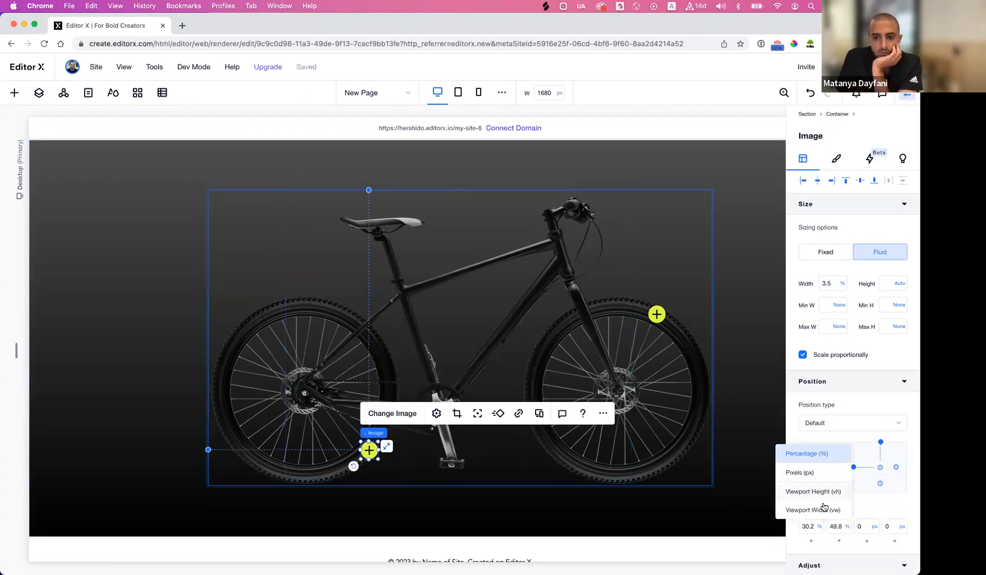
left_click(823, 510)
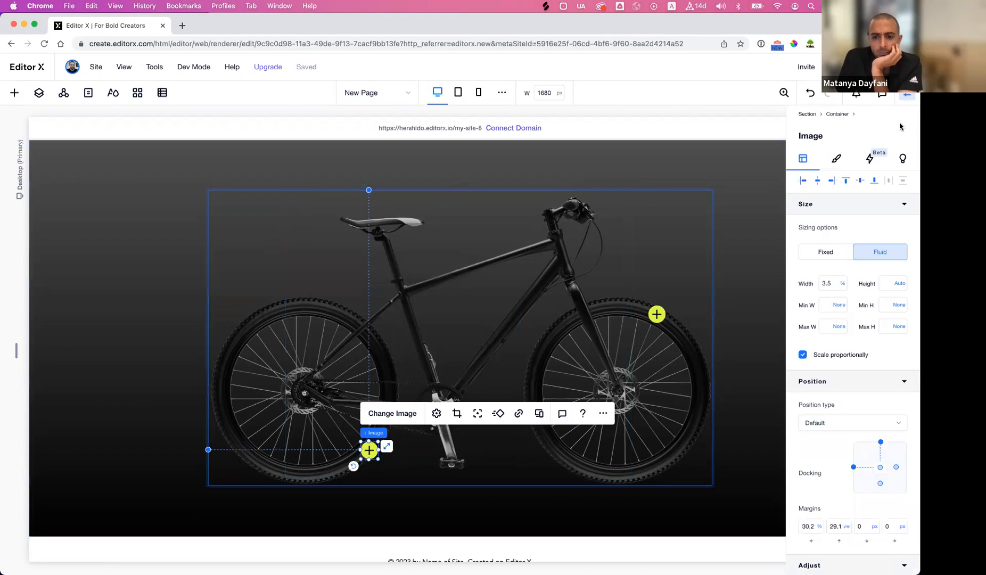
left_click(809, 94)
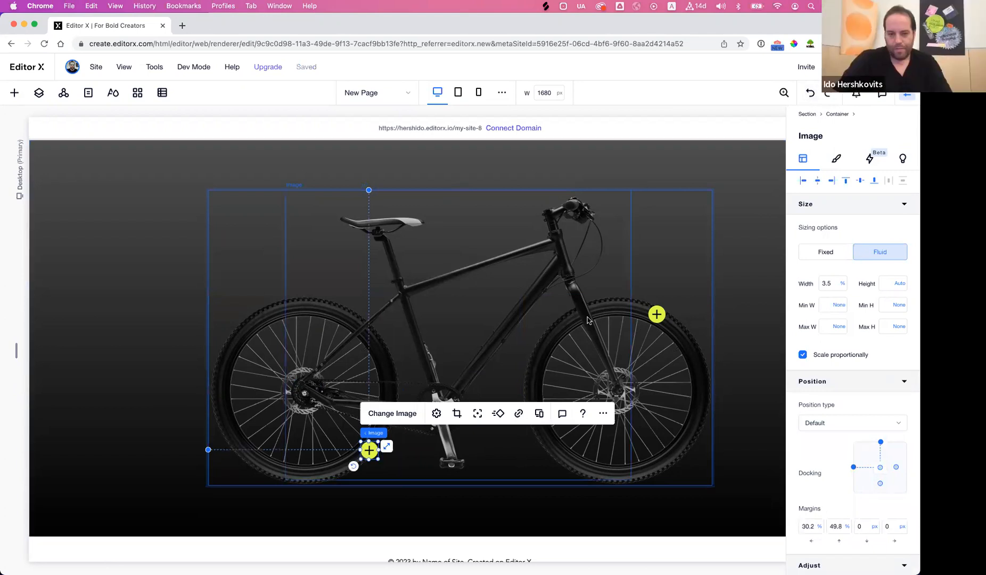
key("super+z")
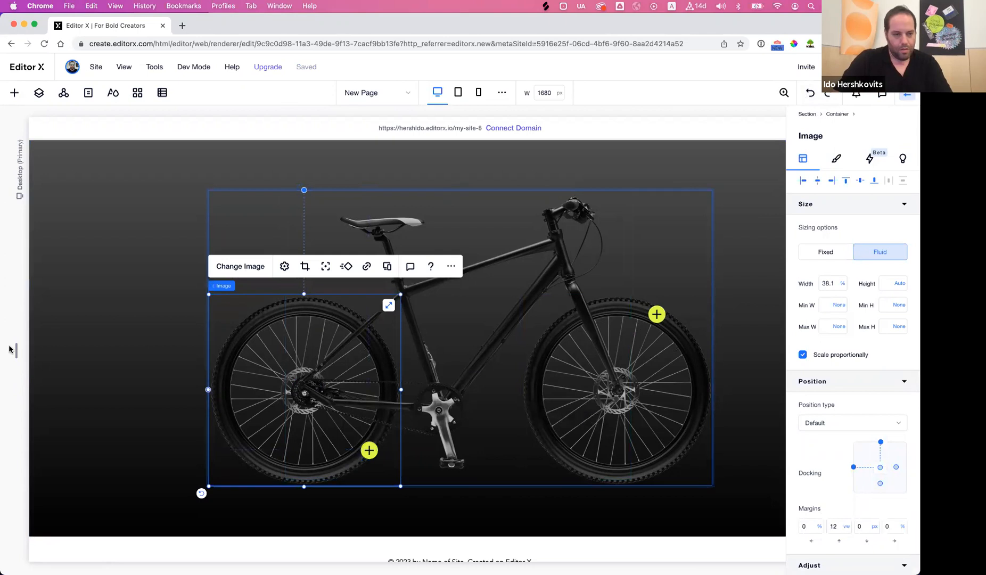
Check how the bike parts and plus icons scale at page widths of about 922, 1338 and 1010 px.
left_click_drag(17, 351, 211, 352)
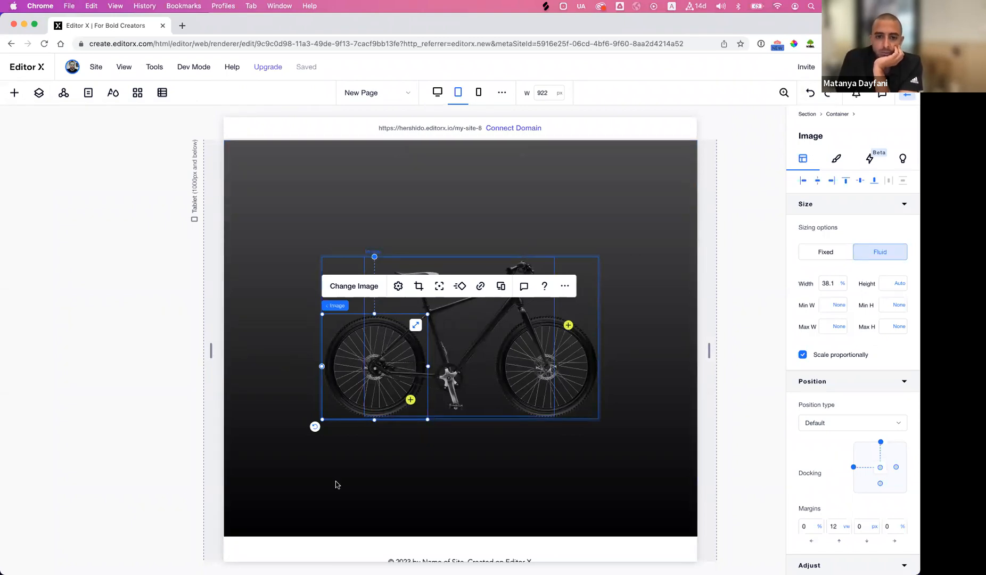
left_click_drag(212, 351, 104, 369)
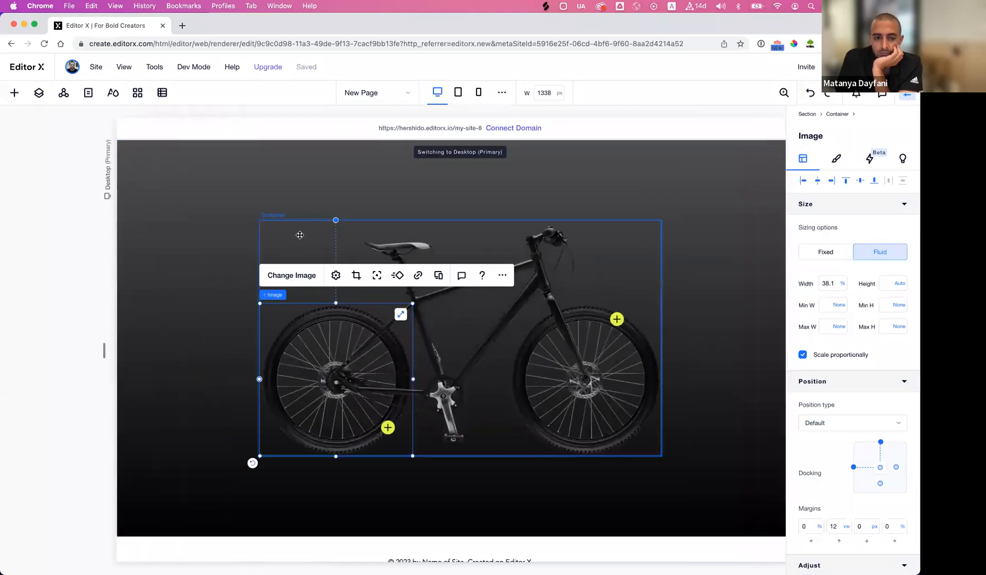
left_click(300, 233)
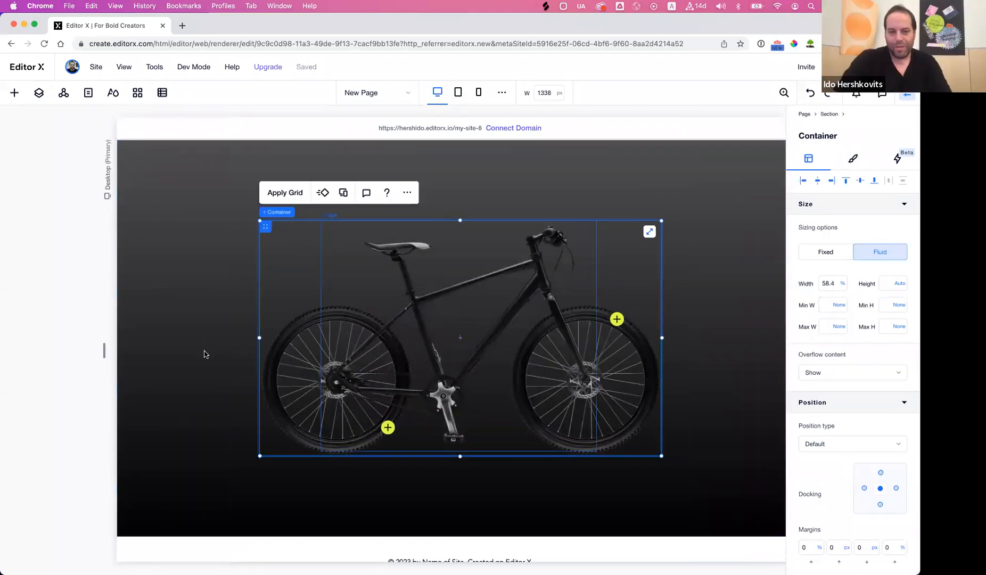
left_click_drag(102, 353, 187, 352)
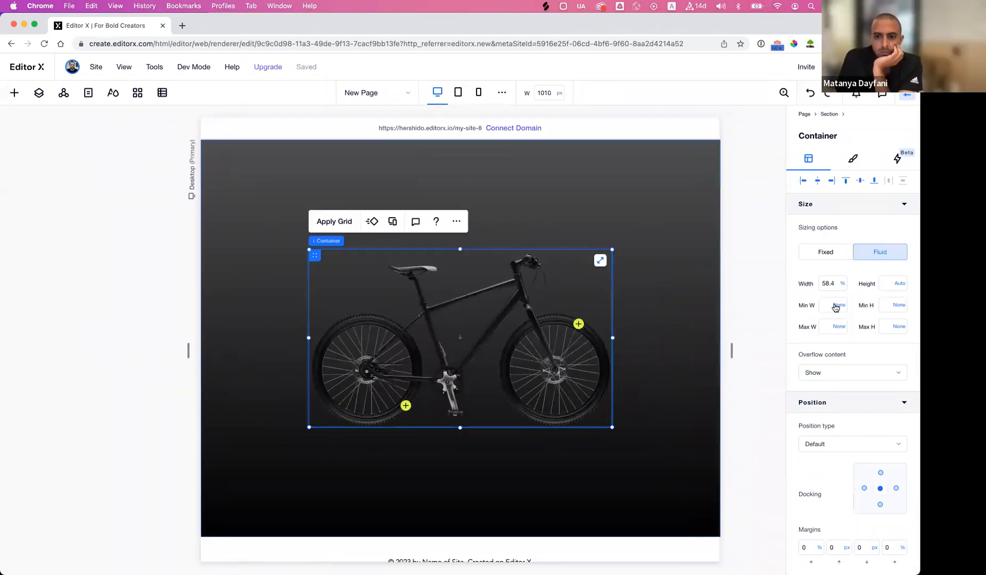
Give the bike container a minimum width of 590 px and check the layout at a page width of about 1370 px.
left_click(838, 306)
left_click(852, 326)
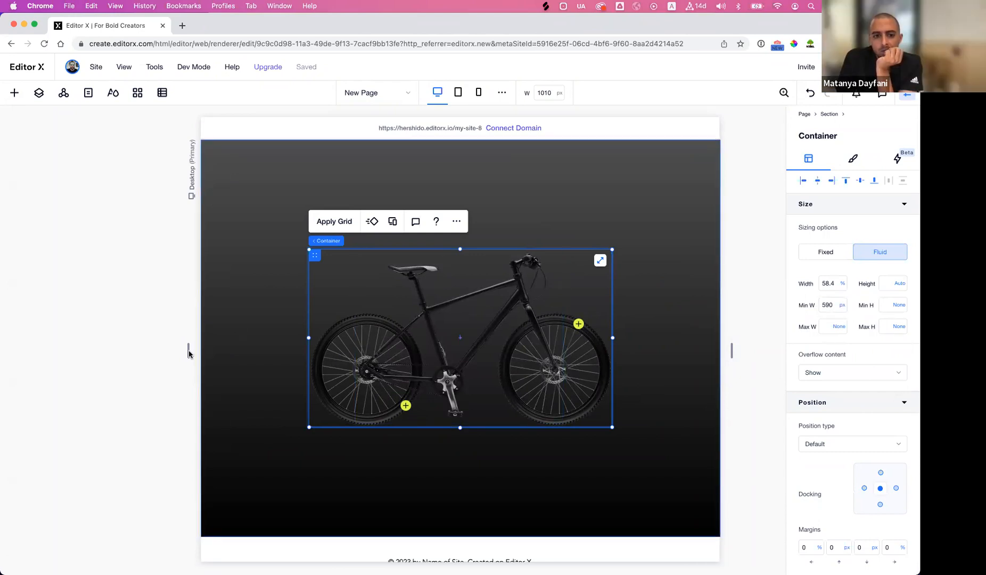
left_click_drag(188, 354, 97, 326)
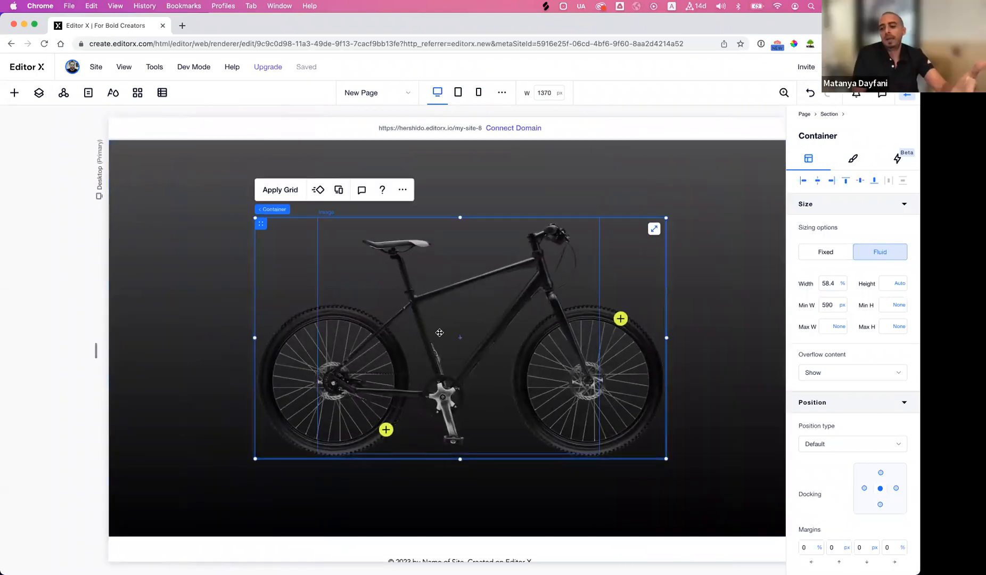
Inspect the rear wheel image and bike container settings at a page width of about 1596 px, and return to the full desktop width.
left_click(297, 355)
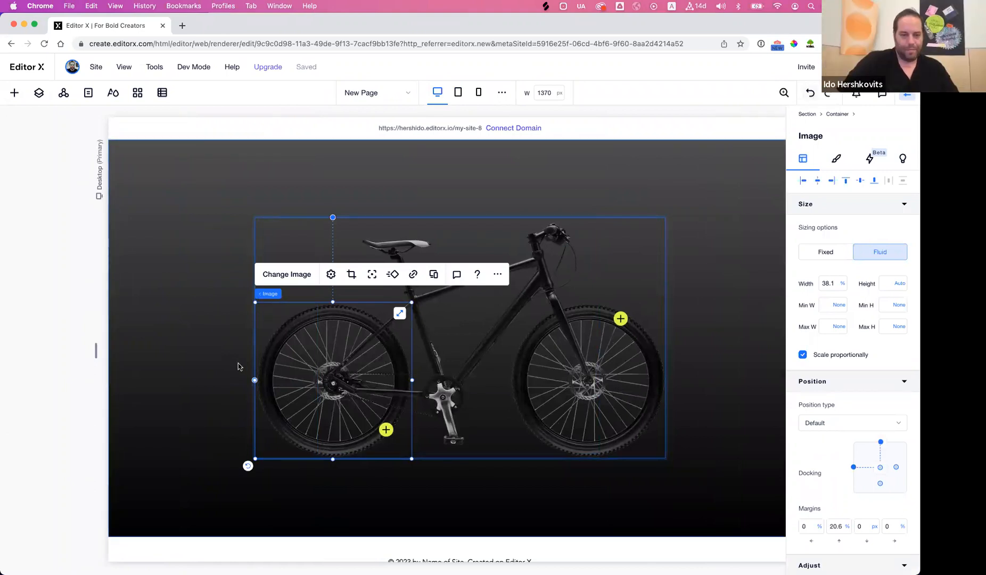
left_click_drag(95, 351, 37, 351)
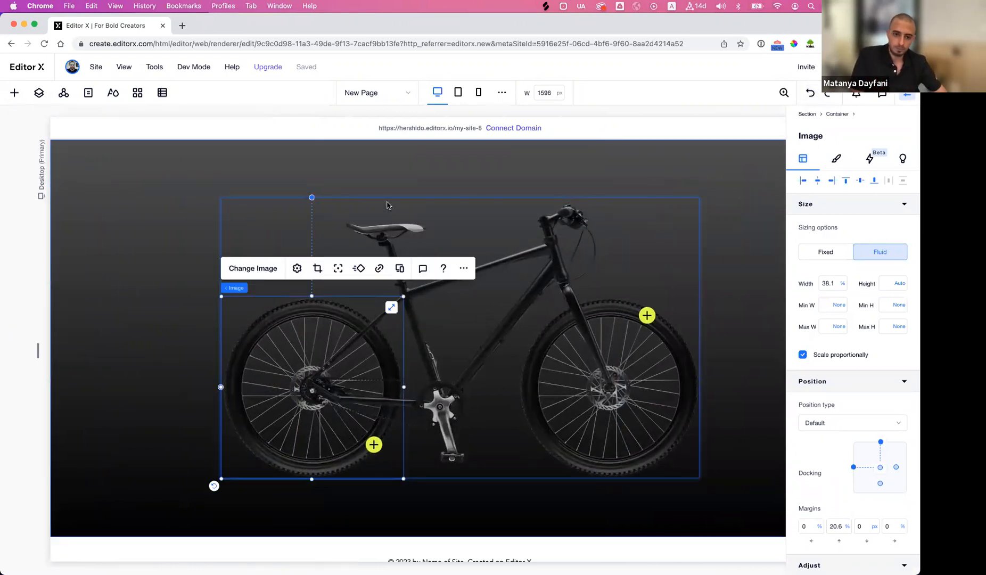
left_click(272, 226)
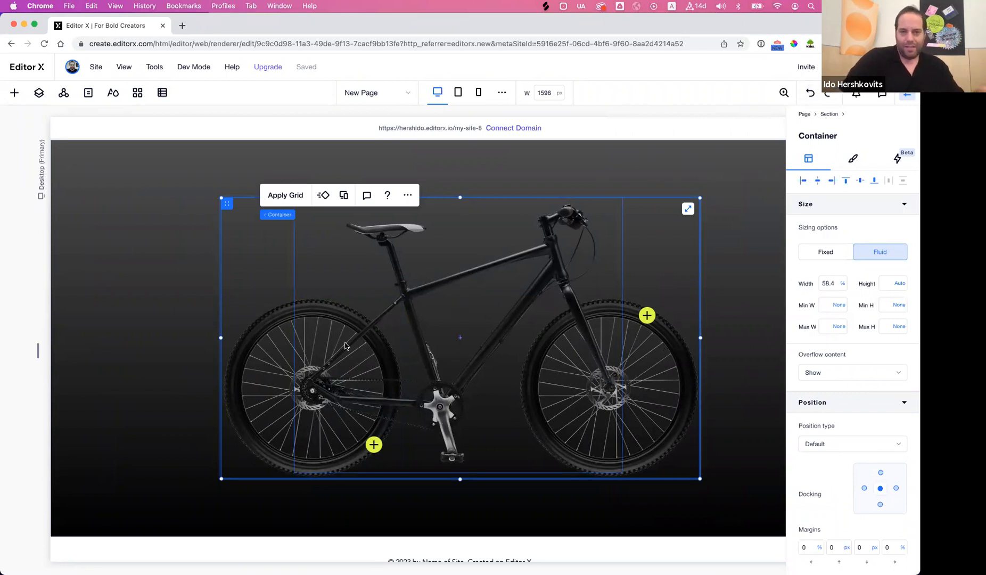
left_click(258, 359)
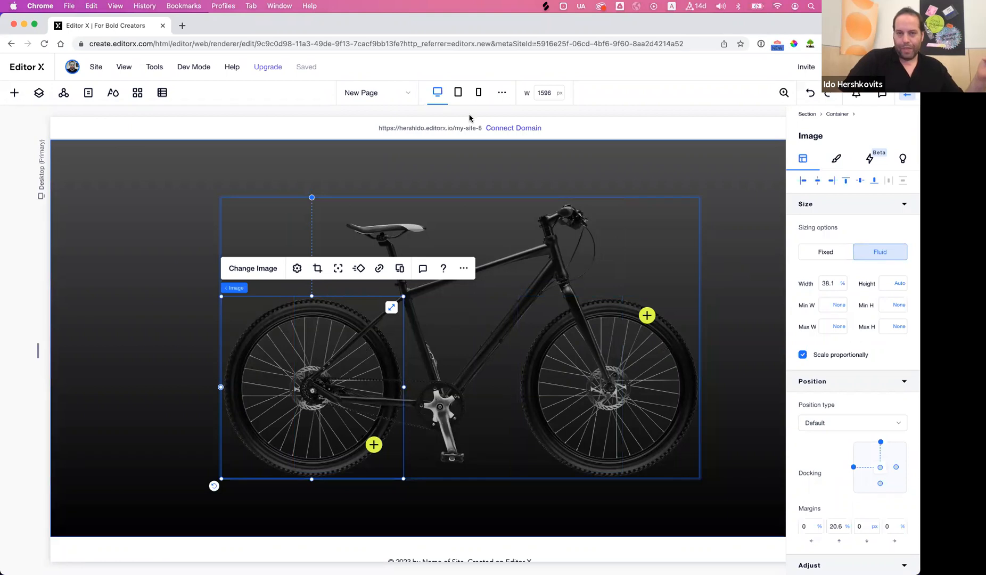
left_click(437, 94)
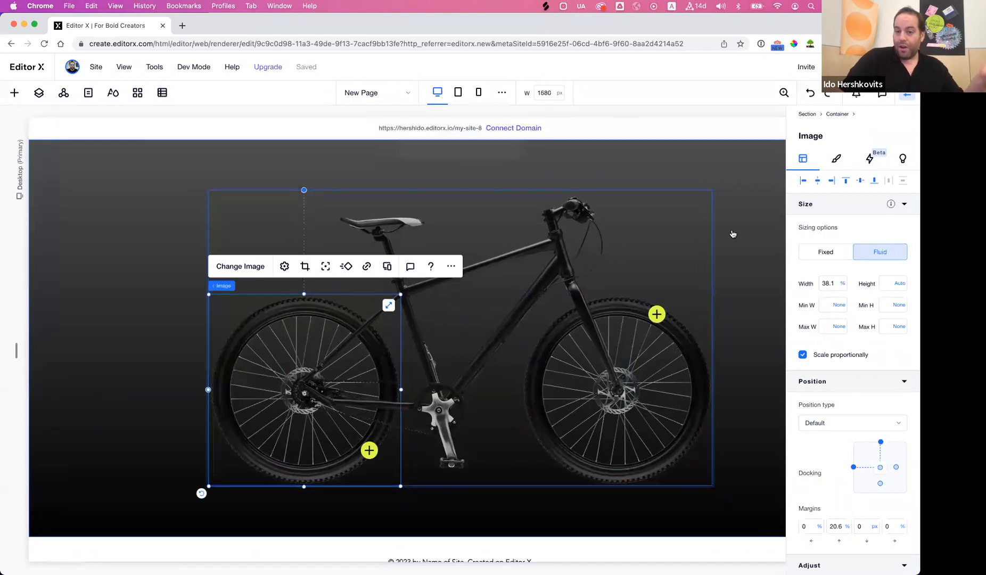
Show the interaction trigger settings for the bike container.
left_click(732, 234)
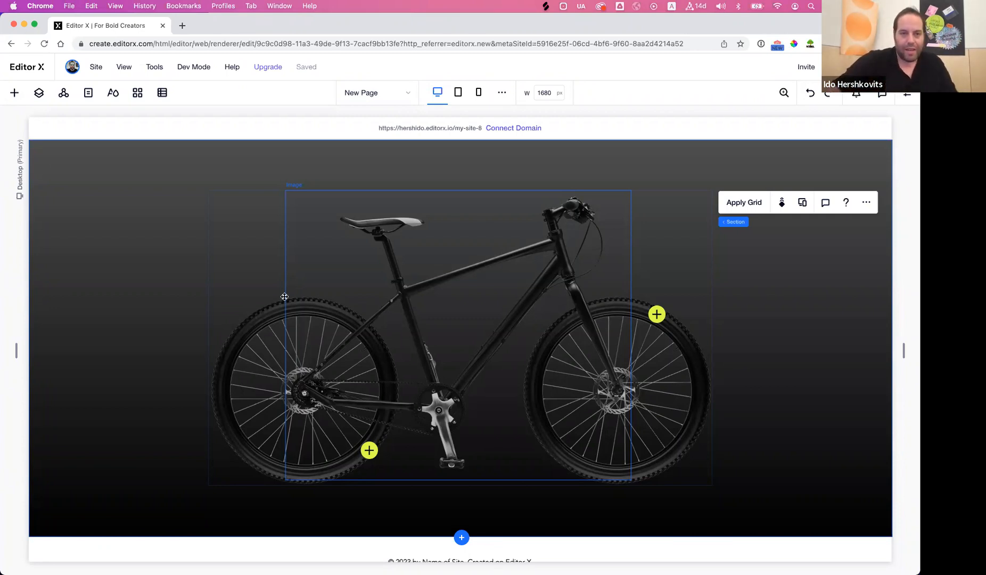
left_click(246, 241)
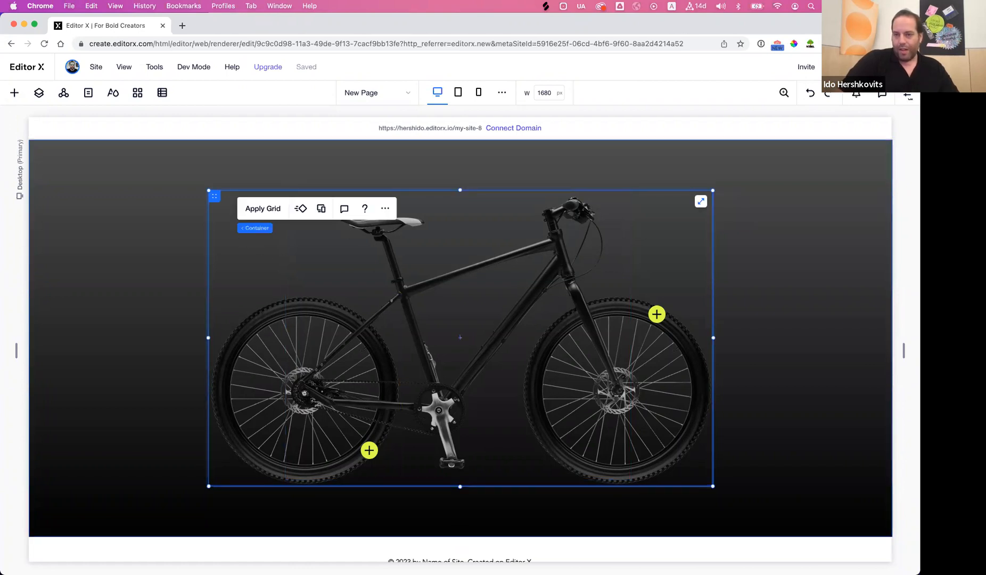
left_click(909, 96)
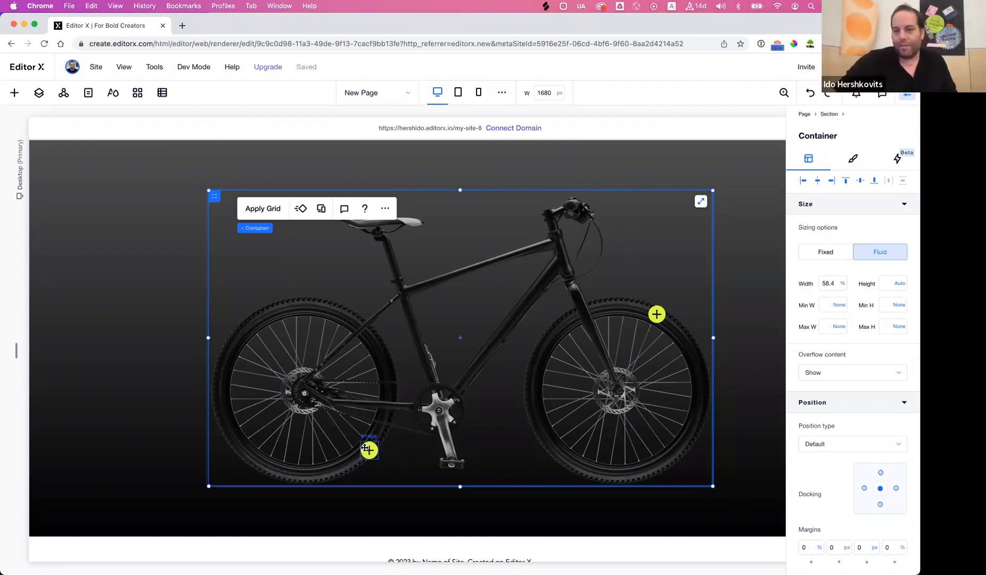
left_click(898, 160)
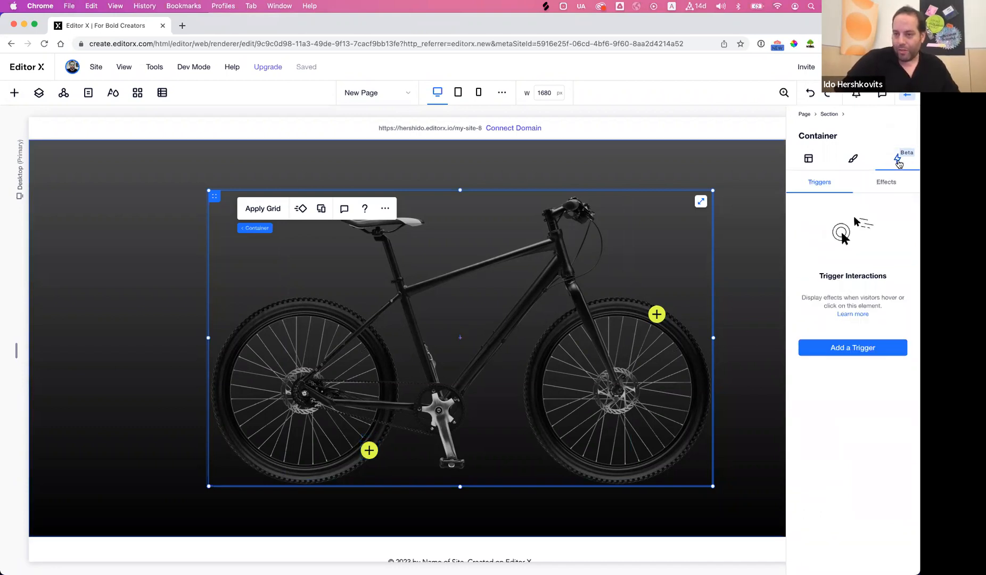
Create a custom effect named Zoom1 for the bike container and move the timing settings clear of the bike.
left_click(884, 188)
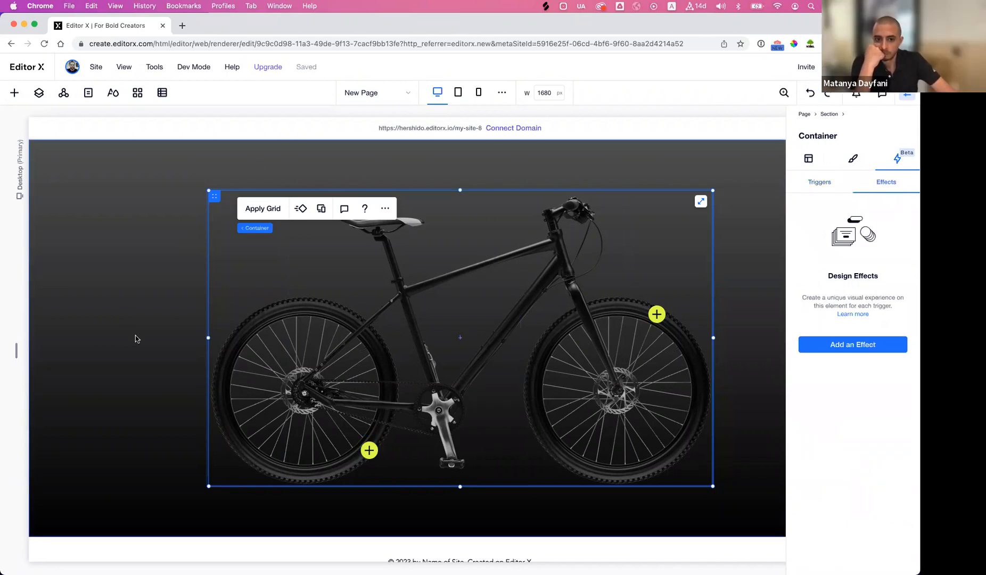
left_click(863, 347)
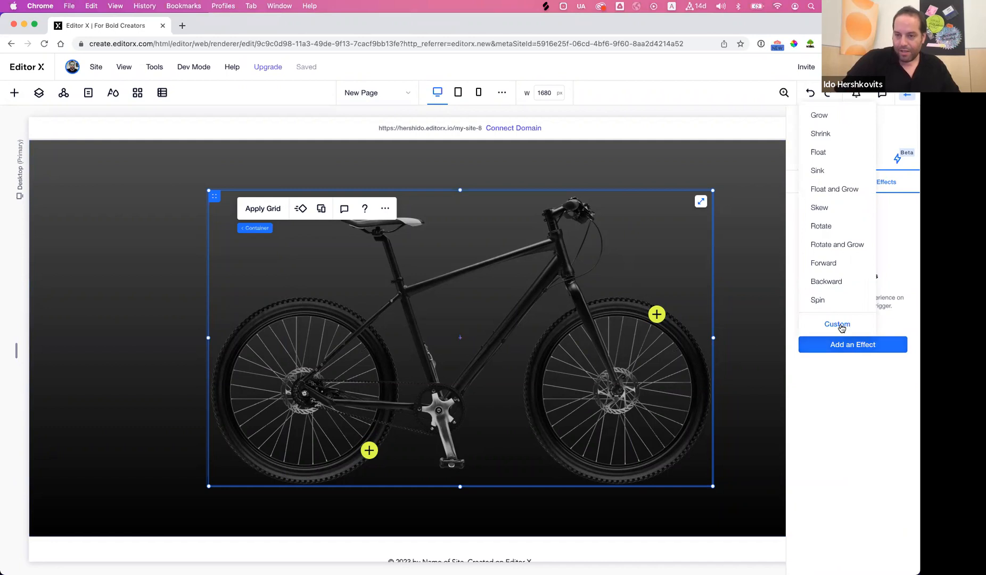
left_click(844, 327)
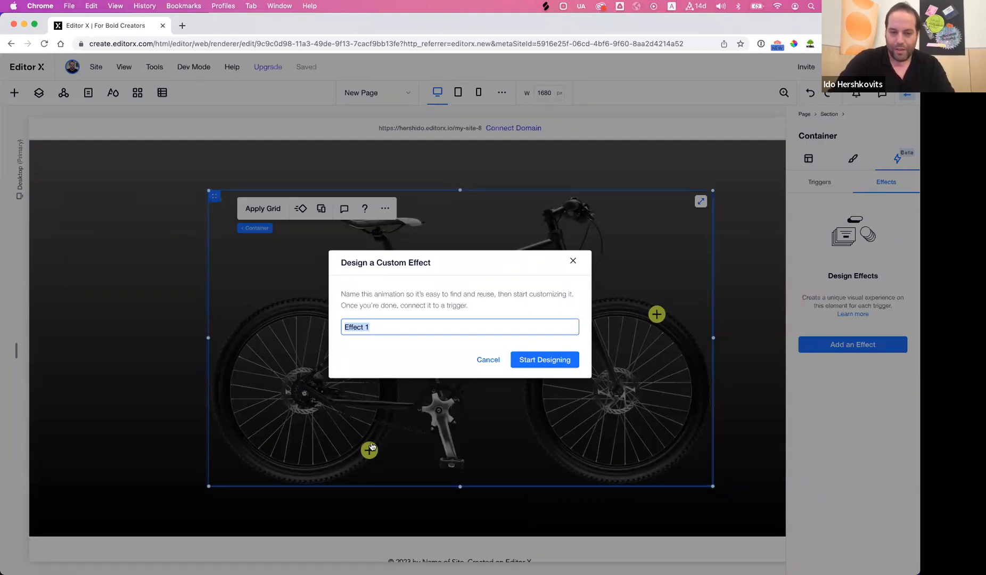
triple_click(432, 334)
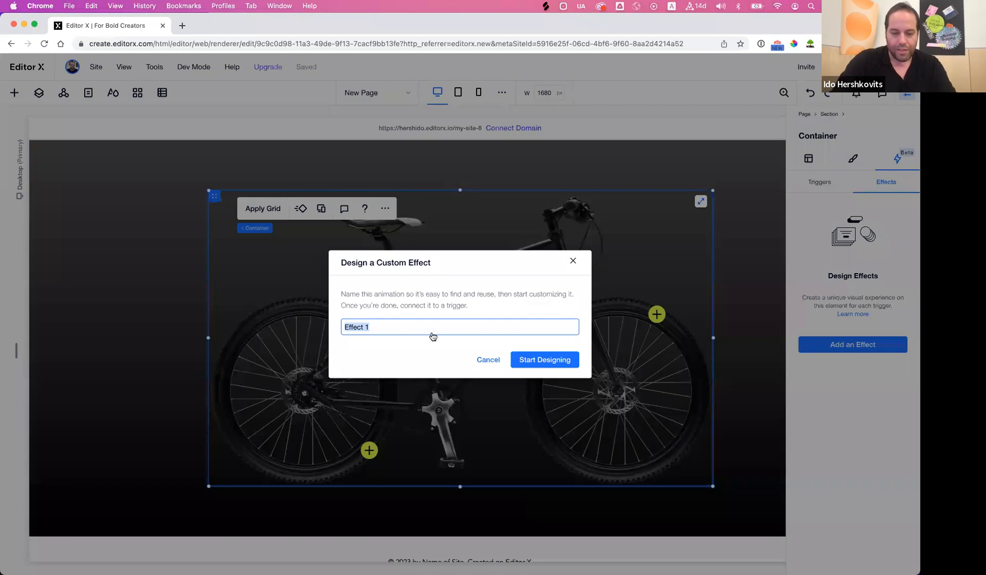
type("Zoom1")
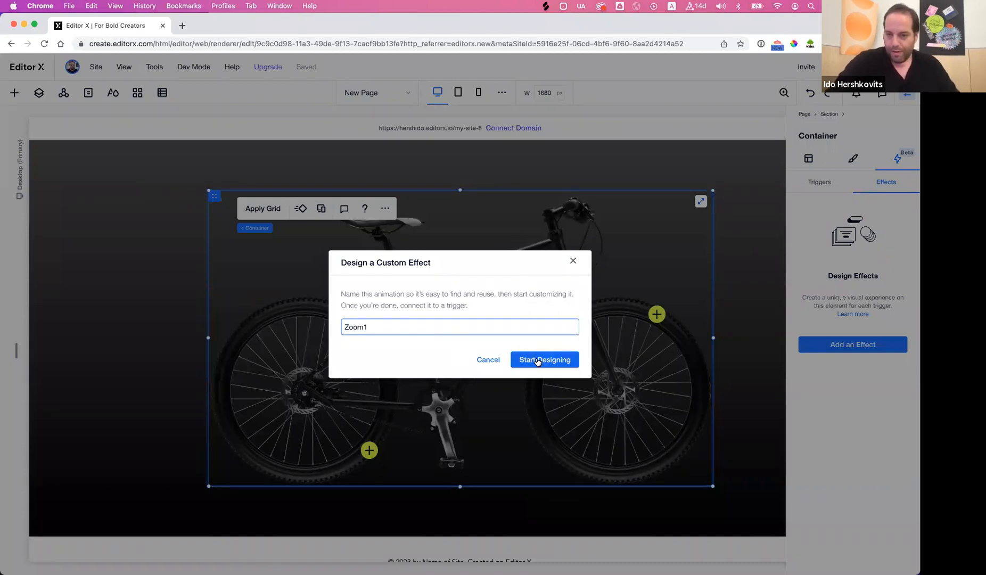
left_click(538, 360)
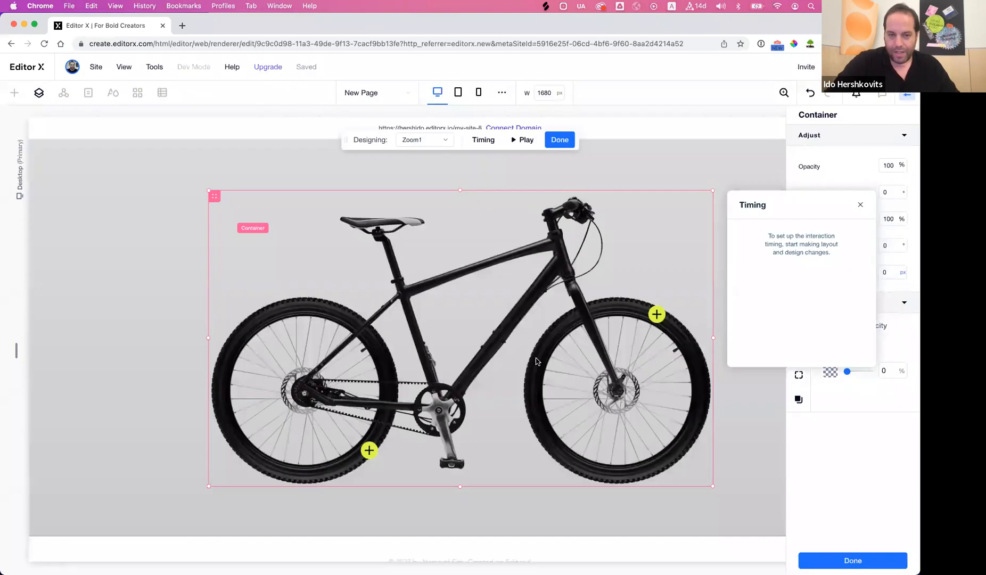
left_click_drag(838, 194, 146, 151)
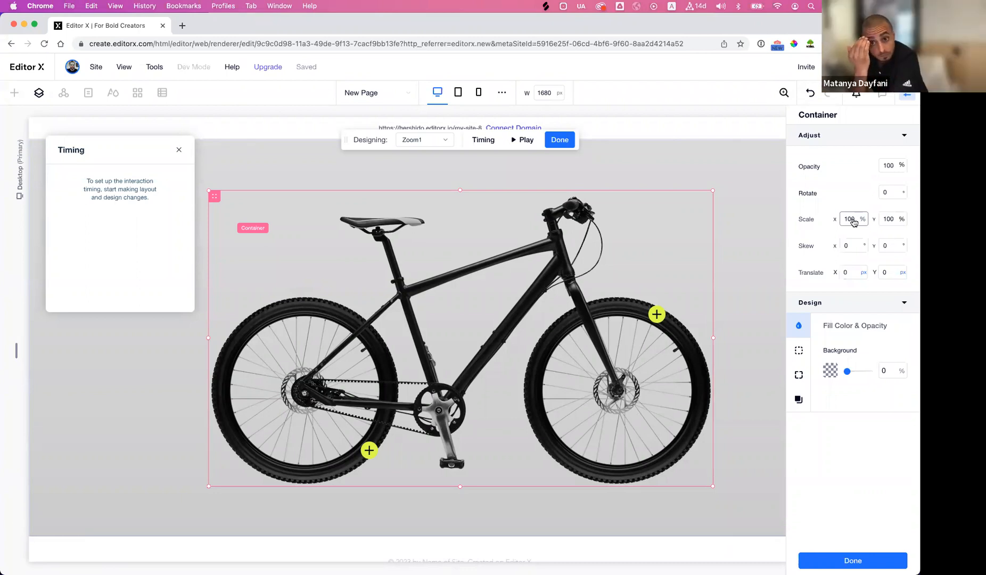
Set the container's X and Y scale in the Zoom1 effect to 150%.
left_click(853, 221)
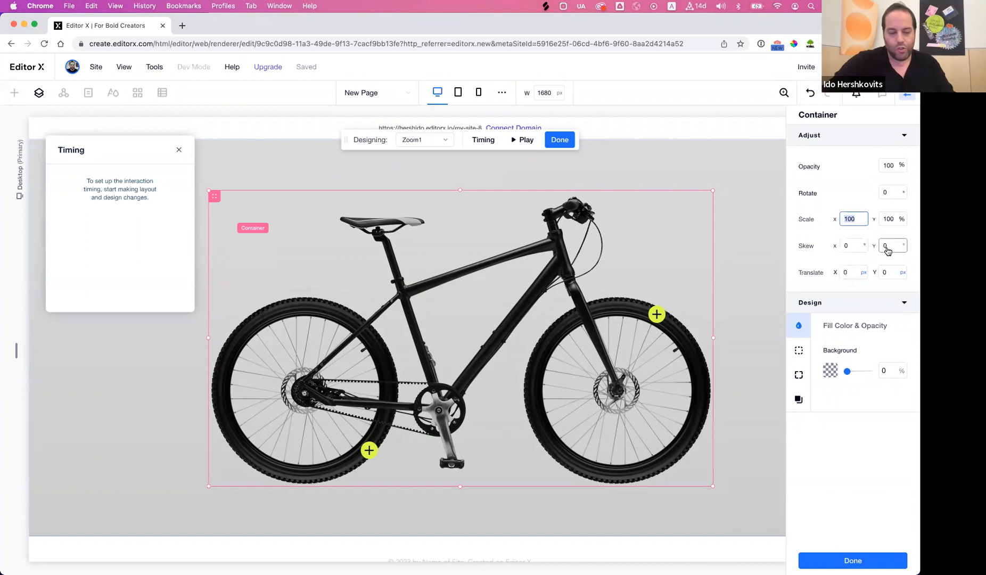
type("150")
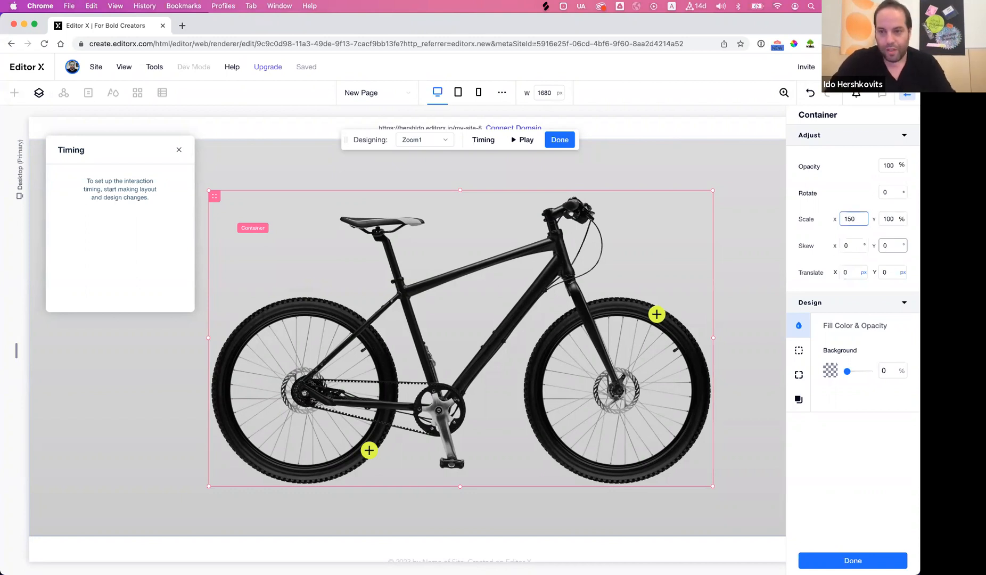
key("Tab")
type("150")
key("Tab")
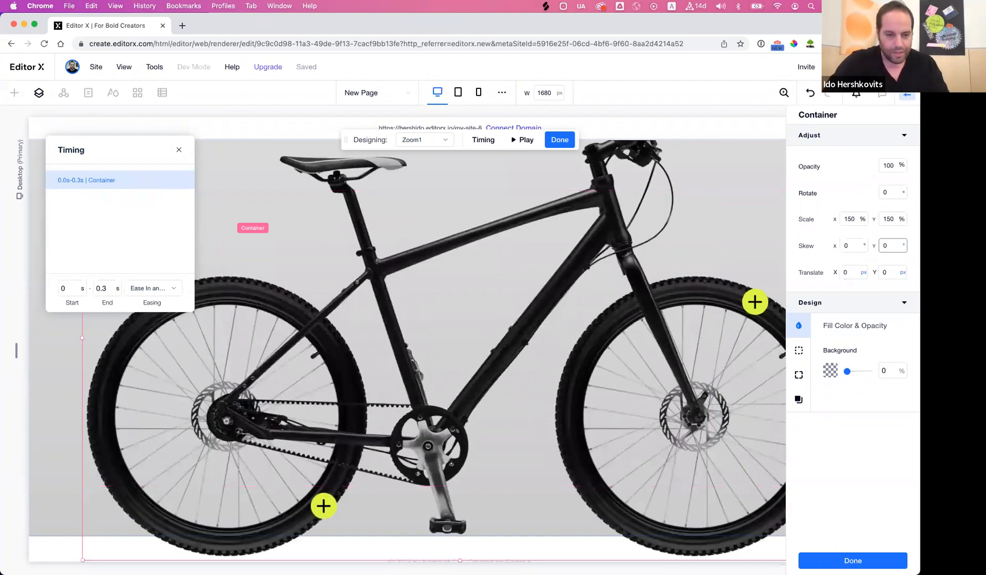
Reduce the container's X and Y scale in the Zoom1 effect to 120%.
double_click(851, 224)
type("120")
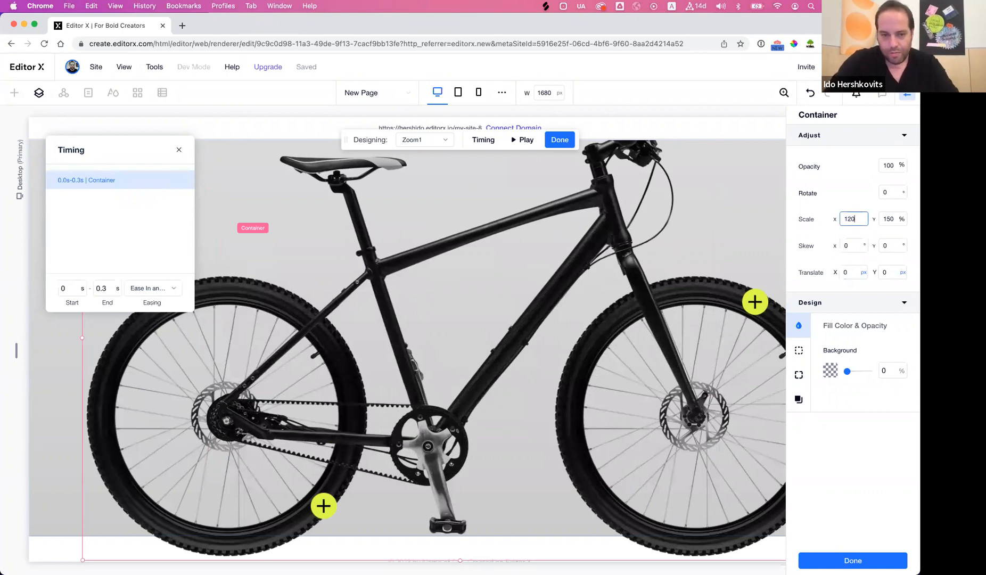
key("Return")
double_click(892, 219)
type("120")
key("Return")
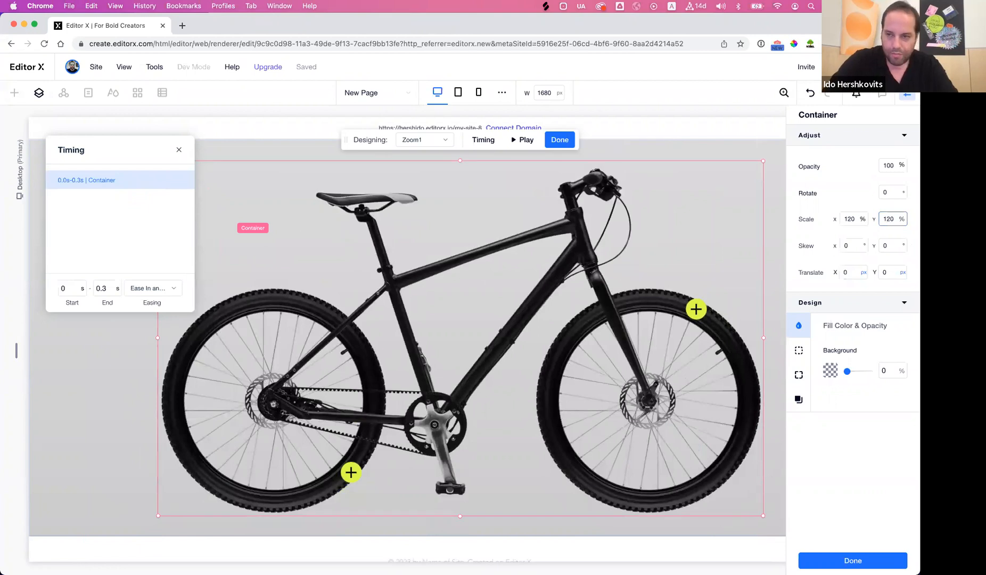
Set the container's X and Y scale in the Zoom1 effect to 130%.
left_click(853, 219)
type("130")
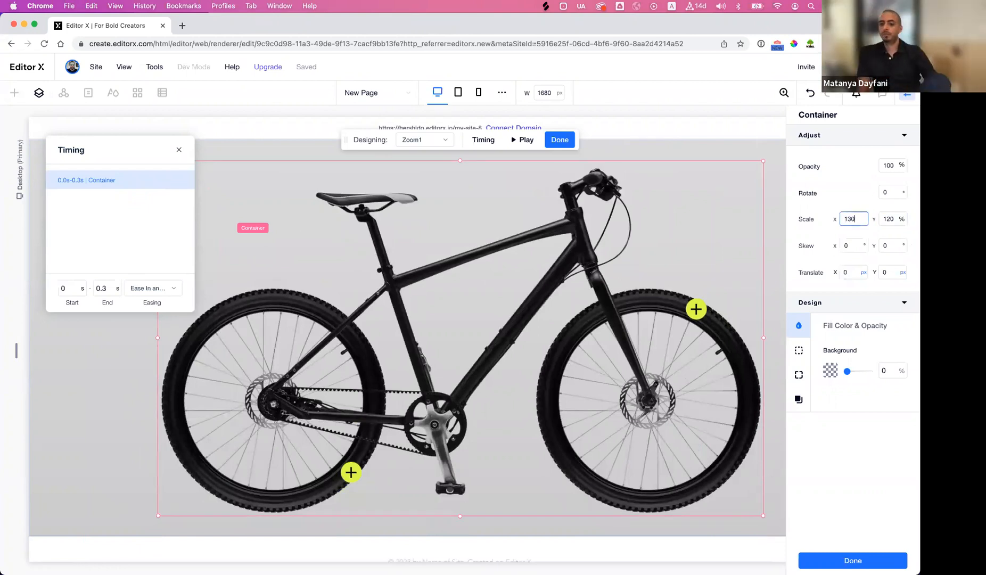
key("Return")
left_click(893, 221)
type("130")
key("Return")
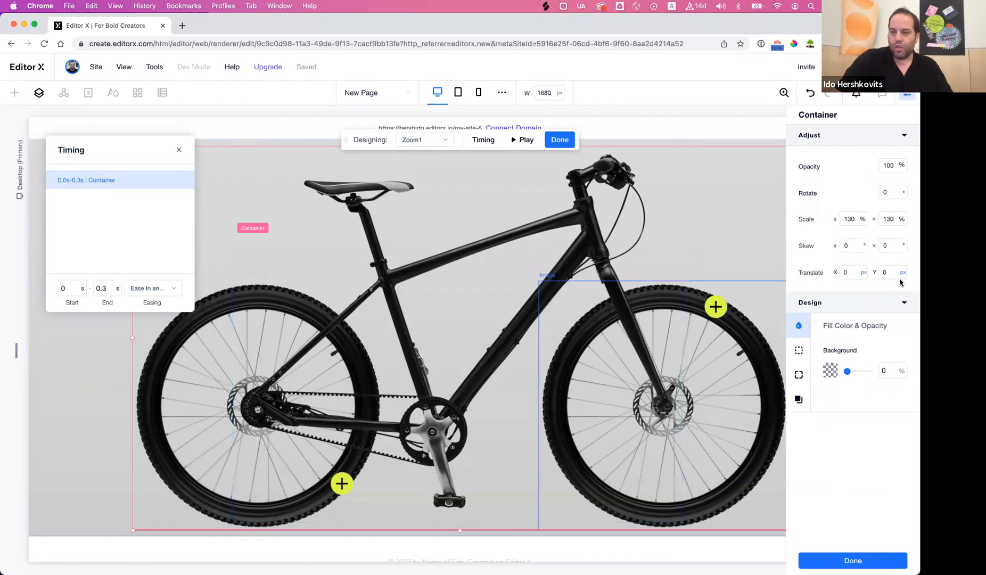
Translate the bike container by 30% on X and 10% on Y in the Zoom1 effect.
left_click(846, 274)
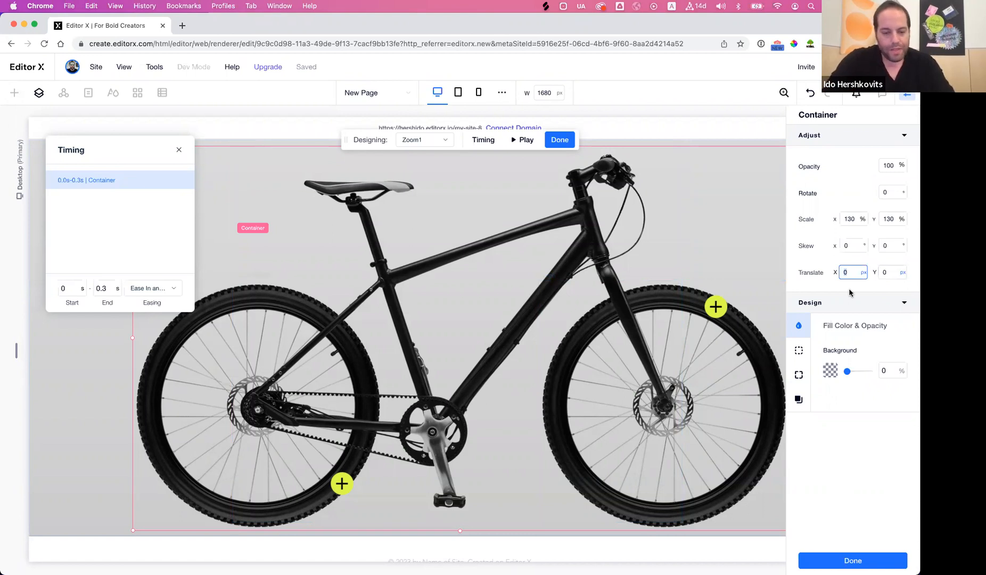
type("30%")
key("Return")
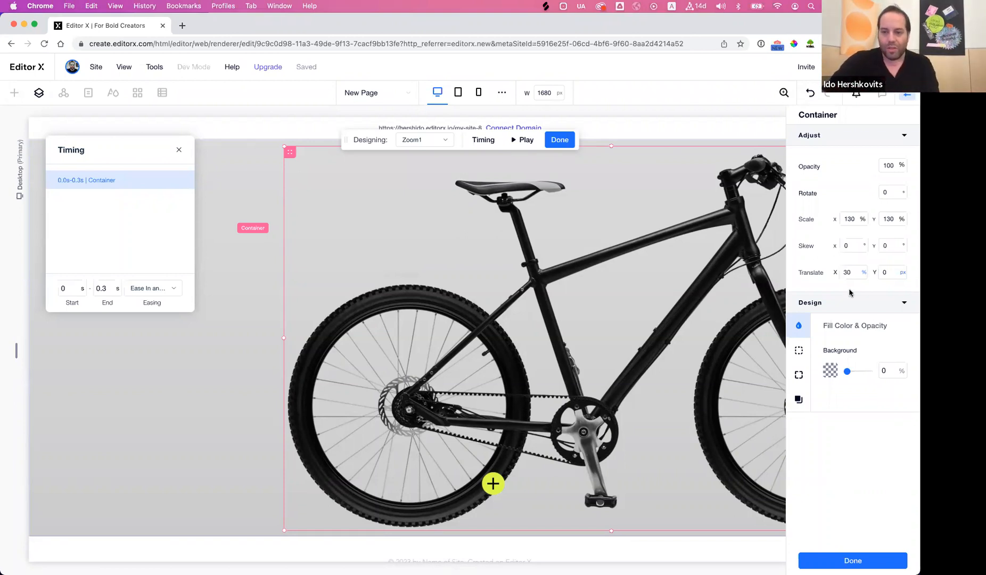
left_click(889, 274)
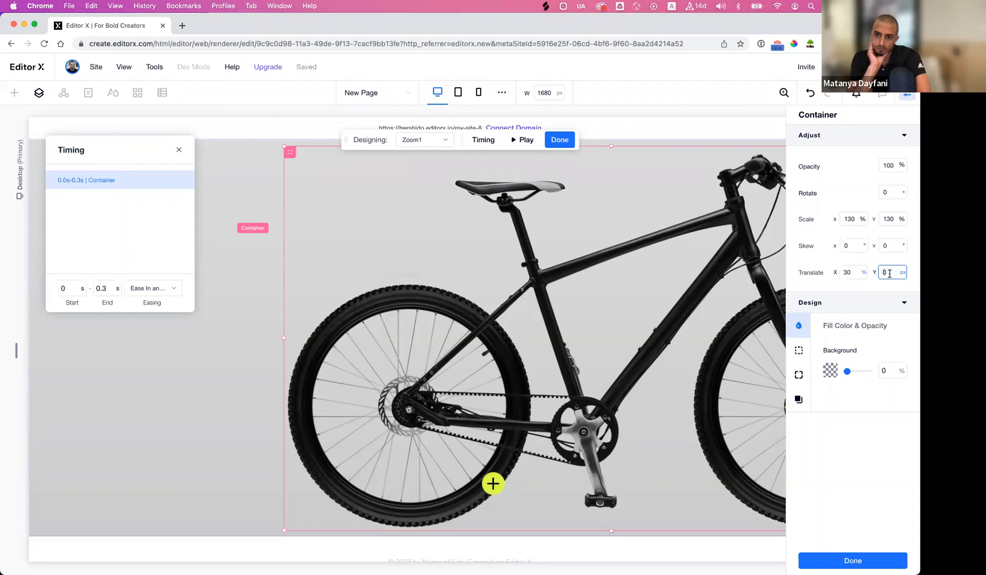
type("10")
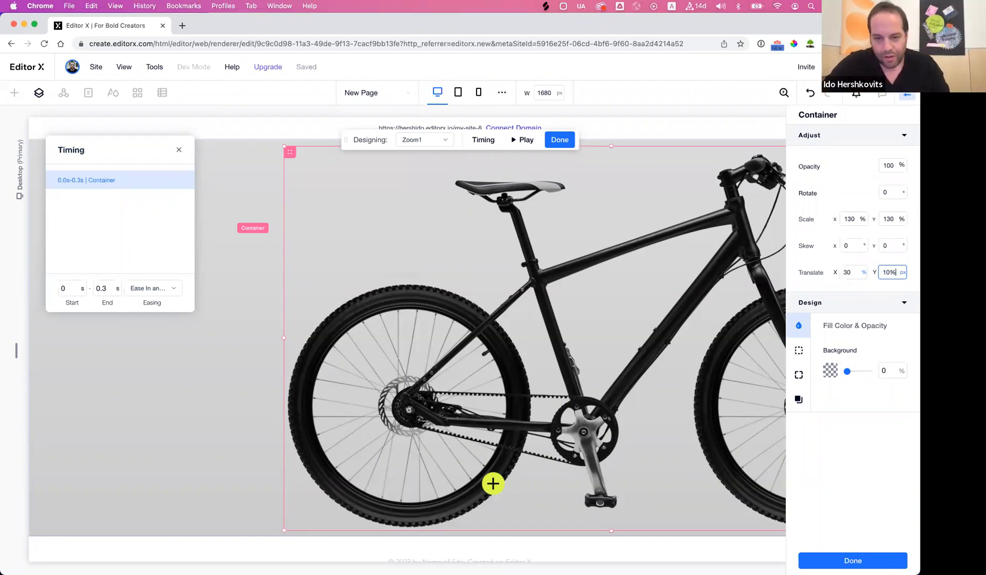
key("Return")
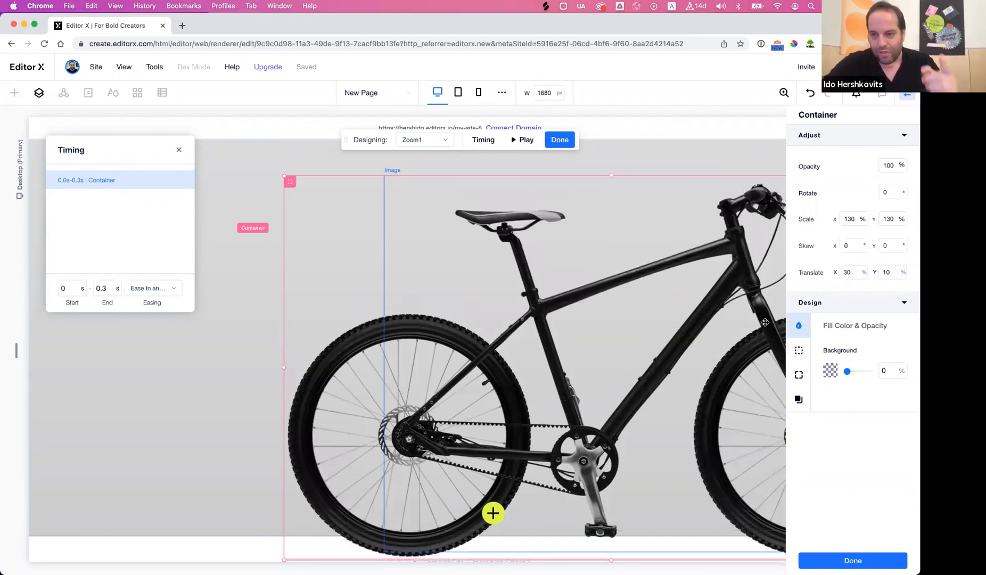
Change the container's Y translation in the Zoom1 effect to -10%.
left_click(884, 272)
type("-")
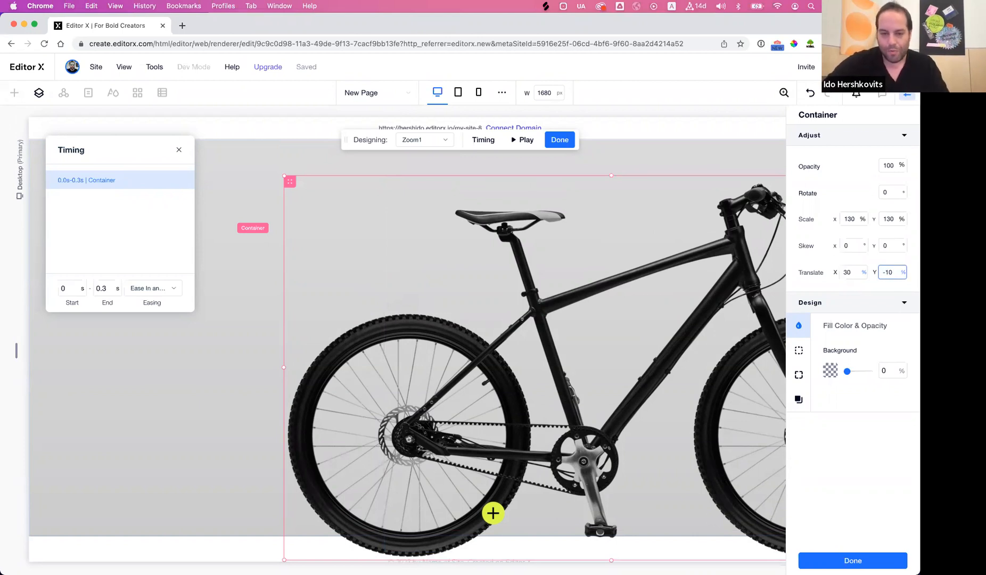
key("Return")
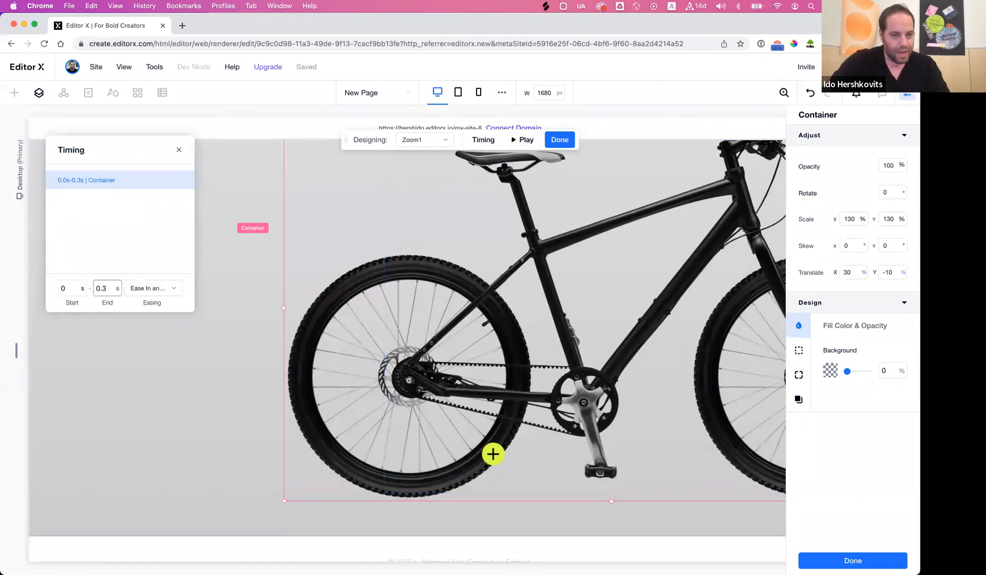
Set the Zoom1 effect to end at 1 s, preview the animation and finish designing it.
left_click(106, 288)
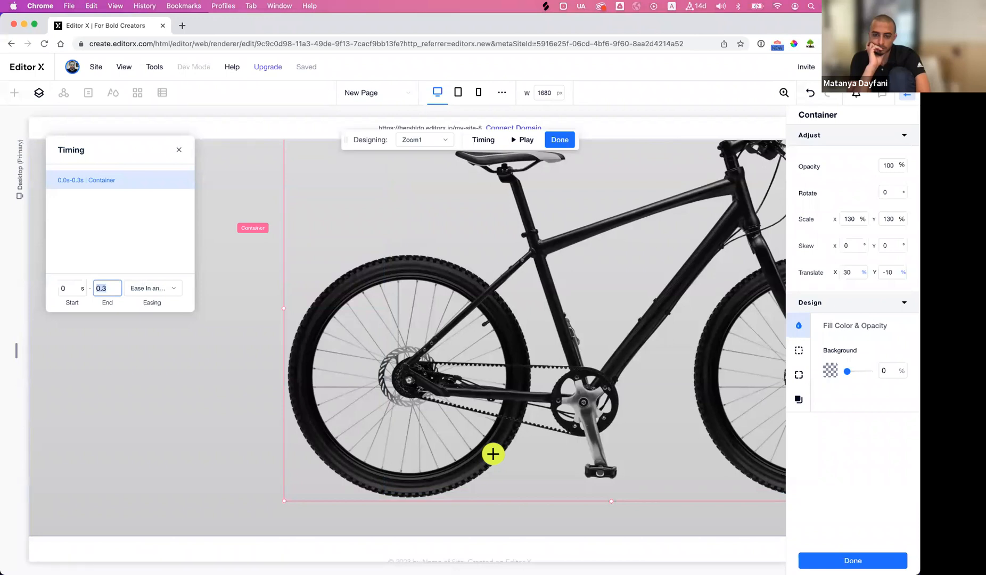
type("1")
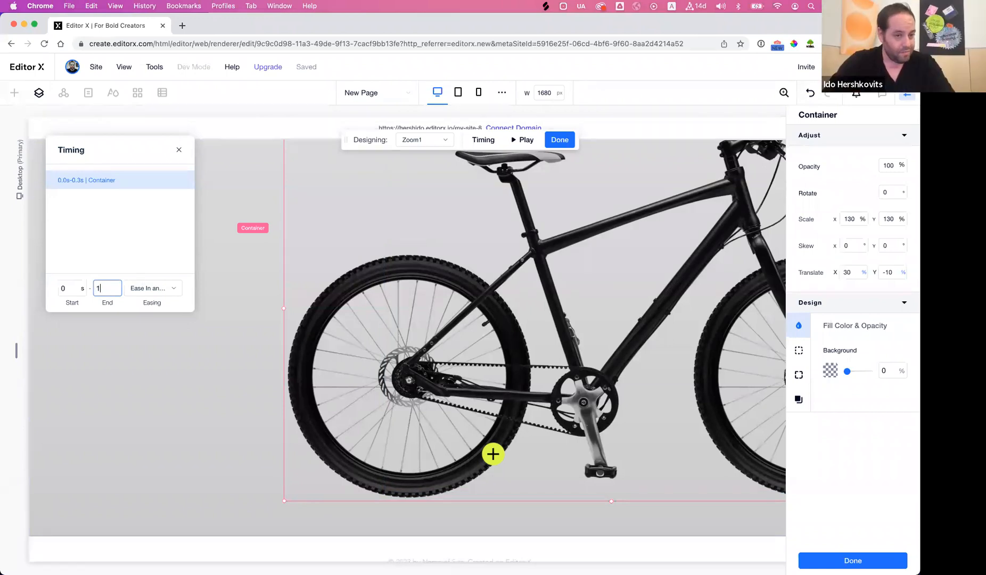
key("Return")
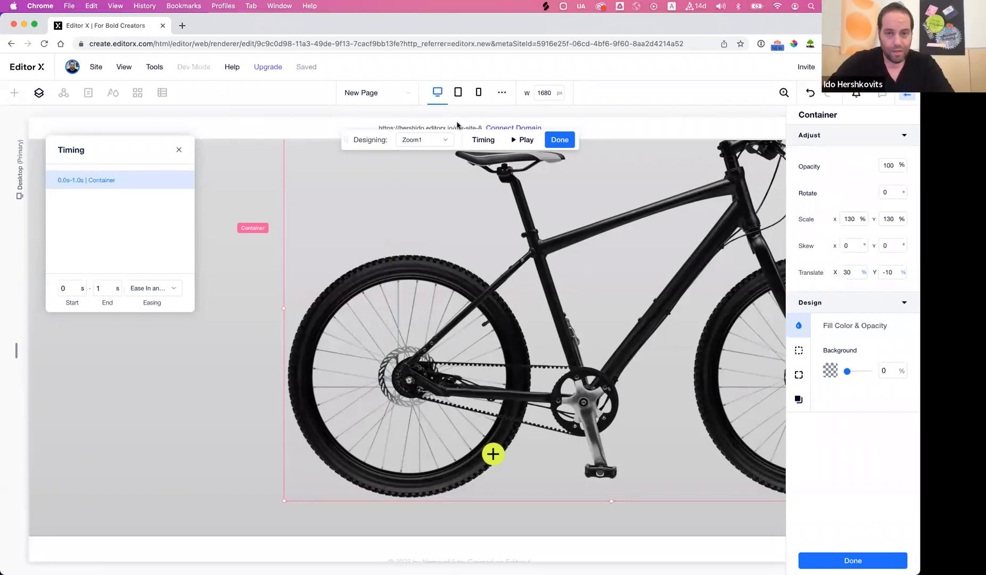
left_click(523, 142)
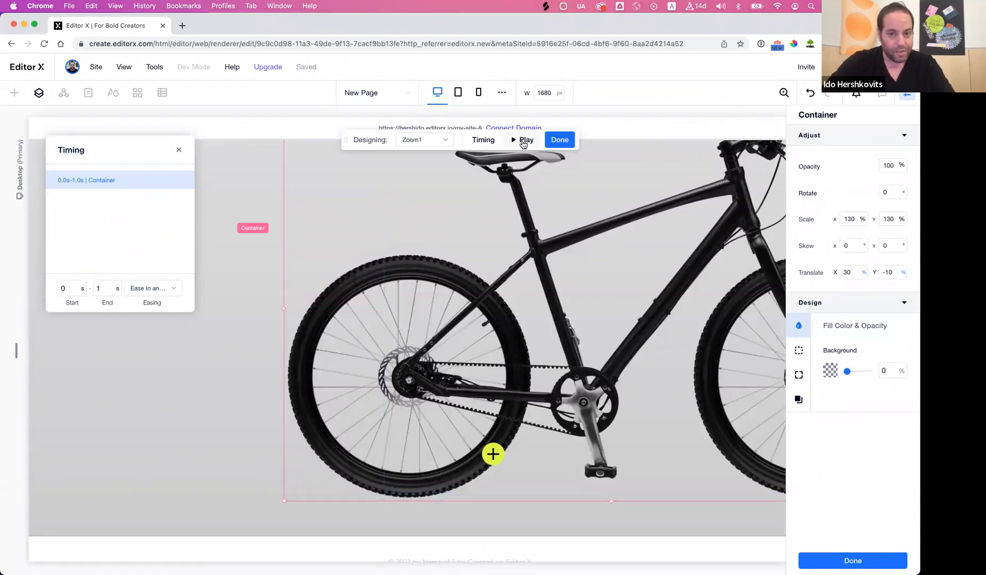
left_click(523, 141)
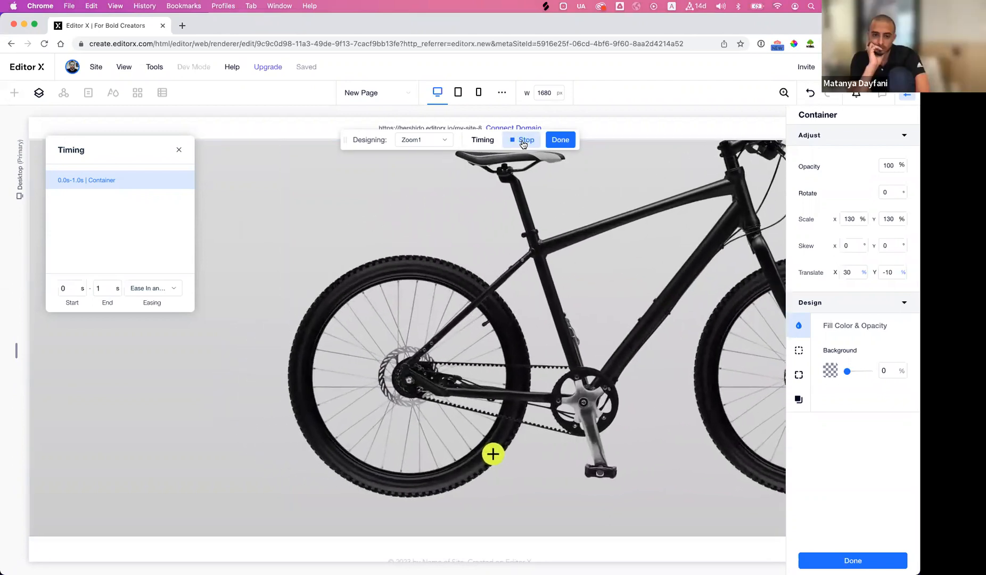
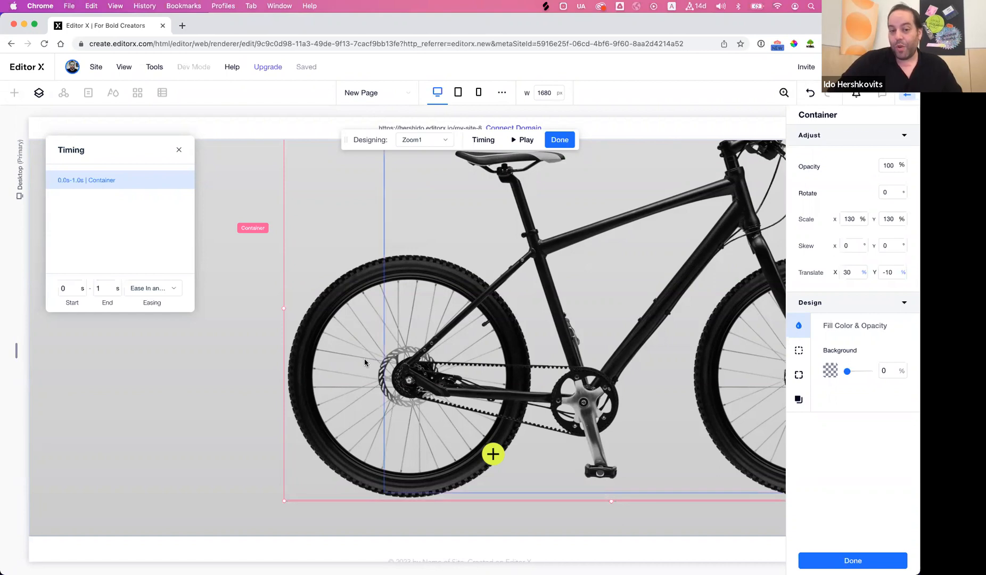
left_click(562, 142)
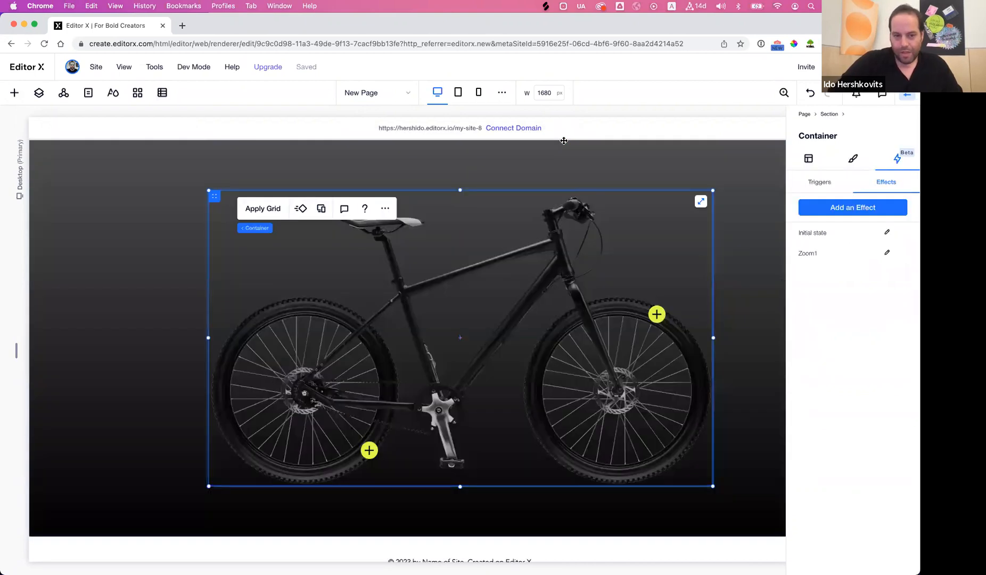
Add a click trigger to the plus icon on the rear wheel.
left_click(369, 451)
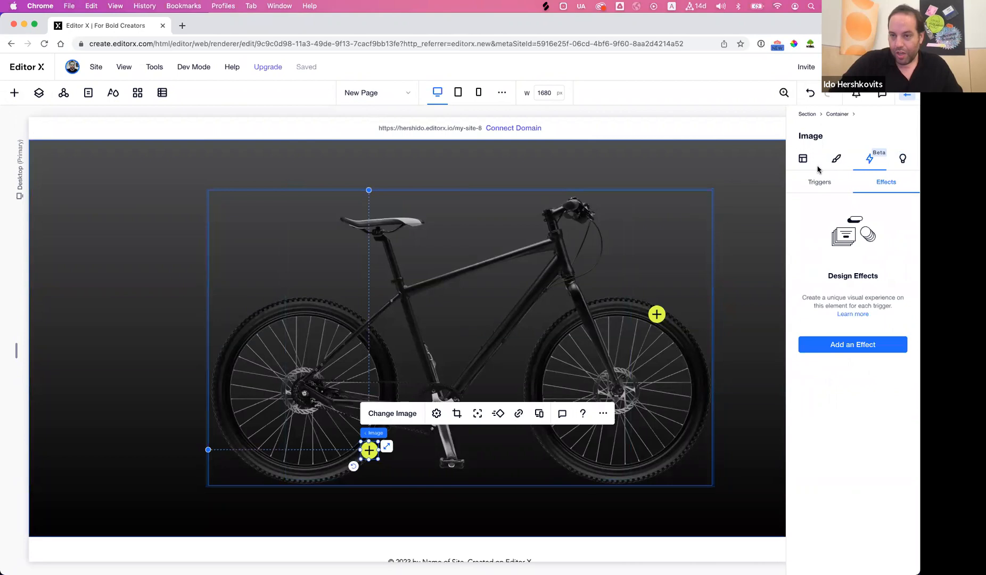
left_click(820, 183)
left_click(866, 350)
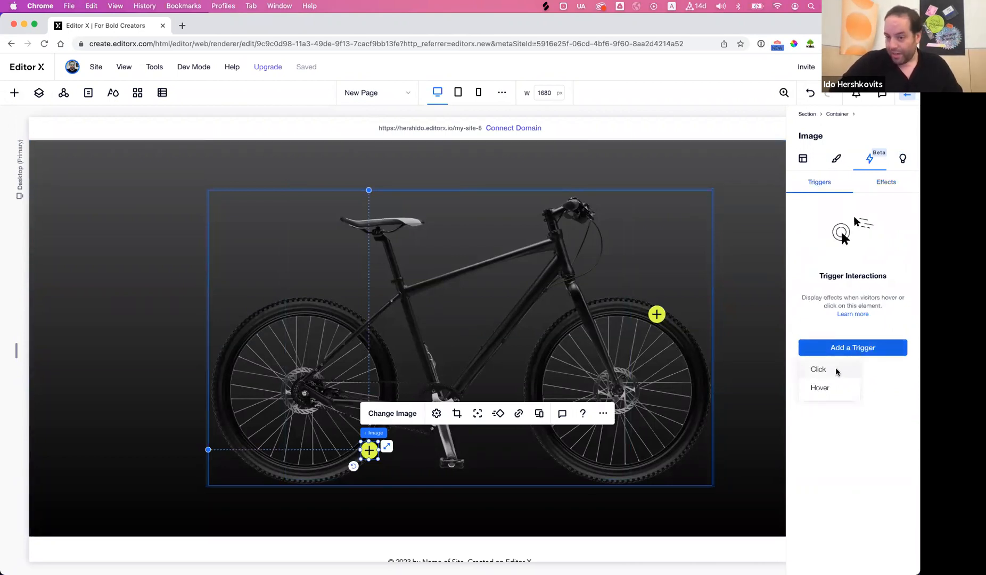
left_click(838, 371)
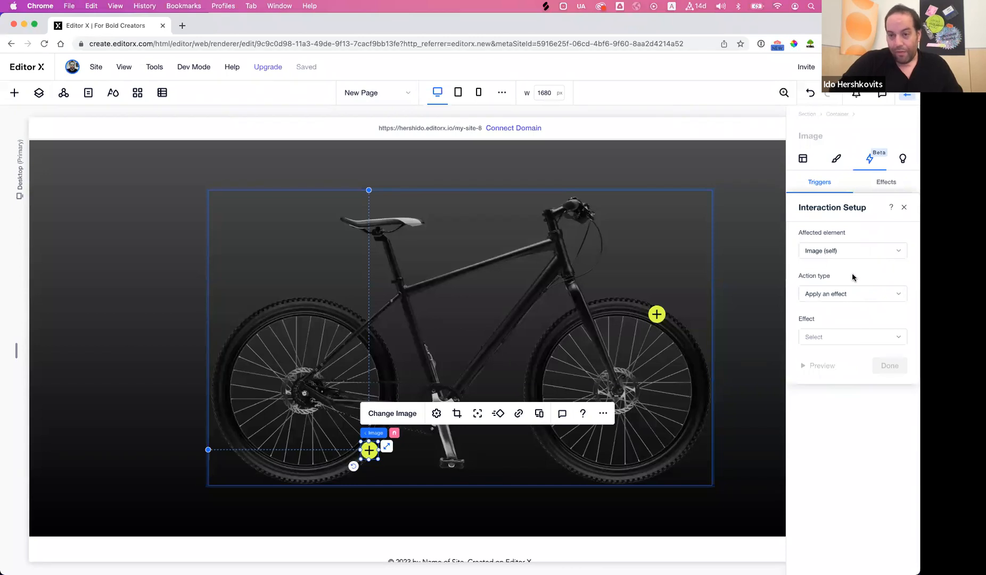
Make the bike container the trigger's affected element, with the action type Toggle an effect on and off.
left_click(900, 254)
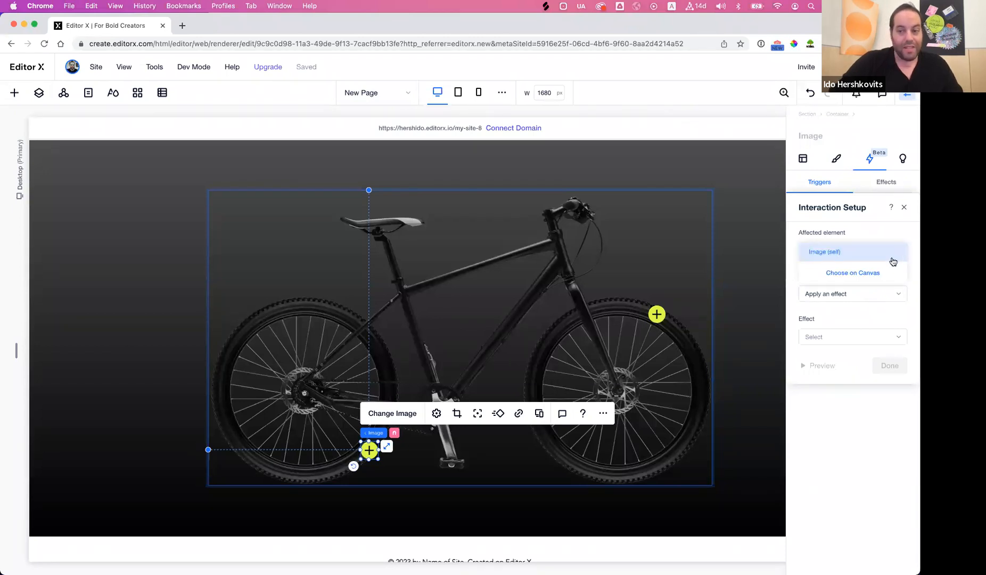
left_click(861, 277)
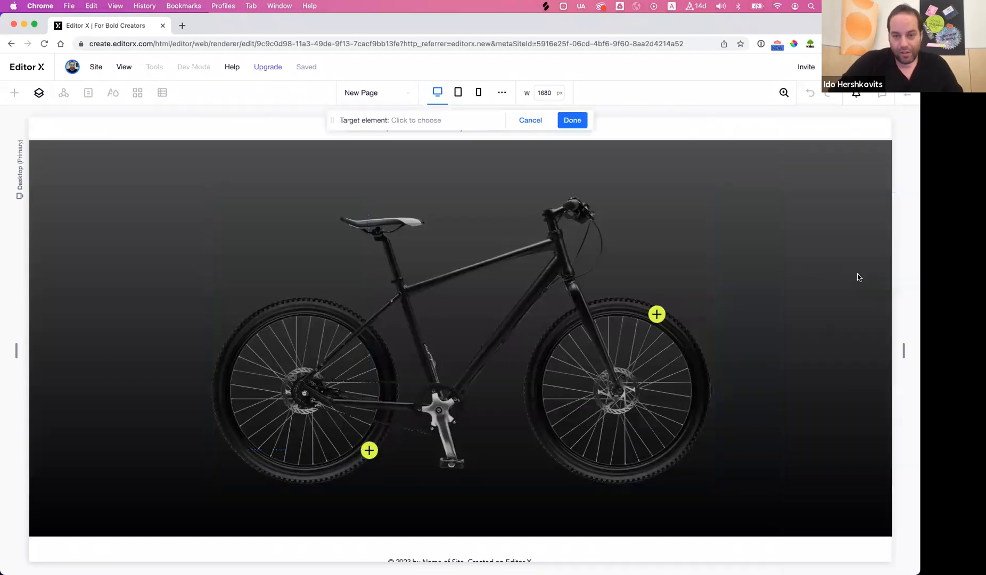
left_click(236, 207)
left_click(572, 120)
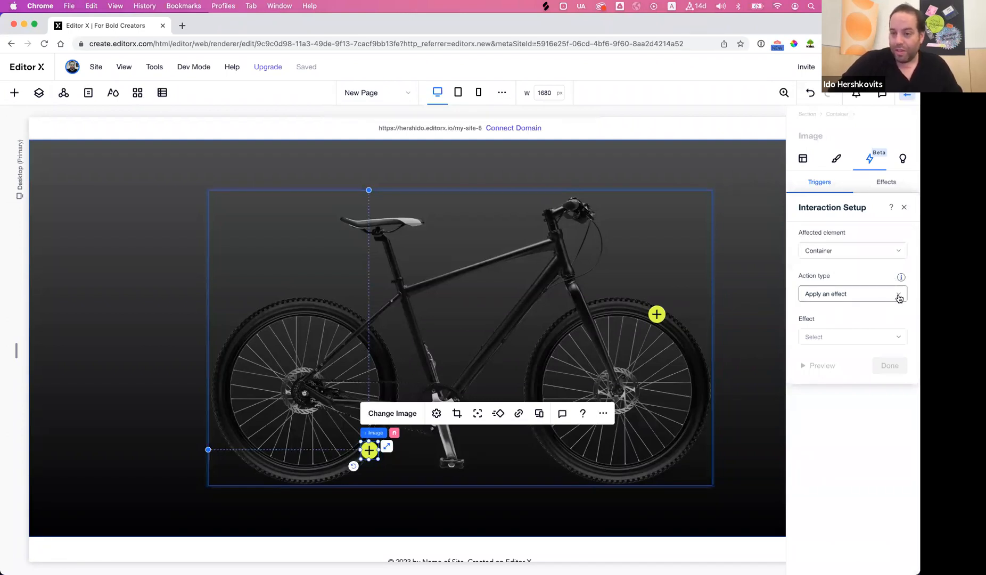
left_click(899, 298)
left_click(883, 318)
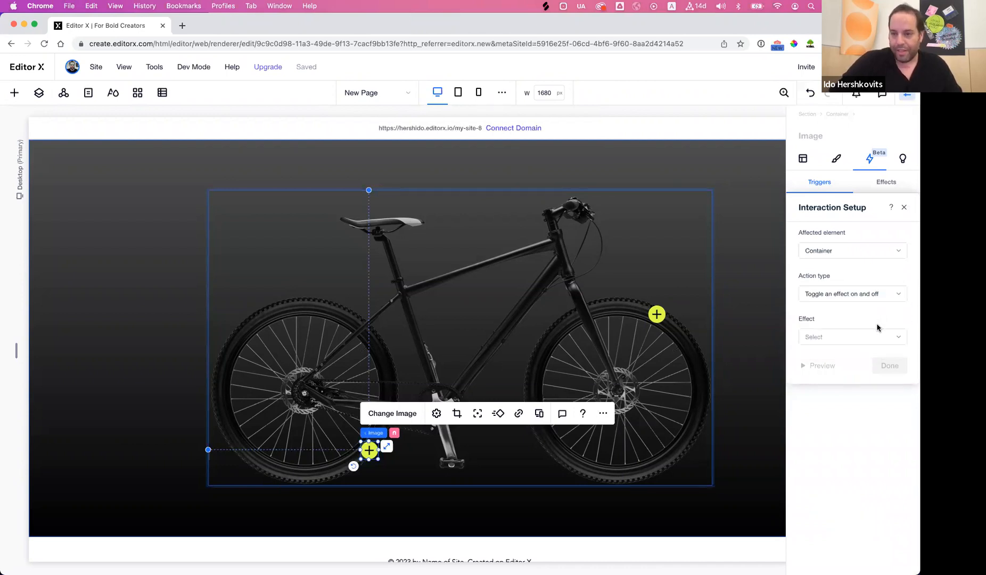
Set Zoom1 as the effect toggled by the rear-wheel plus icon's click trigger and finish the interaction setup.
left_click(872, 341)
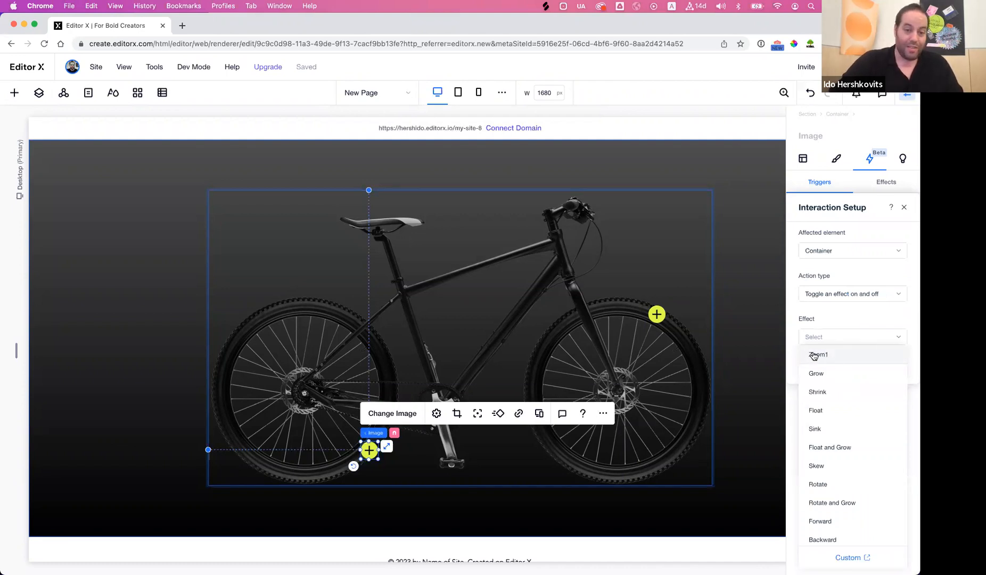
left_click(813, 355)
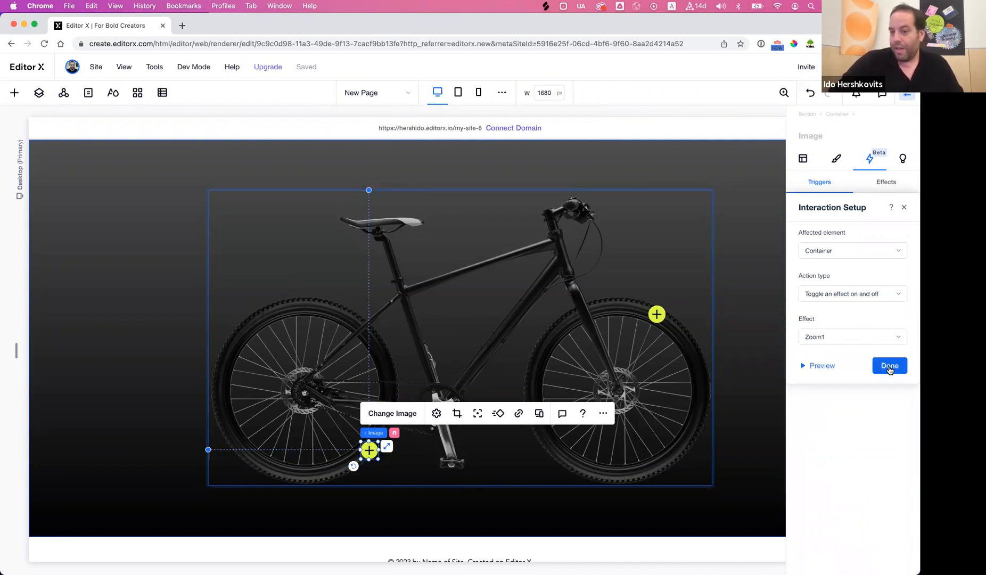
left_click(890, 367)
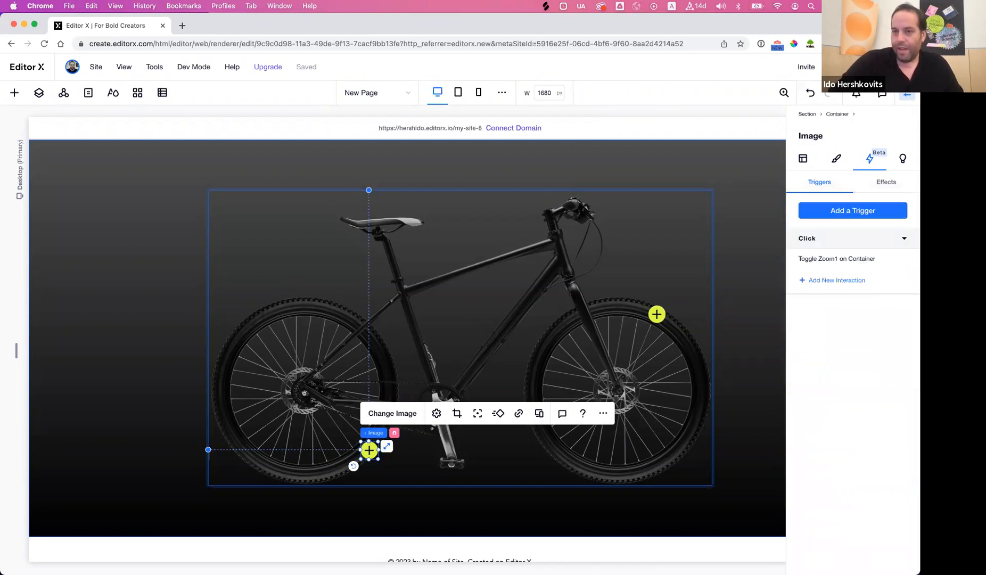
Preview the page, test the zoom with the rear-wheel plus hotspot, and return to the editor.
left_click(847, 67)
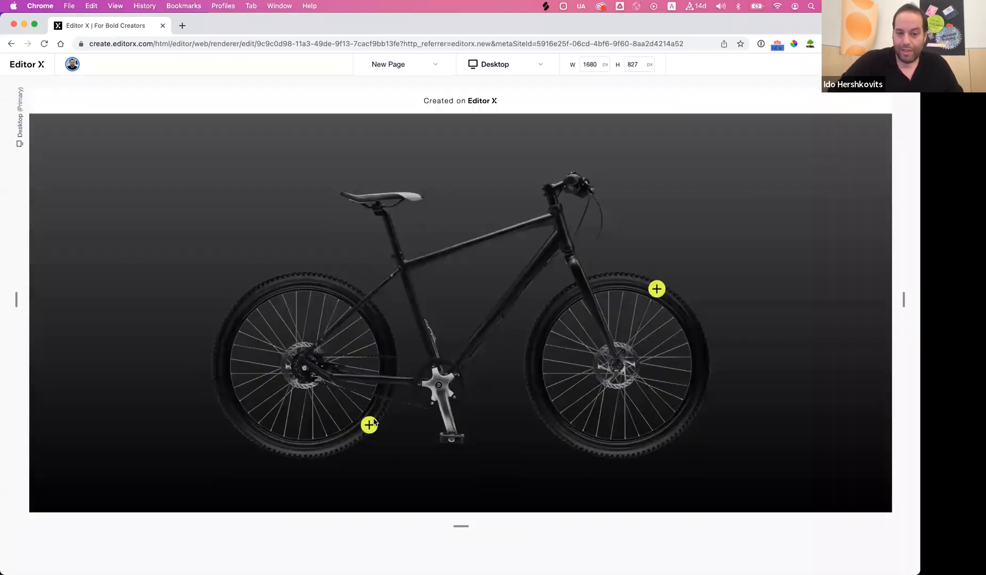
left_click(368, 426)
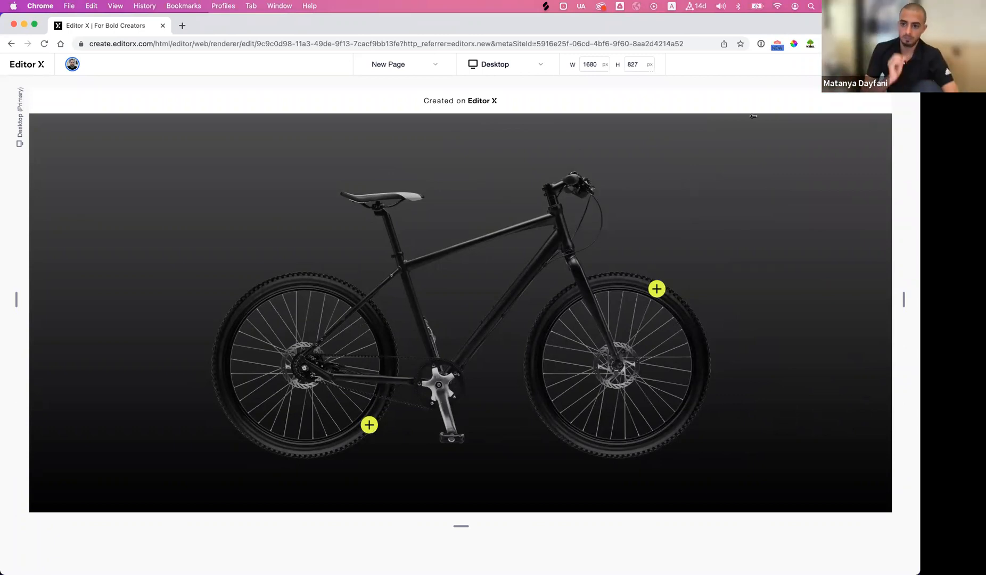
key("Escape")
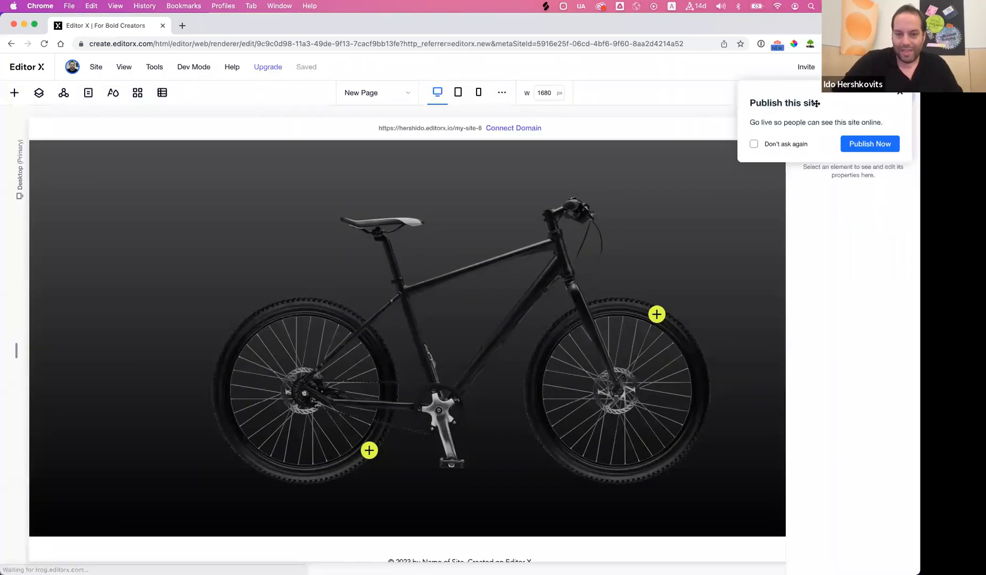
Select the bike container and open its interaction effects.
left_click(235, 249)
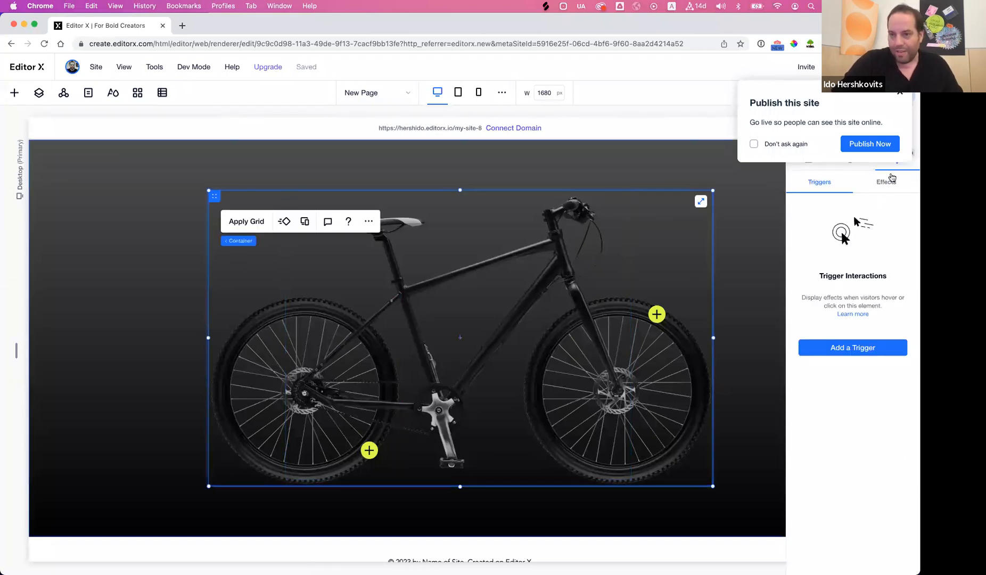
left_click(886, 182)
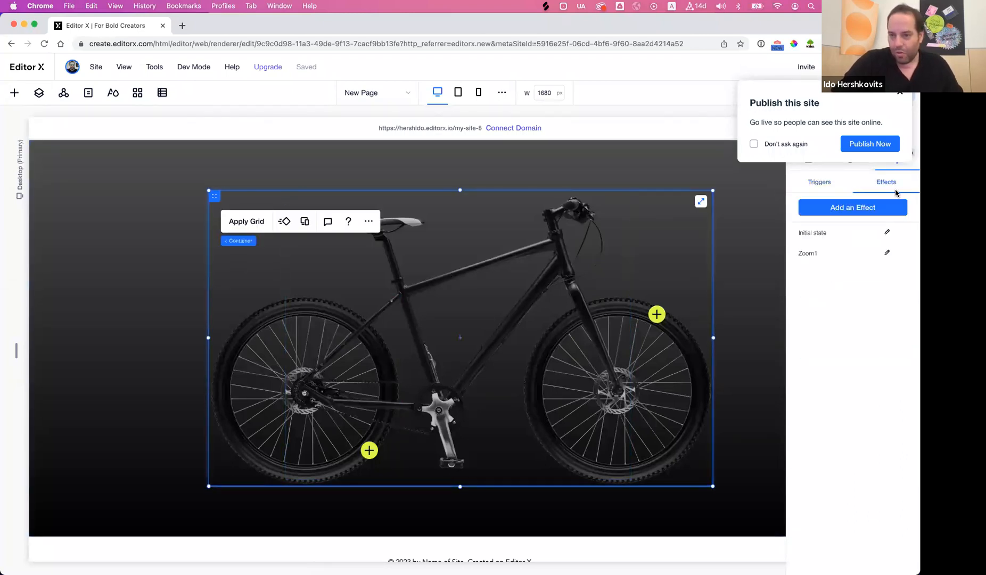
Set the end time of the bike container's initial state to 1 s and preview the rear wheel marker's zoom.
left_click(887, 232)
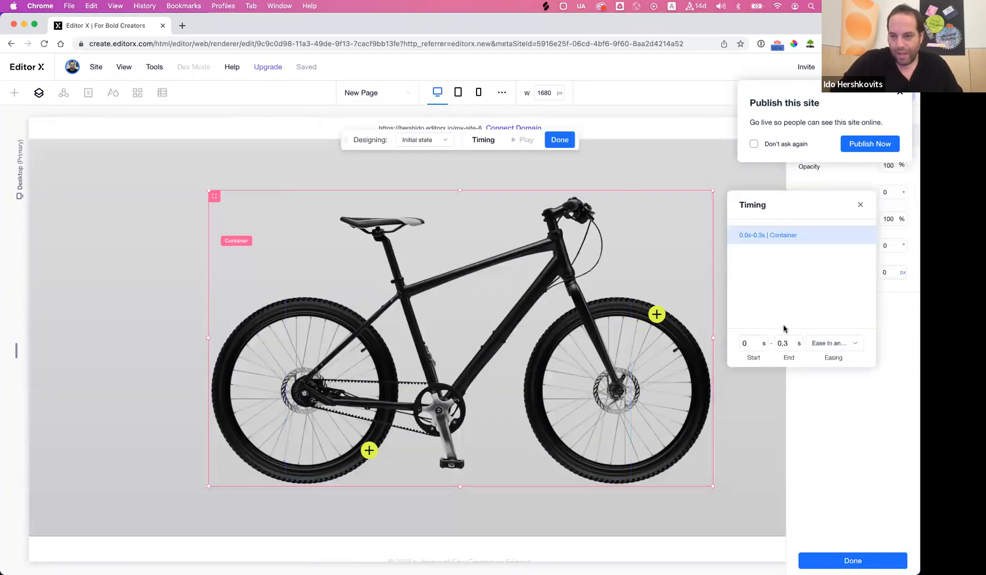
left_click(789, 345)
type("1")
key("Return")
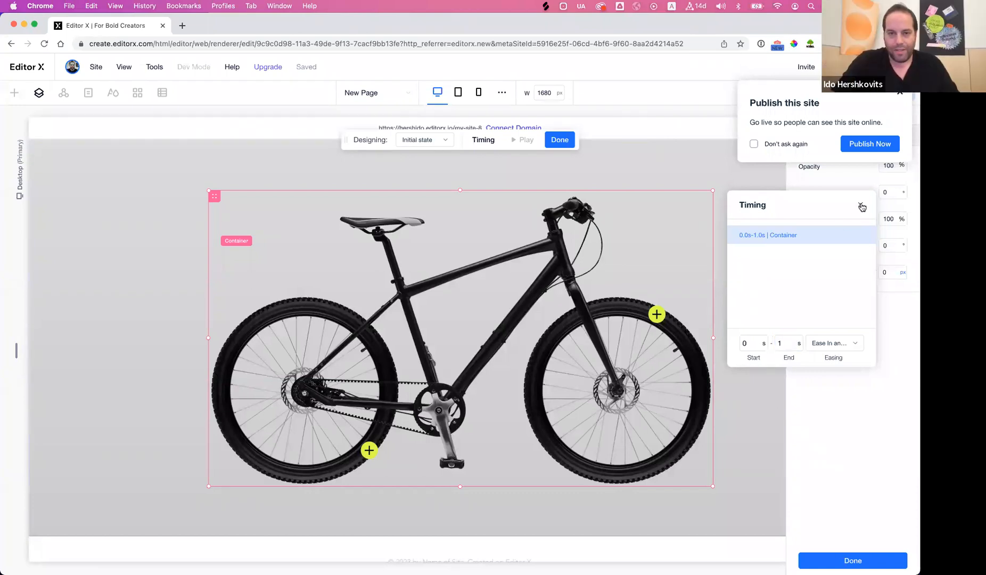
left_click(560, 140)
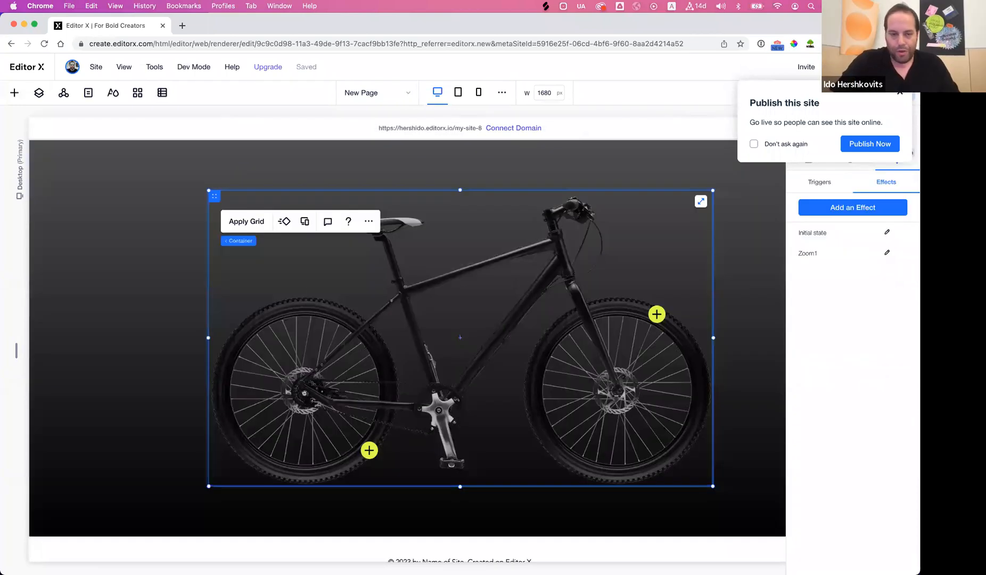
key("super+p")
left_click(371, 426)
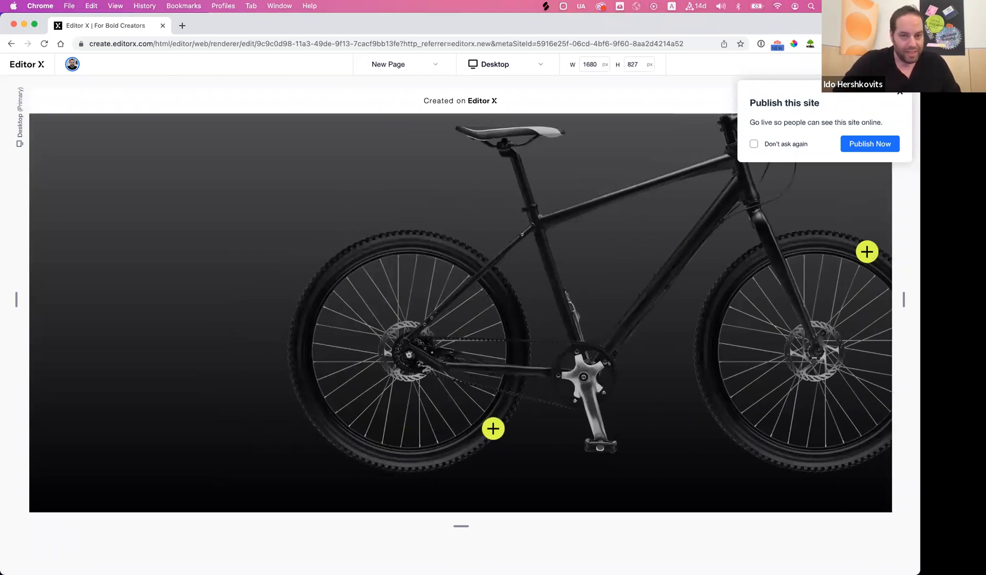
Set the section's overflow content to Hide.
left_click(75, 155)
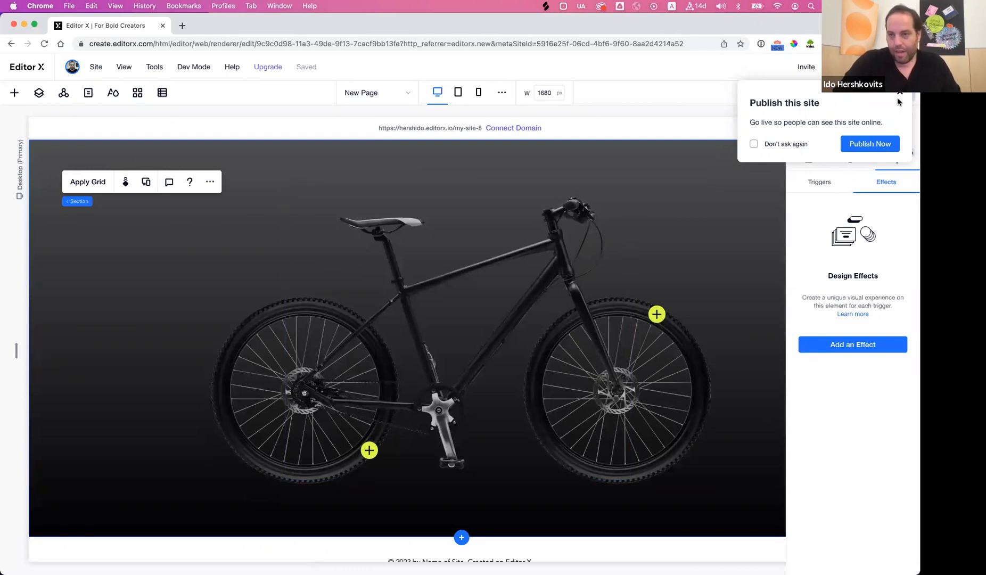
left_click(898, 99)
left_click(808, 159)
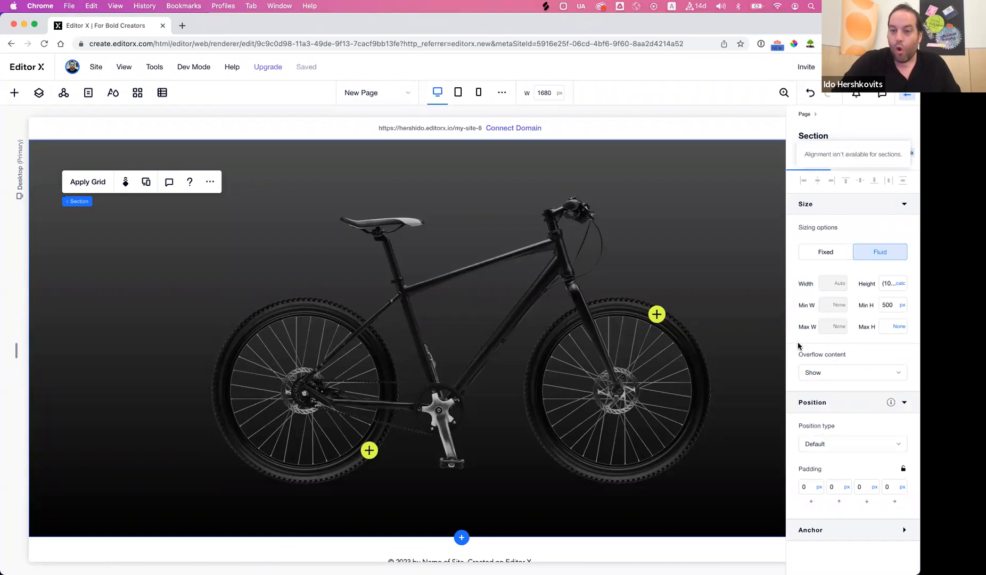
left_click(850, 375)
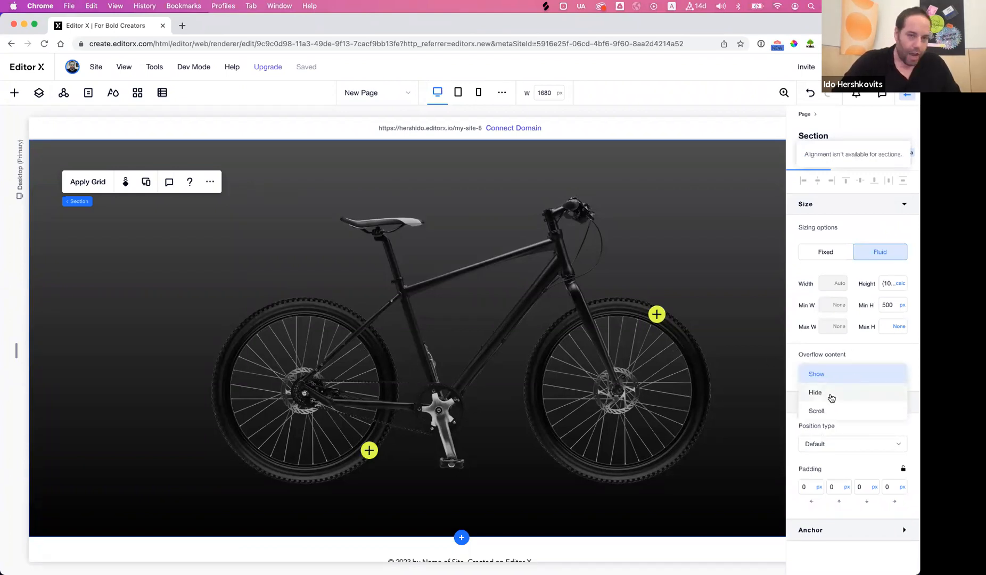
left_click(831, 394)
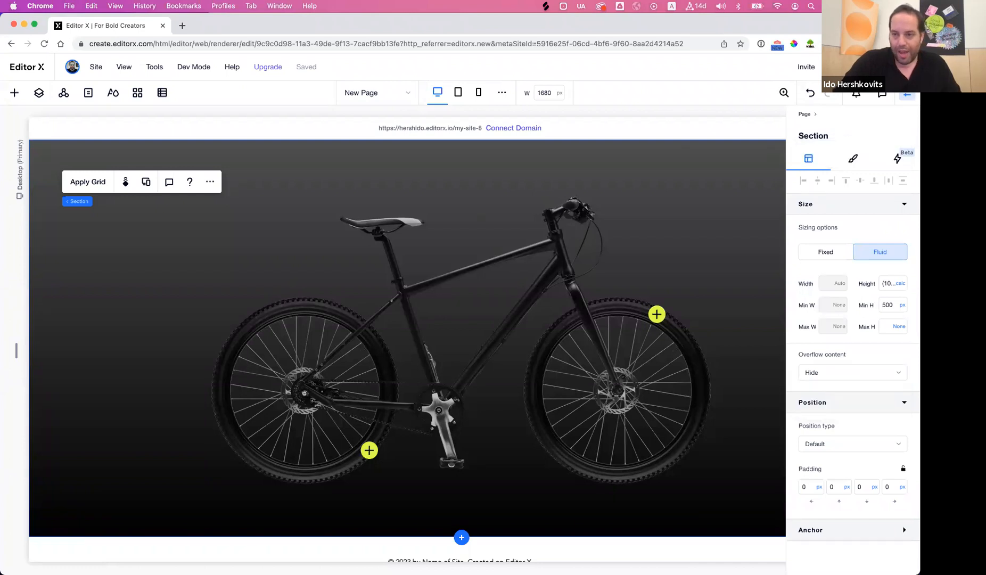
Preview the page and trigger the zoom from the rear wheel's plus marker.
left_click(847, 66)
left_click(369, 425)
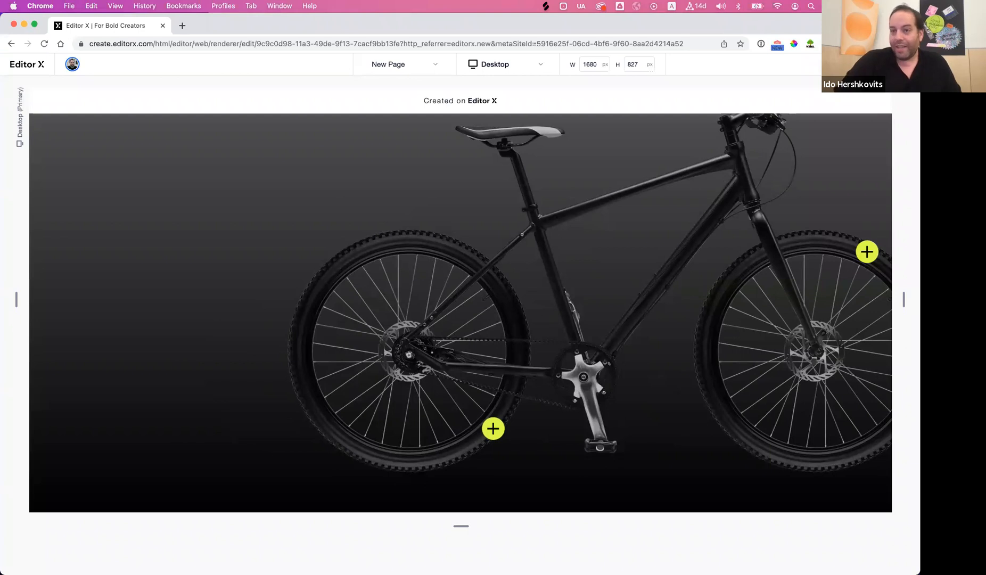
key("Escape")
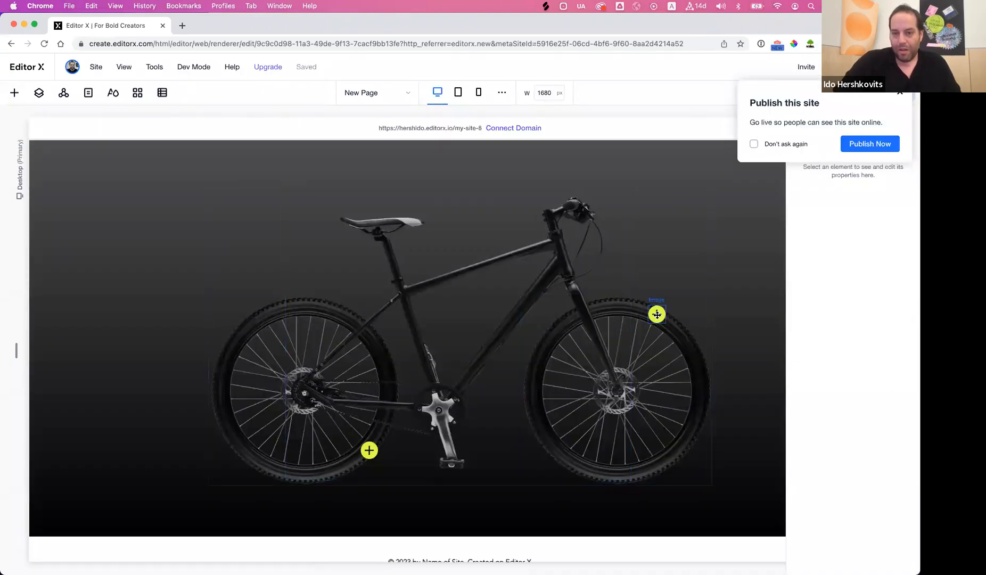
Add a custom effect named zoom2 to the bike container and start designing it.
left_click(228, 213)
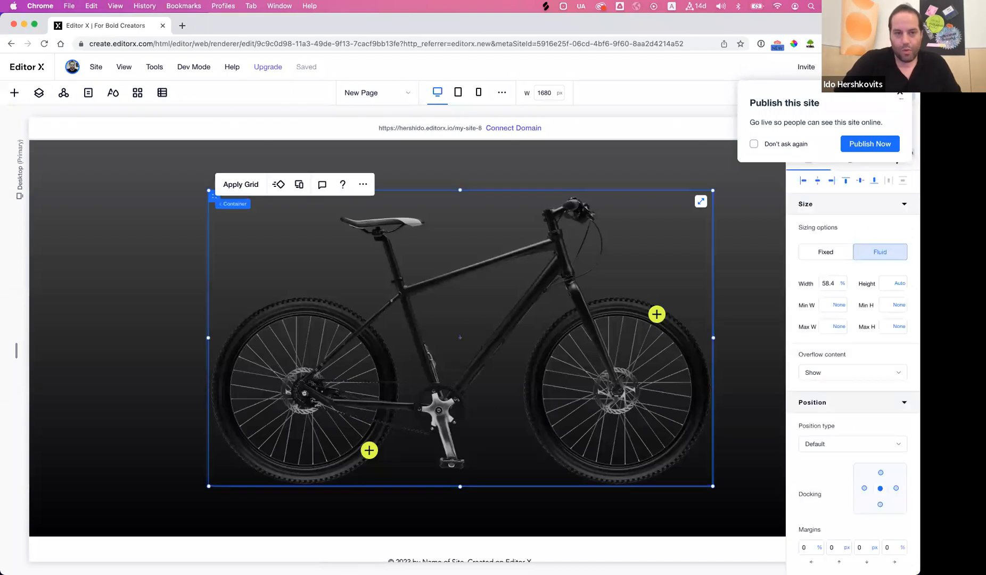
left_click(900, 93)
left_click(898, 160)
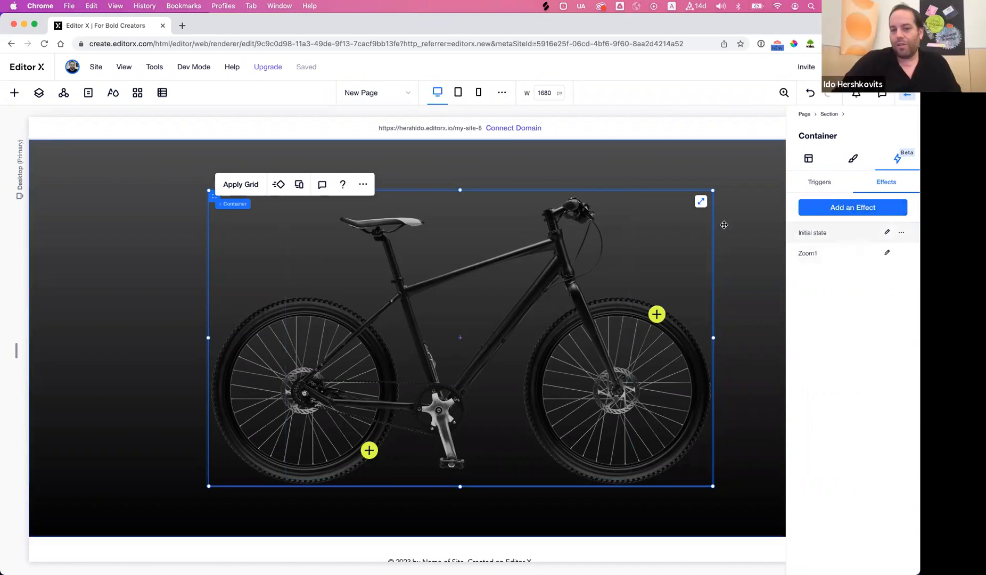
mouse_move(881, 261)
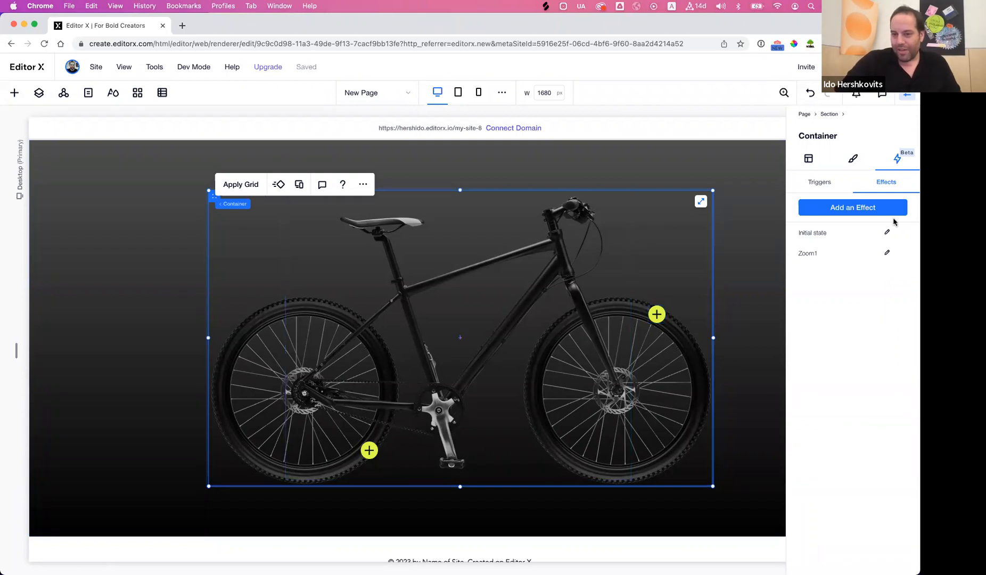
left_click(864, 209)
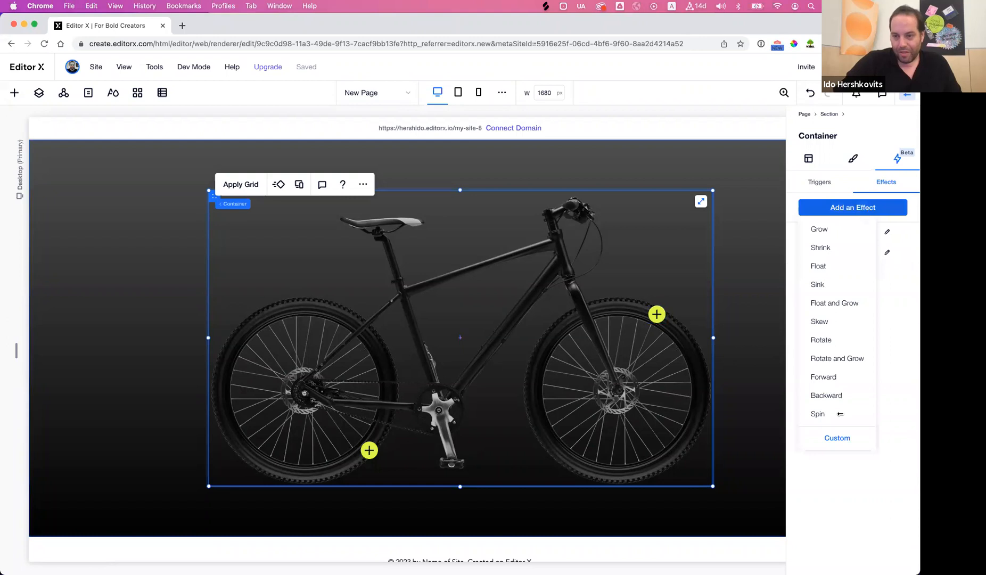
left_click(835, 444)
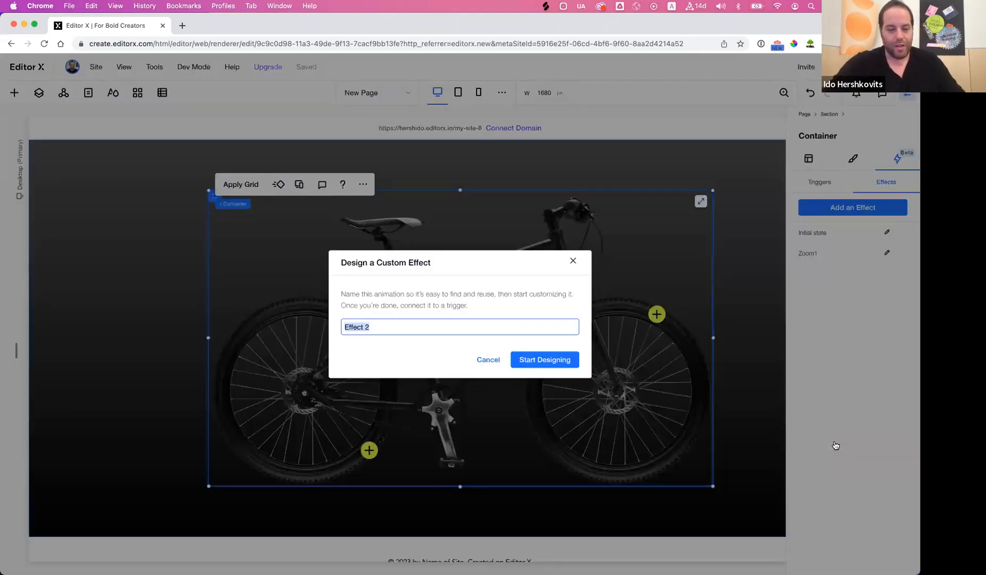
type("zoom2")
left_click(550, 362)
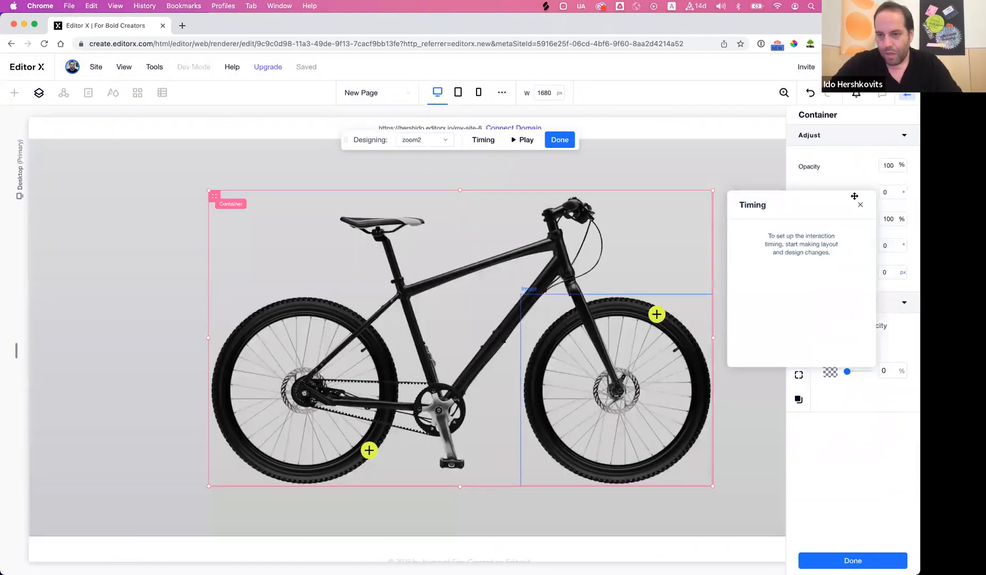
Scale the container to 130% on both X and Y in the zoom2 effect.
left_click(861, 204)
left_click(851, 218)
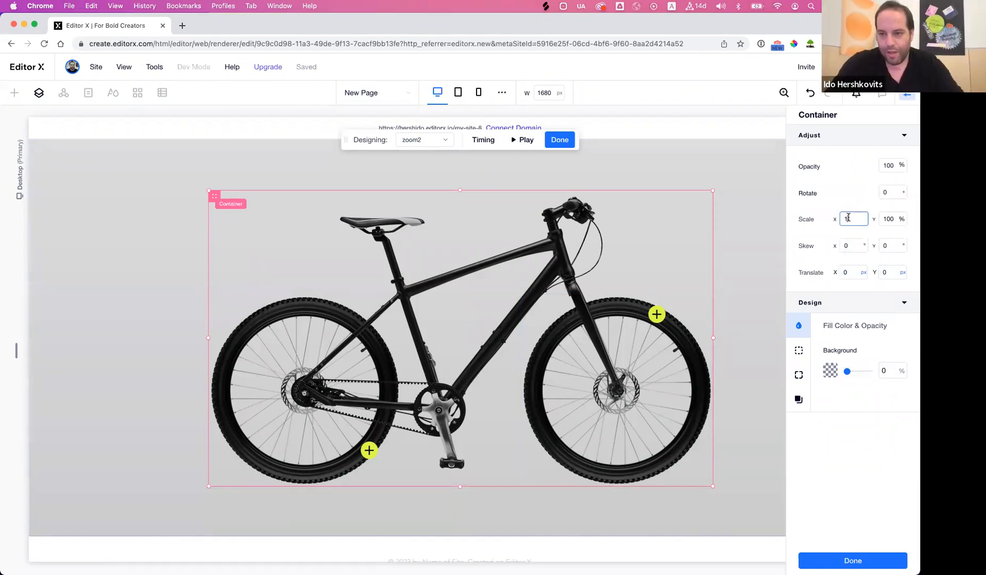
type("130")
key("Tab")
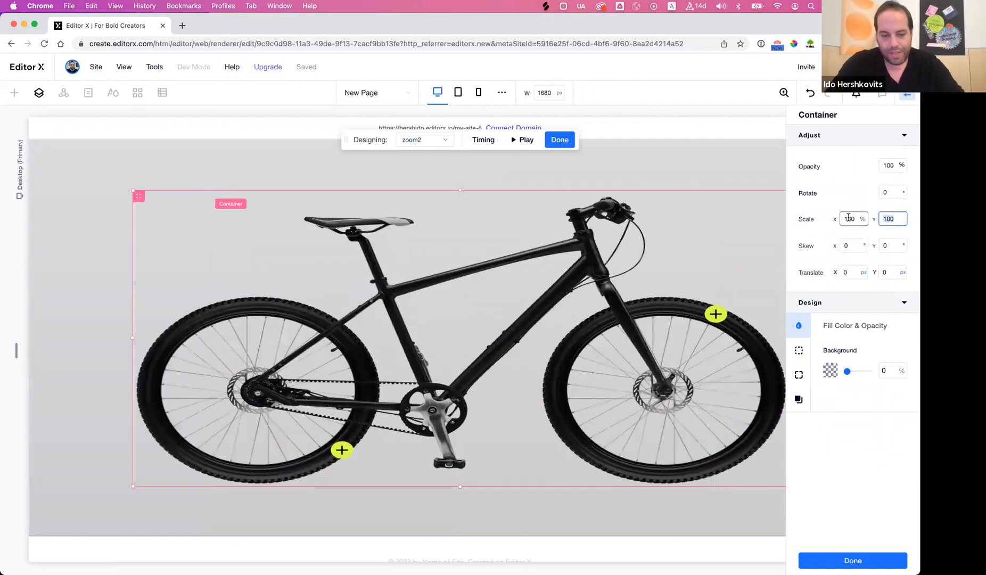
type("130")
key("Return")
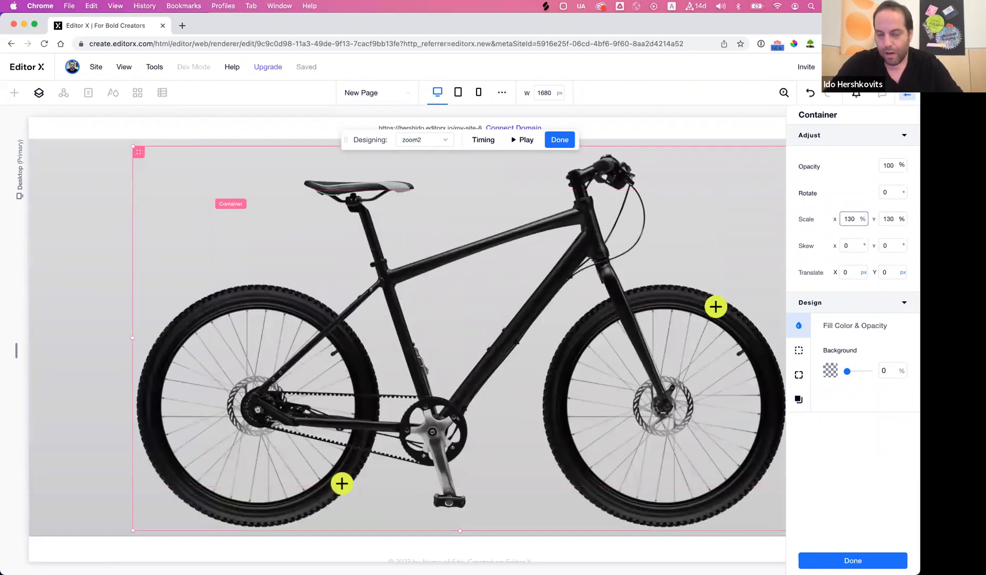
Set the container's X translation to -30% in the zoom2 effect.
left_click(852, 276)
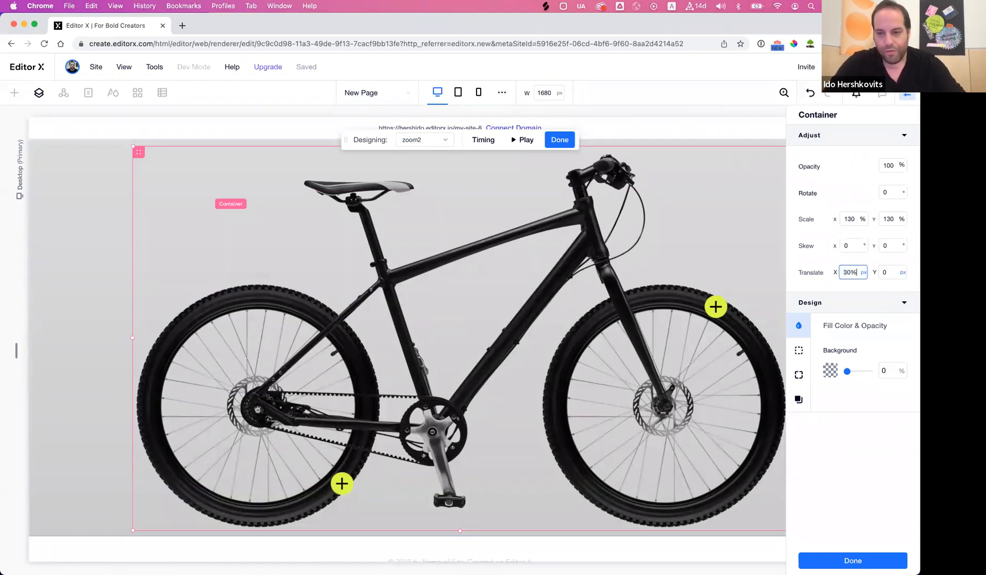
key("Return")
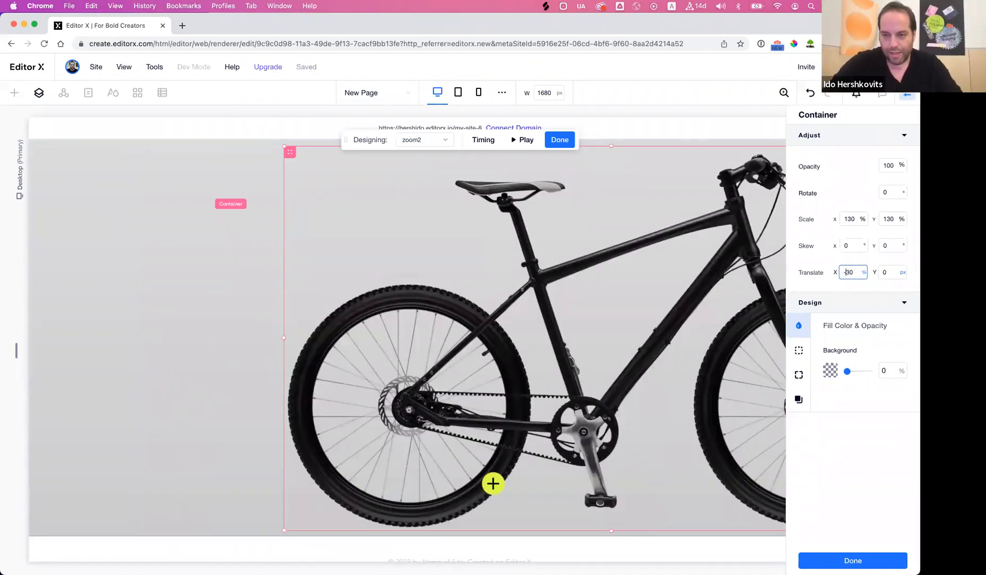
type("-")
key("Return")
left_click(885, 275)
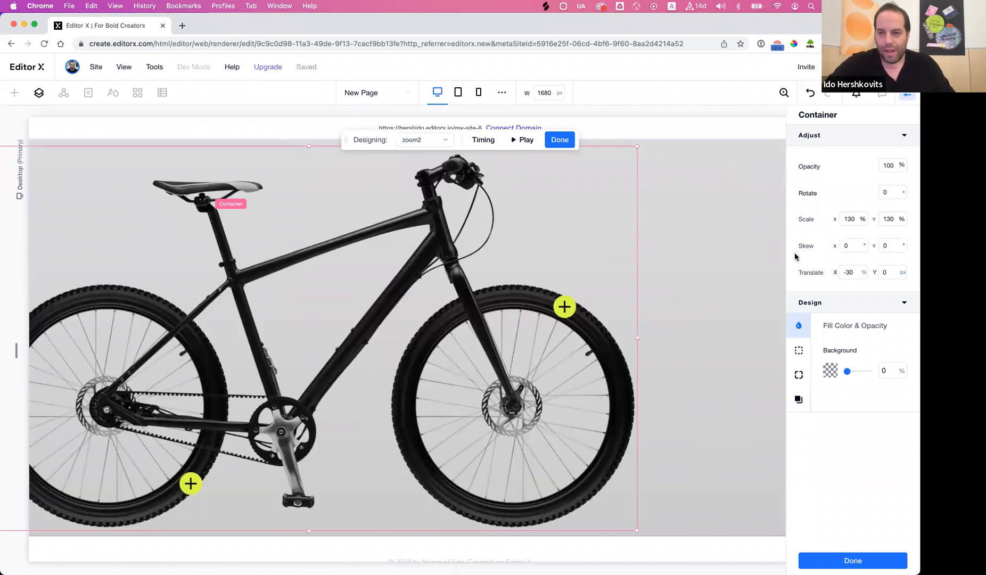
Set the container's scale to 135% on both X and Y and finish designing the zoom2 effect.
left_click(852, 218)
left_click(847, 219)
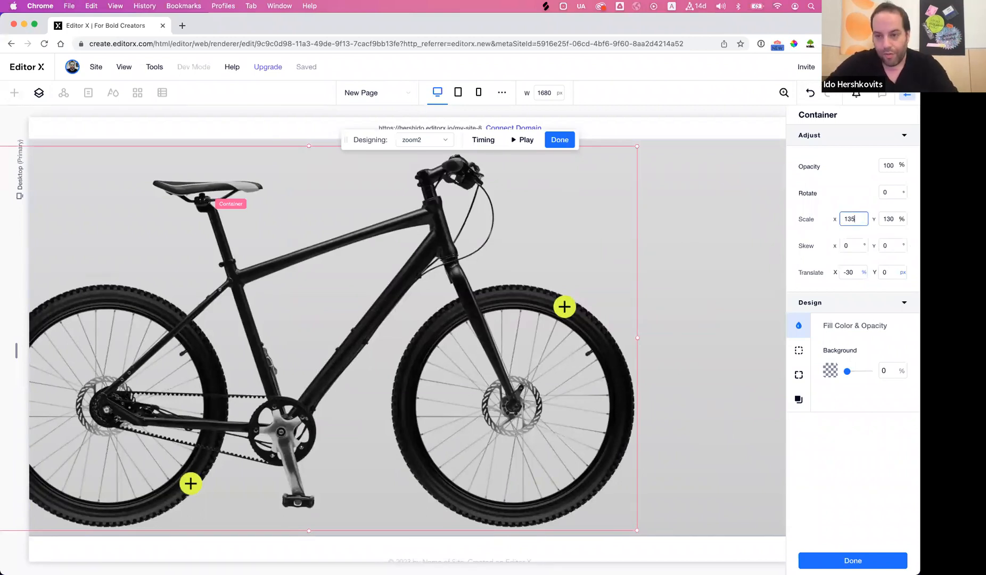
key("Return")
left_click(898, 218)
type("135")
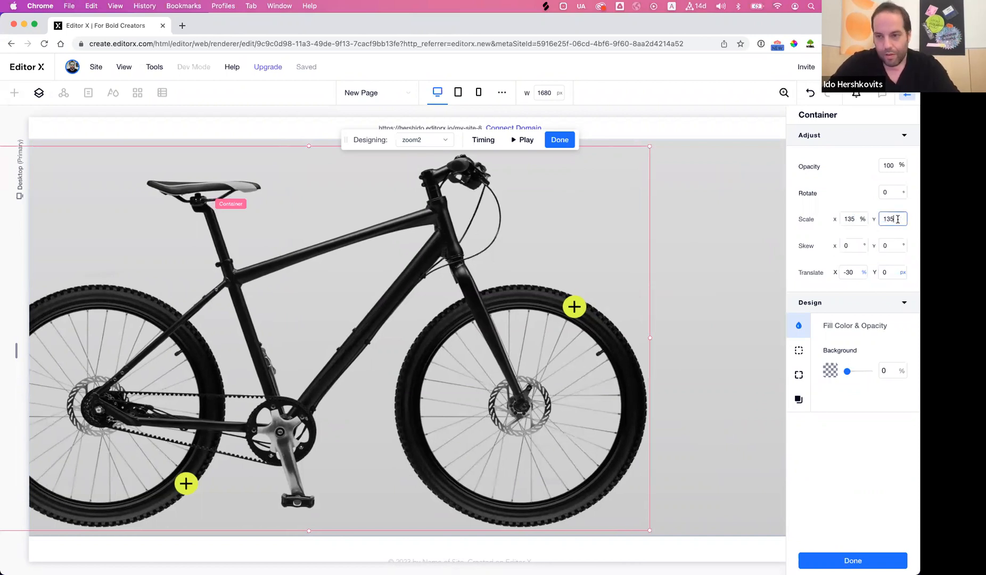
key("Return")
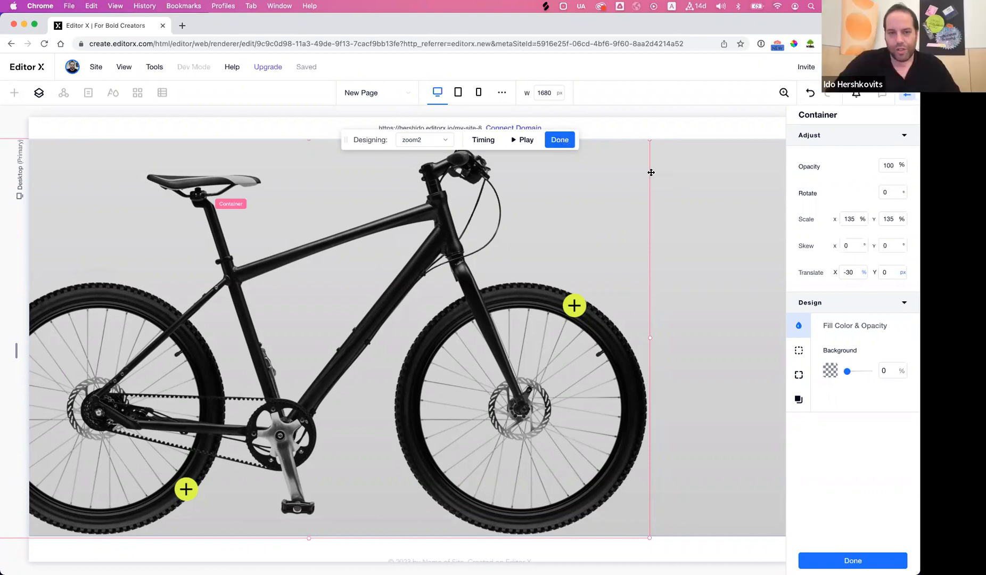
left_click(559, 139)
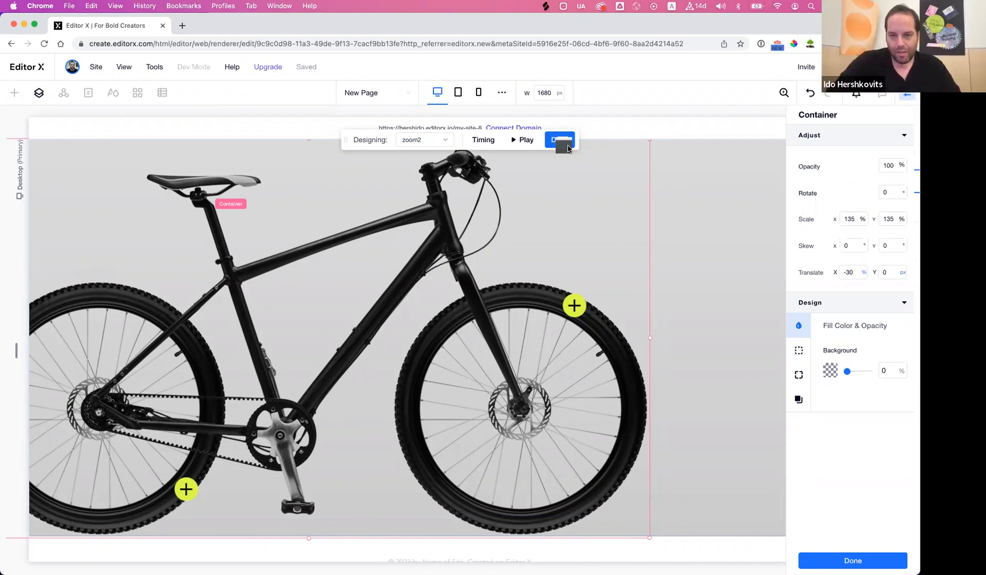
Add a trigger to the front wheel's plus marker with the bike container as the affected element.
left_click(656, 316)
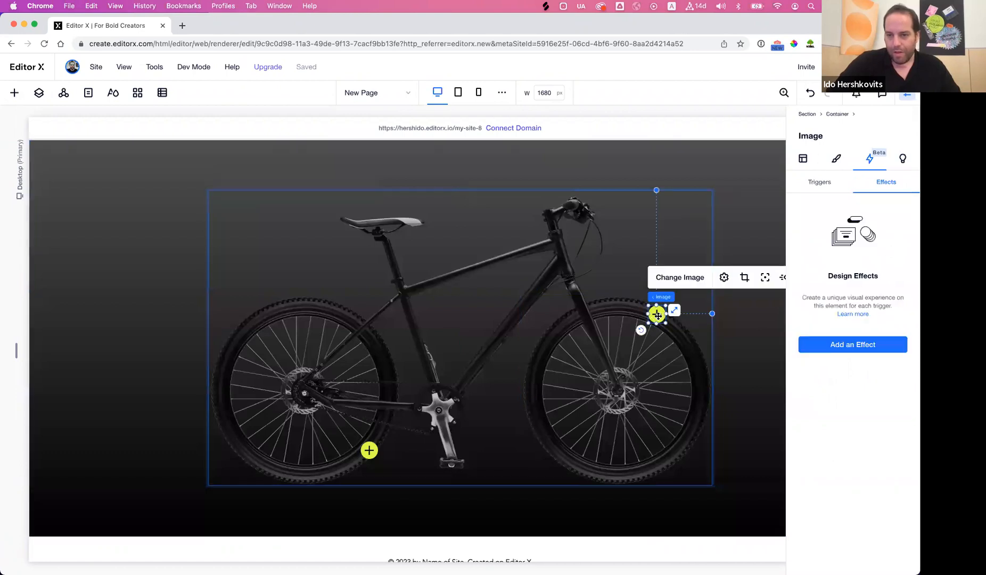
left_click(818, 182)
left_click(841, 349)
left_click(820, 370)
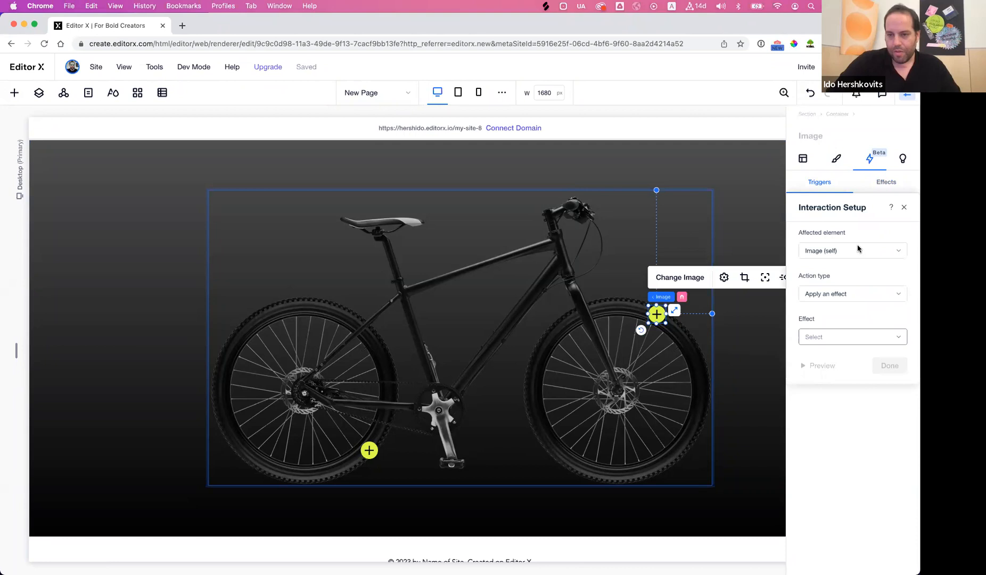
left_click(877, 254)
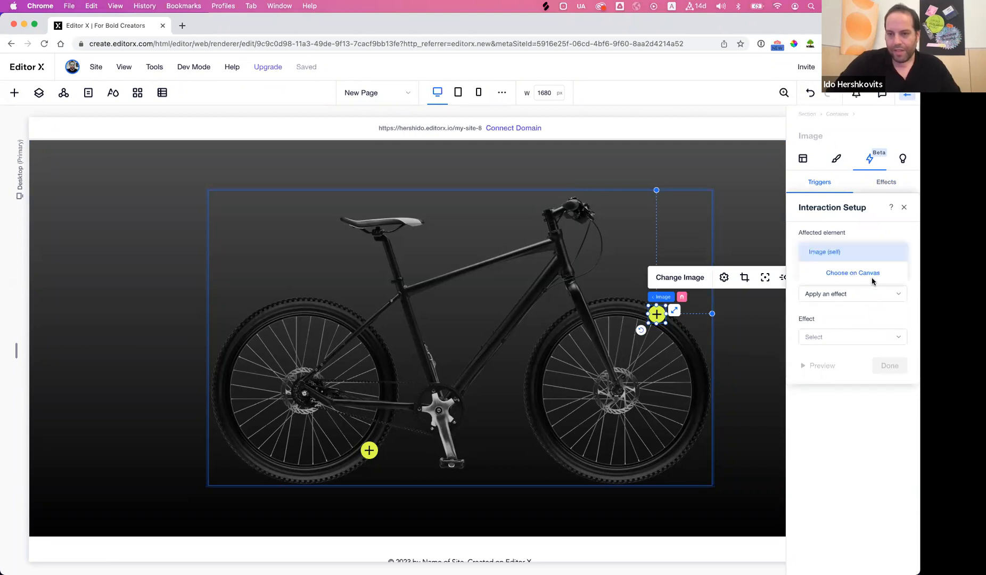
left_click(873, 278)
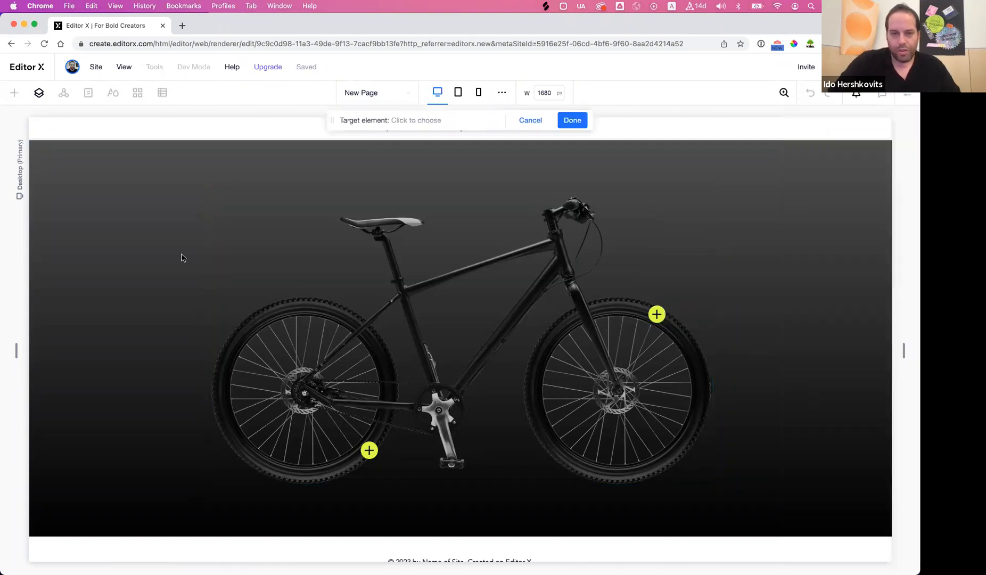
left_click(212, 219)
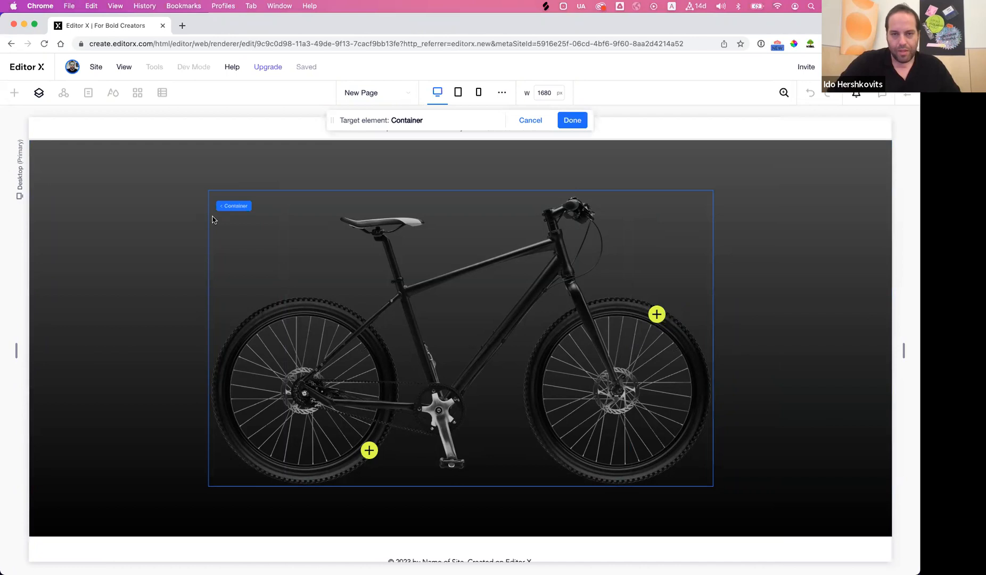
left_click(579, 123)
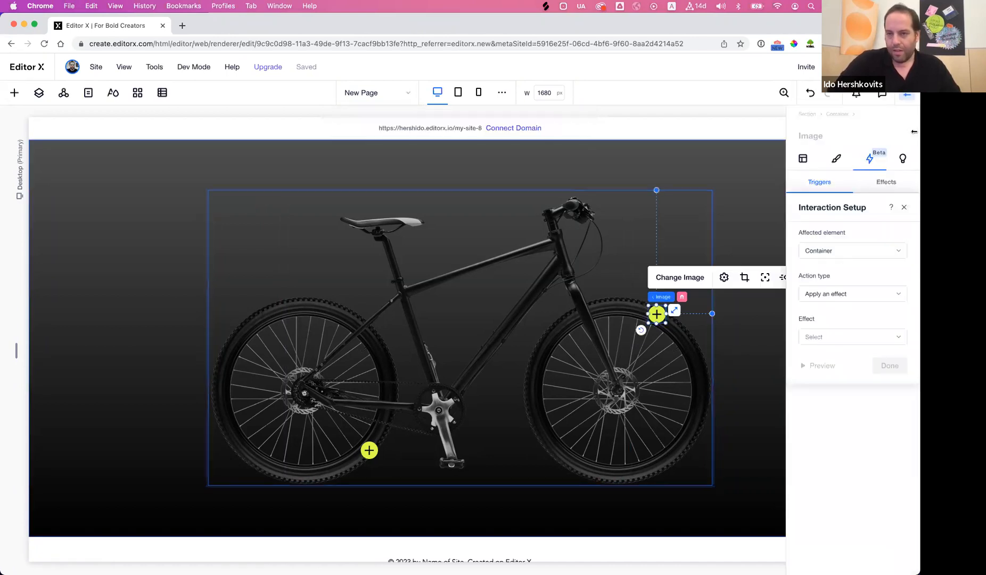
Set the interaction's action type to Toggle an effect on and off, using the zoom2 effect.
left_click(839, 296)
left_click(840, 313)
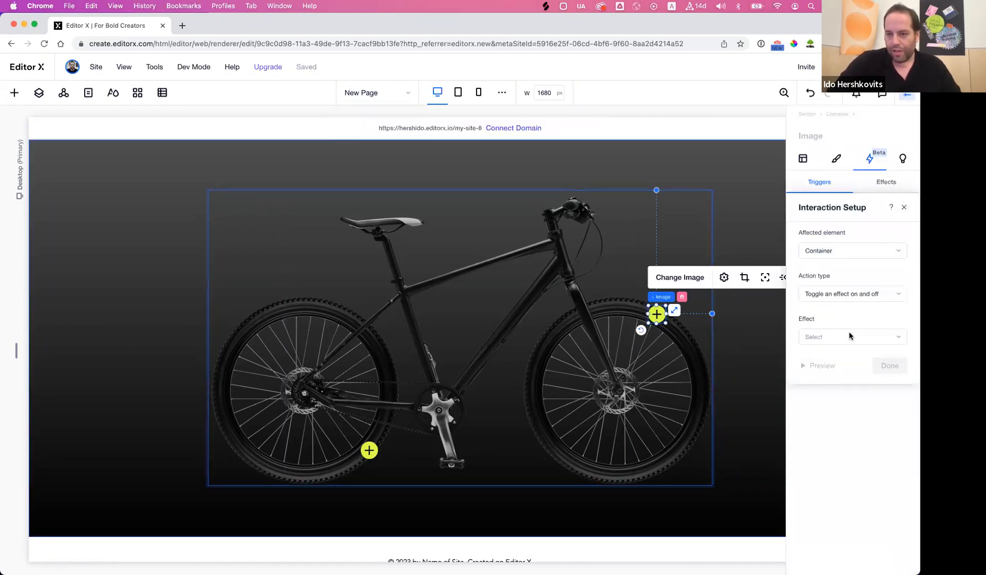
left_click(847, 336)
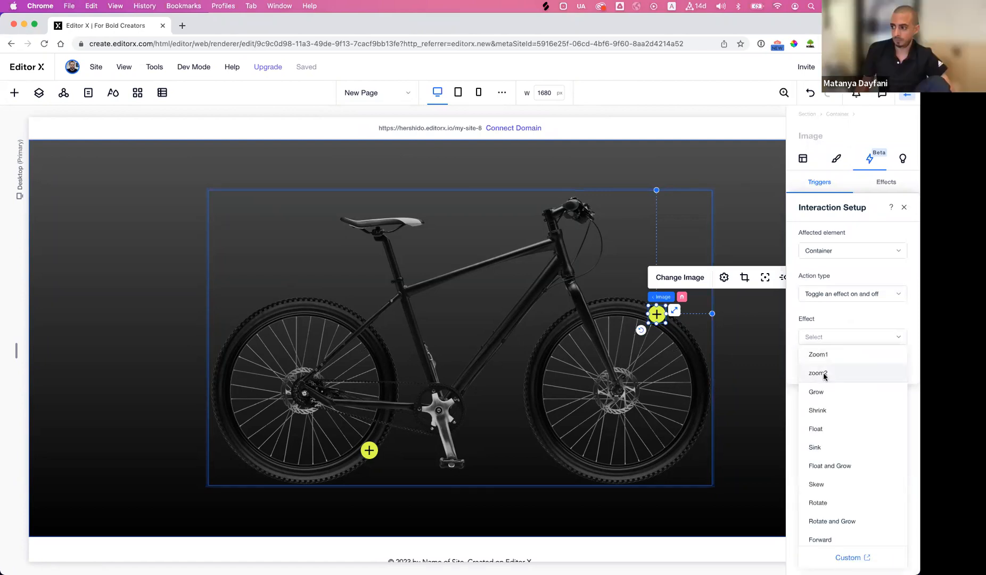
left_click(824, 375)
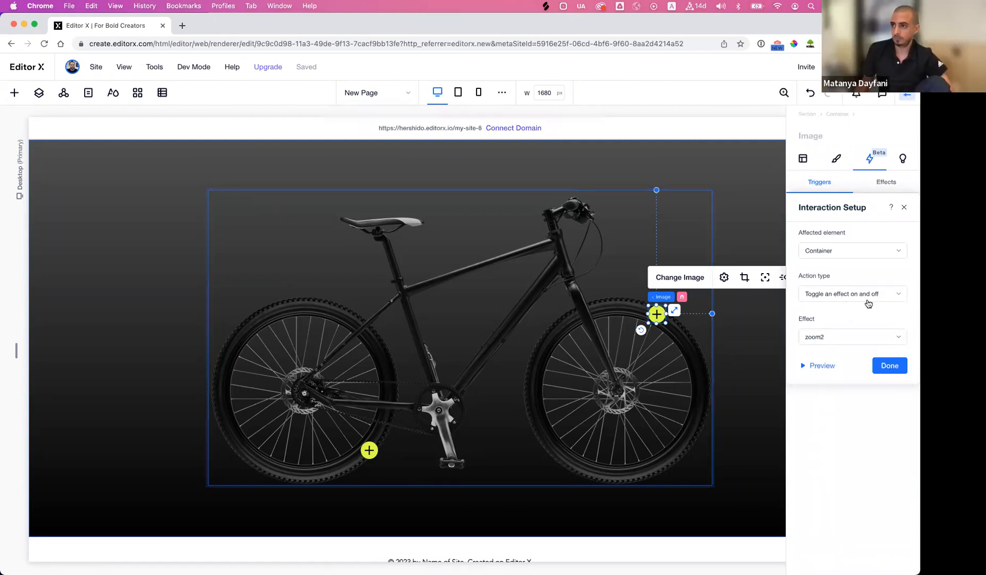
Finish the interaction setup that toggles the zoom2 effect on the bike container.
left_click(892, 365)
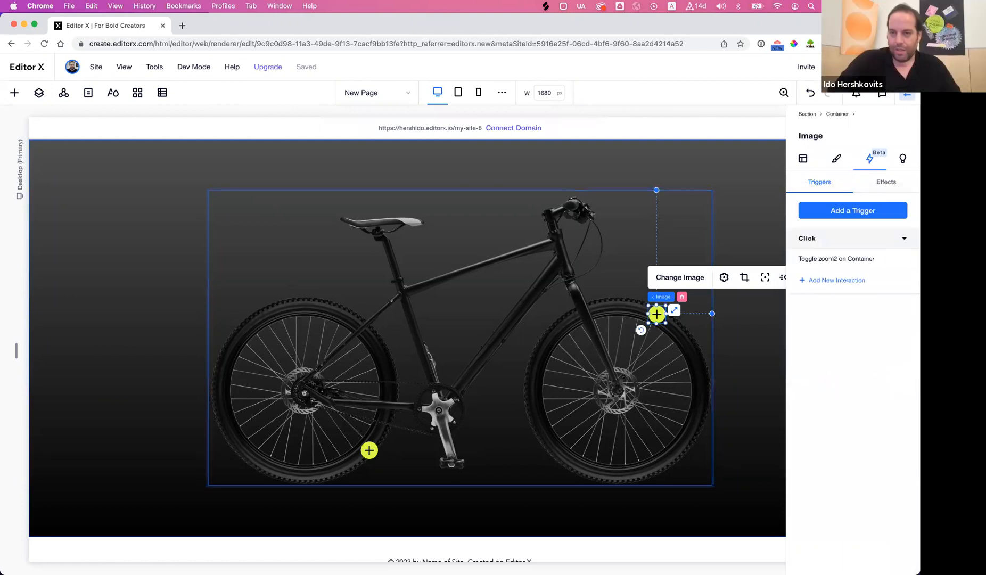
Preview the page, test the zoom toggles with both wheels' plus markers, and return to the editor.
left_click(848, 67)
left_click(660, 292)
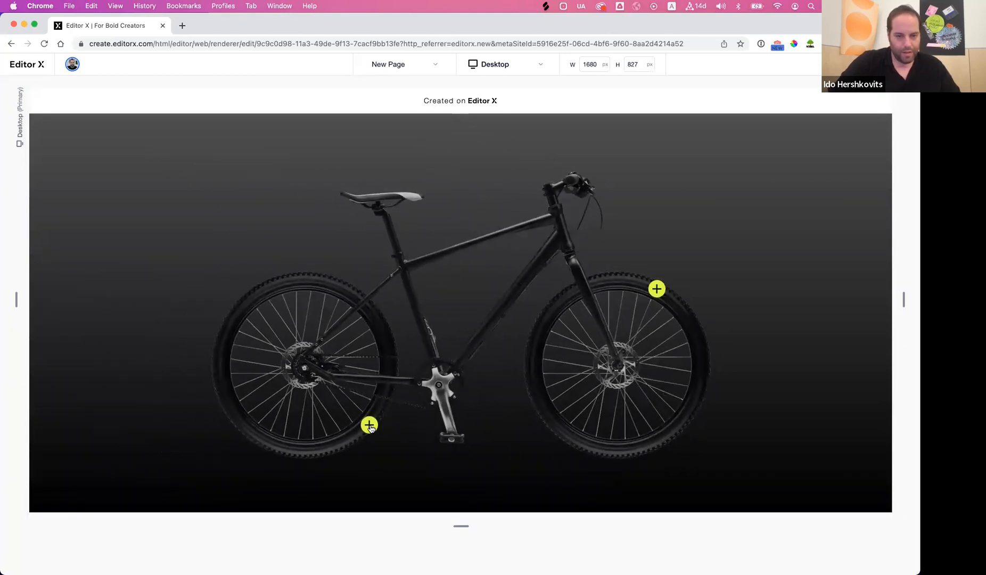
left_click(371, 426)
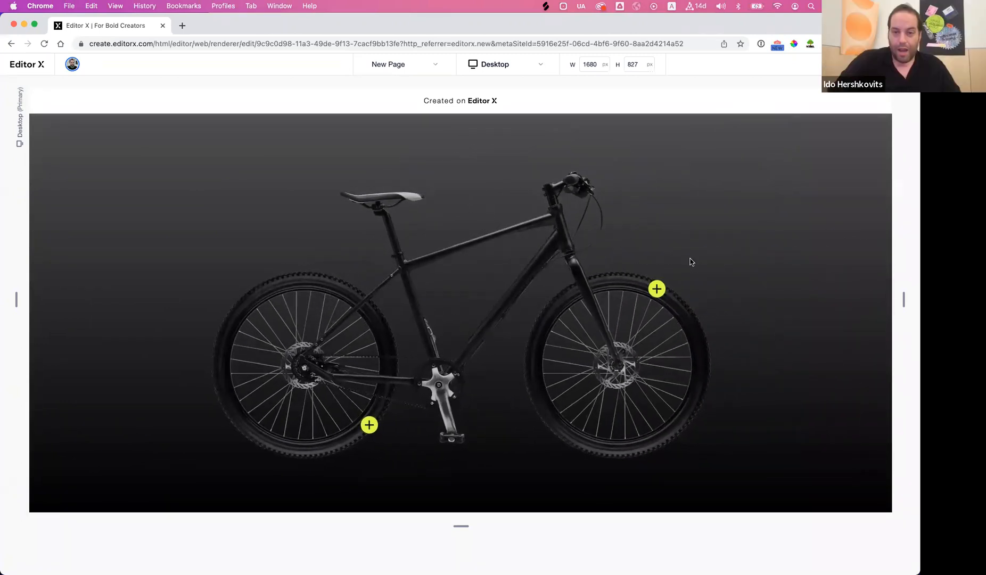
left_click(371, 431)
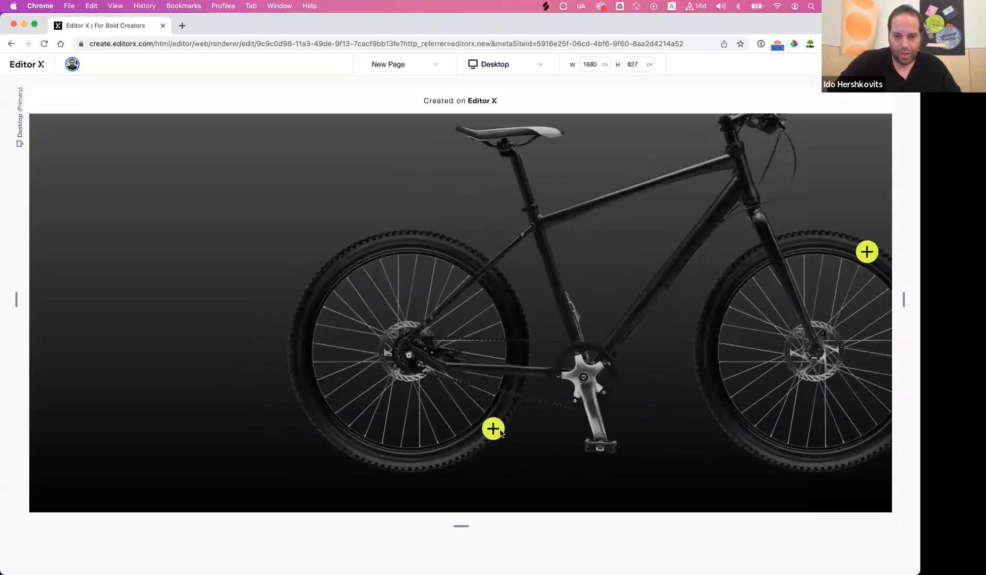
left_click(871, 260)
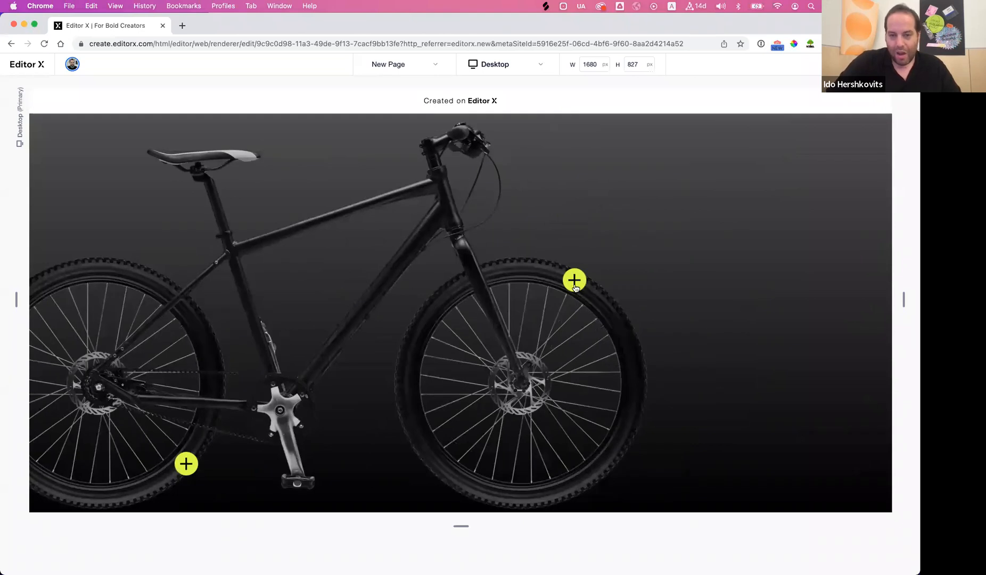
left_click_drag(579, 286, 866, 252)
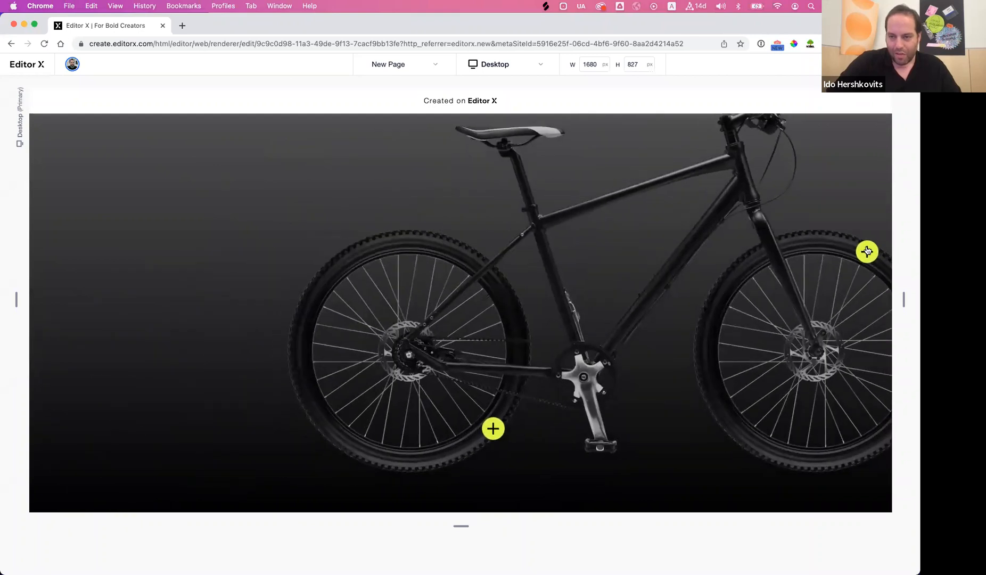
left_click(867, 250)
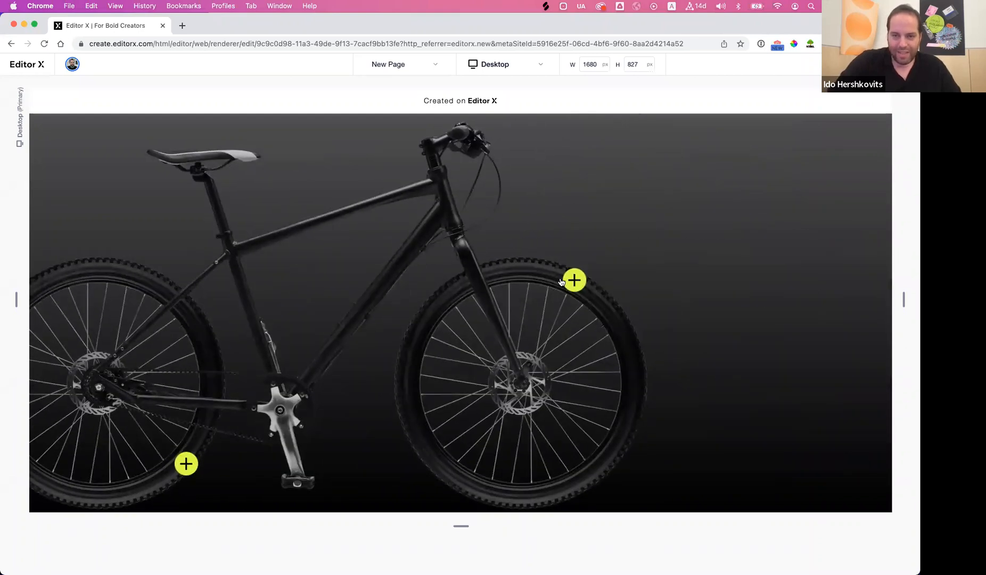
left_click(573, 282)
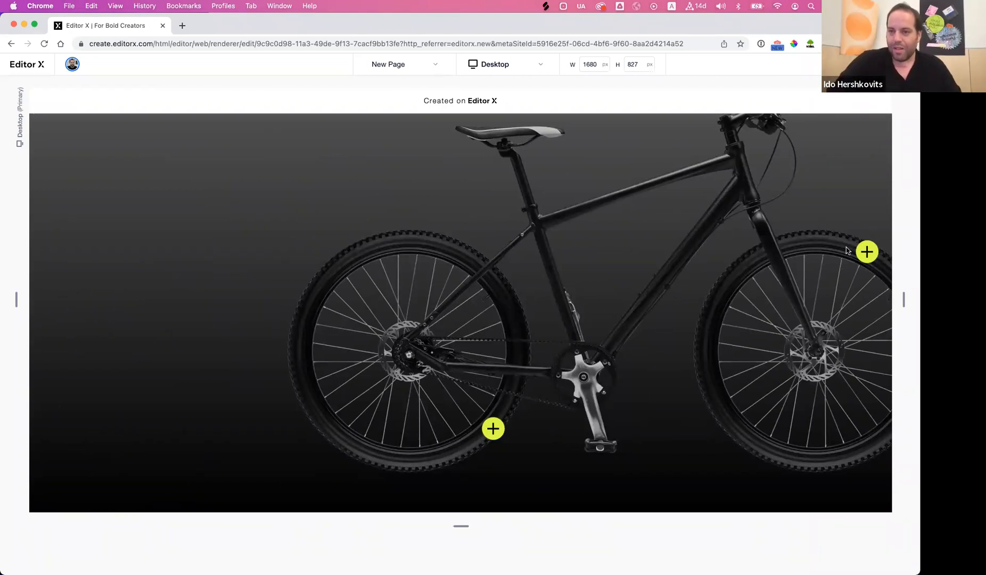
left_click(866, 252)
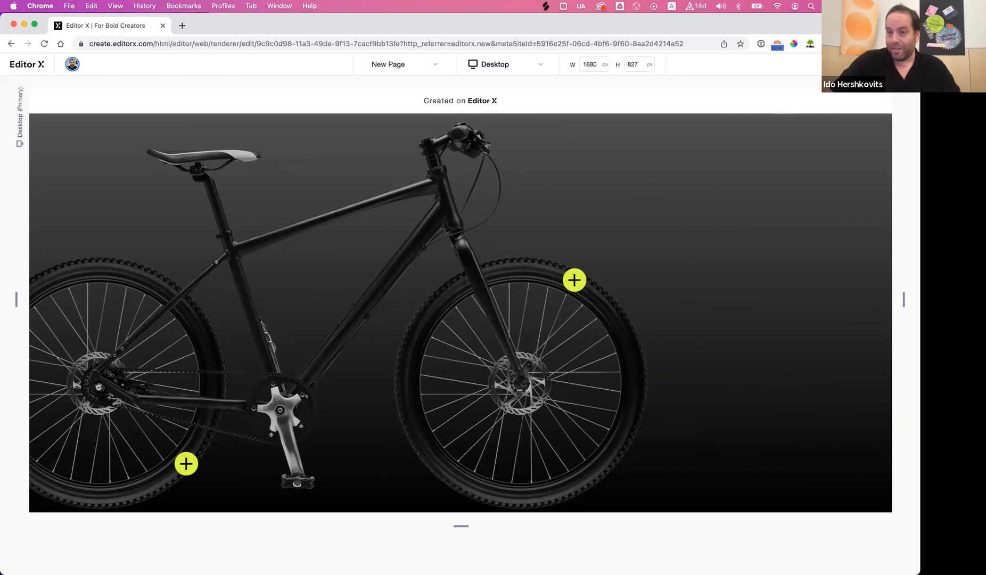
left_click(884, 64)
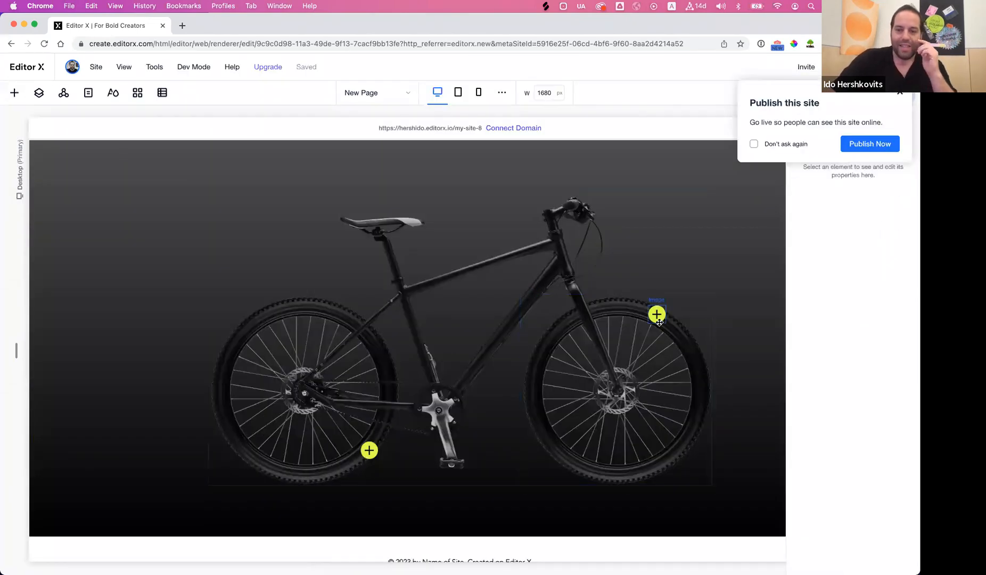
Create a custom effect named rotateCircle45_2 on the front wheel's plus marker and start designing it.
left_click(658, 319)
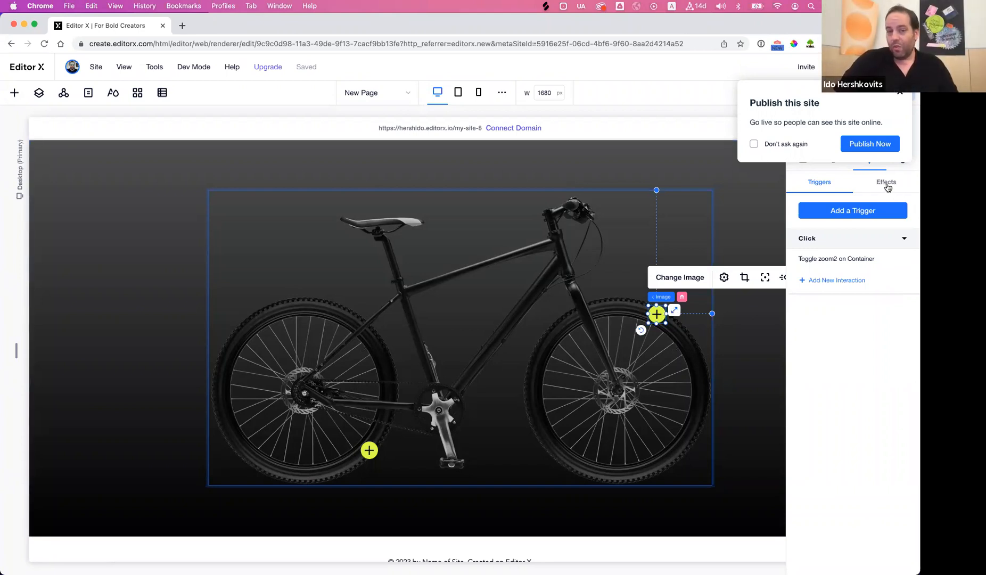
left_click(887, 187)
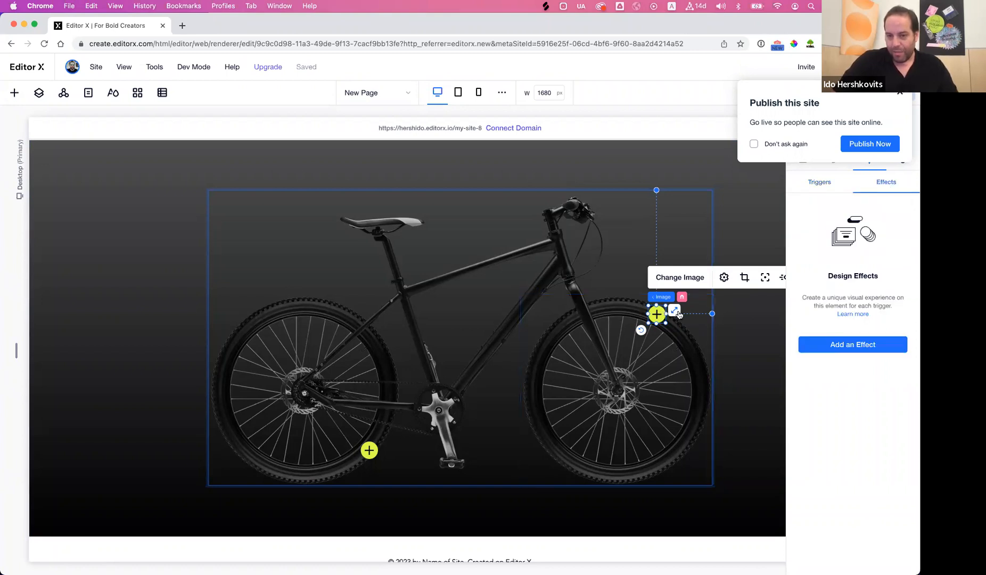
left_click(865, 346)
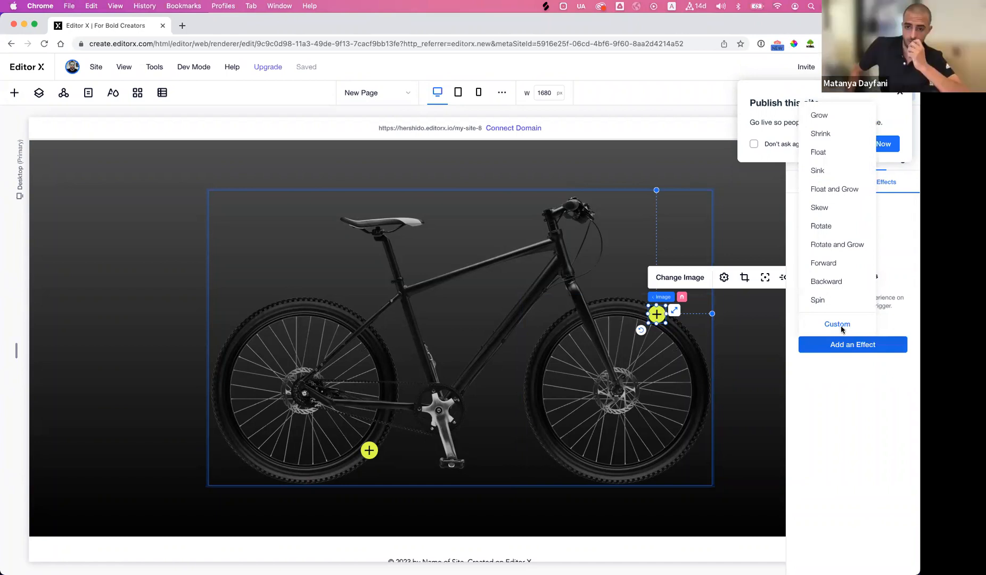
left_click(841, 328)
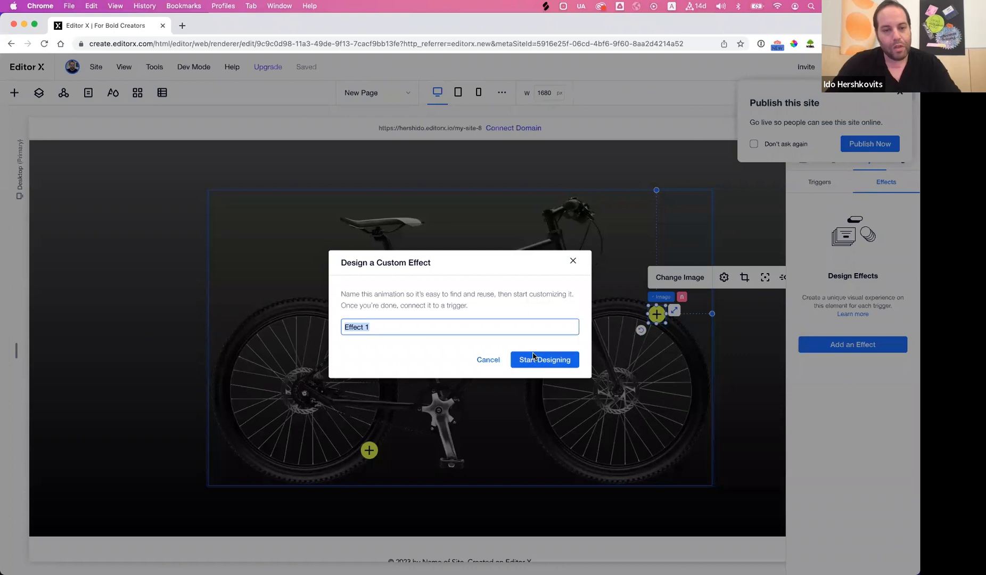
type("r")
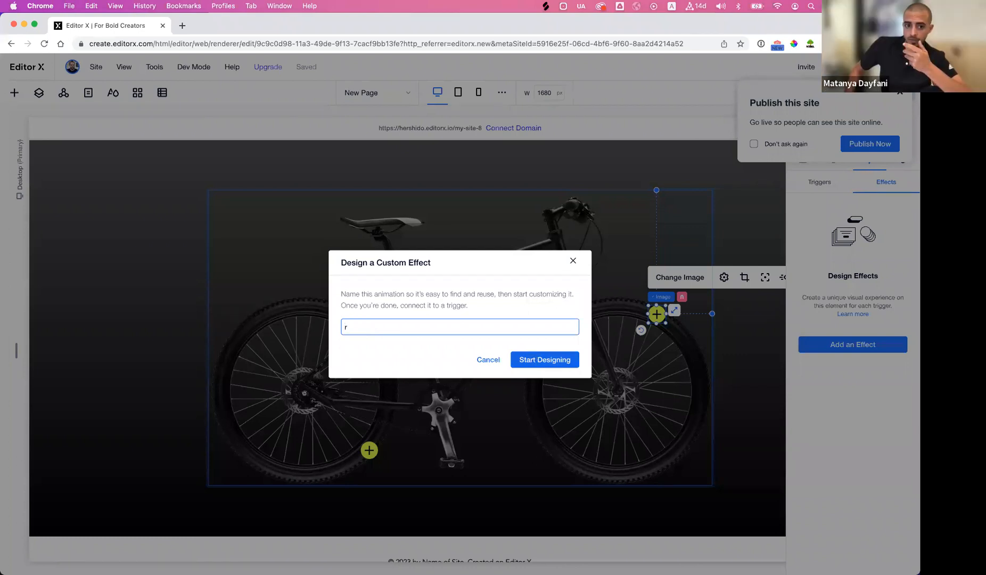
type("otateC")
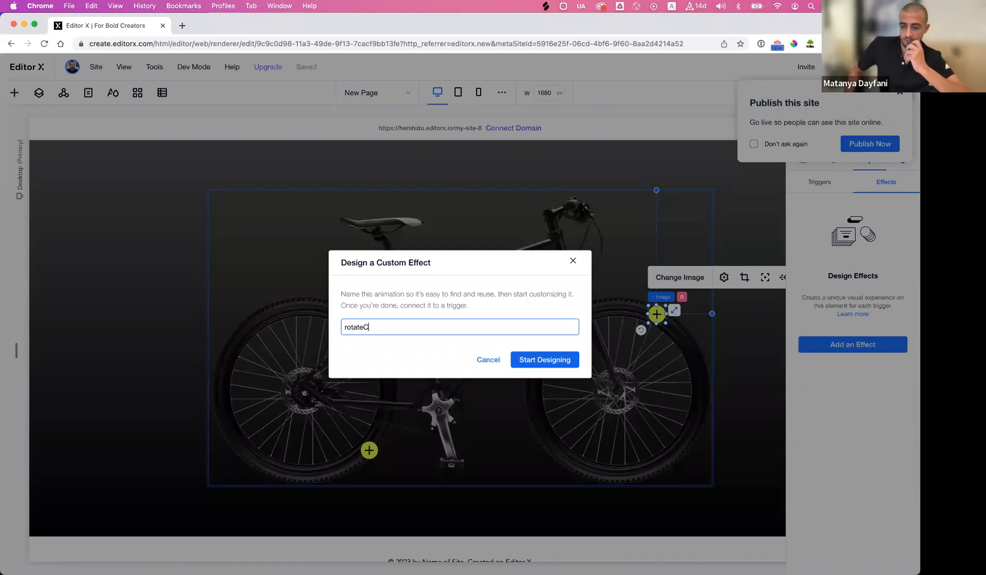
type("ircle45")
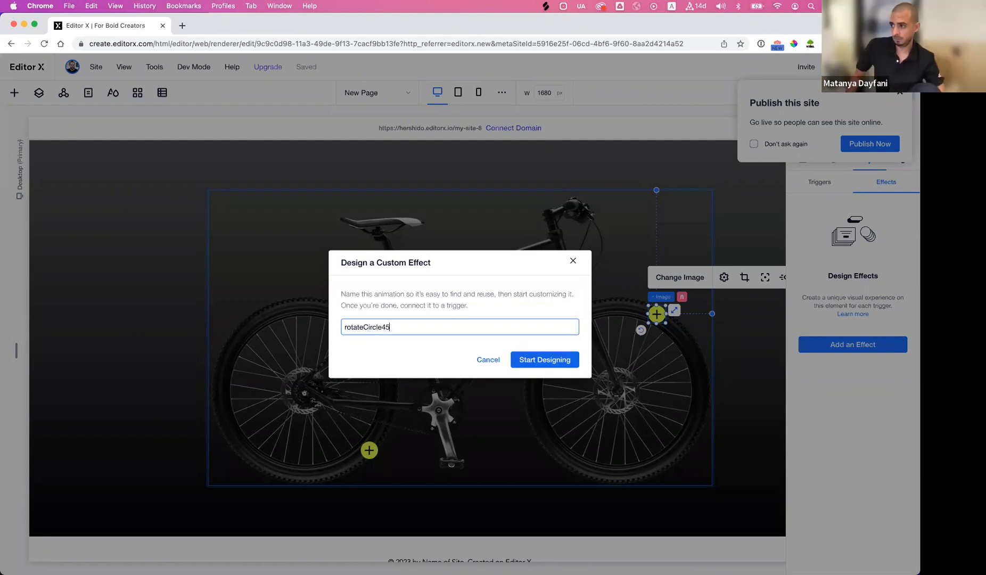
type("_1")
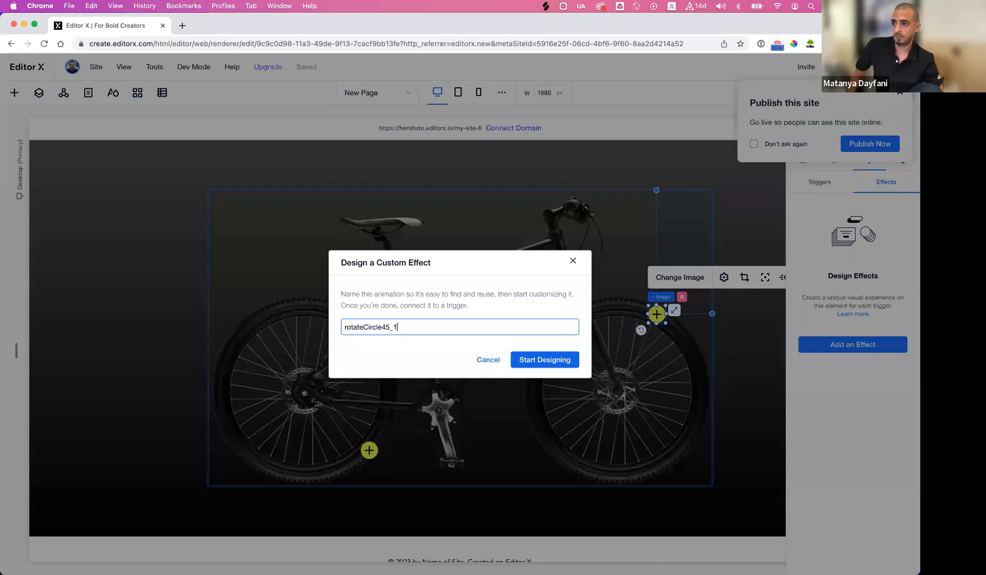
key("BackSpace")
type("2")
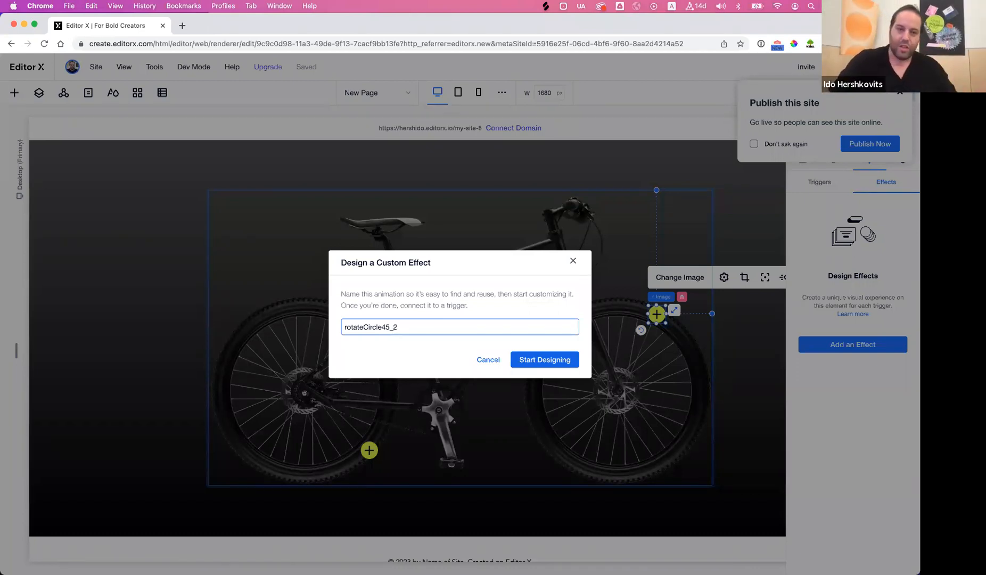
left_click(536, 362)
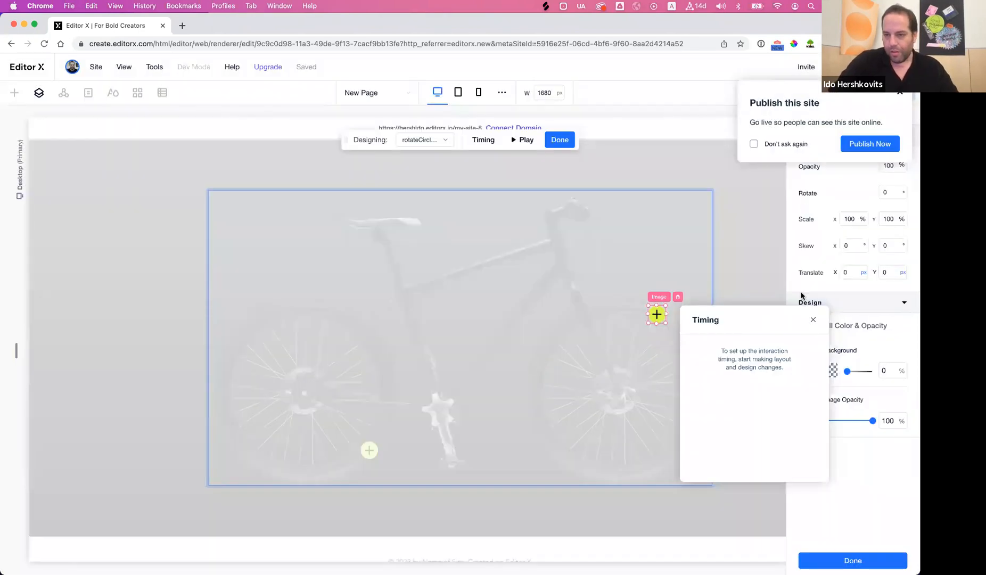
Set the marker's rotation to 45° in the rotateCircle45_2 effect and finish designing it.
left_click(888, 193)
type("45")
key("Return")
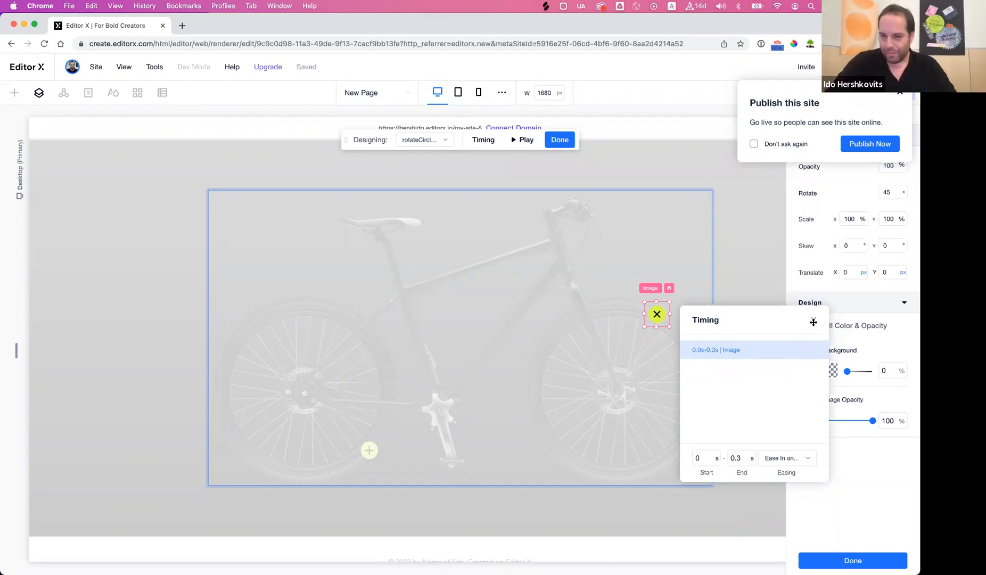
left_click(814, 322)
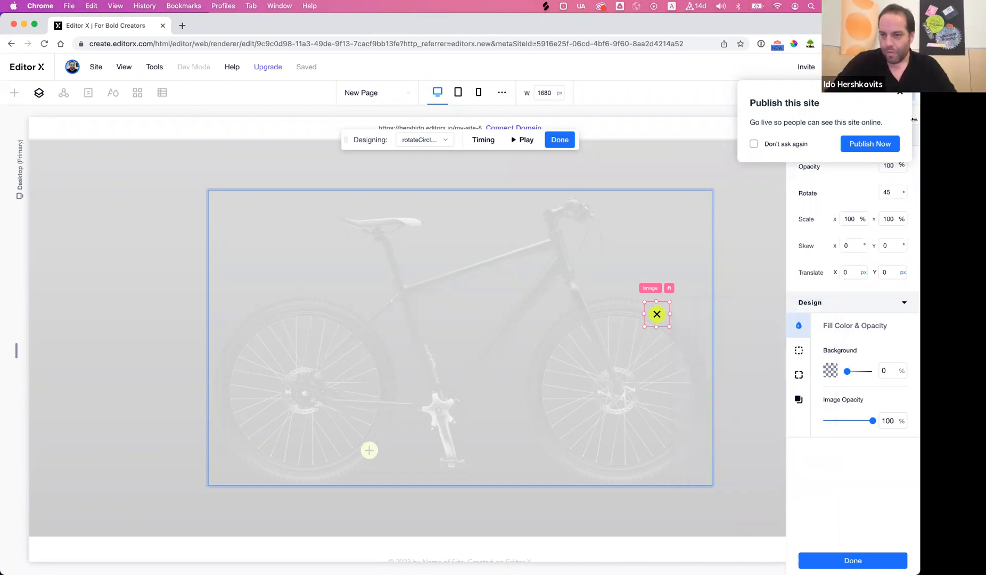
left_click(900, 92)
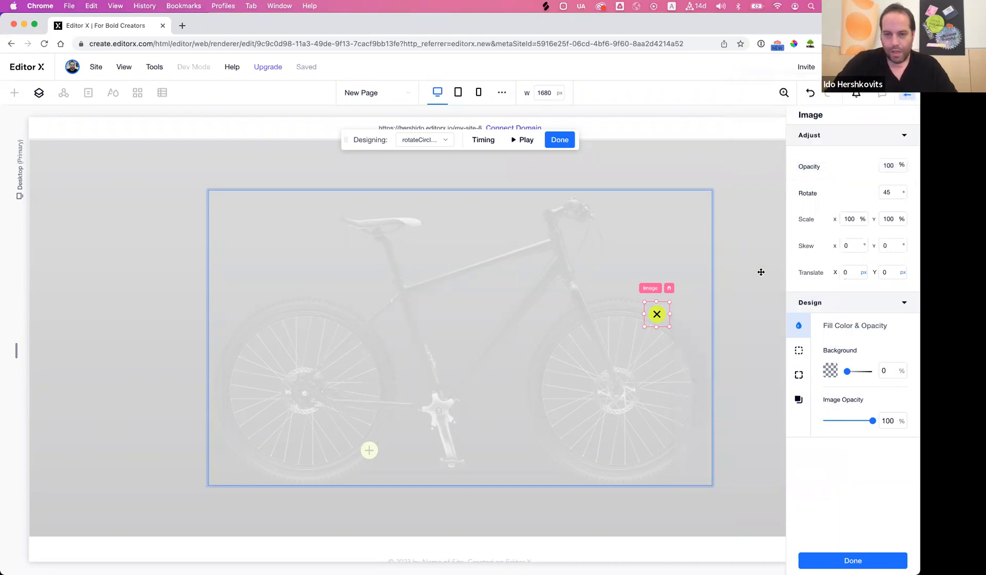
left_click(561, 140)
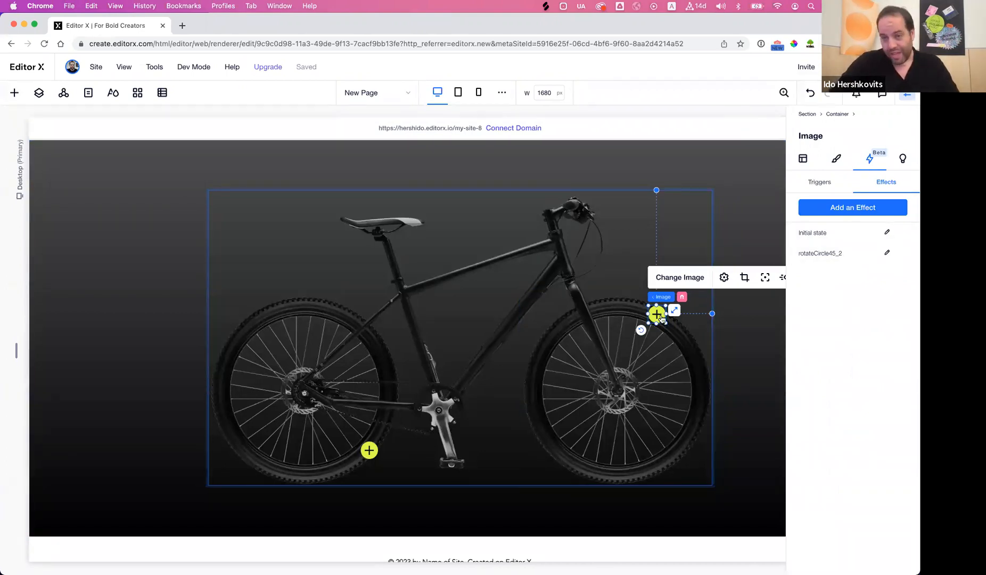
Add a click interaction to the front wheel's plus marker that toggles rotateCircle45_2 on and off on the image itself.
left_click(823, 183)
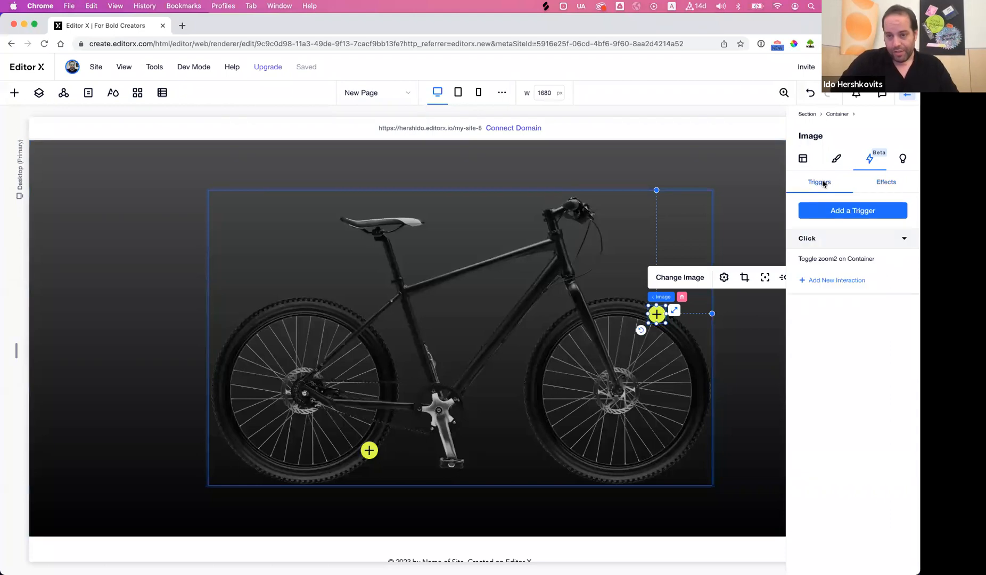
left_click(823, 285)
left_click(905, 209)
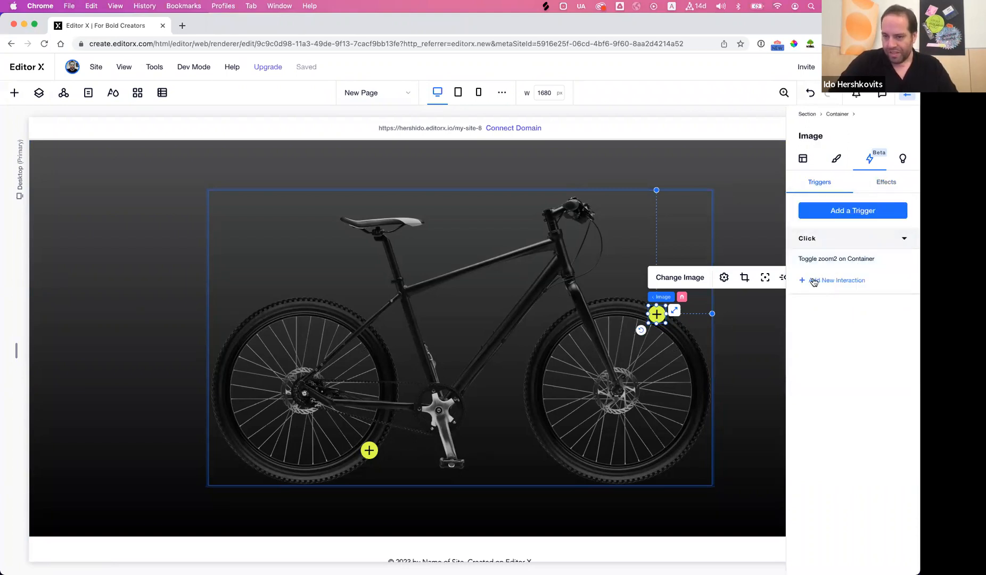
left_click(819, 286)
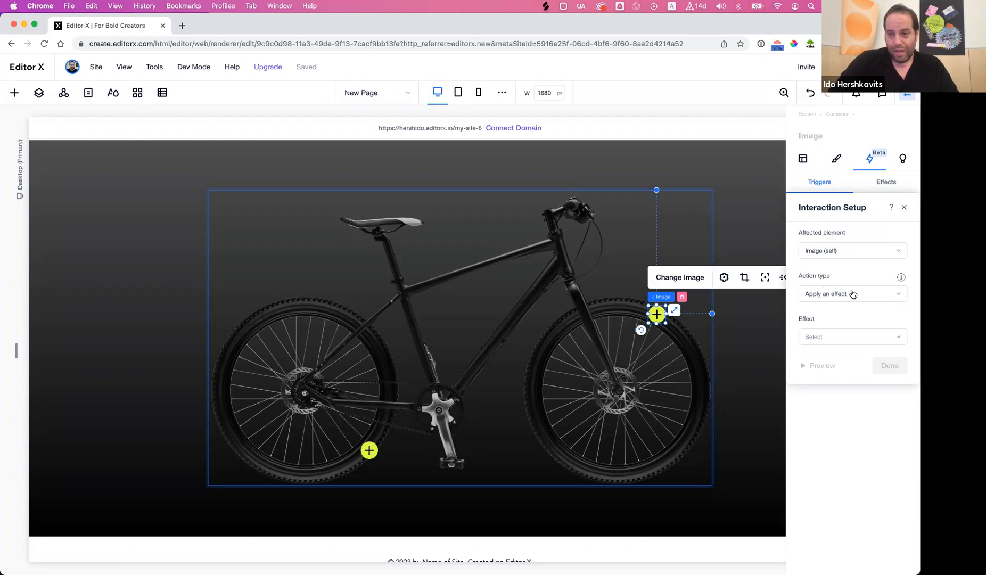
left_click(851, 294)
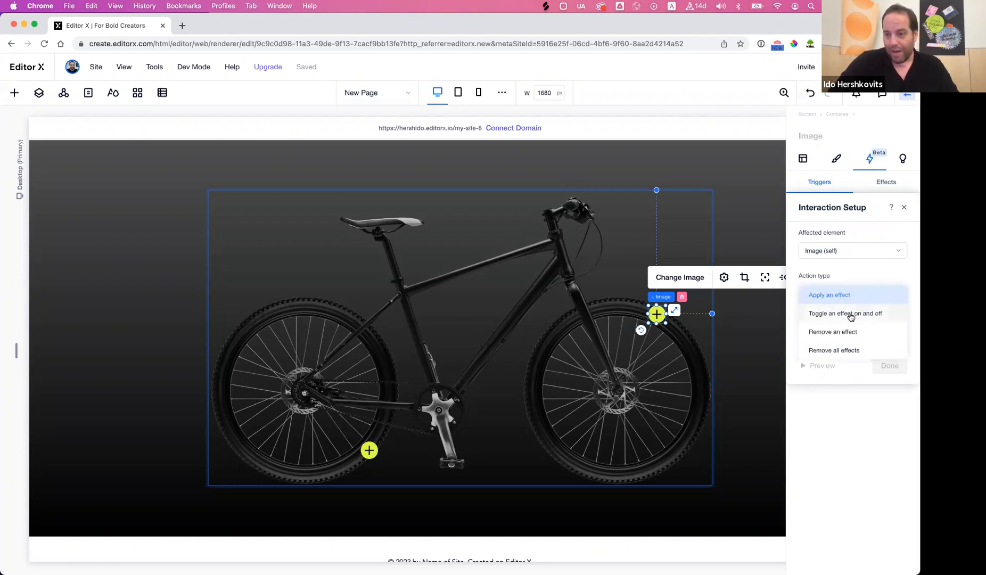
left_click(850, 313)
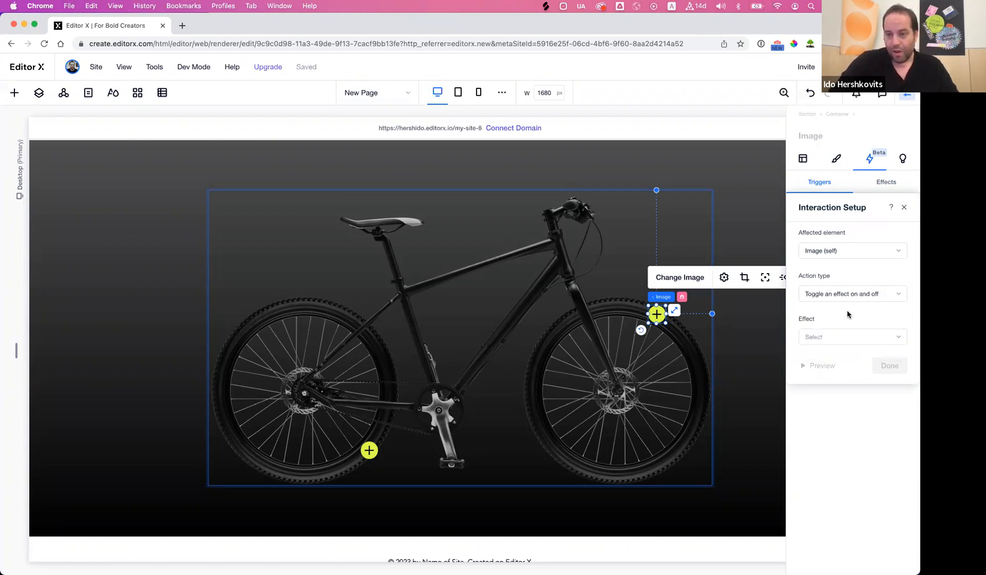
left_click(854, 337)
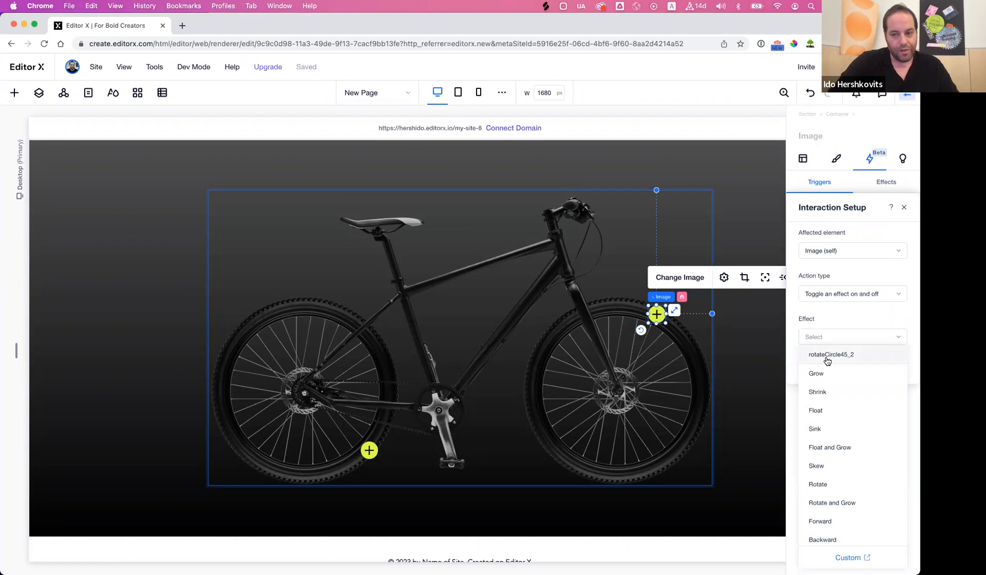
left_click(827, 361)
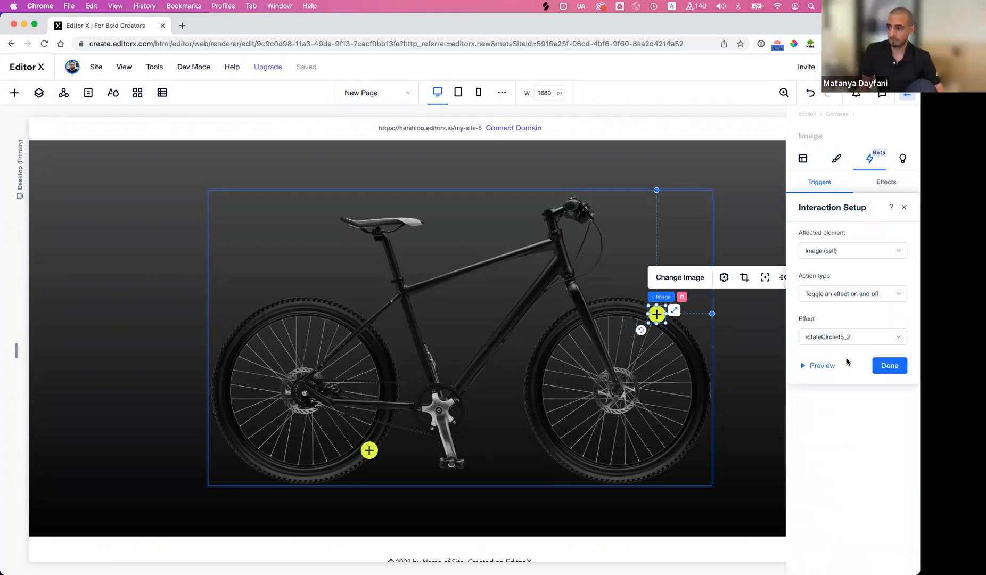
left_click(890, 366)
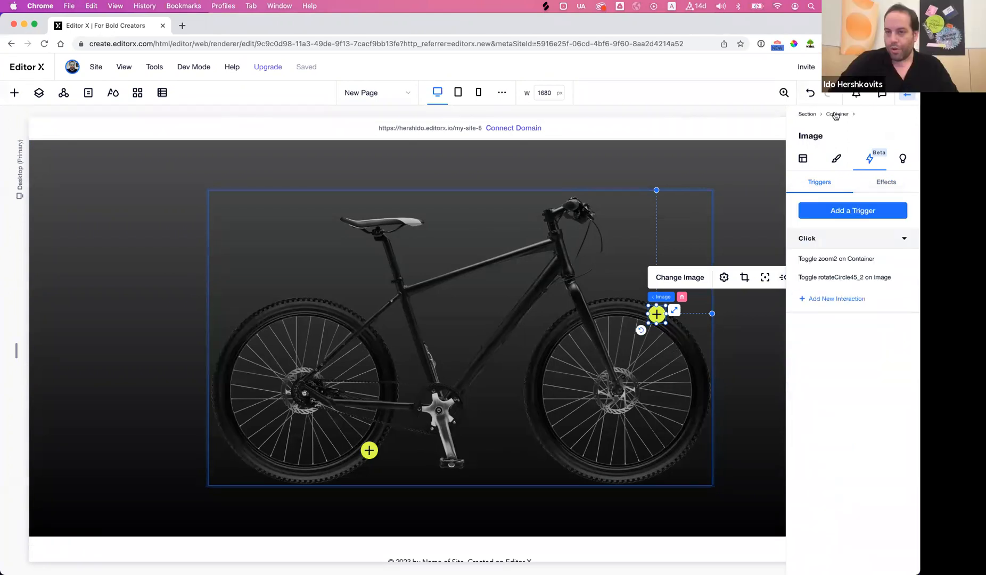
Preview the page, test the front wheel marker's zoom and rotation toggle, and return to the editor.
left_click(844, 66)
left_click(656, 288)
left_click(568, 287)
left_click(657, 291)
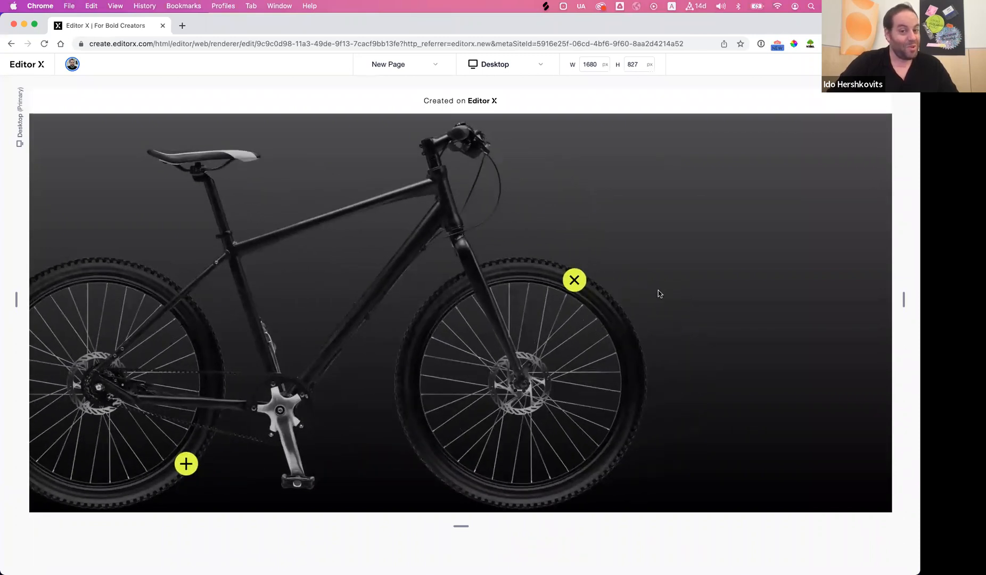
left_click(574, 282)
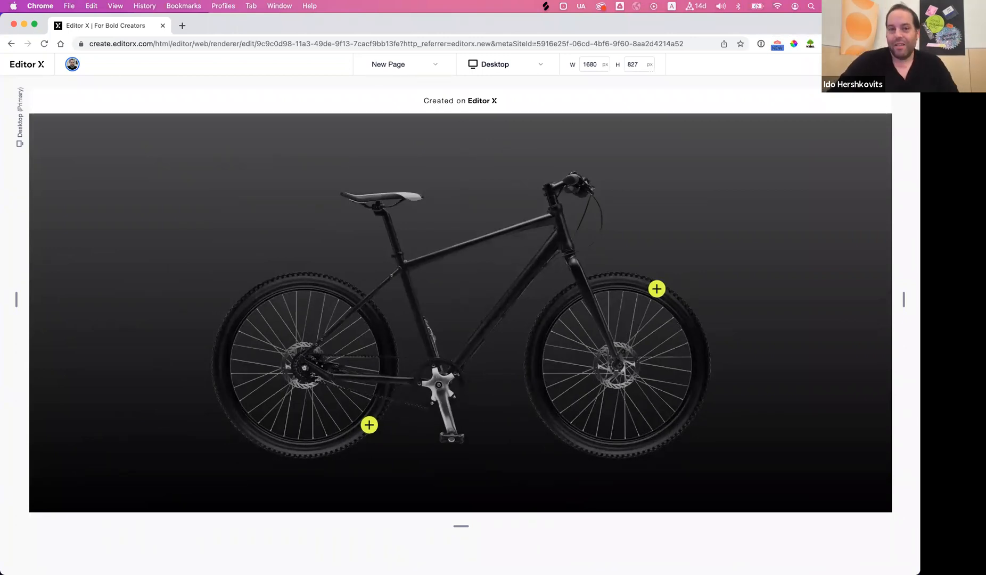
key("Escape")
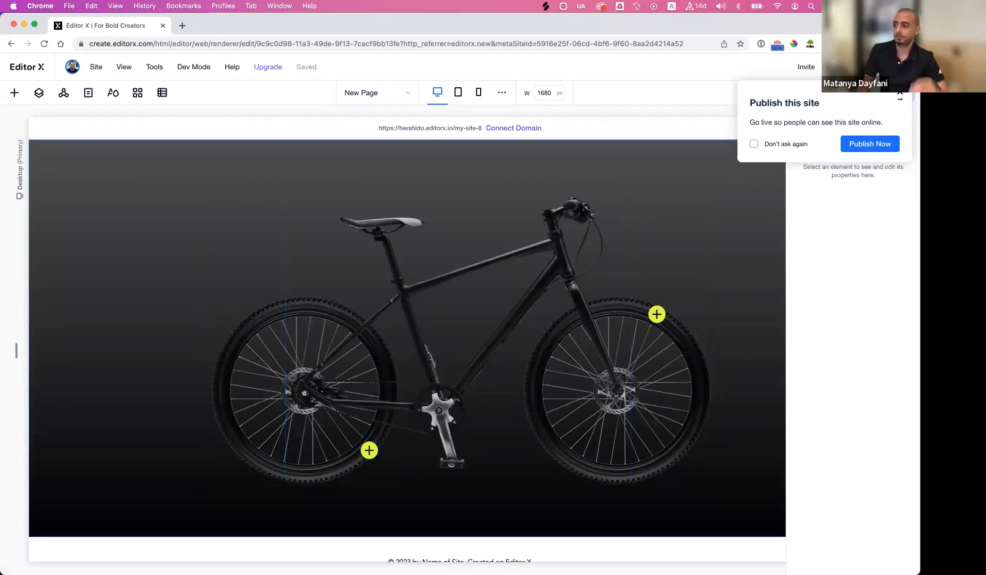
Dismiss the publish prompt and add a click interaction to the front wheel's plus marker that removes the Zoom1 effect from the bike container.
left_click(900, 96)
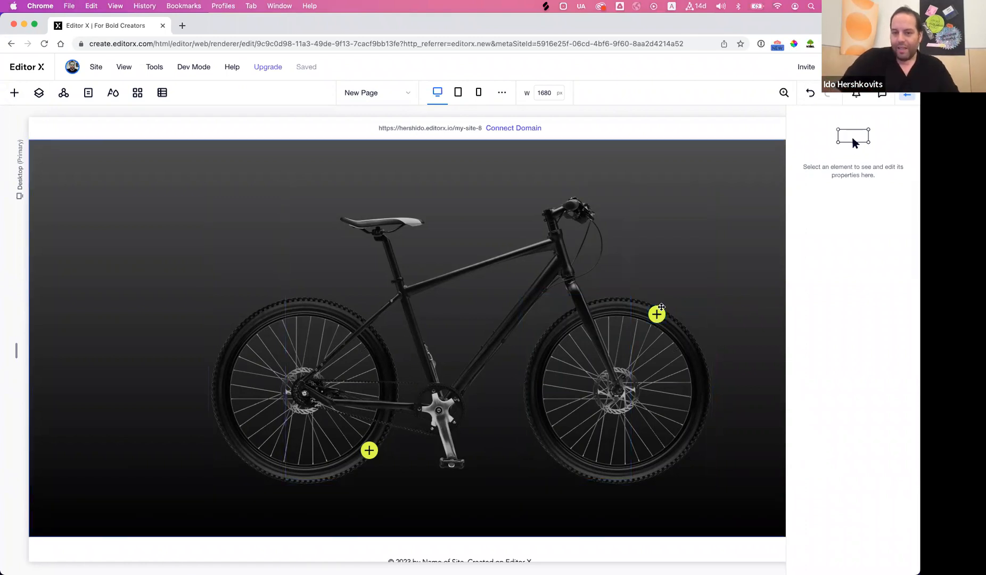
left_click(656, 314)
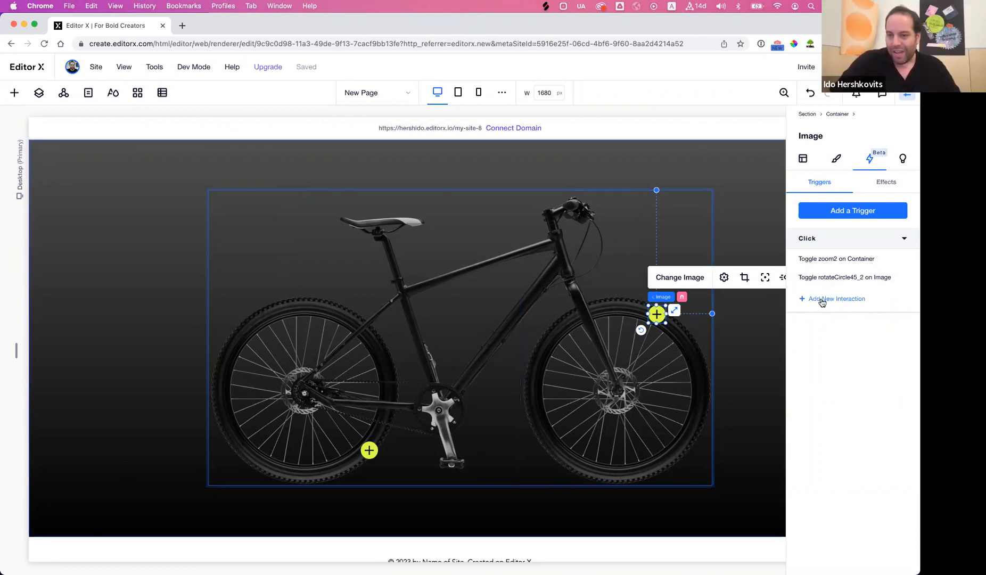
left_click(822, 302)
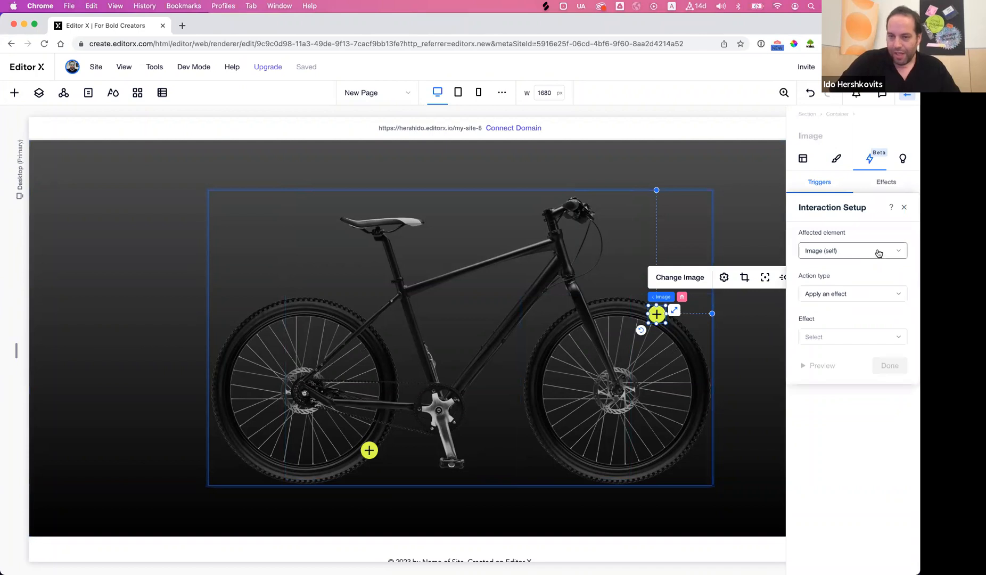
left_click(896, 253)
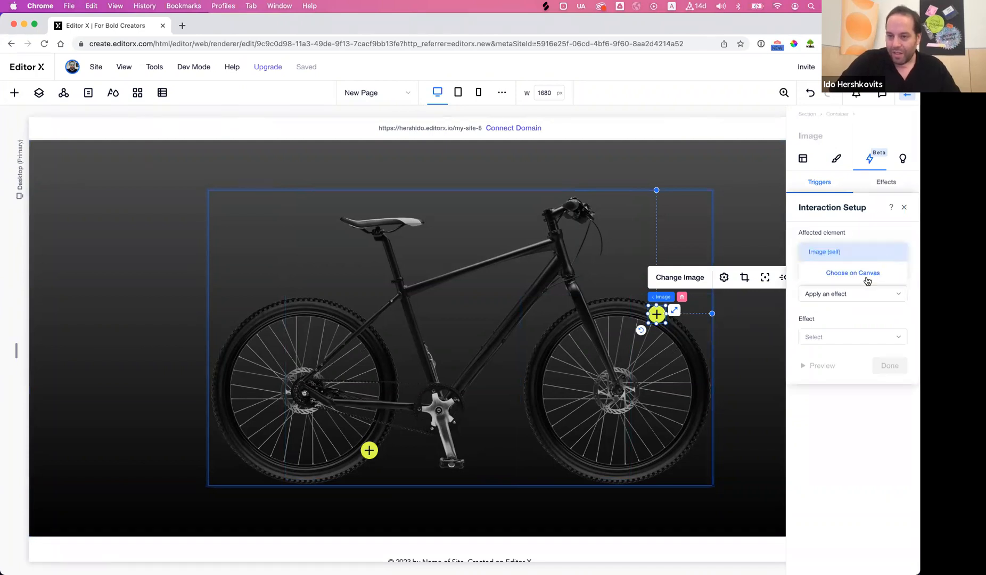
left_click(867, 281)
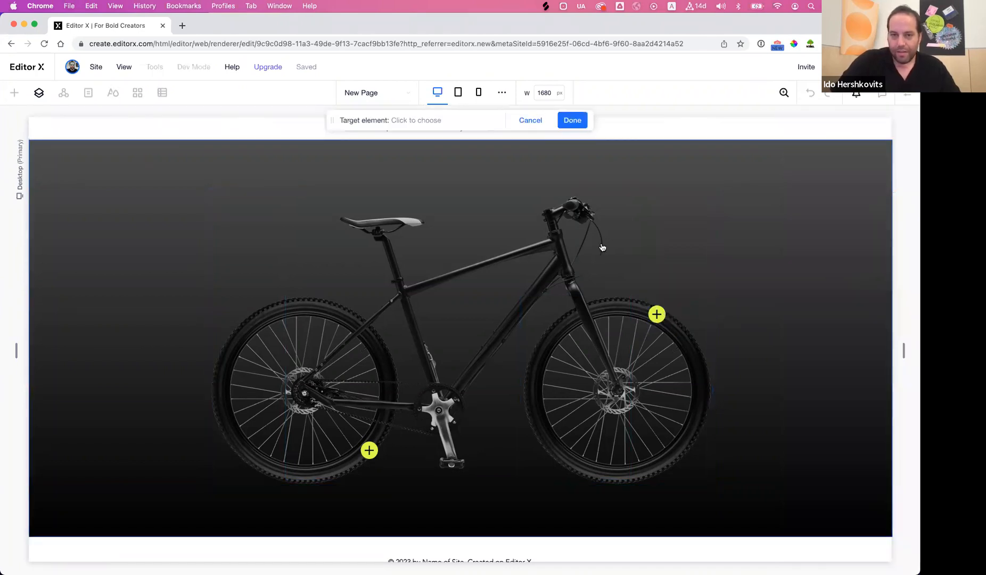
left_click(246, 207)
left_click(573, 120)
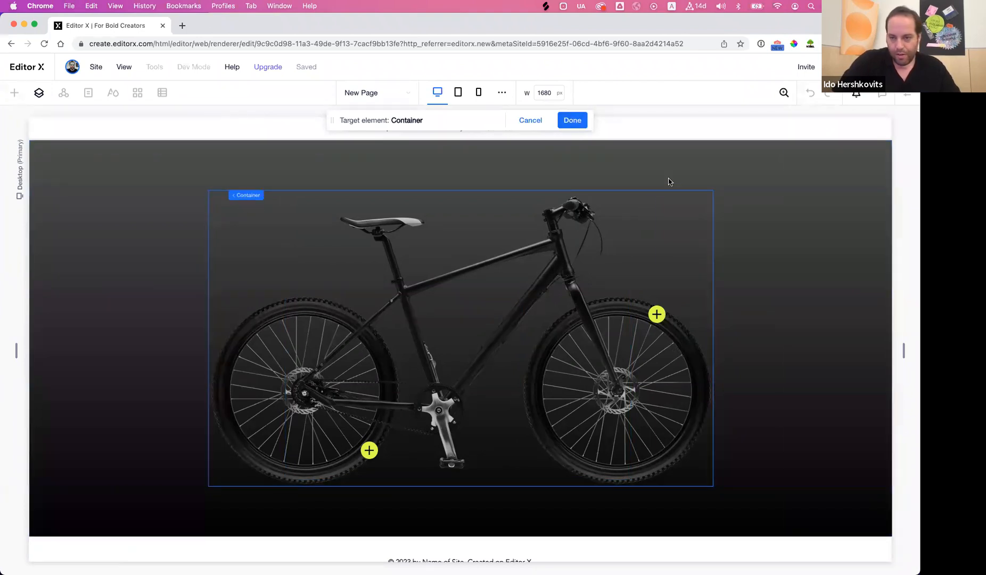
left_click(839, 296)
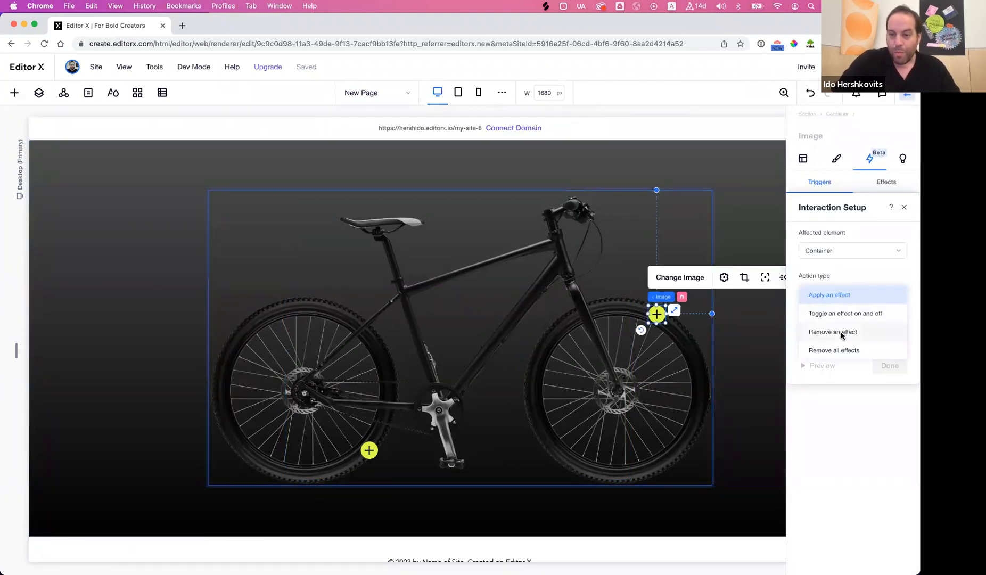
left_click(841, 333)
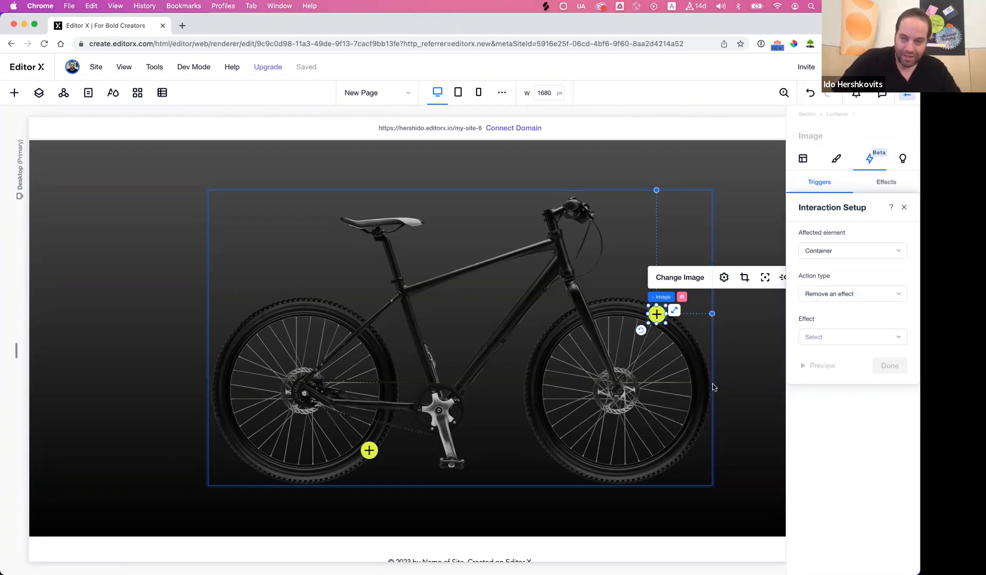
left_click(837, 341)
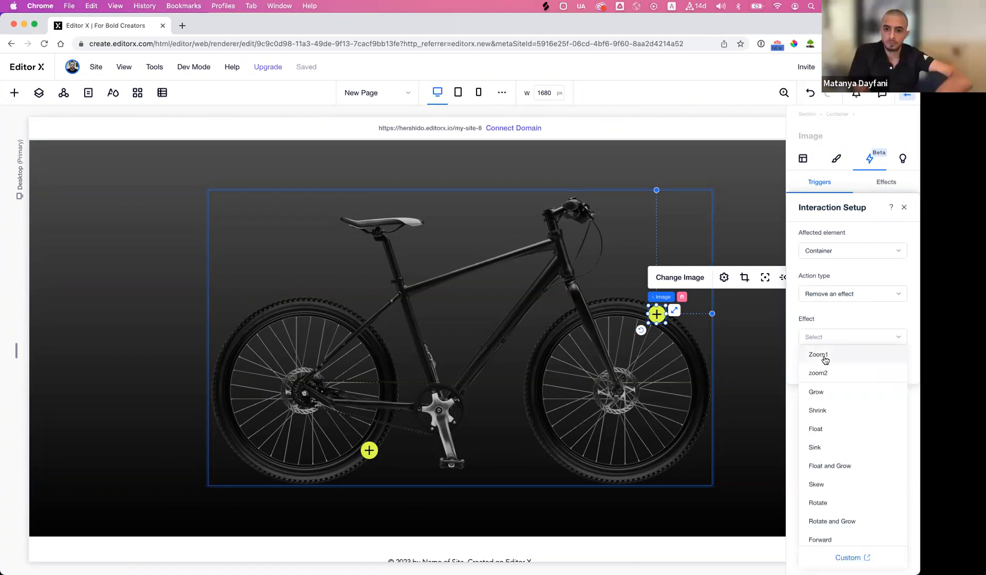
left_click(825, 357)
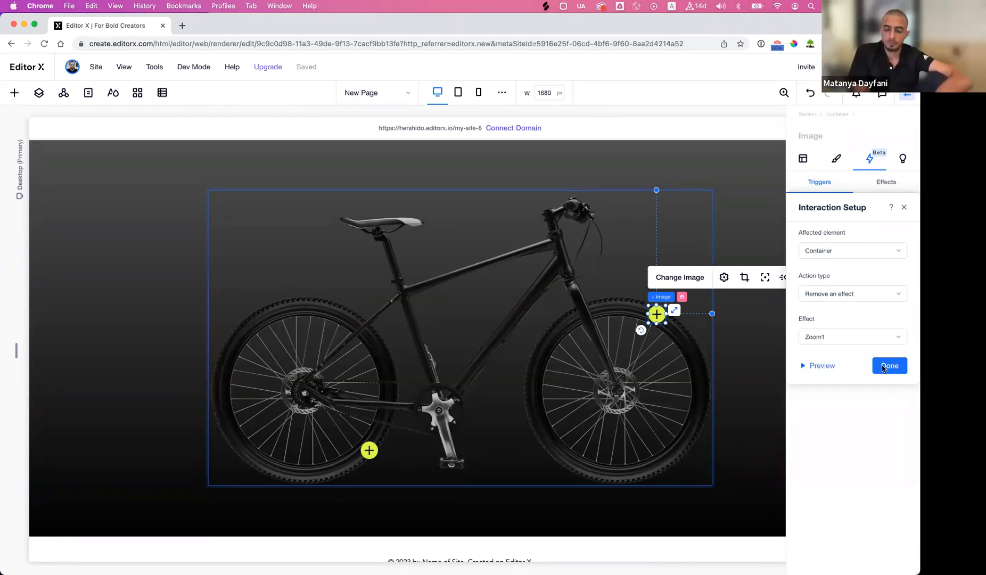
left_click(887, 366)
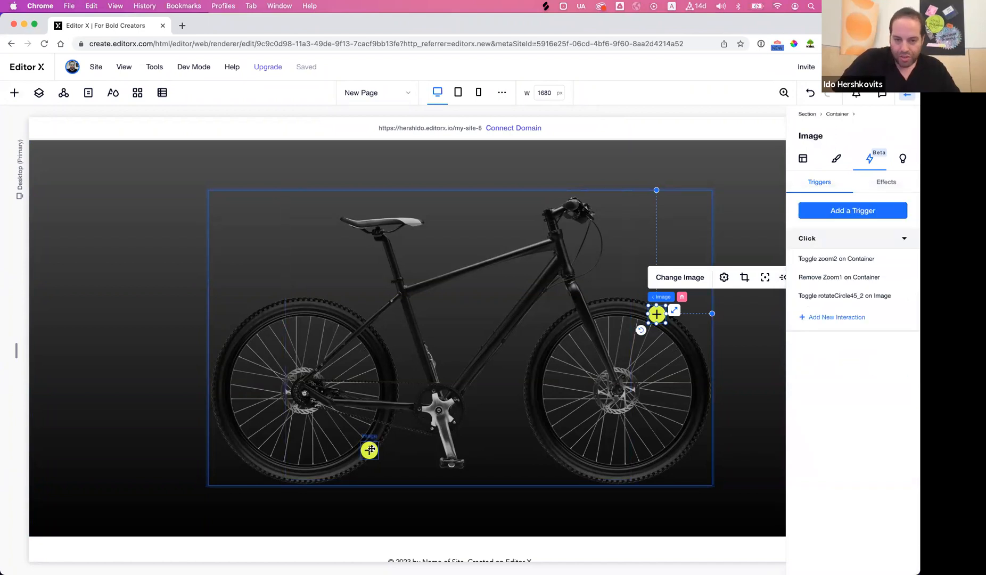
Create a custom effect named rotate45_1 on the rear wheel's plus marker and start designing it.
left_click(369, 449)
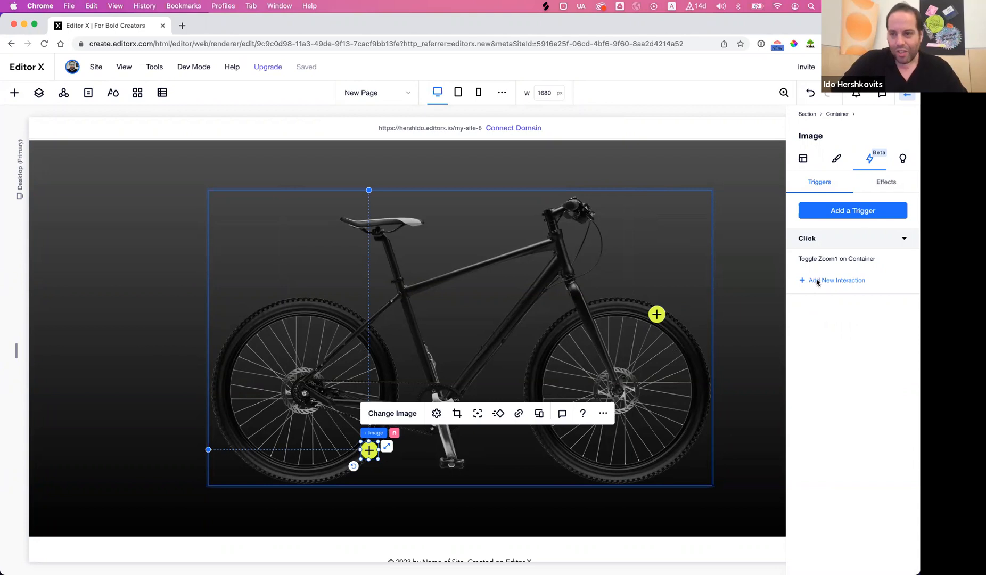
left_click(894, 187)
left_click(854, 347)
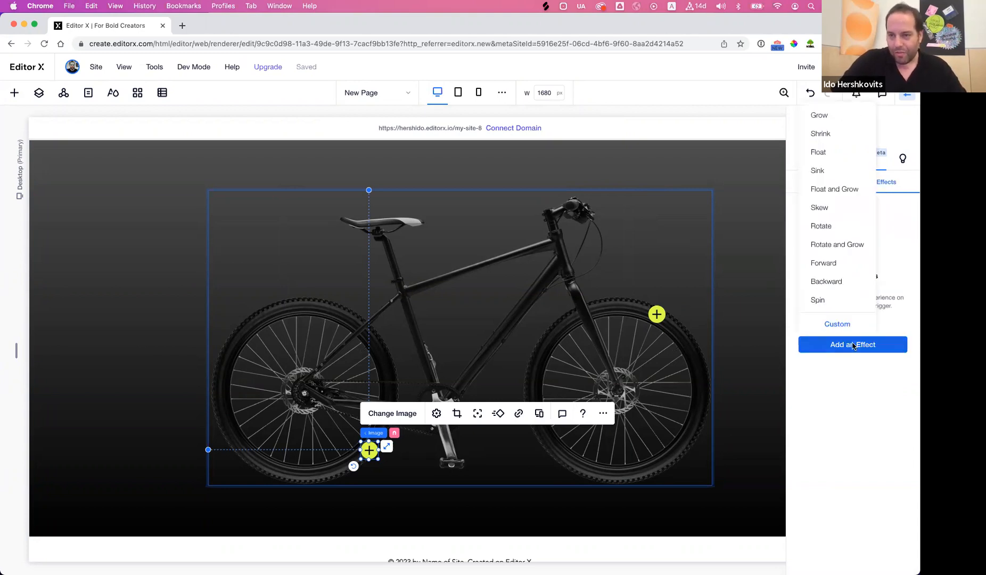
left_click(836, 324)
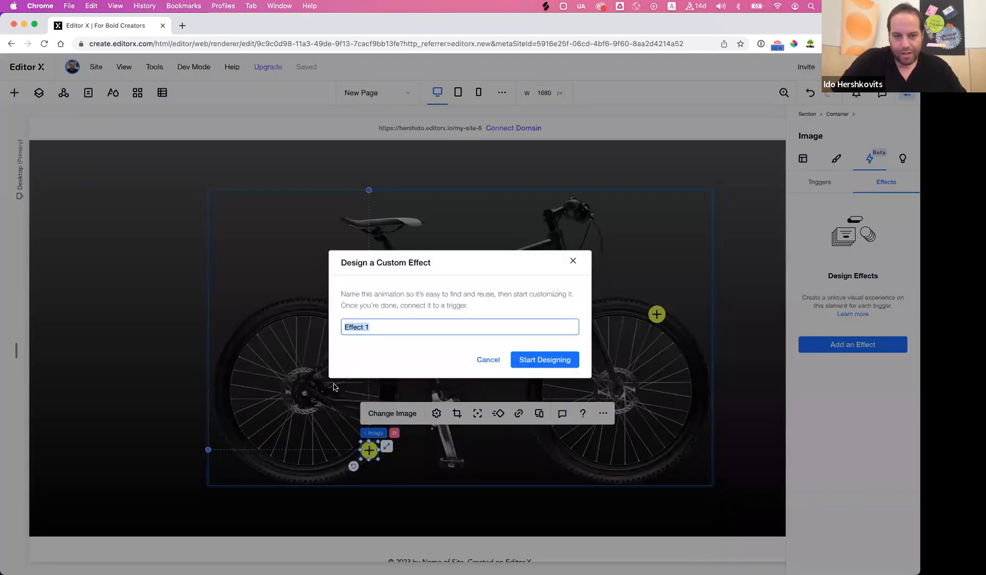
type("rotate45_1")
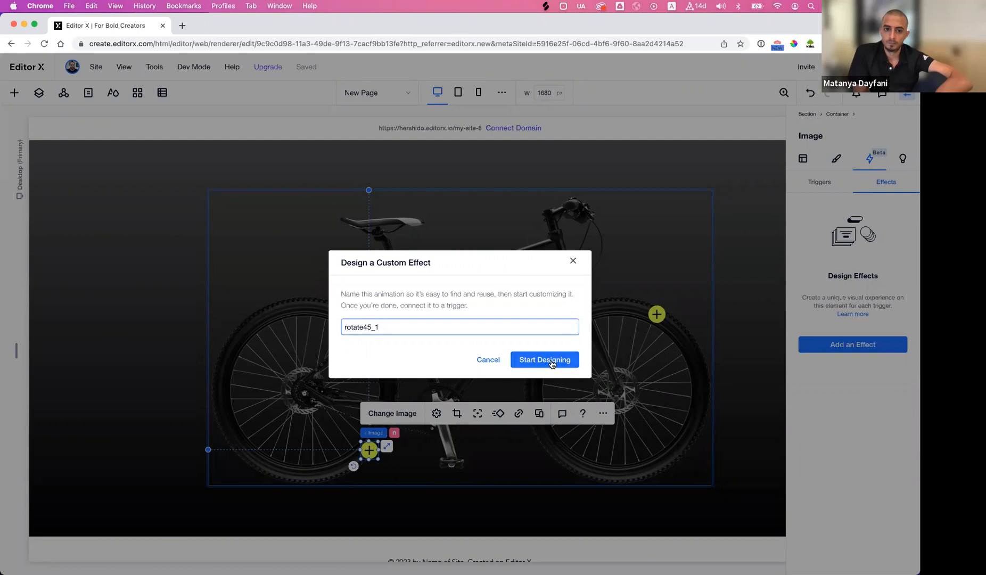
left_click(547, 366)
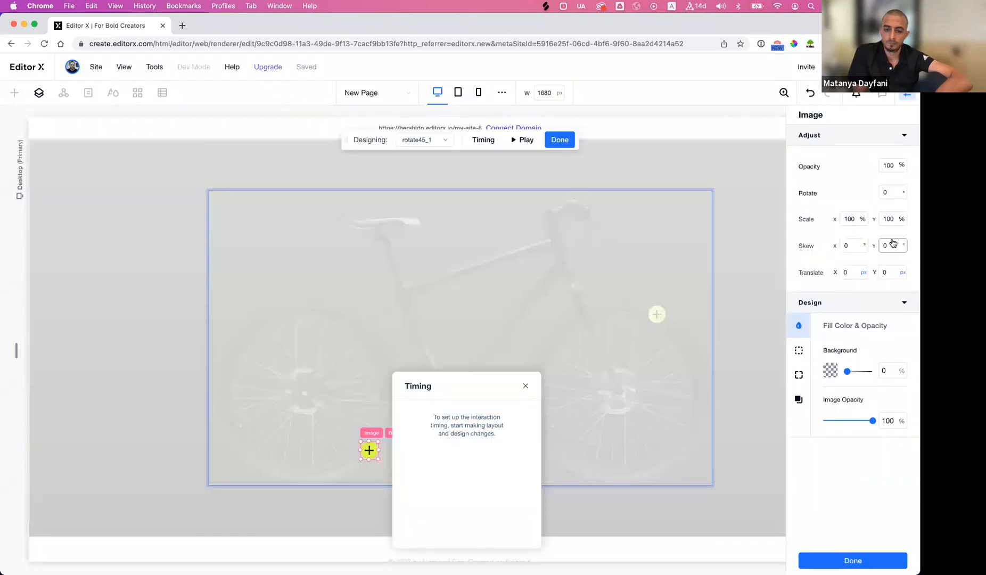
Set the rear wheel marker's rotation to 45° in the rotate45_1 effect and finish designing it.
left_click(890, 193)
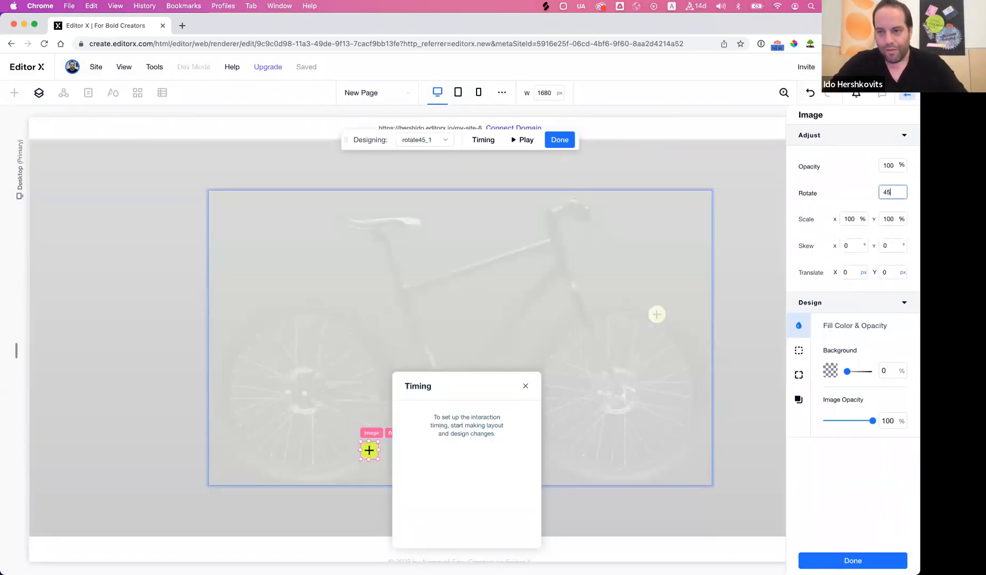
key("Return")
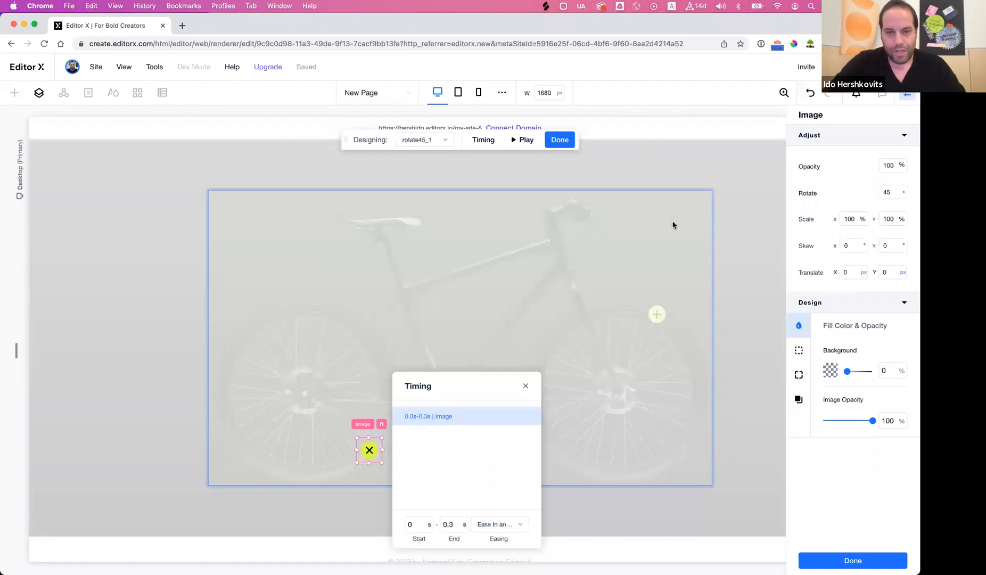
left_click(560, 143)
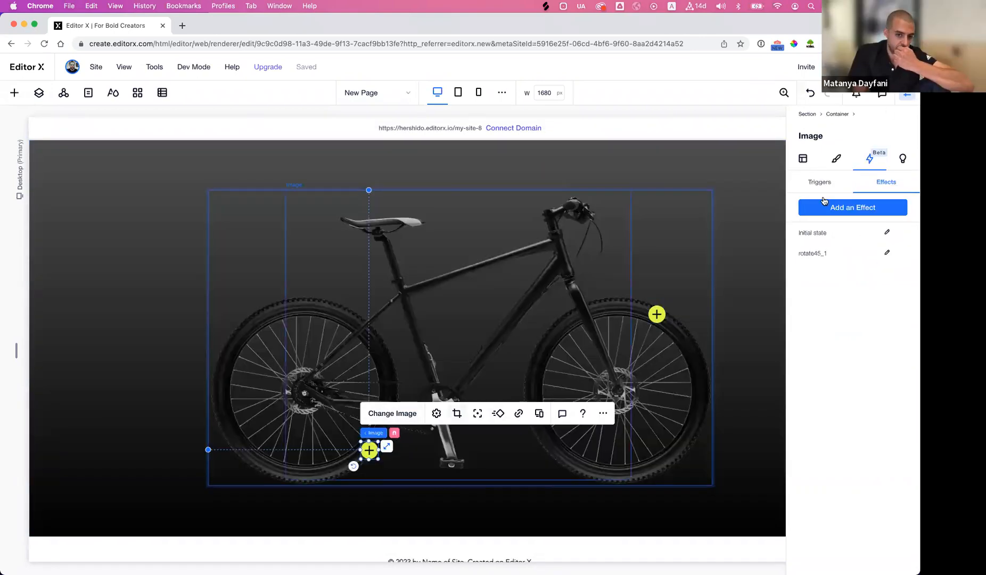
Add a click interaction to the rear wheel's plus marker that toggles rotate45_1 on and off on the image itself.
left_click(822, 182)
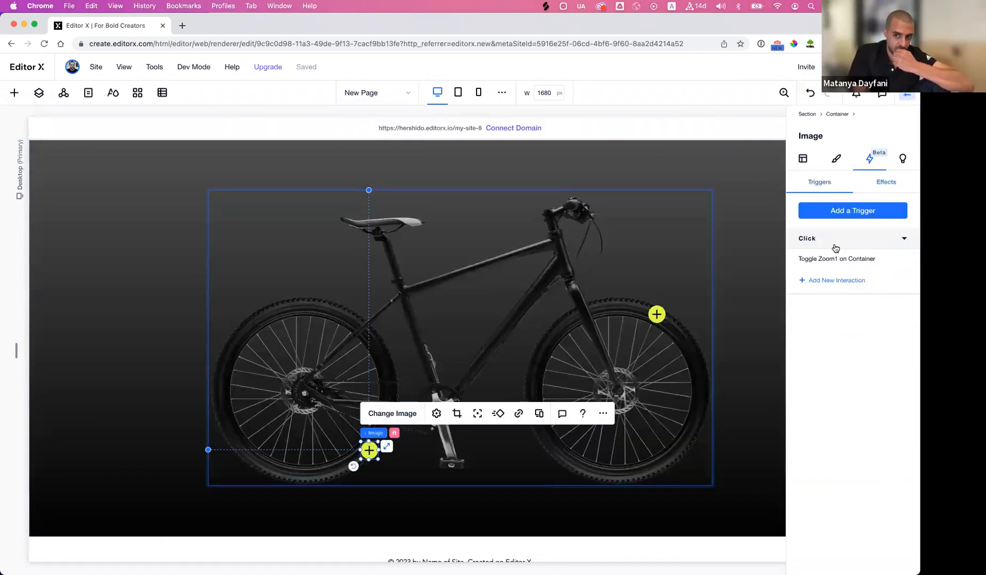
left_click(841, 281)
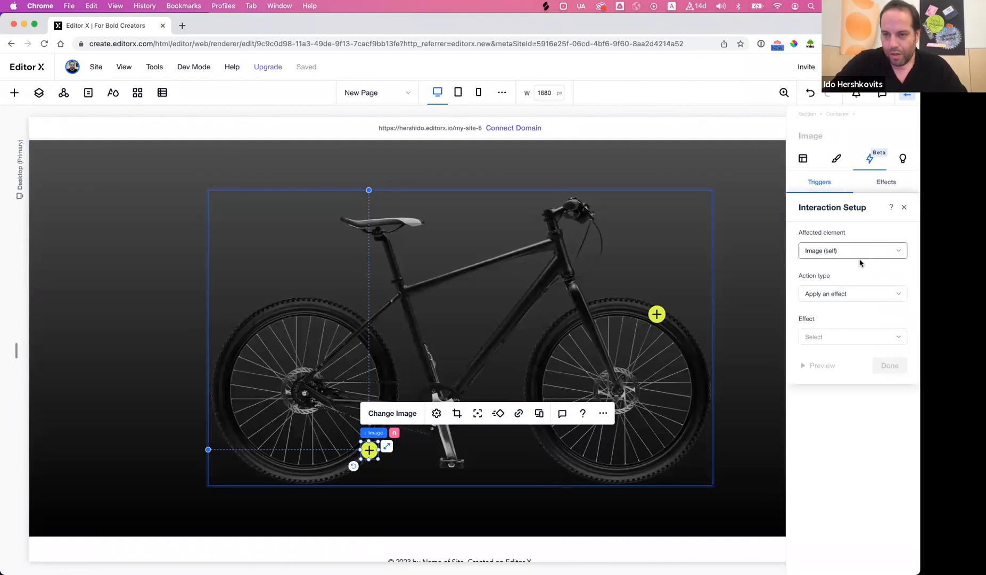
left_click(858, 300)
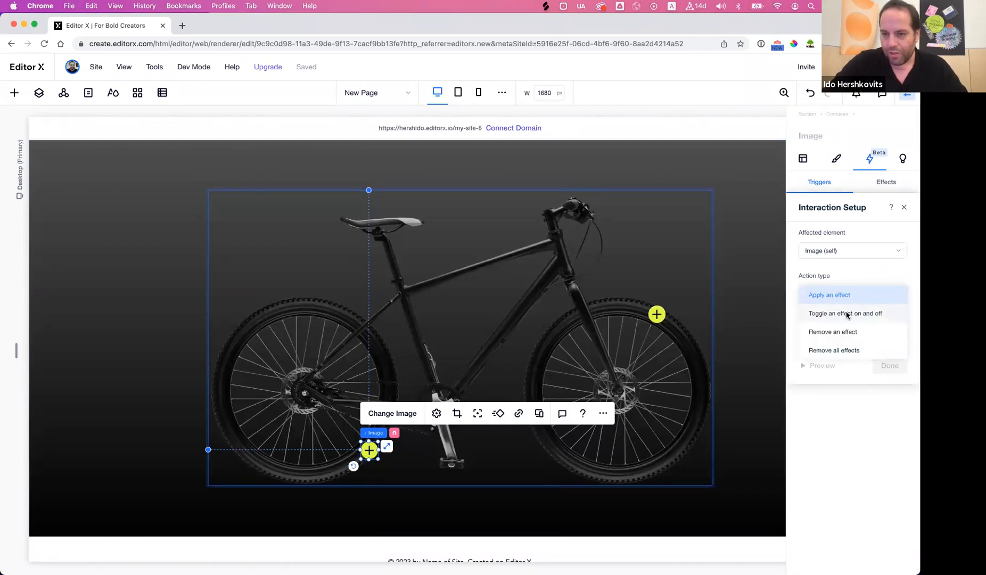
left_click(847, 315)
left_click(838, 340)
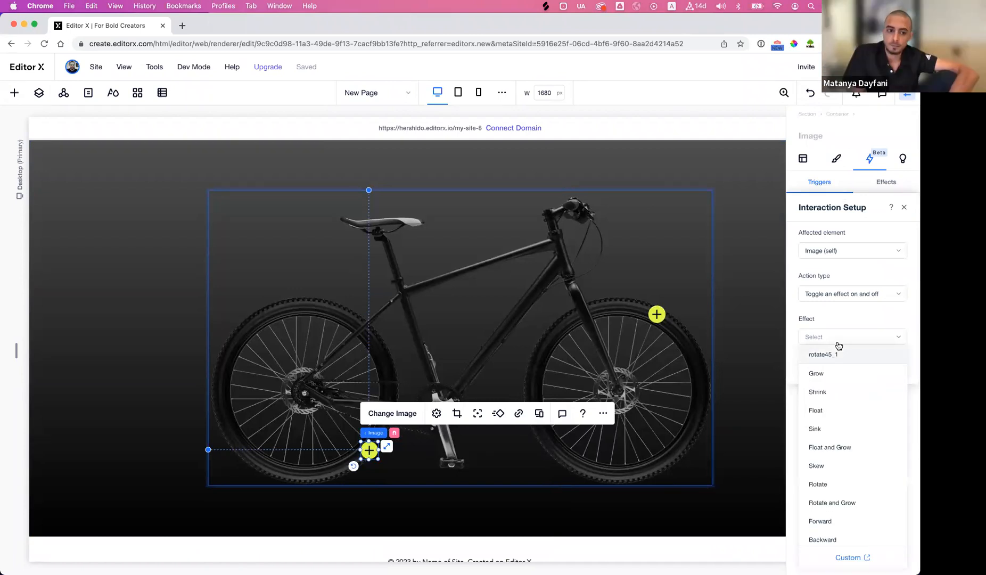
left_click(826, 354)
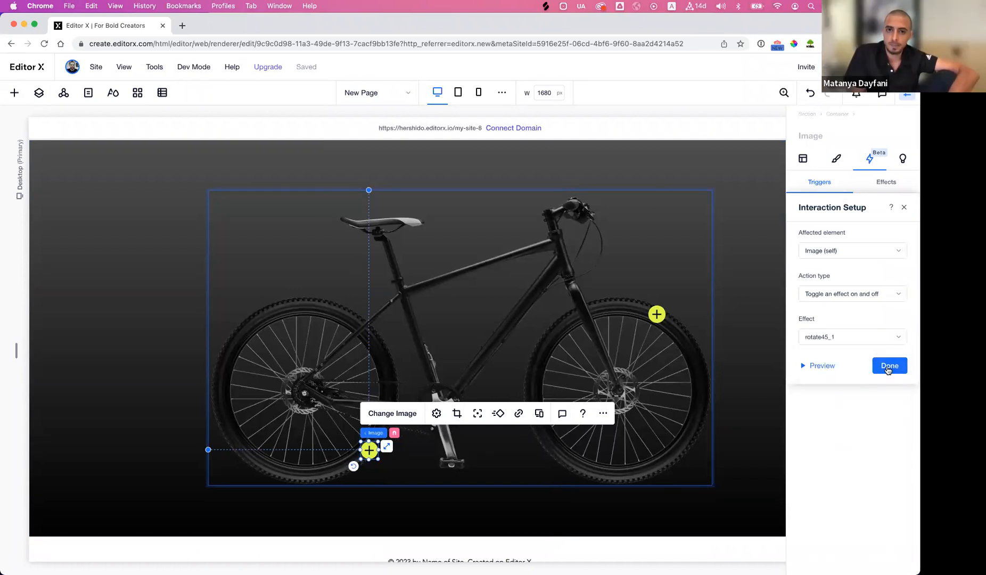
left_click(889, 366)
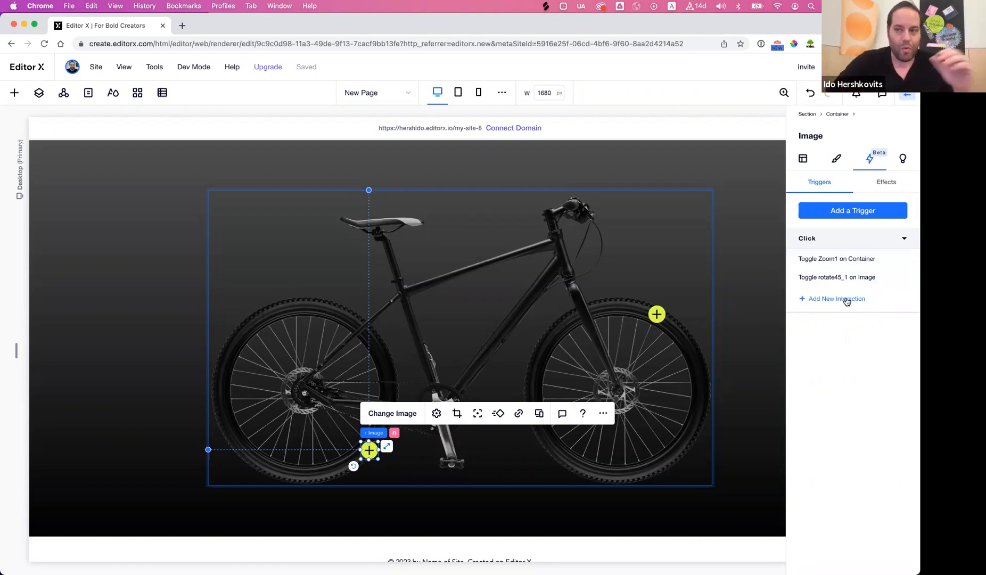
Add a click interaction to the rear wheel's plus marker that removes the zoom2 effect from the bike container.
left_click(846, 300)
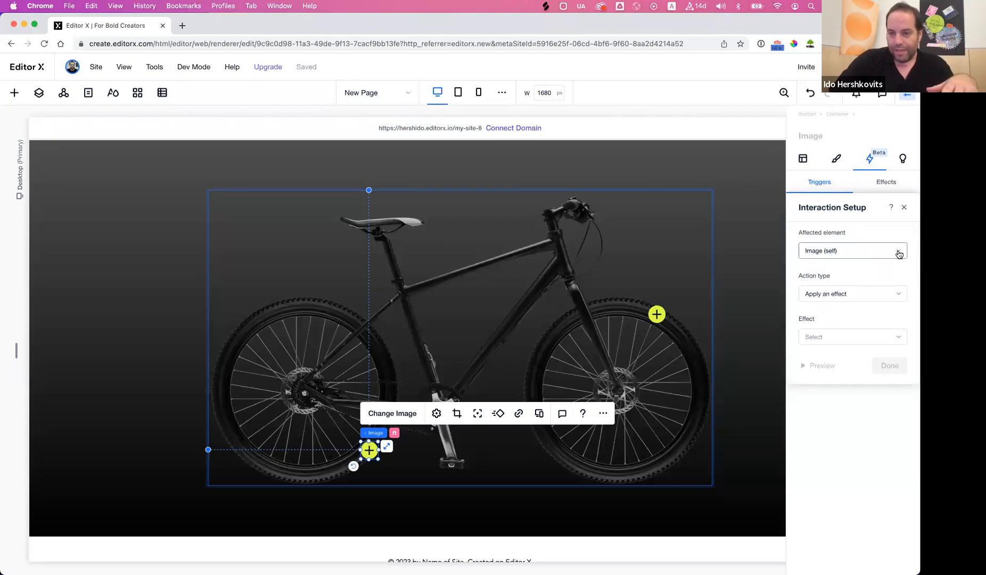
left_click(898, 254)
left_click(878, 272)
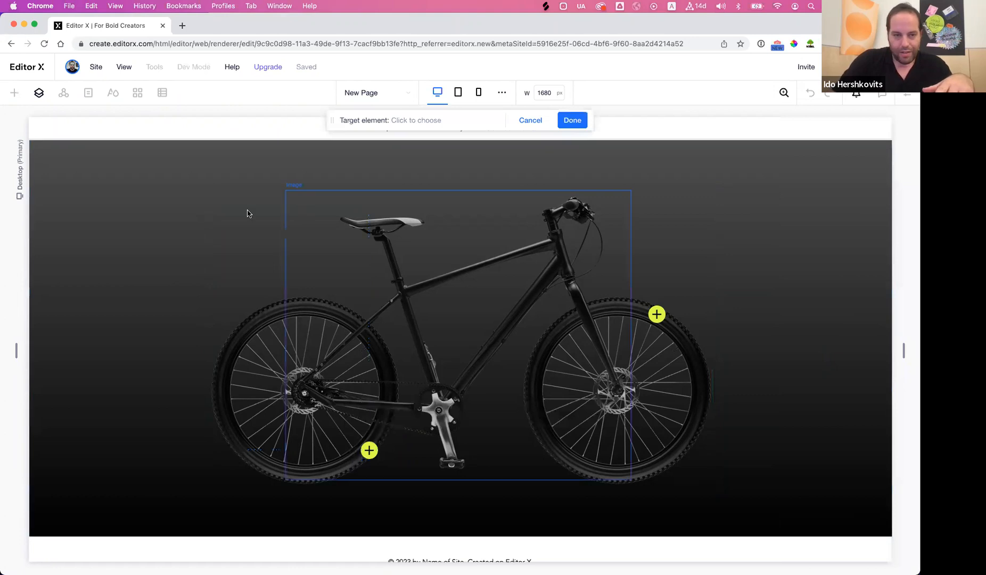
left_click(274, 213)
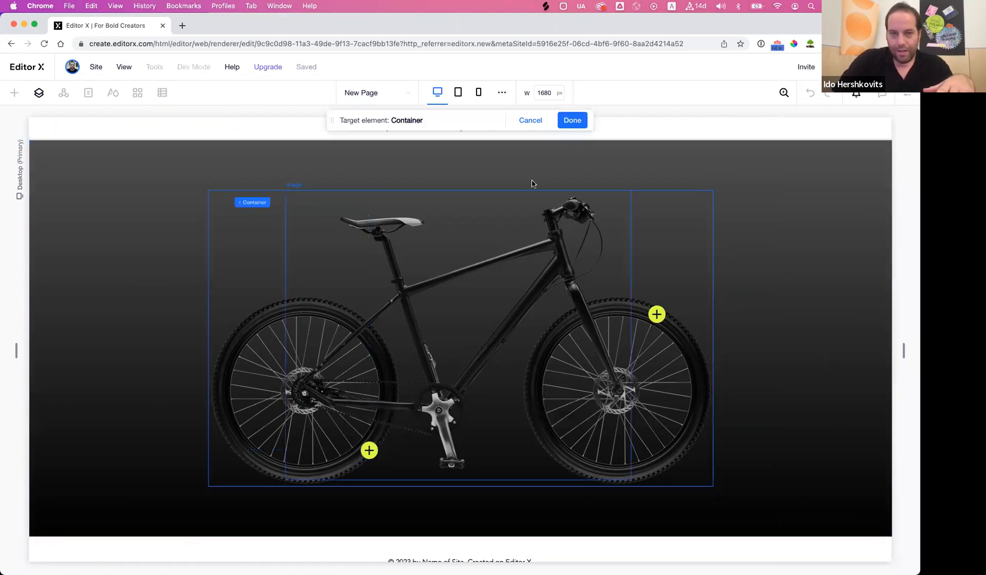
left_click(570, 122)
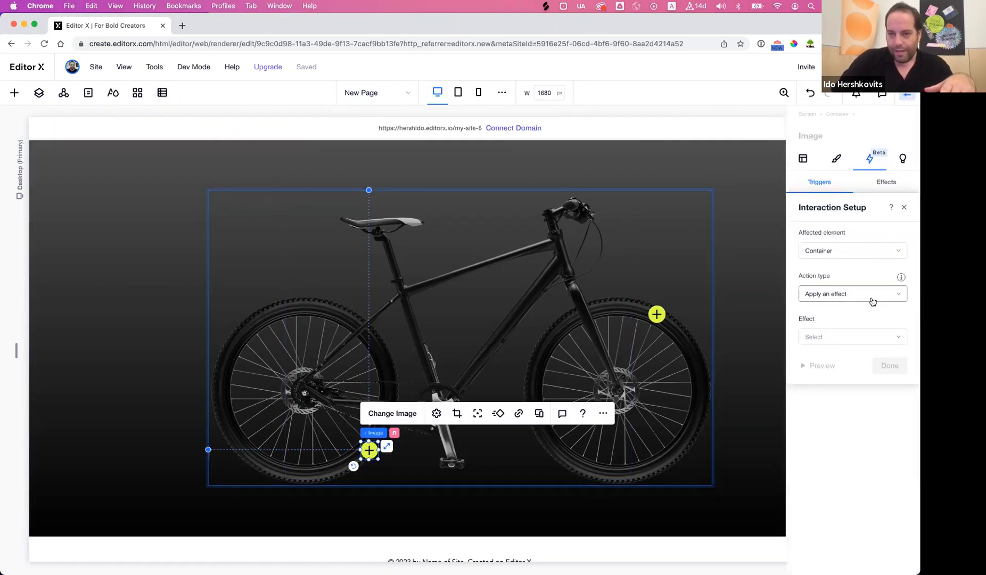
left_click(871, 297)
left_click(862, 333)
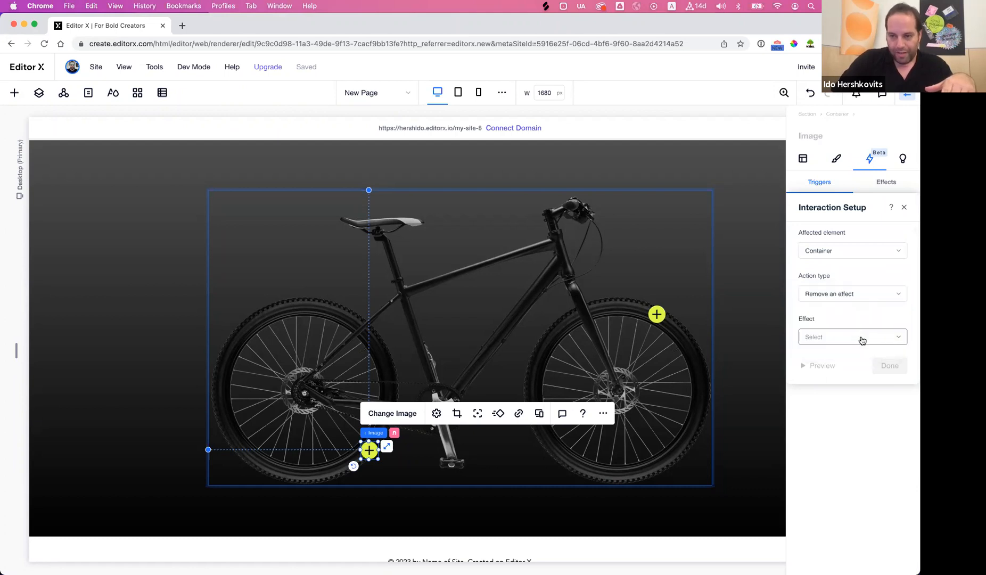
left_click(854, 338)
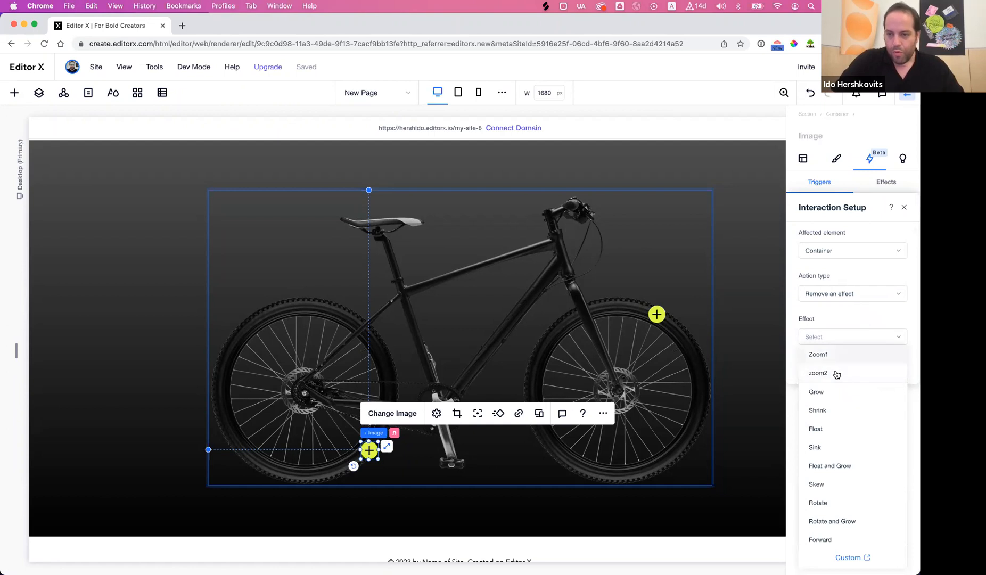
left_click(836, 374)
left_click(893, 364)
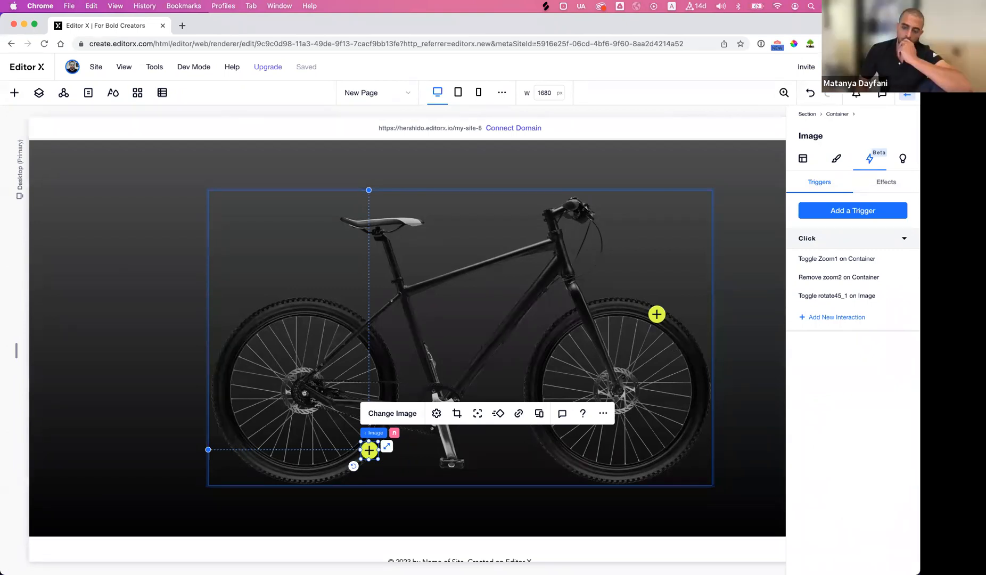
Preview the page and test the rear wheel marker's zoom and rotation by toggling it on and off.
key("super+p")
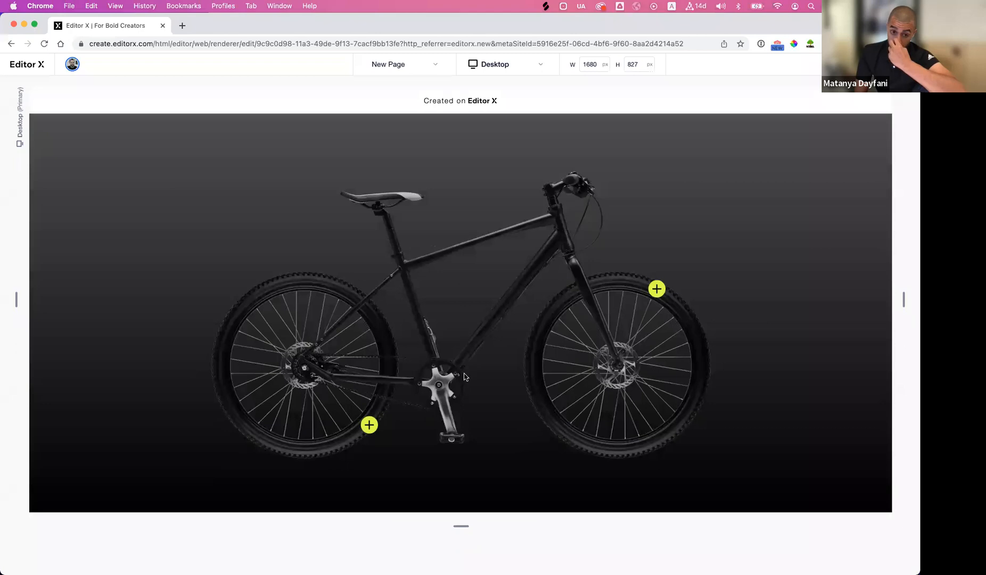
left_click(369, 426)
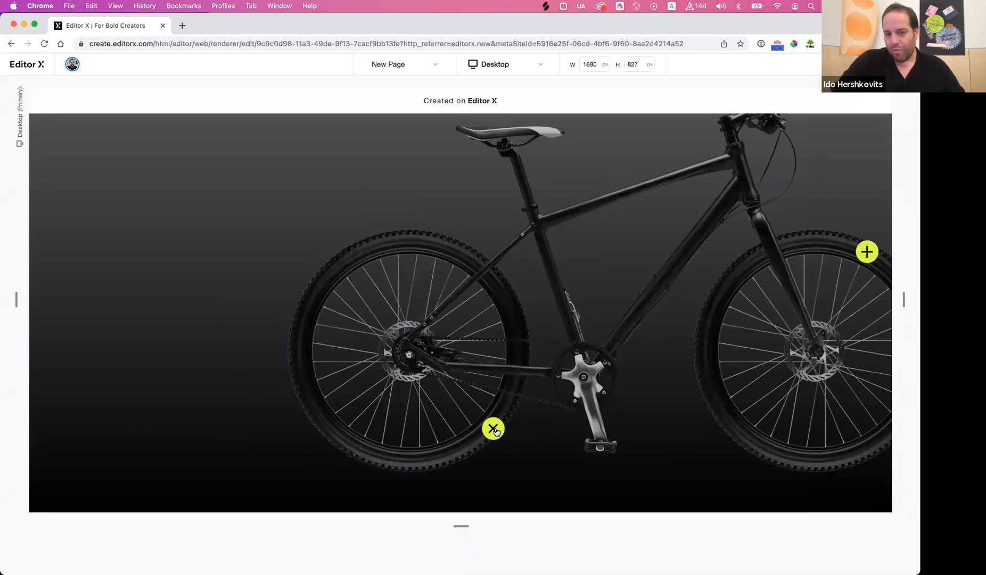
left_click(494, 430)
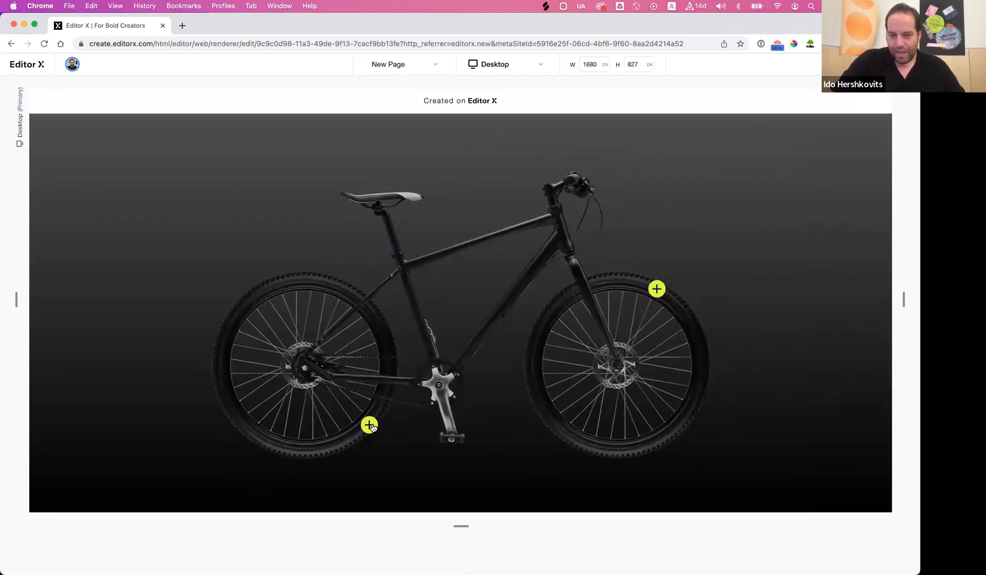
Test switching between the rear and front wheel markers in the preview, checking zoom and rotation, and return to the editor.
left_click(370, 426)
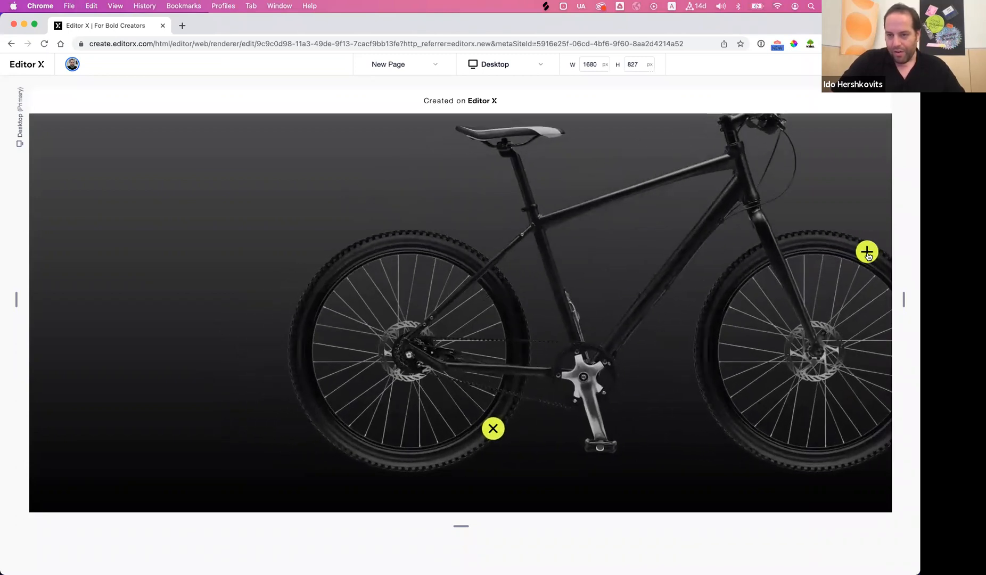
left_click(868, 252)
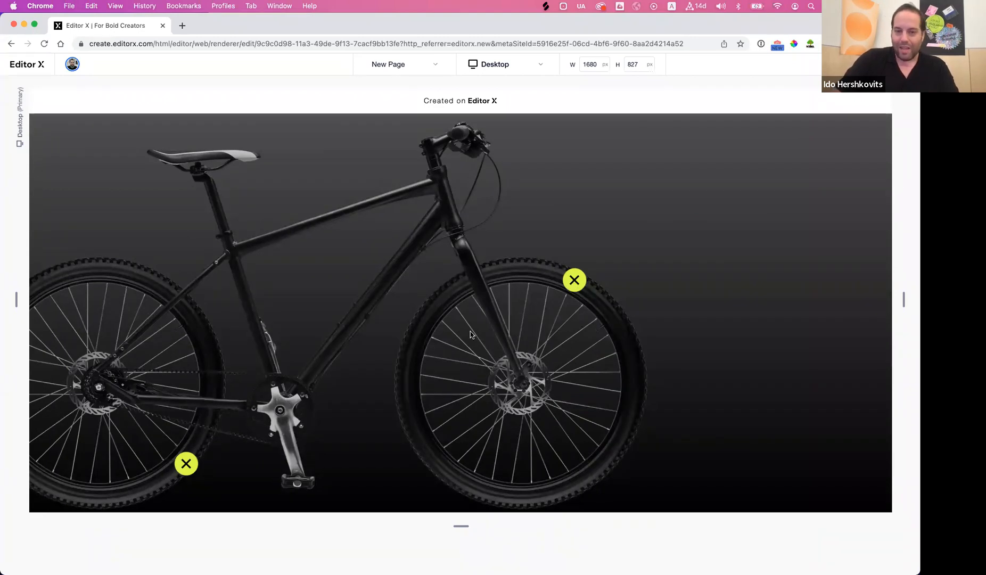
left_click(577, 285)
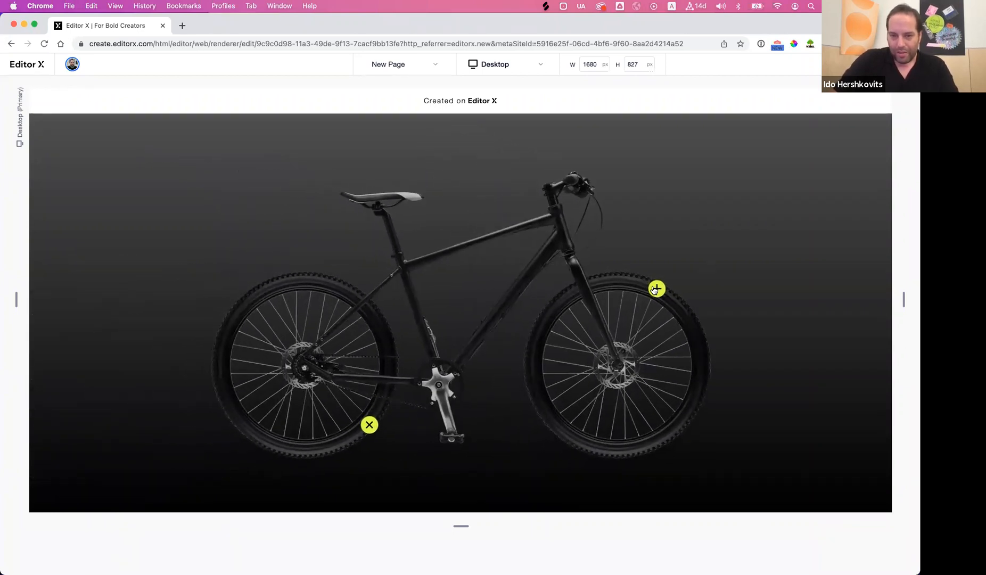
left_click(656, 289)
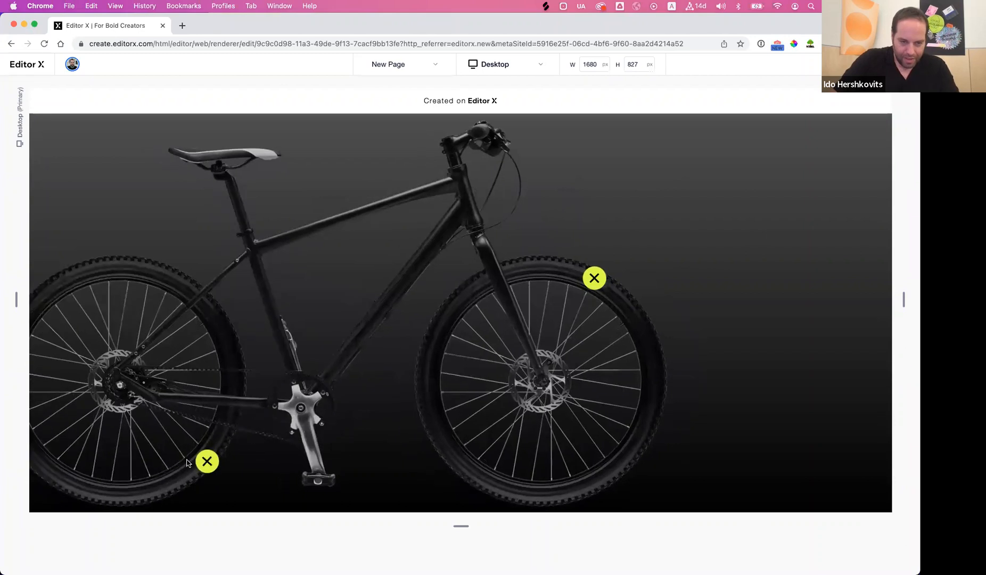
left_click(204, 462)
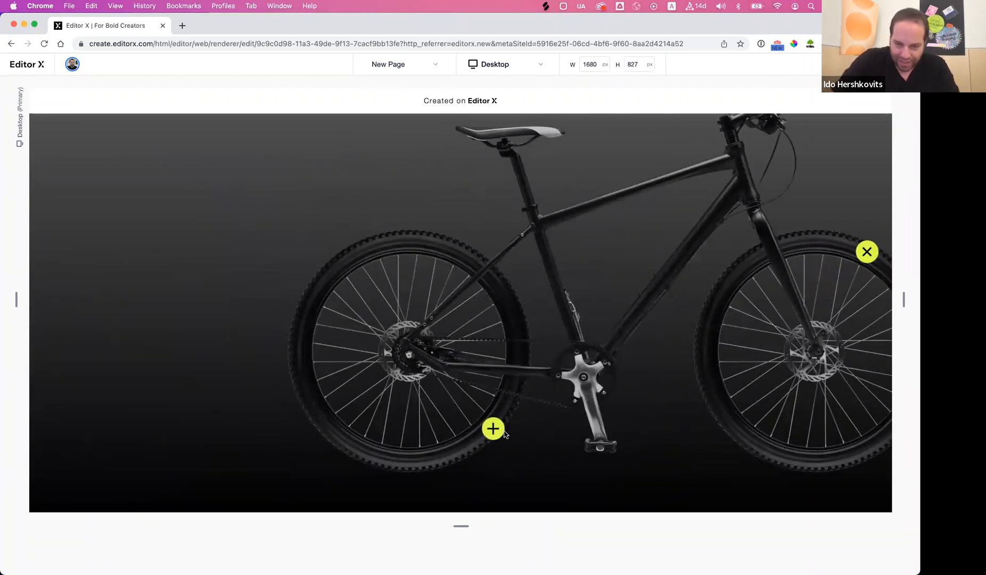
left_click(501, 431)
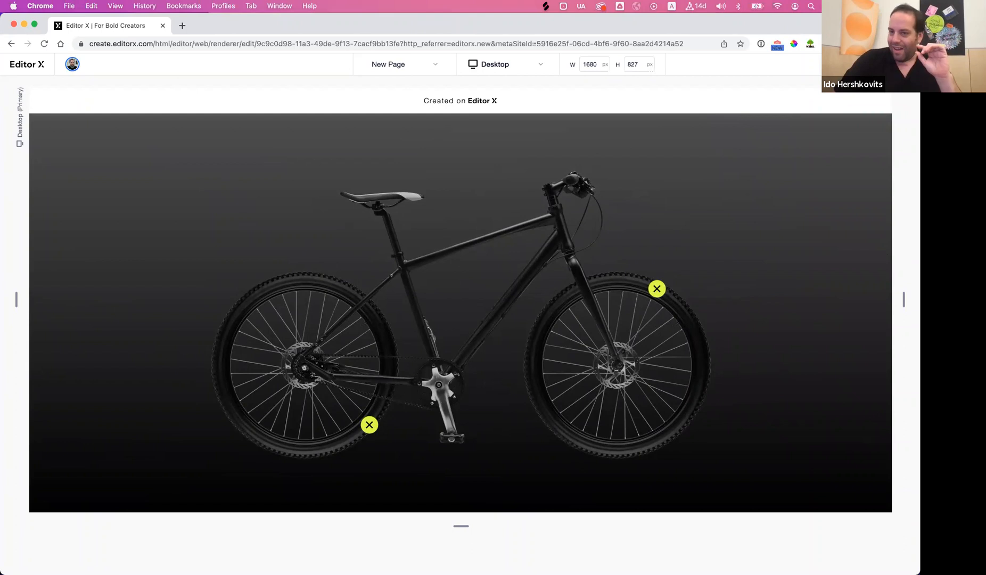
left_click(879, 64)
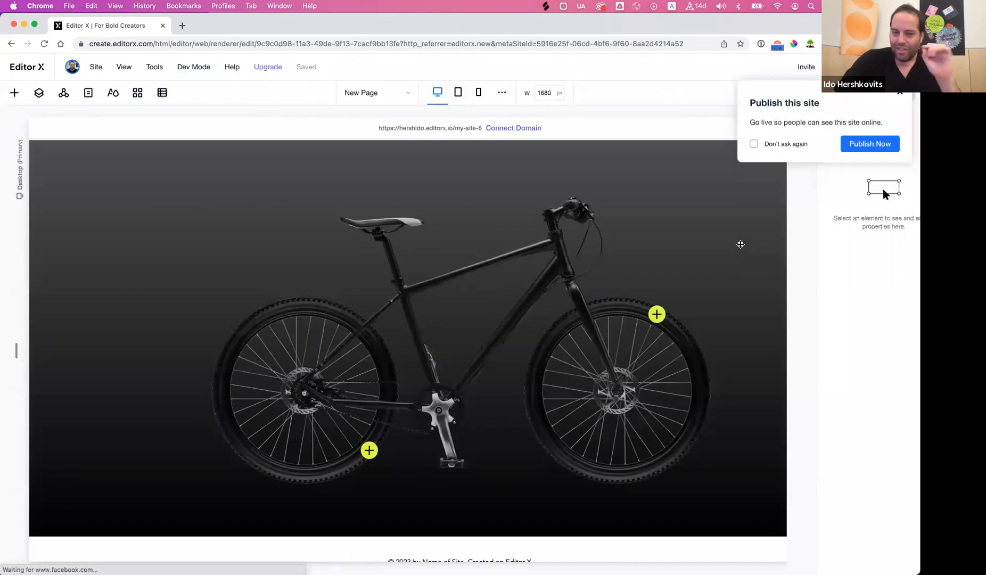
Start a new click interaction on the front wheel's plus marker that targets the bike container with the Remove an effect action.
left_click(657, 314)
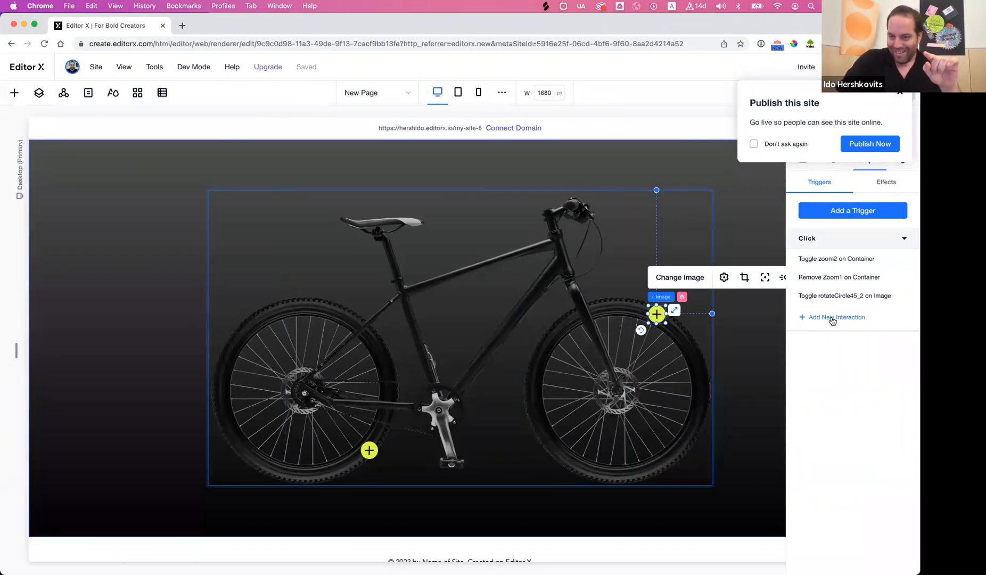
left_click(833, 319)
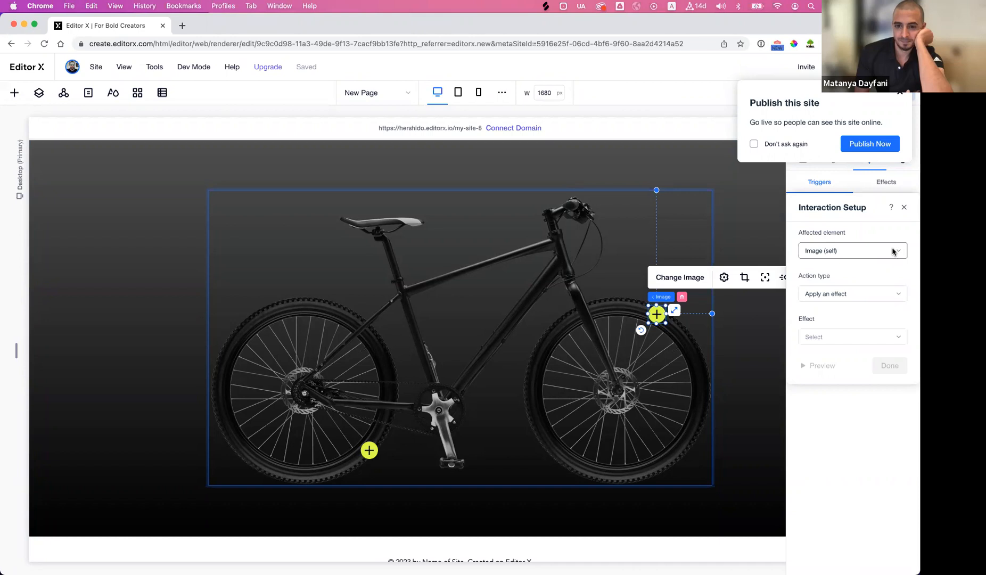
left_click(895, 251)
left_click(878, 273)
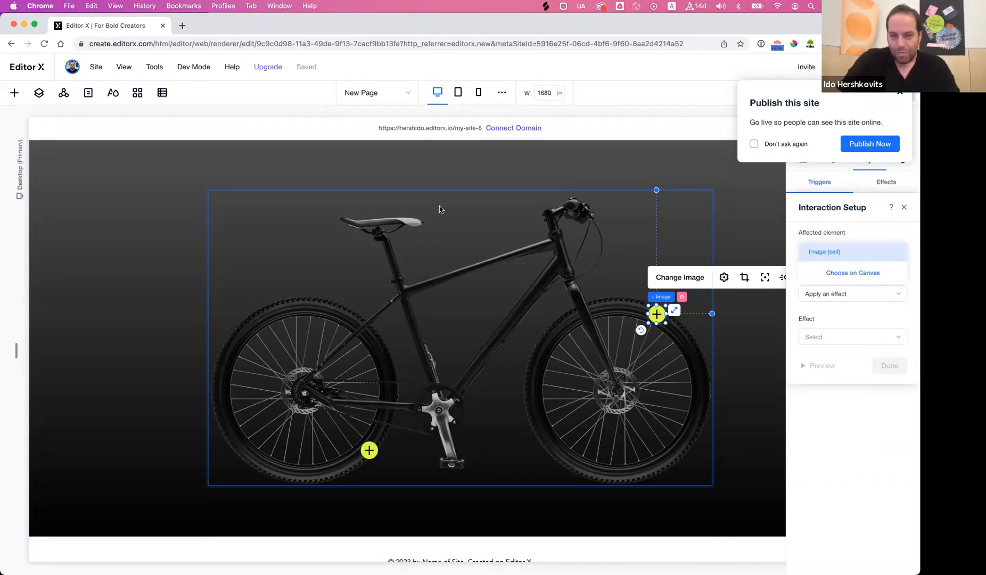
left_click(638, 139)
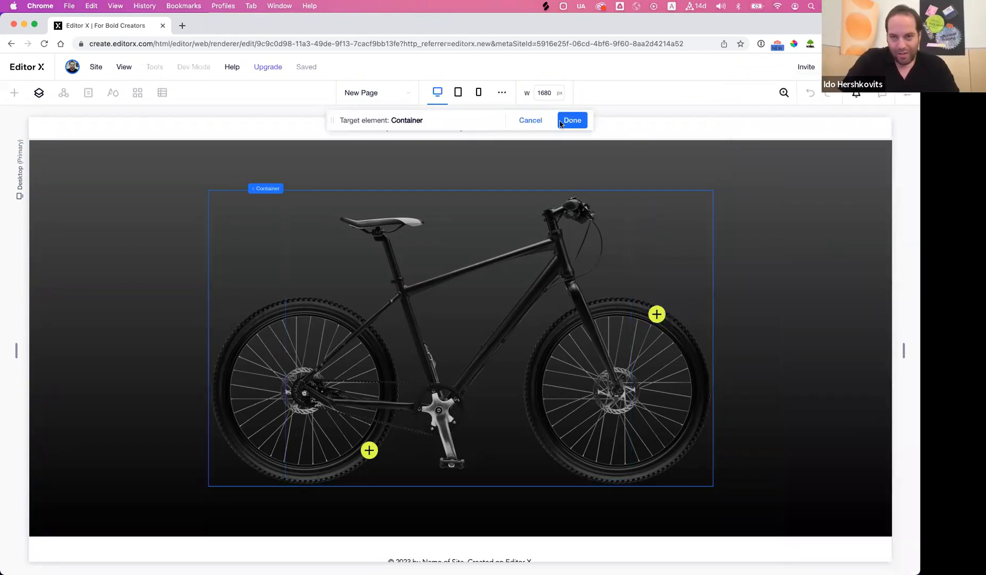
left_click(573, 120)
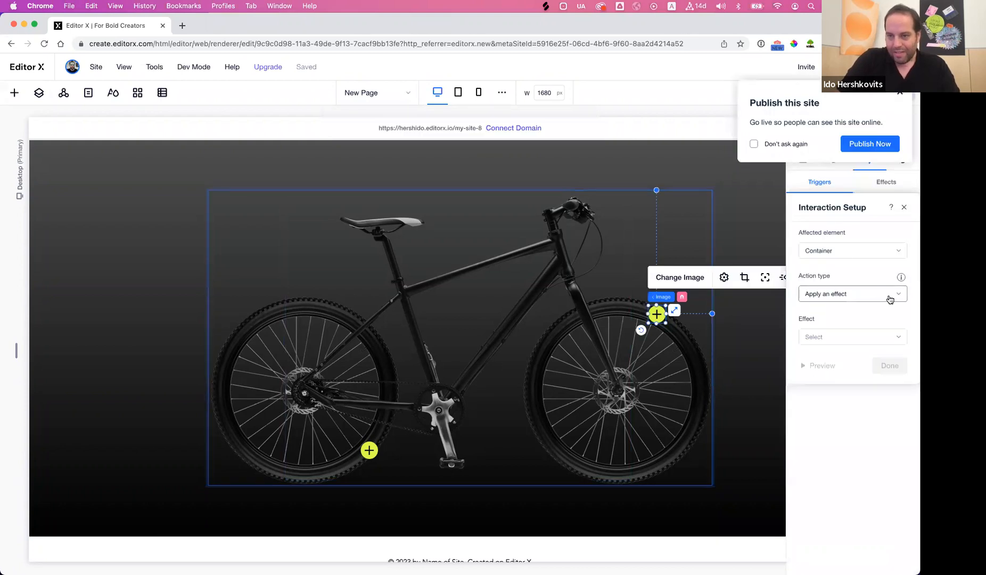
left_click(892, 295)
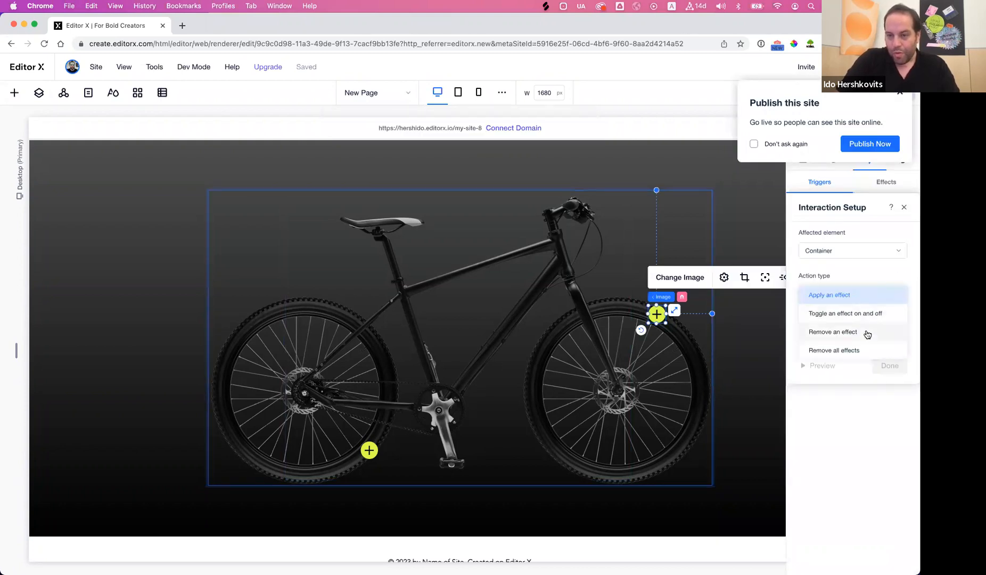
left_click(867, 333)
left_click(872, 339)
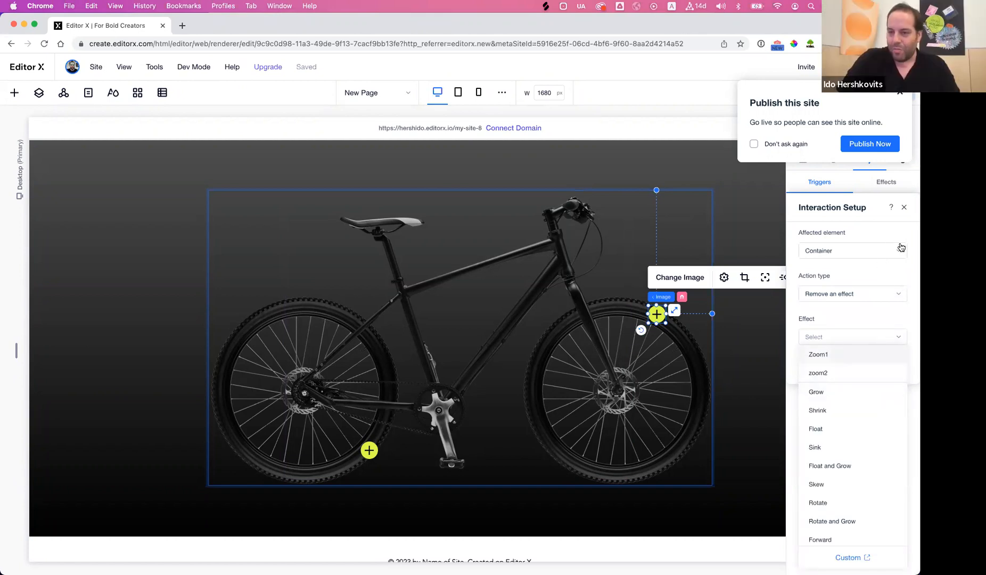
Retarget the new interaction to the rear wheel's plus marker image and have it remove the rotate45_1 effect.
left_click(901, 248)
left_click(900, 252)
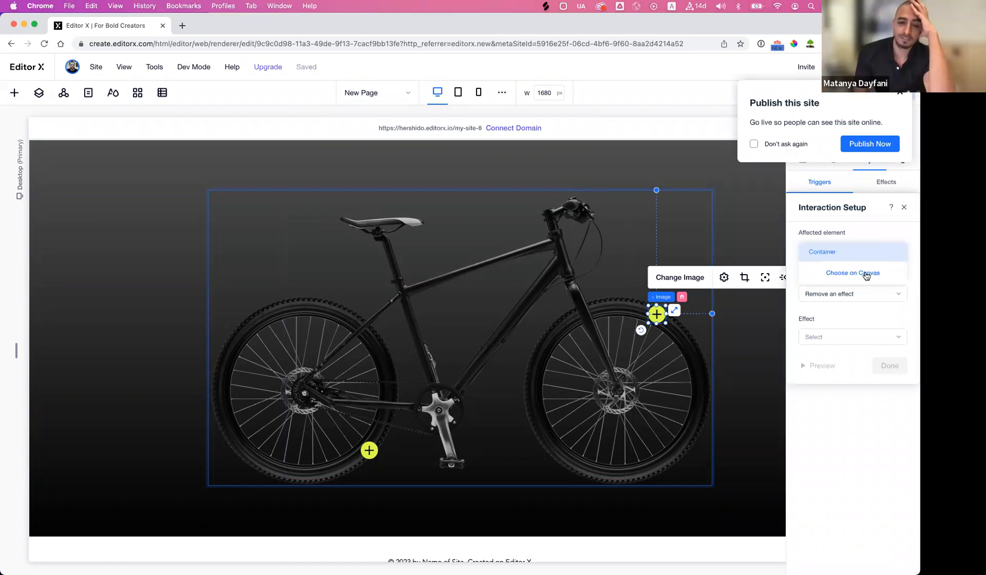
left_click(866, 275)
left_click(369, 450)
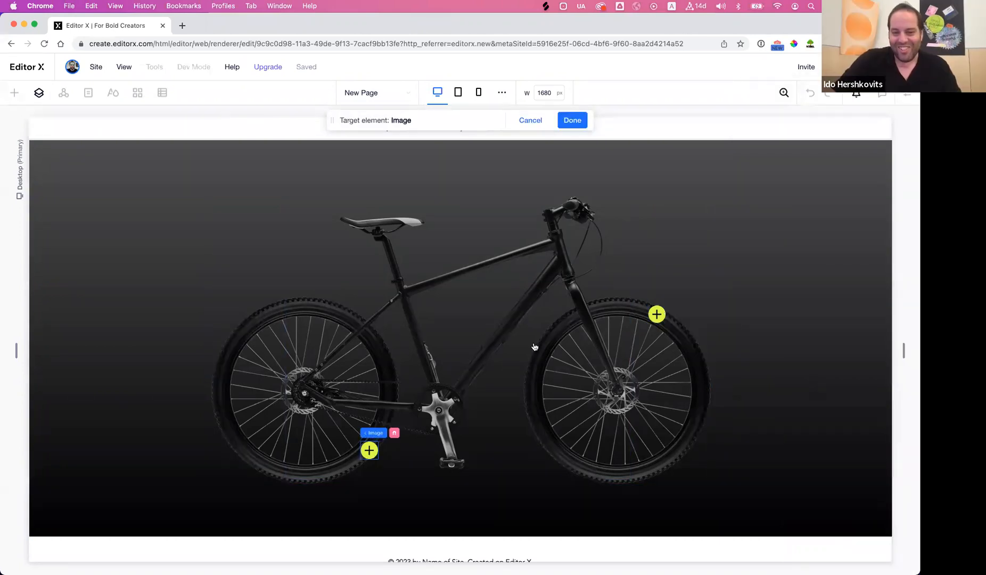
left_click(572, 120)
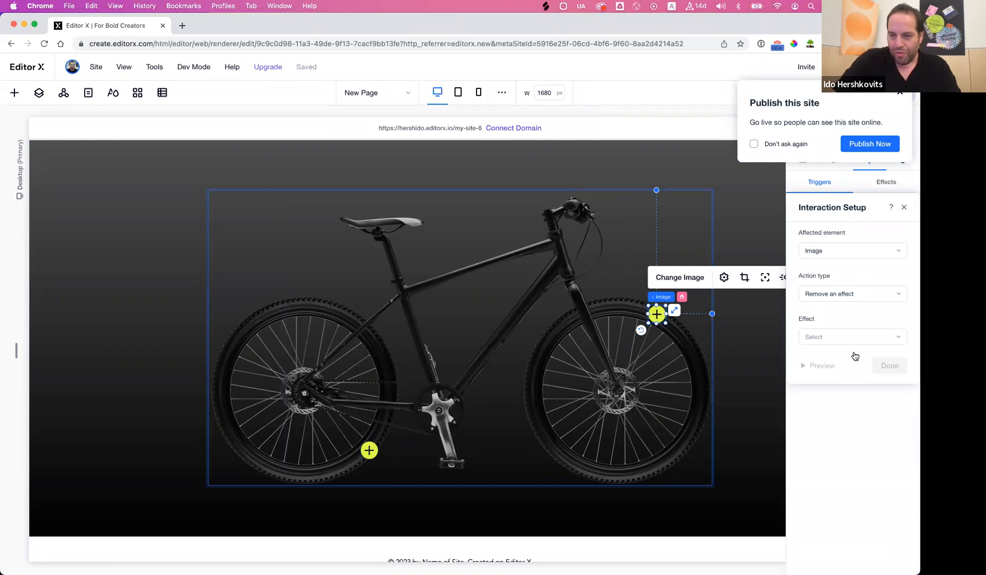
left_click(857, 343)
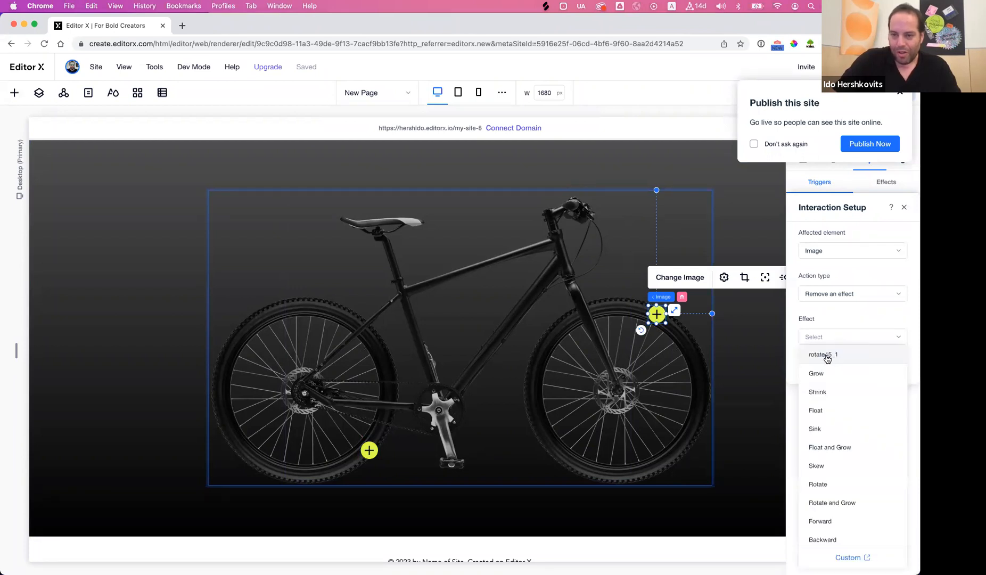
left_click(822, 357)
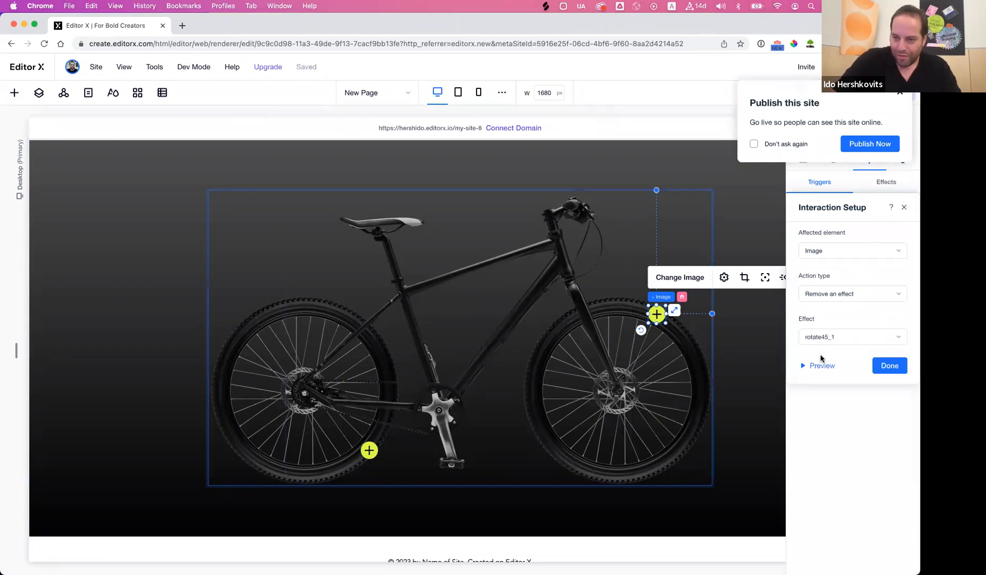
left_click(890, 366)
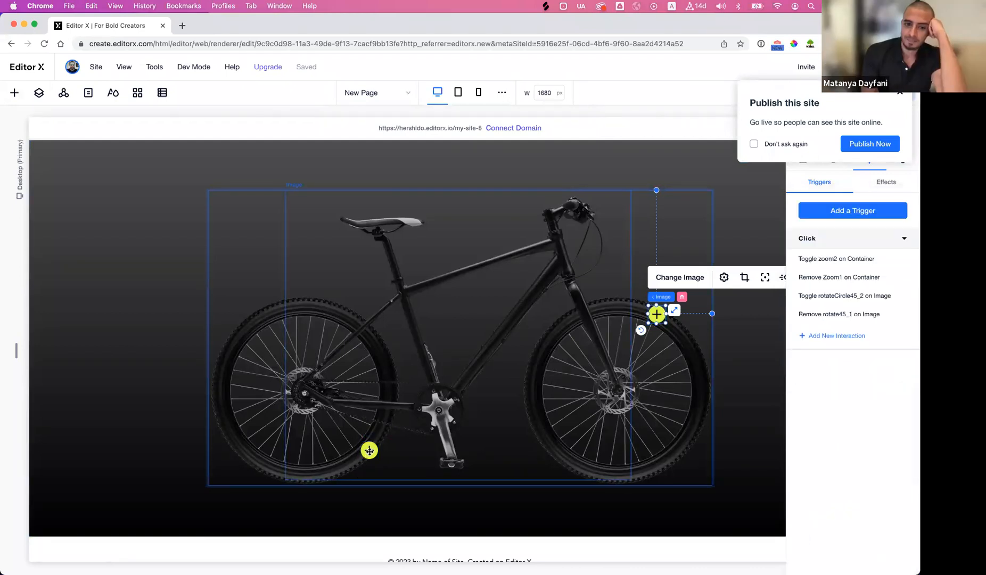
Add a click interaction to the rear wheel's plus marker that removes the rotateCircle45_2 effect from the front wheel's marker image.
left_click(369, 450)
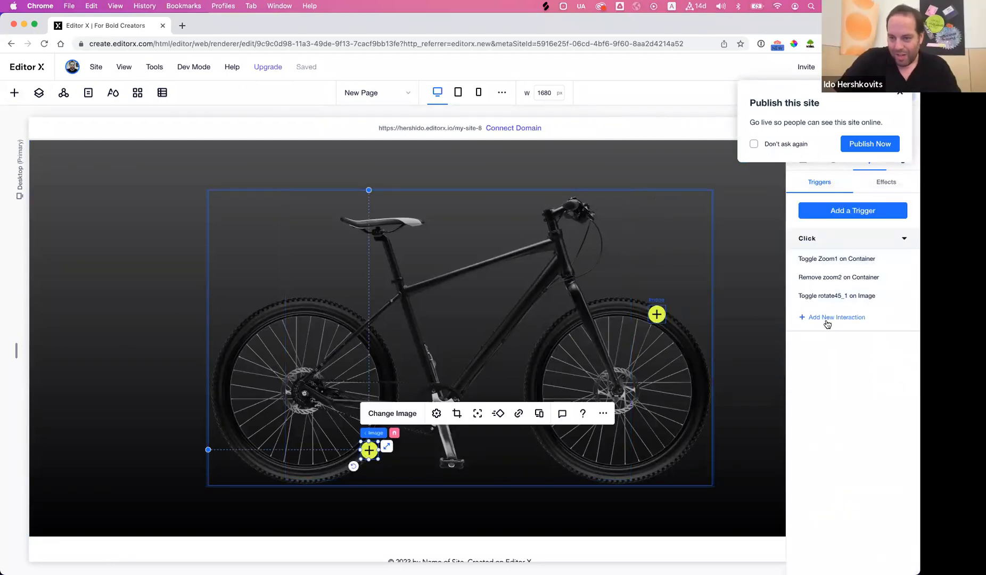
left_click(827, 320)
left_click(876, 253)
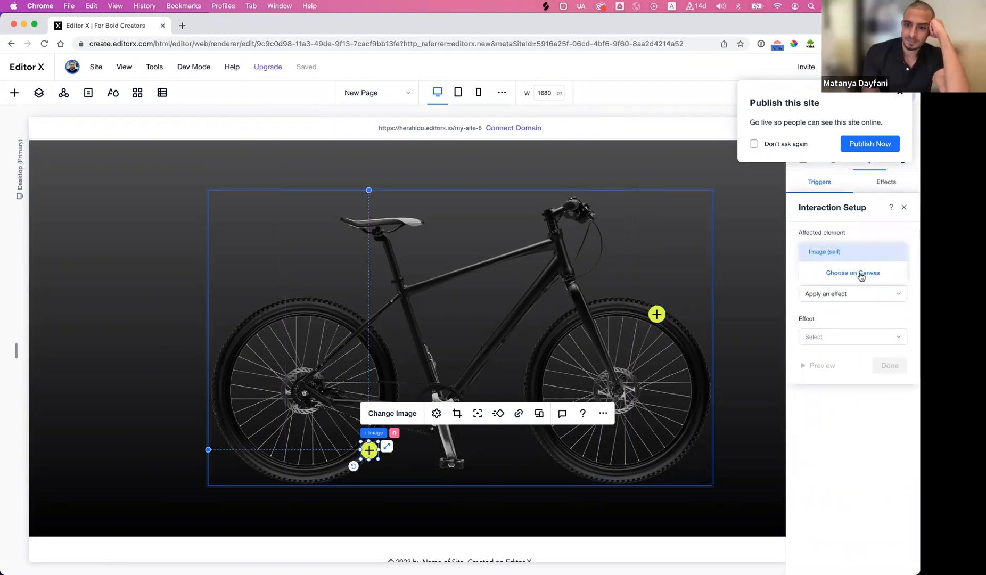
left_click(860, 273)
left_click(657, 315)
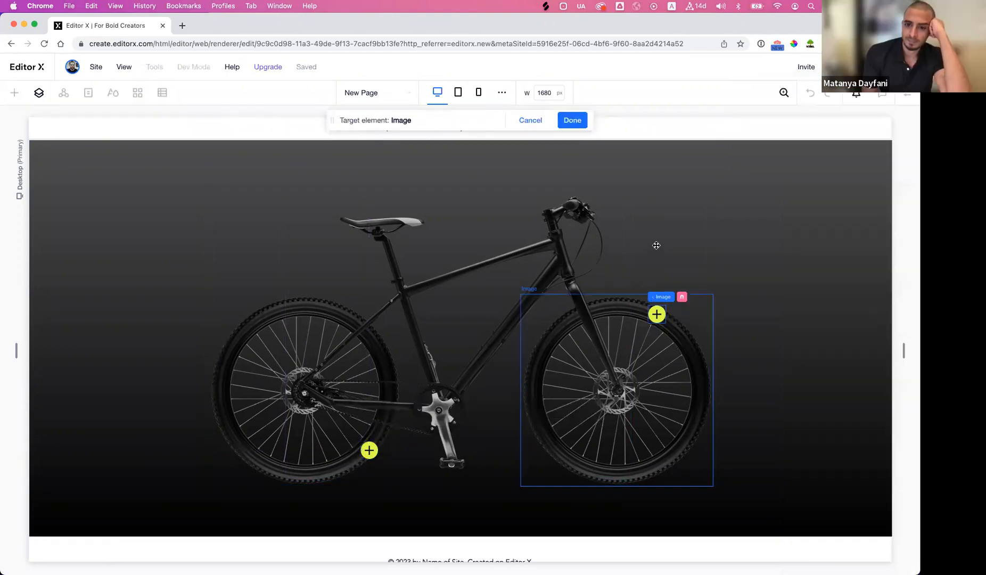
left_click(572, 119)
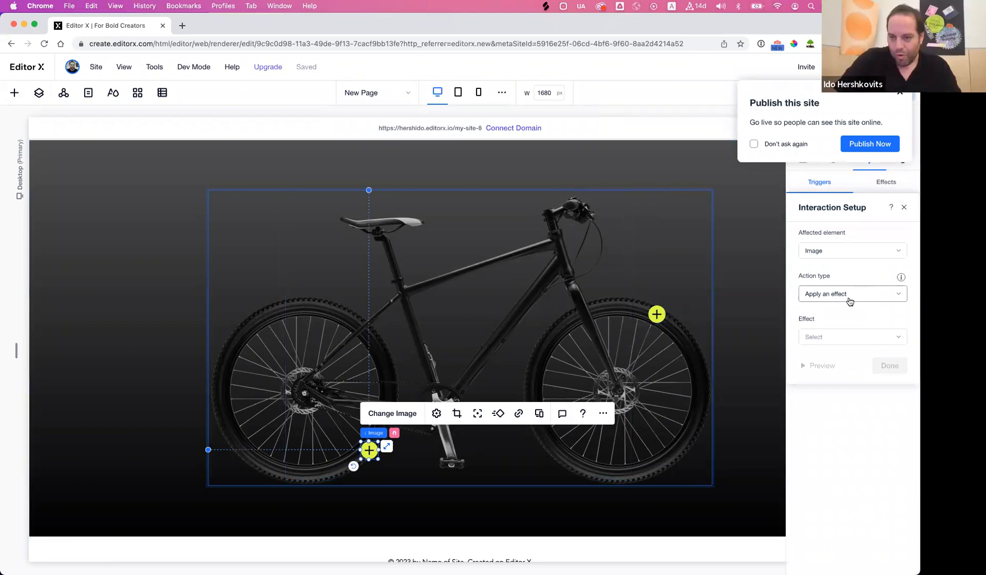
left_click(839, 295)
left_click(844, 333)
left_click(842, 336)
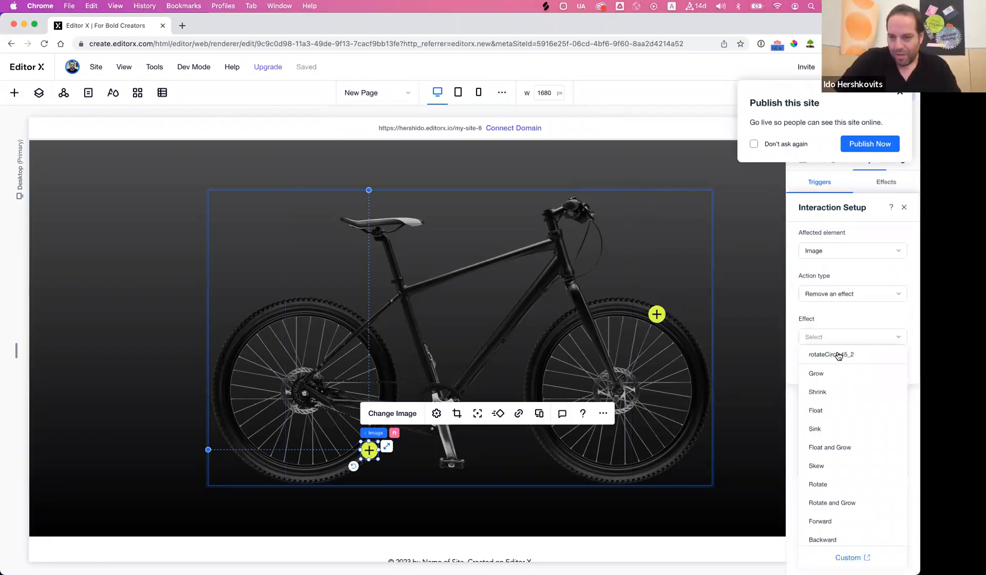
left_click(835, 355)
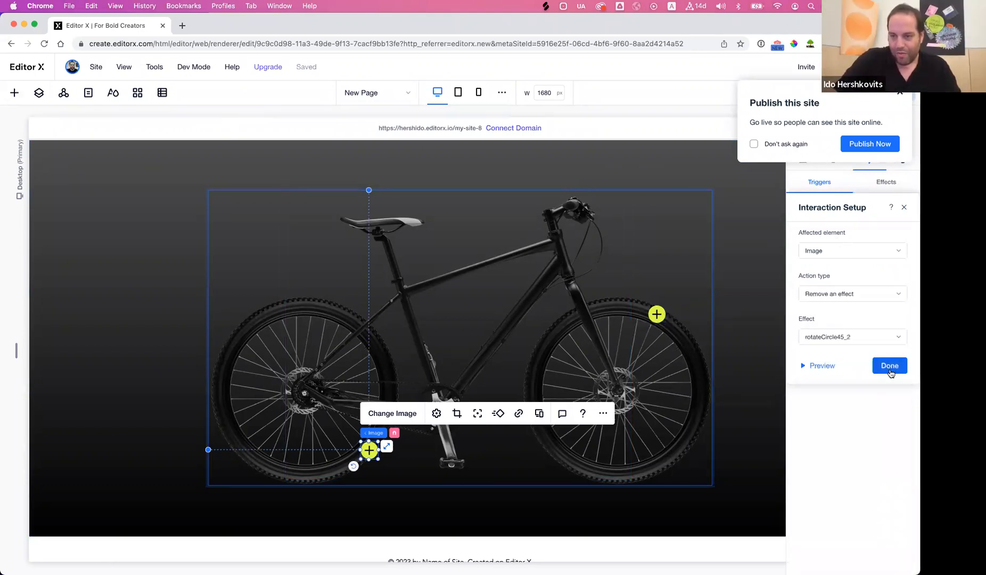
left_click(890, 366)
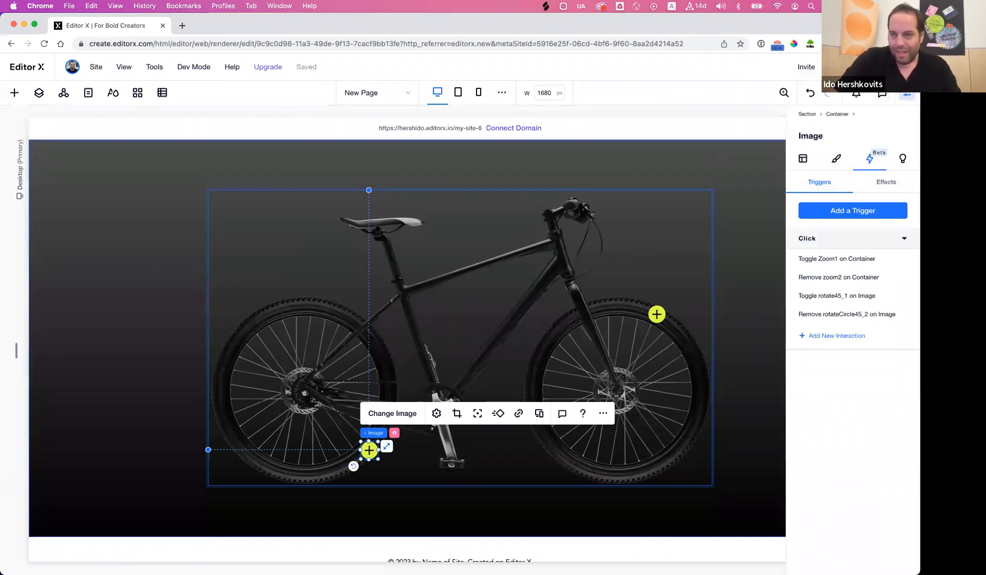
Preview the page, test alternating between the rear and front wheel markers, then return to the editor and dismiss the publish prompt.
left_click(847, 67)
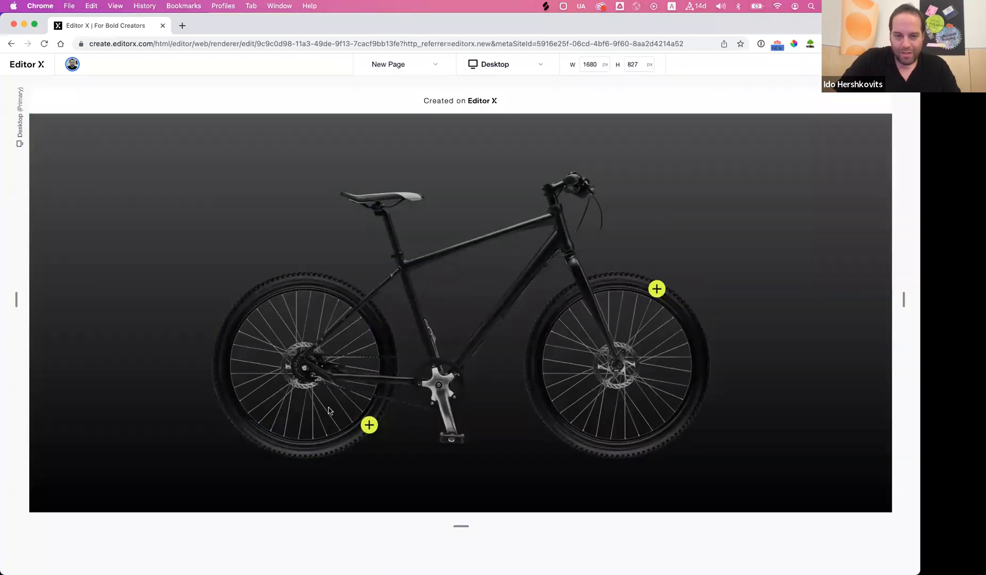
left_click(369, 424)
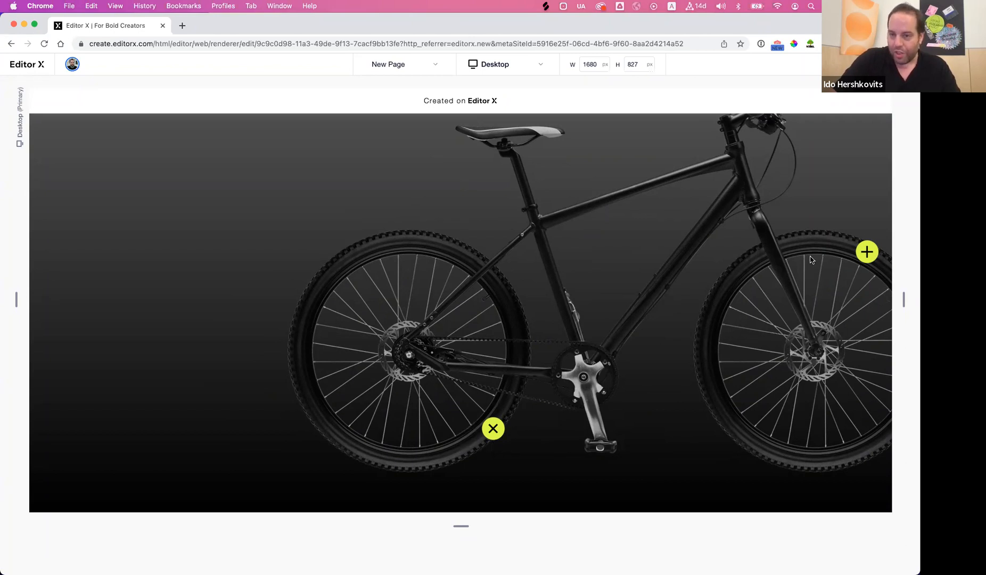
left_click(867, 253)
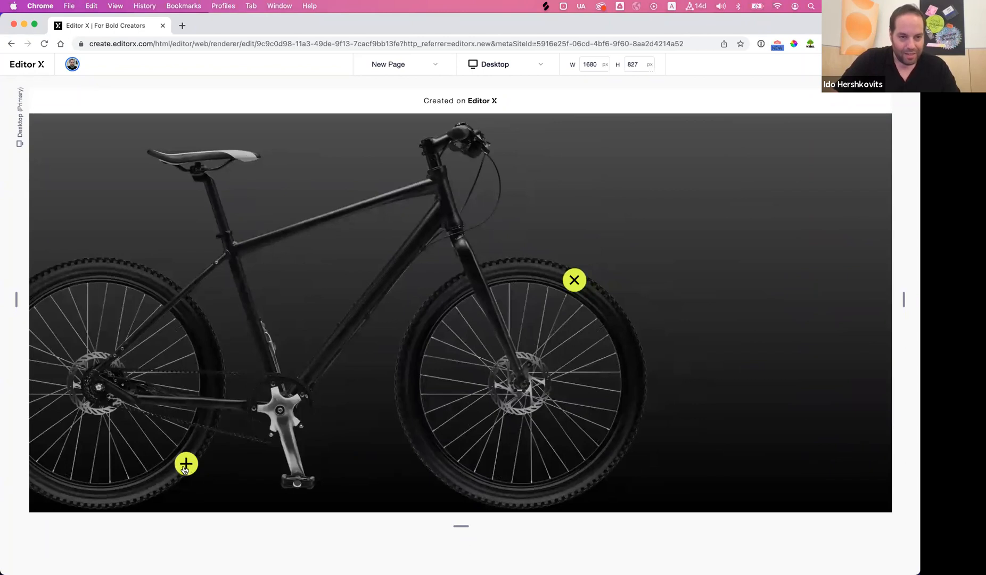
left_click(185, 469)
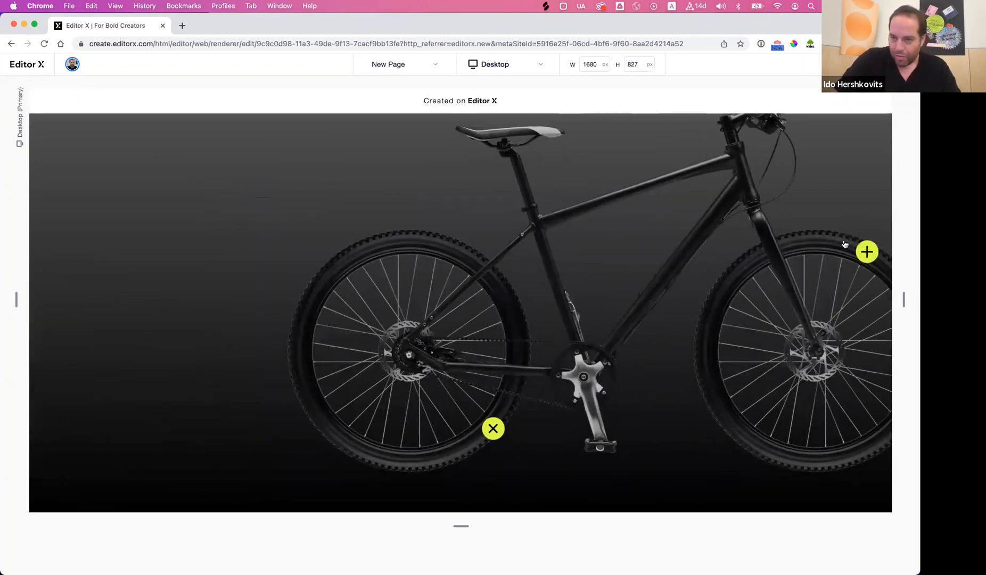
left_click(493, 430)
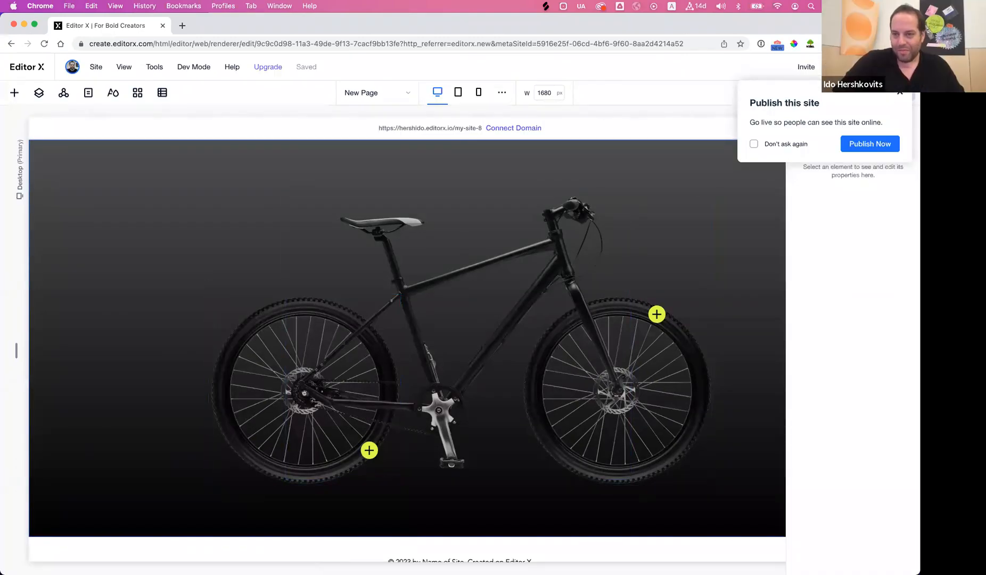
left_click(899, 93)
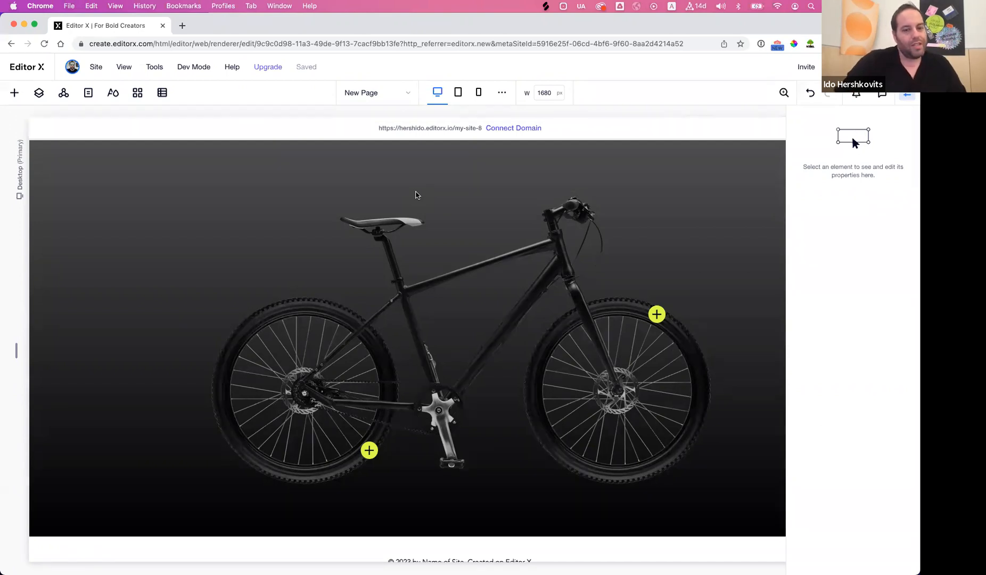
left_click(599, 178)
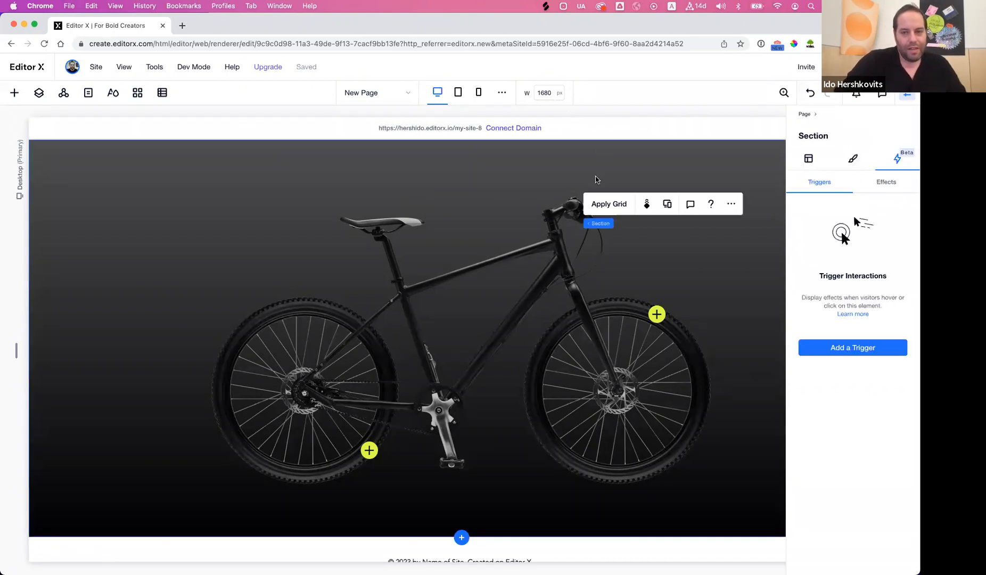
left_click(213, 285)
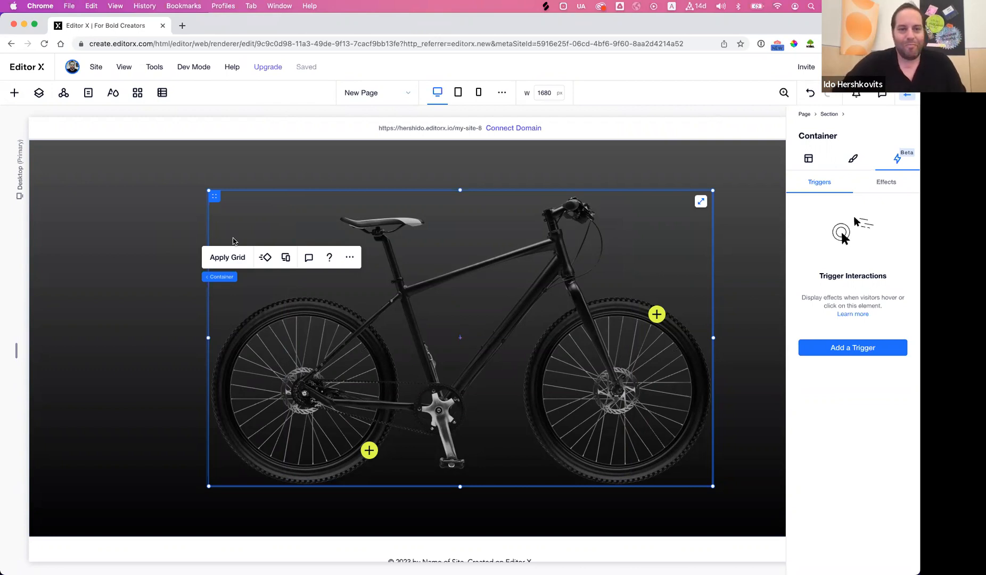
Create a custom effect named rotatewheel1 on the rear wheel image and start designing it.
left_click(907, 96)
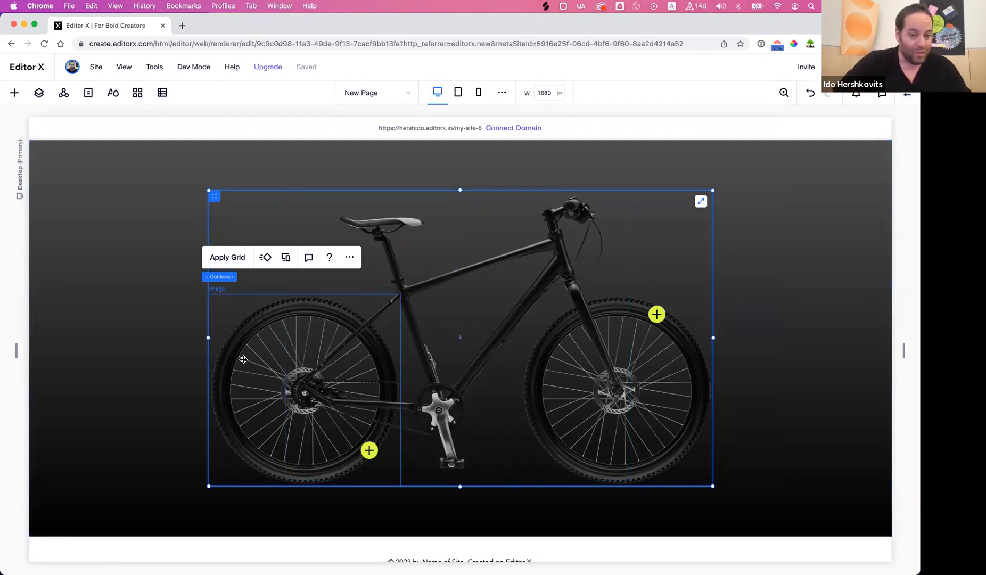
left_click(243, 359)
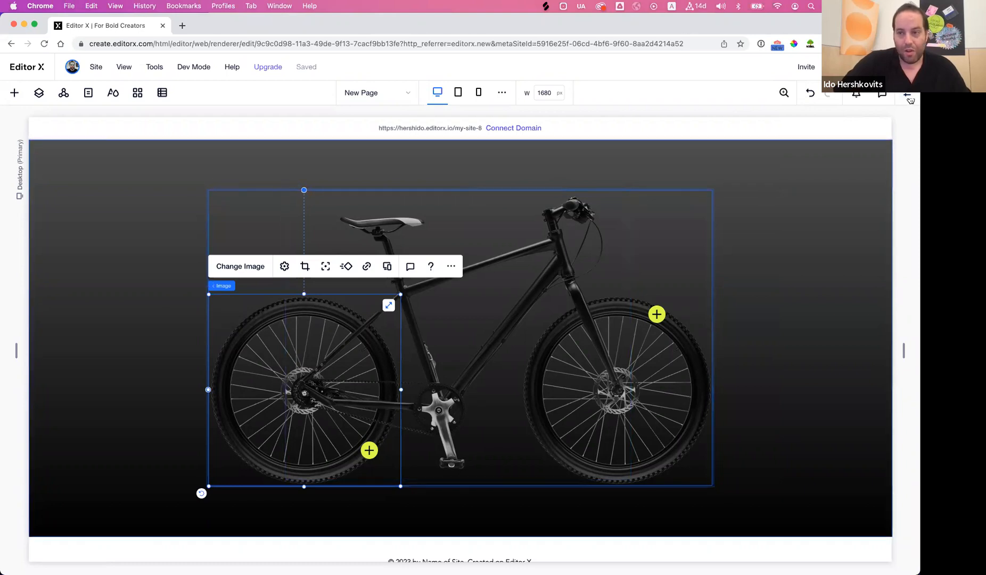
left_click(908, 96)
left_click(886, 181)
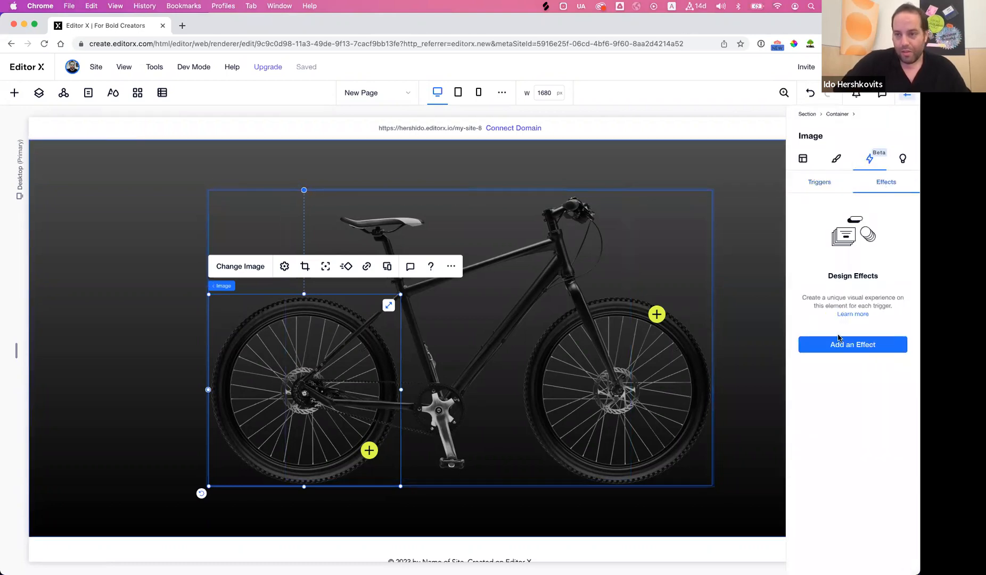
left_click(854, 347)
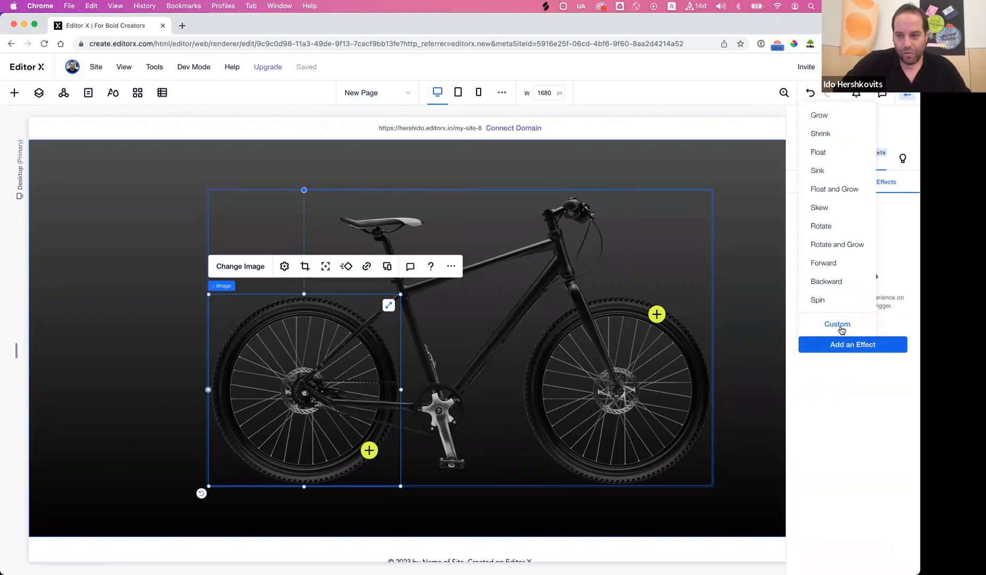
left_click(840, 326)
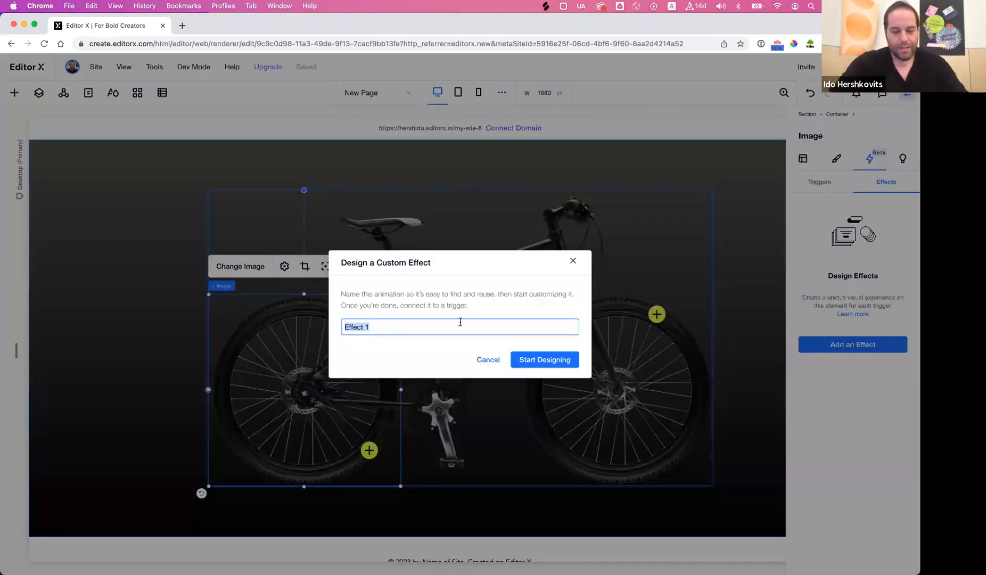
type("rotatewheel1")
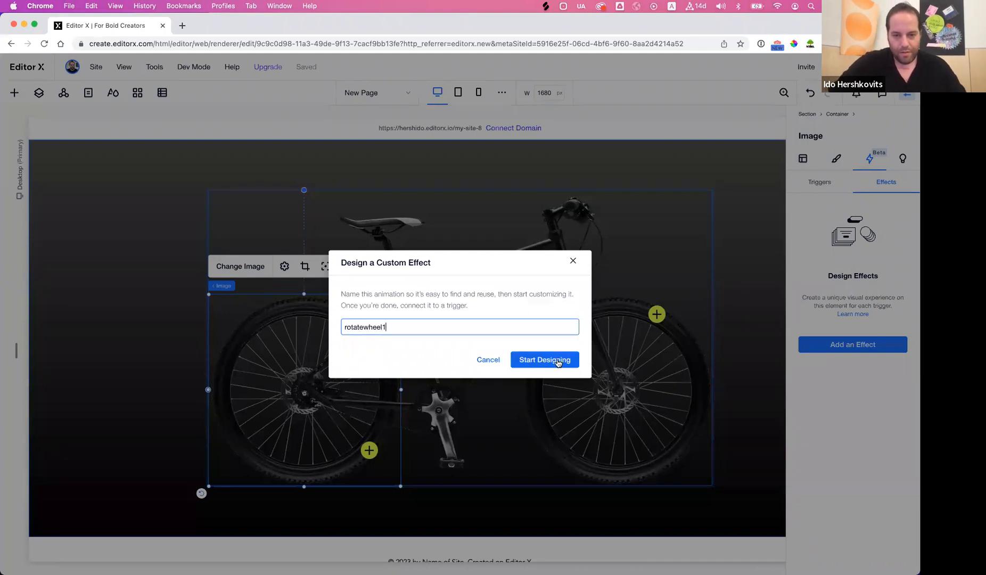
left_click(554, 359)
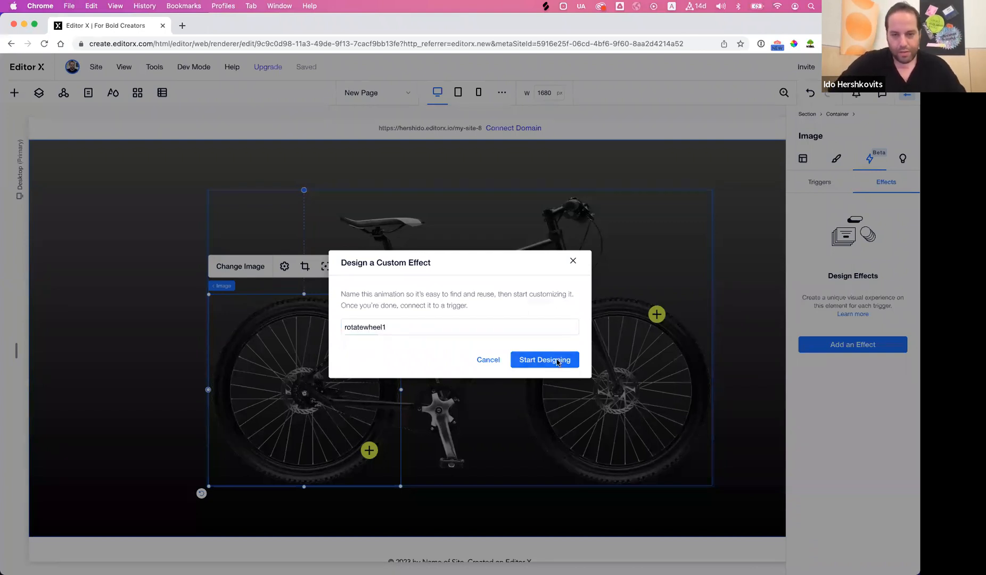
Set the rear wheel effect's rotation to 45° and its end time to 1 s, and play the animation.
left_click(890, 193)
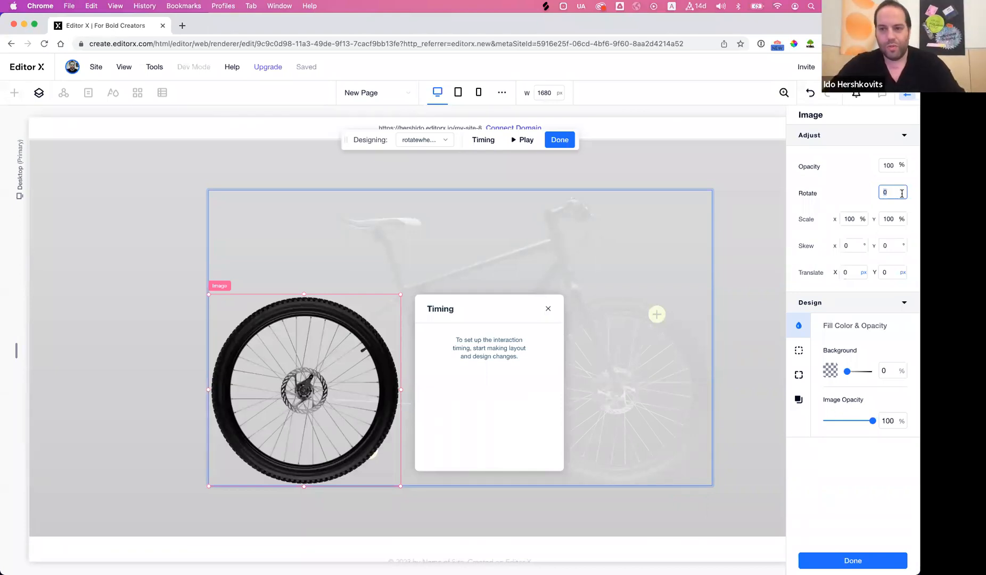
key("Return")
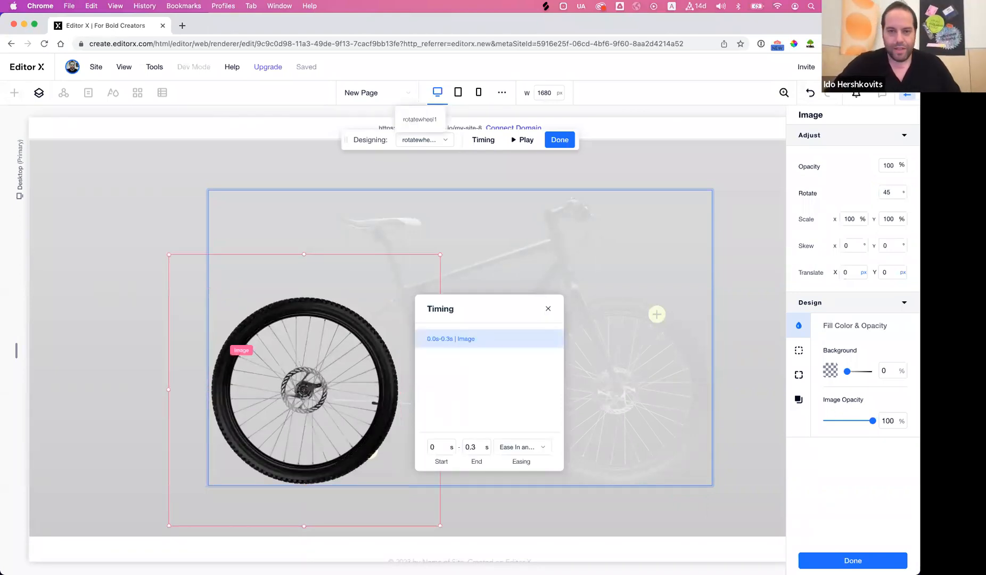
left_click(470, 447)
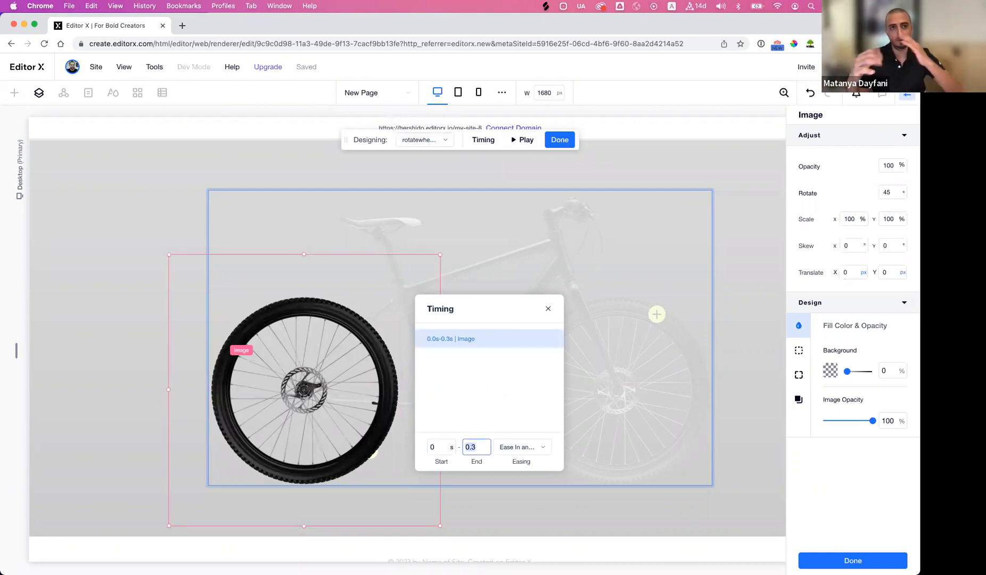
type("1")
key("Return")
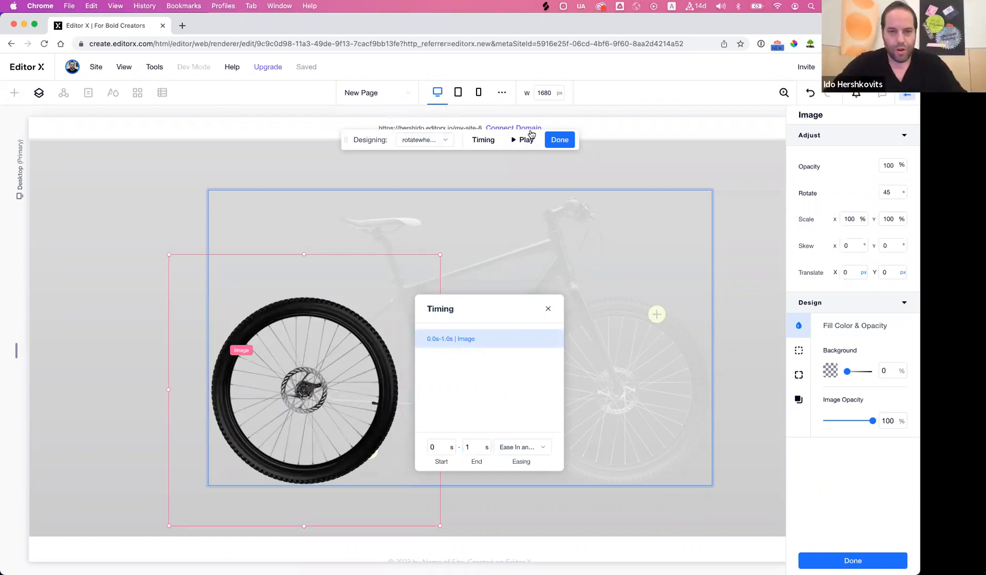
left_click(522, 142)
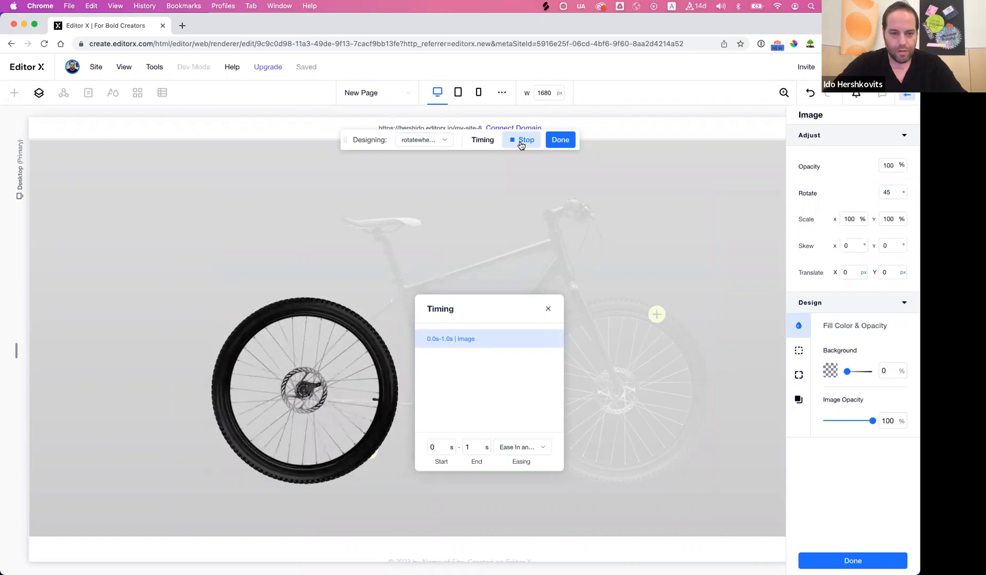
left_click(529, 142)
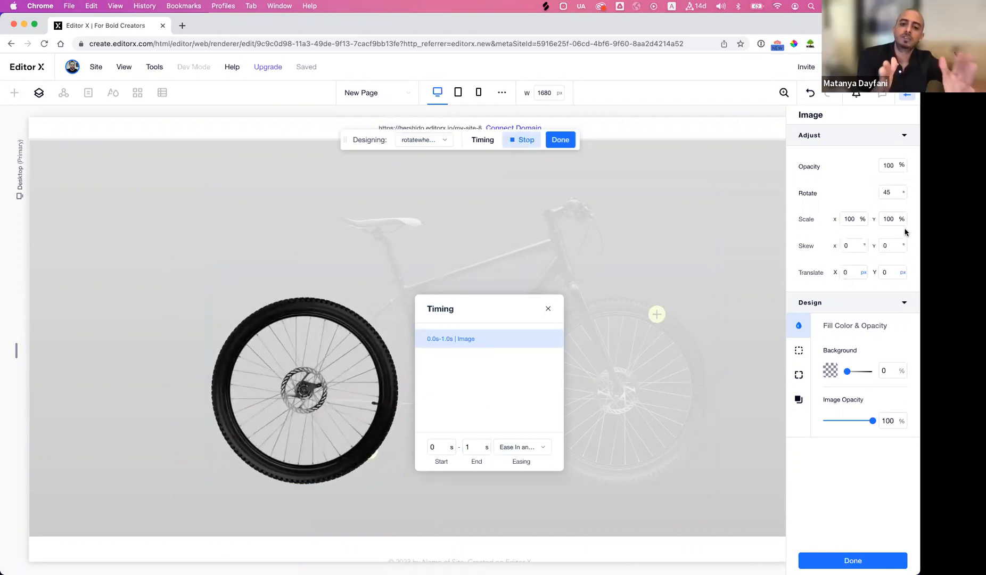
Try a rotation of 180° for the rear wheel effect and replay the animation.
type("180")
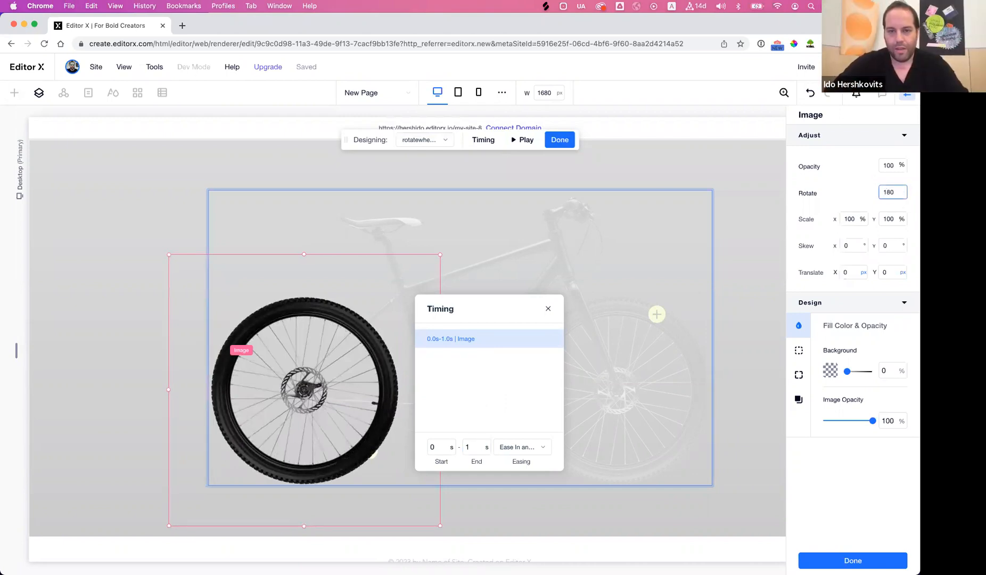
left_click(524, 145)
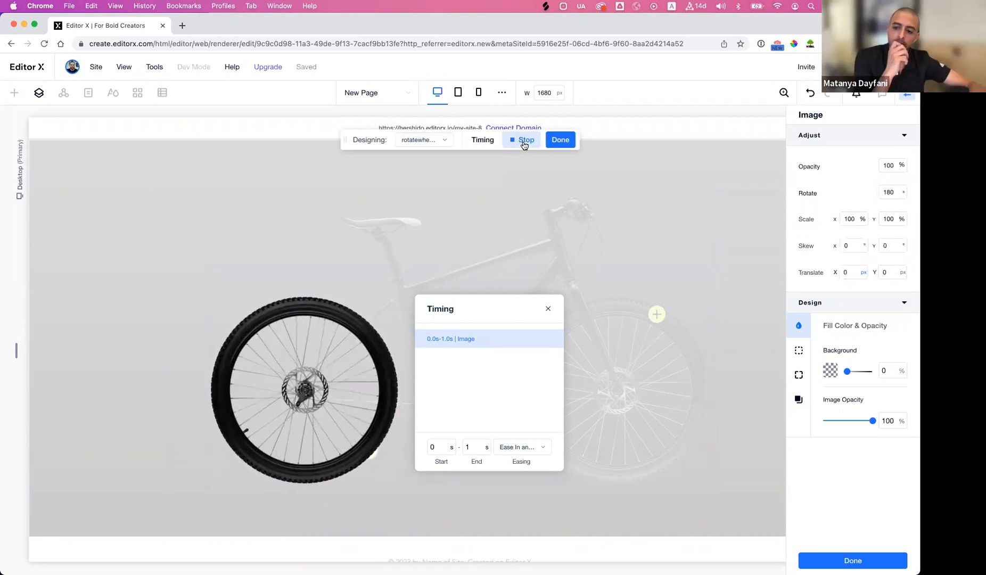
left_click(524, 141)
left_click(524, 142)
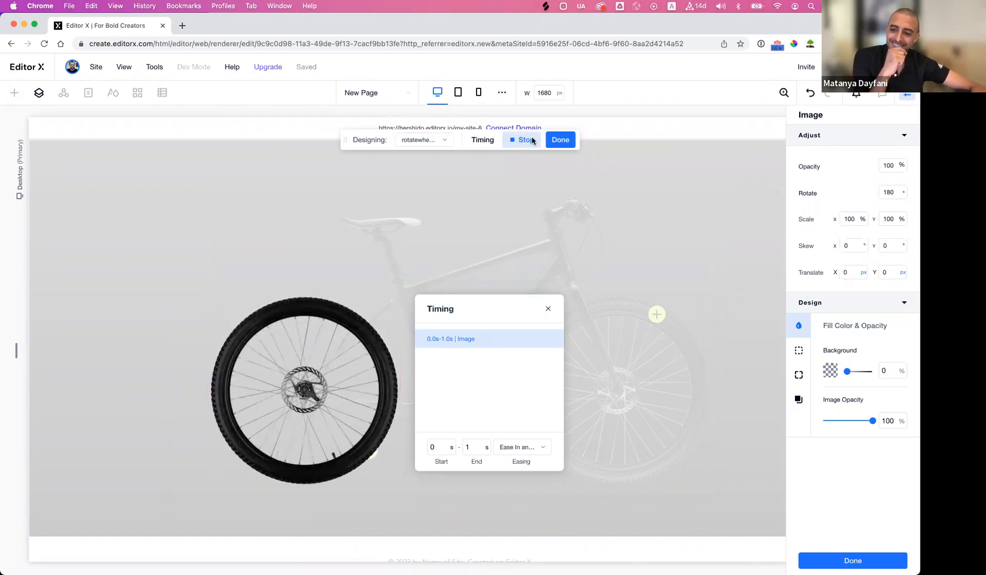
Set the rear wheel effect's rotation to 90°, play the animation and finish designing the effect.
double_click(895, 194)
type("90")
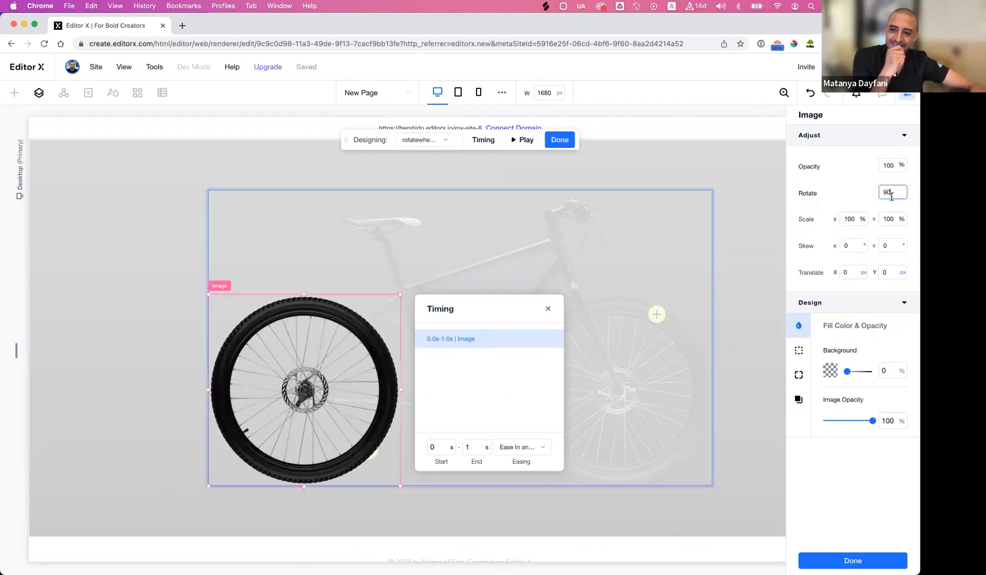
key("Return")
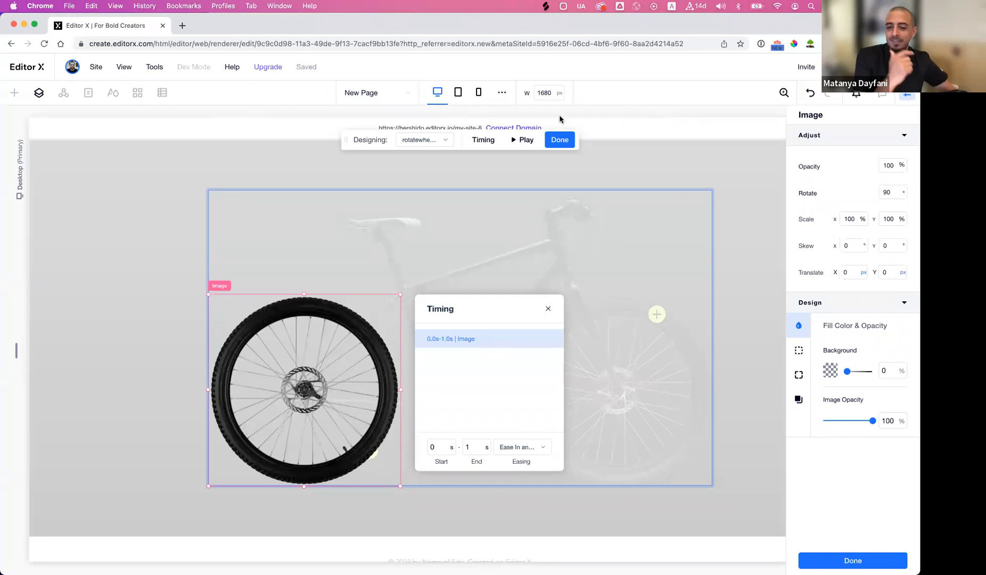
left_click(524, 141)
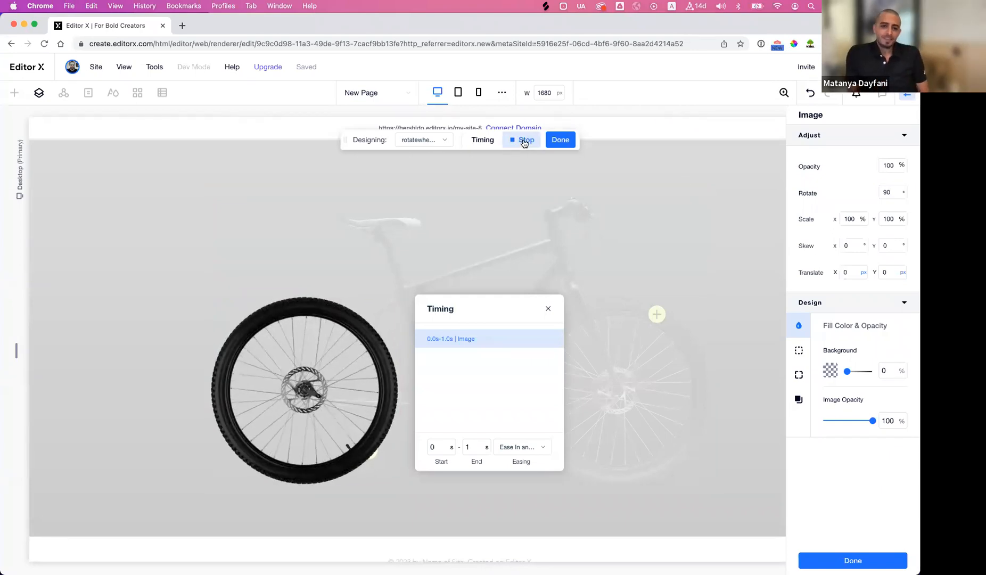
left_click(890, 195)
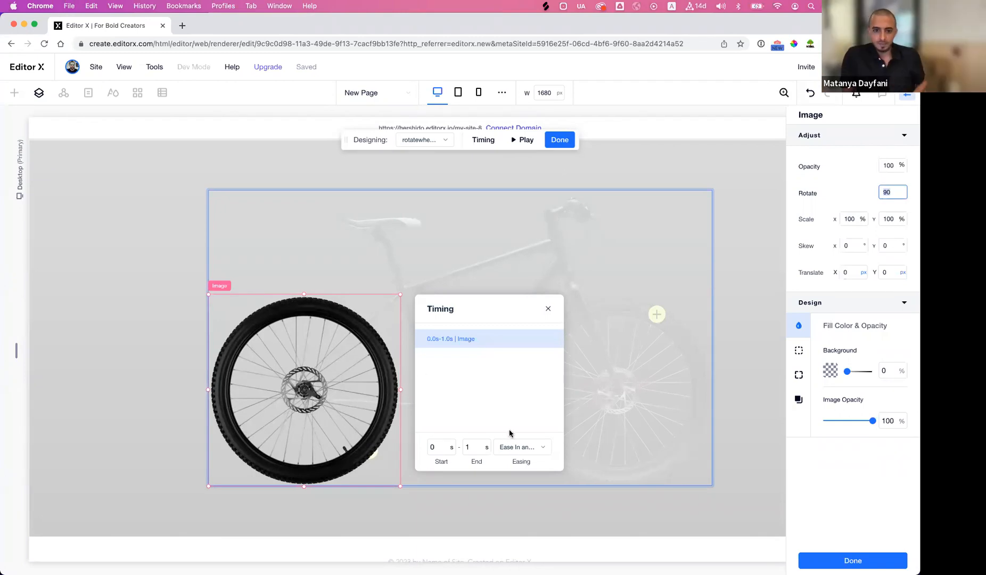
left_click(560, 141)
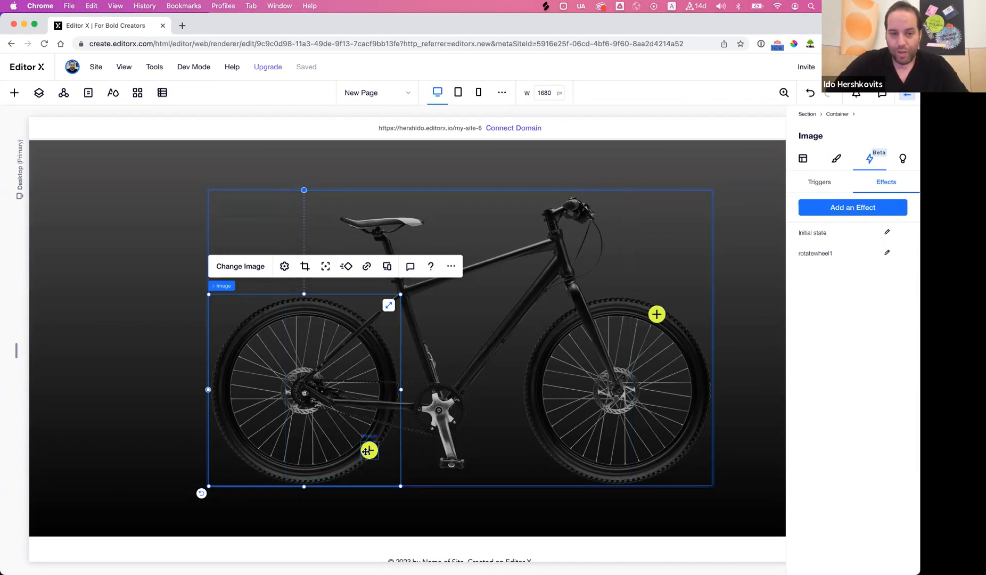
Start a new click interaction on the rear wheel's plus marker with the rear wheel image as its affected element.
left_click(367, 451)
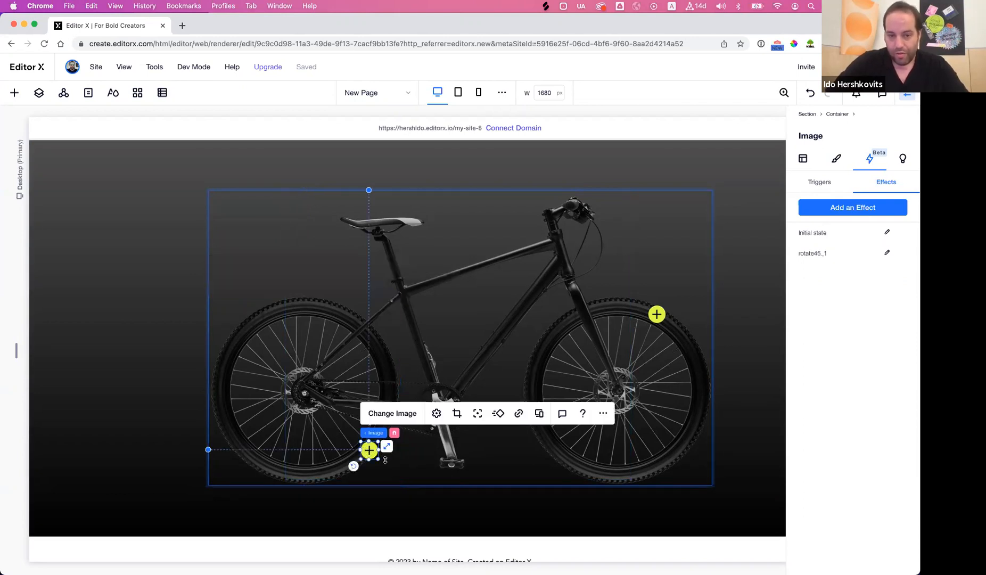
left_click(813, 185)
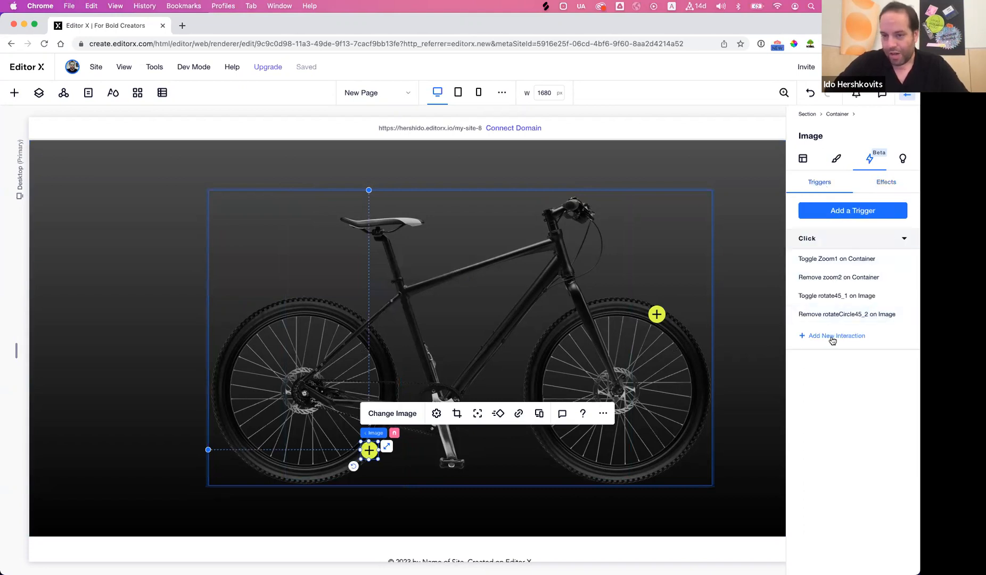
left_click(832, 339)
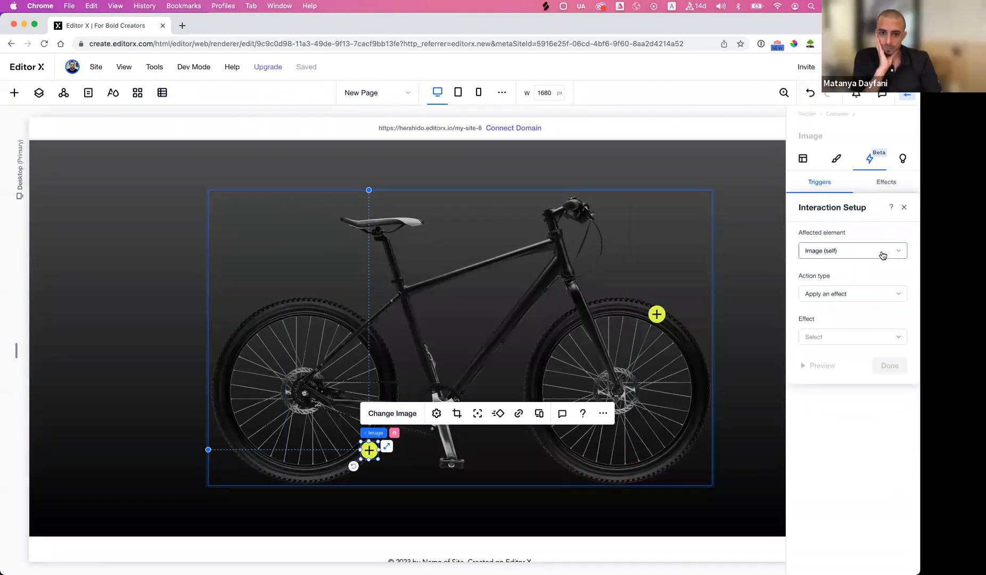
left_click(882, 255)
left_click(864, 276)
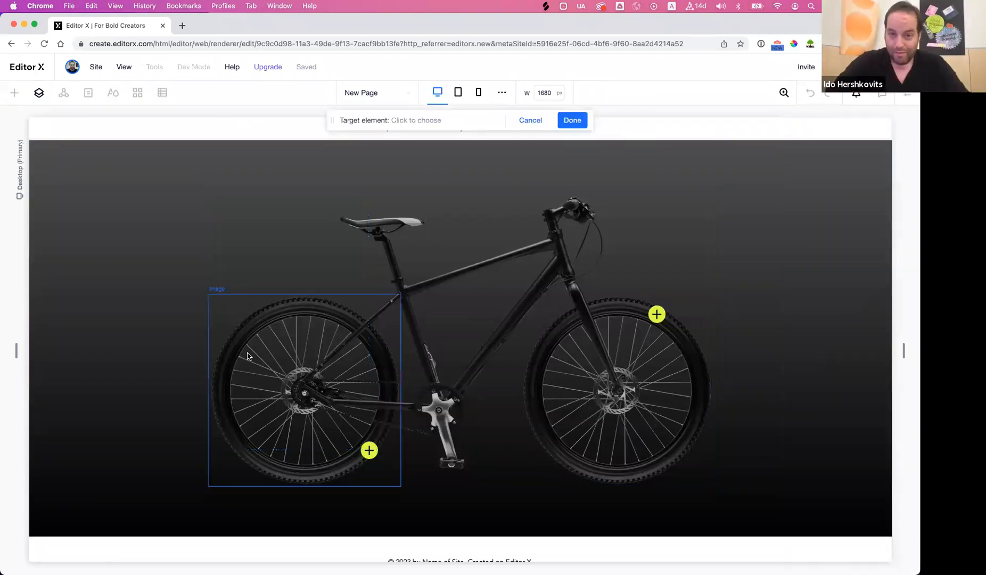
left_click(247, 357)
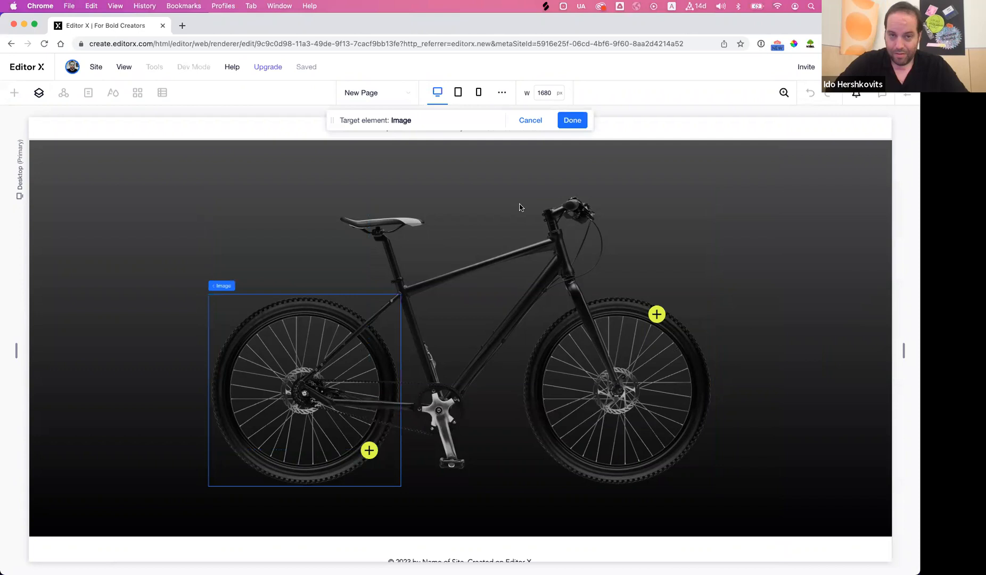
left_click(578, 120)
Have the new interaction toggle the rotatewheel1 effect on and off, and save it.
left_click(852, 294)
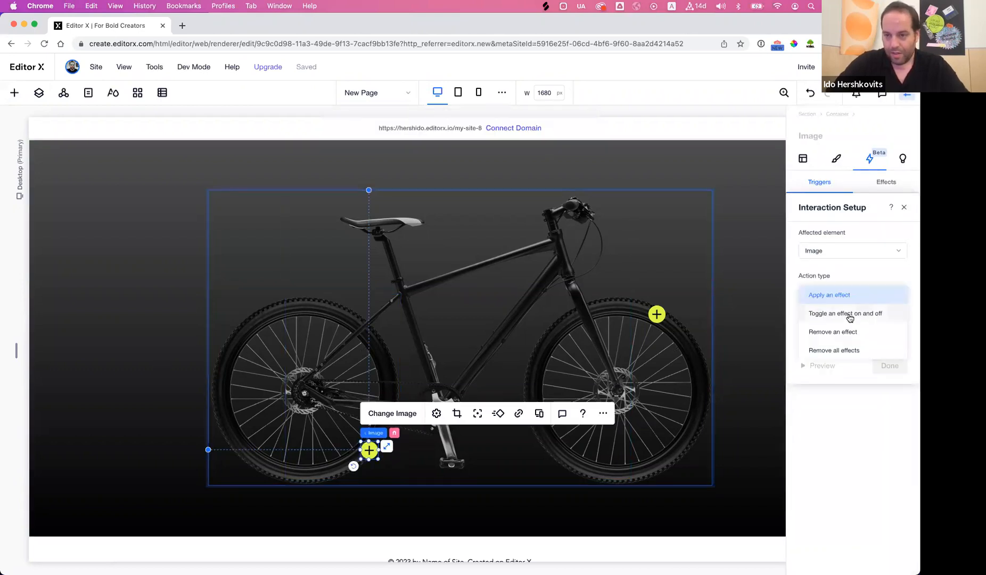
left_click(848, 314)
left_click(845, 338)
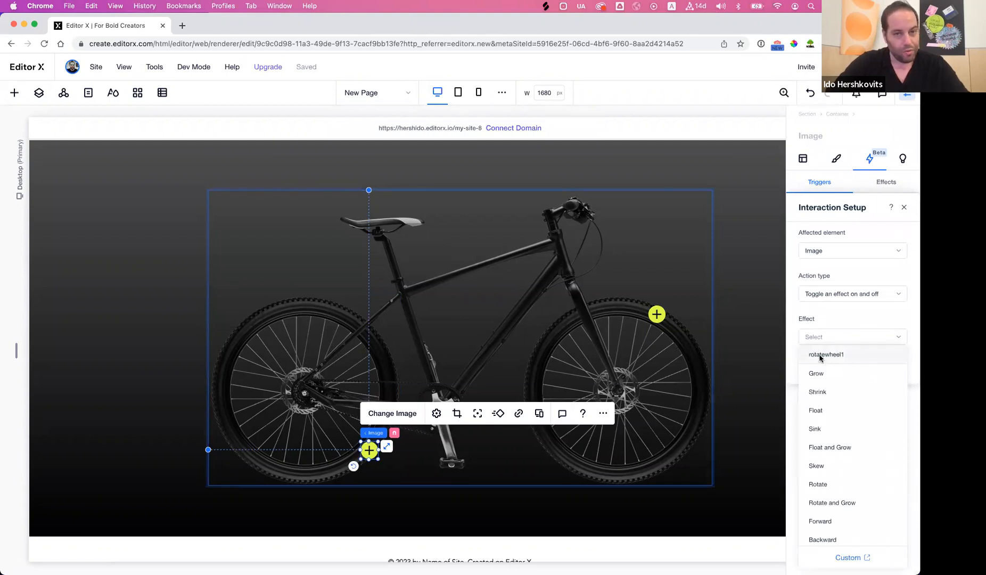
left_click(820, 355)
left_click(893, 368)
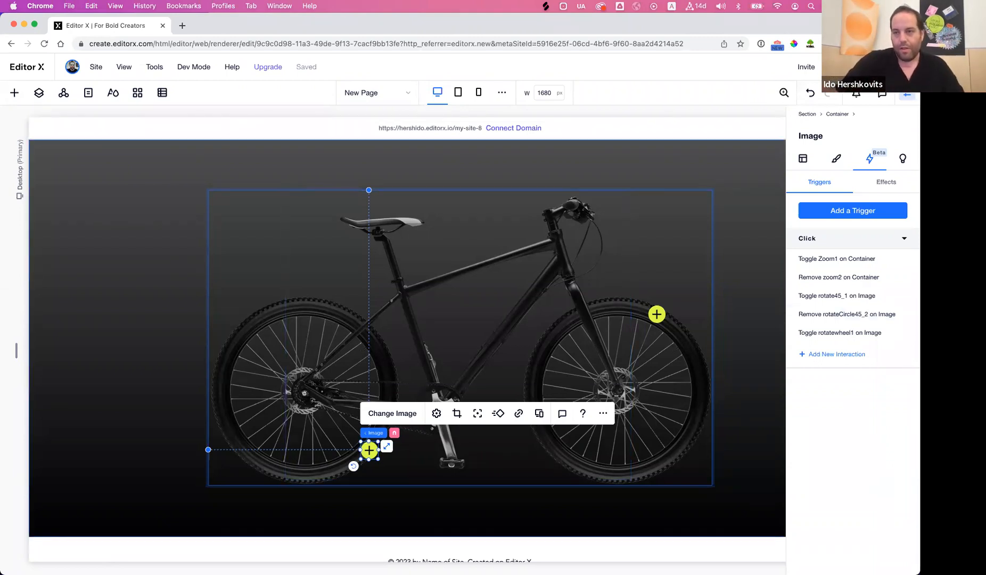
Preview the page and test the rear wheel's marker repeatedly to check the zoom, marker and wheel rotation together.
key("super+p")
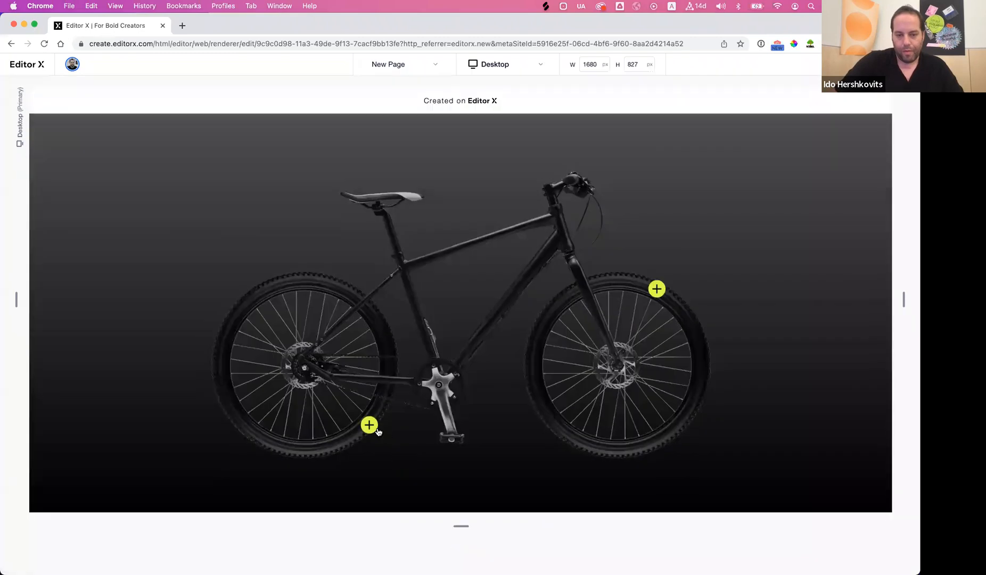
left_click(370, 426)
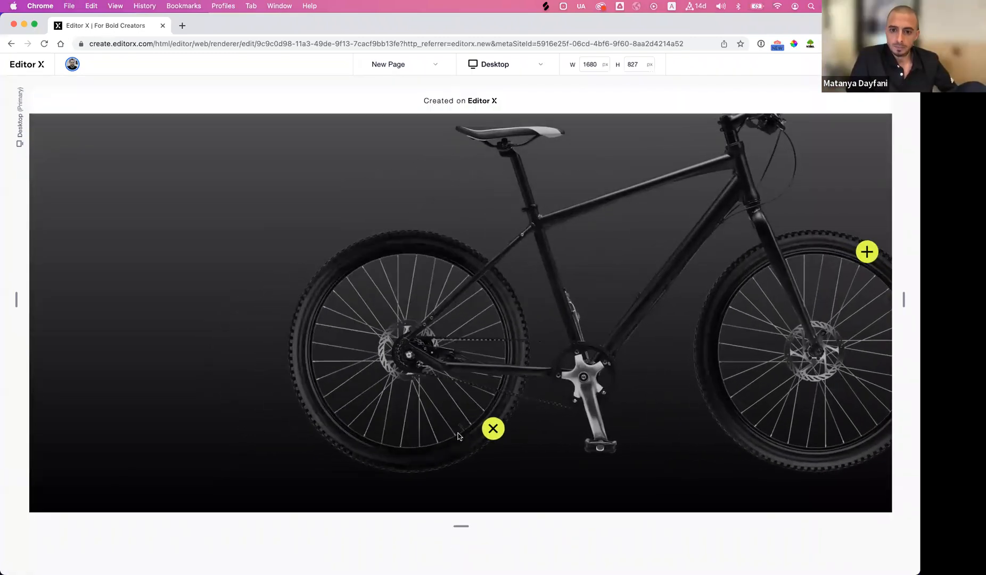
left_click(493, 434)
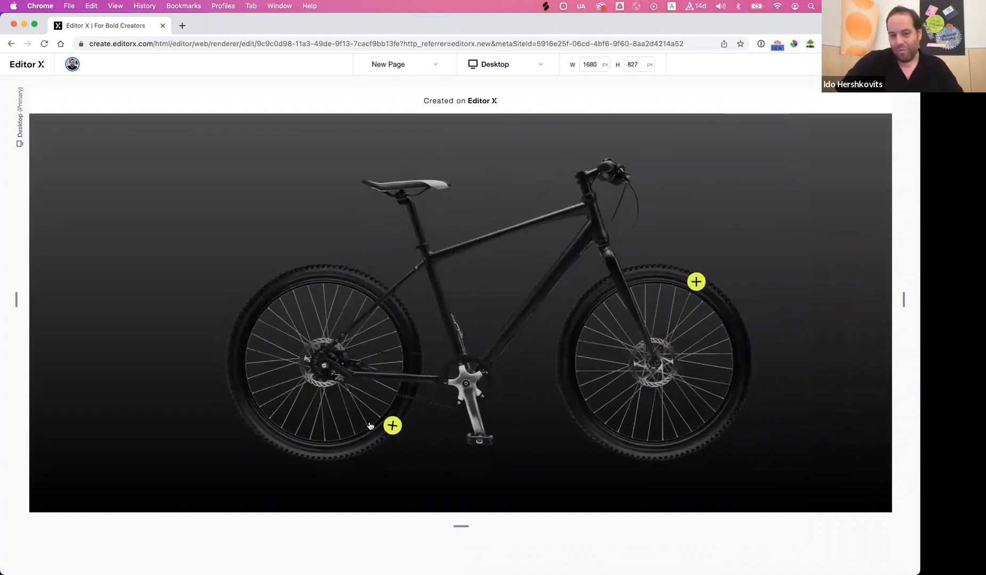
left_click(371, 425)
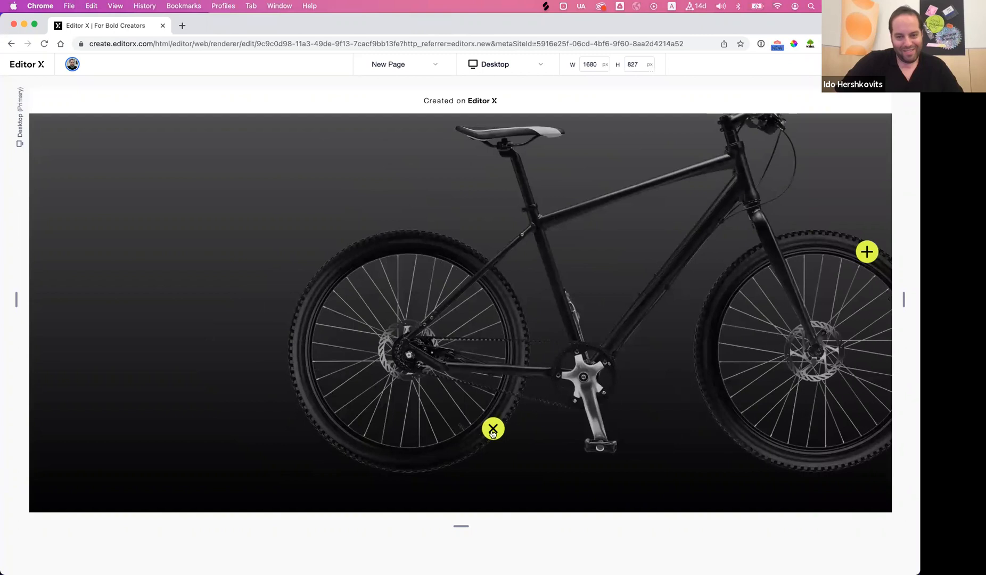
left_click(493, 434)
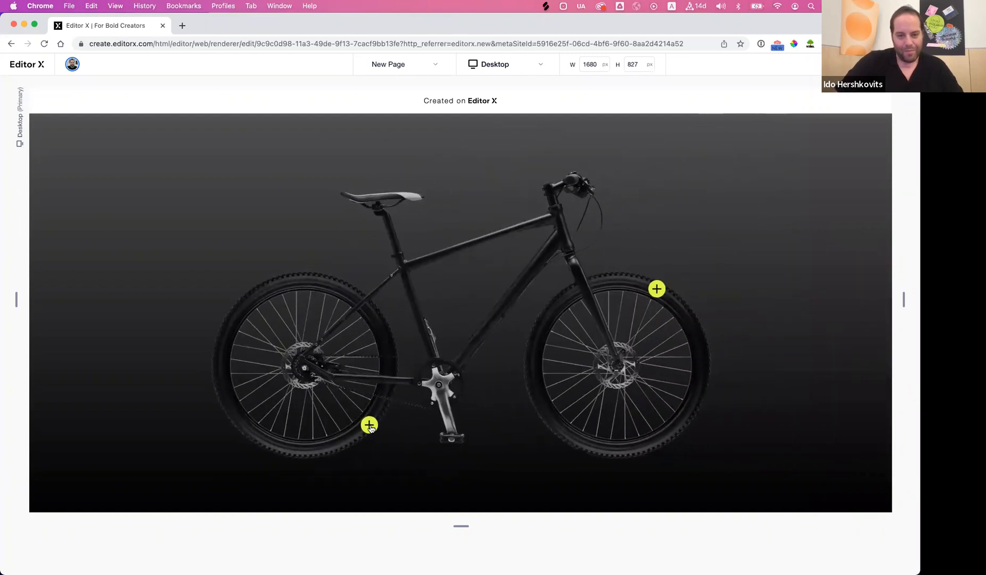
left_click(369, 426)
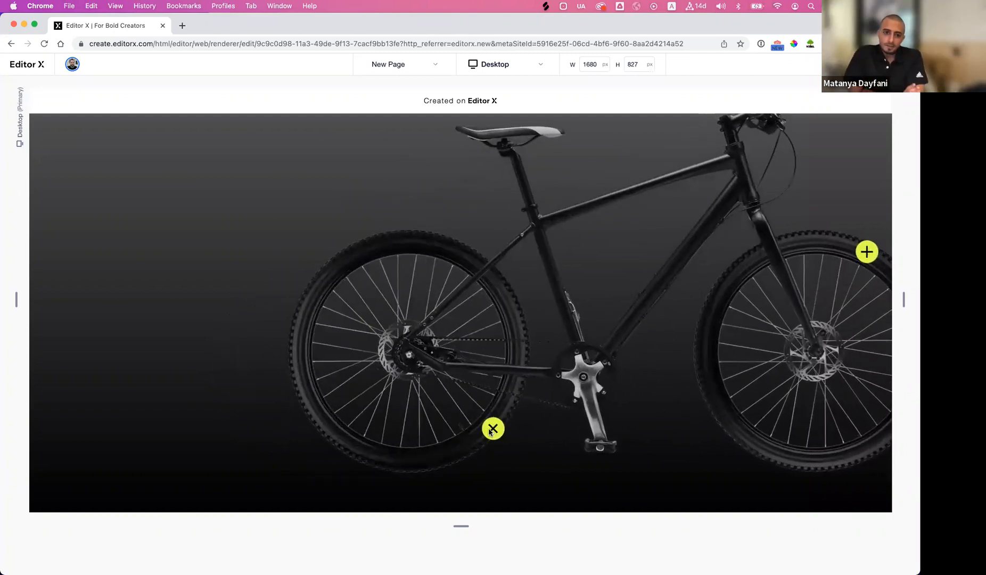
Leave the preview and start designing a custom effect named rotatewheel2 on the front wheel image.
left_click(867, 64)
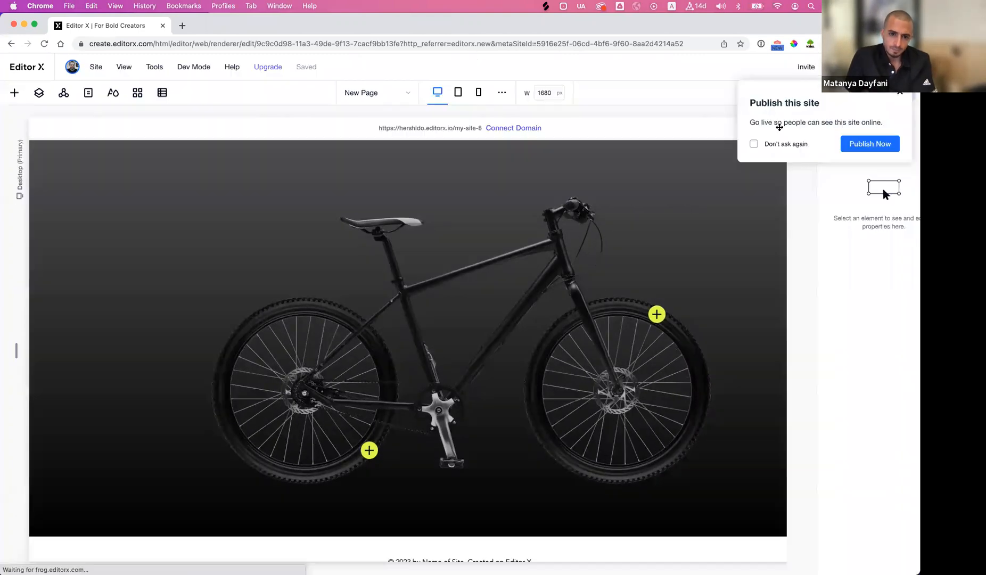
left_click(676, 356)
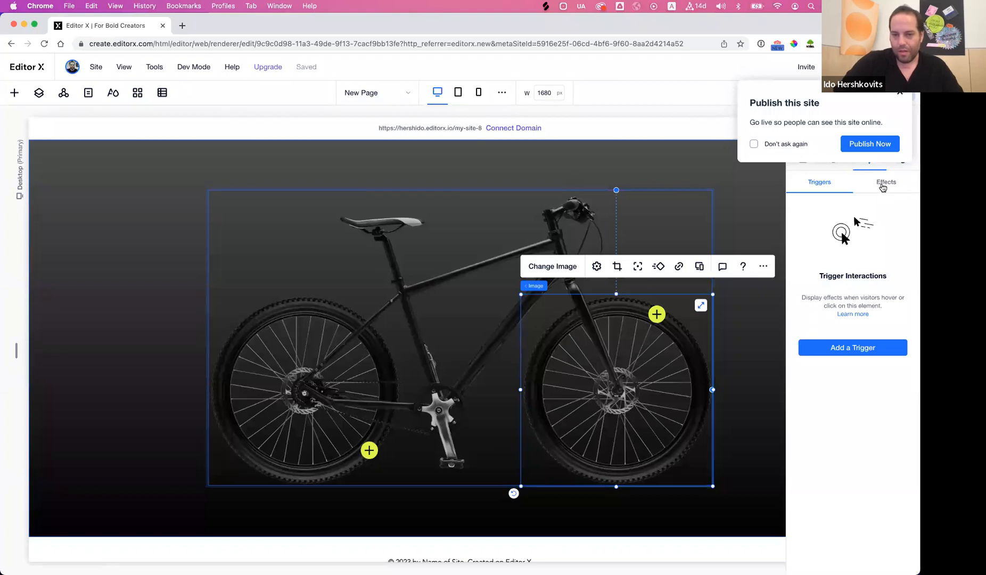
left_click(883, 187)
left_click(840, 345)
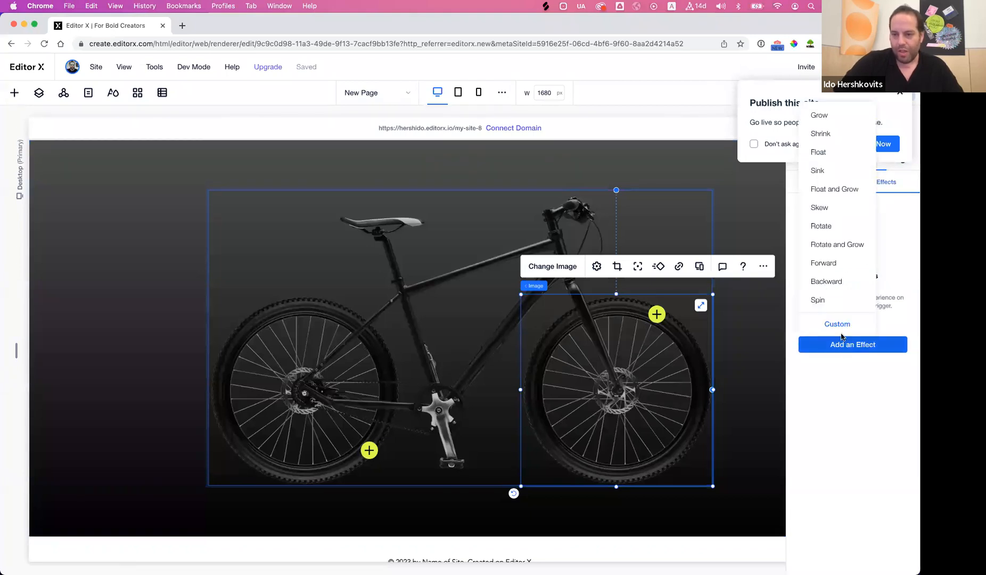
left_click(836, 324)
type("rotate")
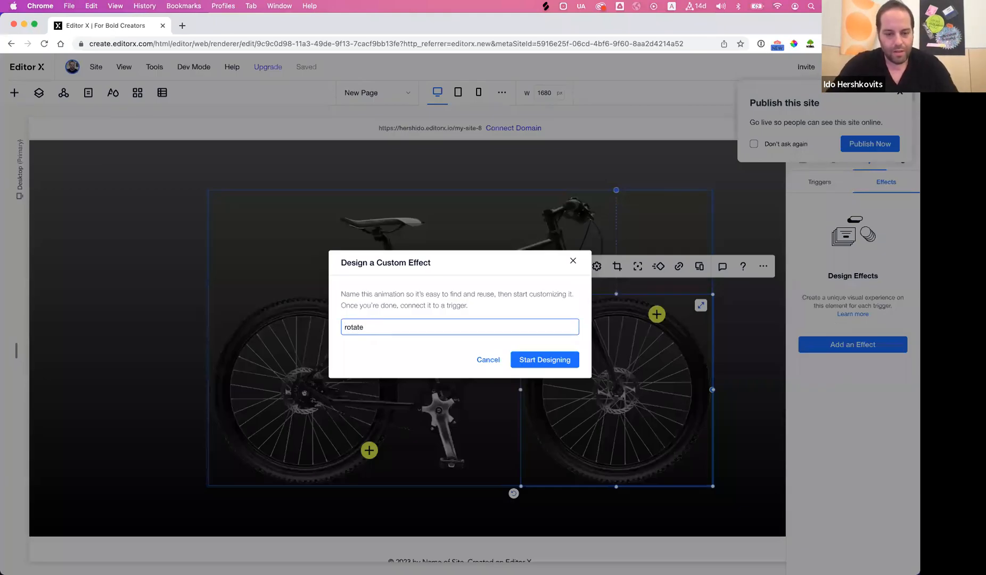
type("wheel2")
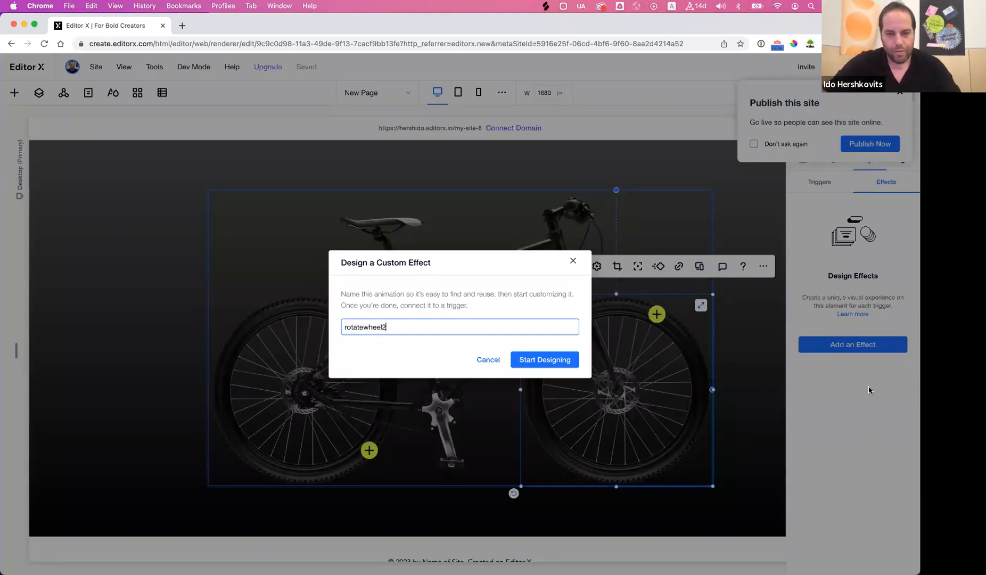
left_click(549, 360)
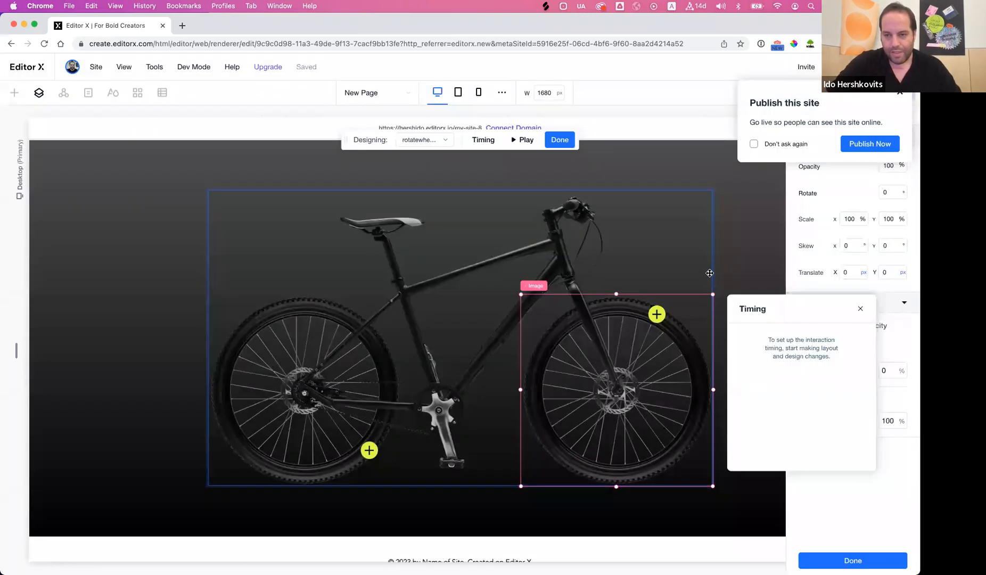
Set the front wheel effect's rotation to 90° and its timing end to 1 s, and finish designing the effect.
left_click(888, 194)
type("9")
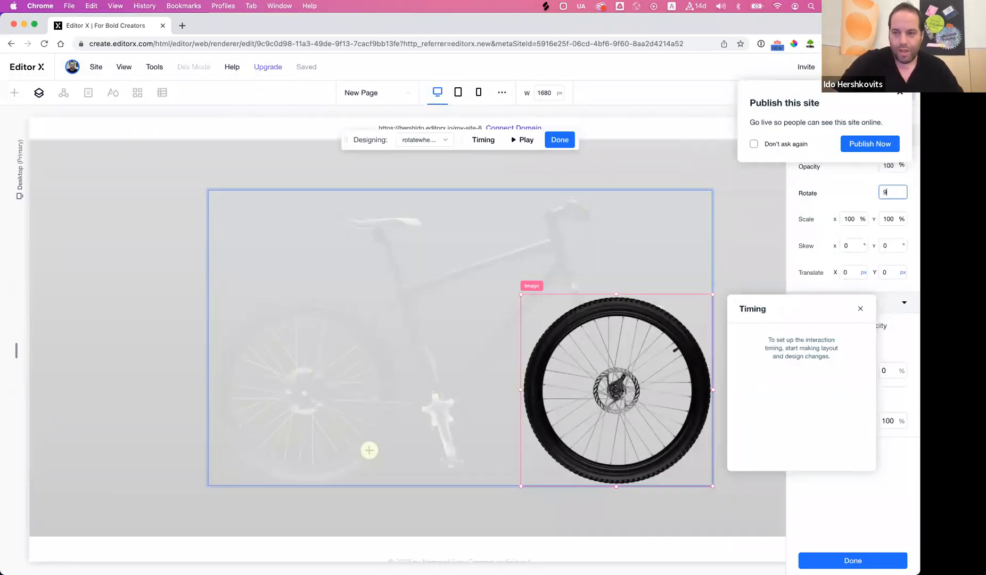
key("Return")
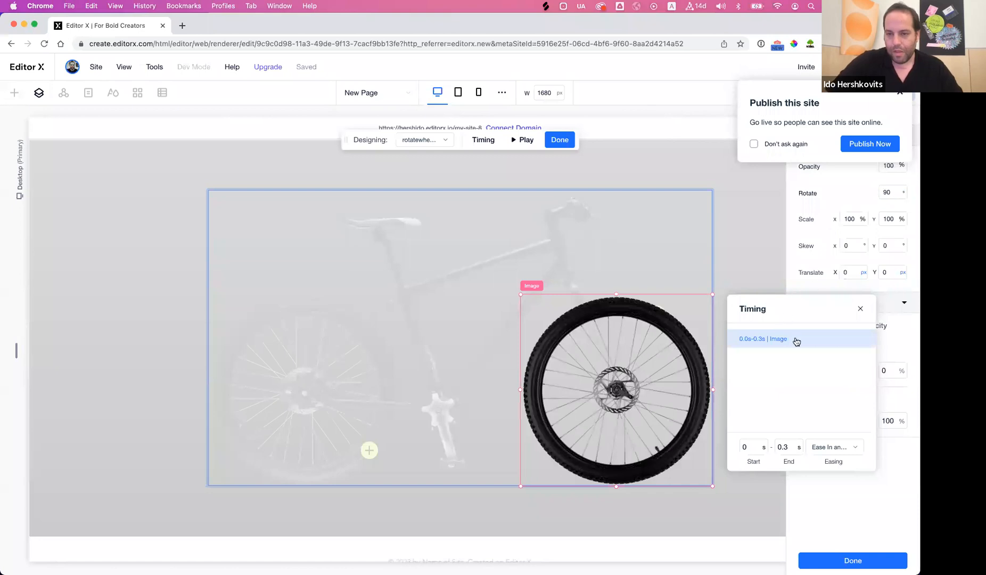
double_click(790, 452)
type("1")
key("Return")
left_click(860, 311)
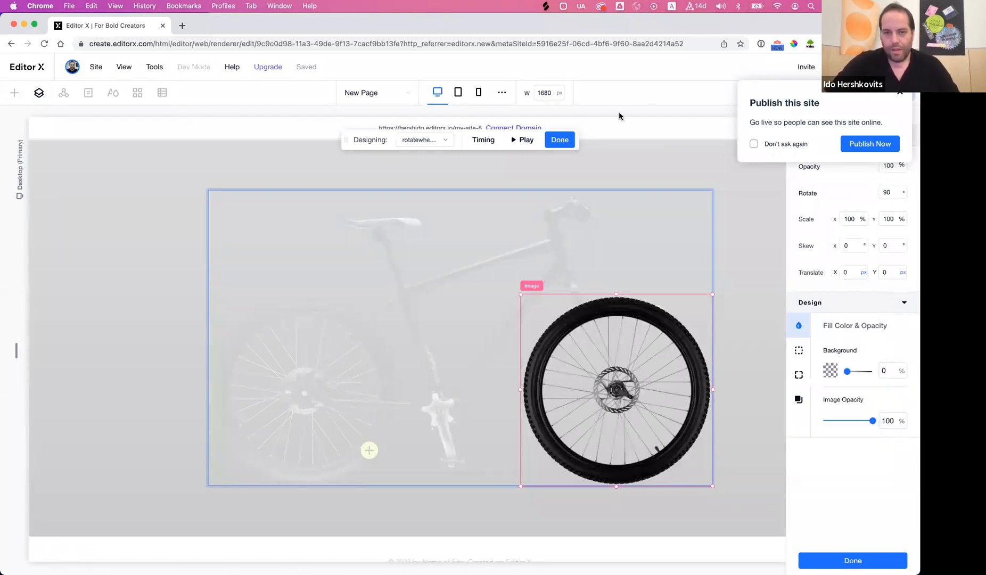
left_click(559, 140)
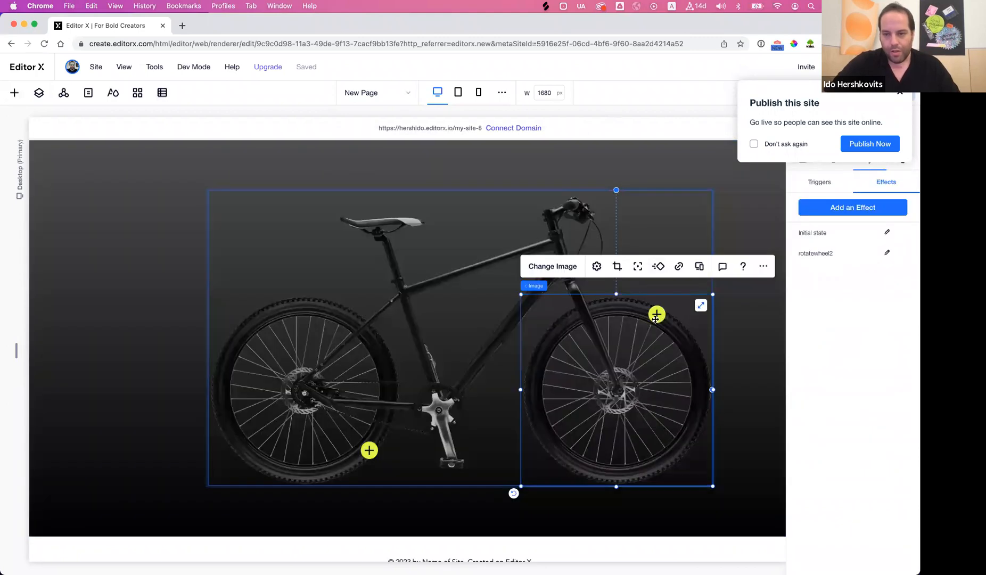
Start a new click interaction on the front wheel's plus marker with the front wheel image as its affected element.
left_click(656, 315)
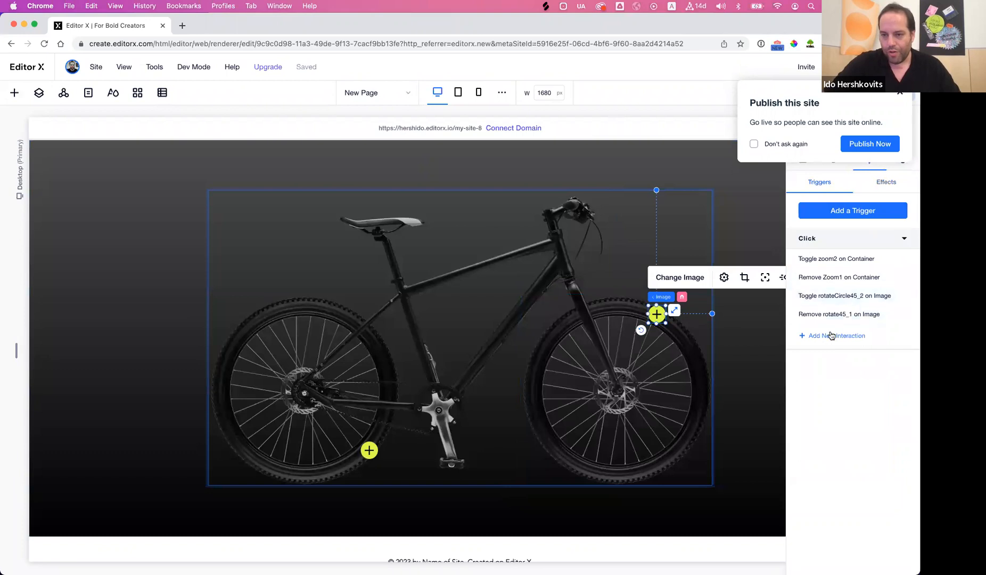
left_click(828, 335)
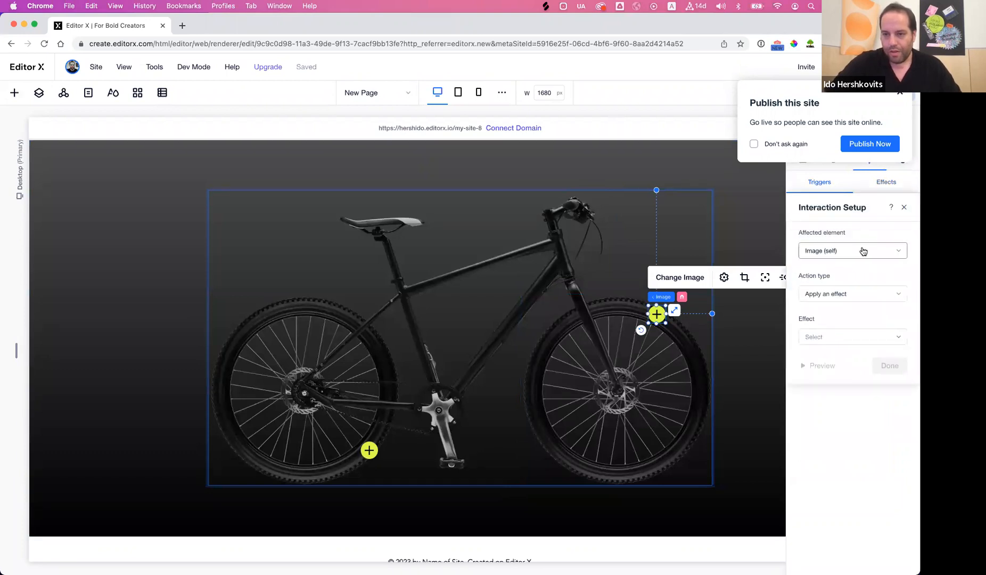
left_click(862, 252)
left_click(852, 274)
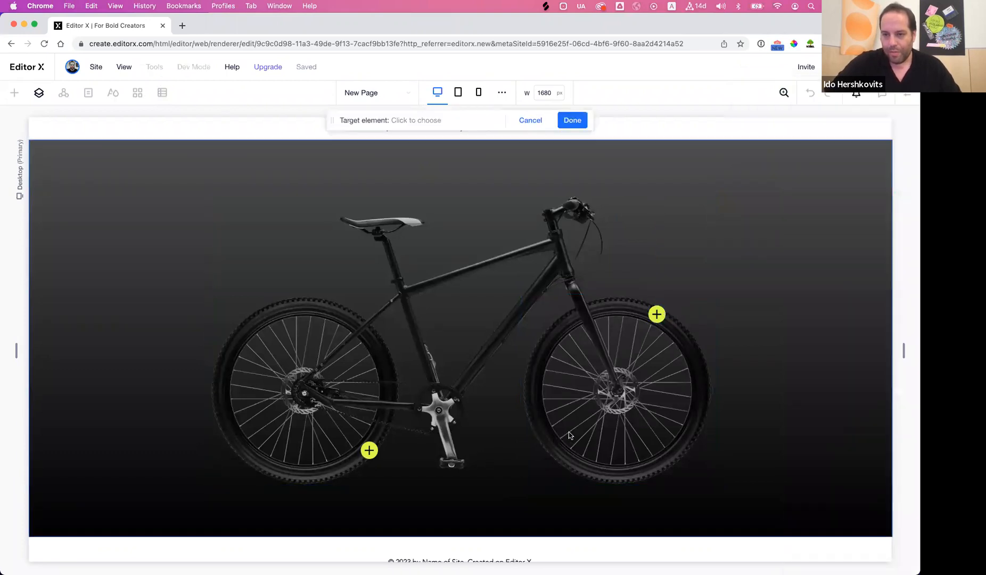
left_click(664, 451)
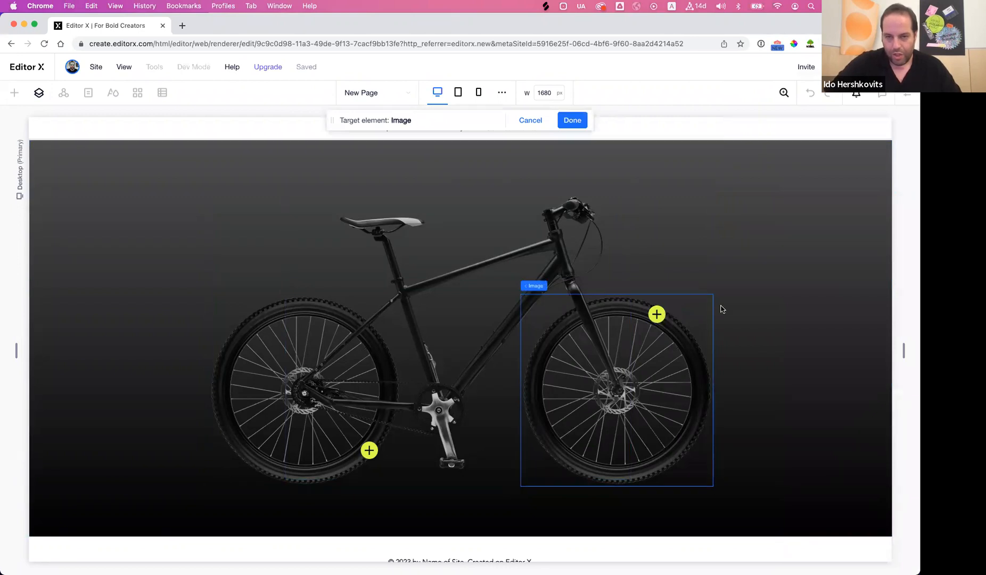
left_click(573, 120)
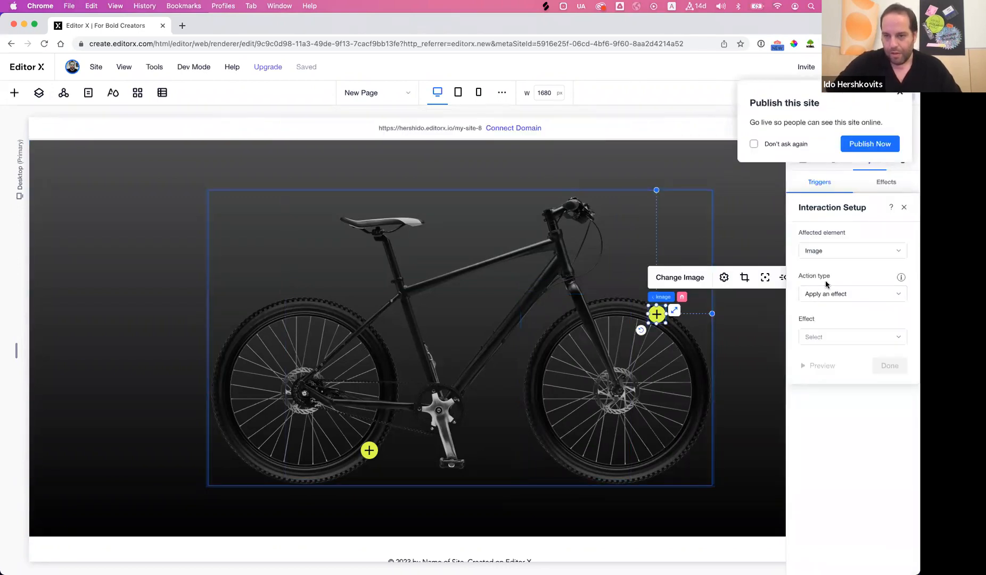
Have the front marker's new interaction toggle the rotatewheel2 effect on and off, and save it.
left_click(829, 293)
left_click(827, 317)
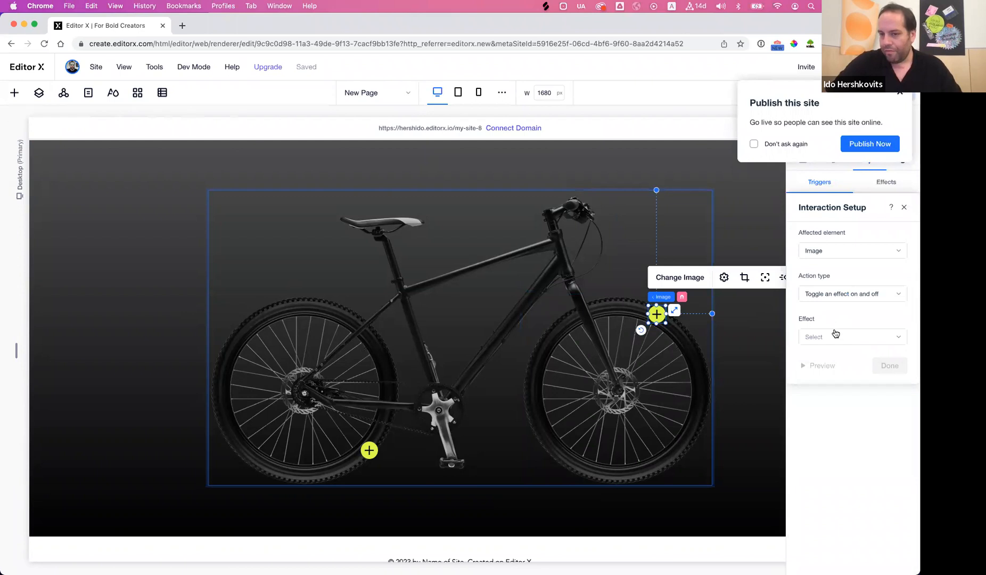
left_click(836, 342)
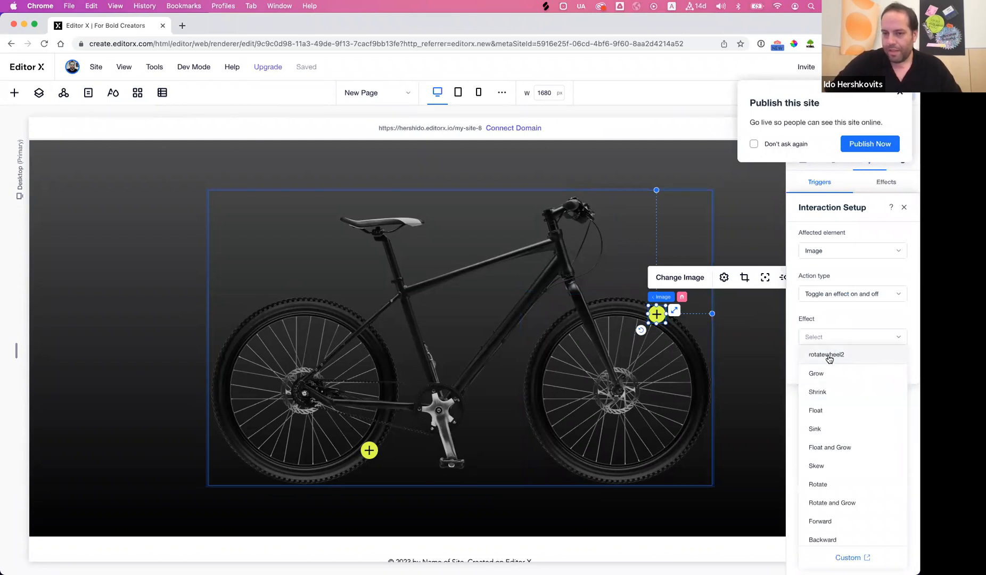
left_click(829, 355)
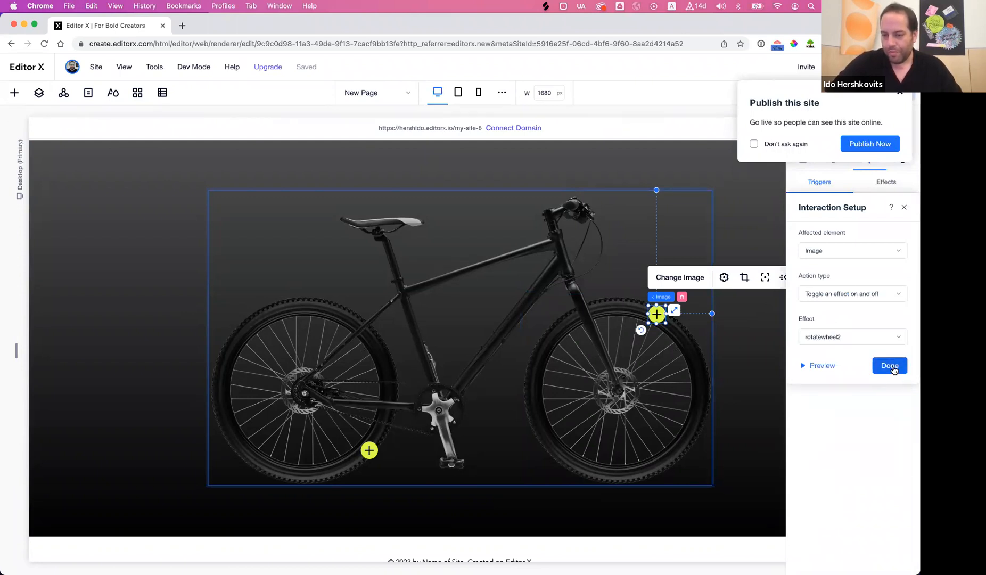
left_click(890, 366)
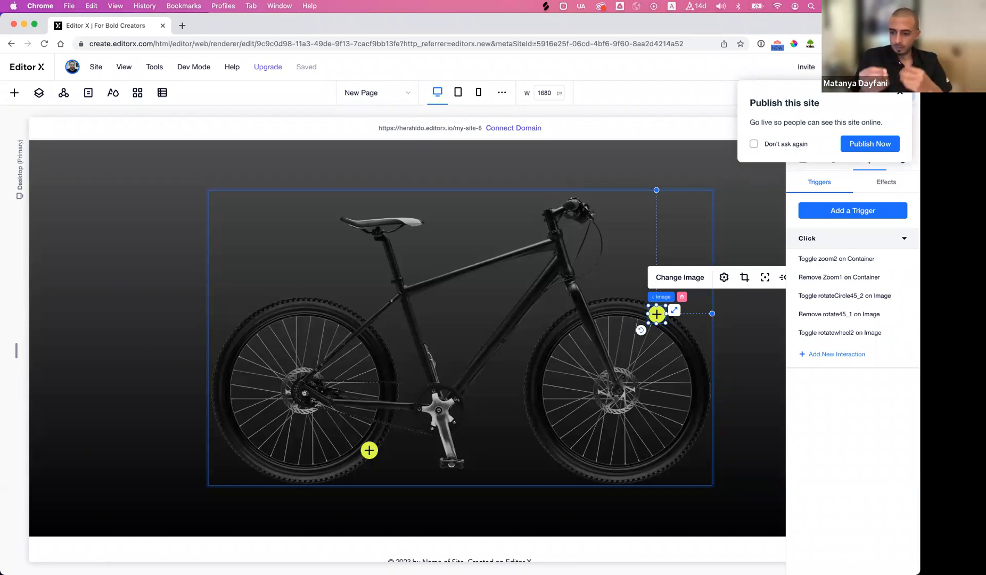
Preview the page and switch between both wheels' markers to check how their zooms and wheel rotations work together.
left_click(900, 96)
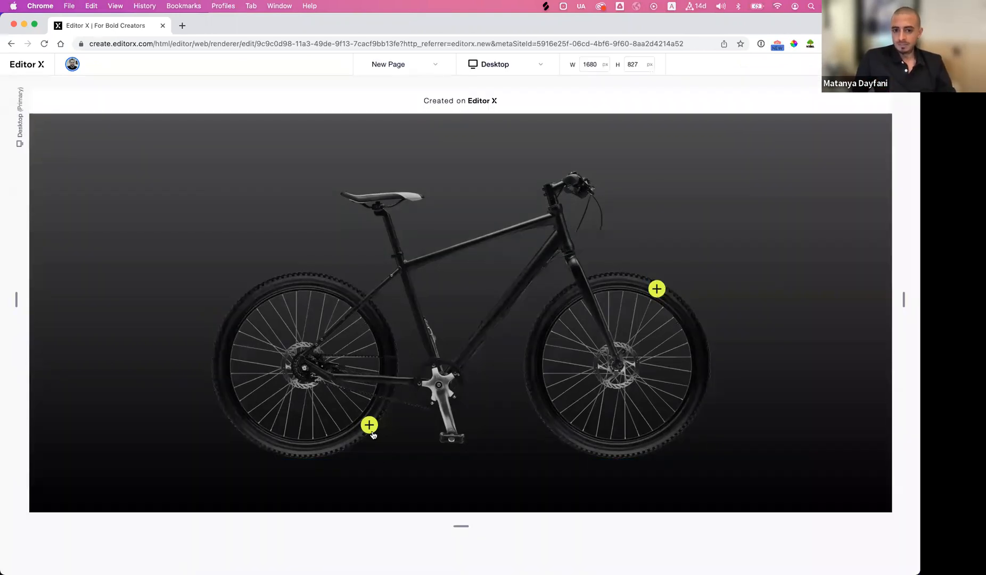
left_click(370, 426)
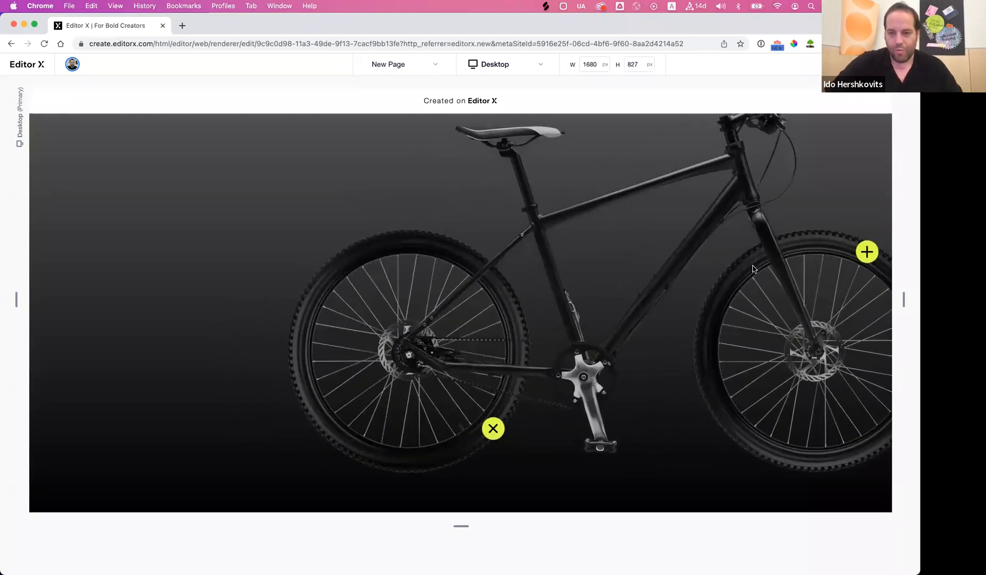
left_click(867, 253)
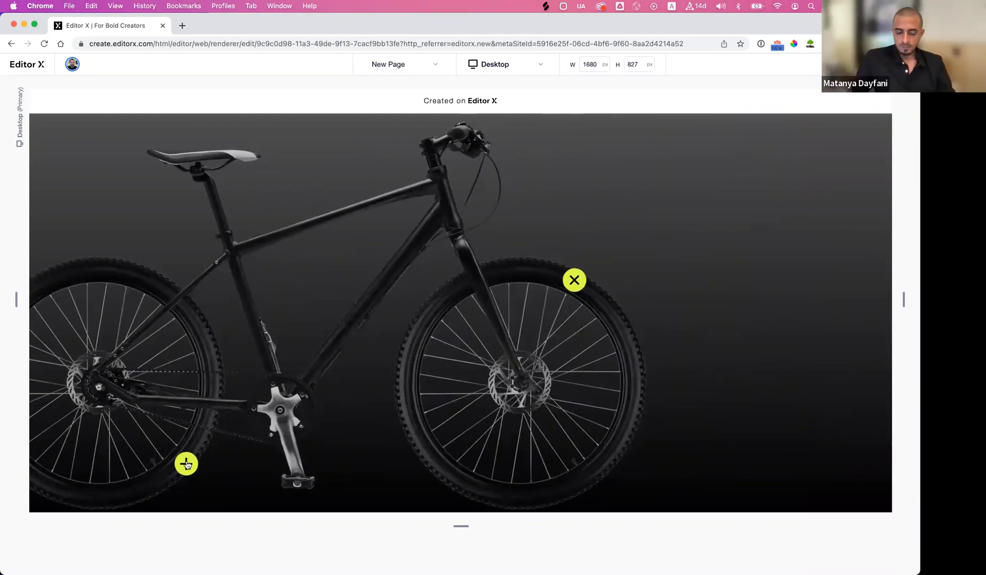
left_click(187, 465)
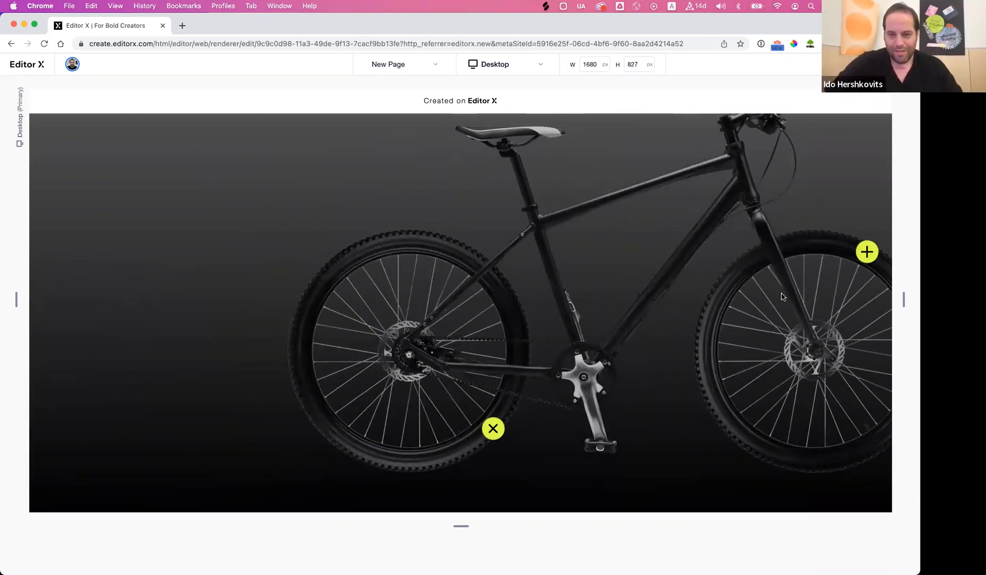
left_click(866, 255)
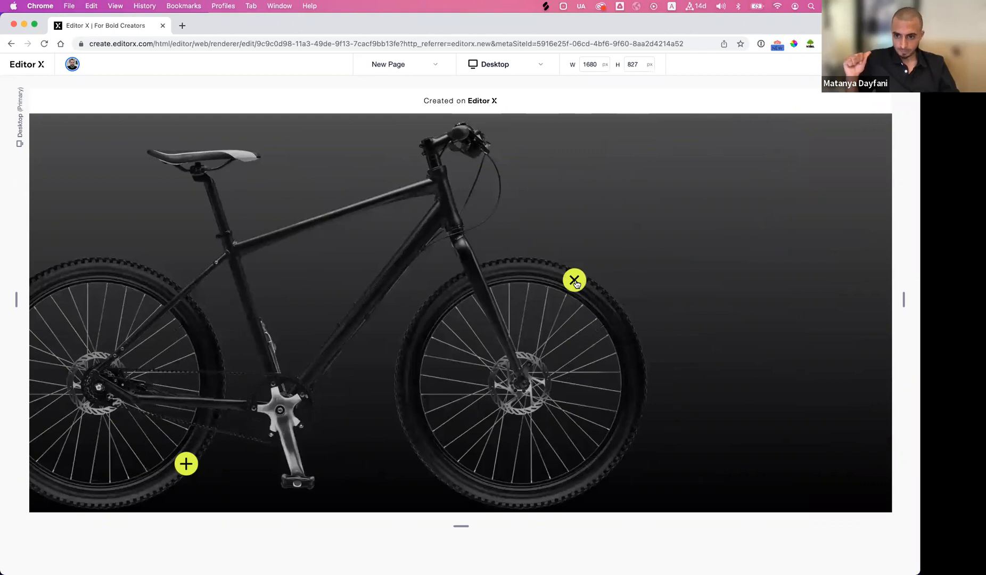
left_click(574, 281)
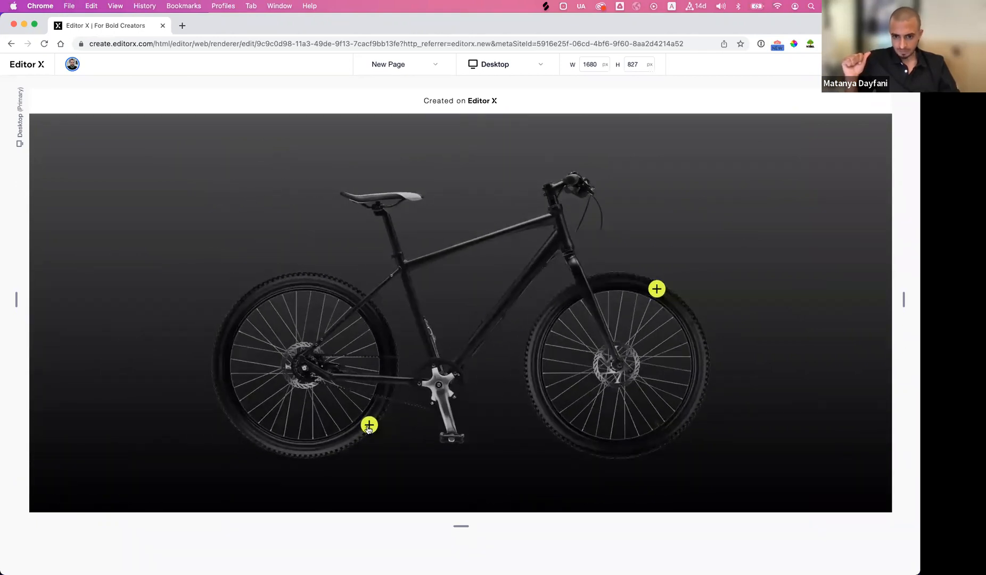
left_click(369, 425)
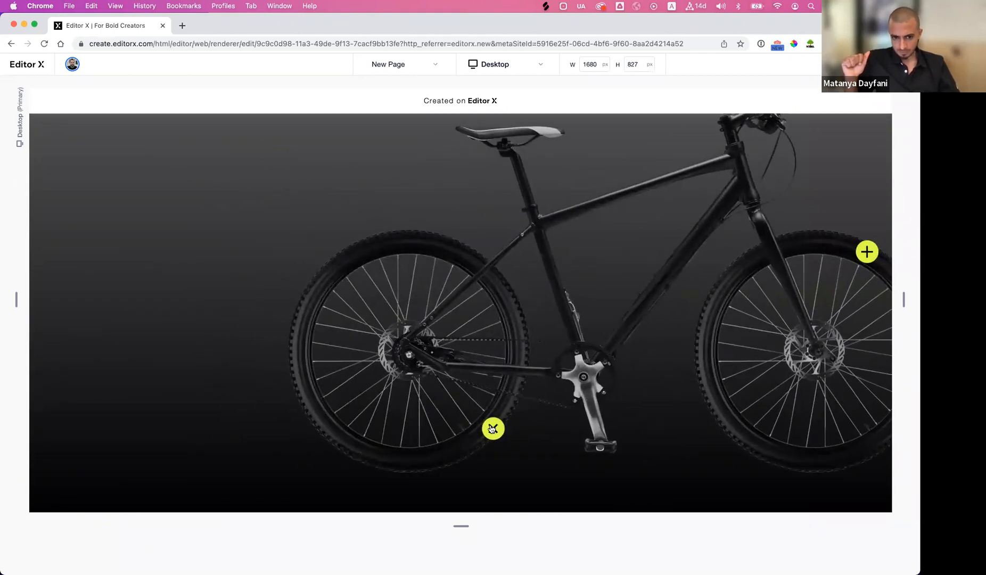
left_click(492, 429)
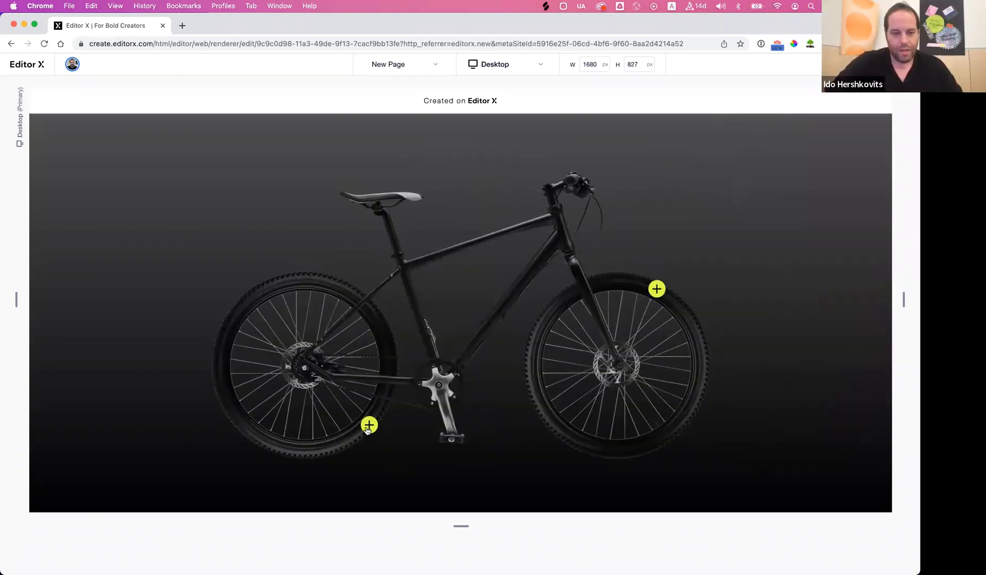
left_click(369, 426)
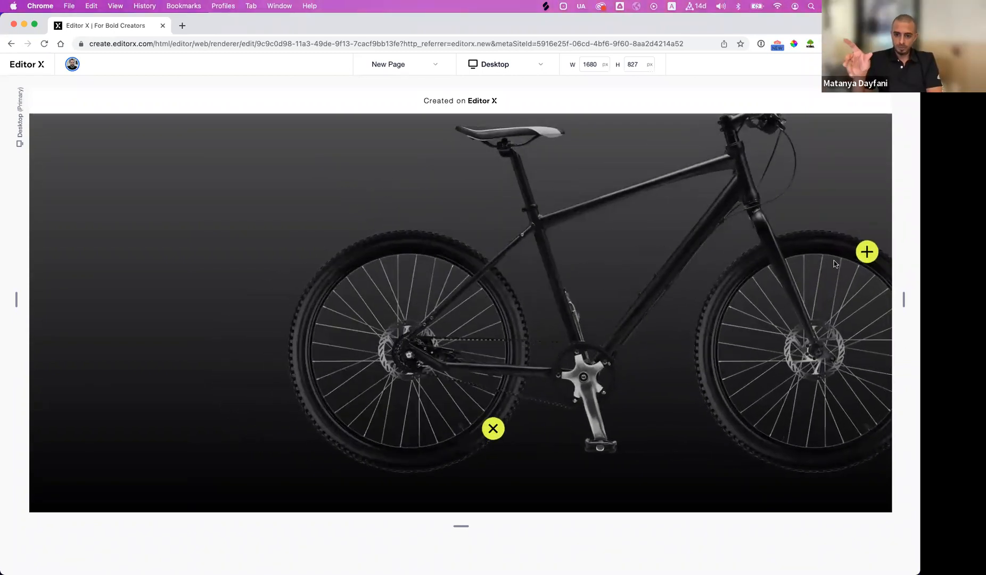
left_click(867, 253)
left_click(568, 287)
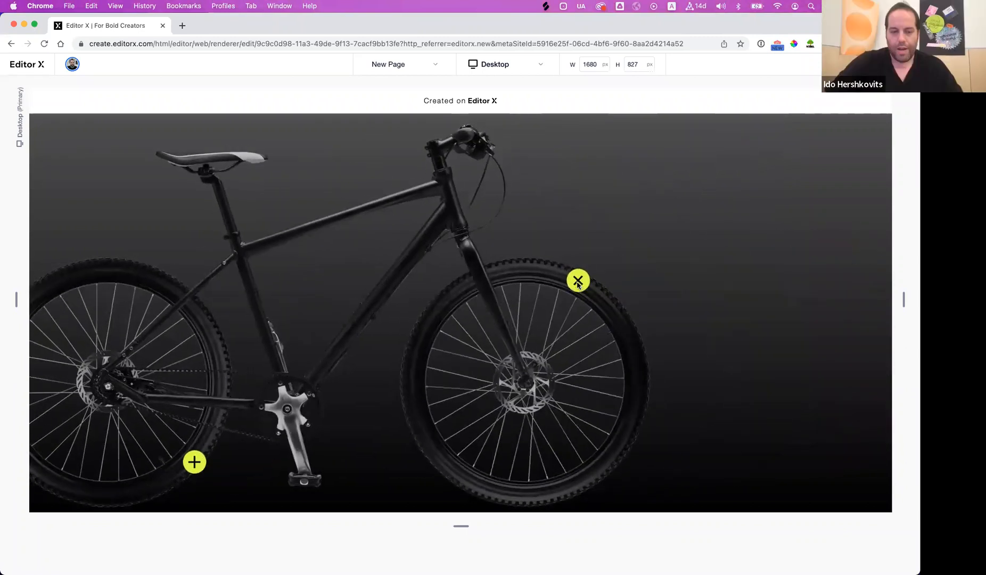
left_click(369, 426)
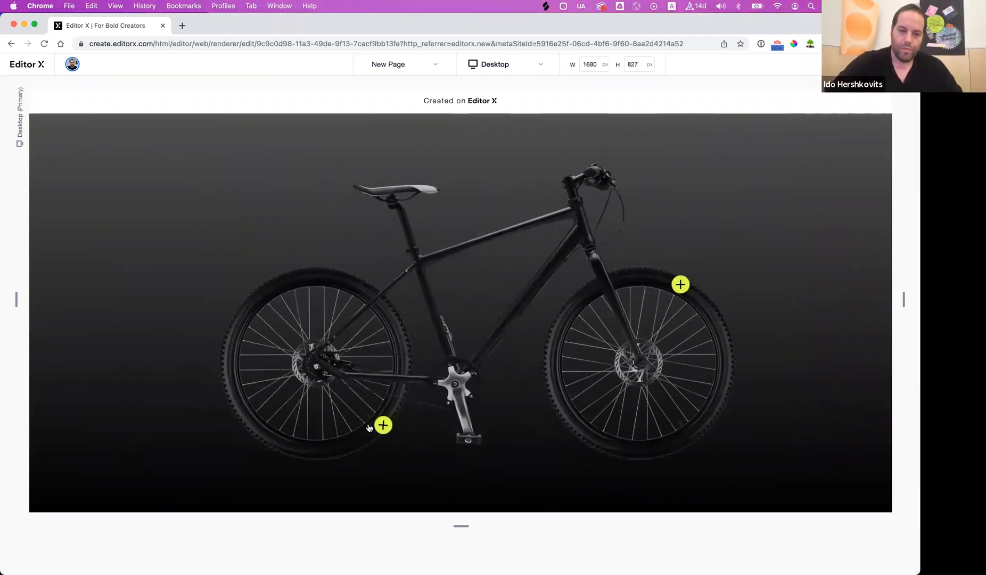
left_click(490, 432)
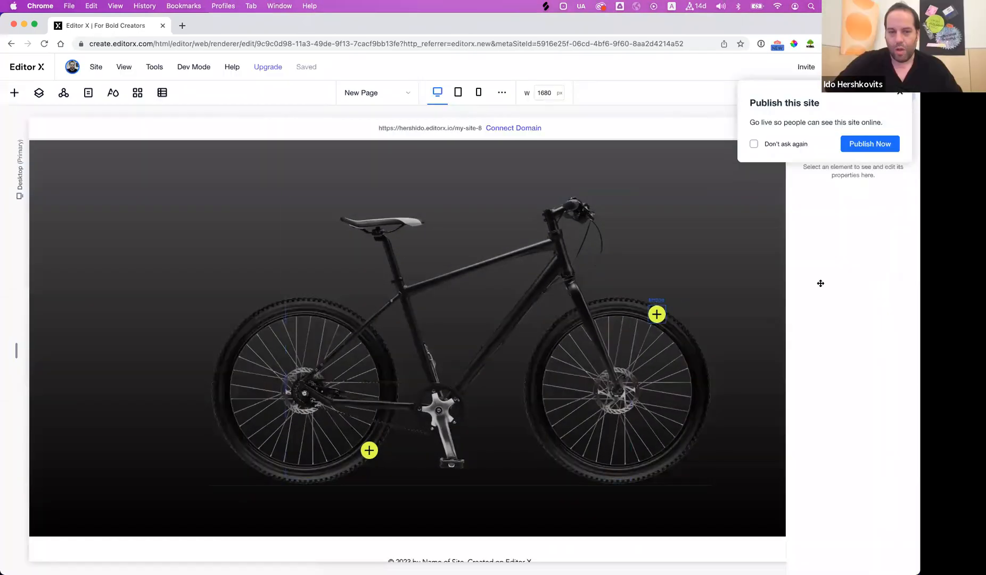
Start a new click interaction on the rear wheel's plus marker with the front wheel image as its affected element.
left_click(266, 396)
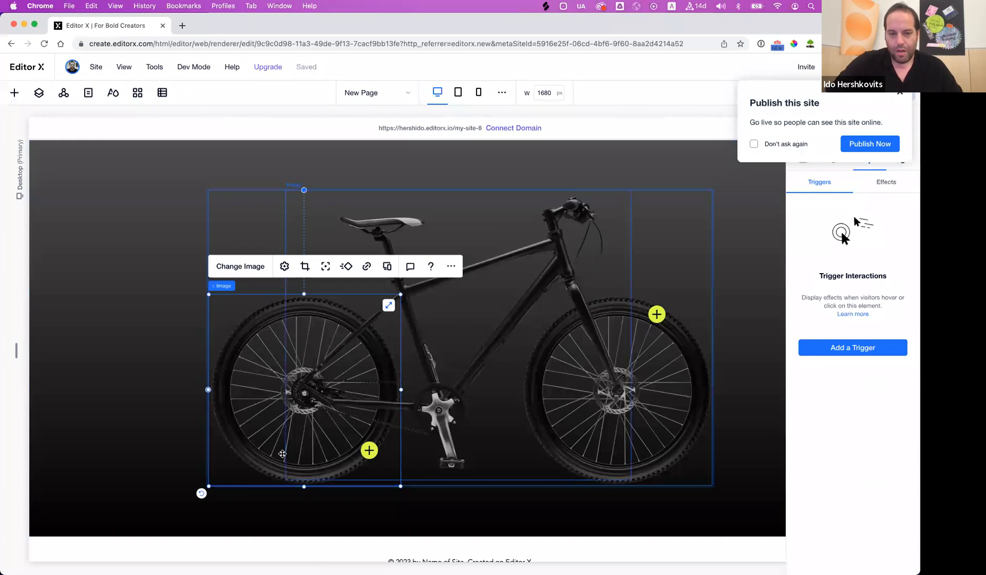
left_click(370, 450)
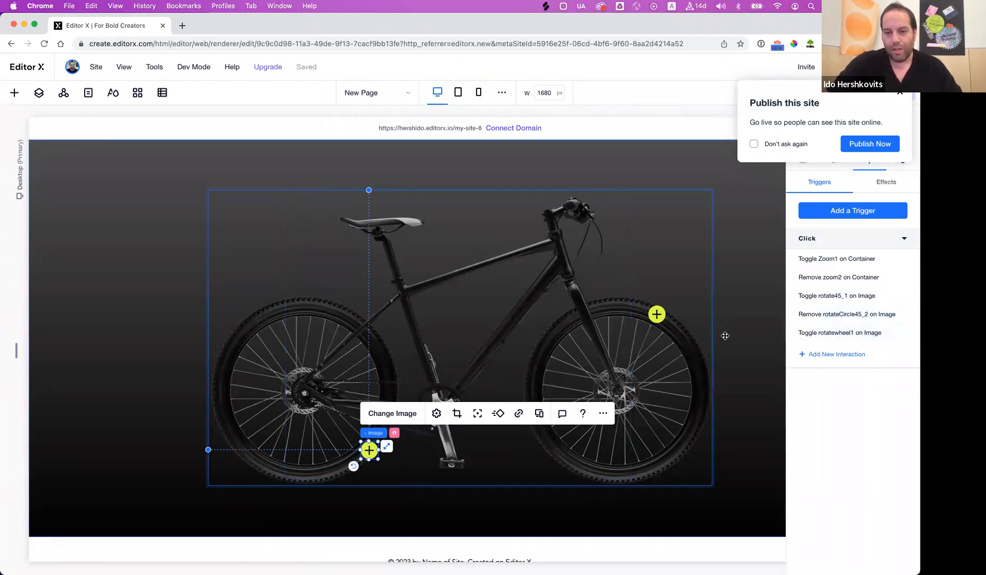
left_click(835, 355)
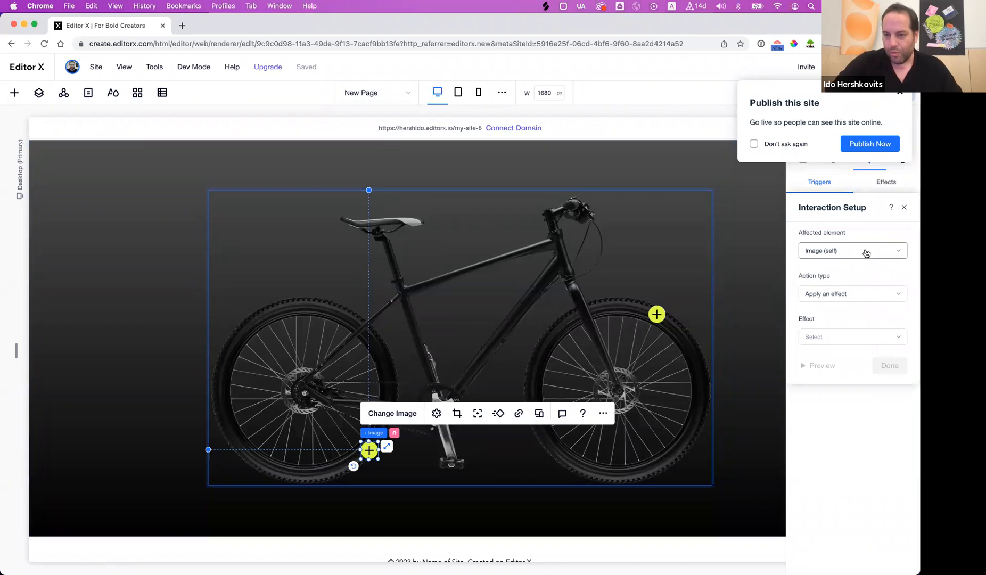
left_click(866, 252)
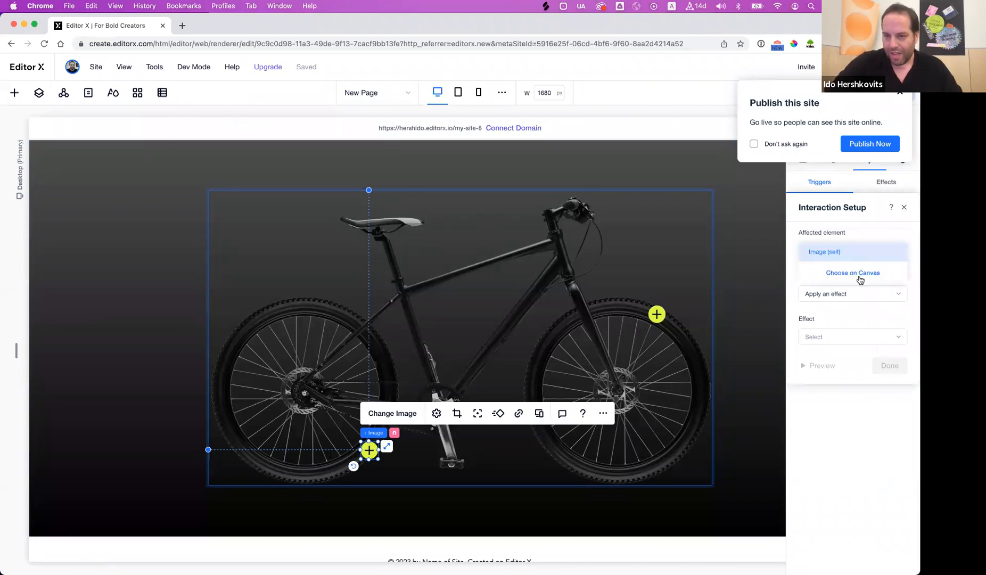
left_click(860, 278)
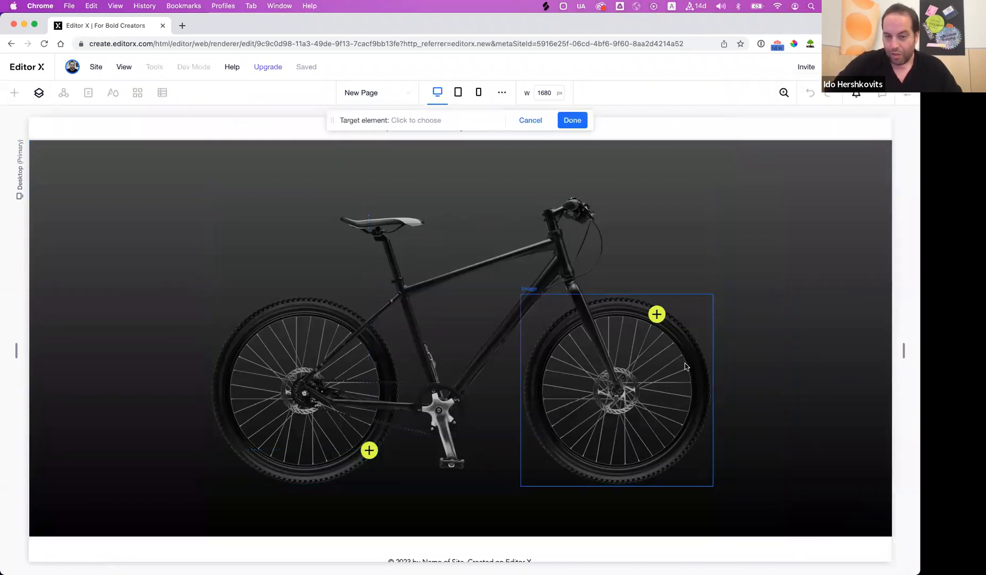
left_click(685, 365)
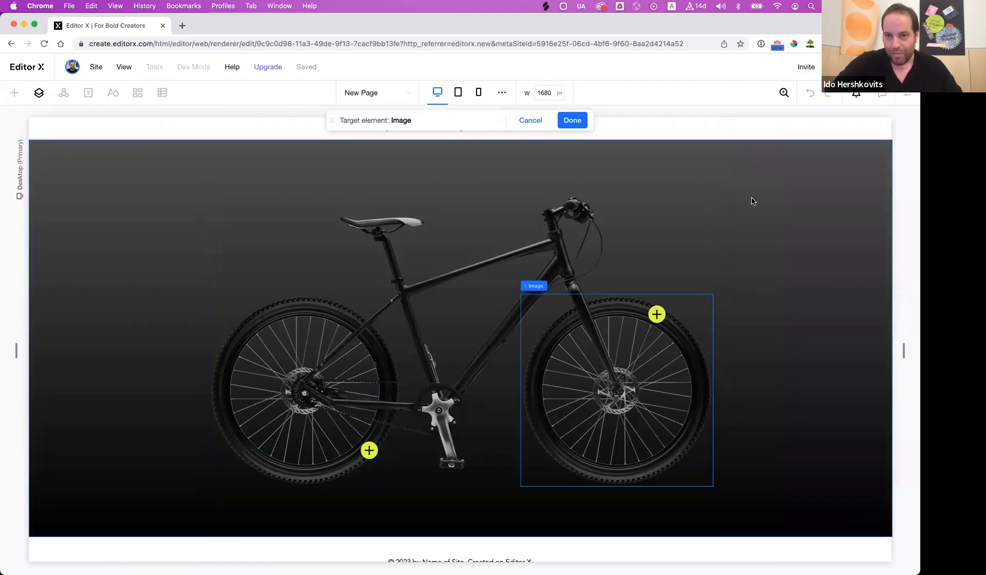
left_click(572, 121)
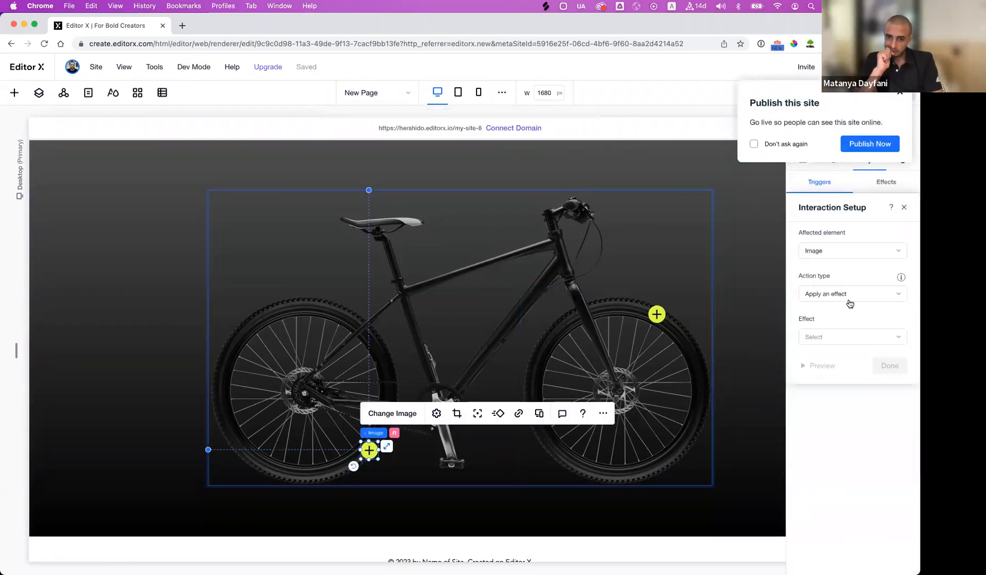
Have the rear marker's new interaction toggle the rotatewheel2 effect on and off, and save it.
left_click(850, 295)
left_click(845, 313)
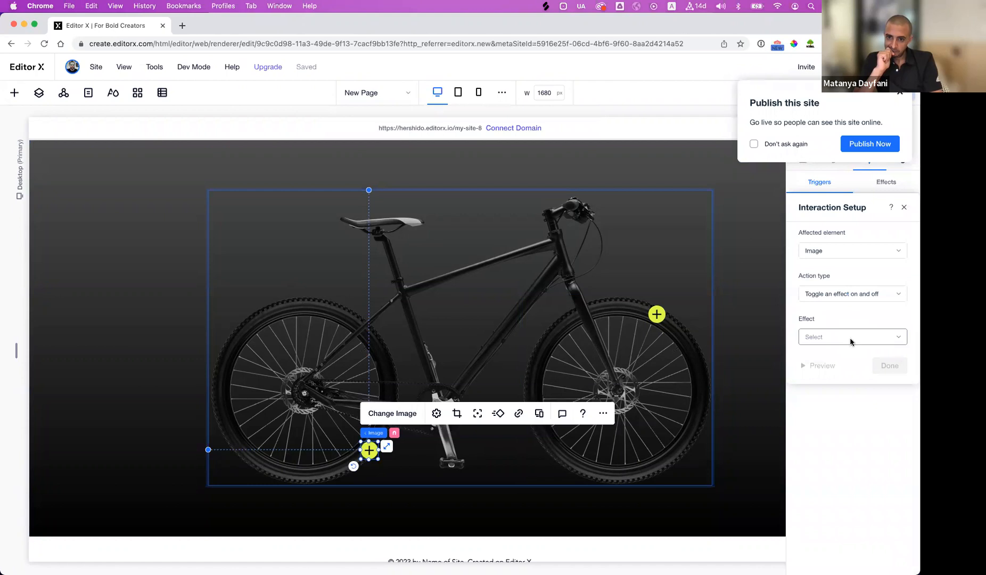
left_click(851, 340)
left_click(851, 343)
left_click(844, 341)
left_click(840, 355)
left_click(889, 366)
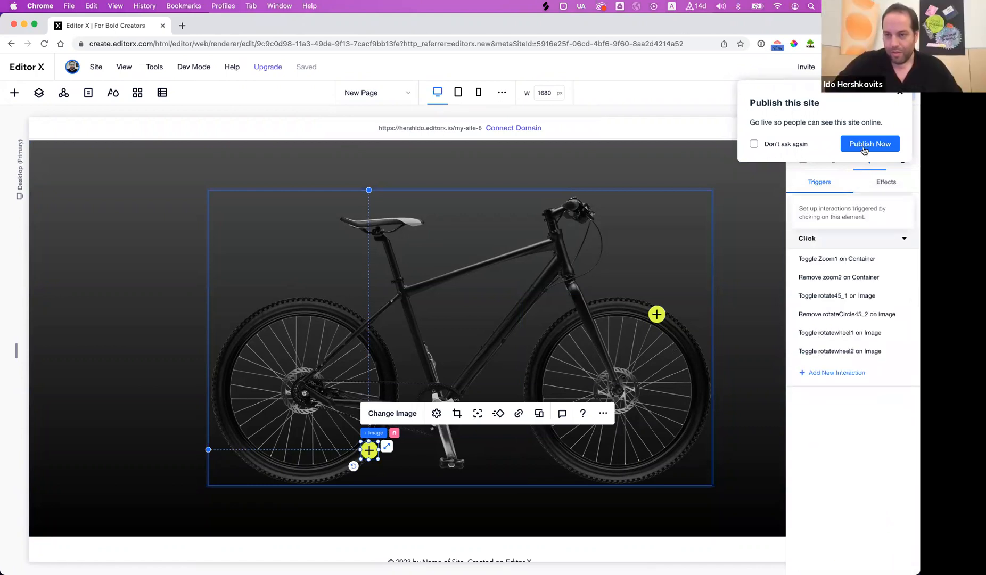
Preview the page and toggle the rear and front wheel markers to check the zooms and wheel rotations, dismissing the publish prompt.
key("super+p")
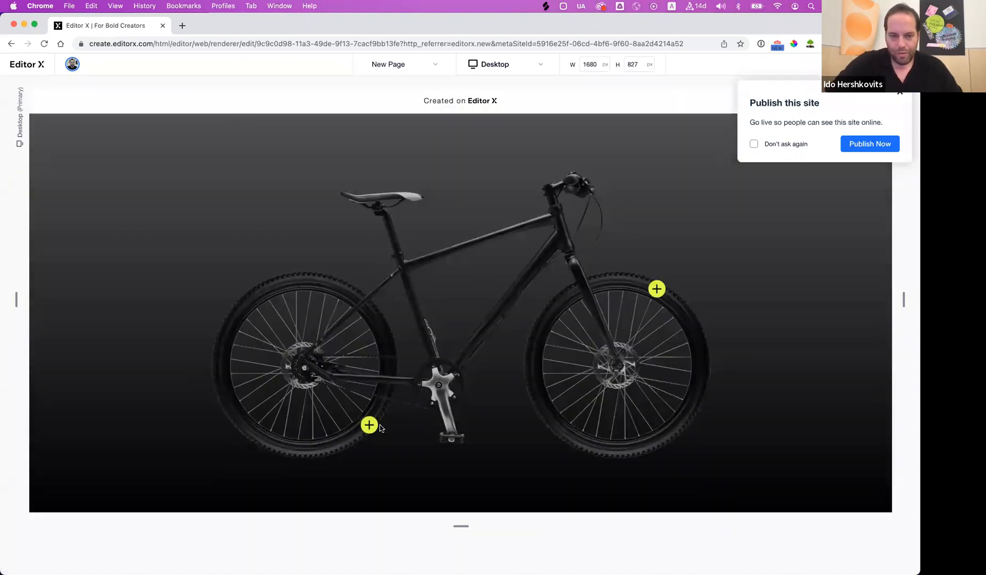
left_click(369, 426)
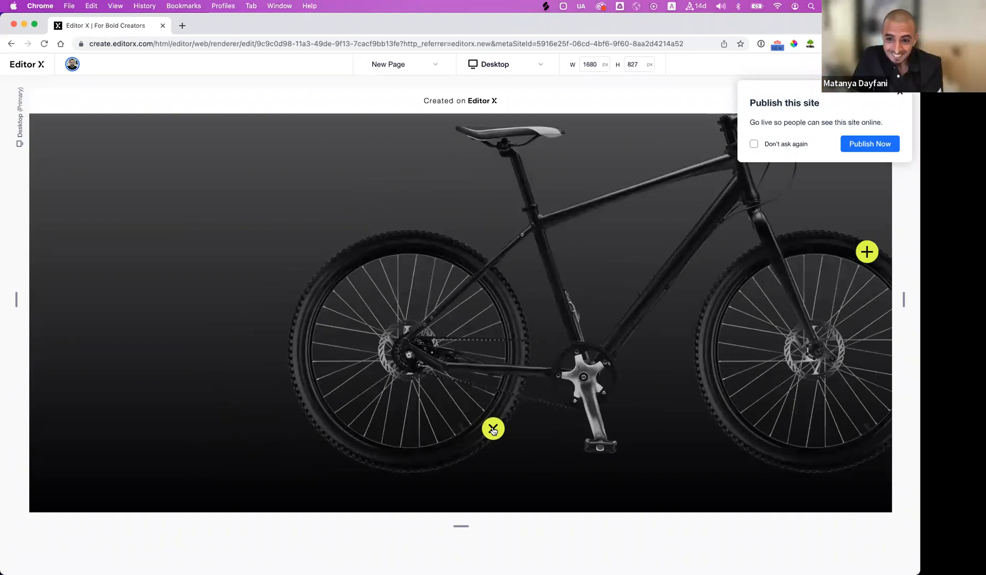
left_click(493, 429)
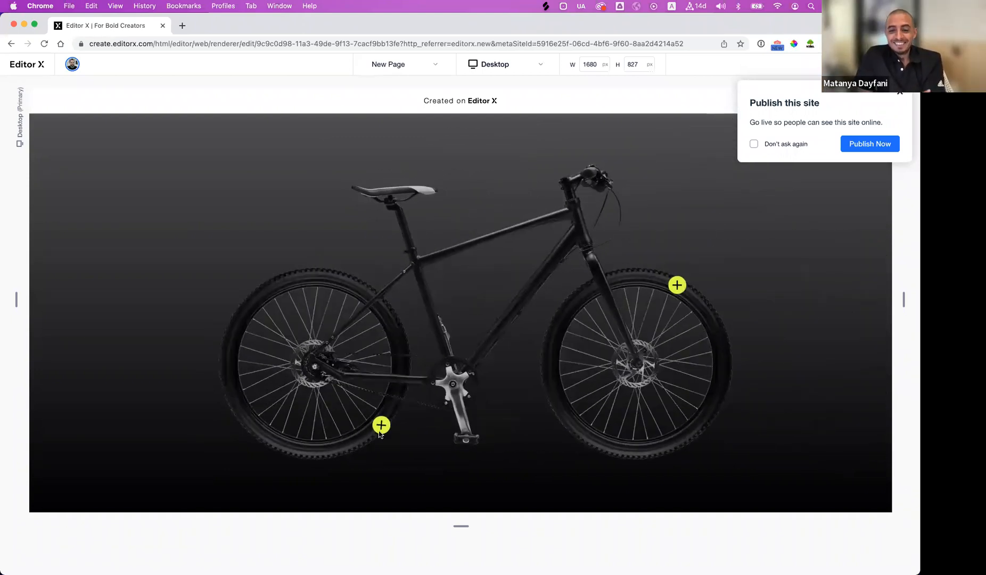
left_click(374, 429)
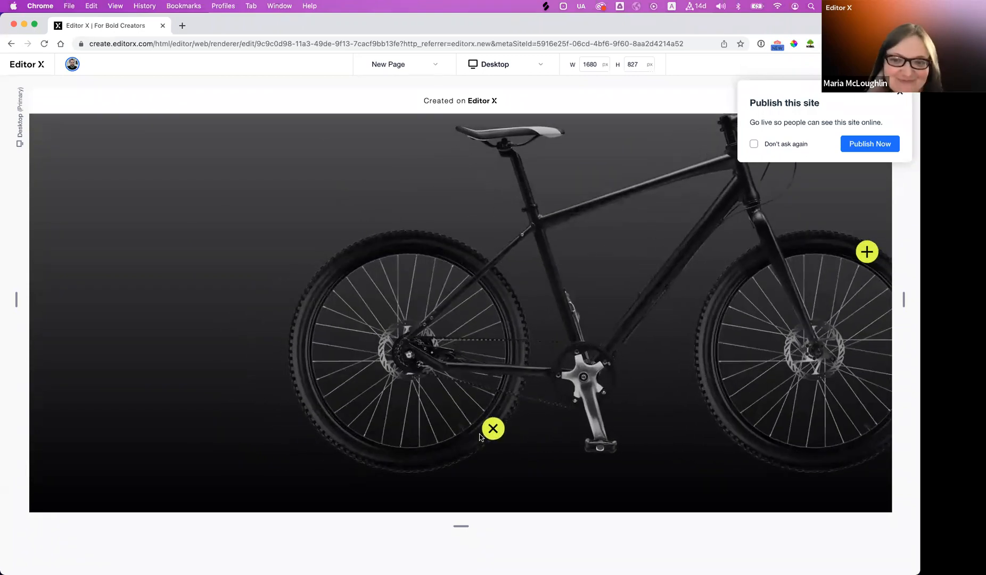
left_click(493, 429)
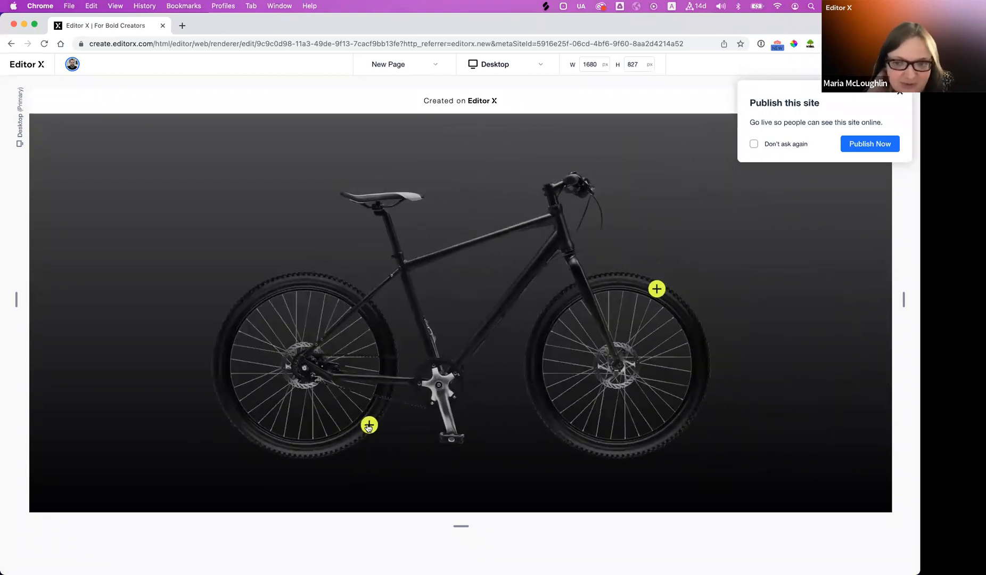
left_click(369, 426)
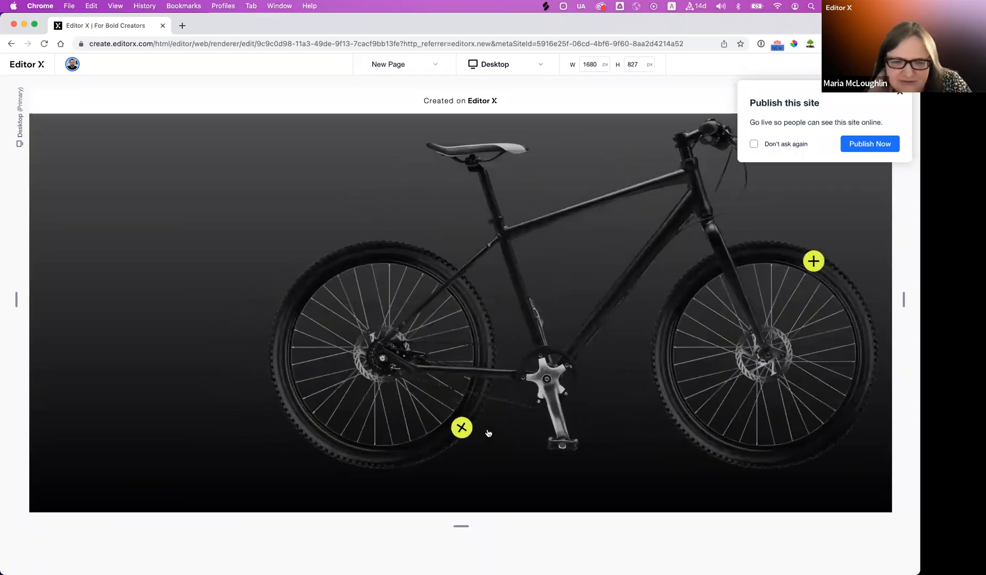
left_click(593, 364)
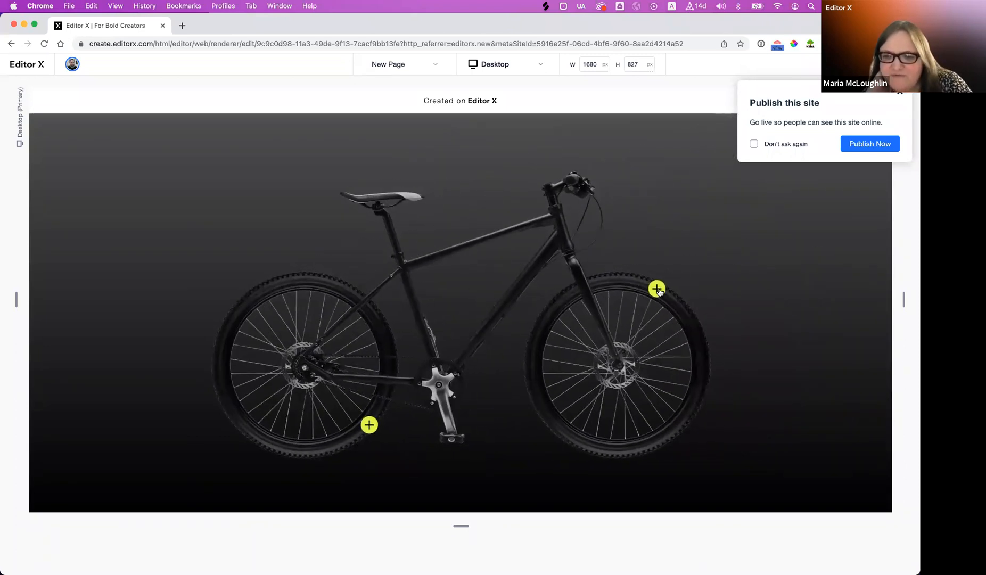
left_click(657, 287)
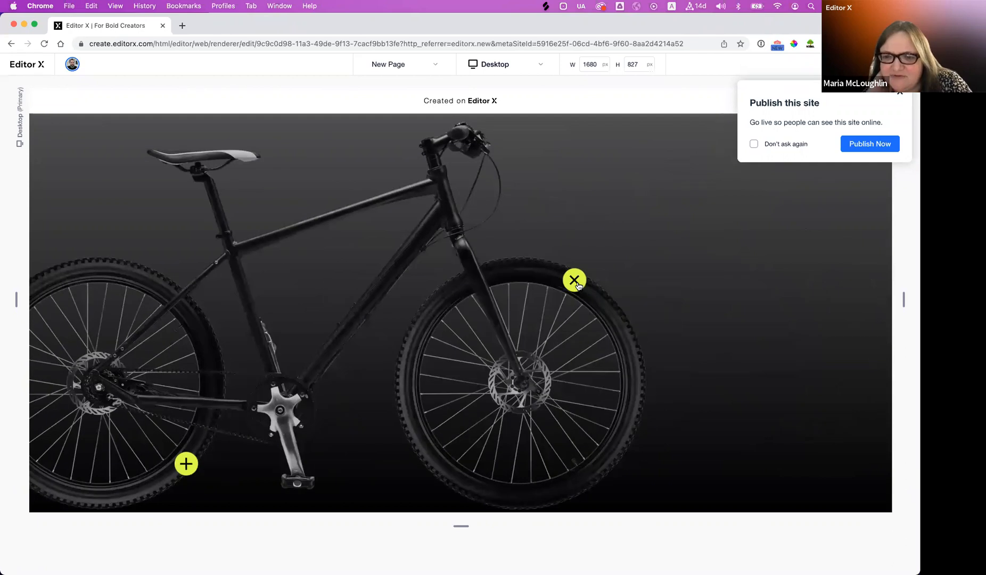
left_click(575, 281)
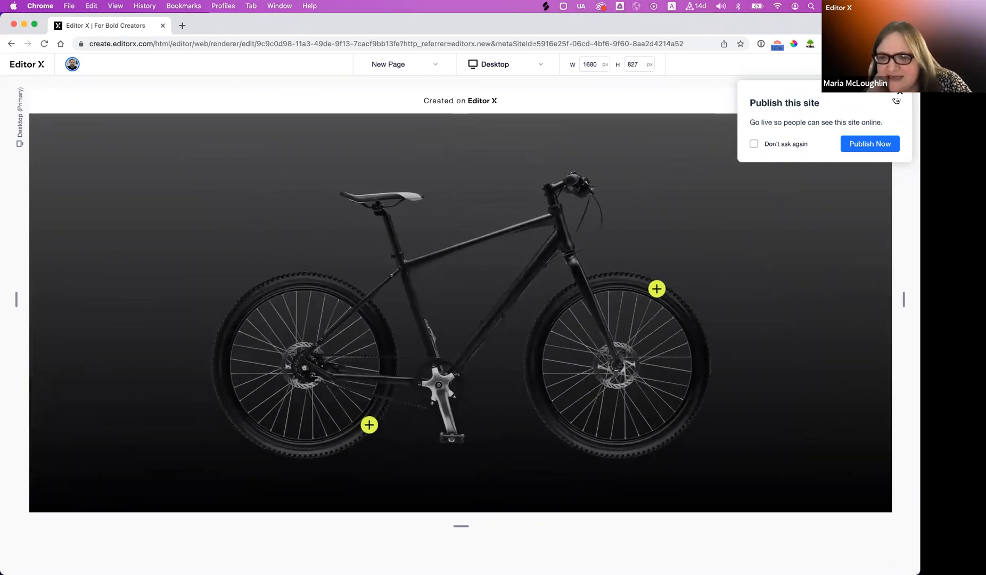
left_click(901, 96)
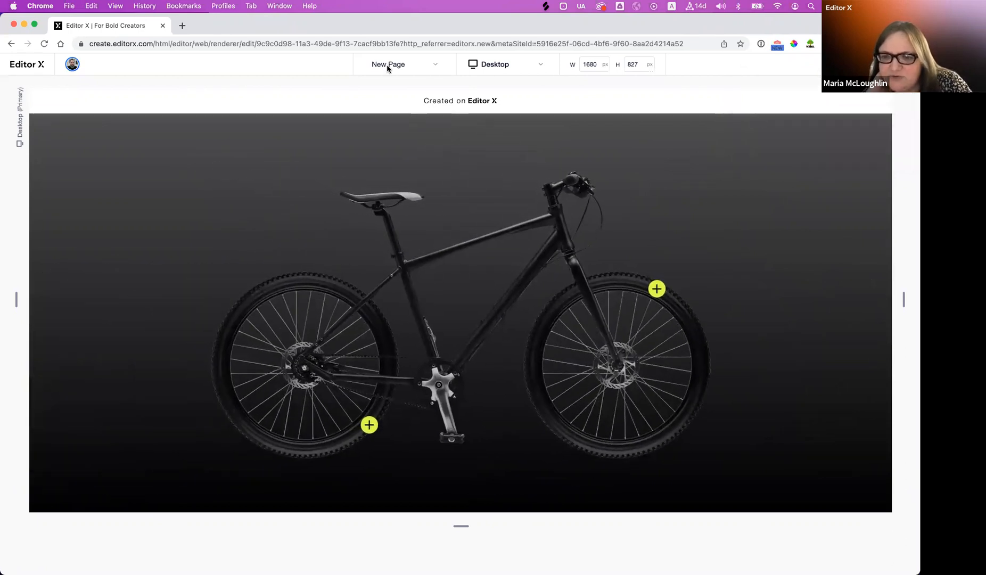
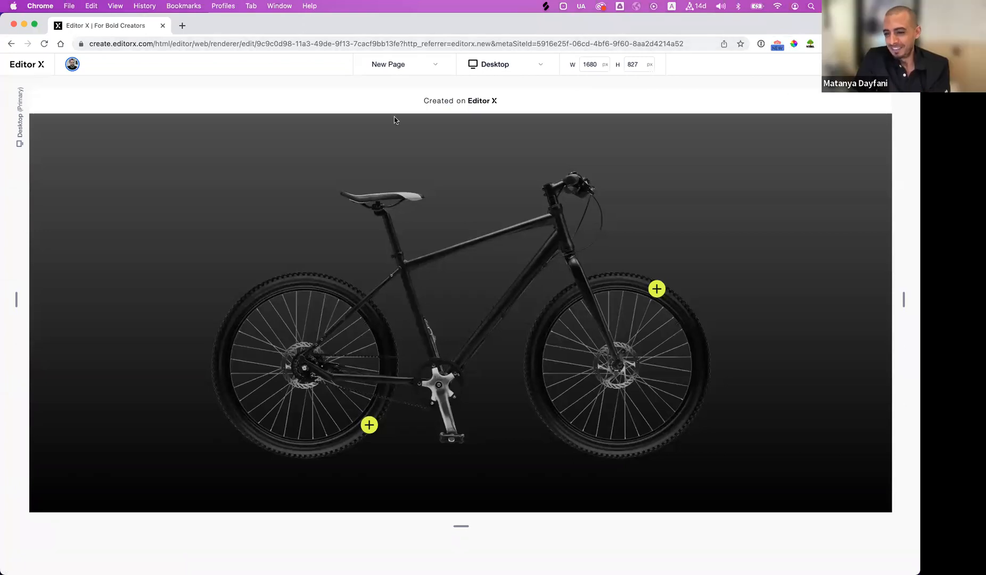
Start a new click interaction on the front wheel's plus marker with the rear wheel image as its affected element.
mouse_move(428, 568)
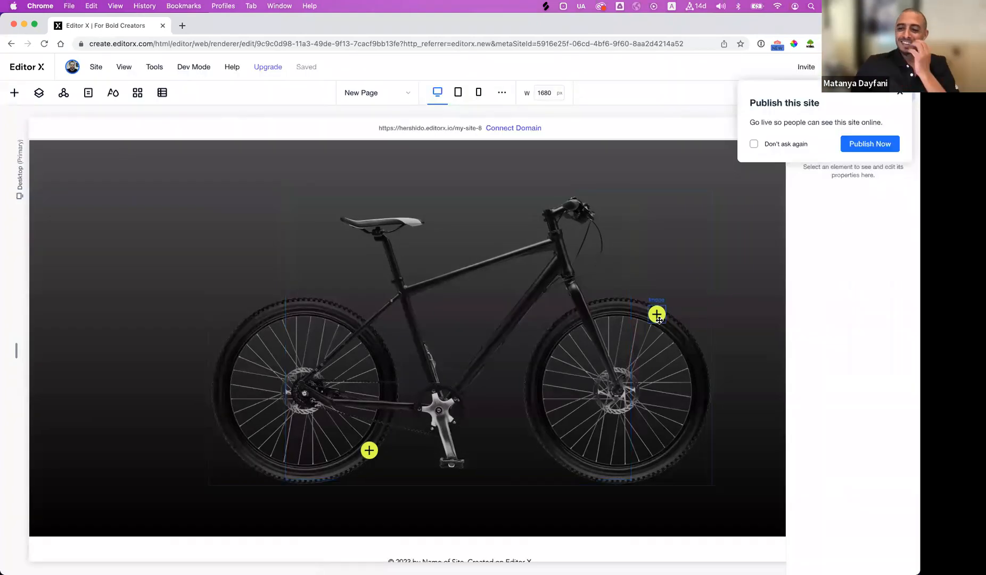
left_click(657, 316)
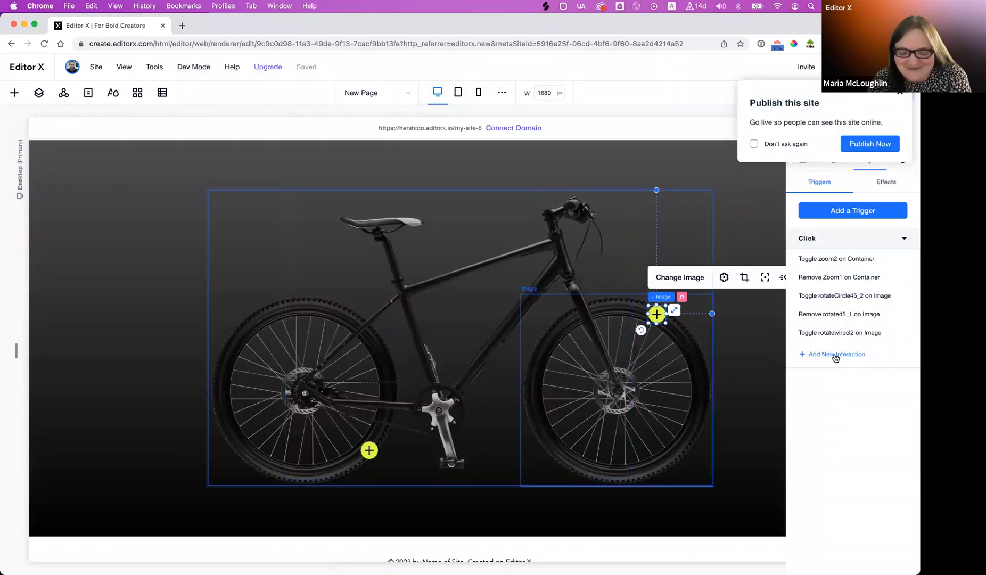
left_click(835, 355)
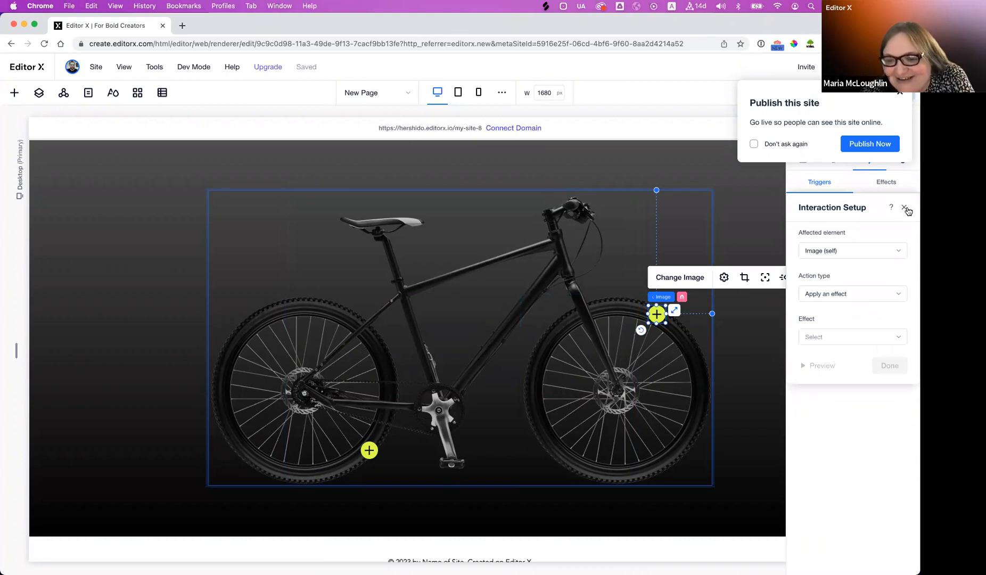
left_click(905, 208)
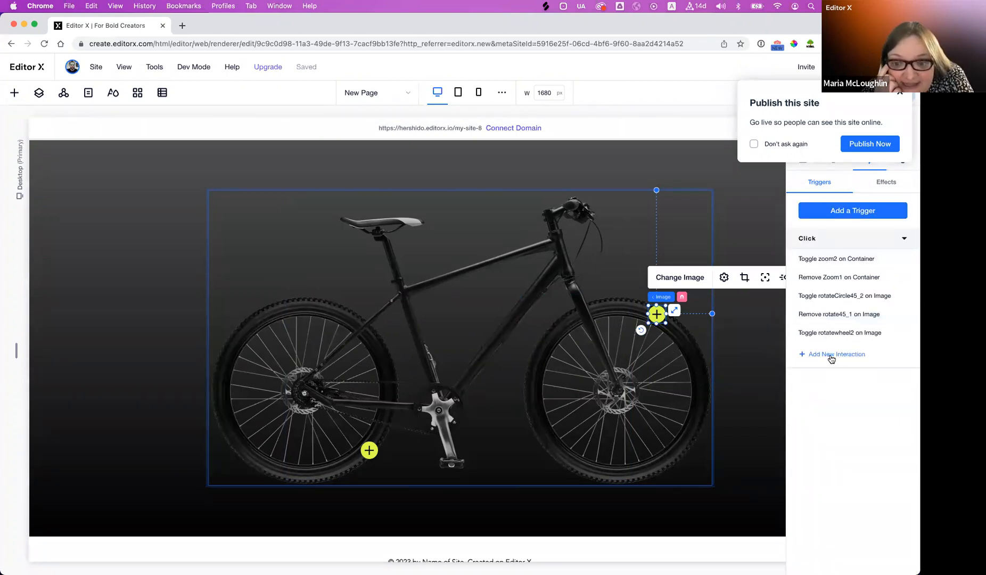
left_click(831, 358)
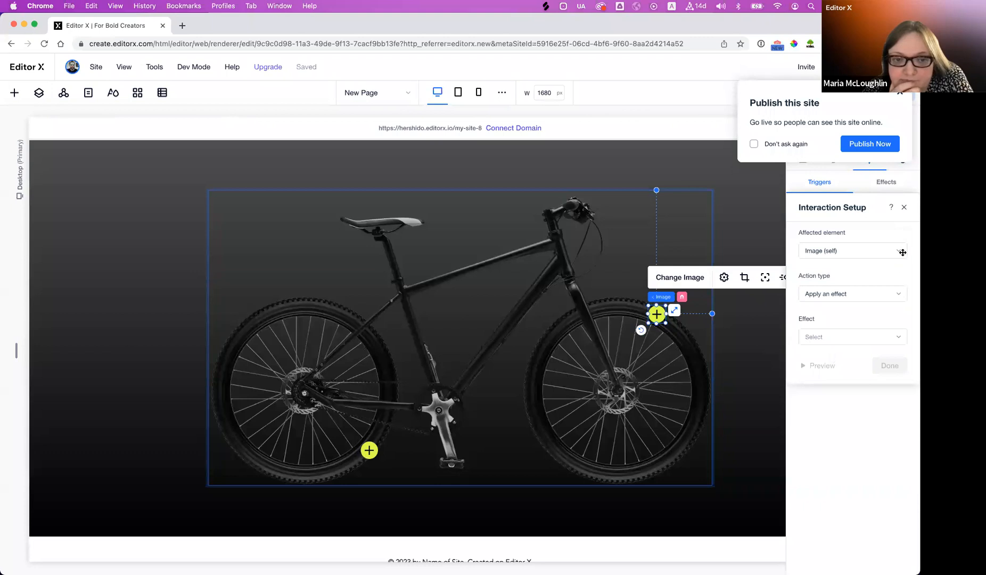
left_click(900, 251)
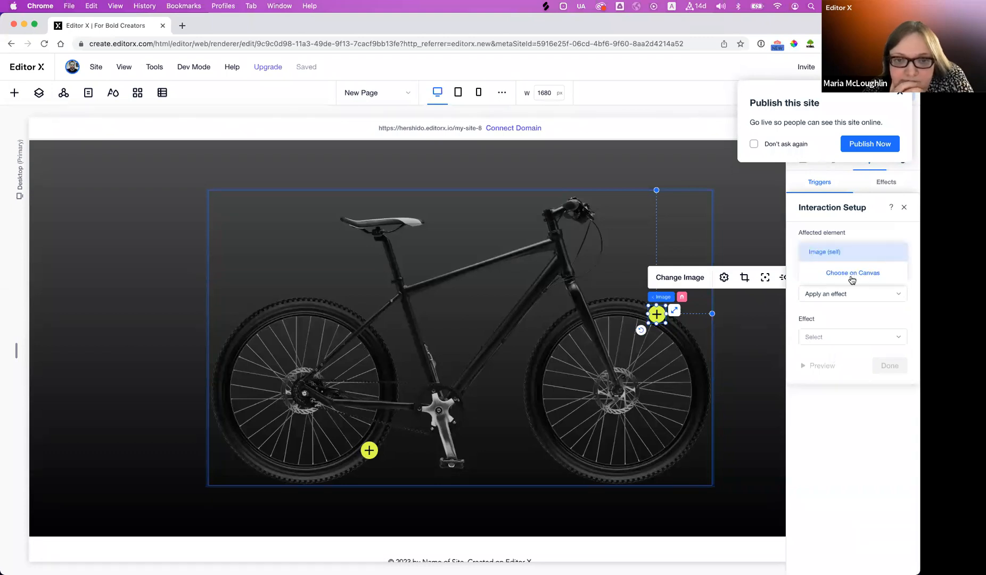
left_click(867, 275)
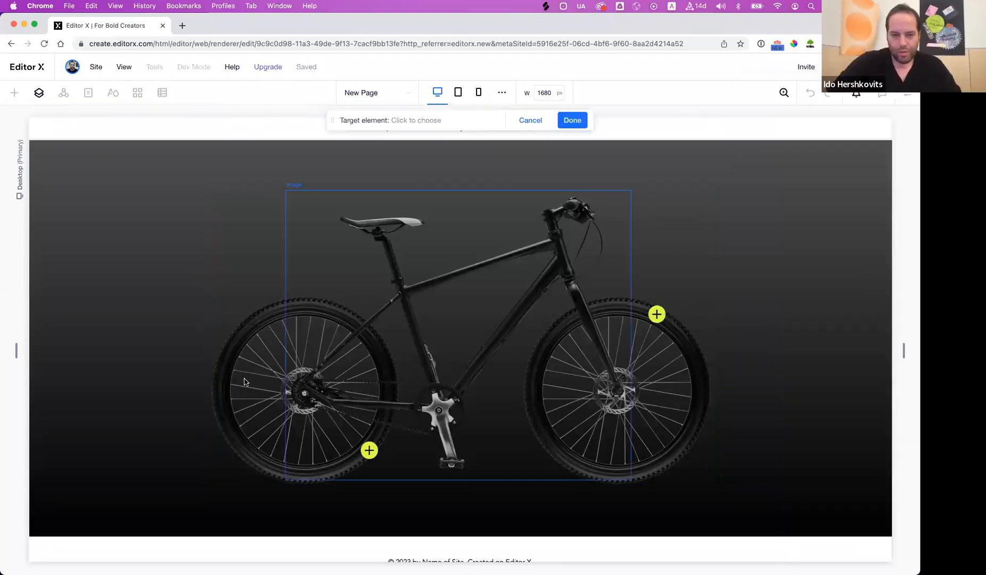
left_click(233, 373)
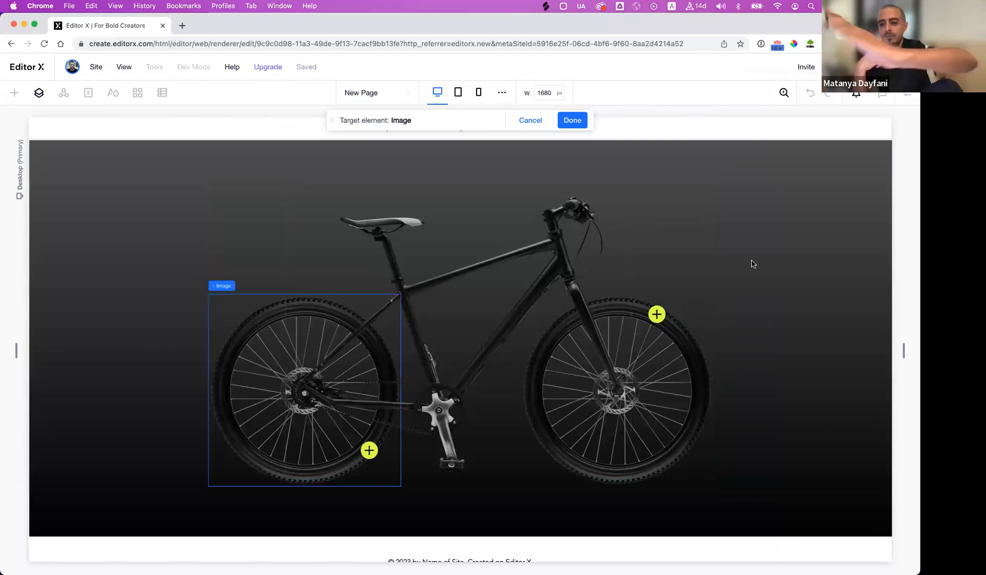
left_click(573, 121)
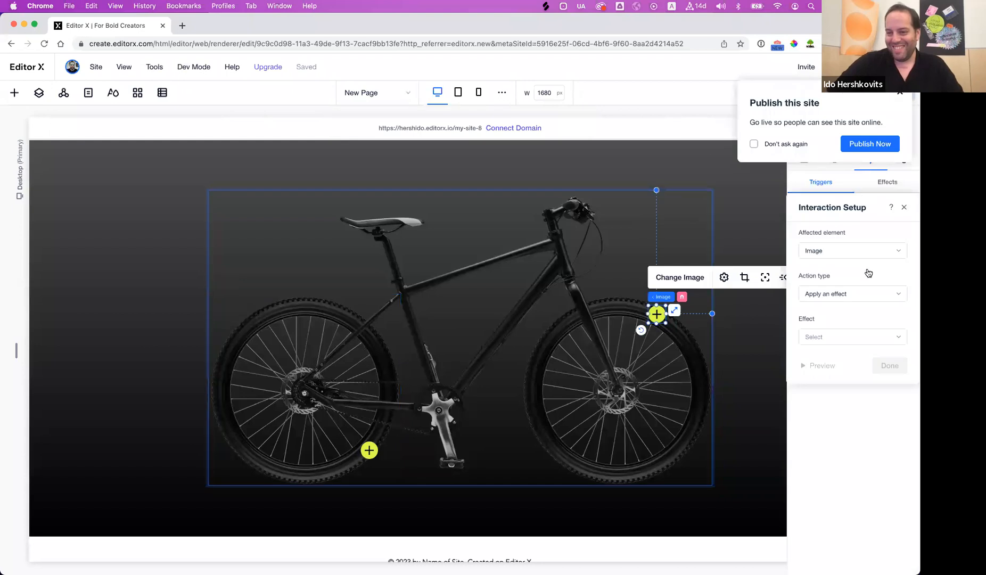
Have the front marker's new interaction toggle the rotatewheel1 effect on and off, and save it.
left_click(871, 297)
left_click(846, 313)
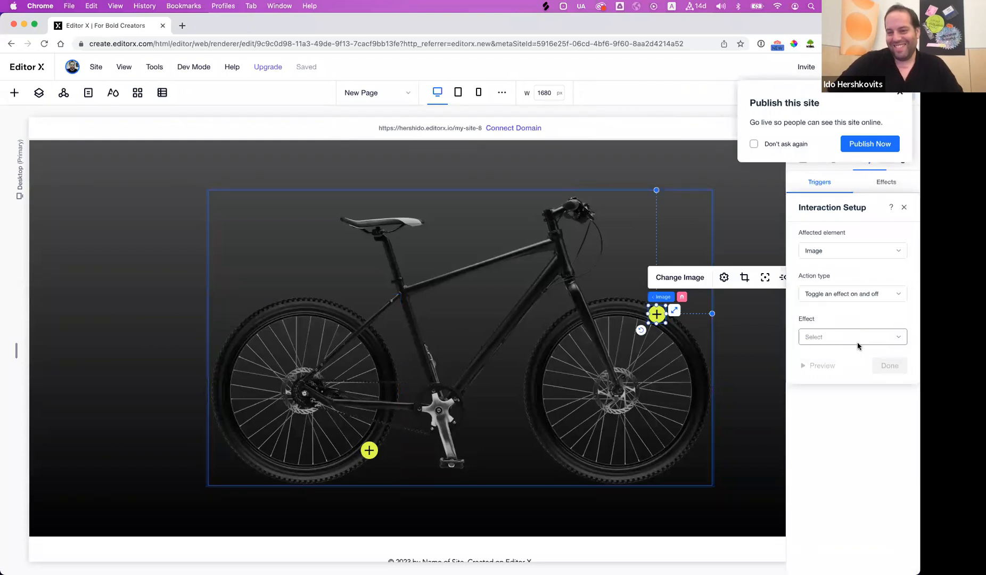
left_click(856, 336)
left_click(823, 355)
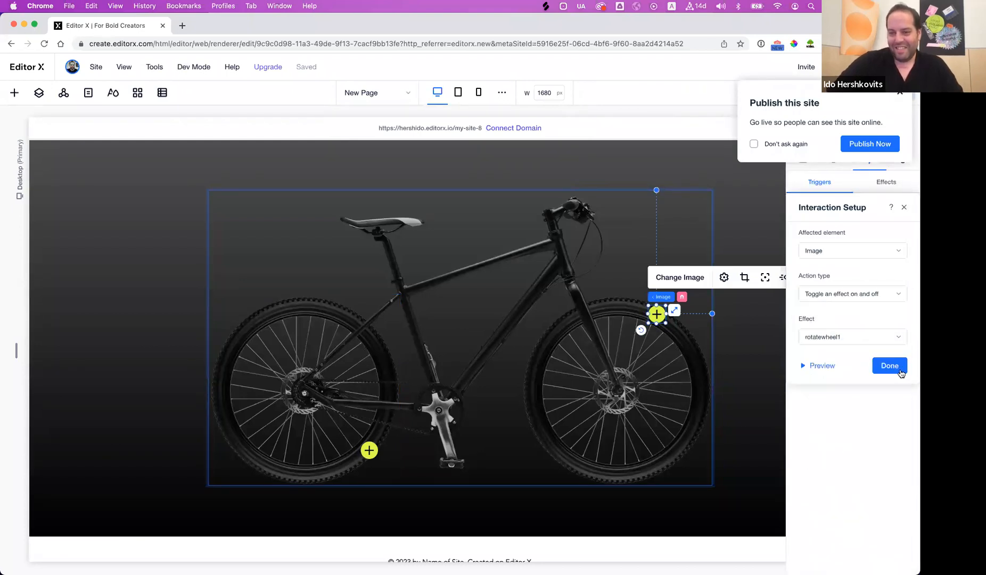
left_click(889, 366)
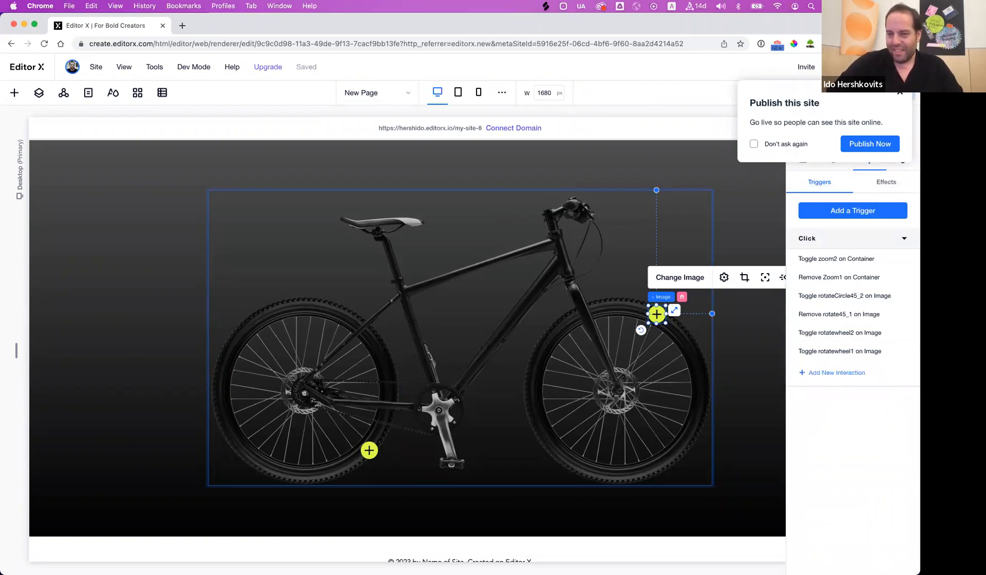
Preview the page and zoom with the rear marker and the front marker to check that both wheels rotate together.
key("super+p")
left_click(371, 424)
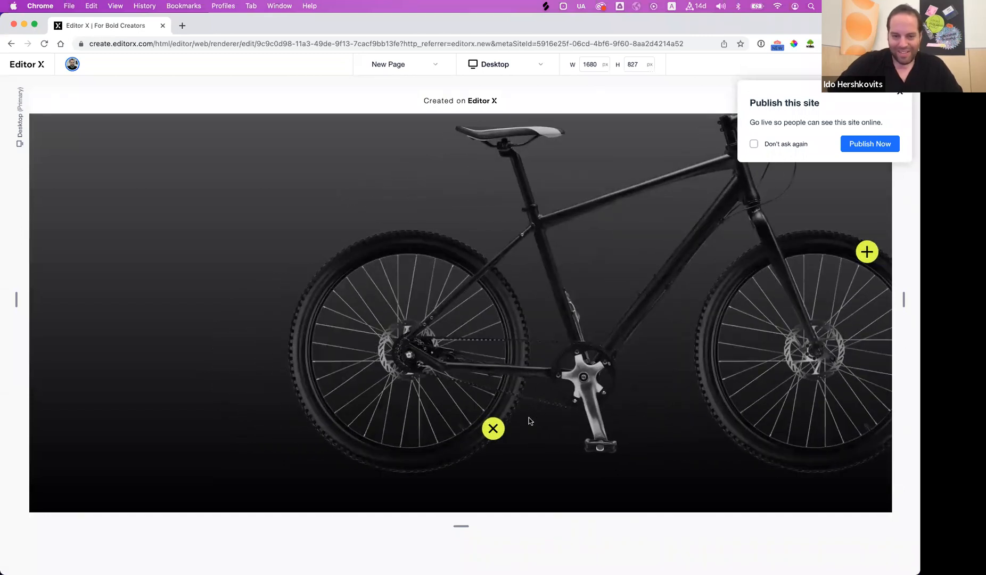
left_click(494, 429)
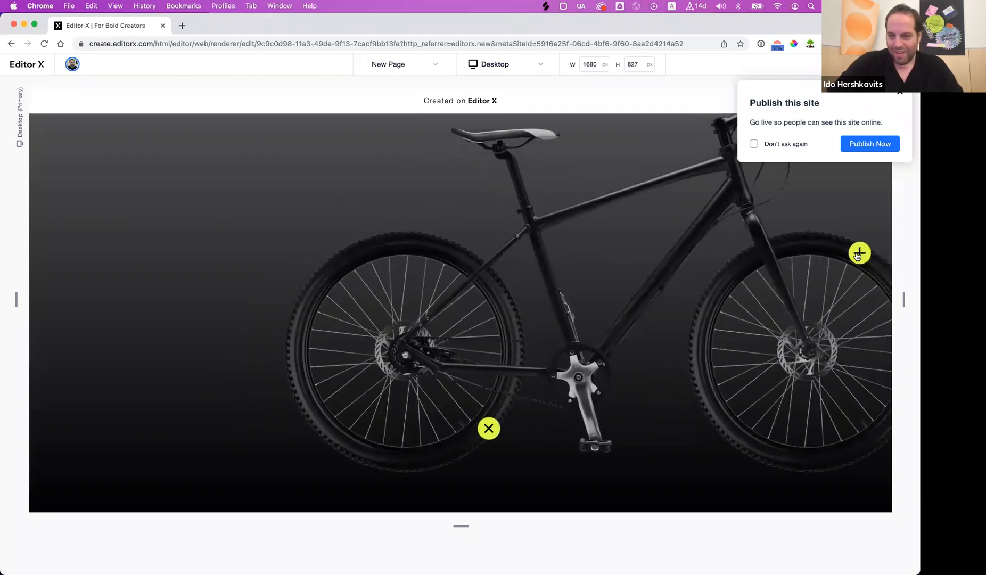
left_click(868, 257)
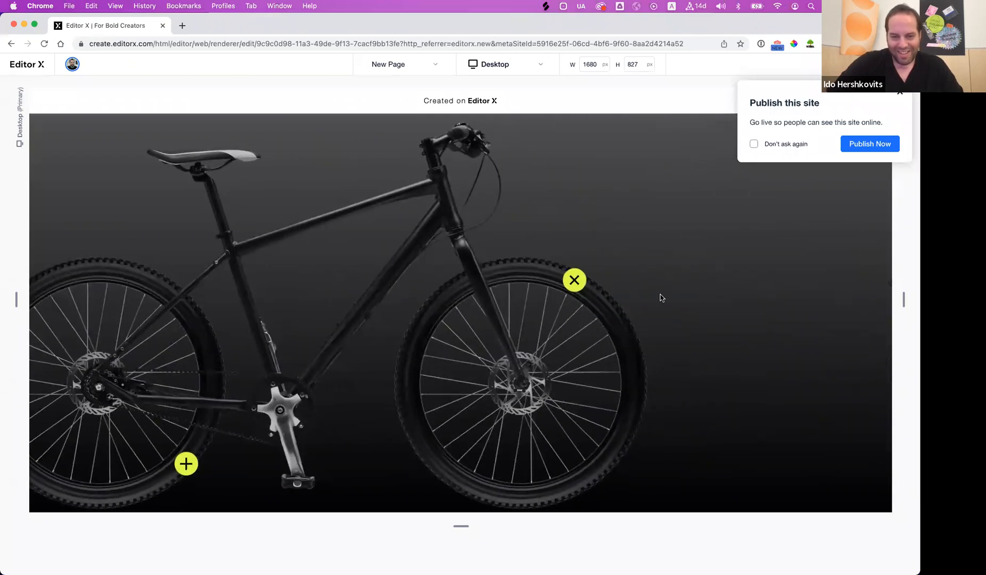
Zoom the preview back out from the front wheel, dismiss the publish prompt and return to the editor.
left_click(580, 280)
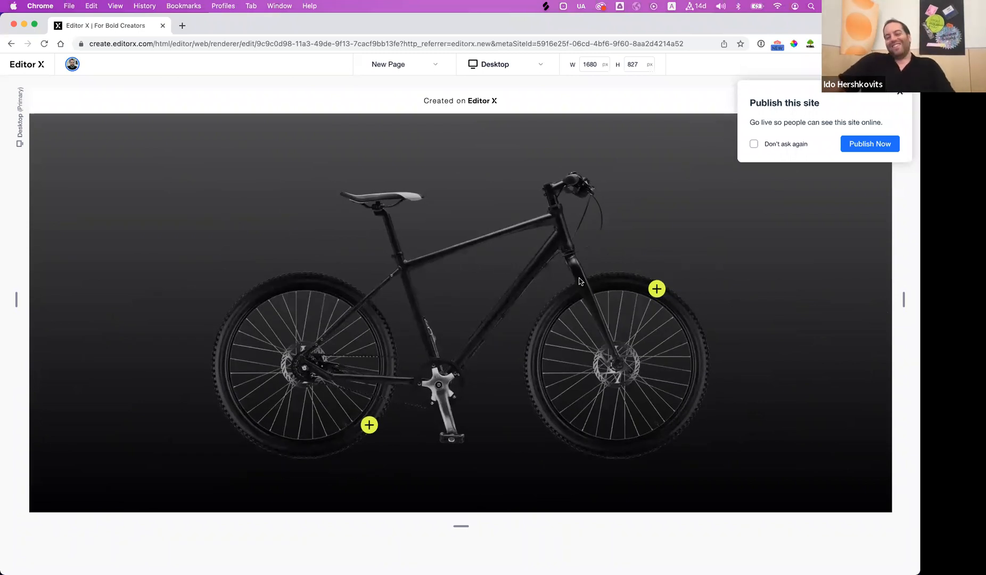
left_click(905, 100)
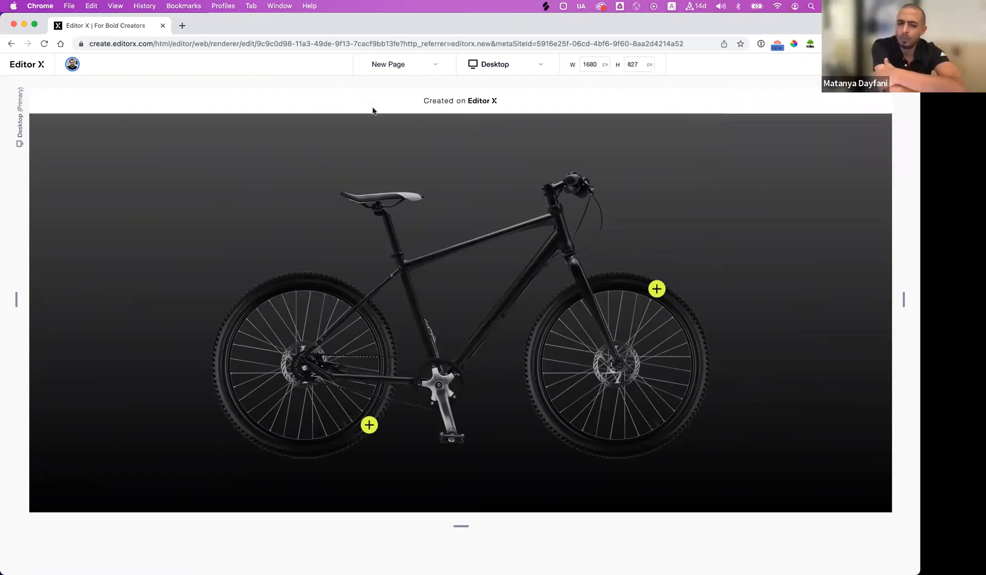
left_click(665, 105)
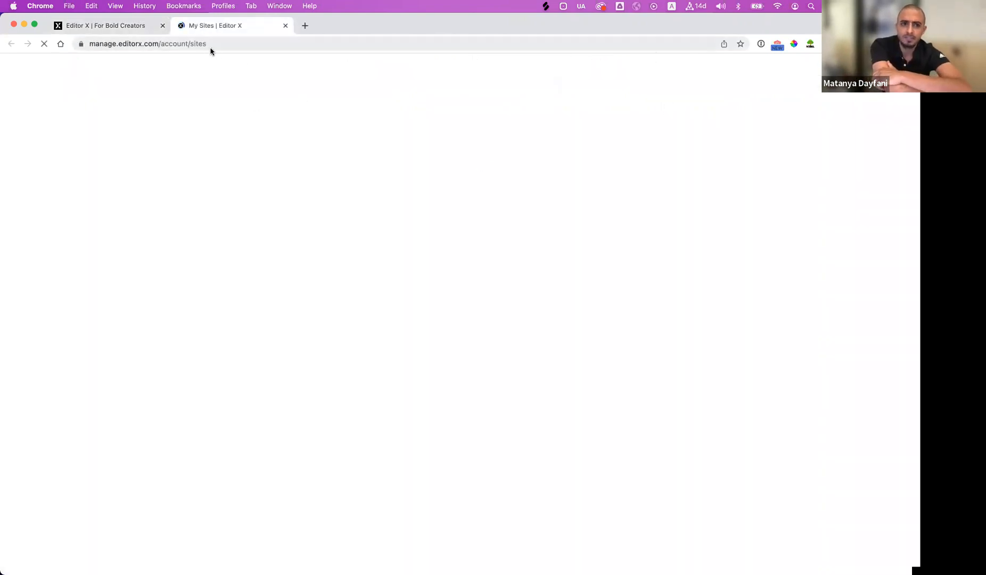
left_click(132, 27)
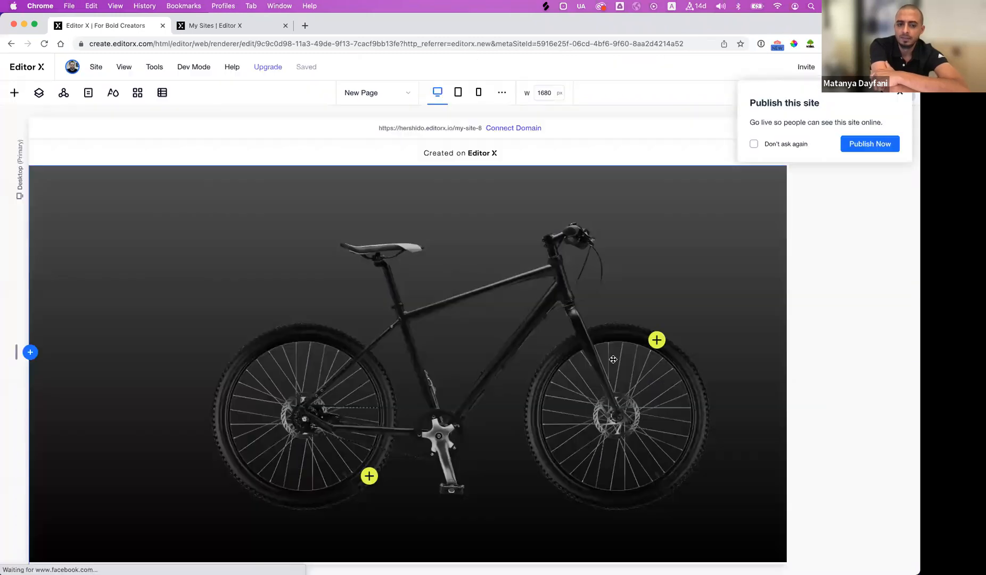
Publish the site to the free Editor X domain with the address ending my-site-8 and view the live site.
left_click(656, 313)
left_click(656, 313)
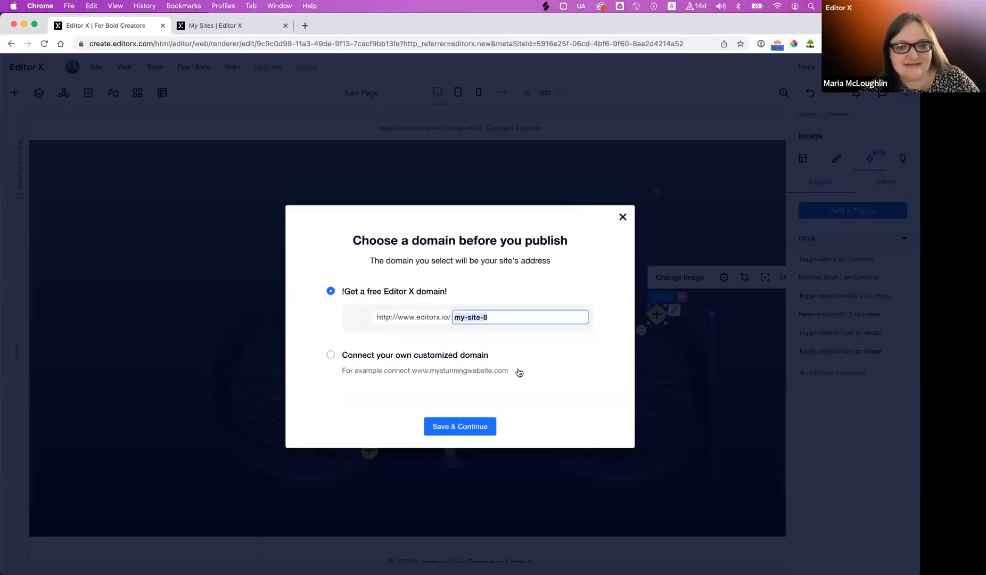
left_click(460, 427)
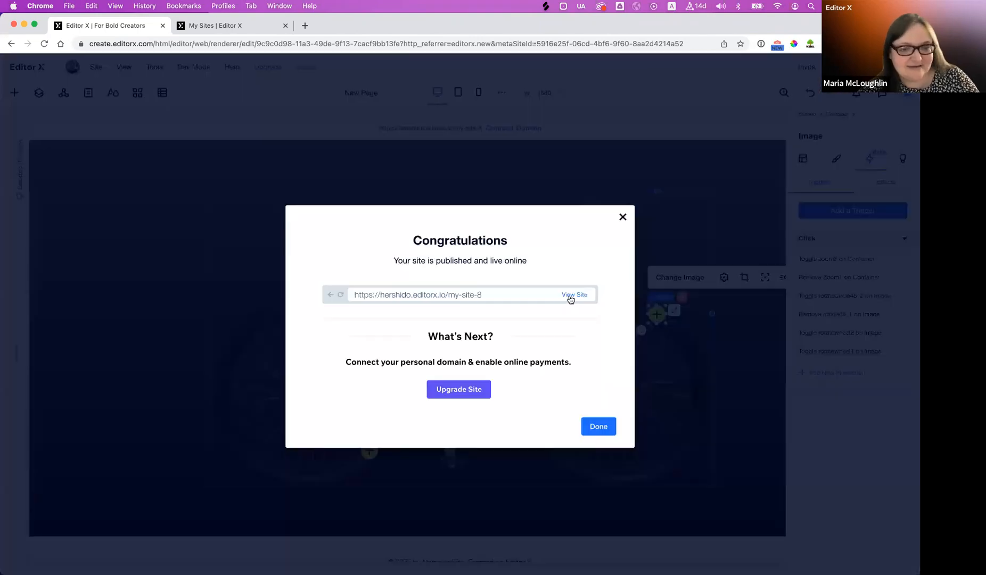
left_click(570, 297)
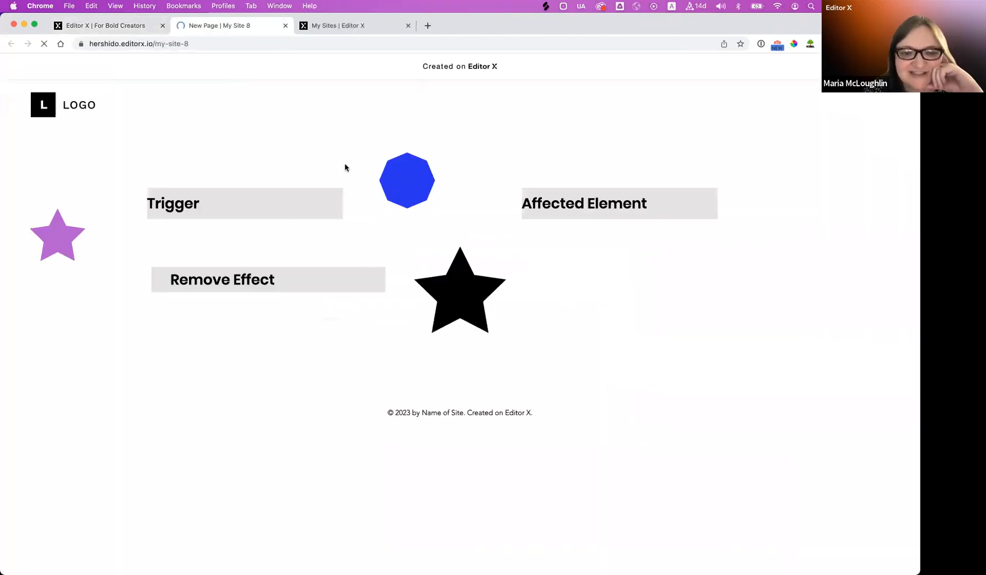
Set the bike page as the site's homepage, then republish the site and view it live.
left_click(112, 27)
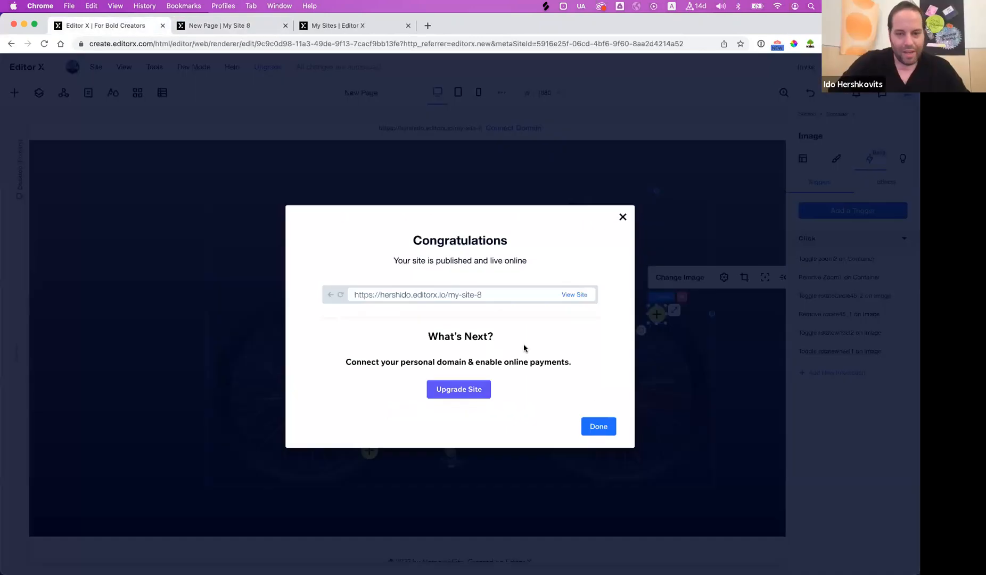
left_click(595, 428)
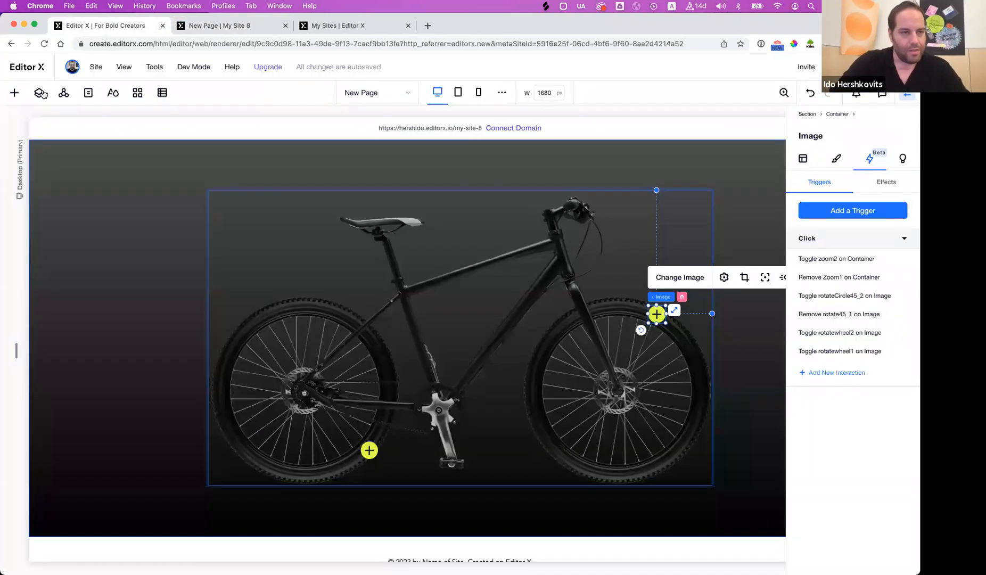
left_click(39, 92)
left_click(88, 93)
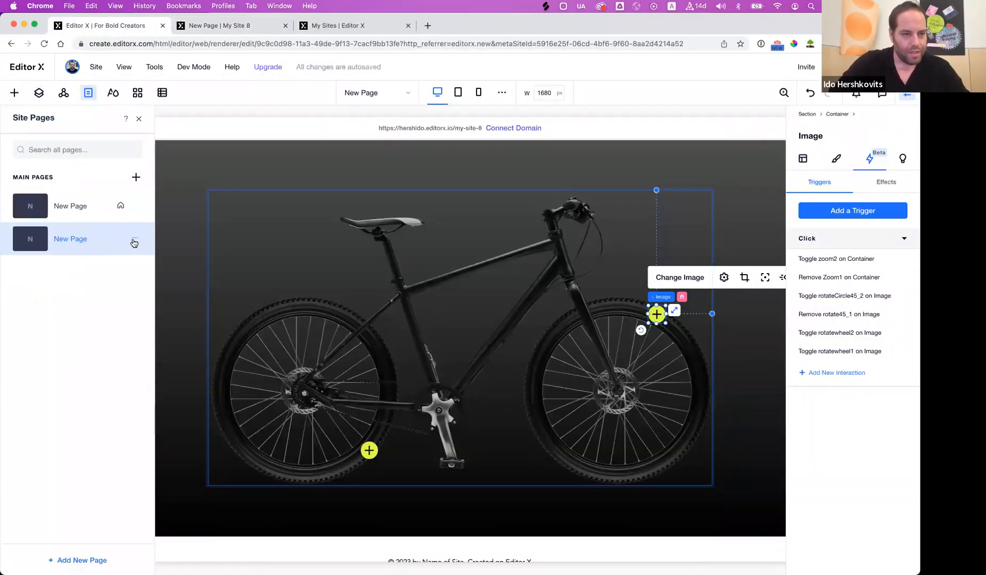
left_click(135, 240)
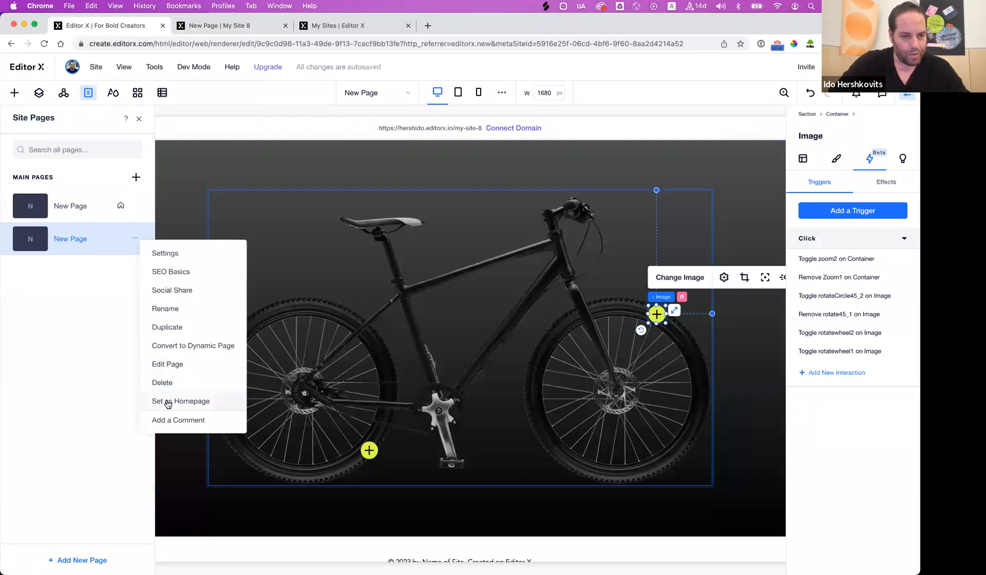
left_click(169, 401)
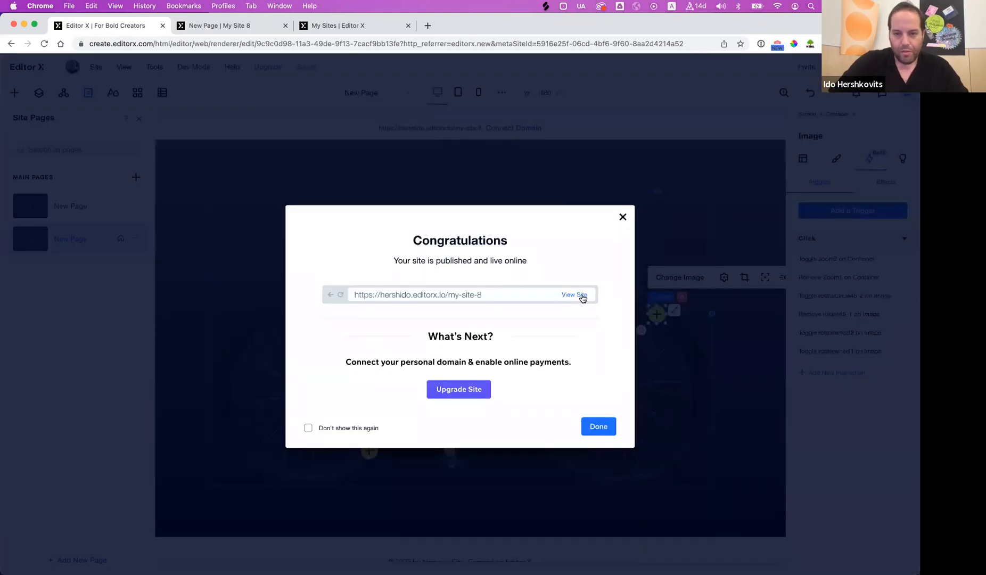
left_click(582, 296)
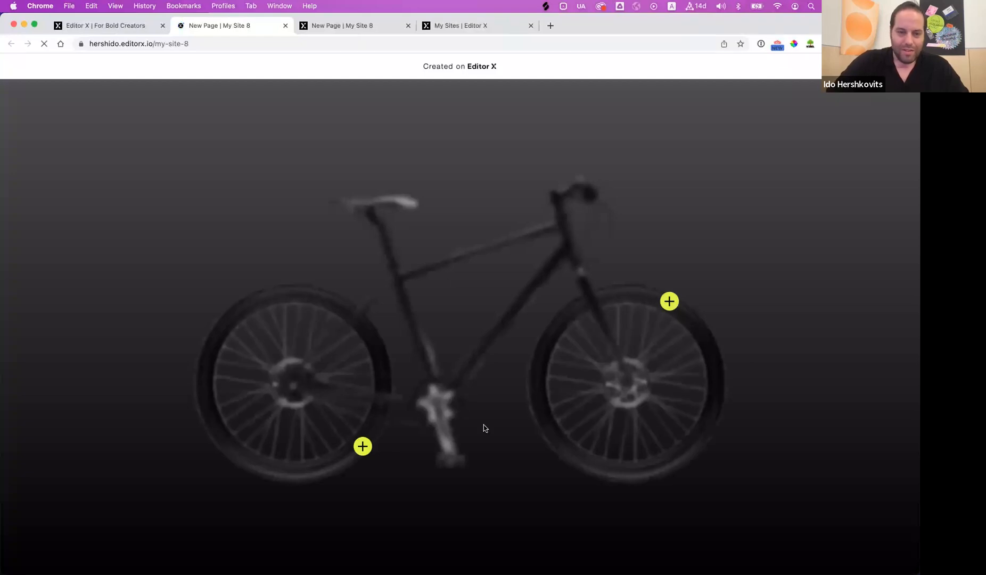
Toggle the front and rear wheel markers on the live site to check the zooms, marker rotations and wheel rotations.
left_click(668, 302)
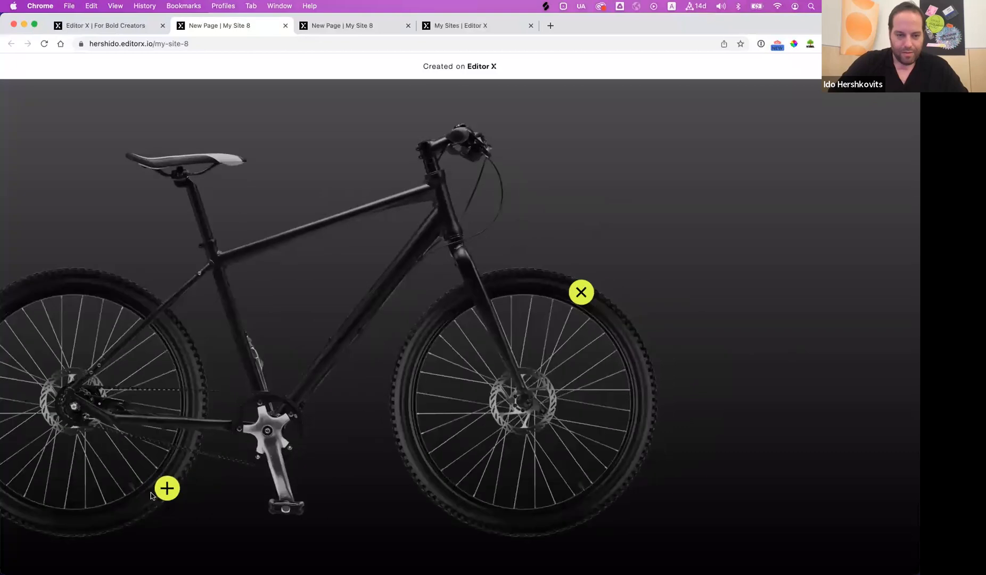
left_click(580, 294)
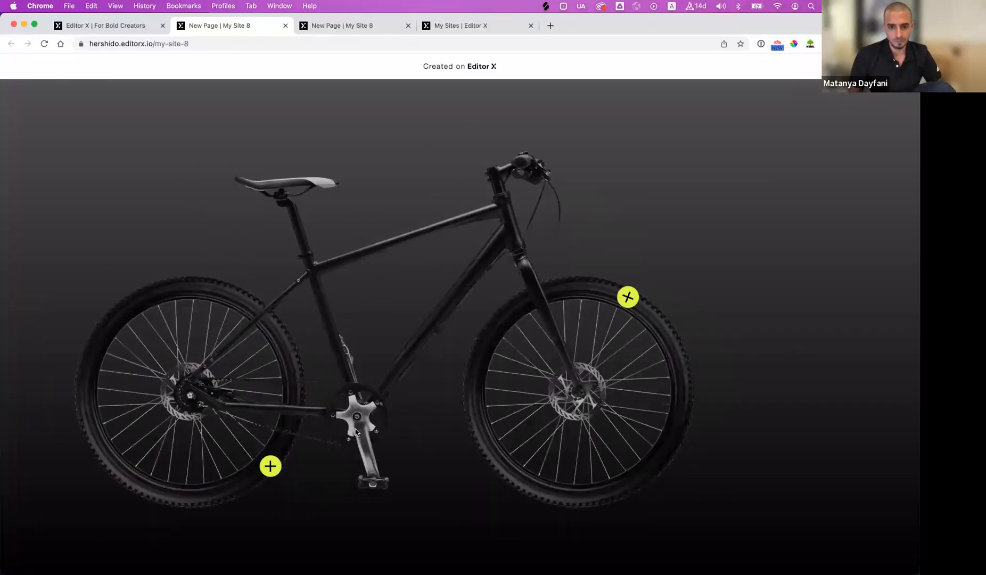
left_click(492, 452)
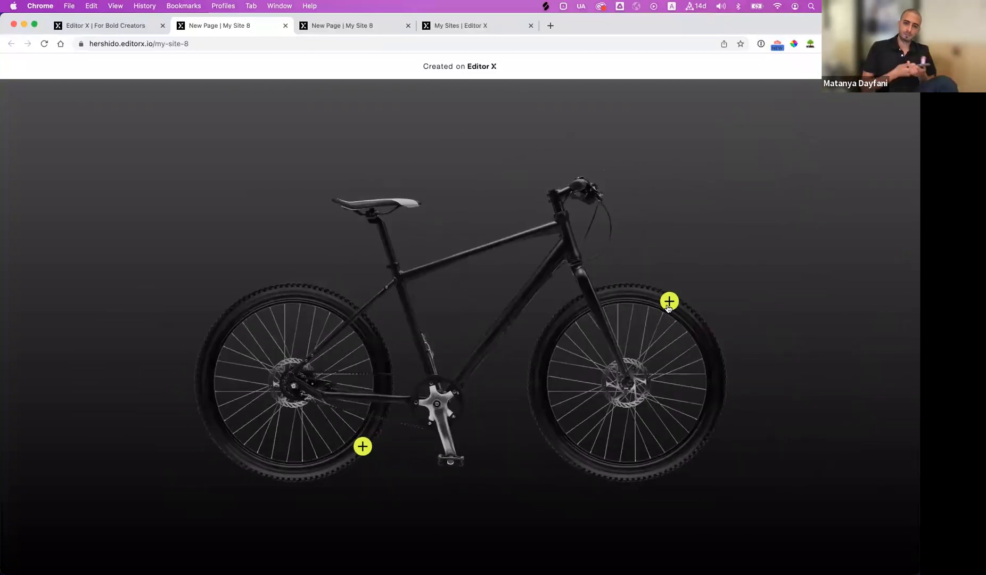
left_click(668, 304)
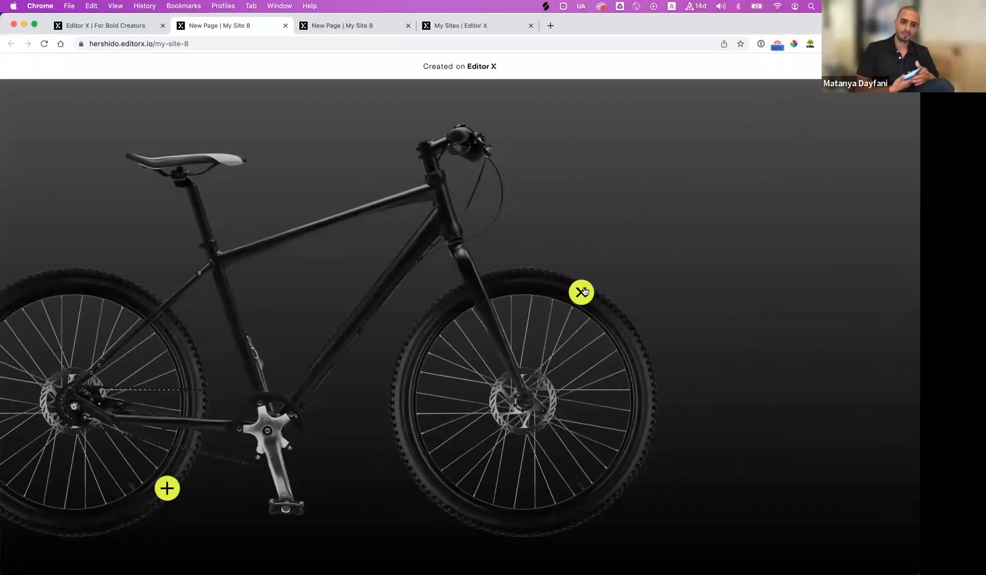
left_click(582, 291)
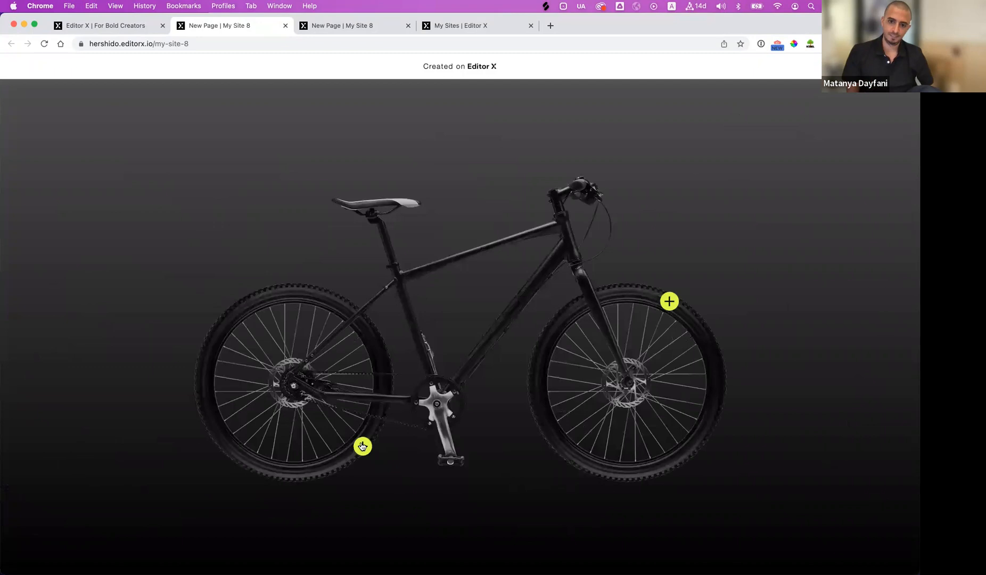
left_click(362, 446)
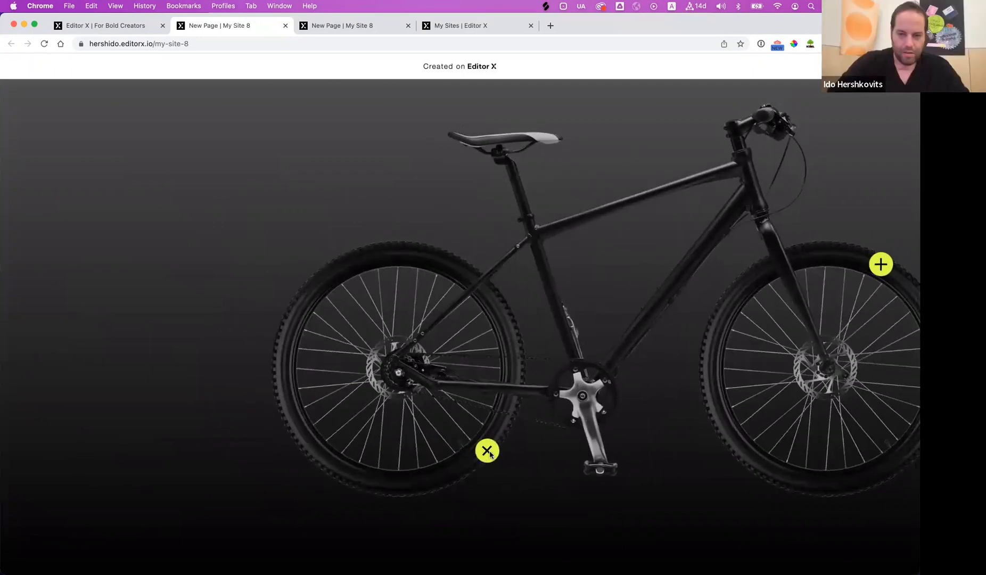
left_click(489, 452)
left_click(666, 299)
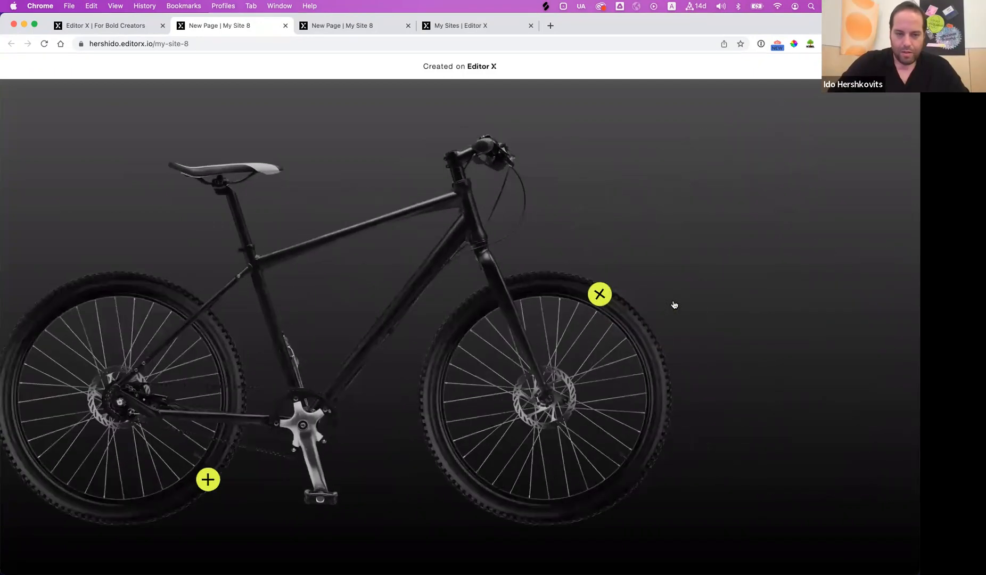
left_click(586, 294)
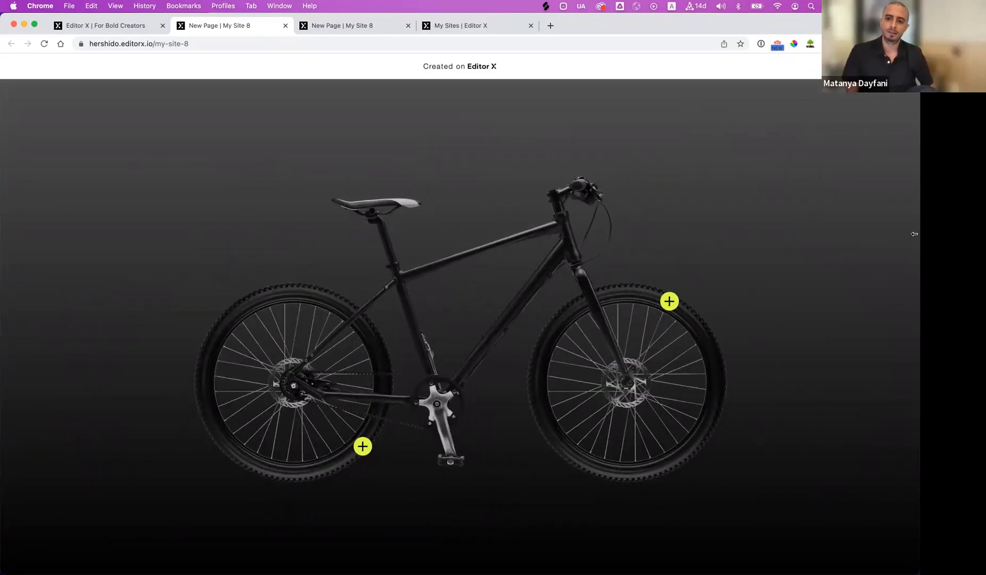
Narrow the browser window to about a third of its width, test both wheel markers, and restore the full width.
left_click_drag(914, 230, 325, 289)
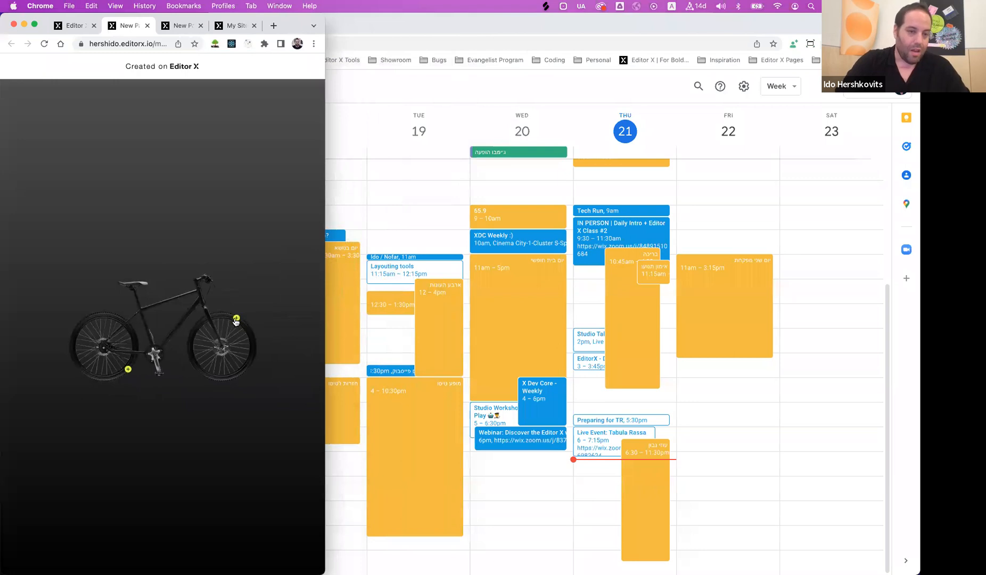
left_click(236, 319)
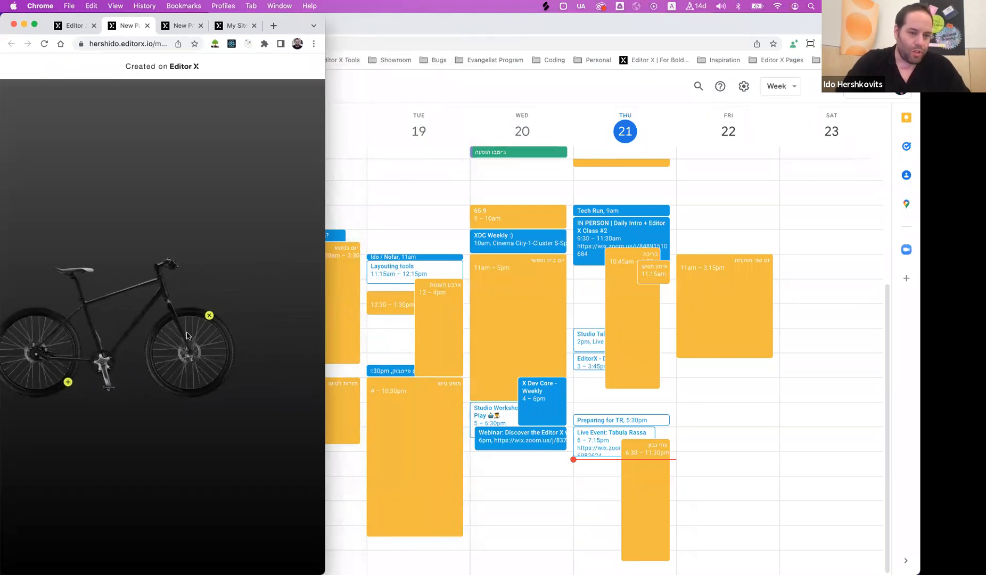
left_click(205, 316)
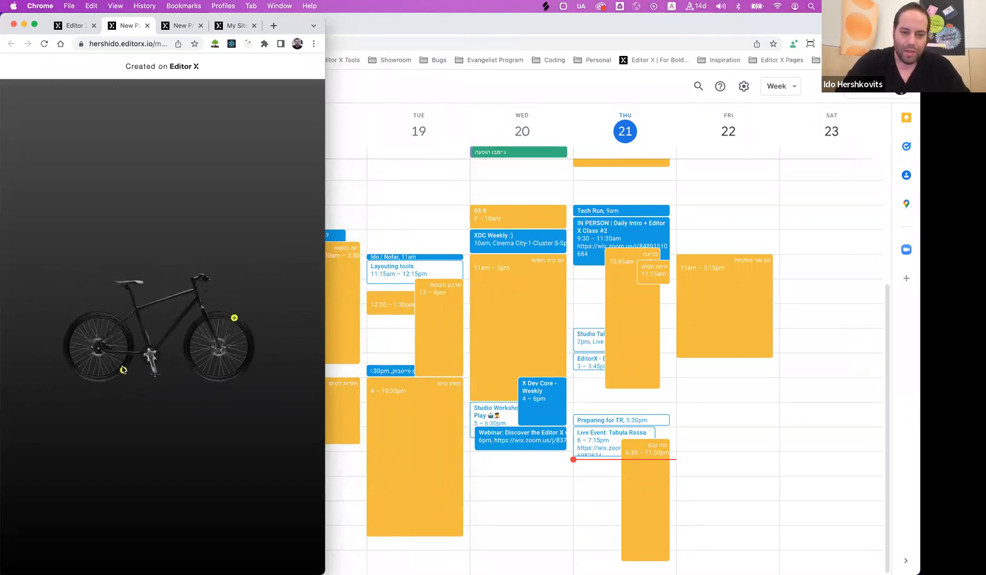
left_click(125, 370)
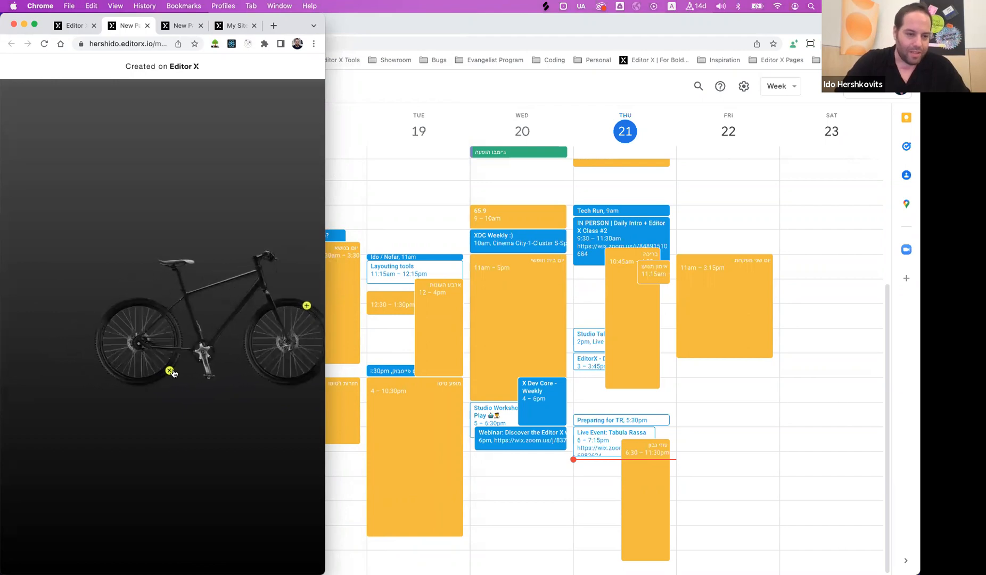
left_click(236, 319)
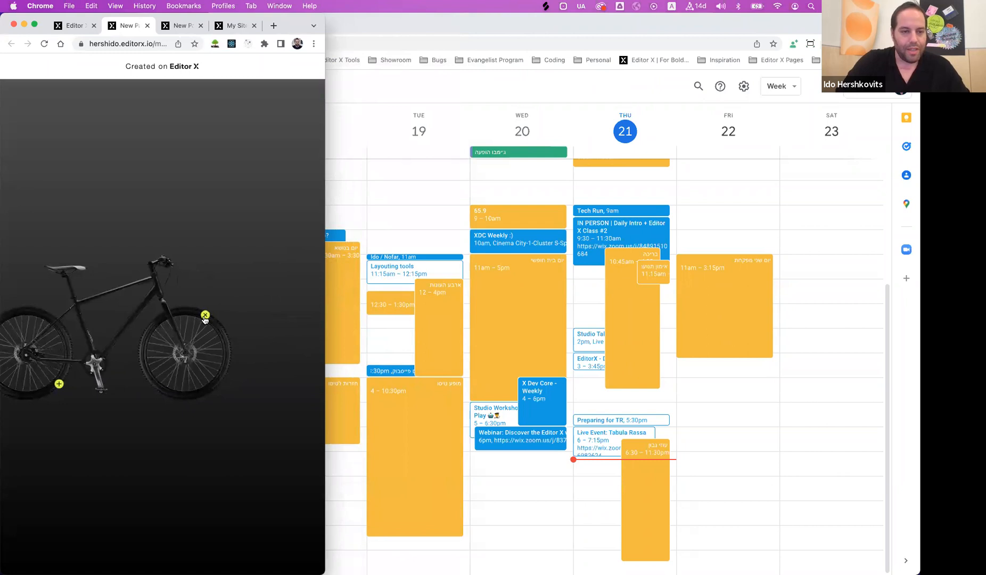
left_click(126, 370)
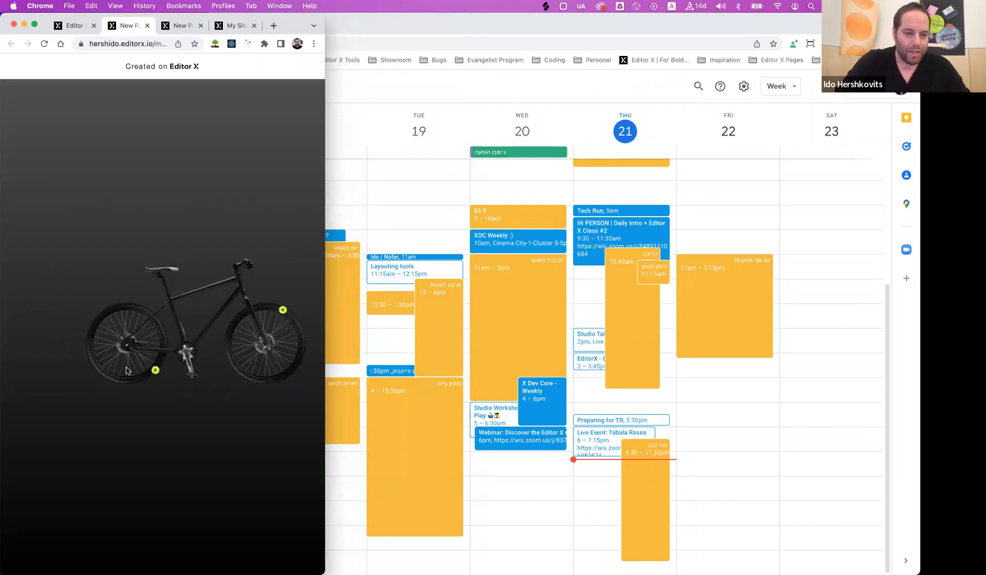
double_click(296, 21)
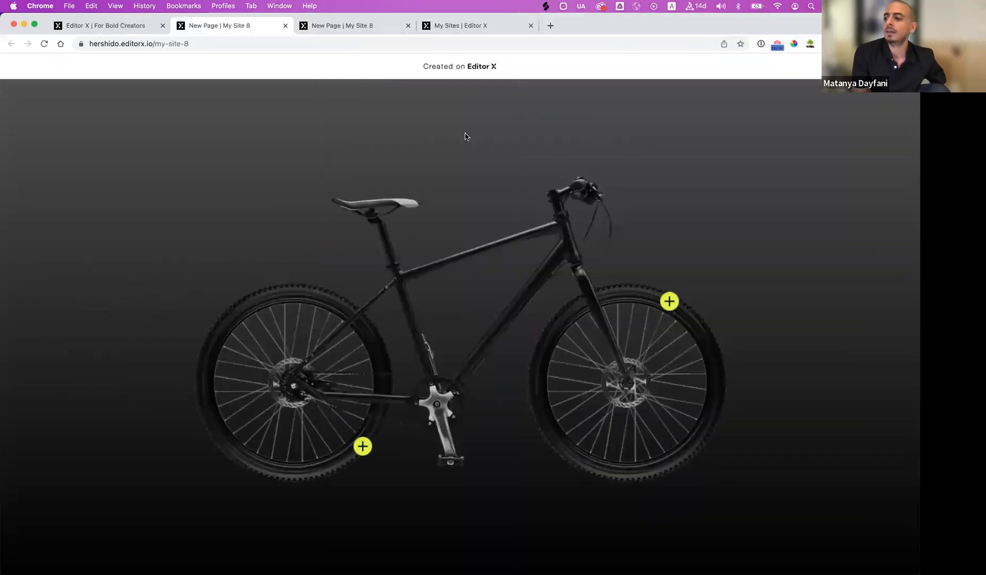
Select the live site's web address, then return to the editor and dismiss the publish confirmation.
left_click(205, 40)
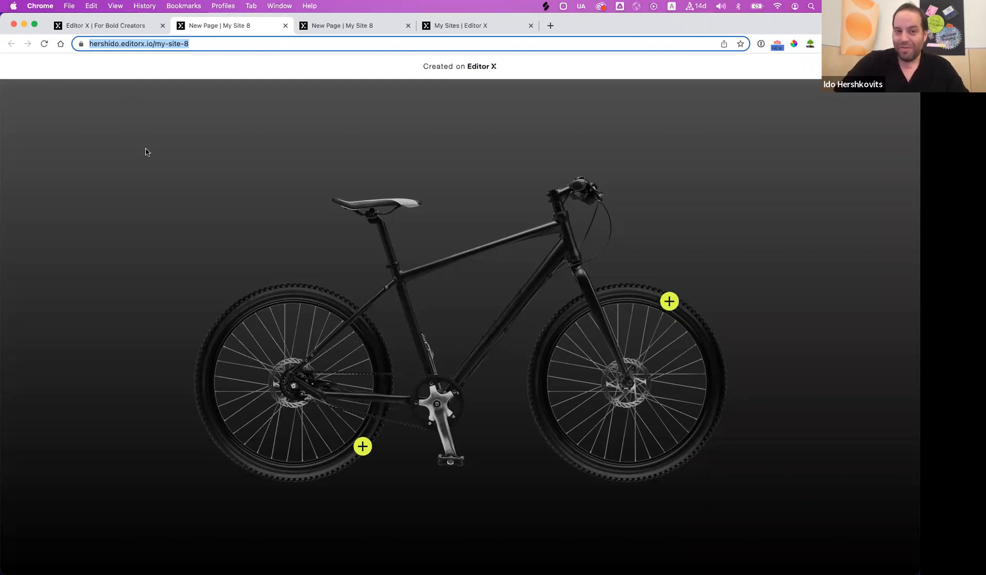
left_click(120, 27)
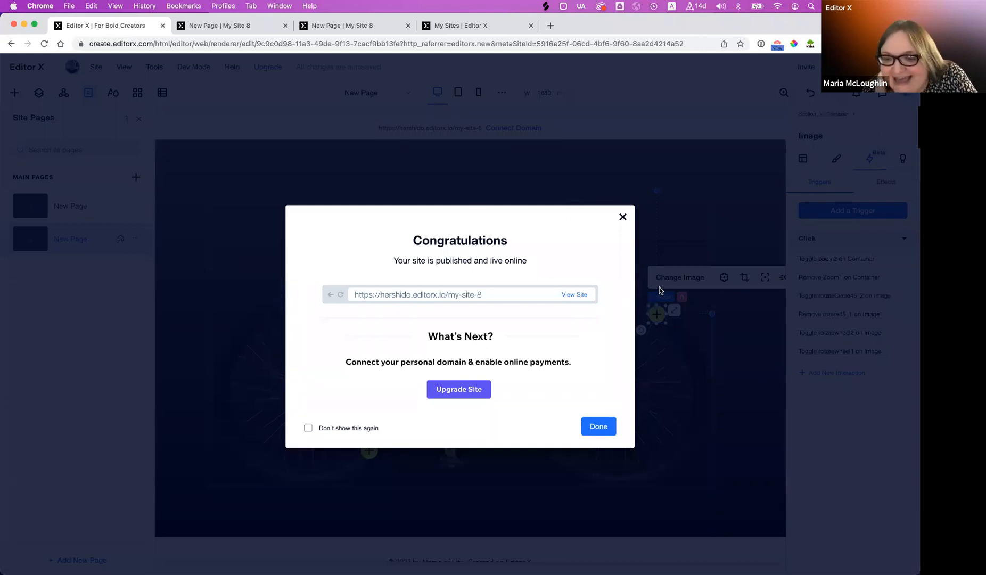
left_click(623, 218)
Review the rear wheel marker's click interactions, close the side panels and reselect the marker on the full-width page.
left_click(370, 450)
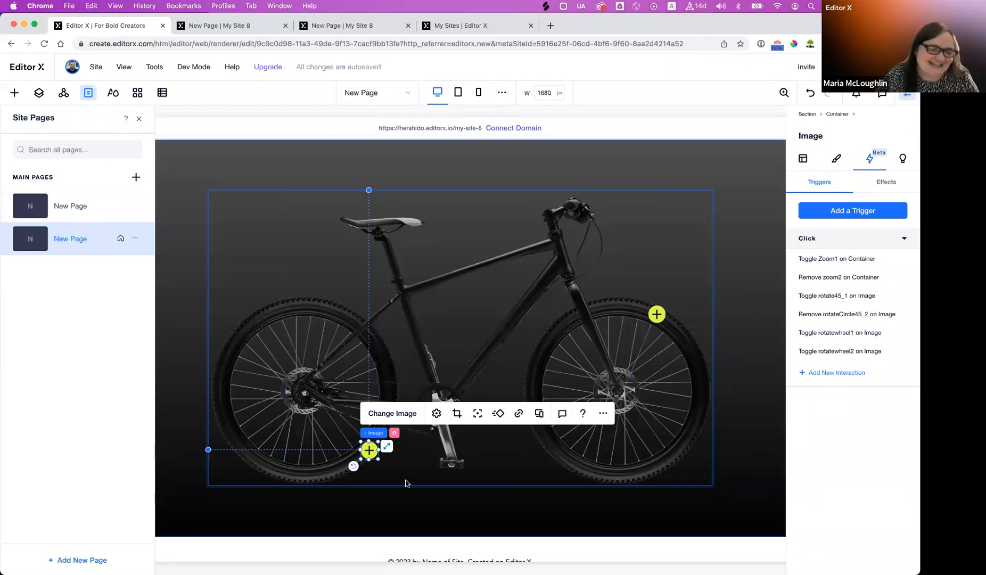
left_click(277, 521)
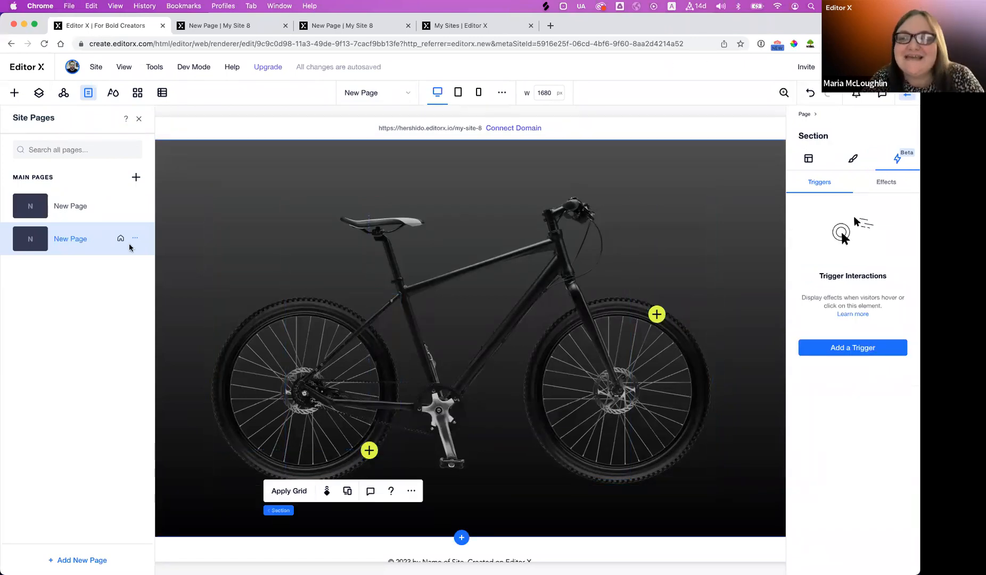
left_click(138, 119)
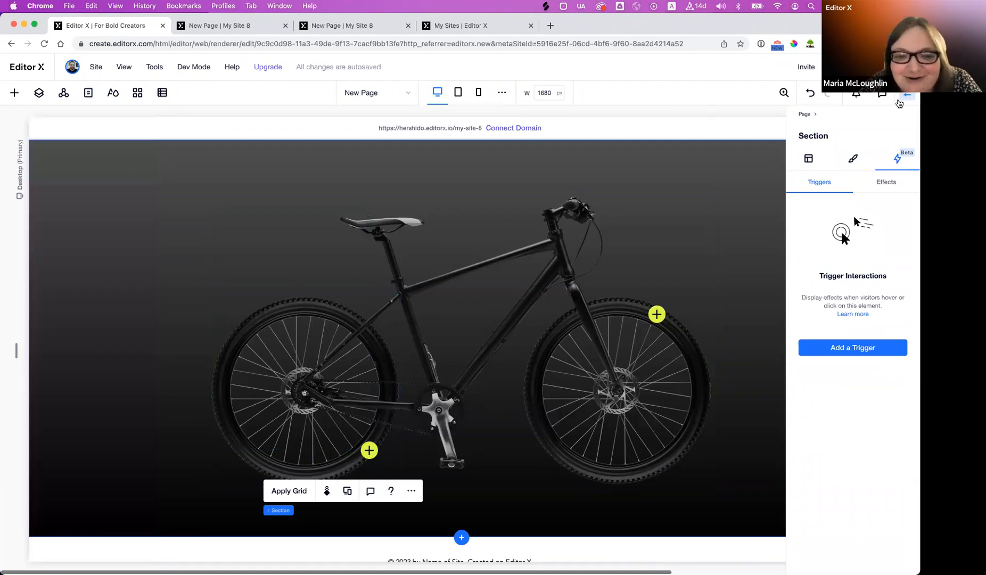
scroll(520, 395, "down", 1)
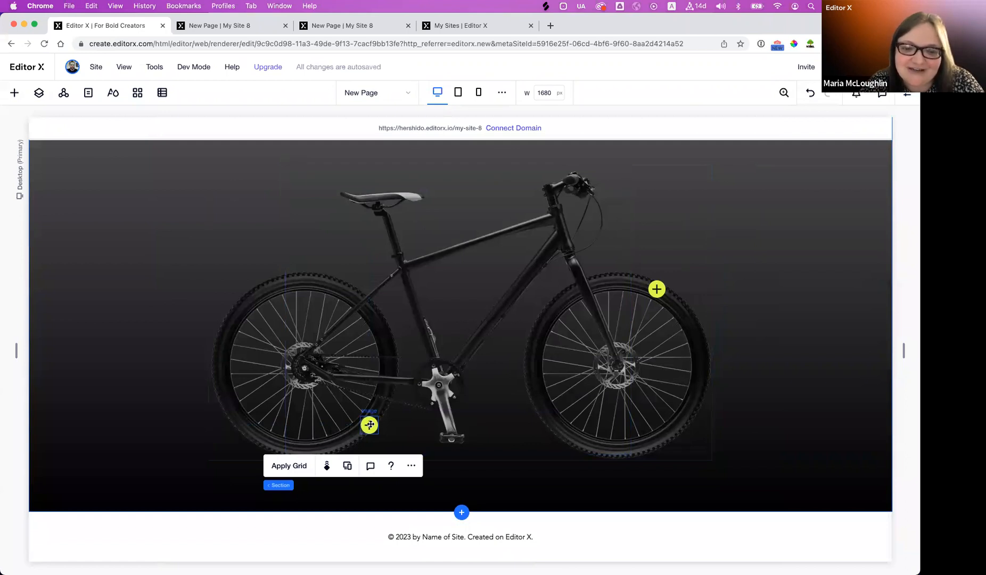
left_click(369, 424)
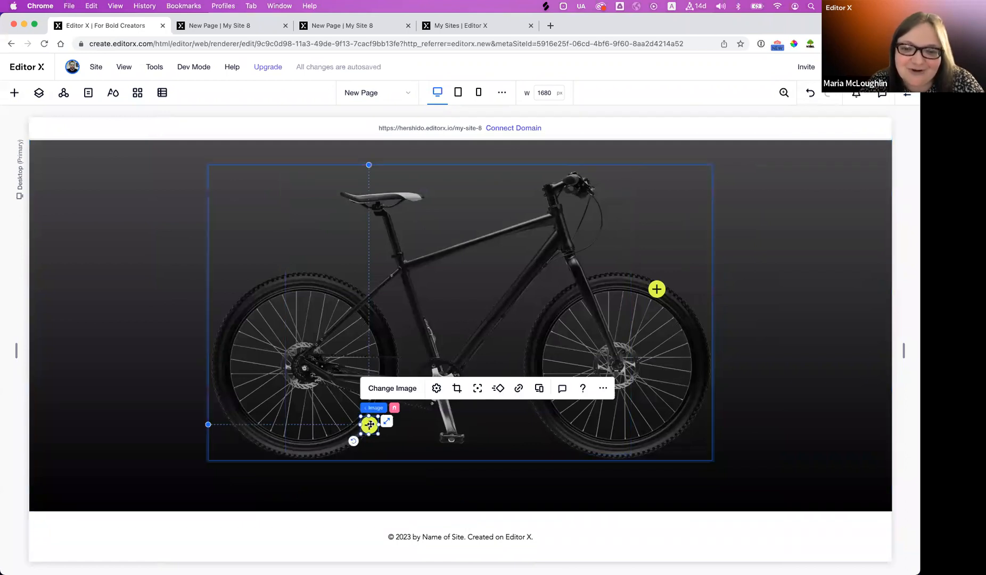
Add a container to the bike composition, shrink it to about half its original size and place it over the rear wheel.
left_click(12, 93)
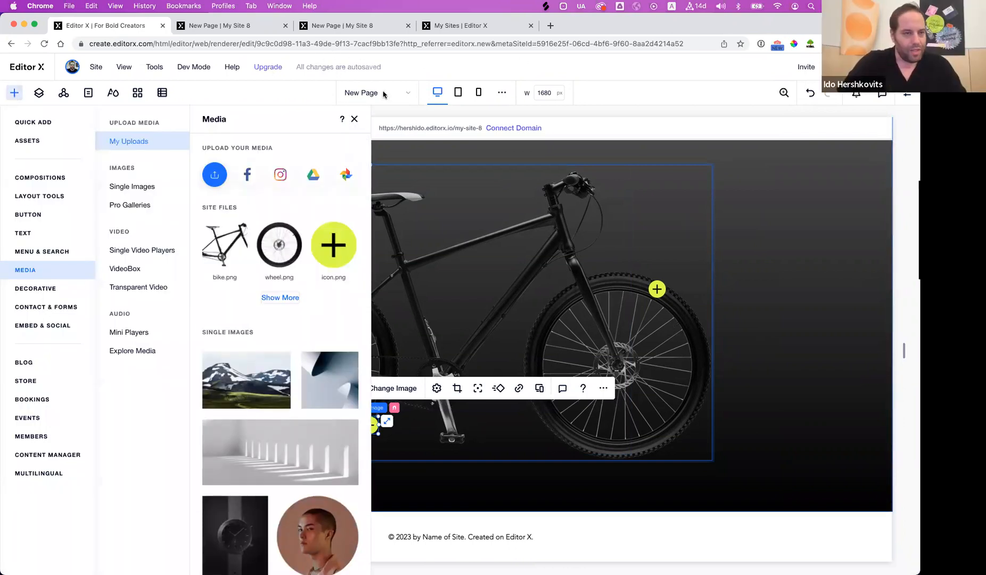
left_click(24, 125)
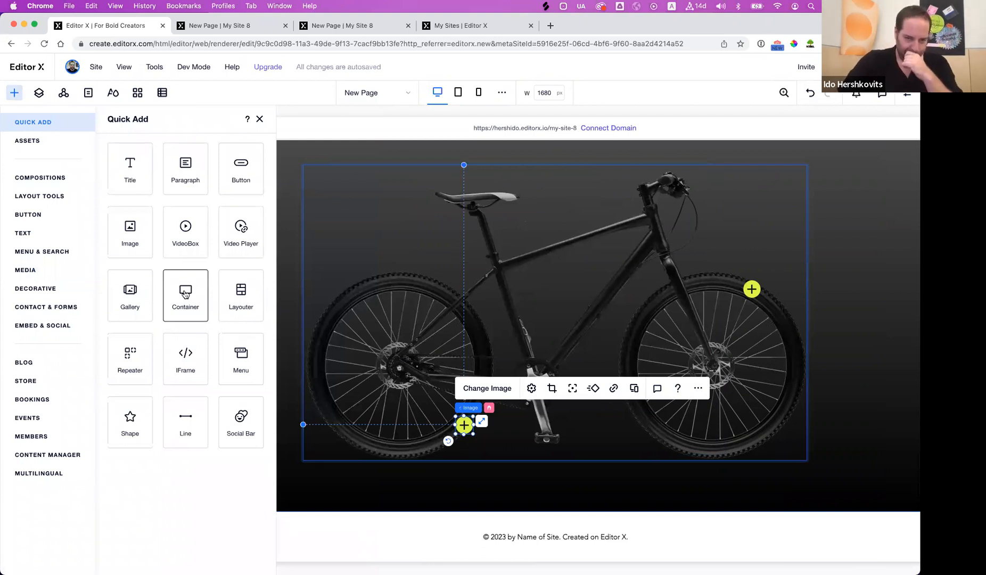
left_click_drag(185, 295, 341, 290)
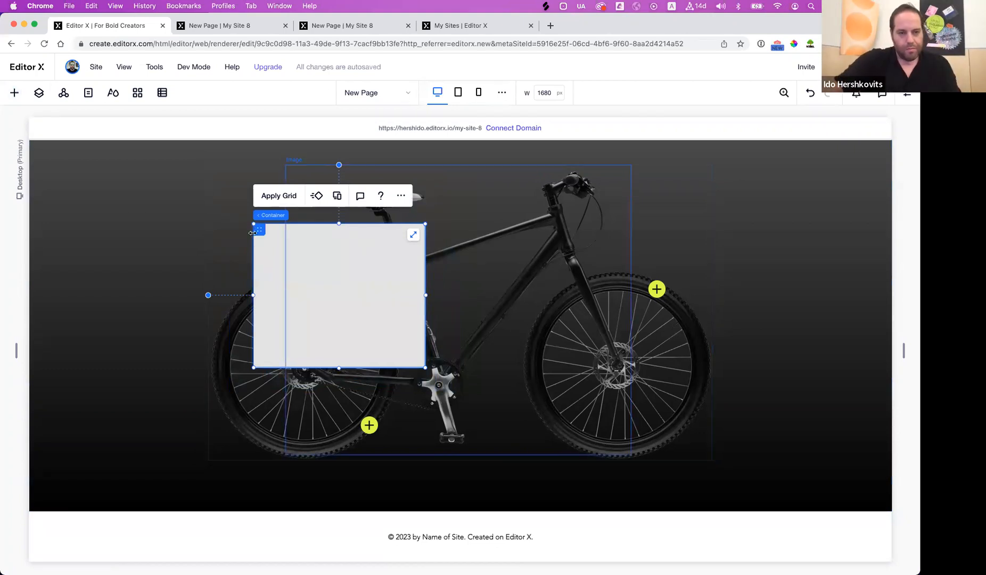
left_click_drag(253, 224, 341, 296)
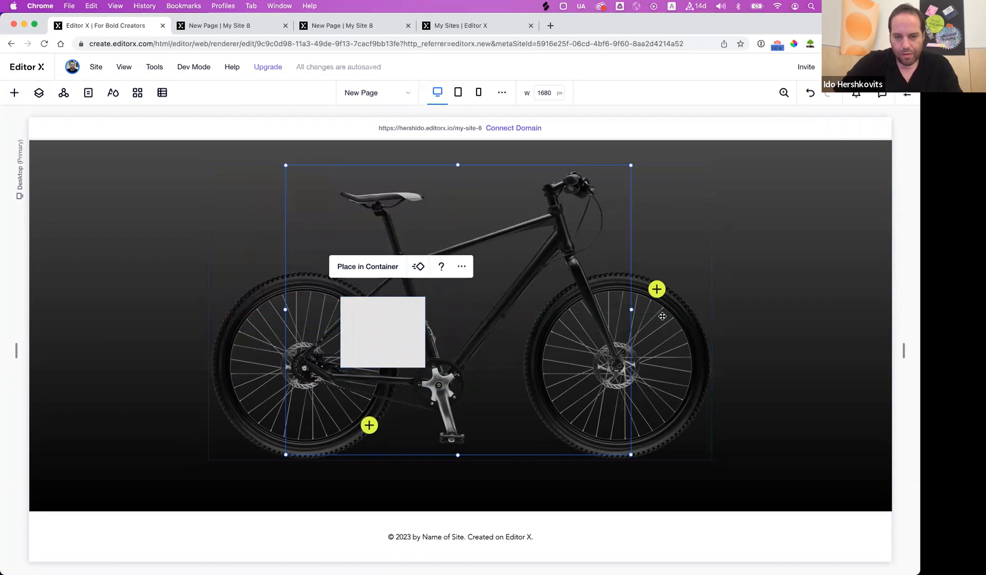
left_click(845, 235)
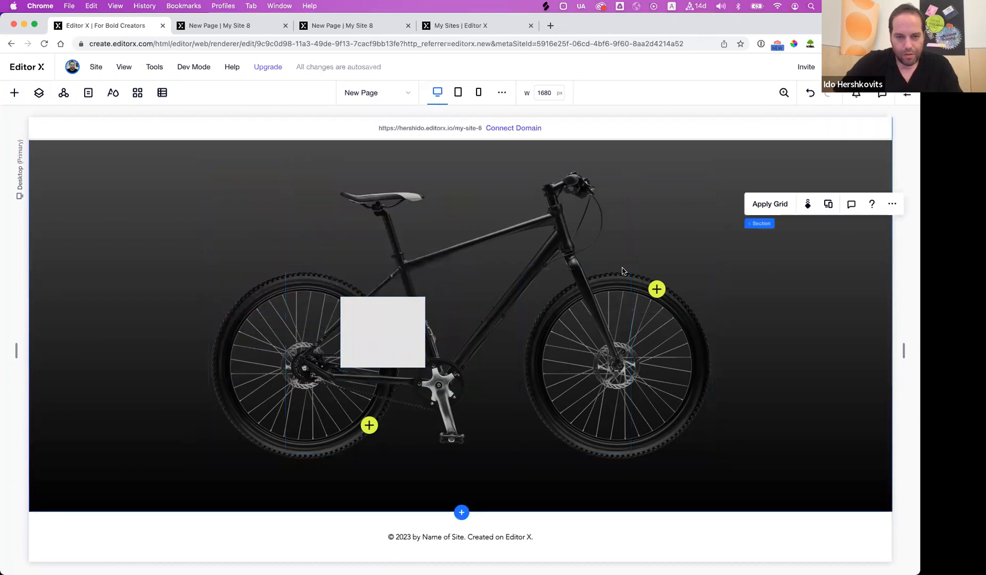
left_click(401, 331)
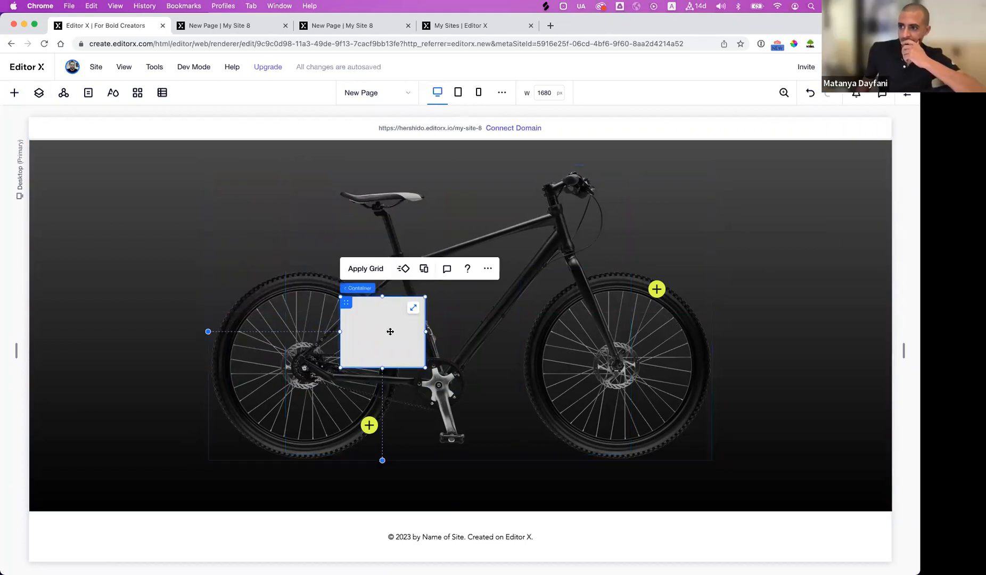
left_click_drag(382, 338, 320, 364)
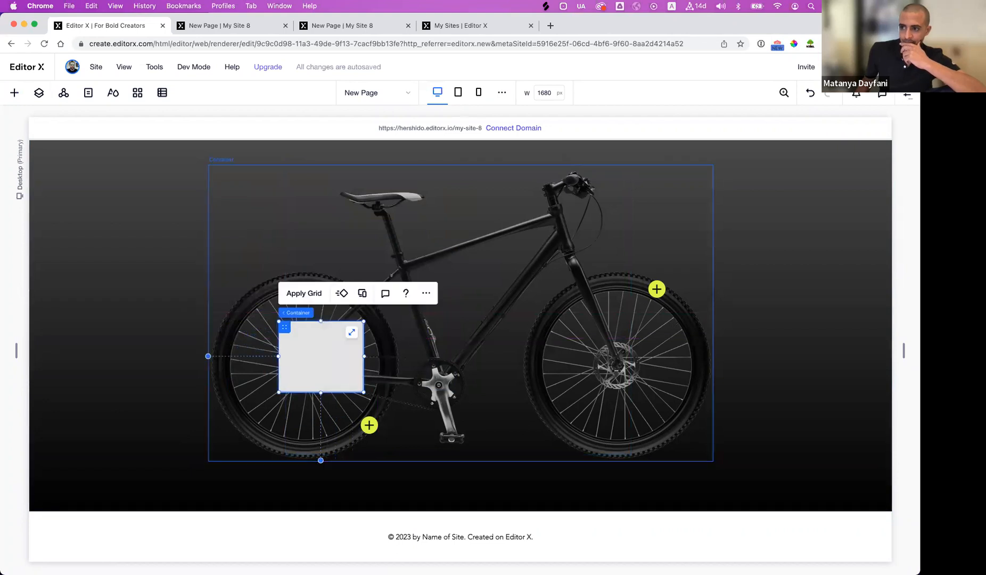
Round all four corners of the container to a 20 px radius.
left_click(906, 94)
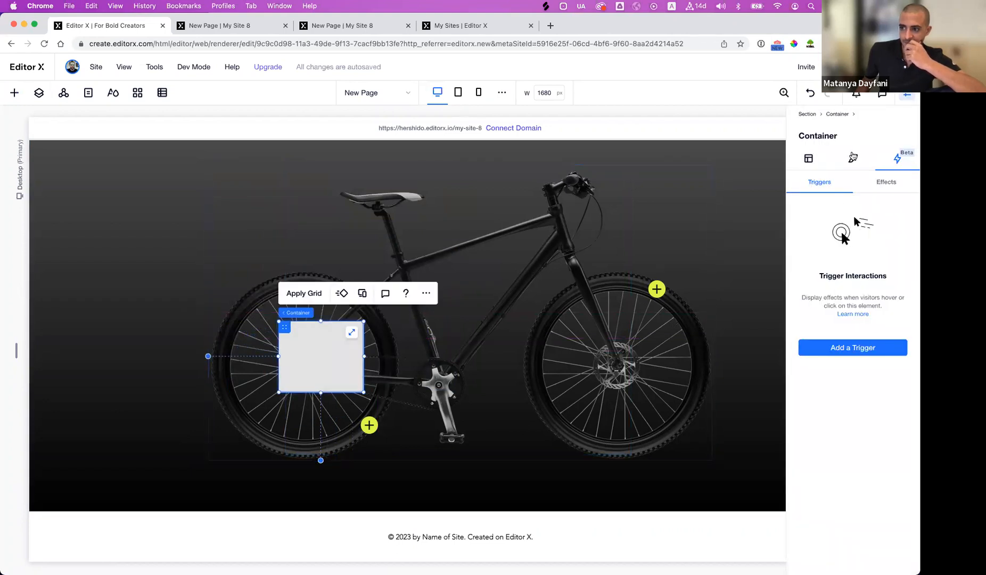
left_click(852, 159)
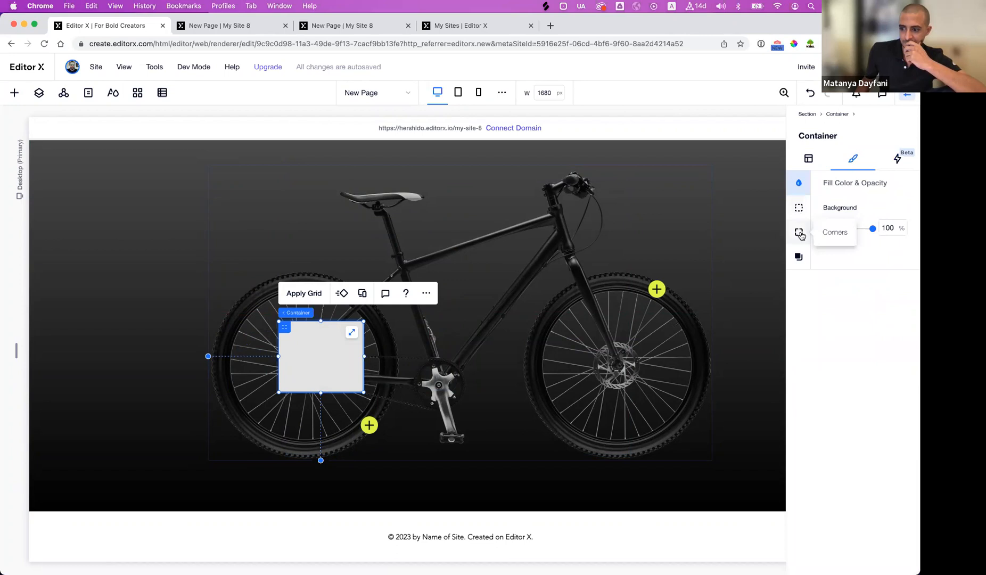
left_click(835, 232)
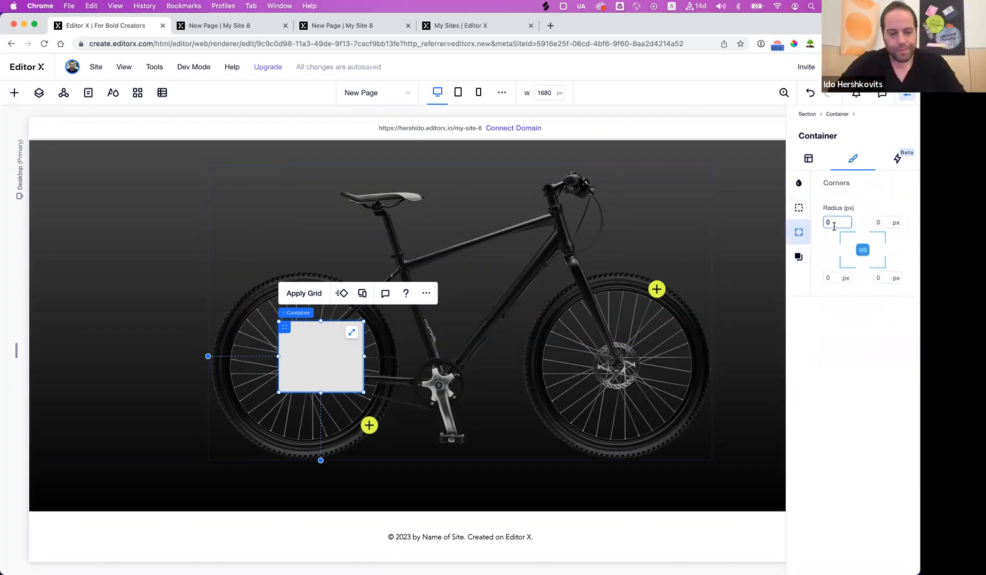
type("15")
key("Return")
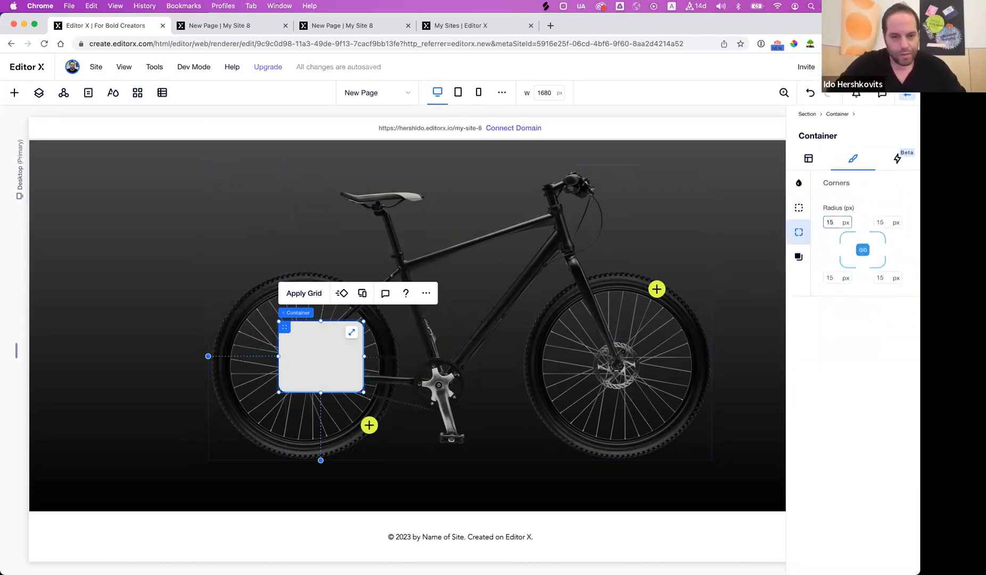
double_click(833, 222)
type("20")
key("Return")
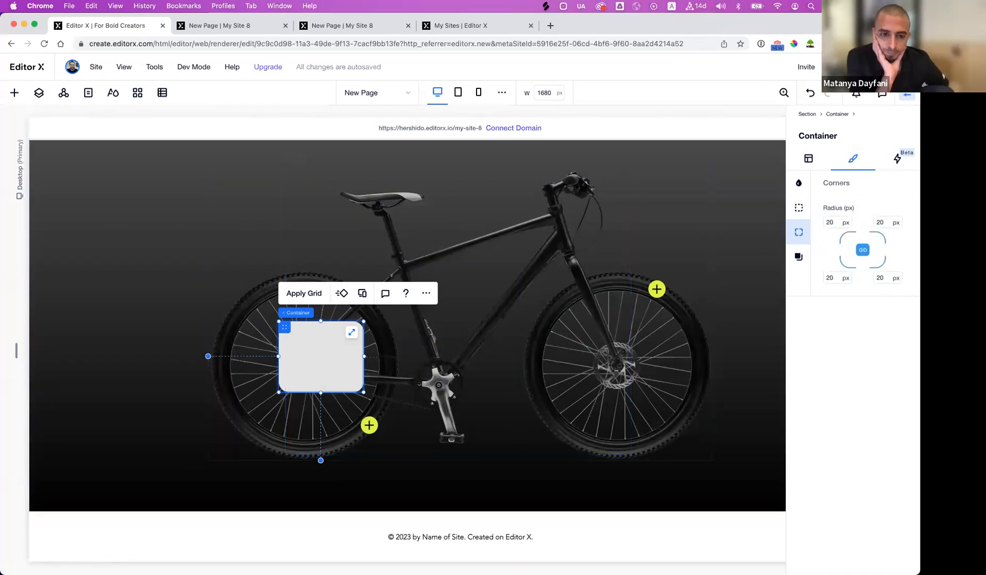
Move the container over the rear wheel's marker and dock it to the top with a percentage margin.
left_click_drag(321, 356, 369, 428)
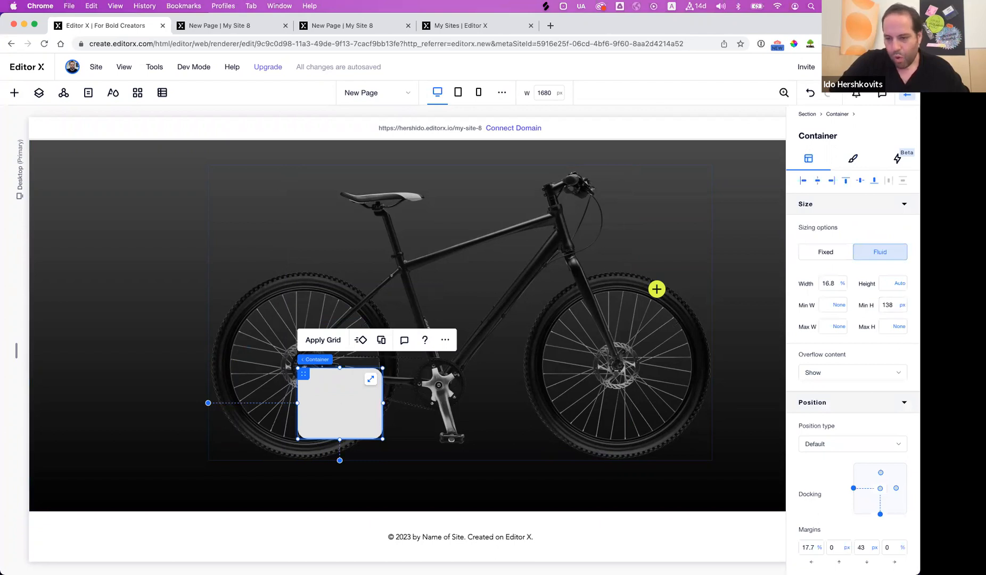
left_click(880, 514)
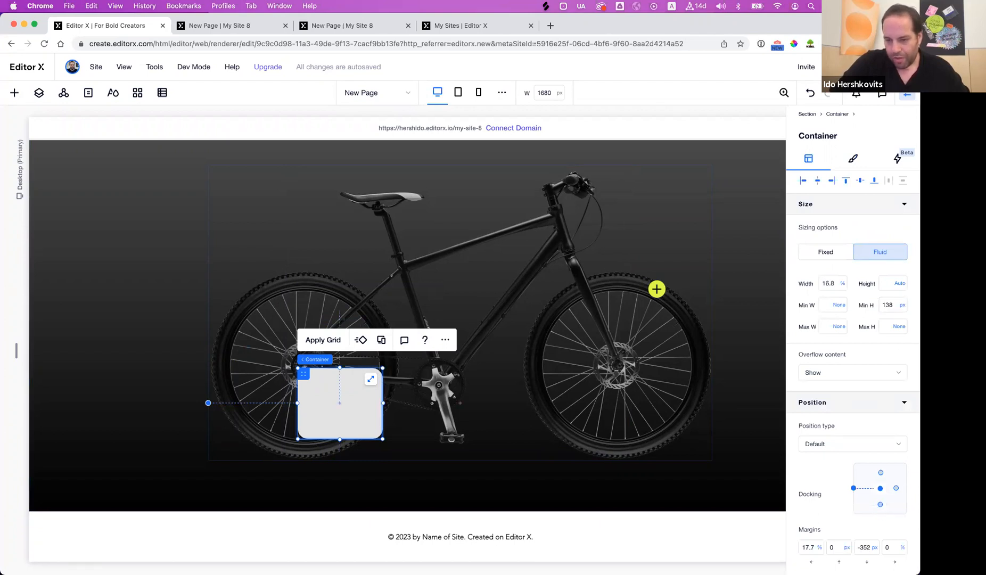
left_click(880, 472)
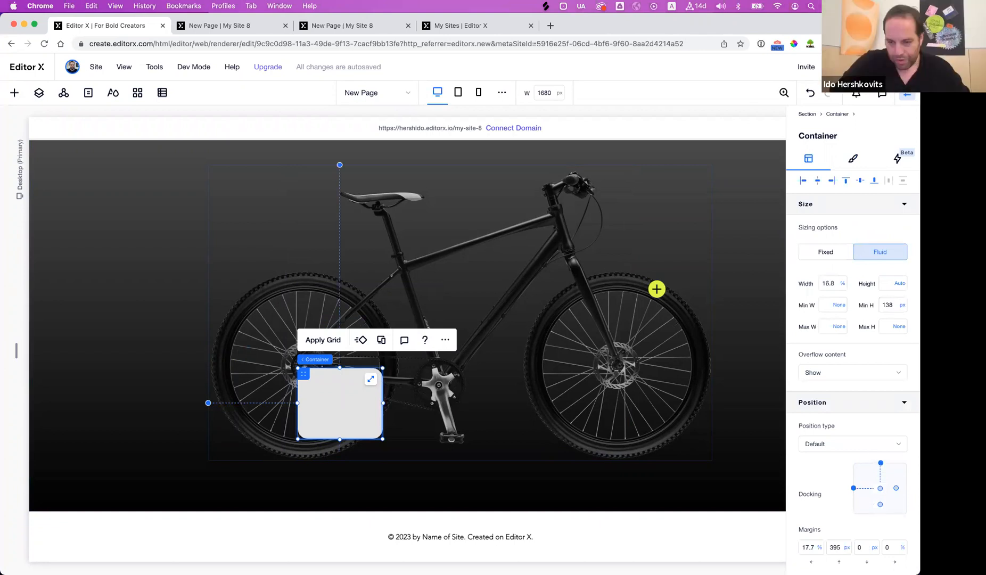
left_click(847, 548)
left_click(841, 475)
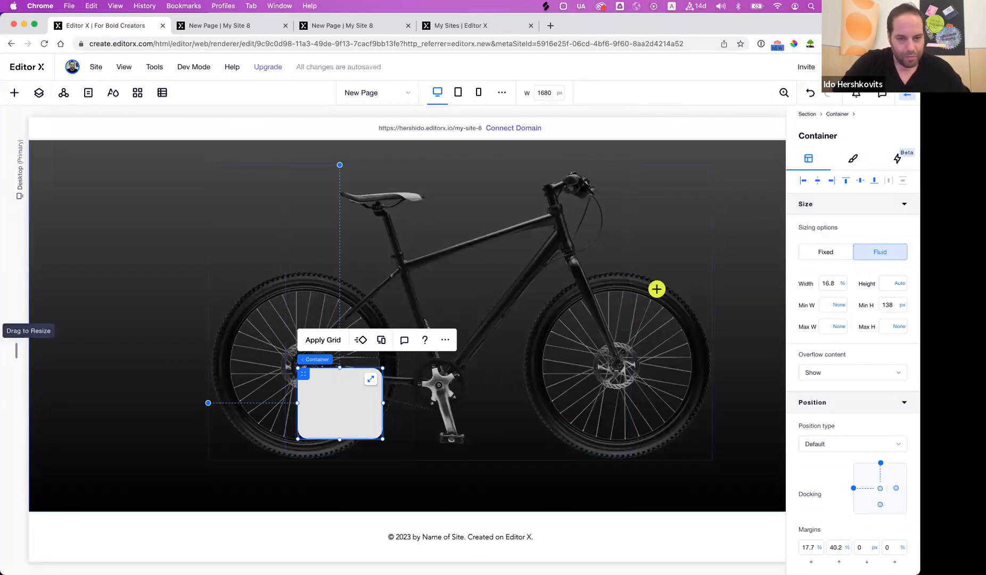
Reorder the container beneath both marker images, then check it on a page narrowed to 1368 px and restore the full width.
left_click(39, 93)
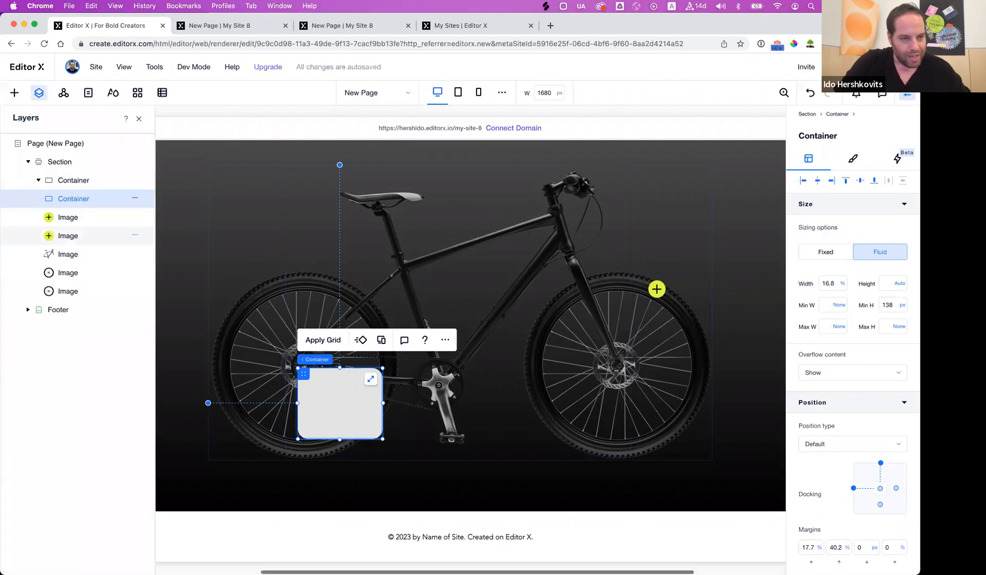
left_click_drag(85, 198, 101, 239)
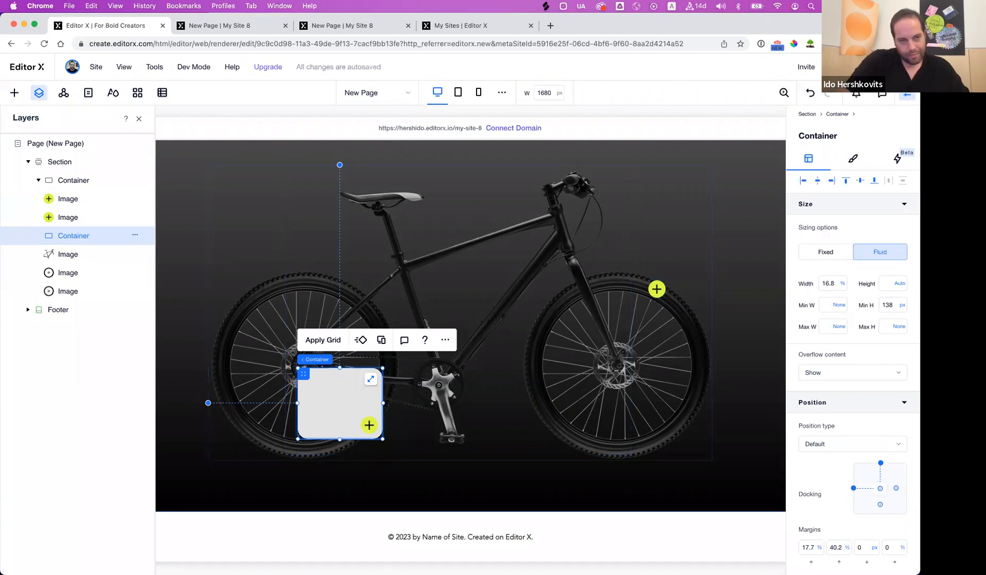
left_click(139, 118)
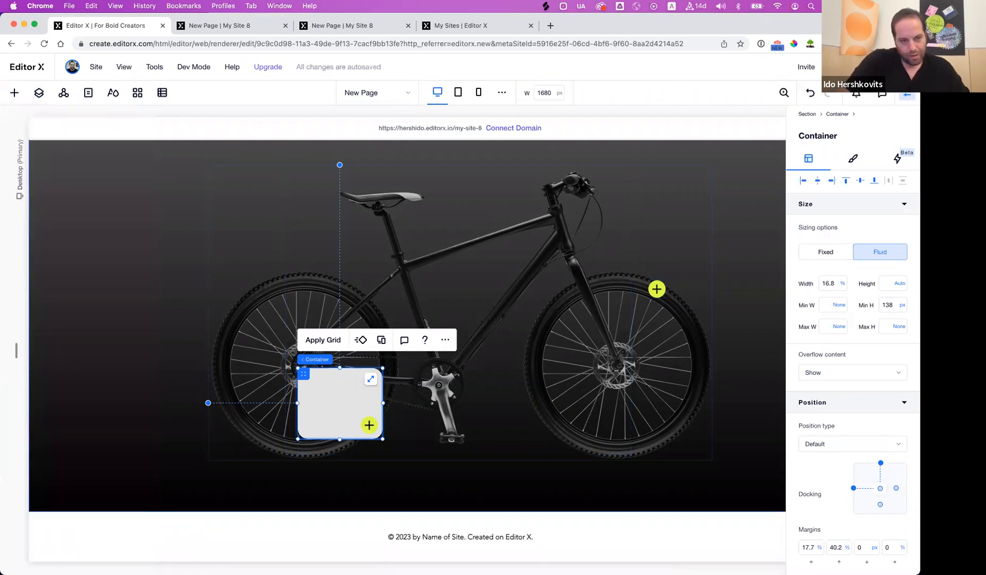
left_click_drag(16, 350, 97, 350)
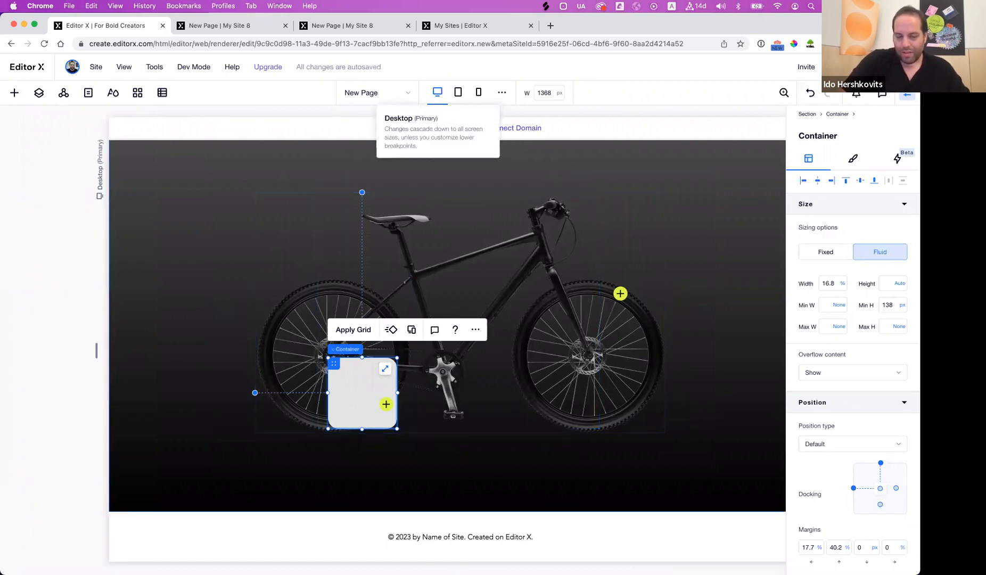
left_click(437, 93)
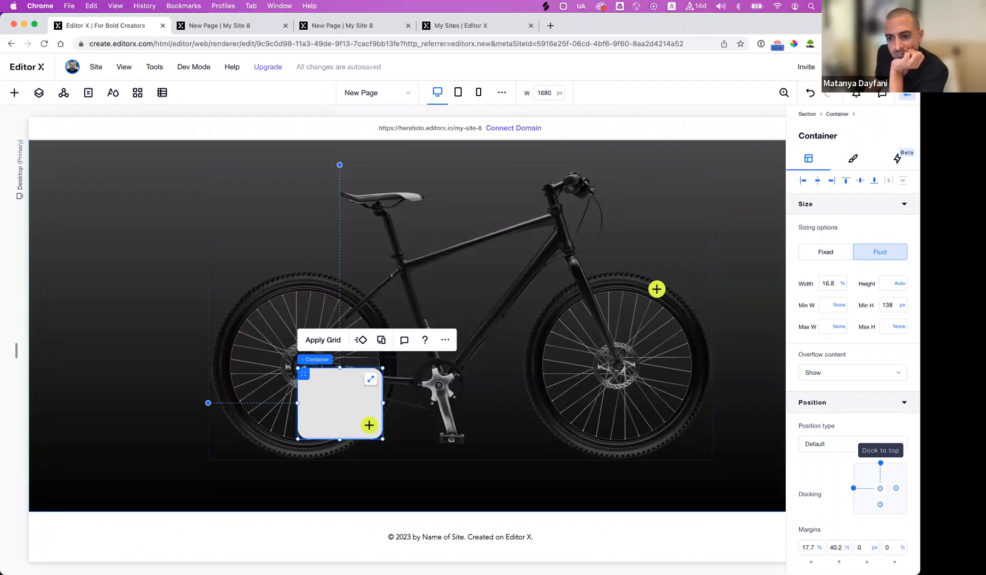
Try docking the container to the bottom with a percentage margin and test it on a page narrowed to 1072 px.
left_click(881, 462)
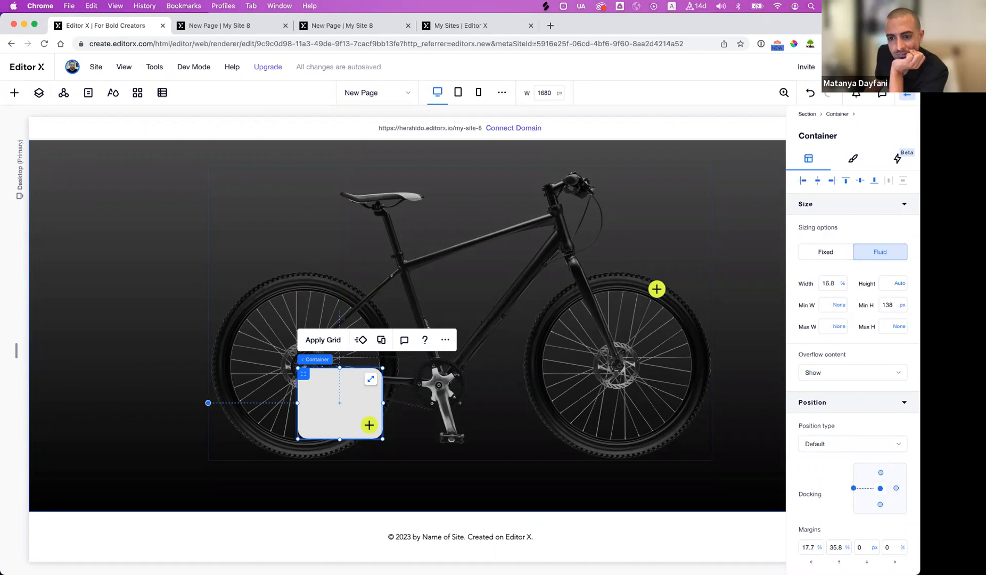
left_click(881, 504)
left_click(874, 548)
left_click(830, 472)
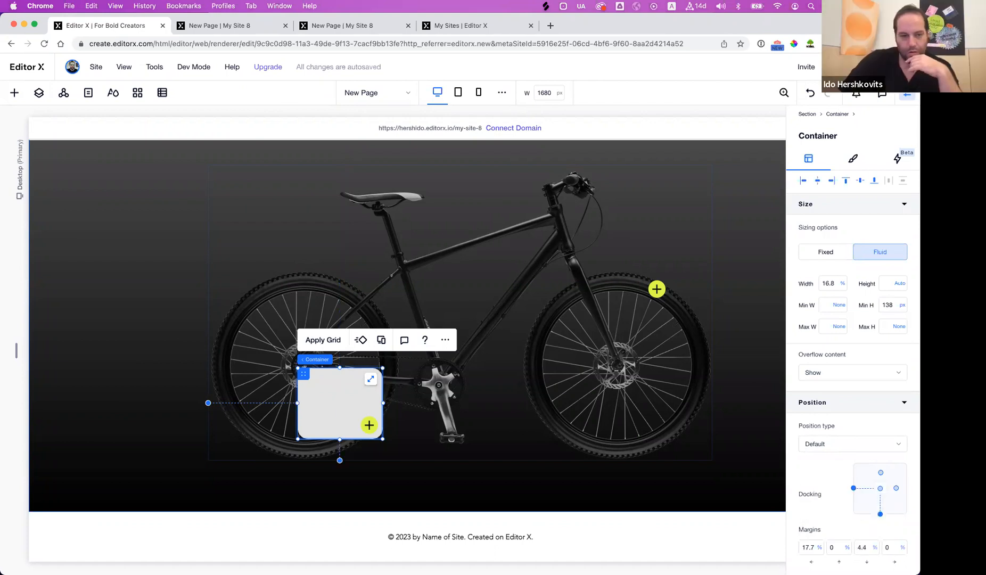
left_click_drag(17, 351, 173, 355)
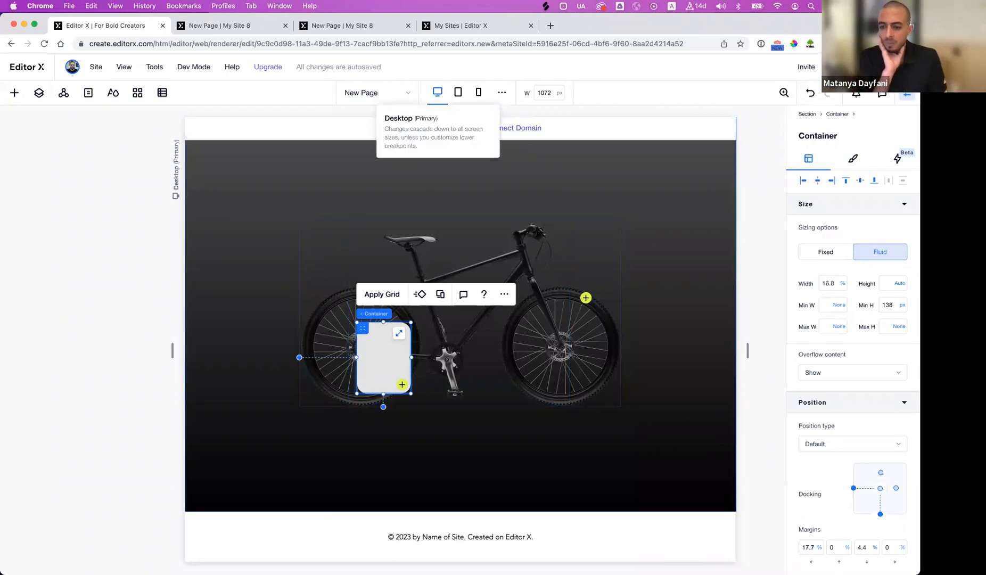
left_click(437, 92)
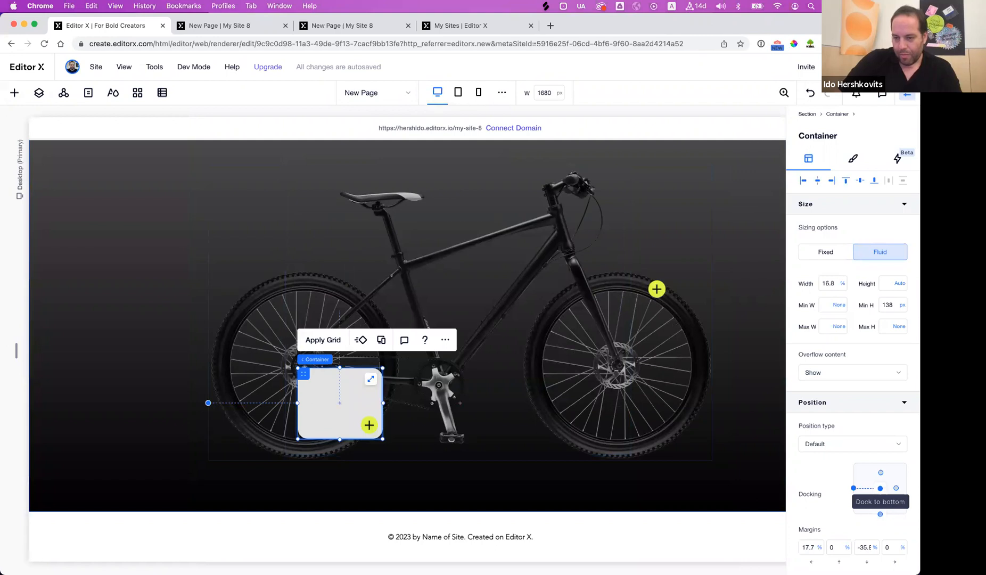
Dock the container back to the top and switch its top margin unit to percentage.
left_click(881, 463)
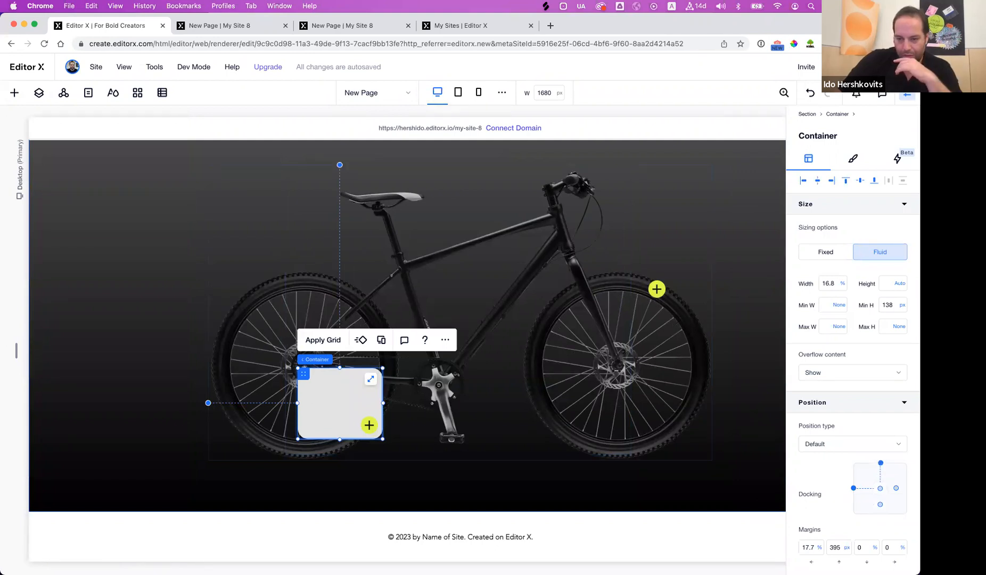
left_click(846, 548)
left_click(807, 475)
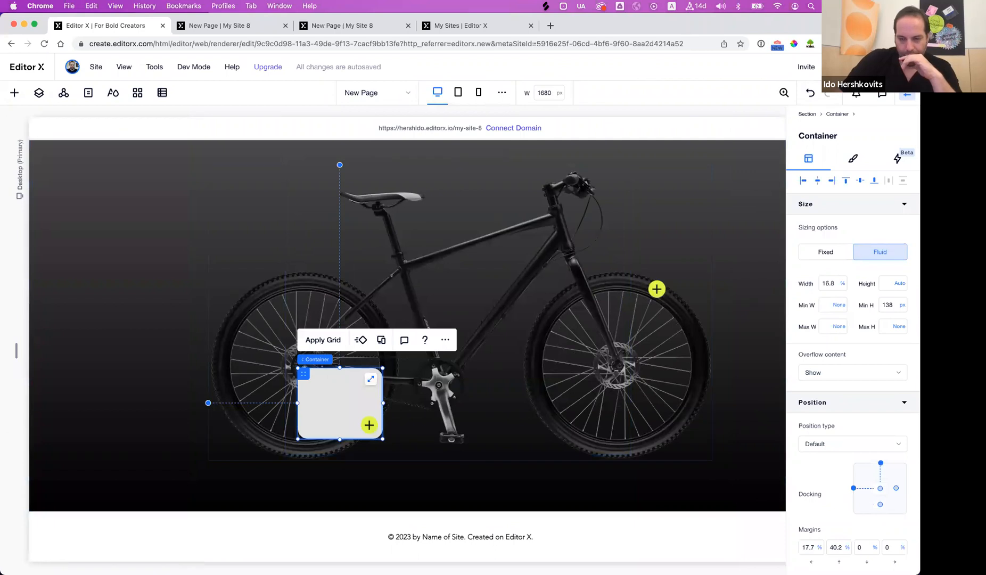
Extend the container upward to about 195 px tall and dock it to the top with a percentage margin again.
left_click_drag(339, 368, 340, 338)
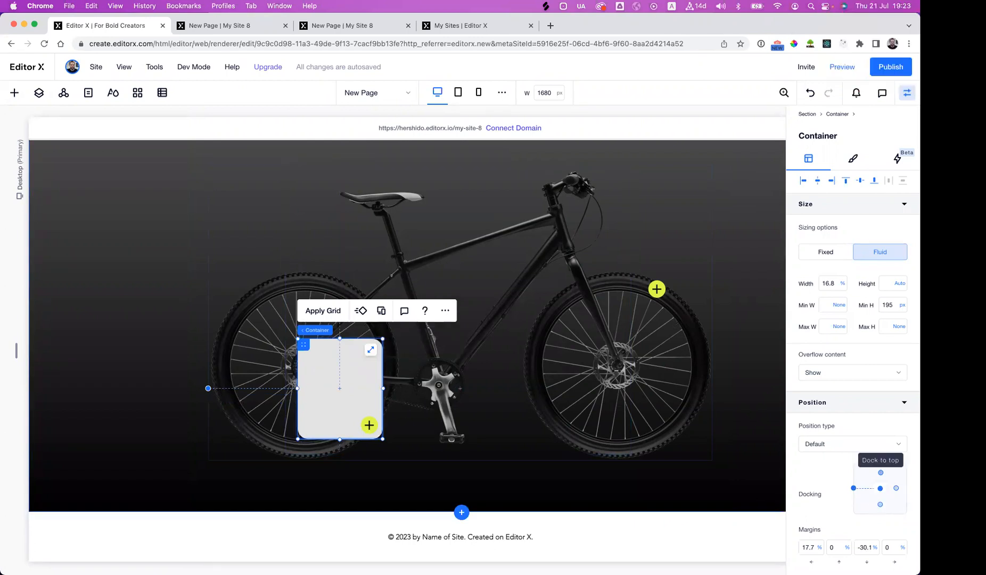
left_click(881, 471)
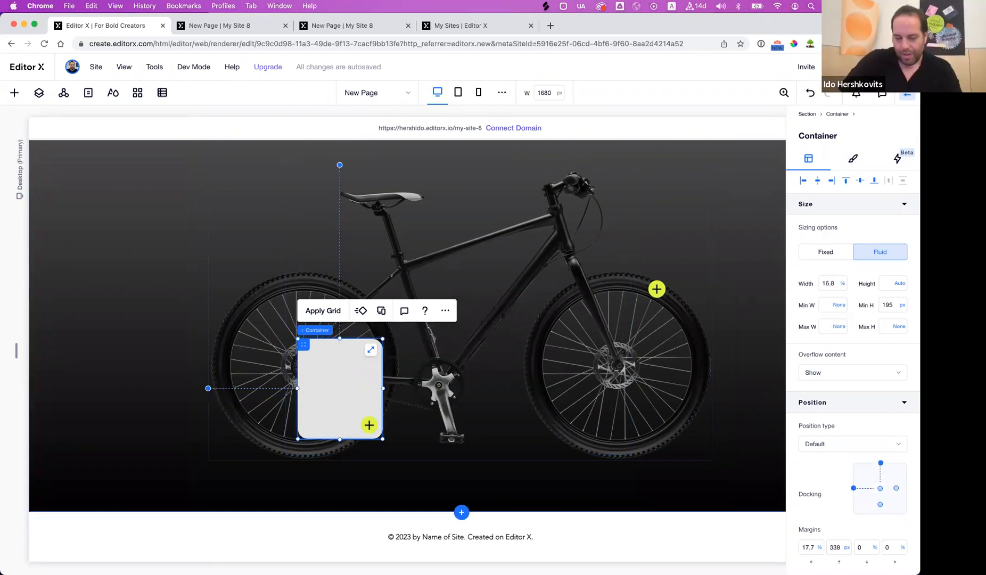
left_click(847, 547)
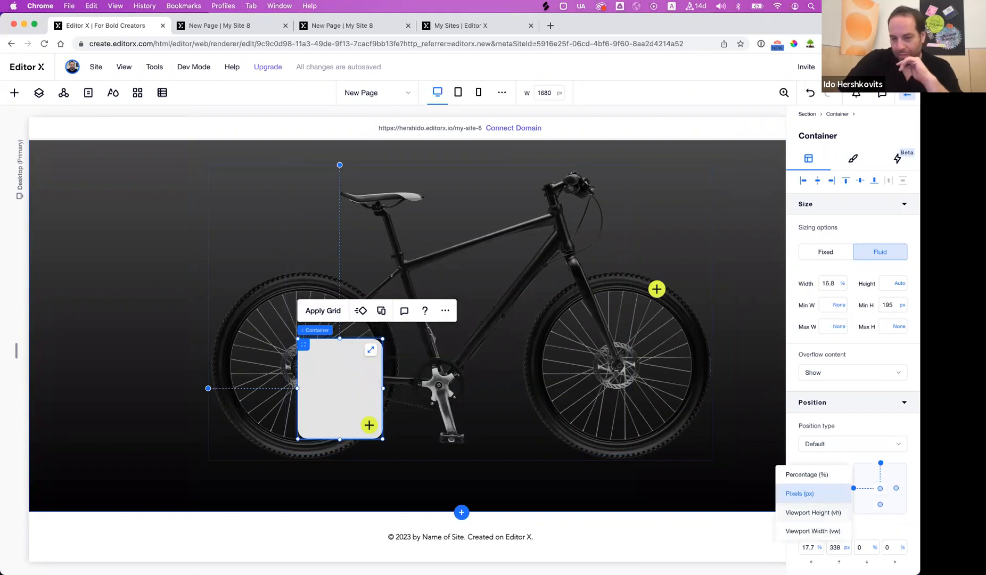
left_click(812, 471)
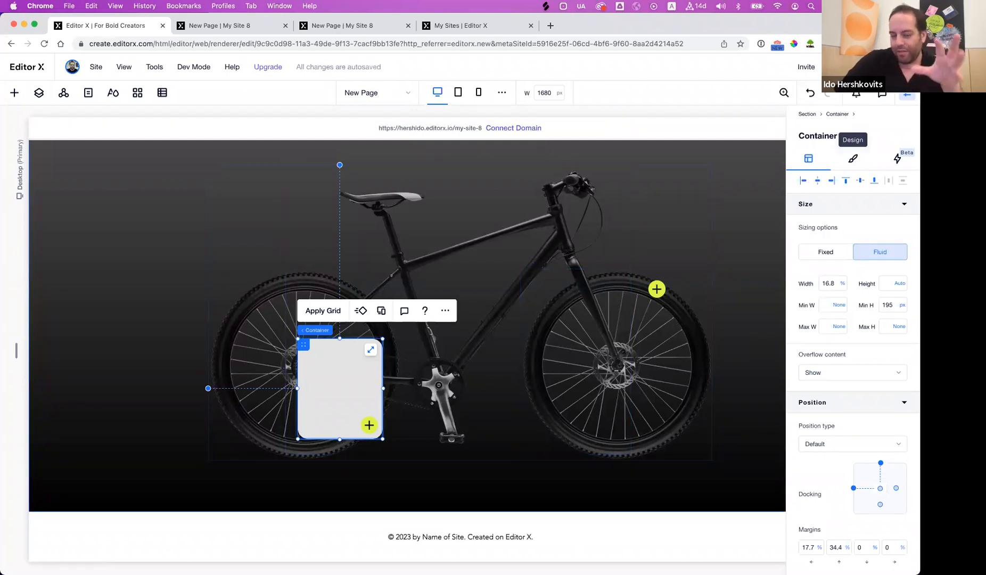
Set the container's background opacity to 80% and return to its size and position settings.
left_click(852, 158)
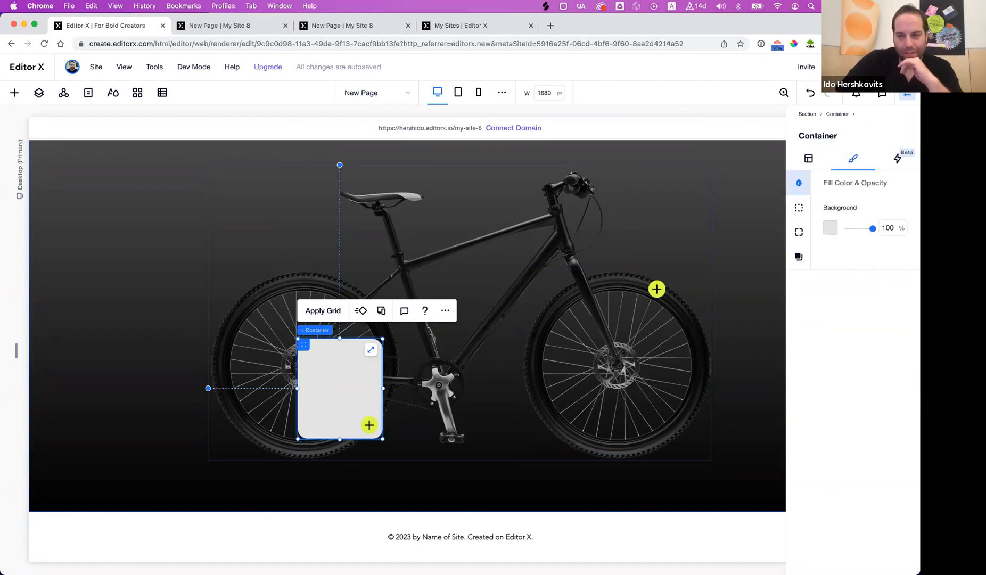
left_click(888, 228)
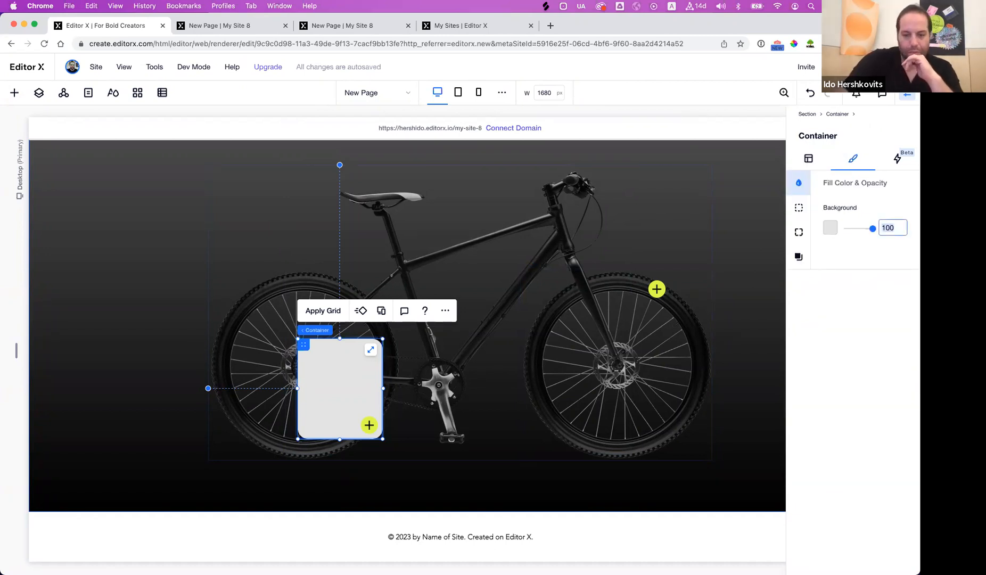
type("80")
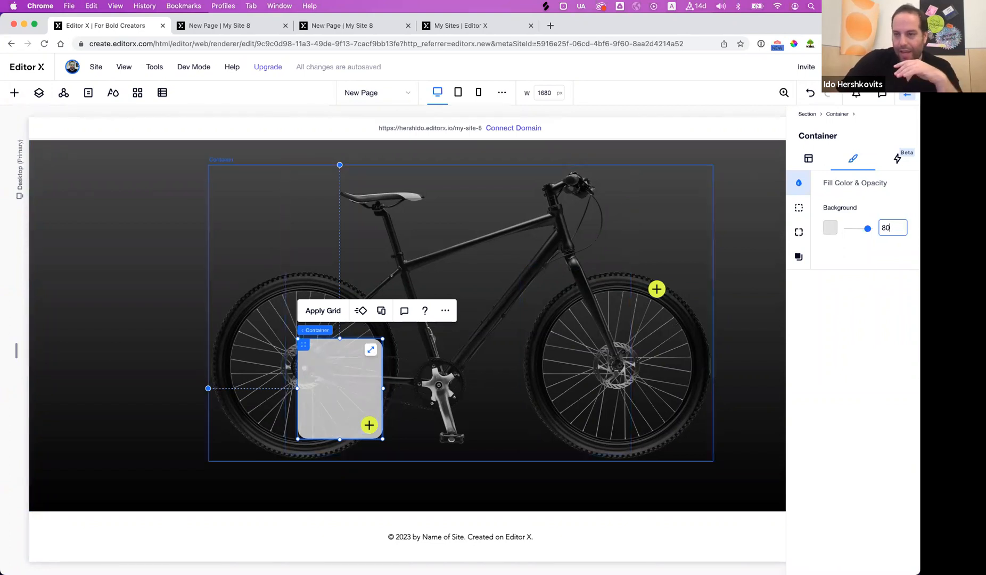
left_click(812, 161)
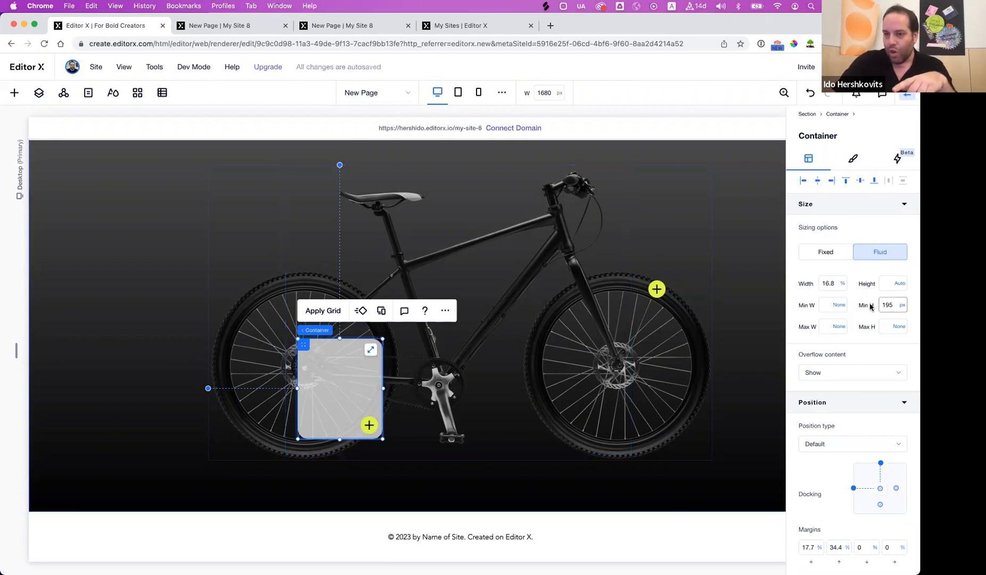
Switch the container's minimum height unit to viewport width and narrow the page slightly to 1670 px.
left_click(904, 306)
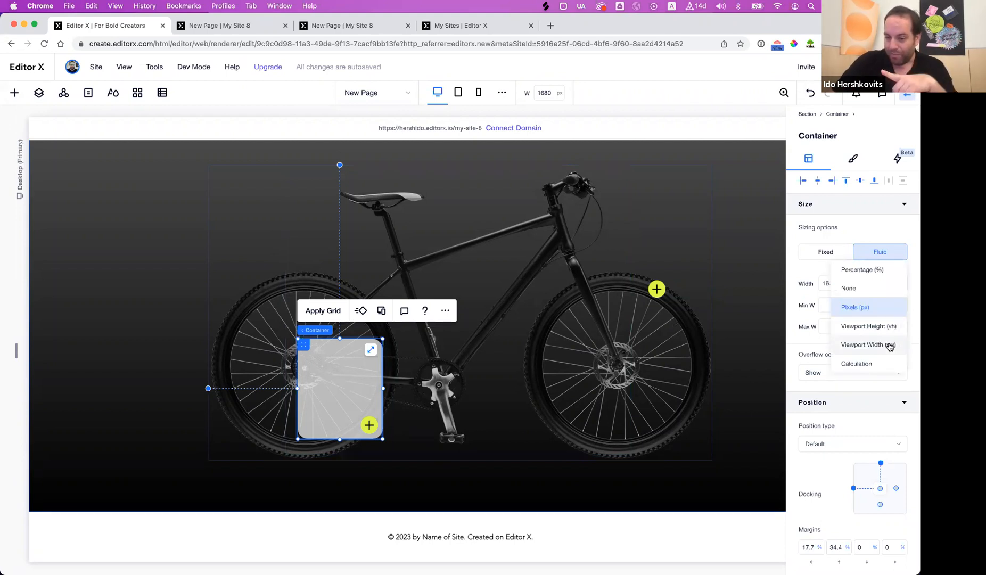
left_click(889, 345)
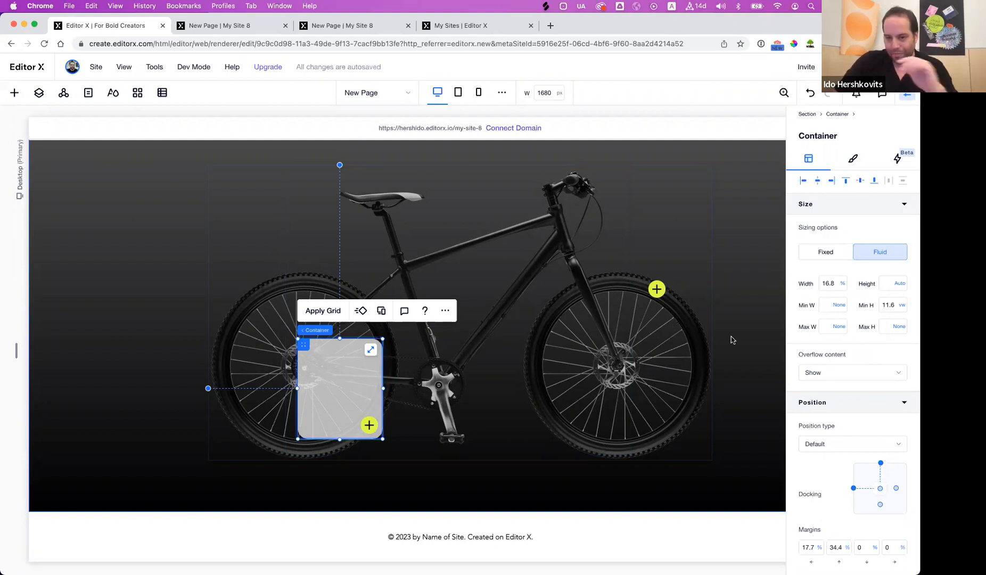
left_click(686, 316)
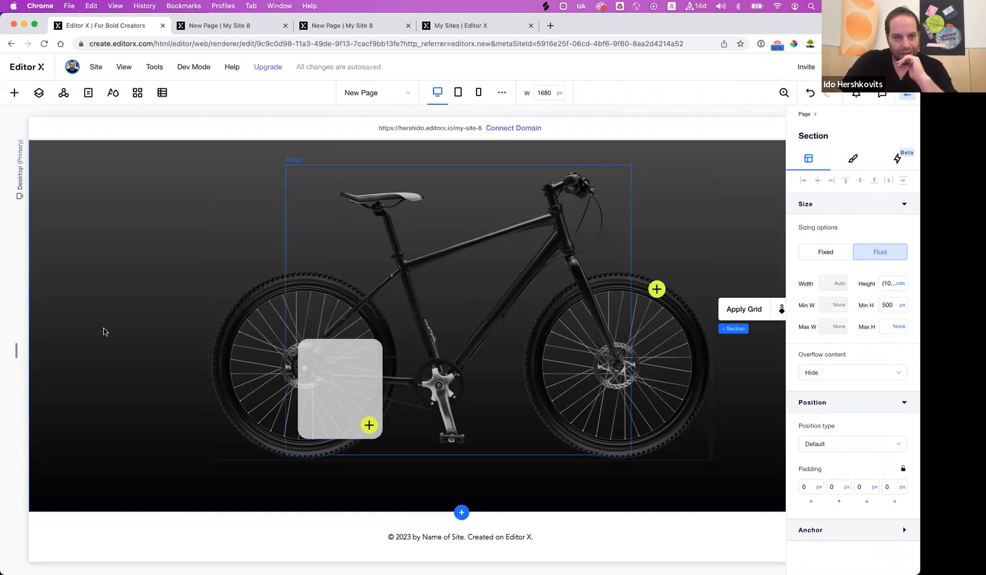
mouse_move(16, 348)
left_mouse_down()
mouse_move(194, 325)
mouse_move(16, 334)
left_mouse_up()
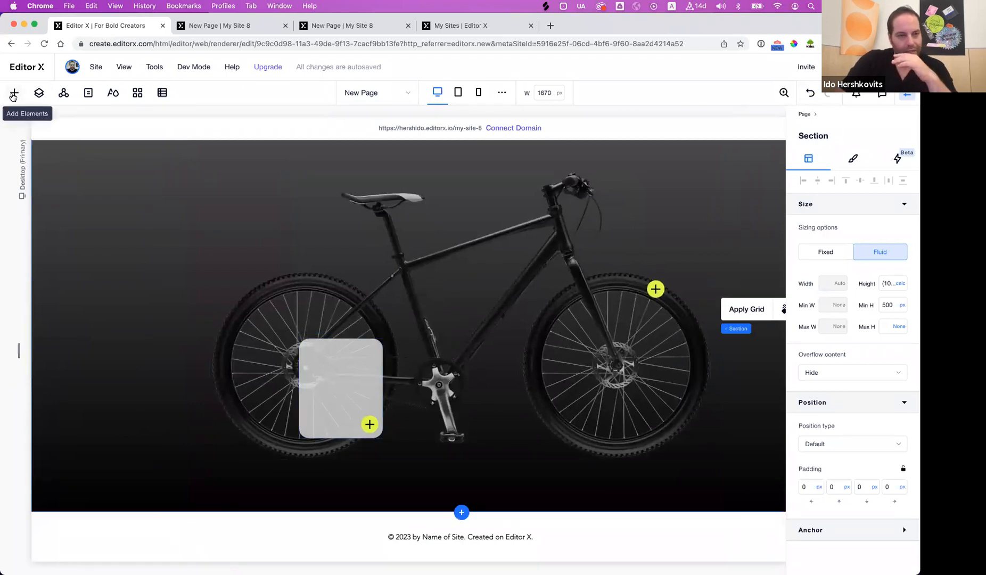
Add a paragraph inside the container and make its text scale between sizes 10 and 14.
left_click(13, 95)
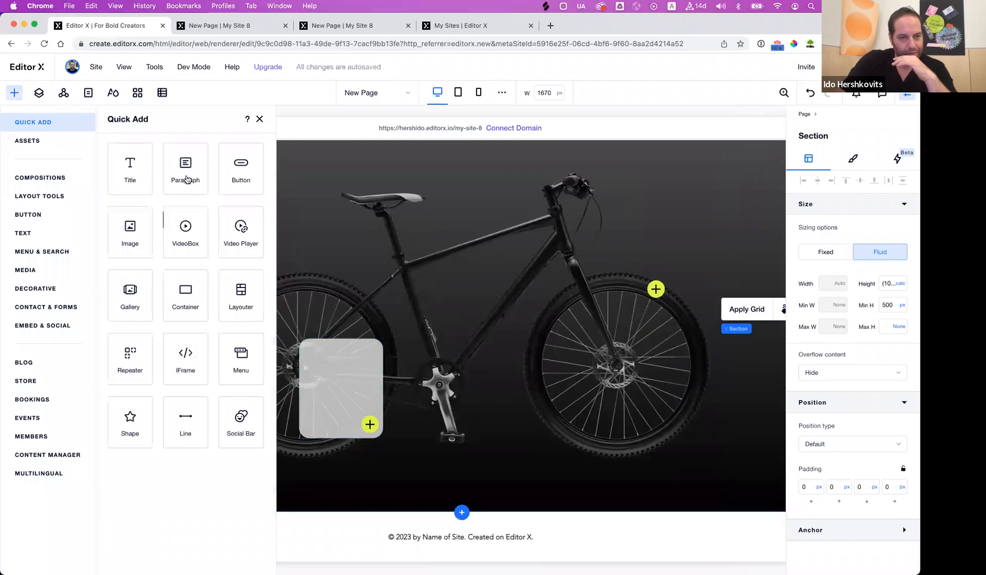
left_click_drag(186, 179, 326, 378)
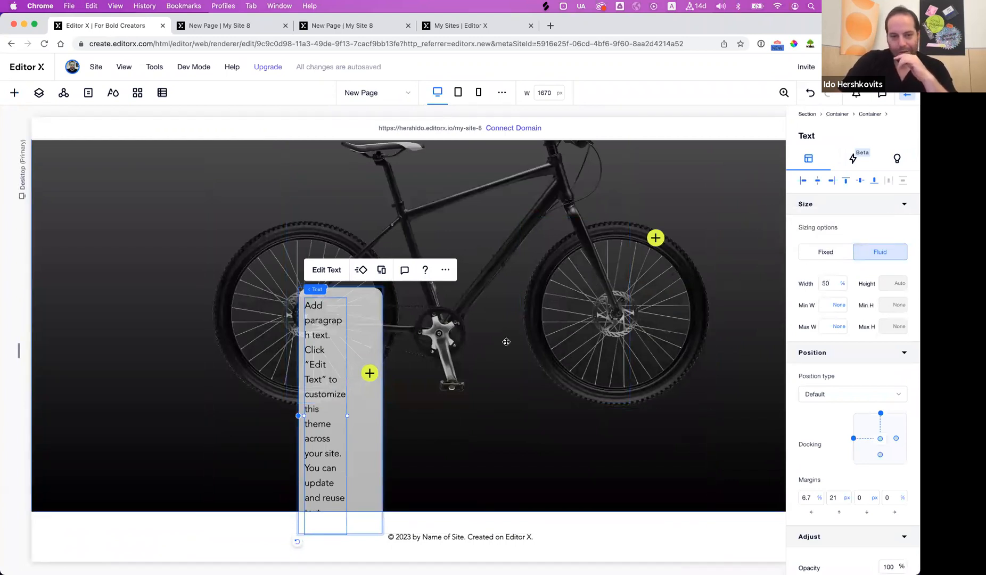
left_click(327, 270)
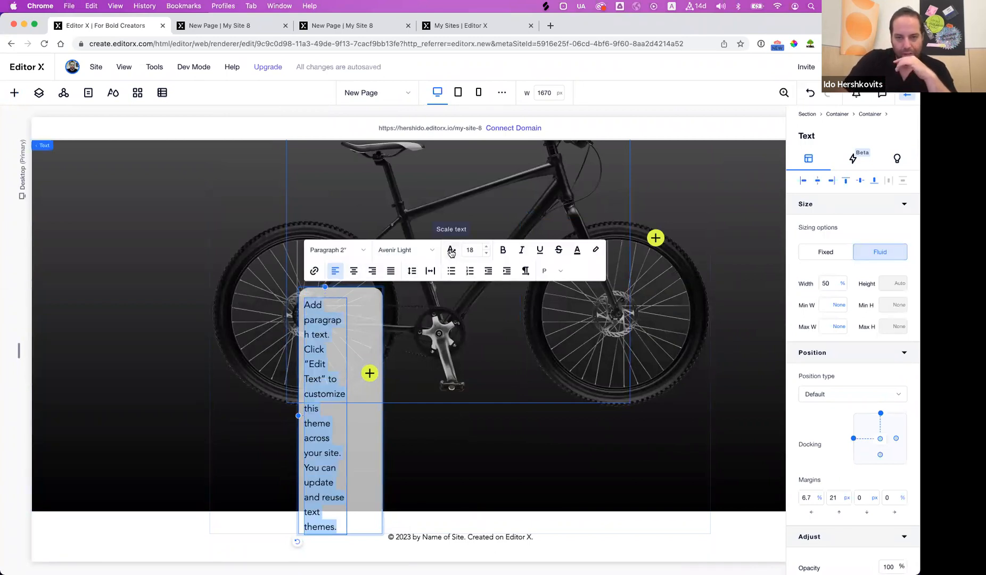
left_click(451, 251)
left_click(512, 250)
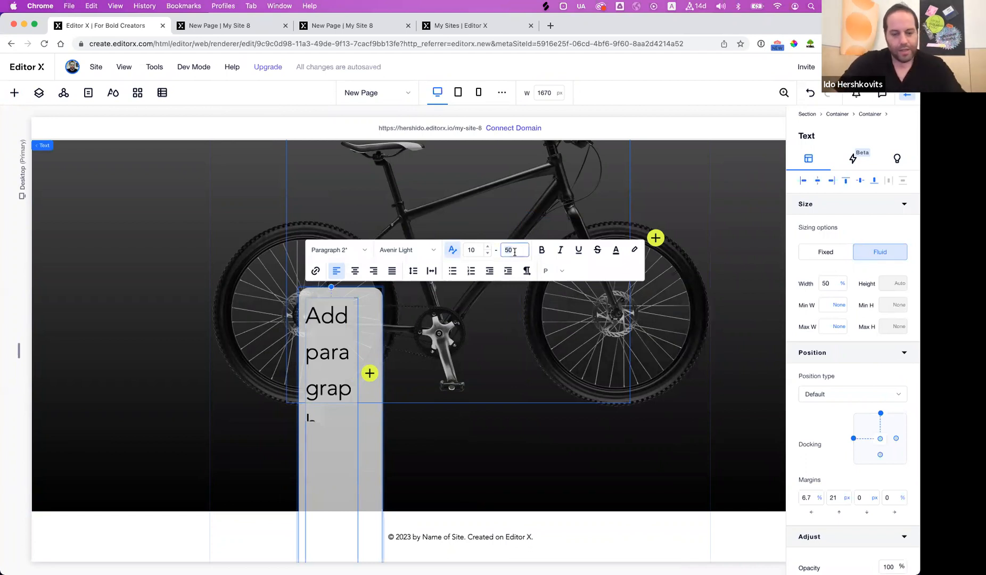
type("14")
key("Return")
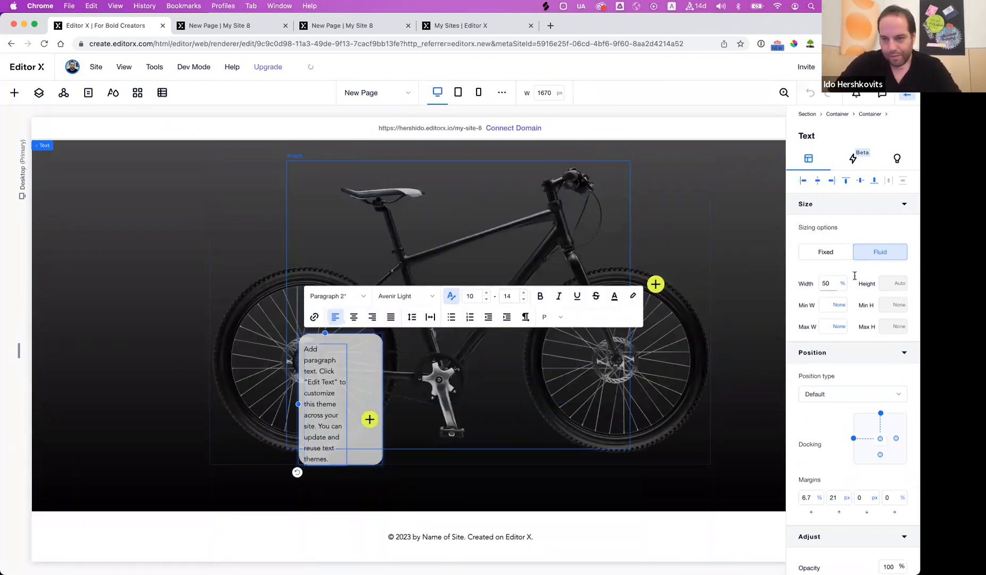
Set the paragraph's width to 80% of the container.
double_click(833, 284)
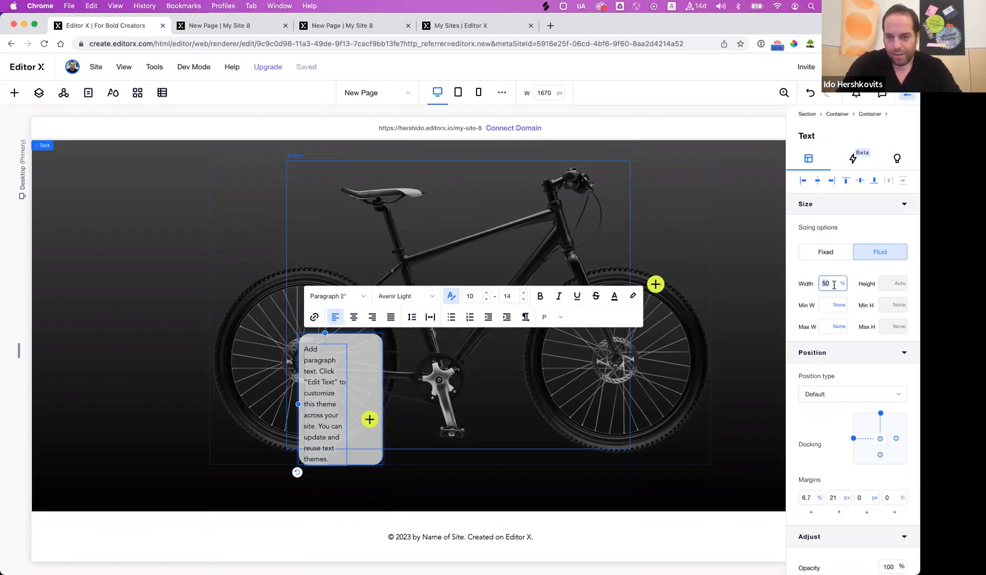
type("80")
key("Return")
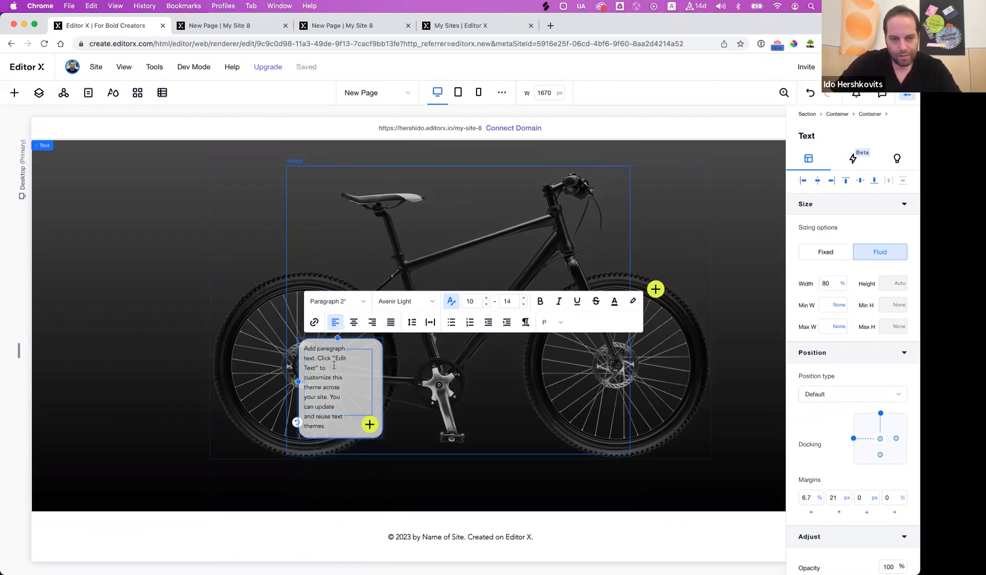
Shorten the container's paragraph by deleting its ending so that it closes with "You can update.".
left_click(356, 363)
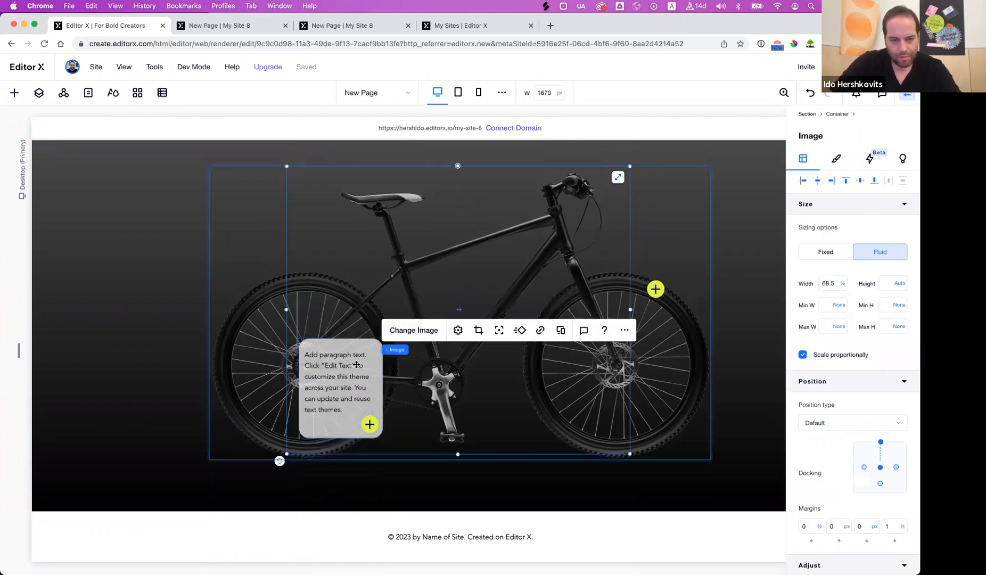
left_click(334, 370)
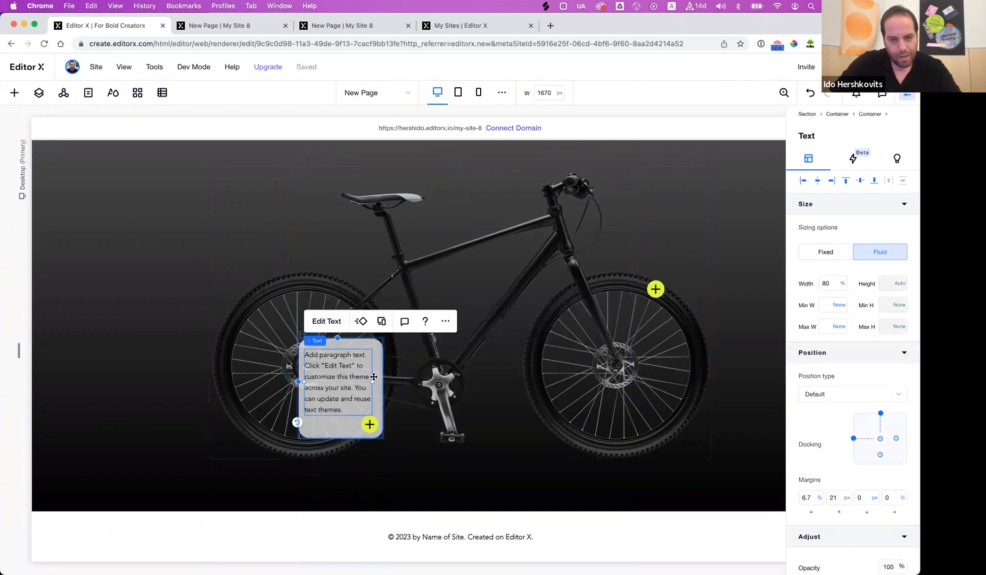
left_click(322, 321)
left_click(376, 408)
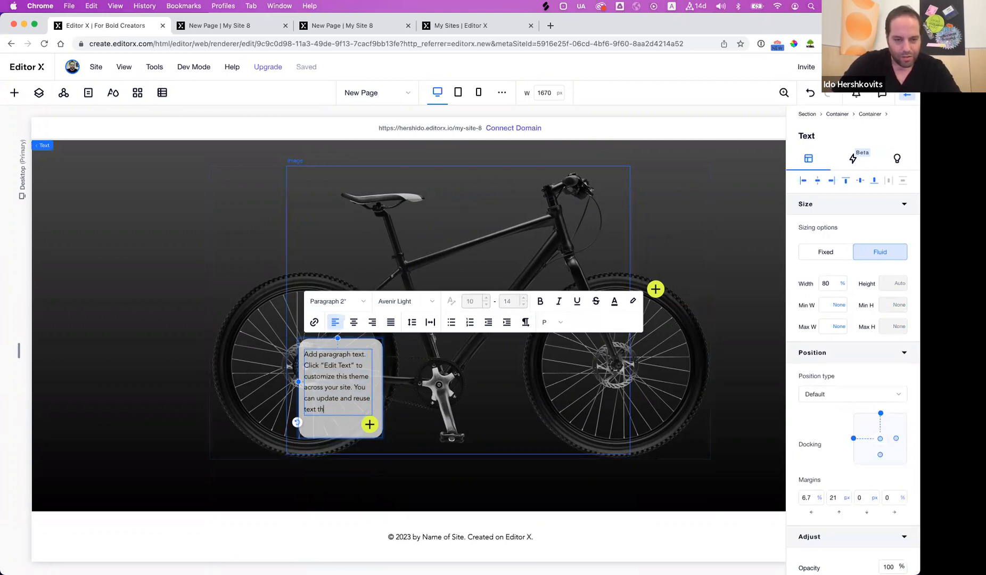
key("BackSpace")
key("BackSpace")
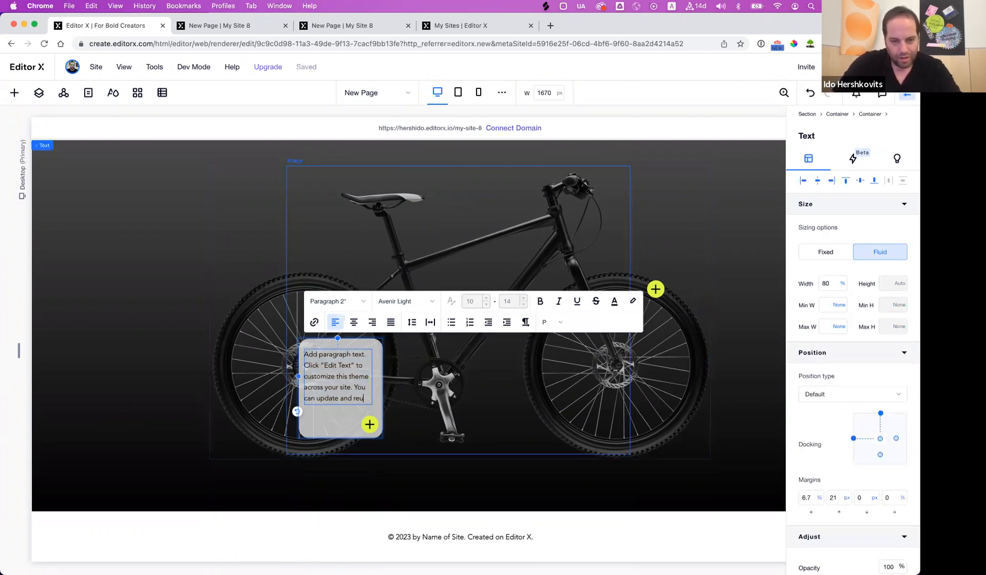
key("BackSpace")
key("BackSpace")
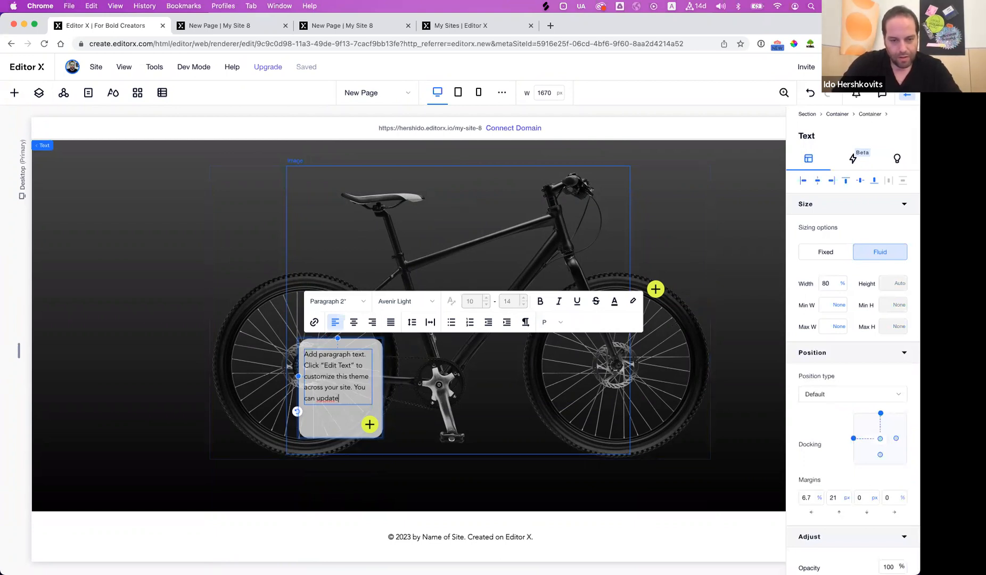
left_click(436, 411)
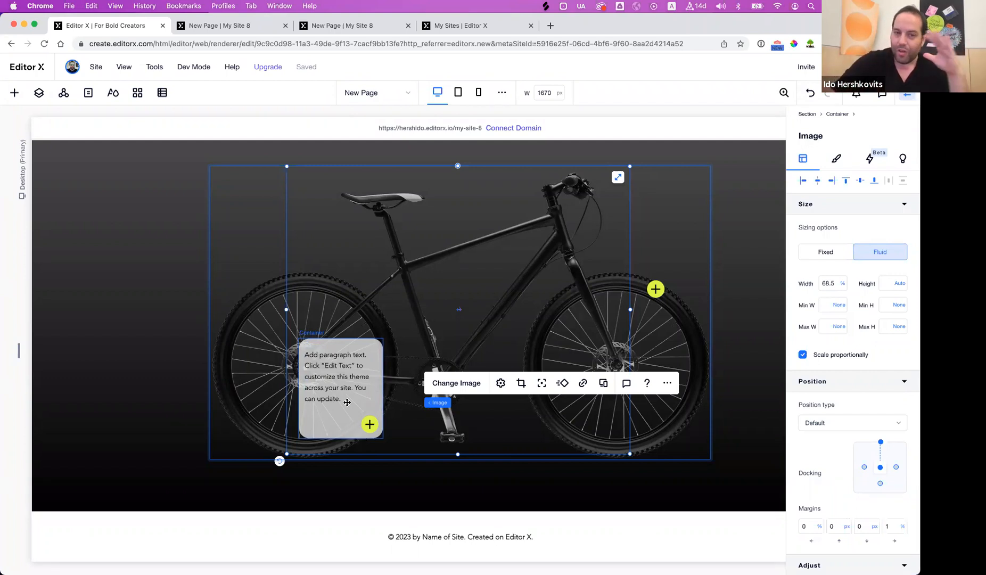
Check how the paragraph scales on a page narrowed to 1194 px, and restore the default desktop width.
left_click(441, 93)
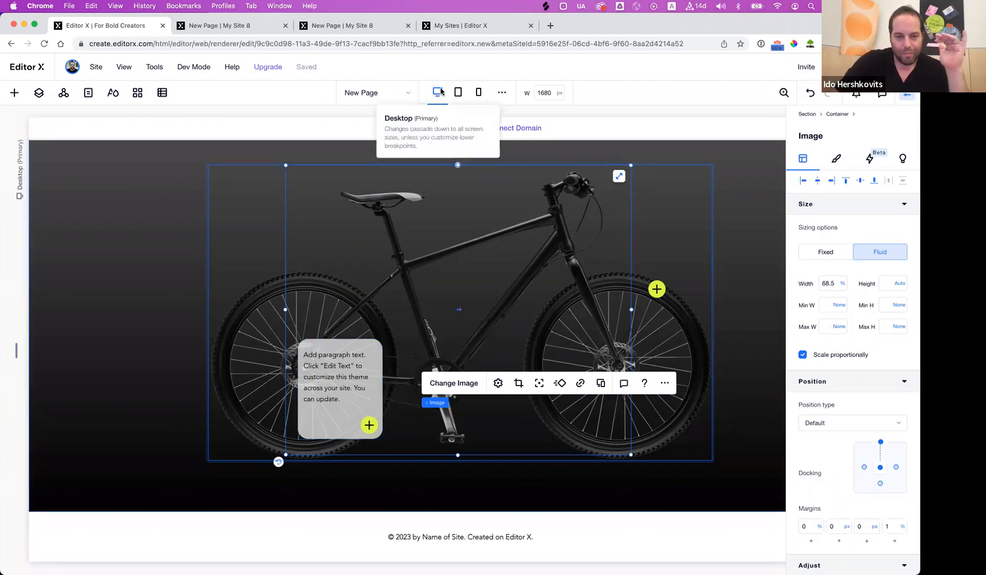
left_click(120, 424)
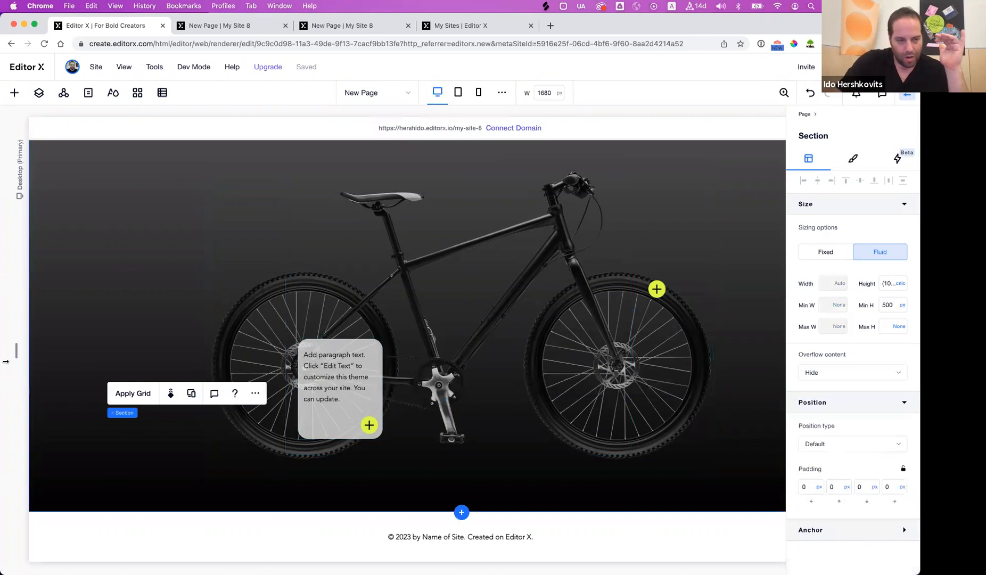
left_click_drag(16, 351, 133, 347)
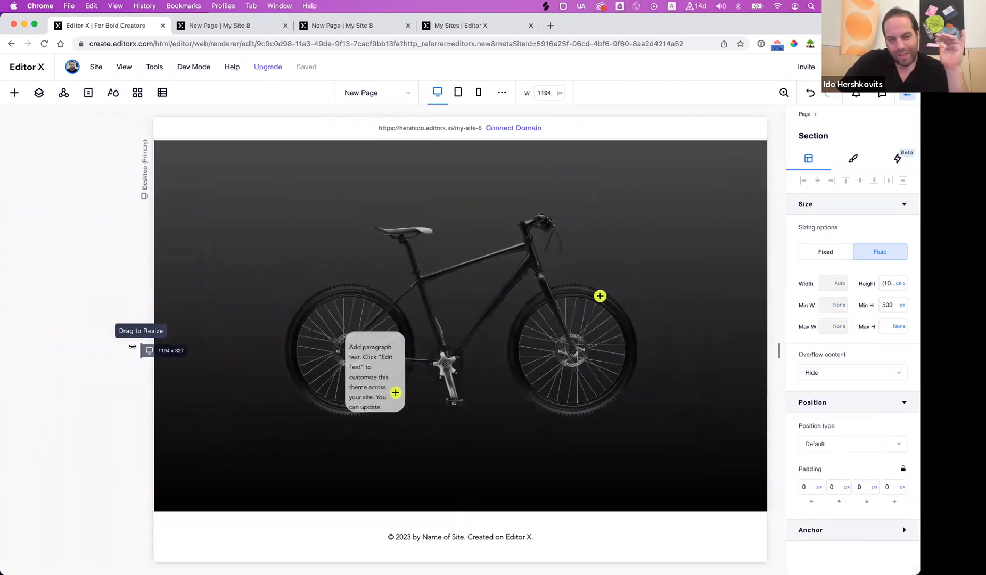
left_click(370, 366)
left_click(437, 92)
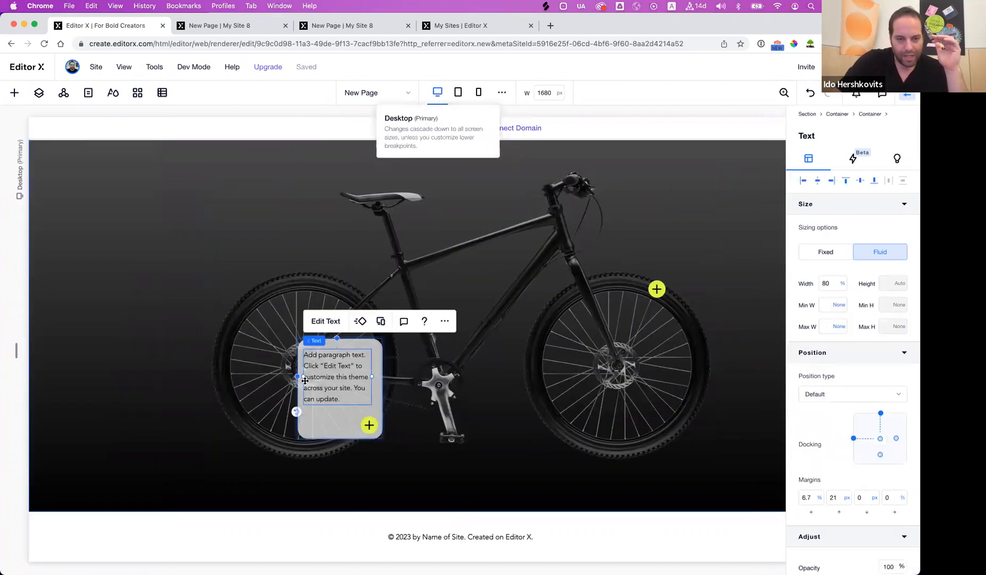
Lower the paragraph's minimum scaling text size to 2 and leave text editing.
left_click(325, 322)
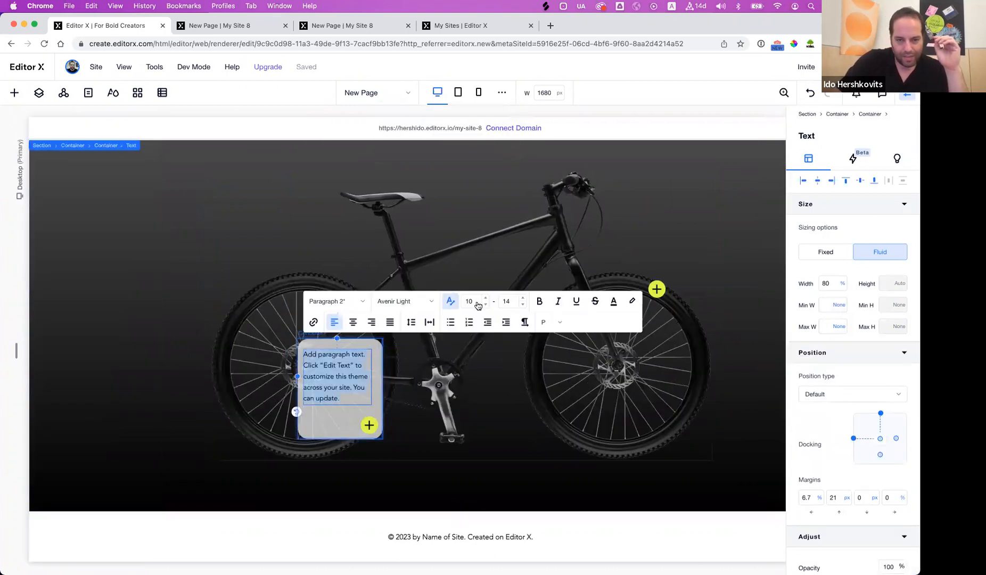
left_click(485, 305)
left_click(486, 306)
left_click(485, 306)
left_click(485, 306)
left_click(485, 306)
left_click(486, 306)
left_click(486, 306)
left_click(486, 306)
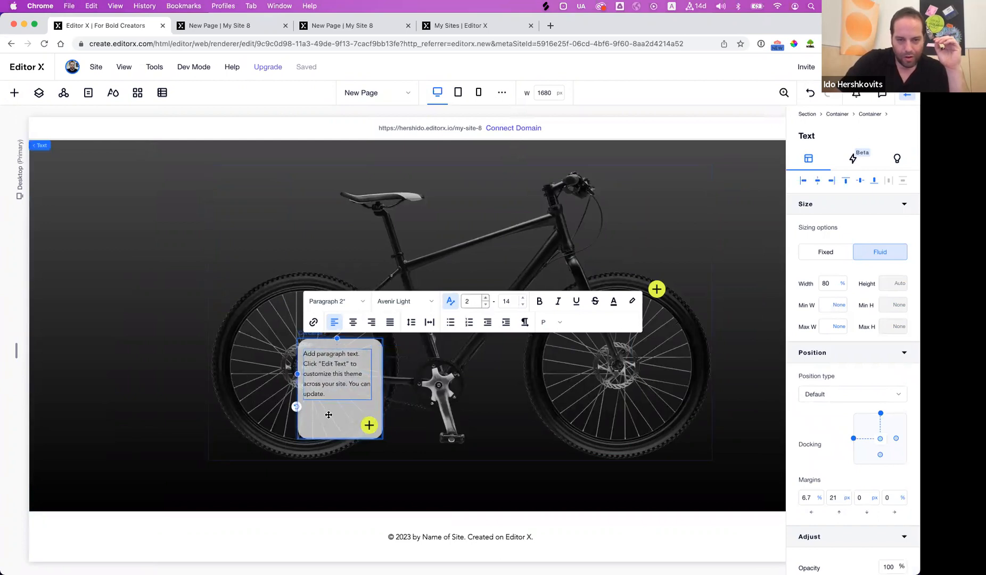
key("Escape")
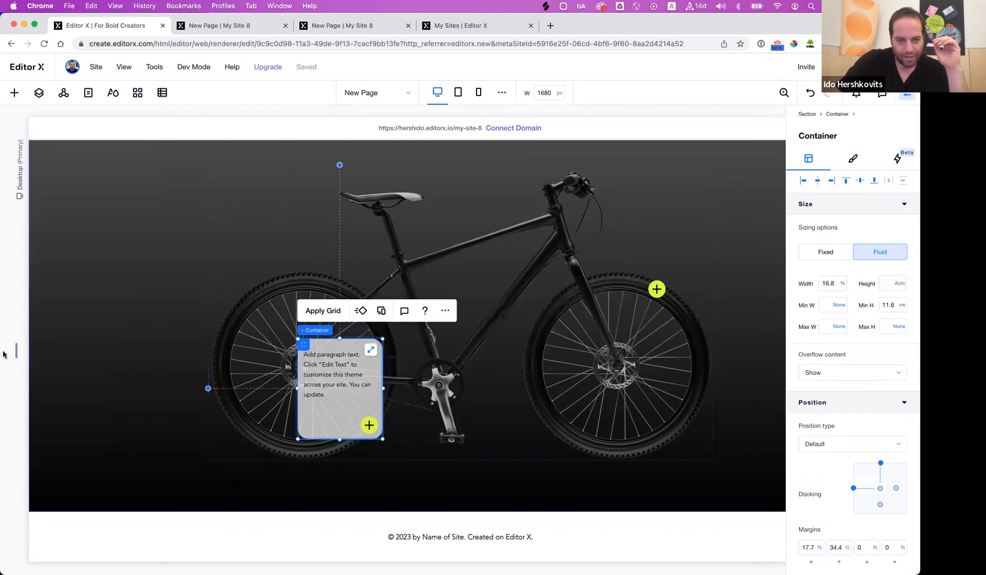
Test the container and its text on a page narrowed to 1001 px, and widen the page to 1435 px.
left_click_drag(17, 350, 190, 356)
left_click(408, 385)
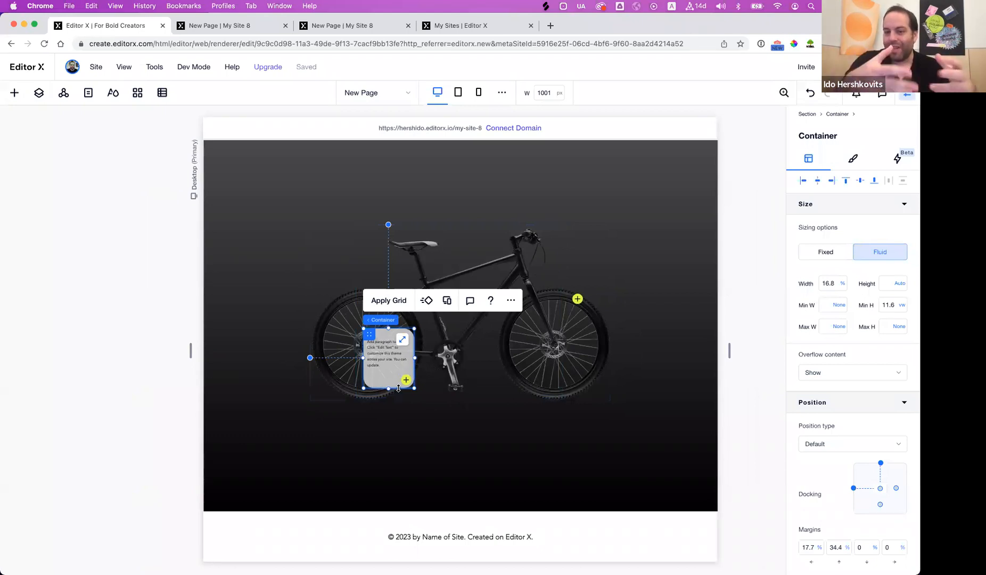
left_click(191, 355)
left_click_drag(191, 353, 79, 352)
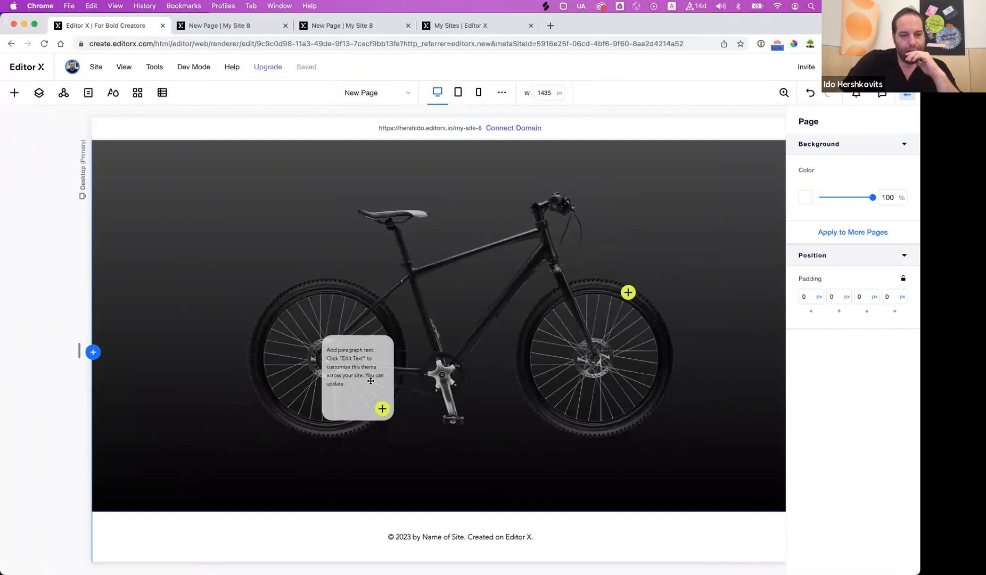
Create a custom interaction effect named tooltip1 for the container and switch to designing its initial state.
left_click(354, 406)
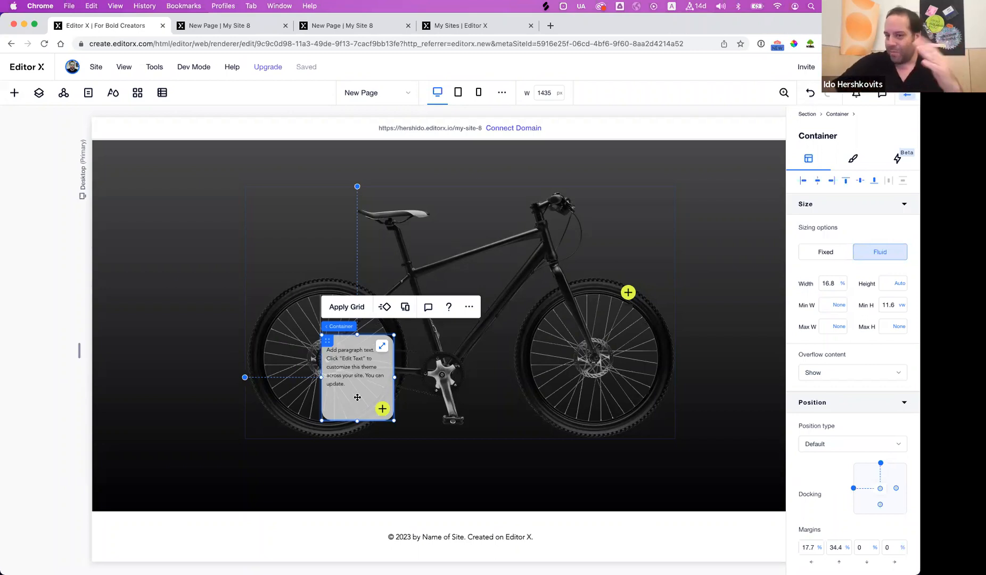
left_click(898, 156)
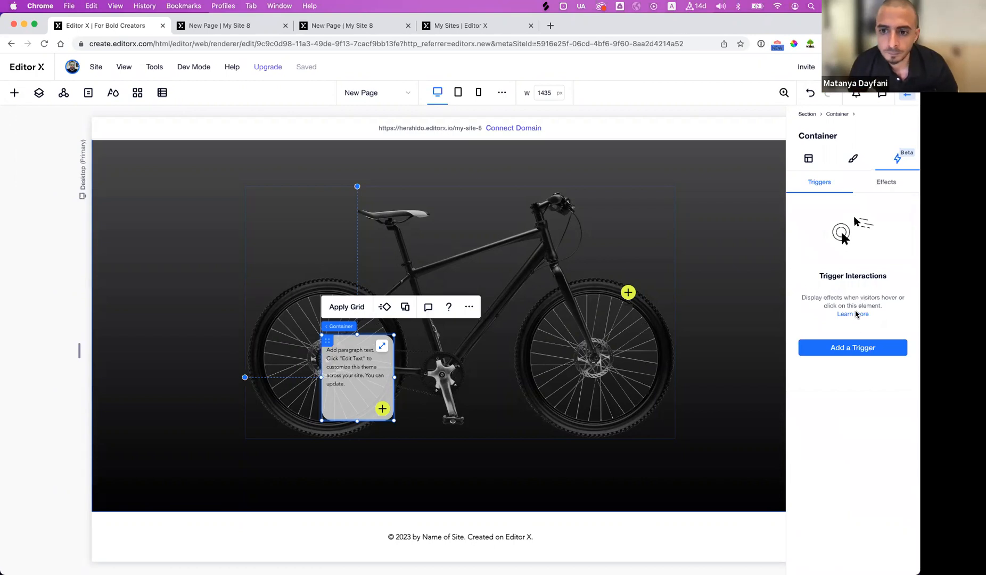
left_click(896, 186)
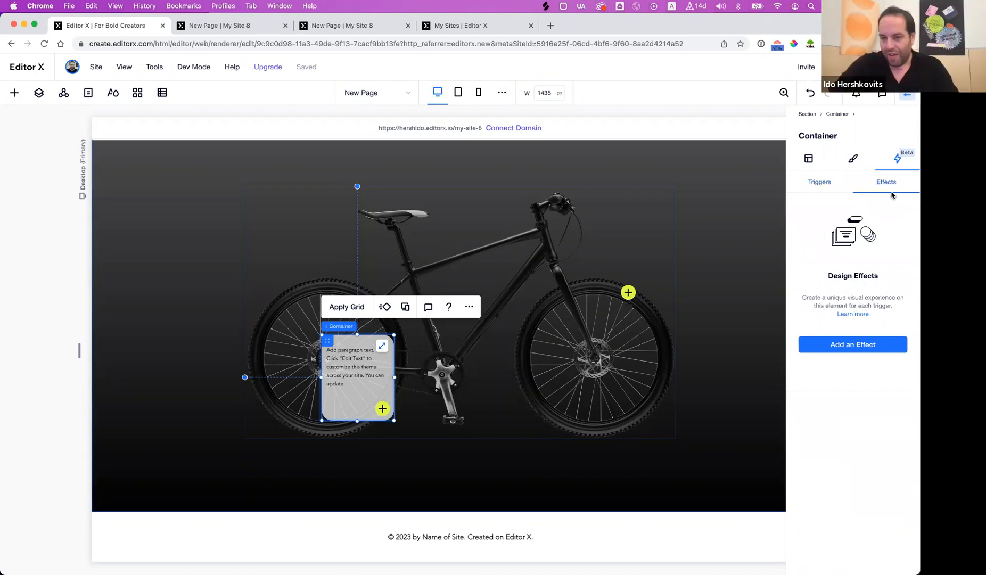
left_click(858, 350)
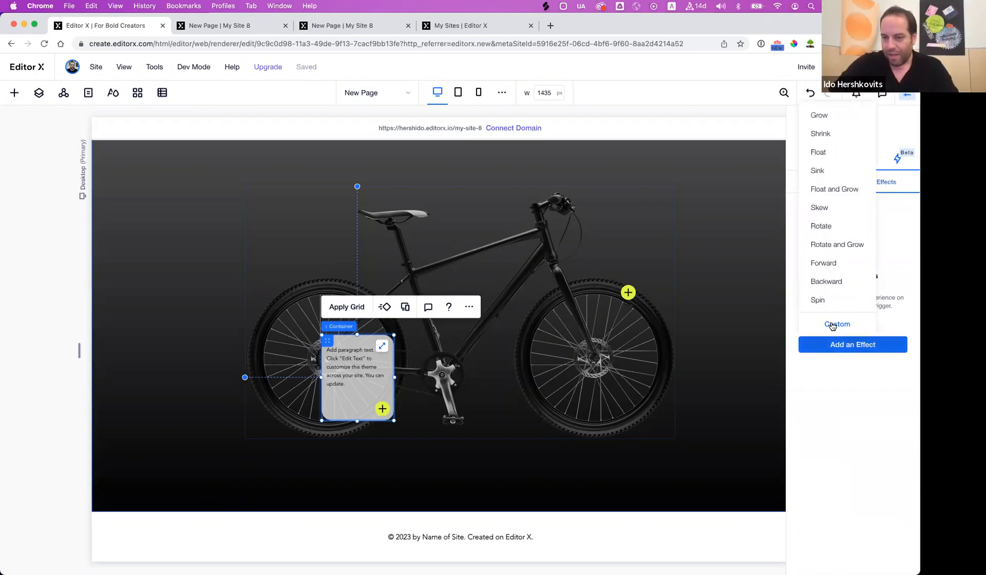
left_click(835, 324)
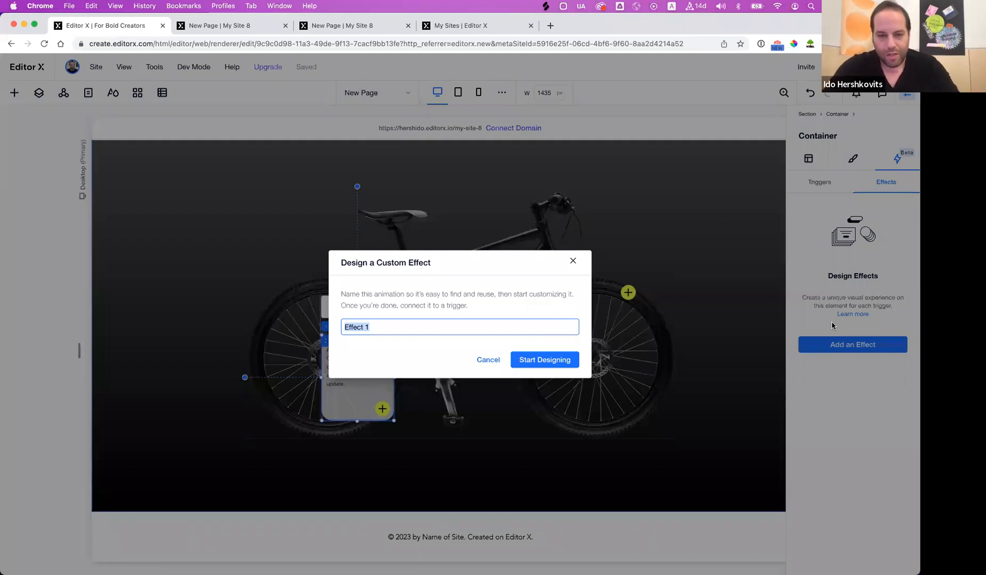
type("tooltip1")
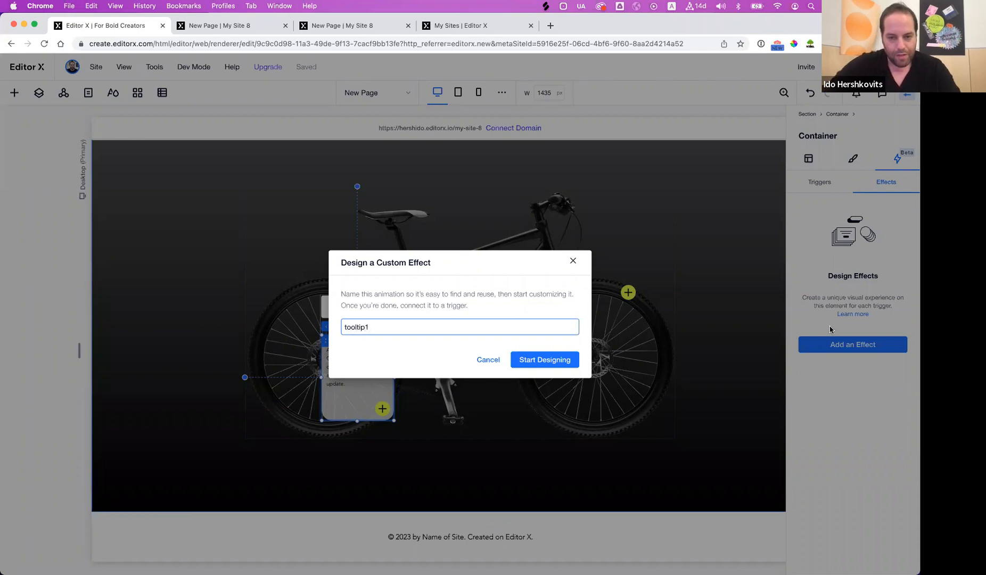
left_click(546, 360)
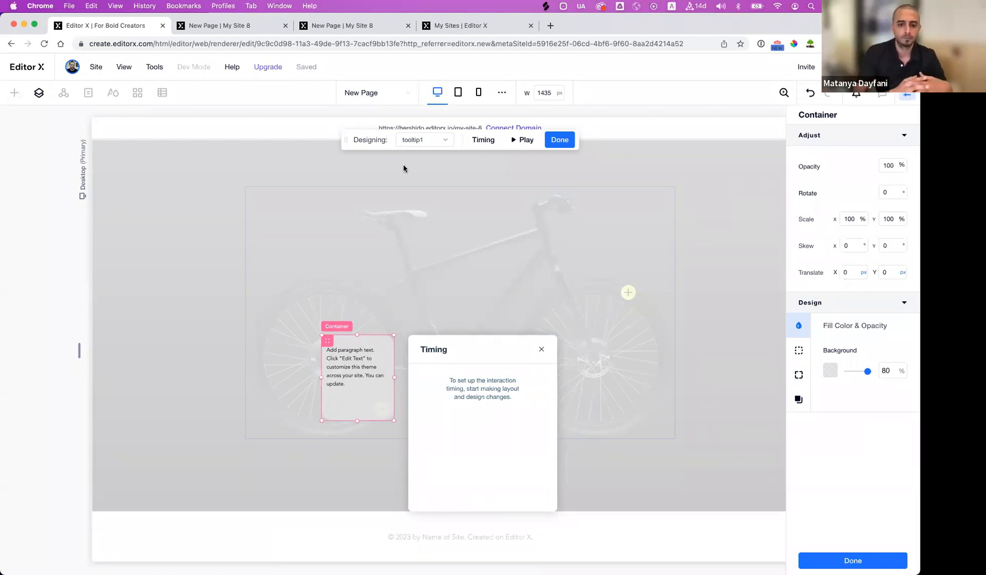
left_click(445, 142)
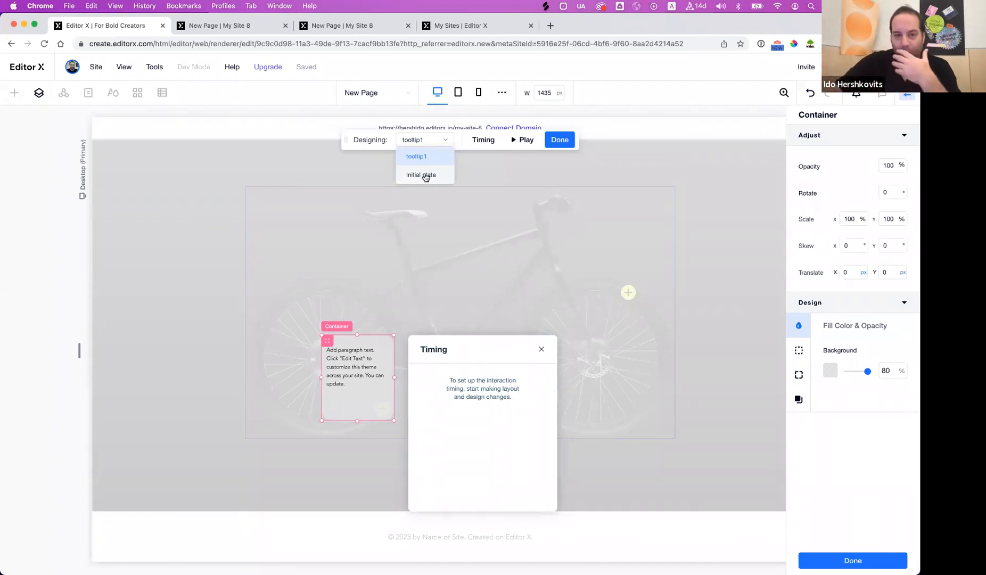
left_click(420, 174)
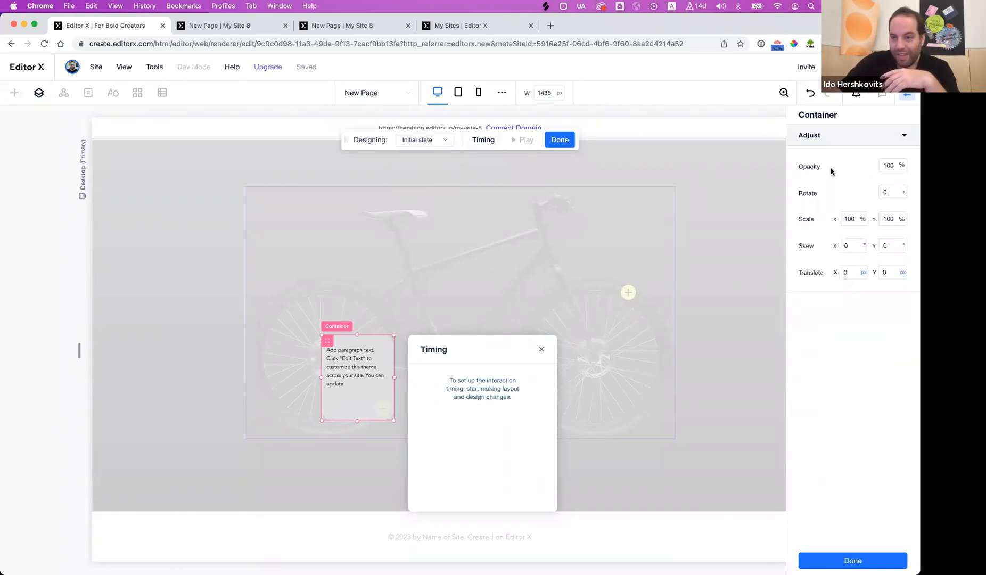
Set the container's opacity to 0% in its initial state, switch to the tooltip1 state, and finish designing the effect.
left_click(893, 168)
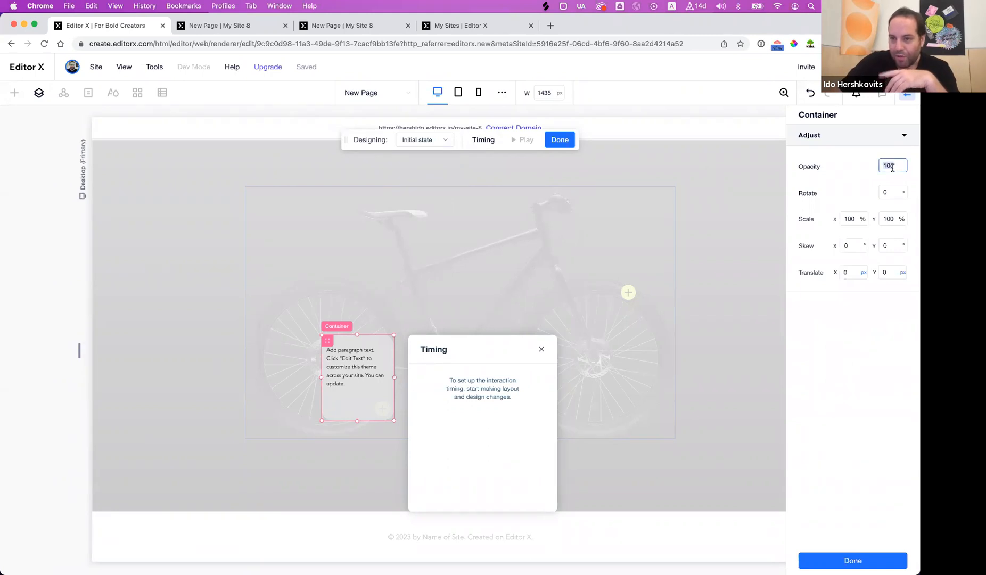
type("0")
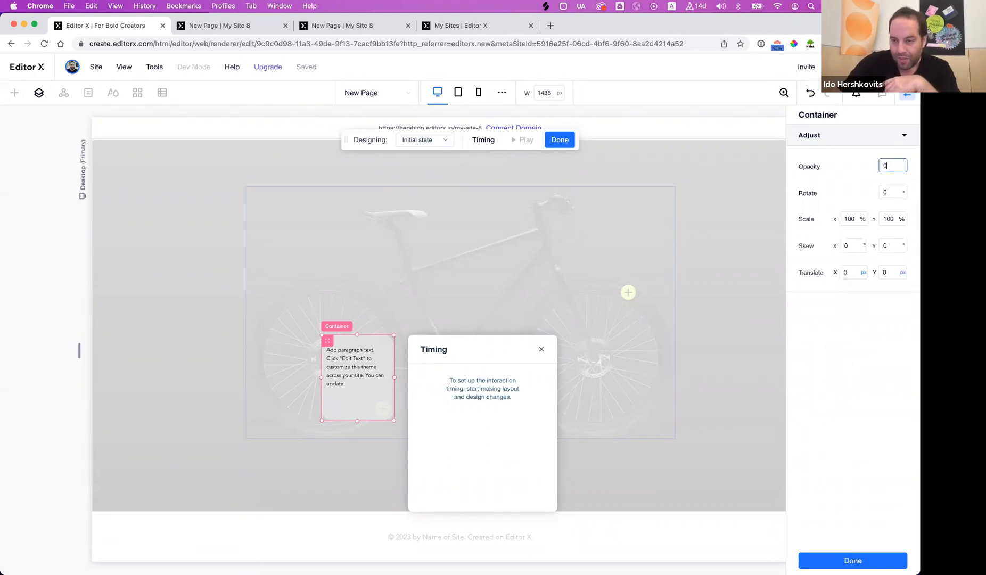
key("Return")
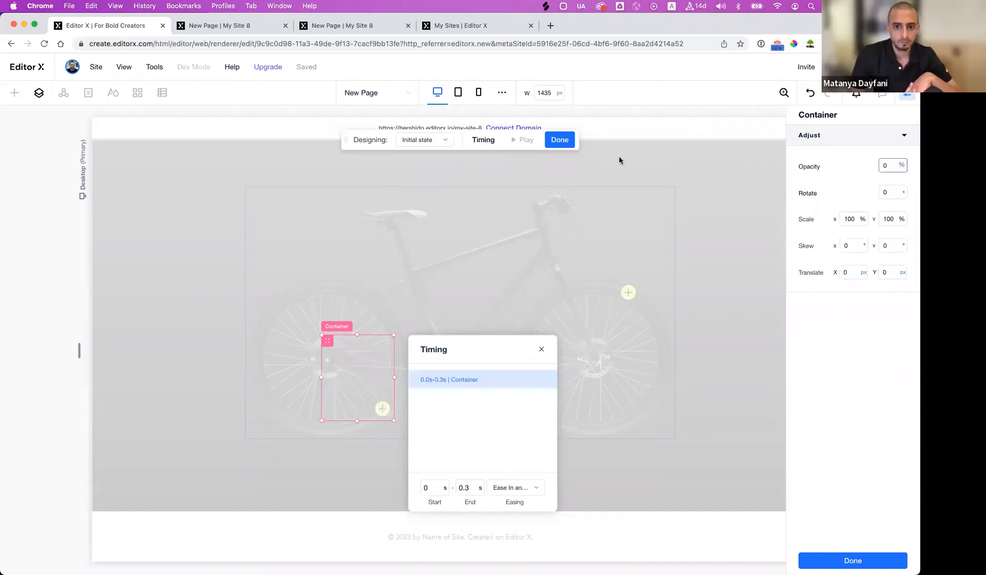
left_click(447, 140)
left_click(416, 157)
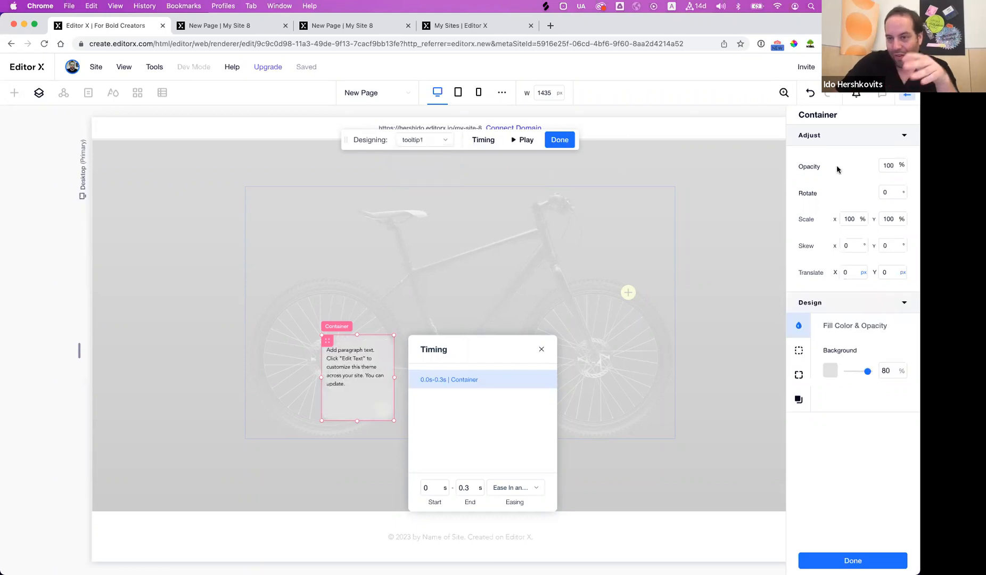
left_click(559, 140)
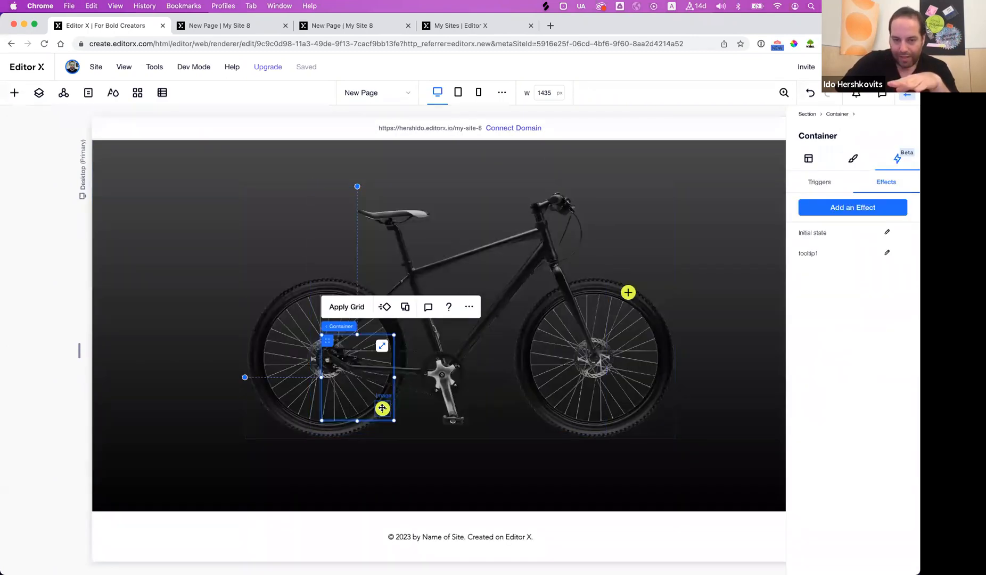
Add a new click interaction to the rear wheel's marker with the text container as the affected element.
left_click(382, 407)
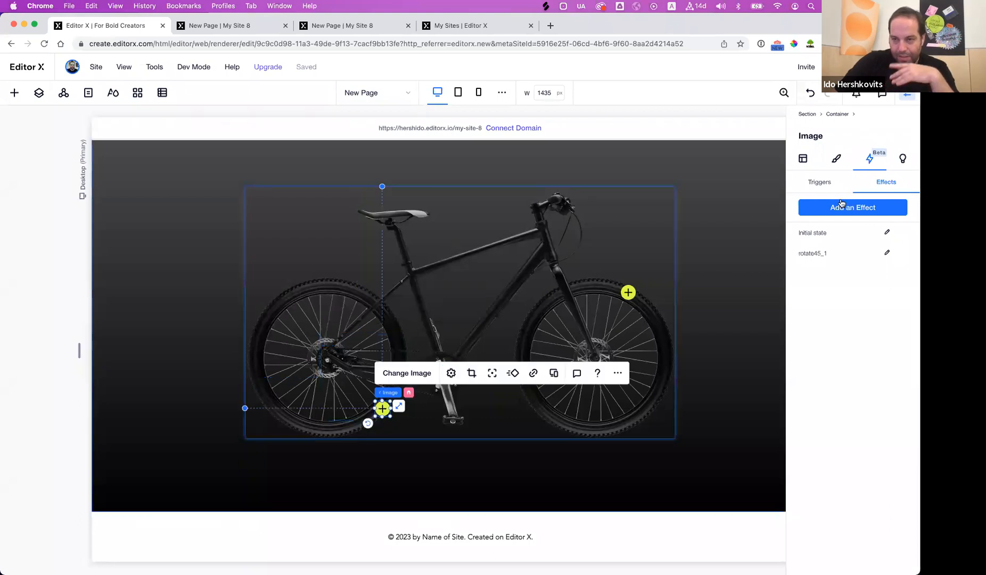
left_click(820, 183)
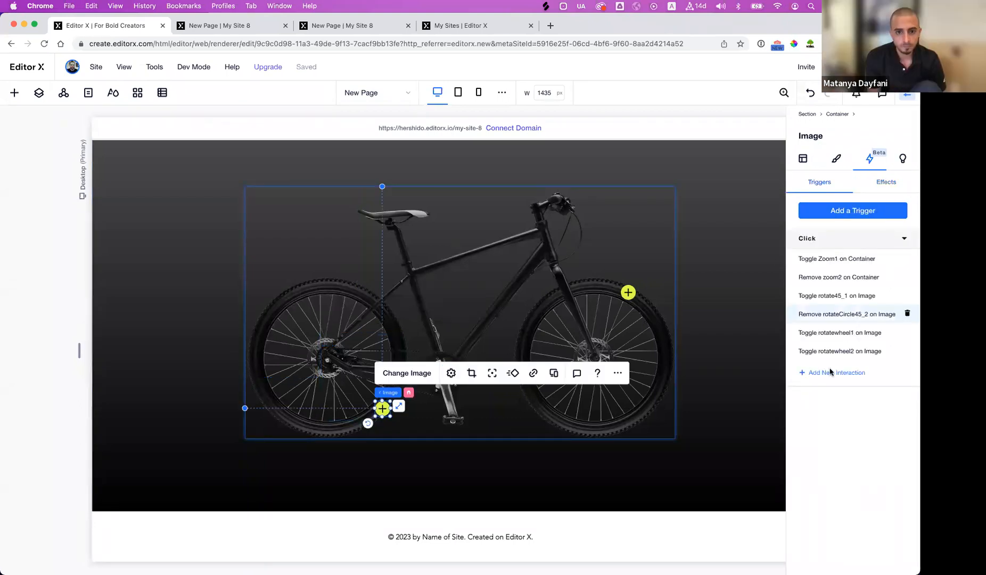
left_click(819, 374)
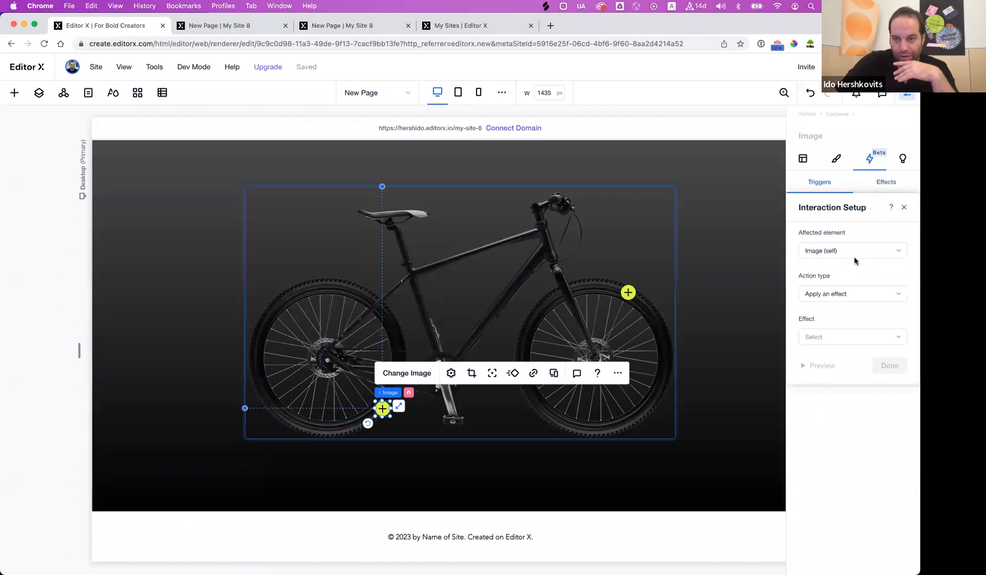
left_click(859, 255)
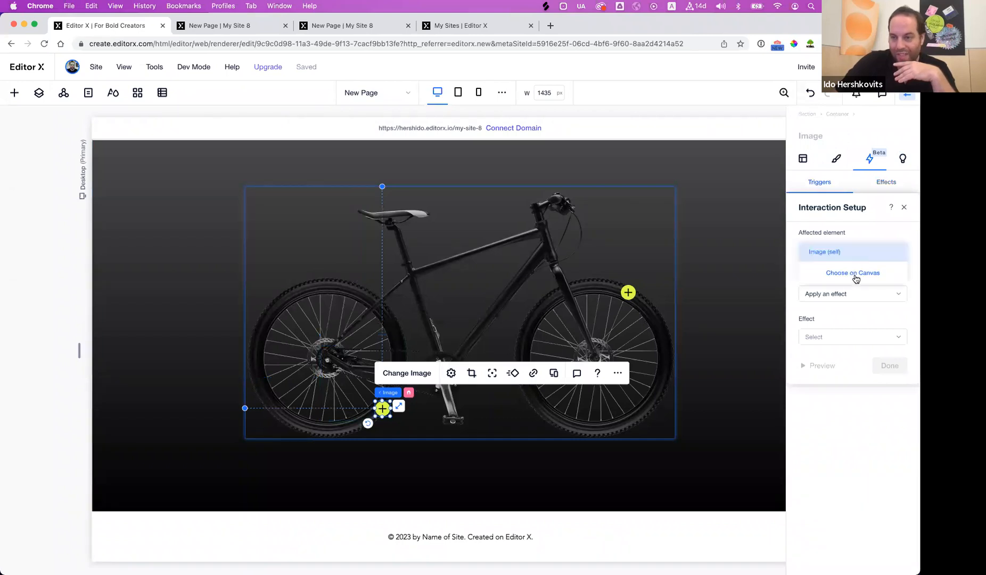
left_click(855, 274)
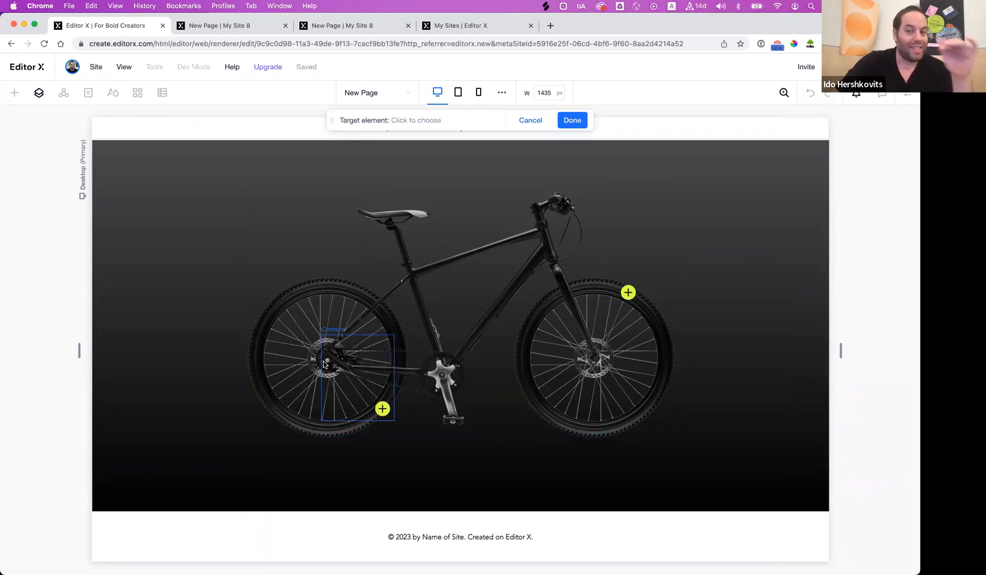
left_click(324, 361)
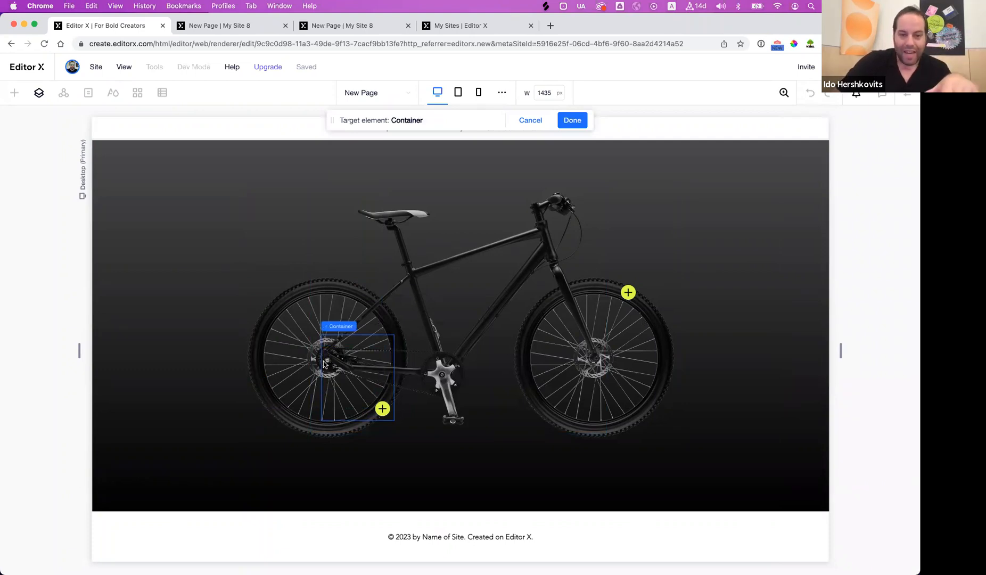
left_click(585, 121)
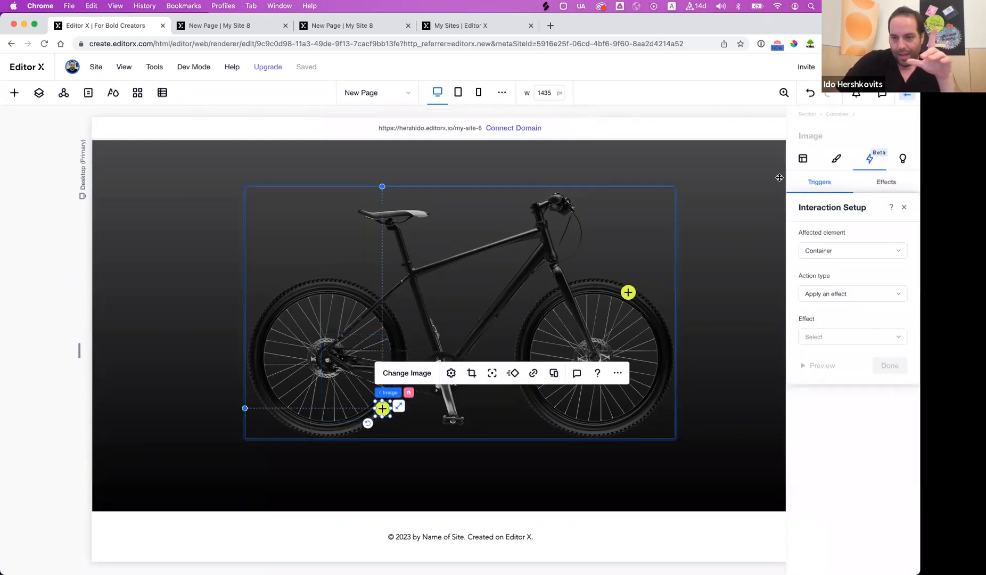
Set the rear marker's new interaction to toggle the tooltip1 effect on and off, and save it.
left_click(863, 297)
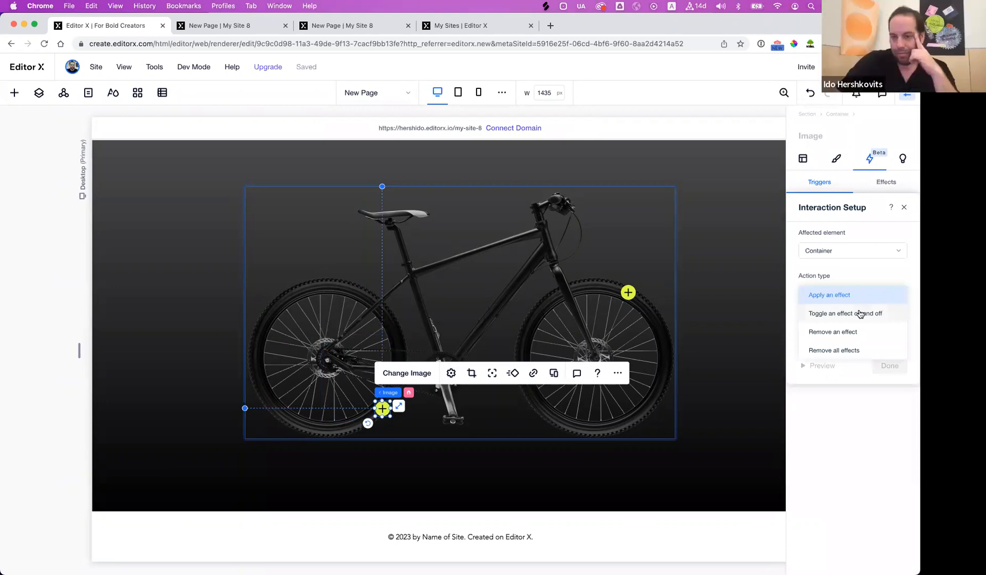
left_click(859, 315)
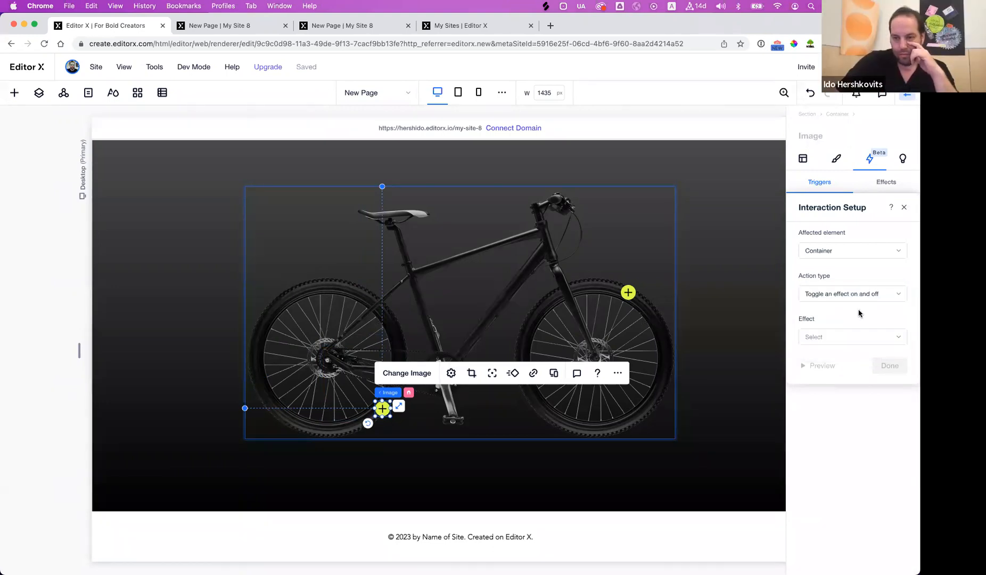
left_click(840, 336)
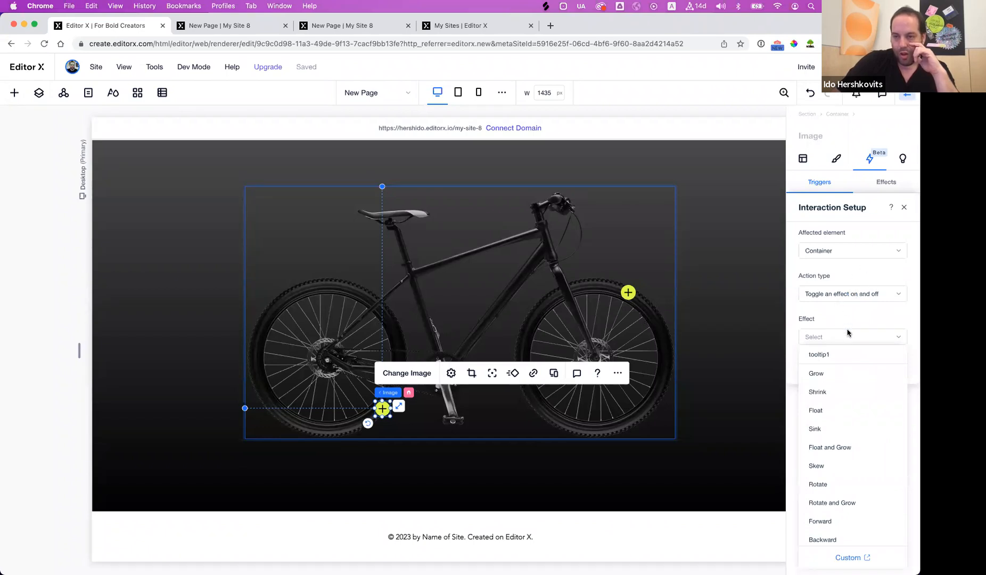
left_click(837, 359)
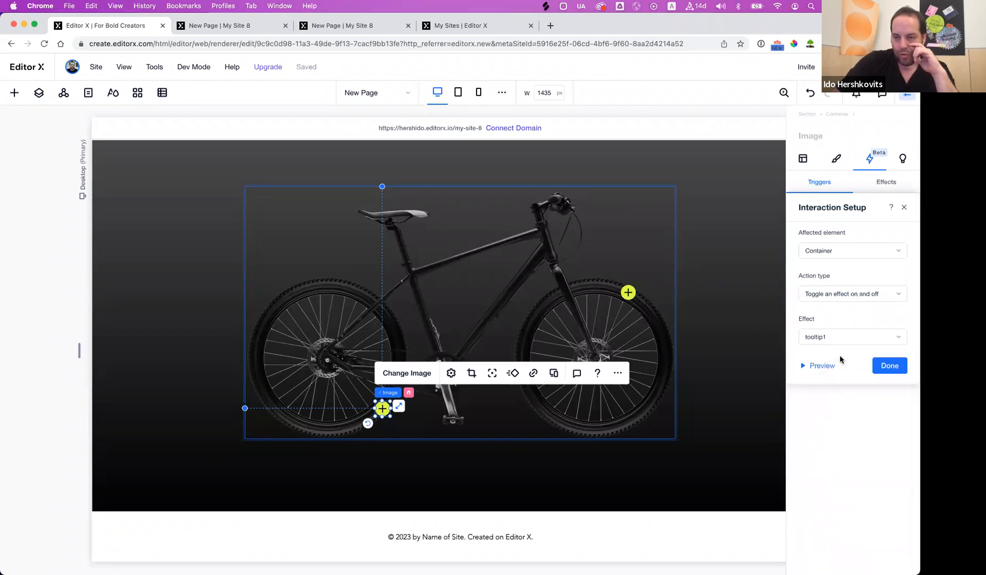
left_click(890, 365)
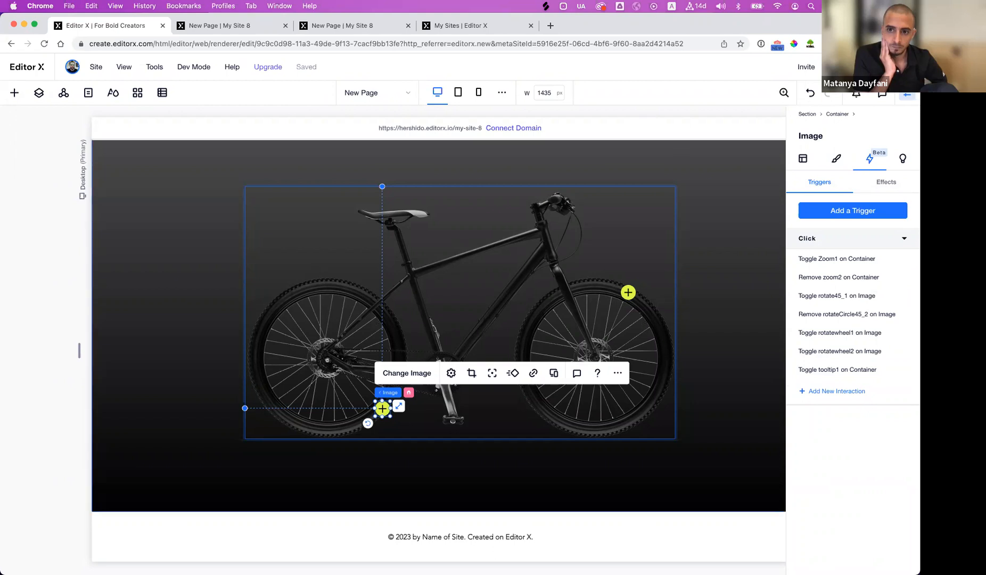
Preview the page, test opening and closing the tooltip twice with the rear wheel's marker, and return to editing.
key("super+p")
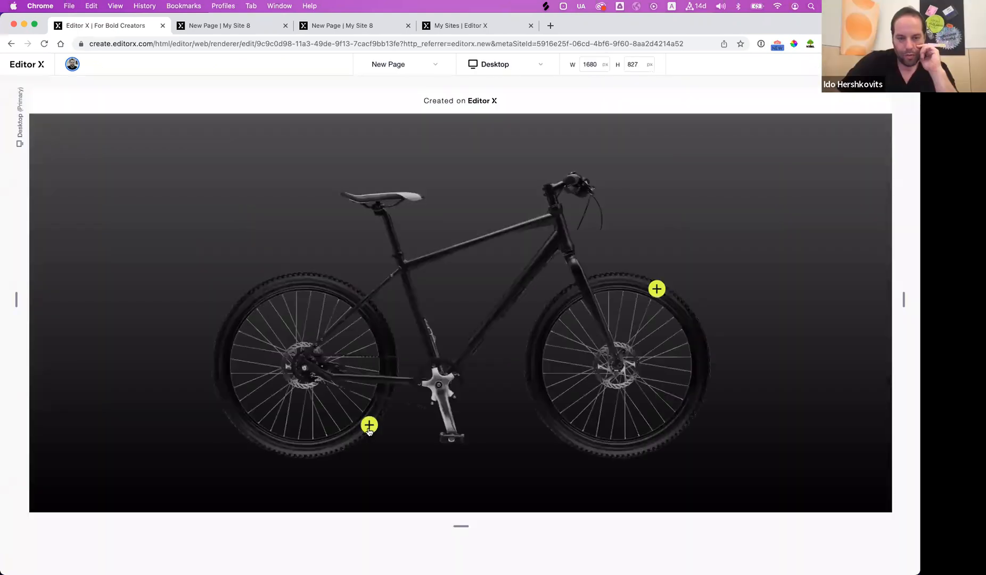
left_click(369, 429)
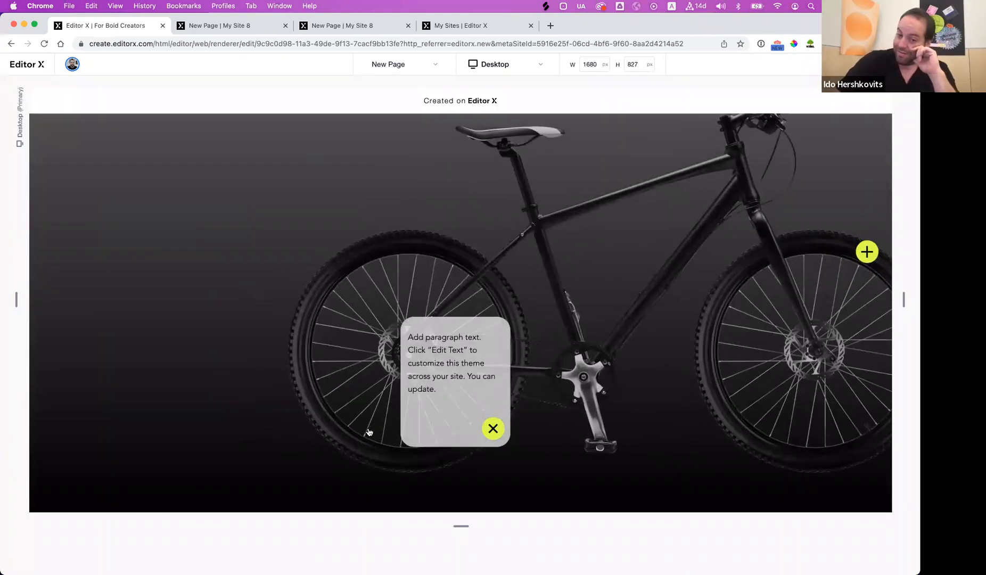
left_click(492, 430)
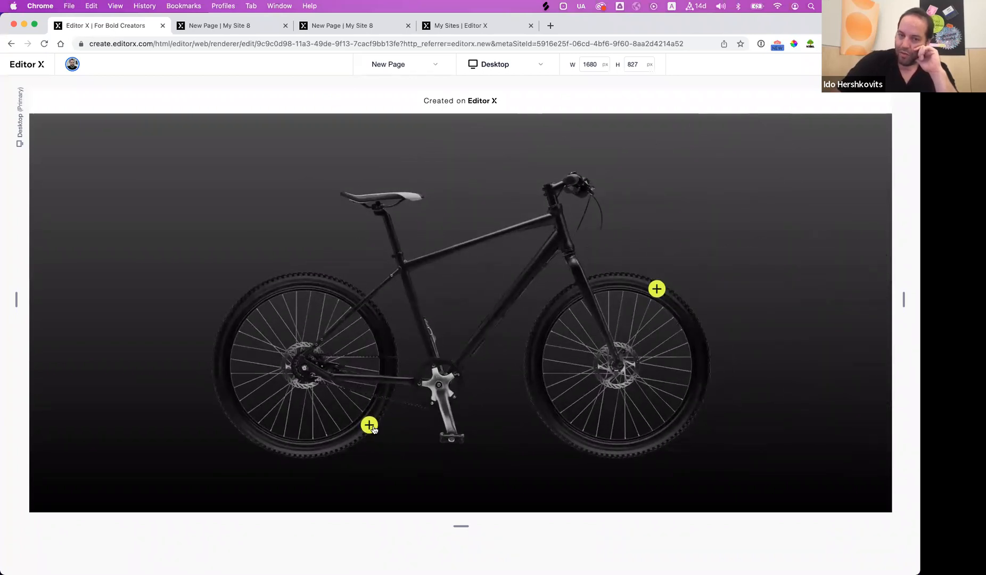
left_click(372, 429)
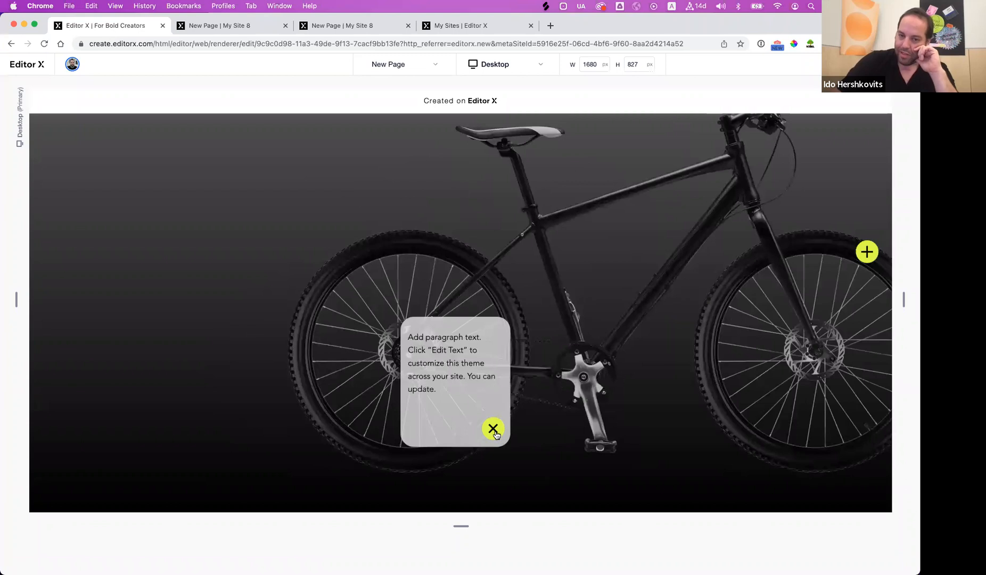
left_click(492, 431)
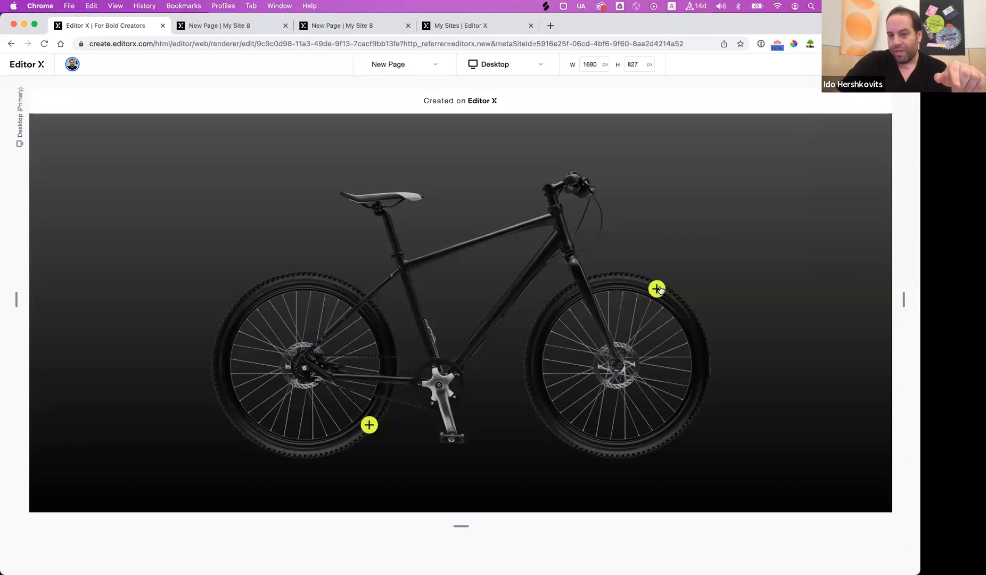
key("Escape")
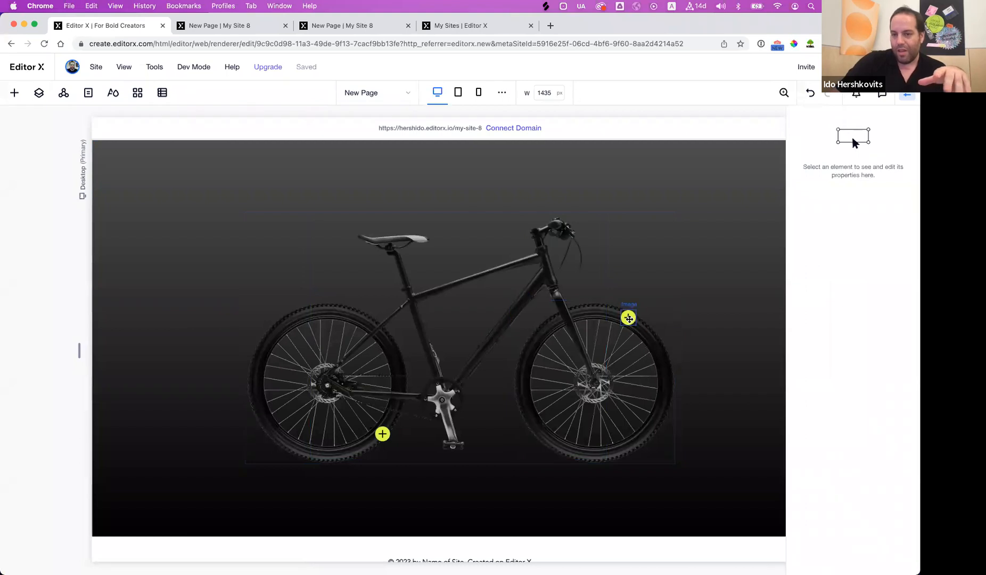
Add a new click interaction to the front wheel's marker that targets the text container by the rear wheel.
left_click(628, 318)
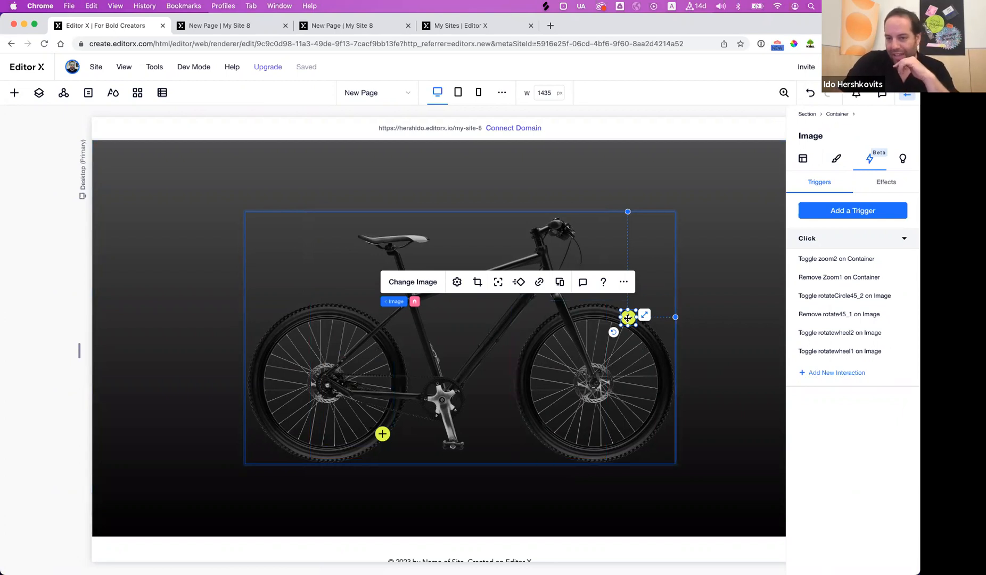
left_click(843, 372)
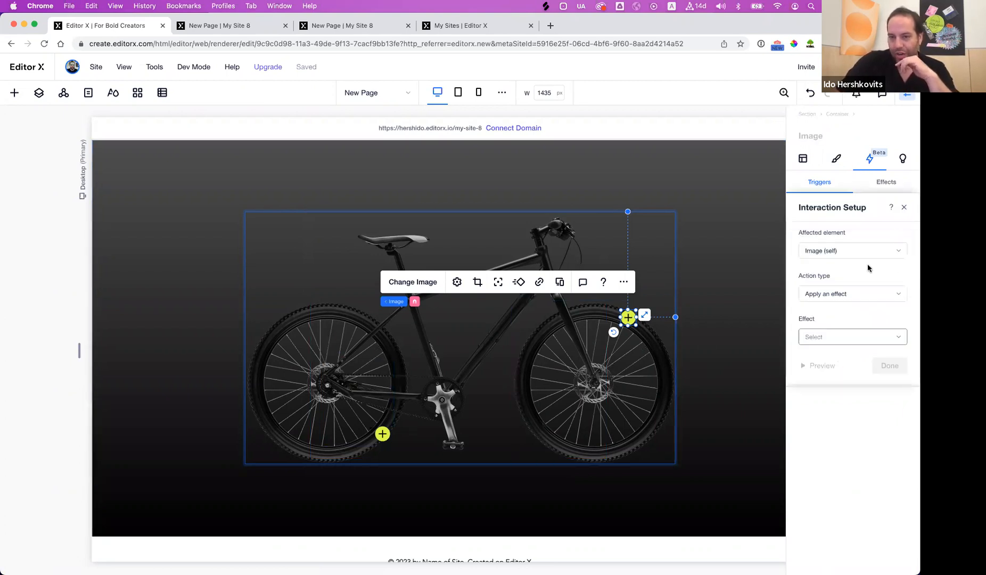
left_click(871, 254)
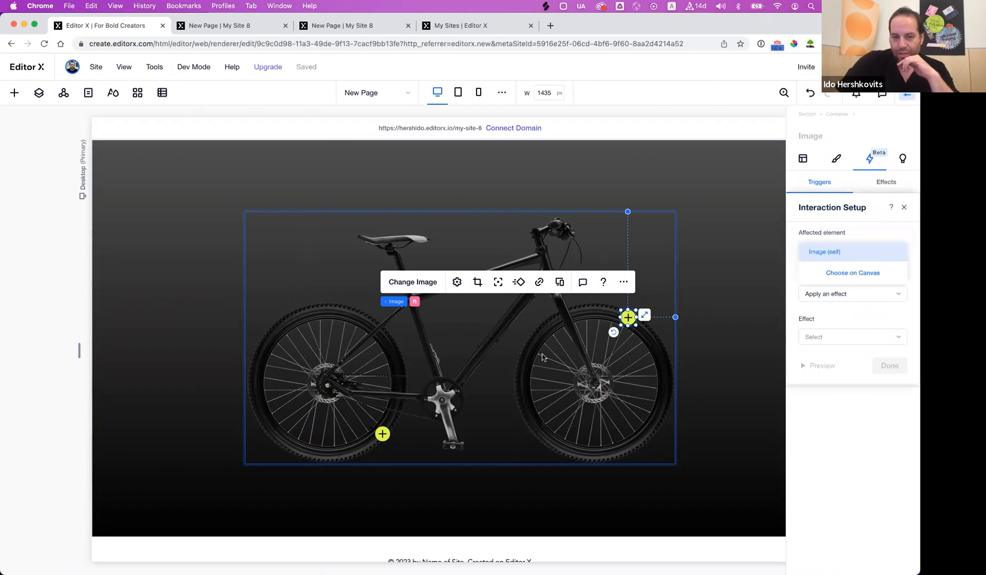
left_click(864, 277)
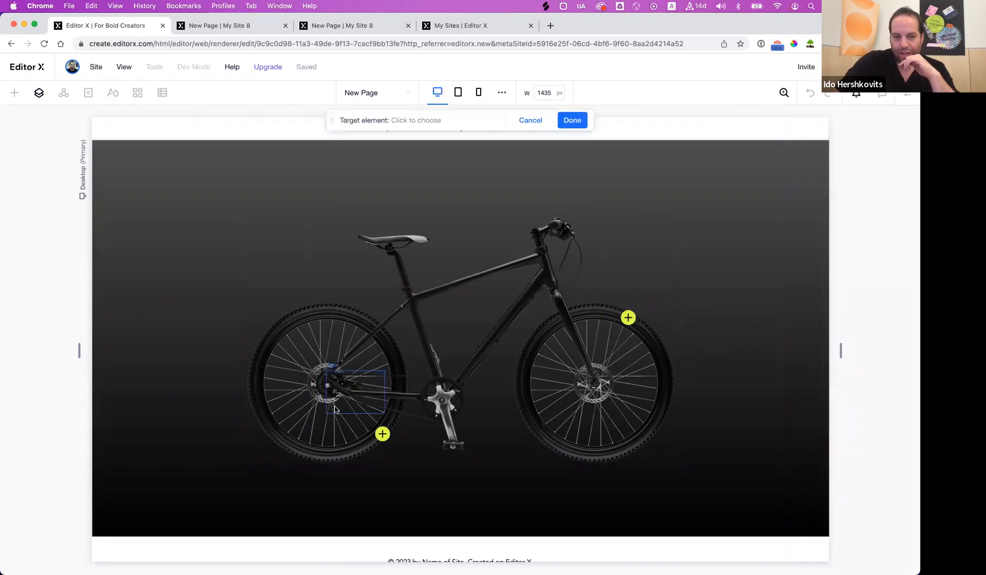
left_click(341, 434)
left_click(572, 120)
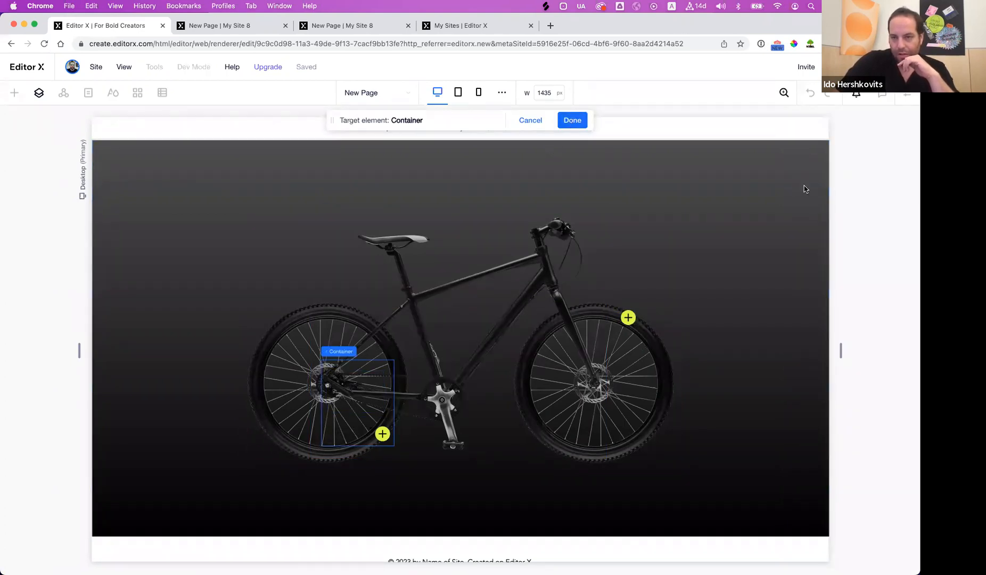
Set the front marker's new interaction to remove the tooltip1 effect from the container, and save it.
left_click(829, 301)
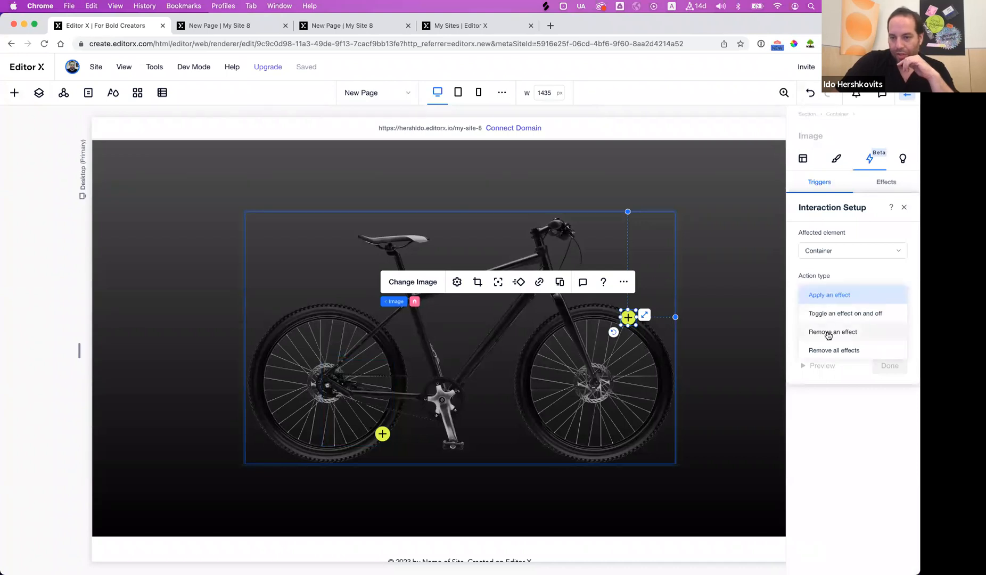
left_click(828, 332)
left_click(827, 336)
left_click(827, 355)
left_click(902, 368)
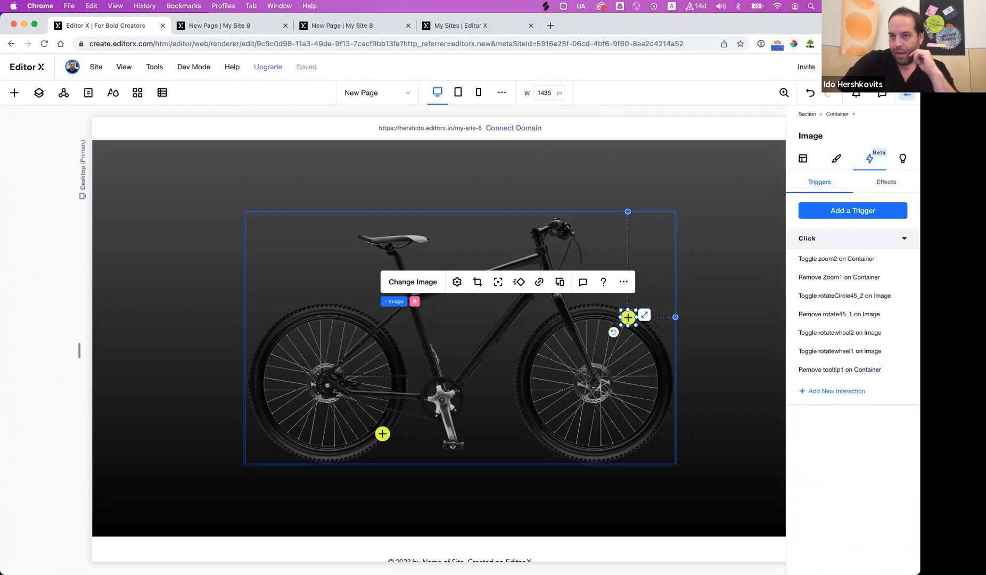
Preview the page and test switching from the rear wheel's open tooltip to the front wheel's zoom.
key("super+p")
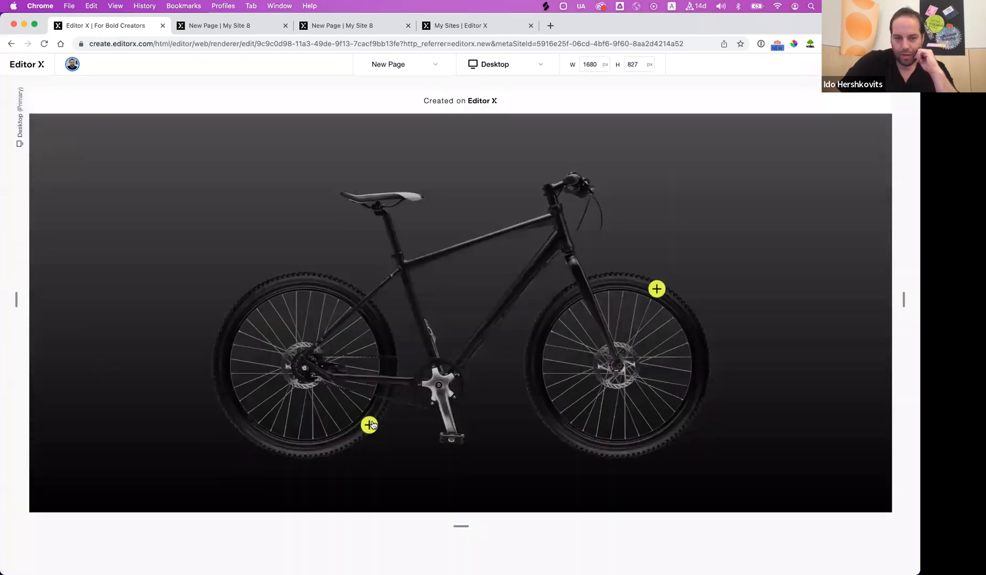
left_click(372, 426)
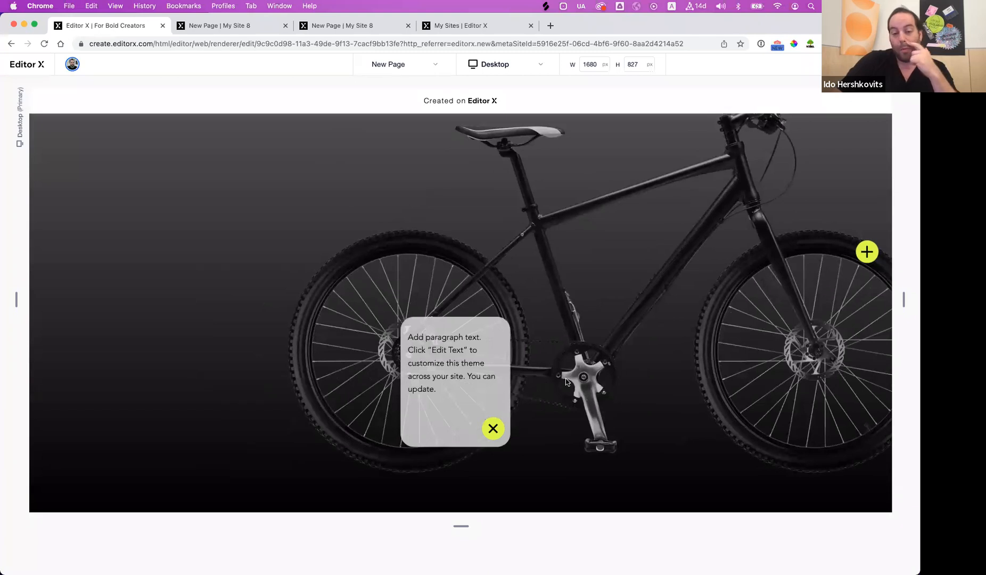
left_click(868, 253)
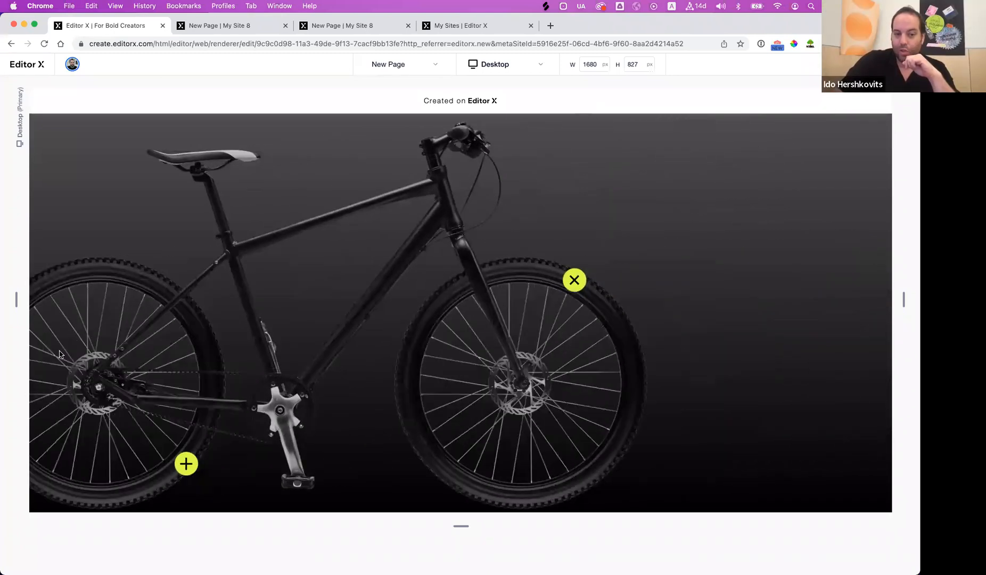